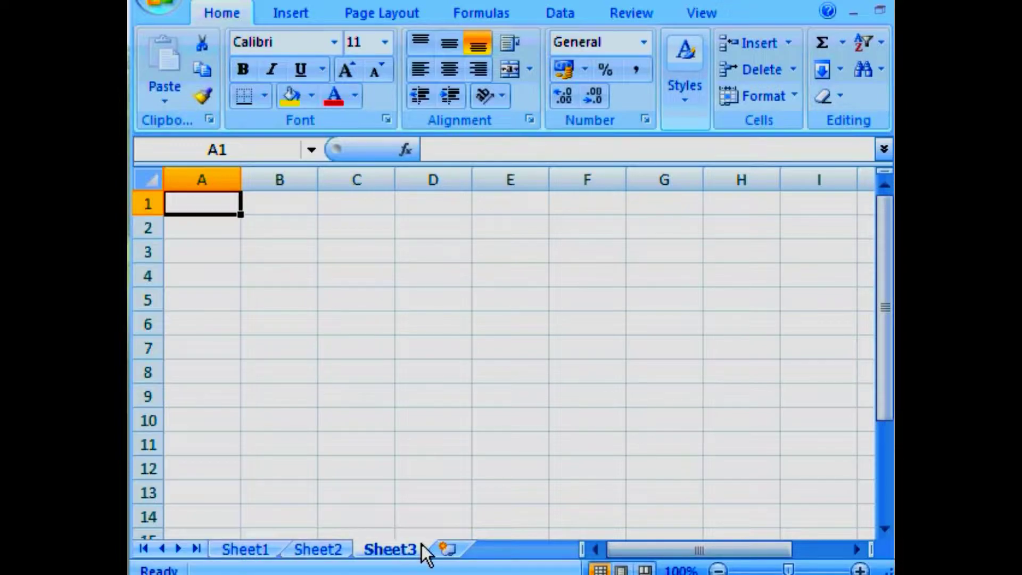
Add a new worksheet after Sheet3 and rename Sheet1 as Contoh.
left_click(461, 548)
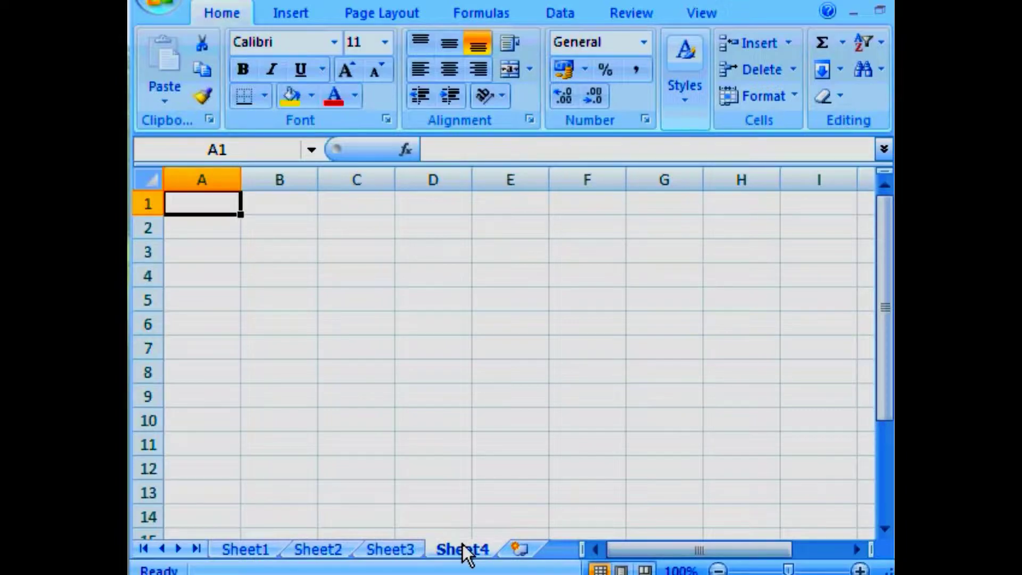
right_click(272, 547)
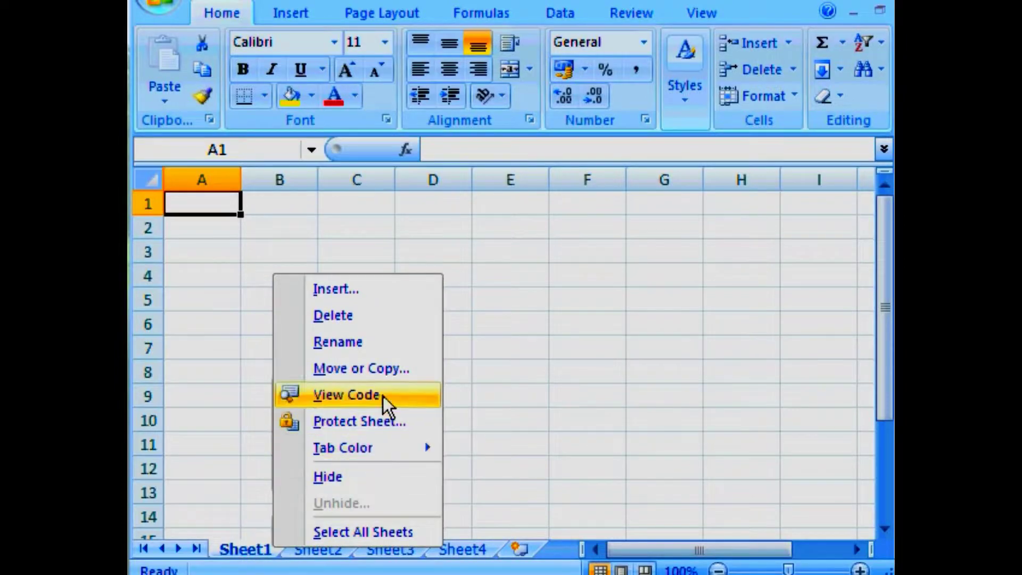
left_click(400, 346)
type("Contoh")
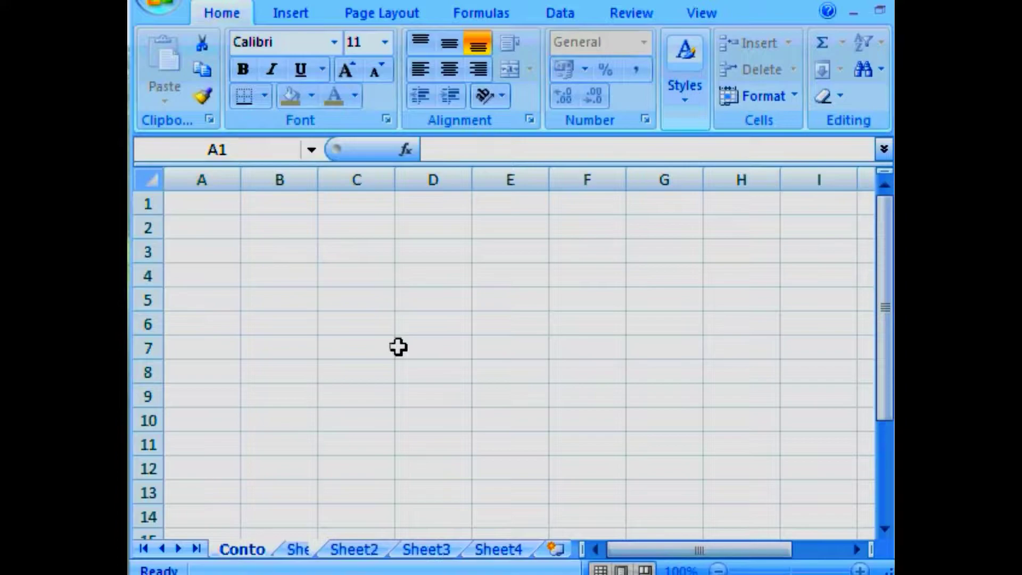
key("Return")
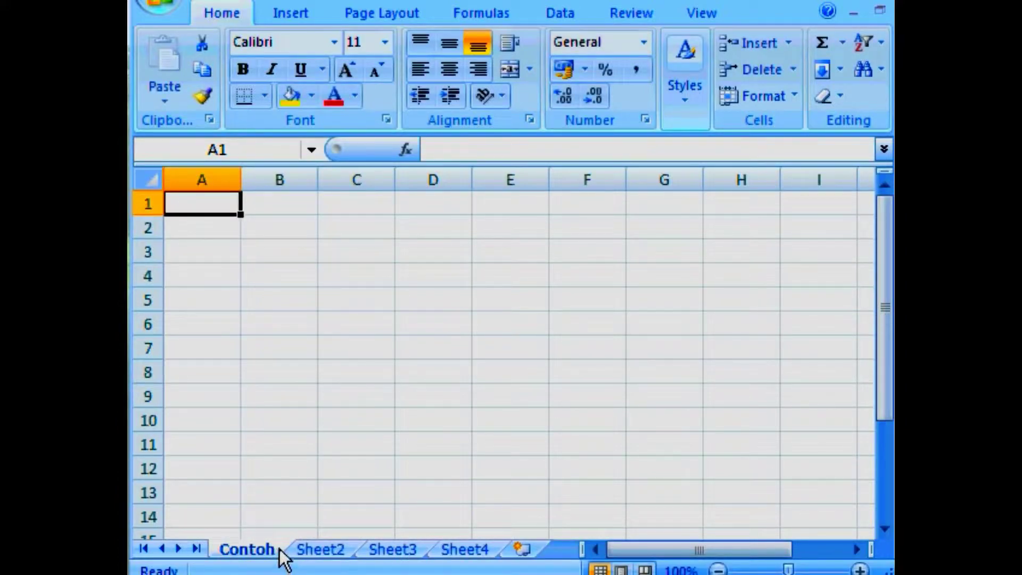
Delete the Sheet4 worksheet and hide Sheet3 and Sheet2, leaving out Contoh.
right_click(496, 545)
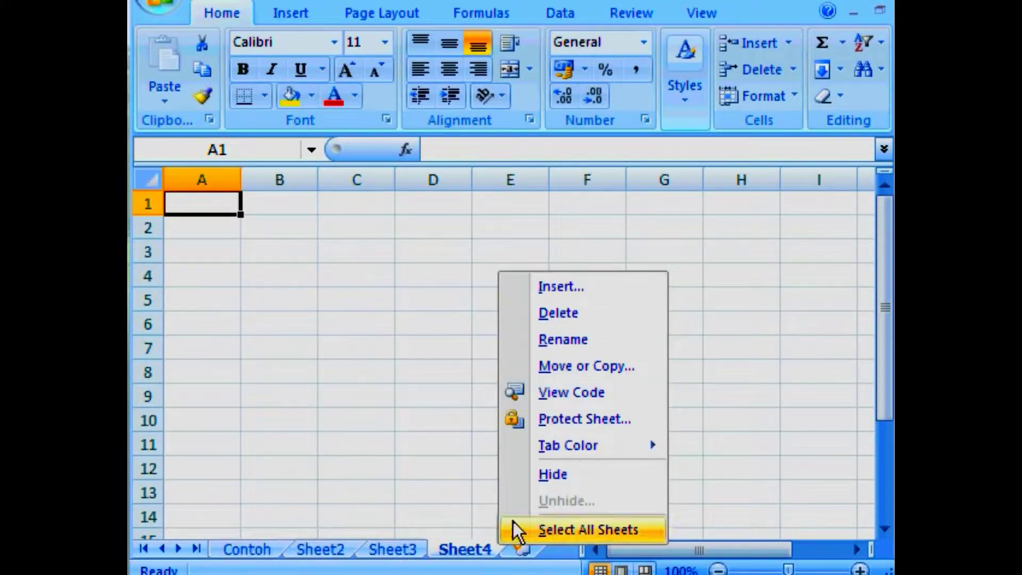
left_click(608, 318)
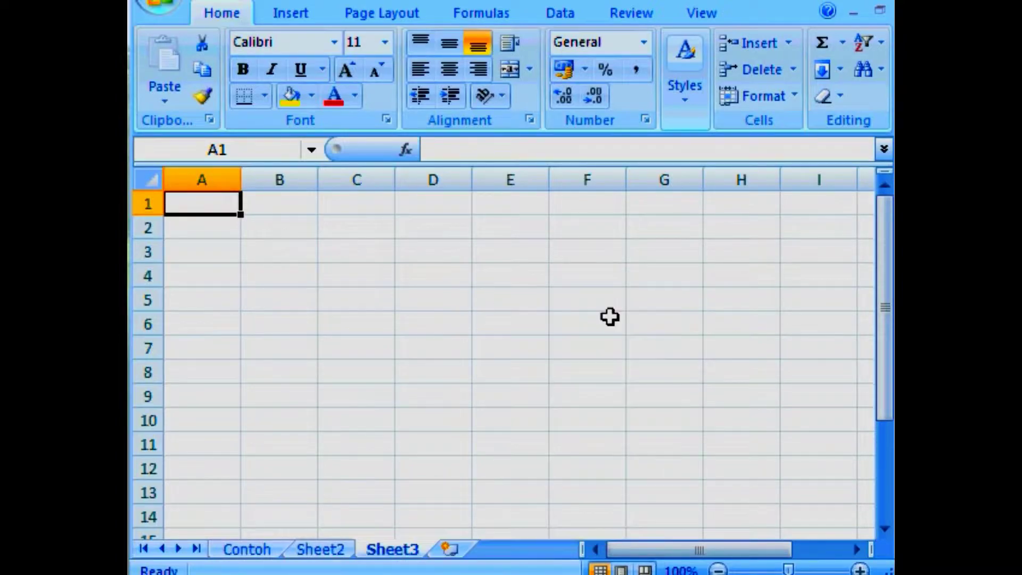
right_click(421, 548)
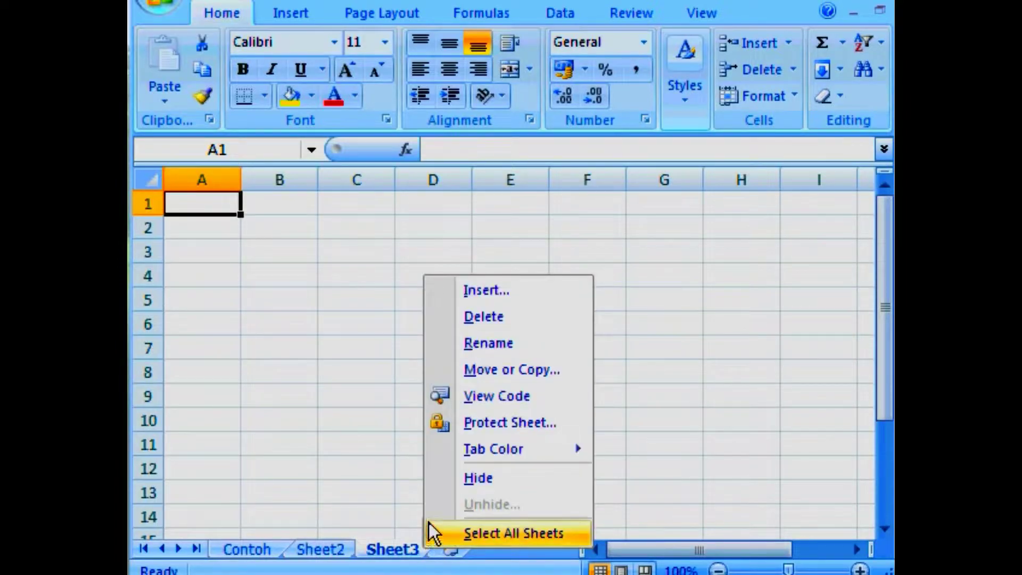
left_click(532, 477)
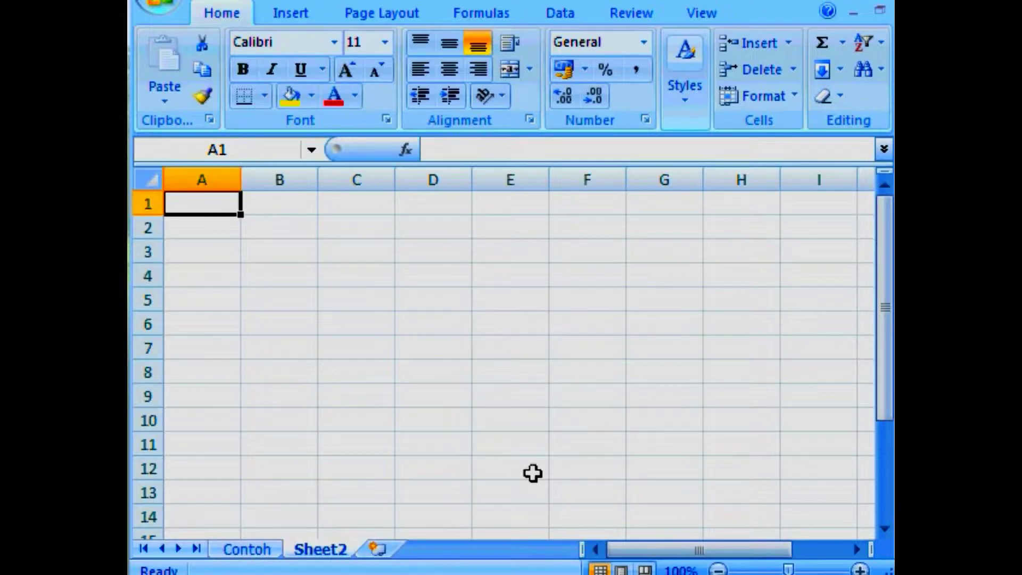
right_click(347, 548)
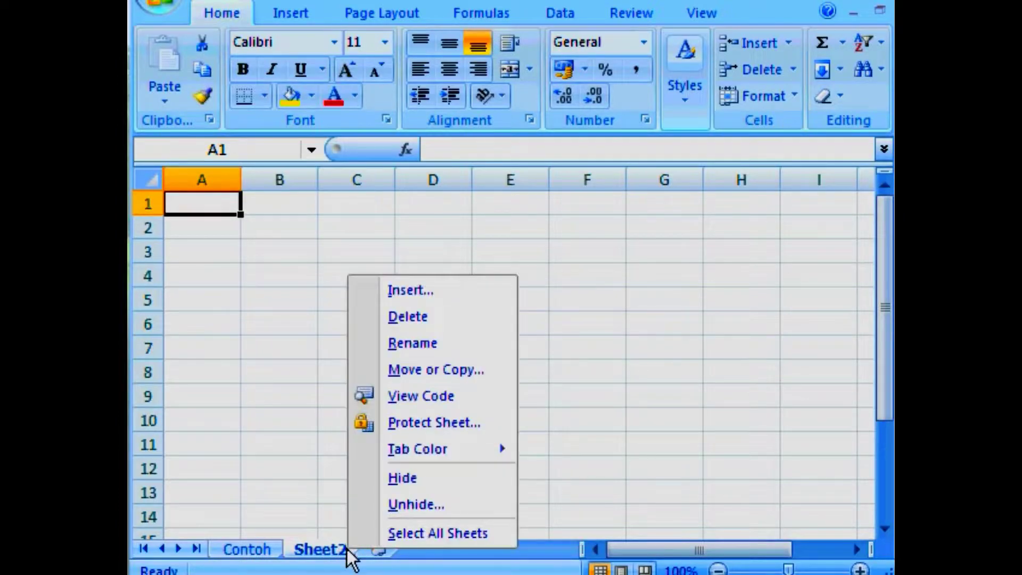
left_click(471, 483)
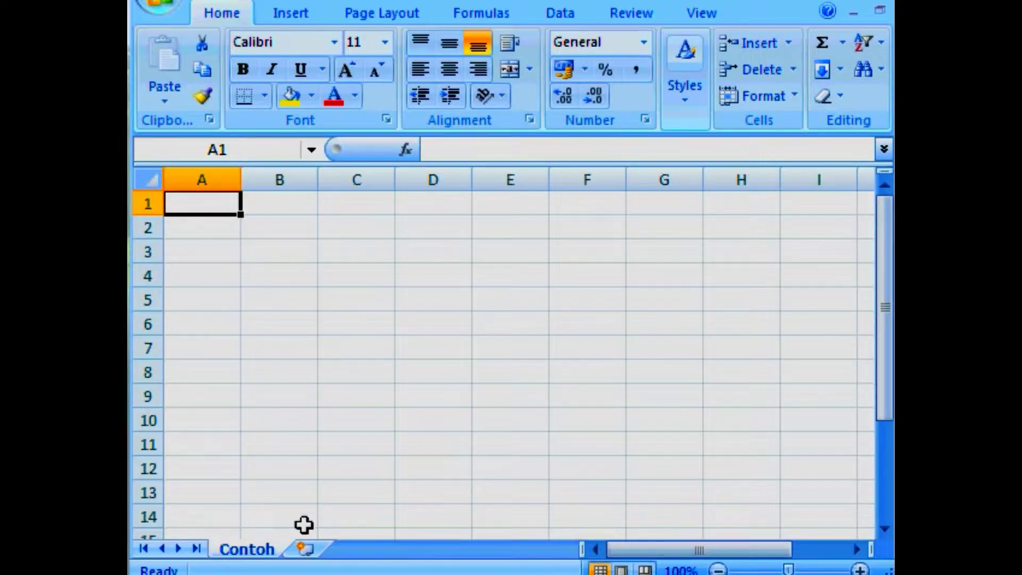
Unhide the hidden worksheets Sheet2 and Sheet3, one after the other.
right_click(277, 547)
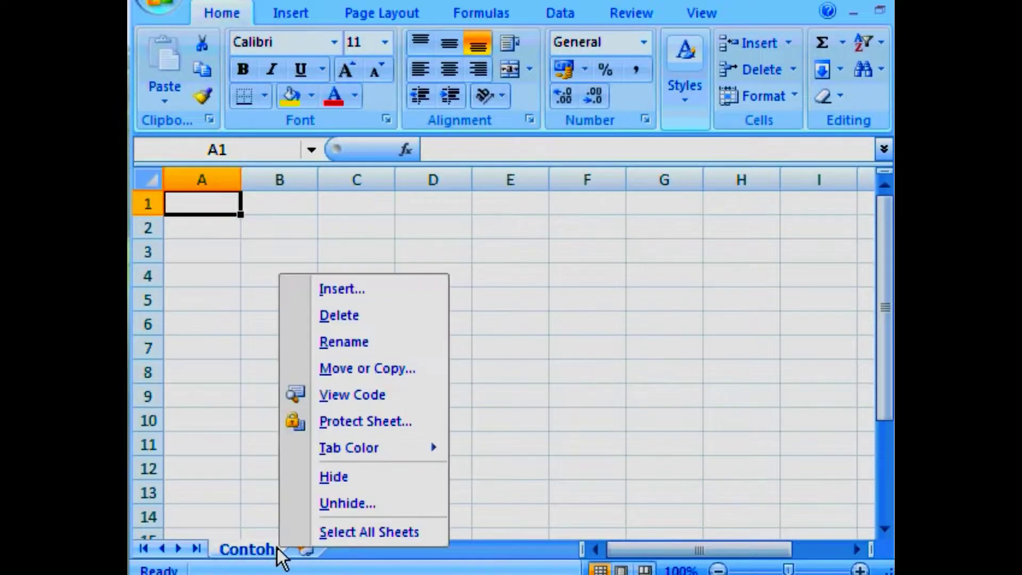
left_click(410, 506)
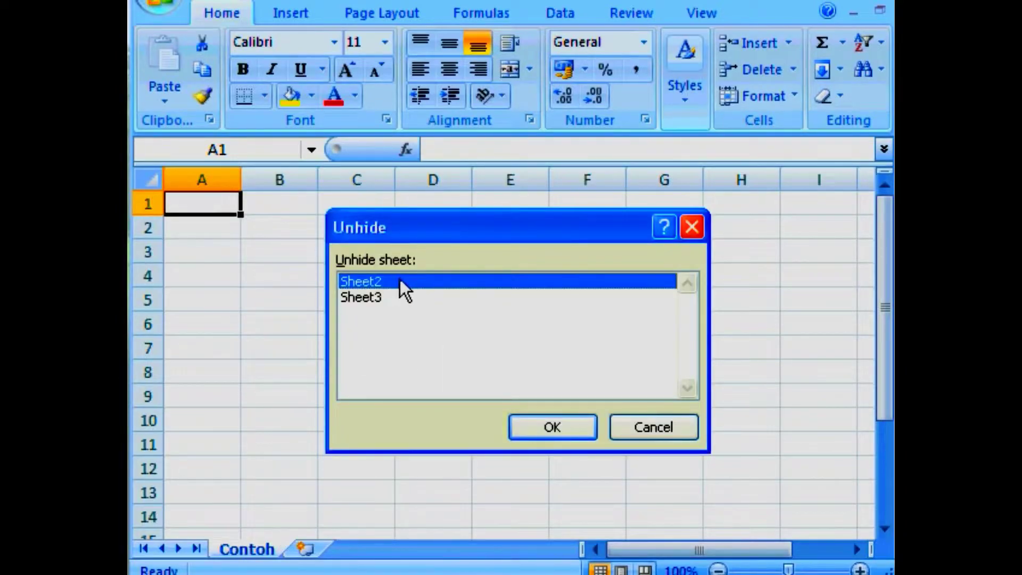
left_click(578, 425)
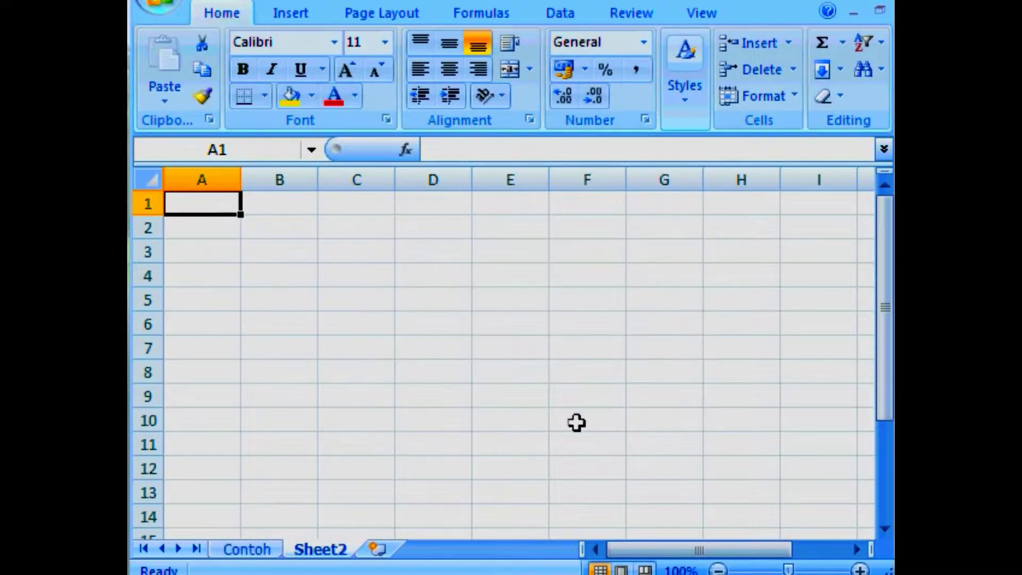
right_click(353, 548)
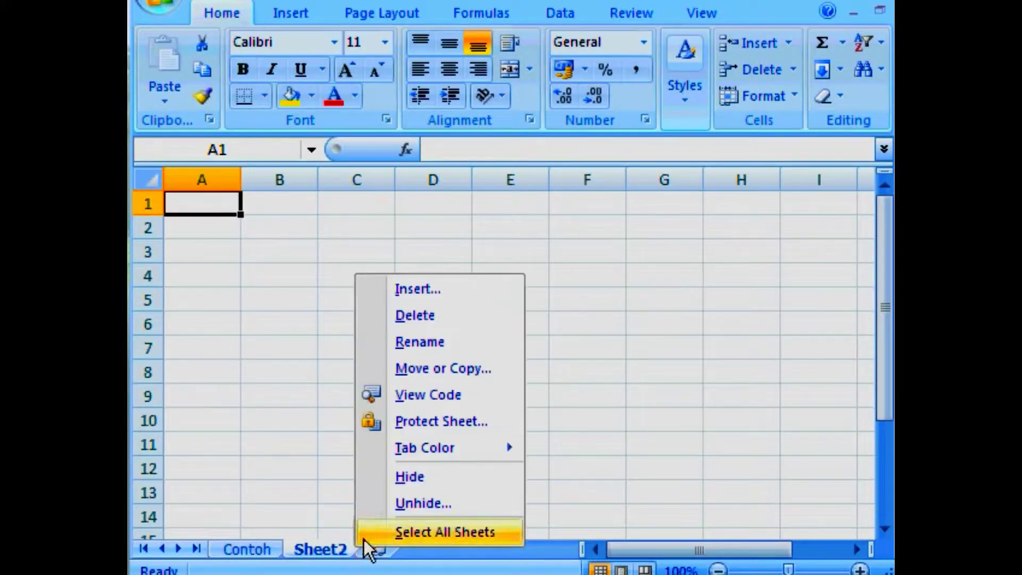
left_click(489, 506)
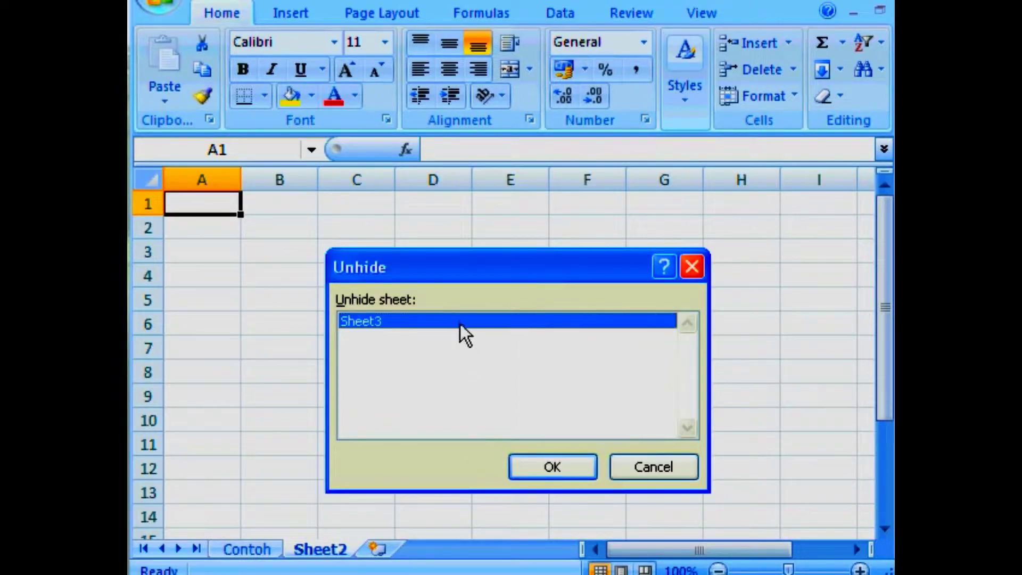
left_click(578, 463)
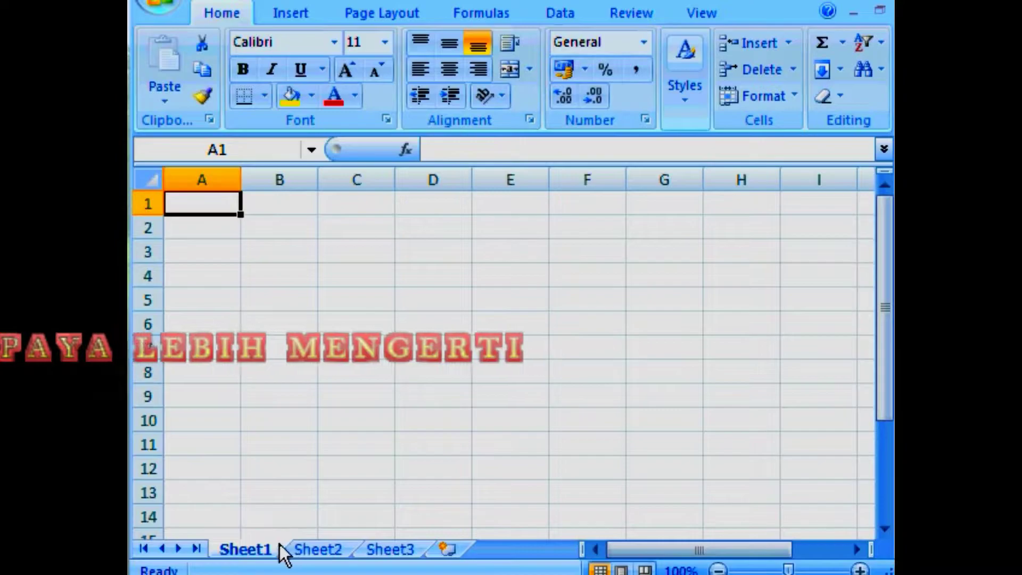
Switch through Sheet2 and Sheet3, and add a new worksheet after Sheet3.
left_click(353, 544)
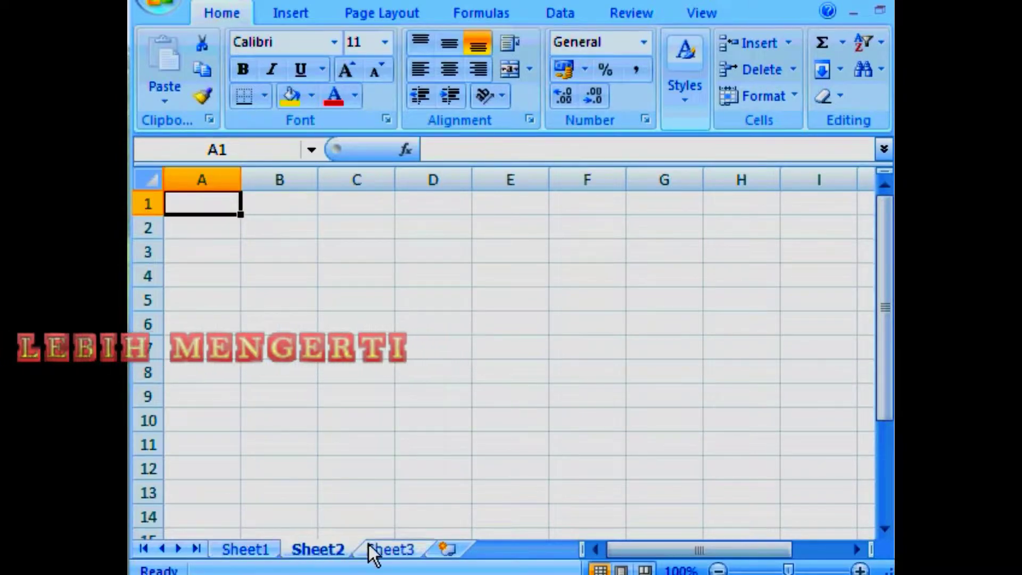
left_click(422, 544)
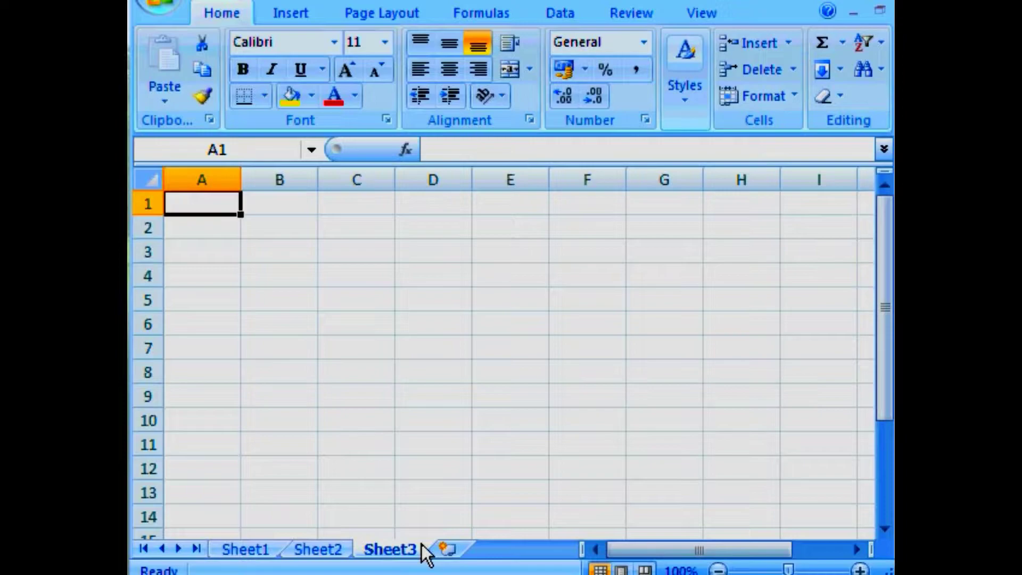
left_click(462, 544)
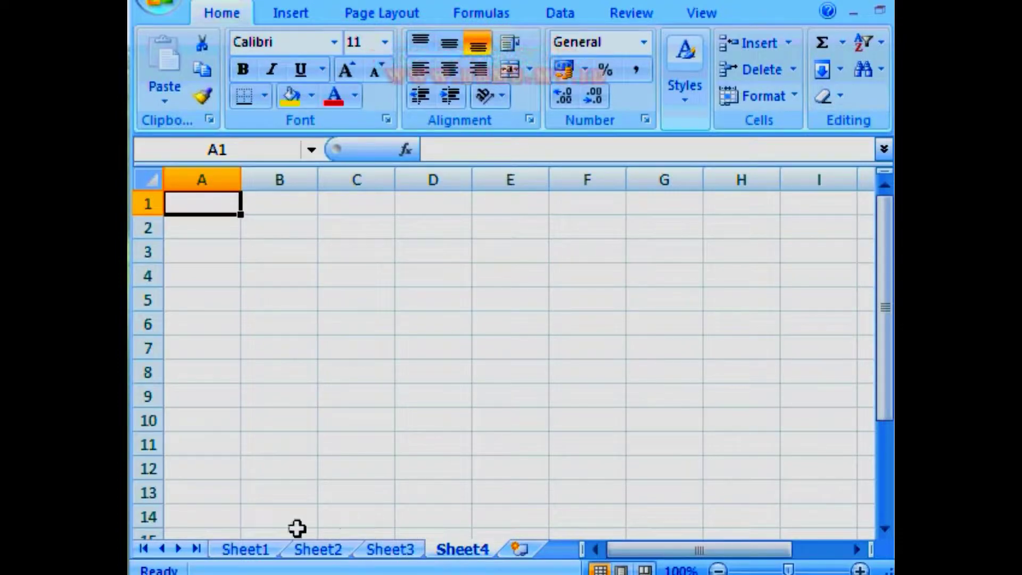
Rename the Sheet1 worksheet as Contoh.
right_click(273, 547)
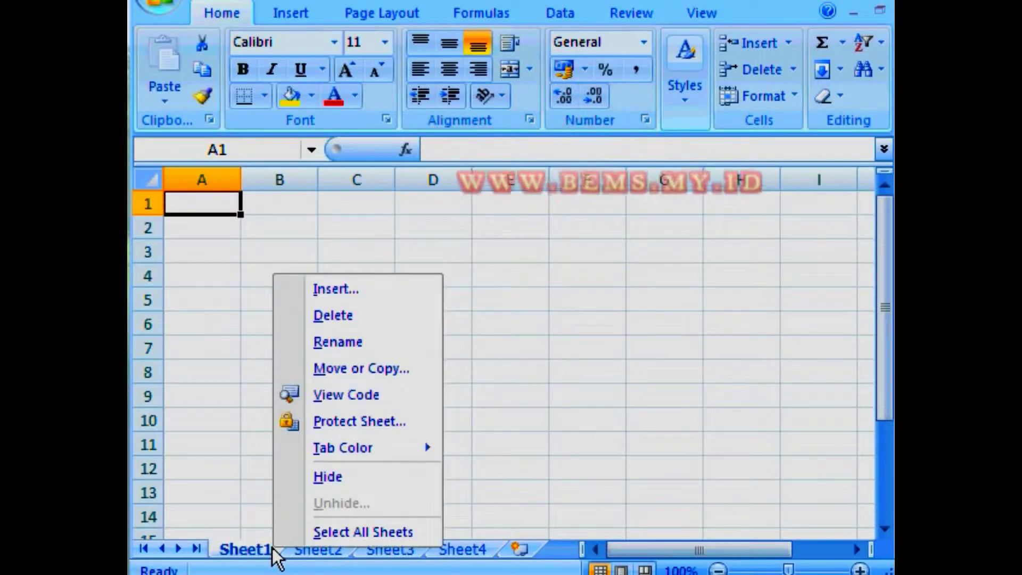
left_click(400, 345)
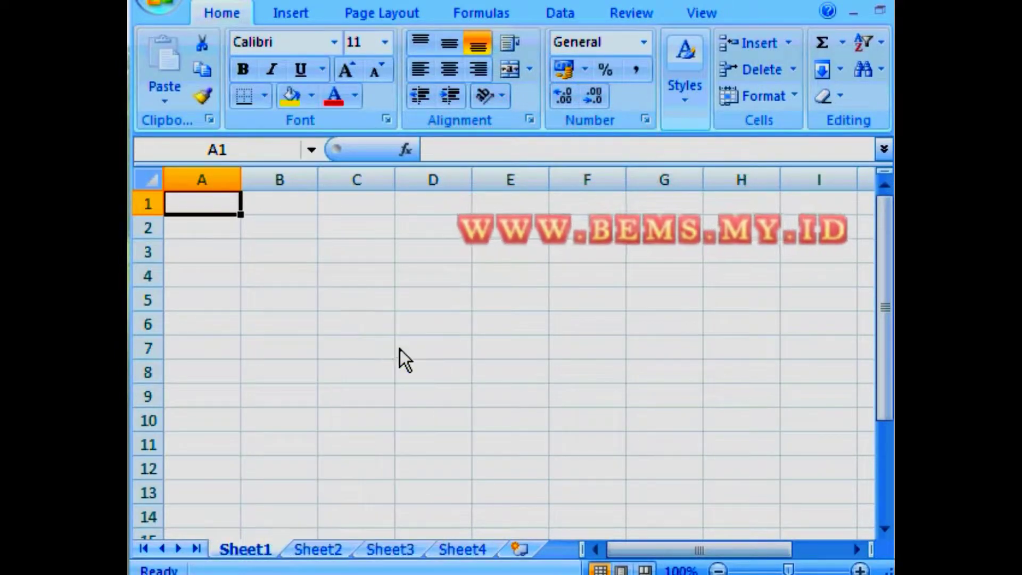
type("Con")
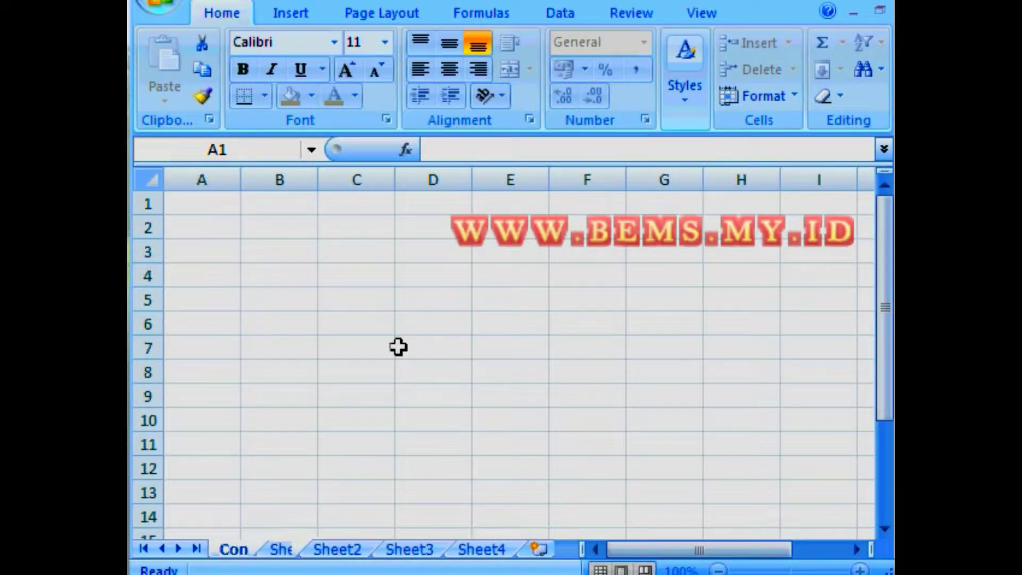
type("toh")
key("Return")
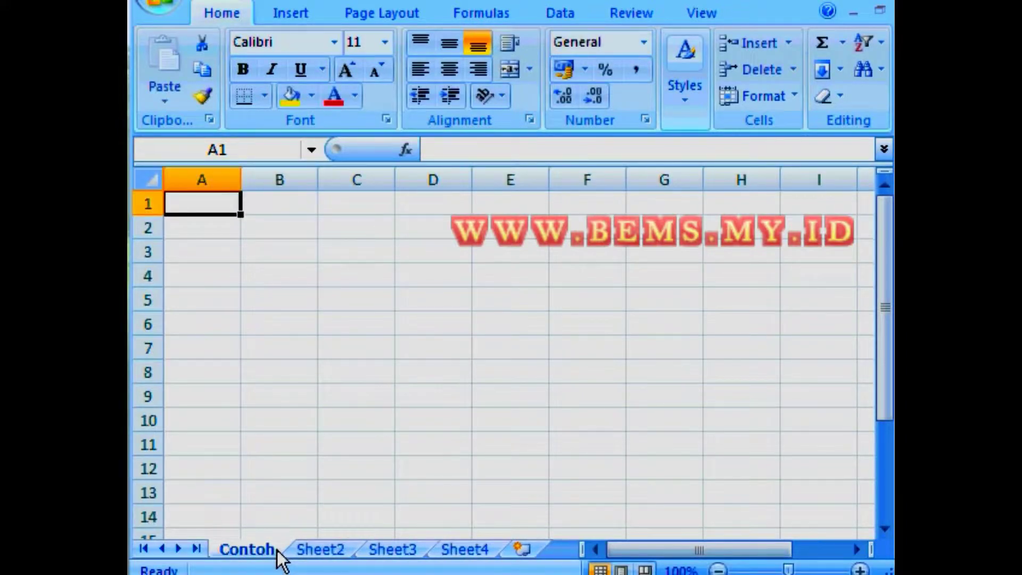
Delete the Sheet4 worksheet and hide Sheet3 and Sheet2 so only Contoh is shown.
right_click(496, 545)
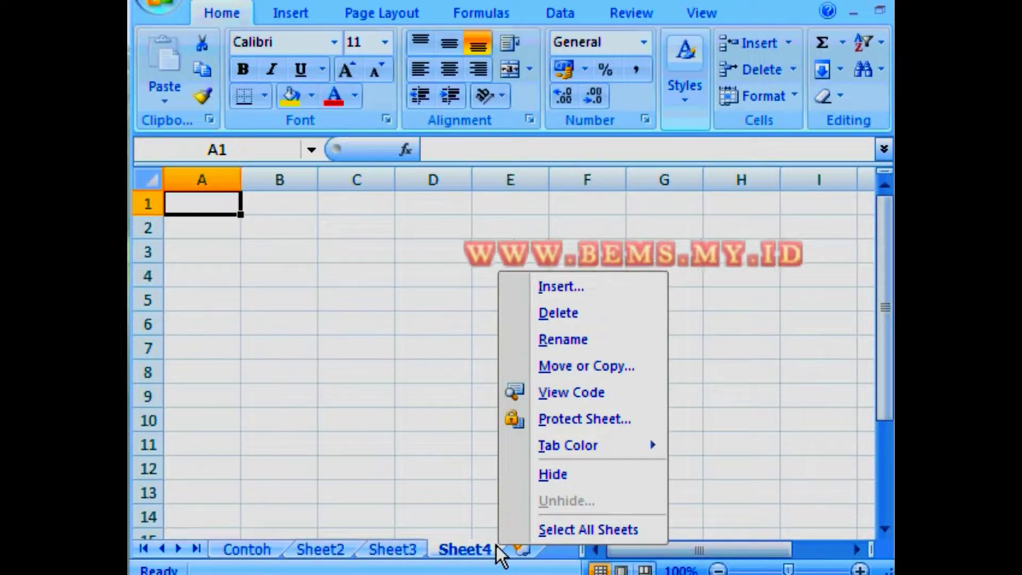
left_click(609, 319)
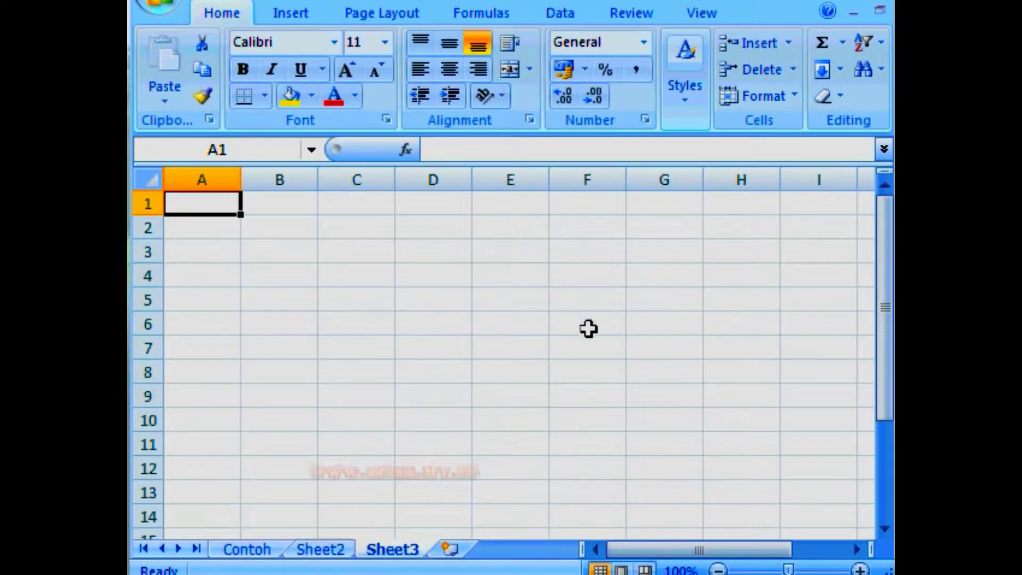
right_click(422, 548)
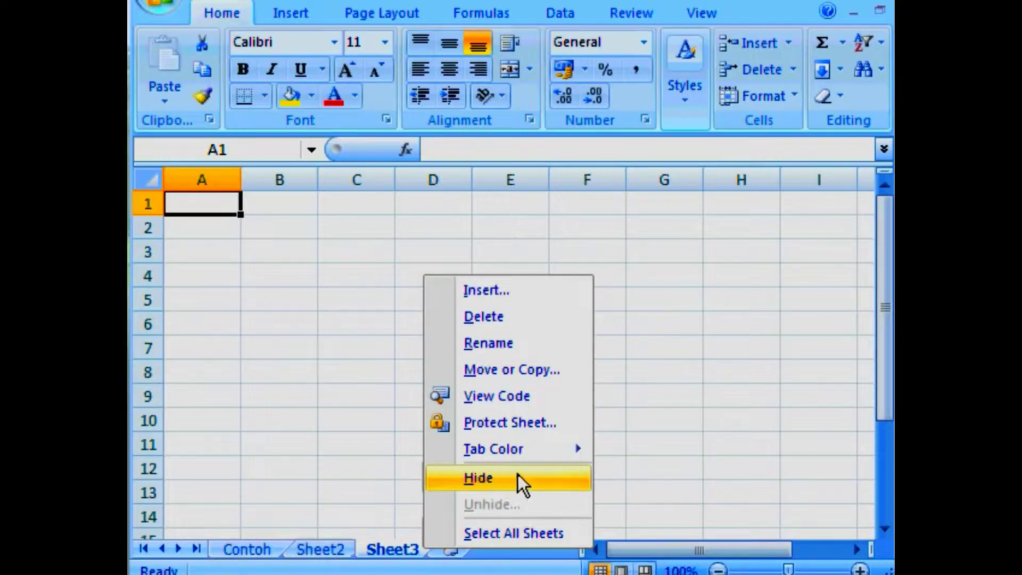
left_click(532, 474)
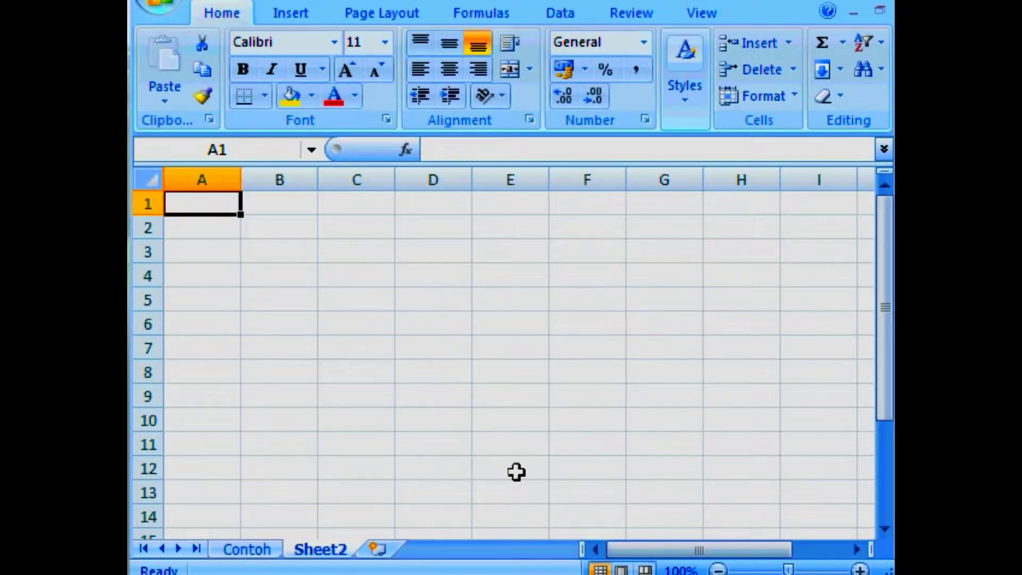
right_click(347, 548)
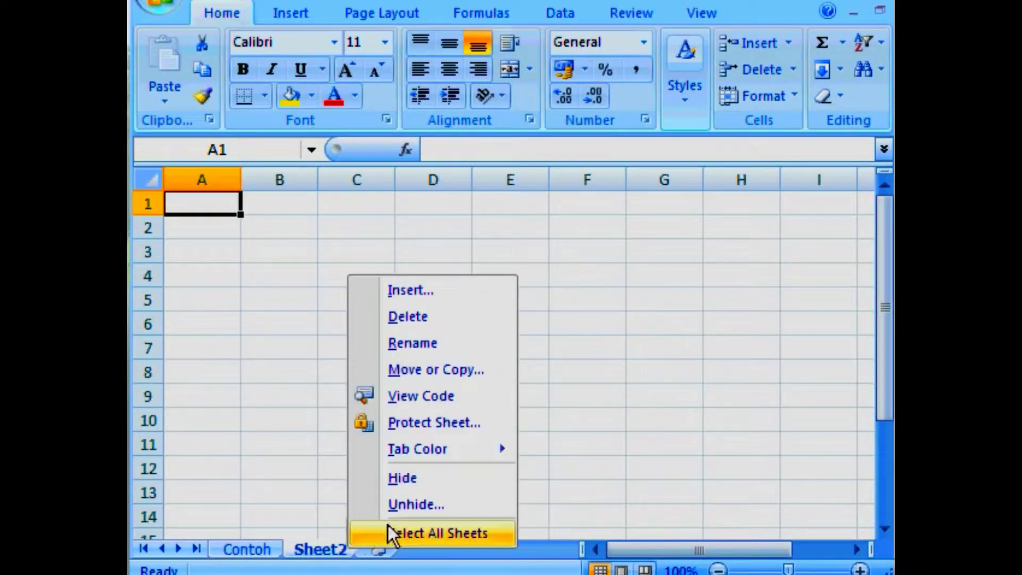
left_click(468, 481)
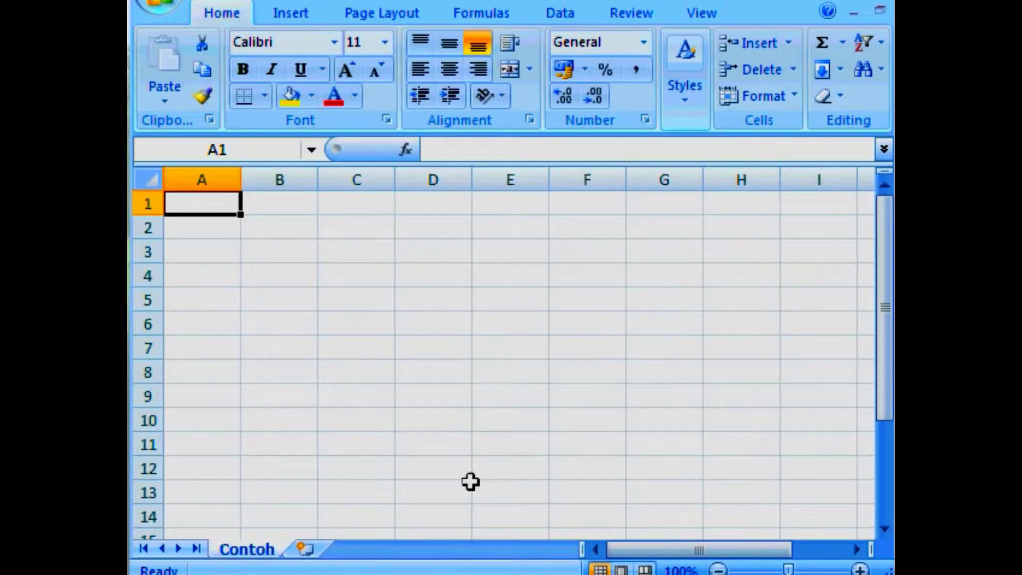
Bring back the hidden worksheets by unhiding Sheet2 and Sheet3.
right_click(277, 547)
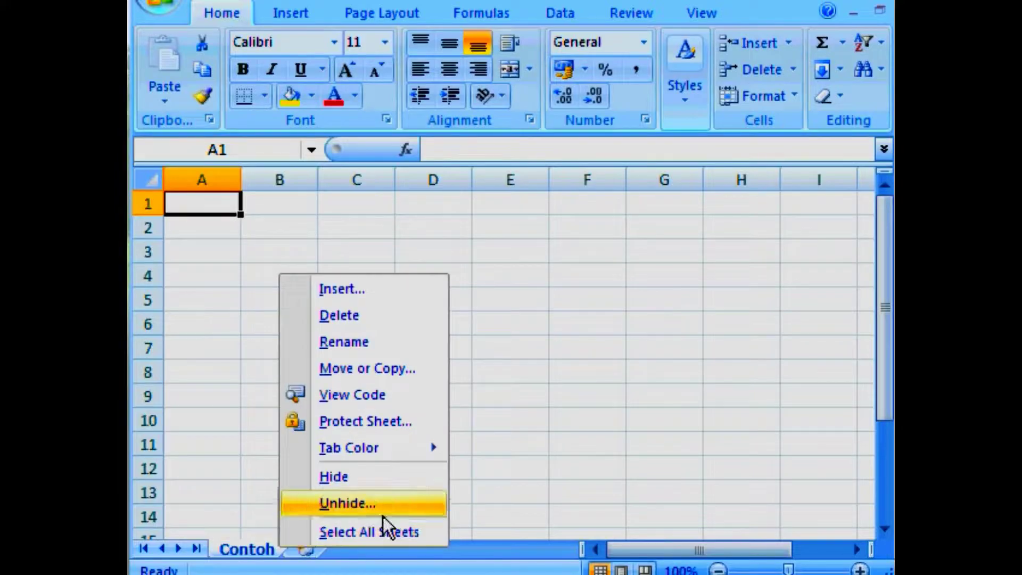
left_click(410, 506)
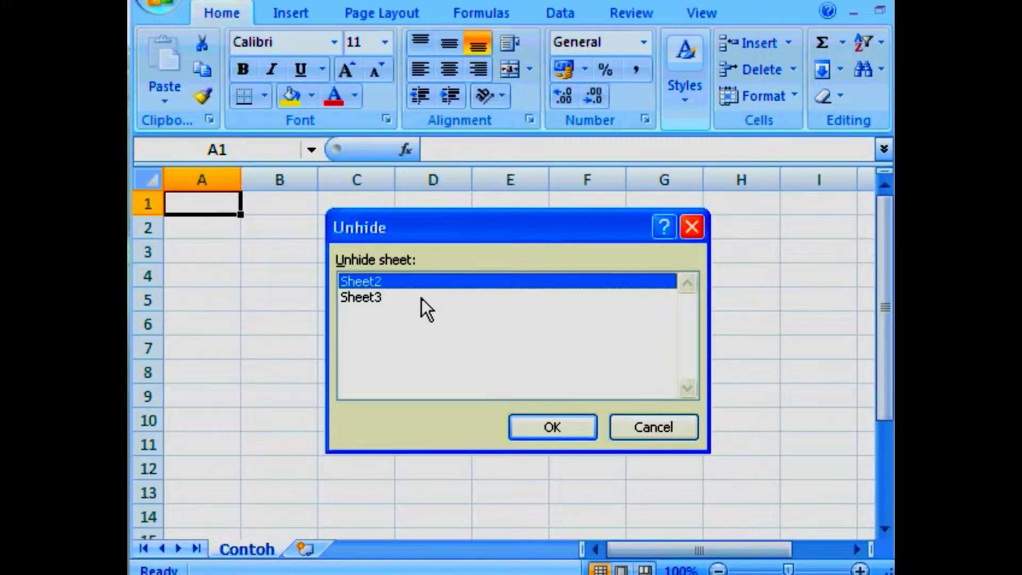
left_click(578, 424)
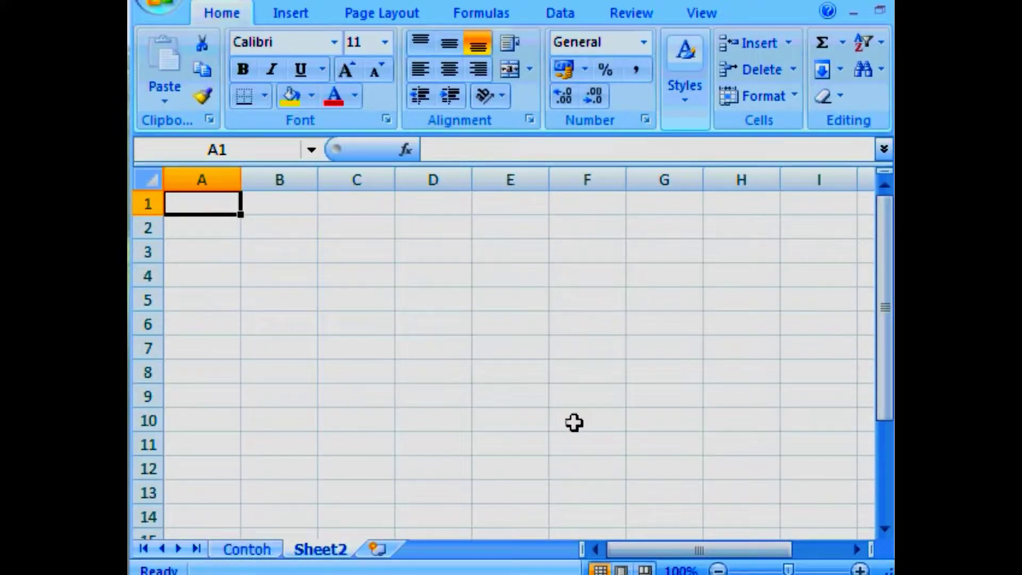
right_click(354, 547)
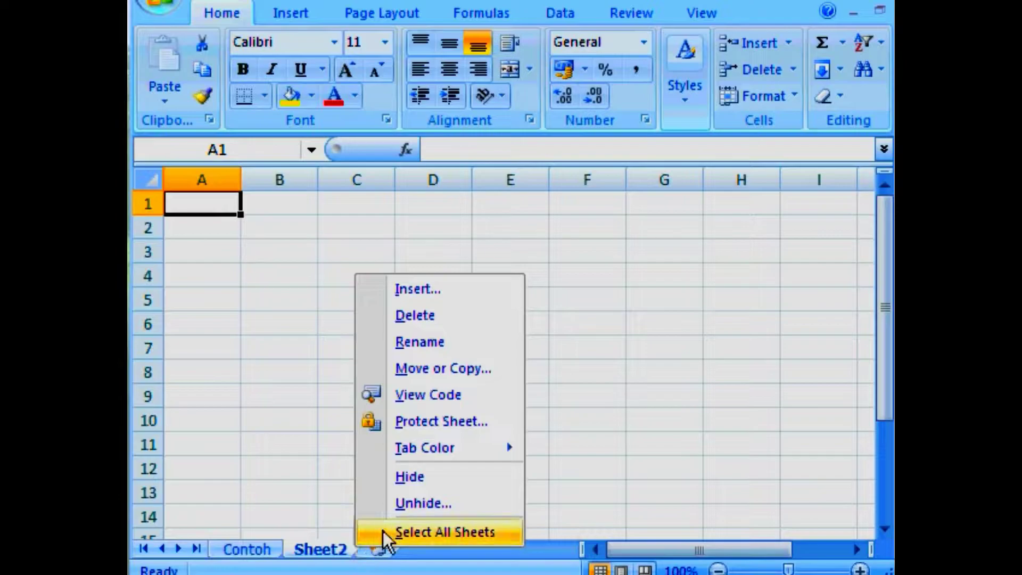
left_click(489, 506)
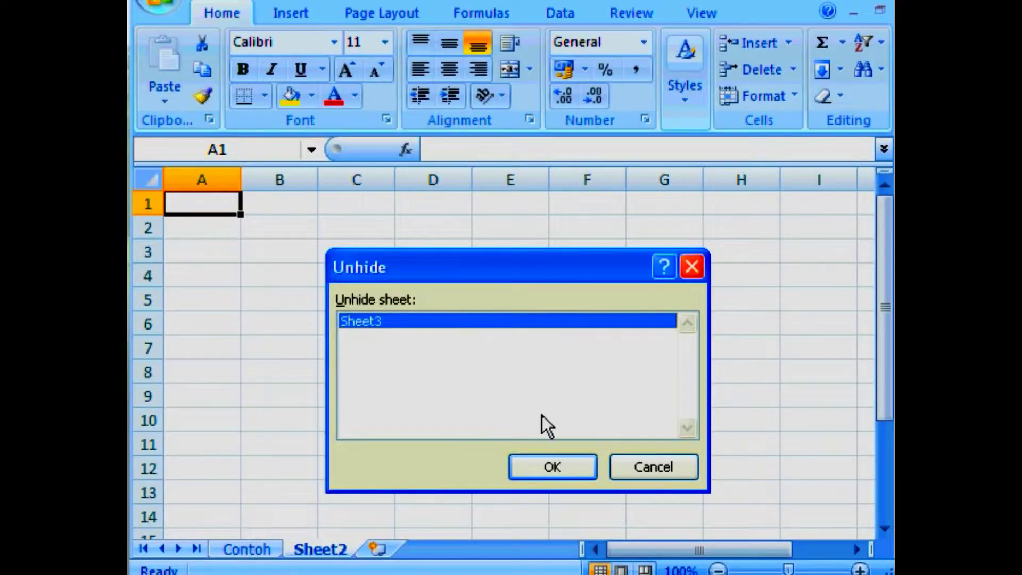
left_click(578, 462)
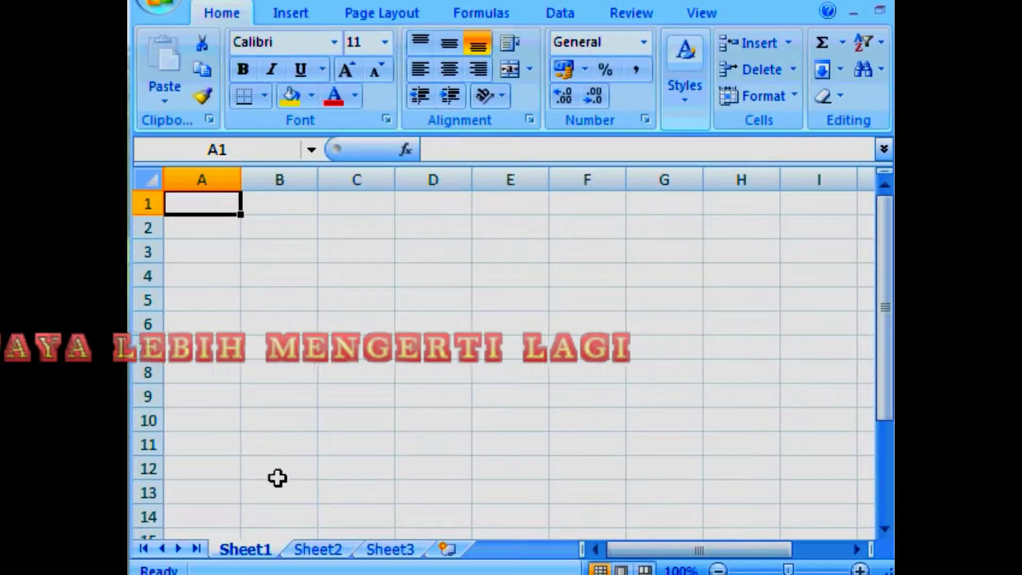
View Sheet2 and Sheet3, and add a new worksheet after Sheet3.
left_click(352, 546)
left_click(421, 547)
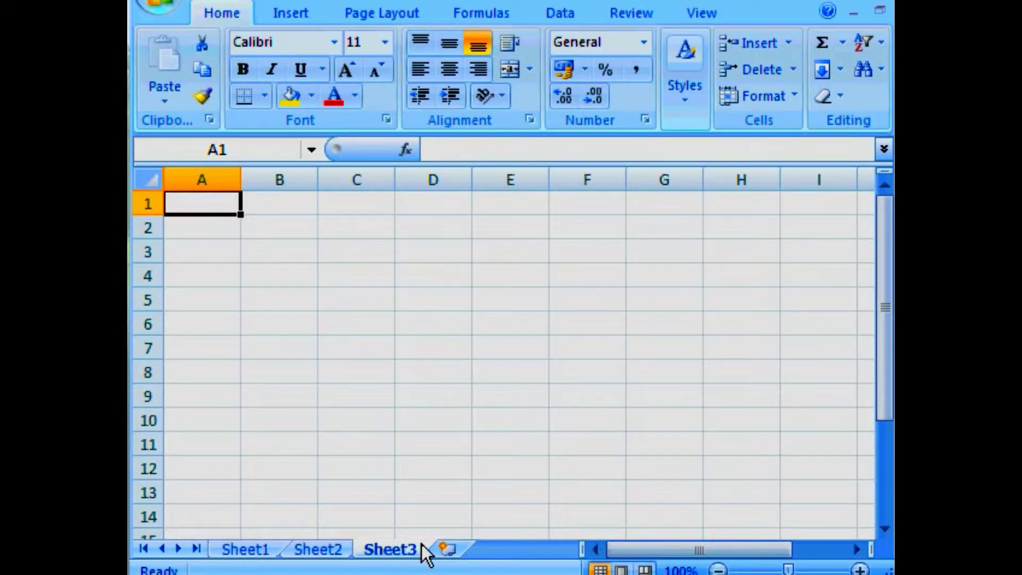
left_click(462, 544)
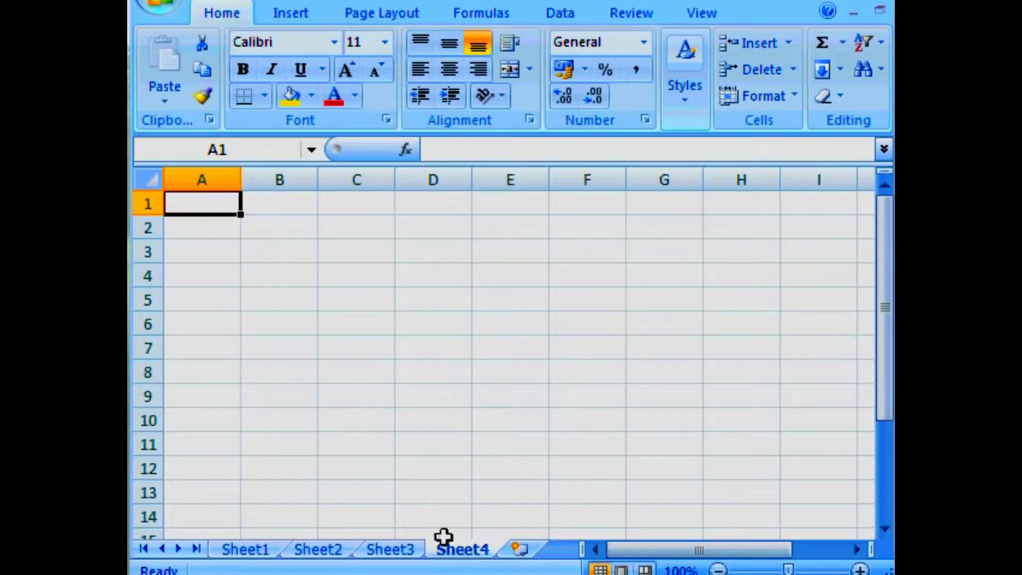
Rename the Sheet1 worksheet as Contoh.
right_click(271, 547)
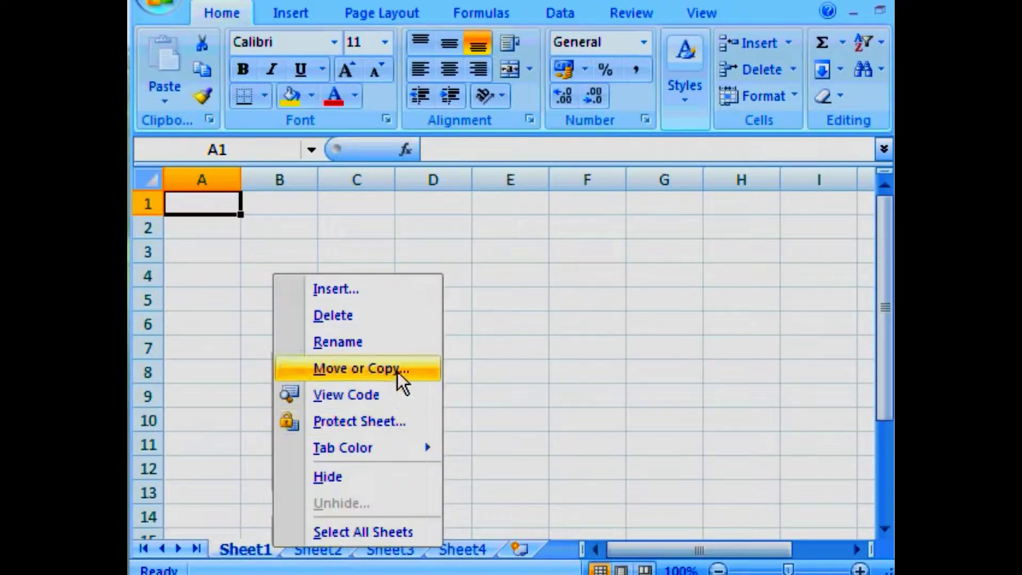
left_click(400, 347)
type("Contoh")
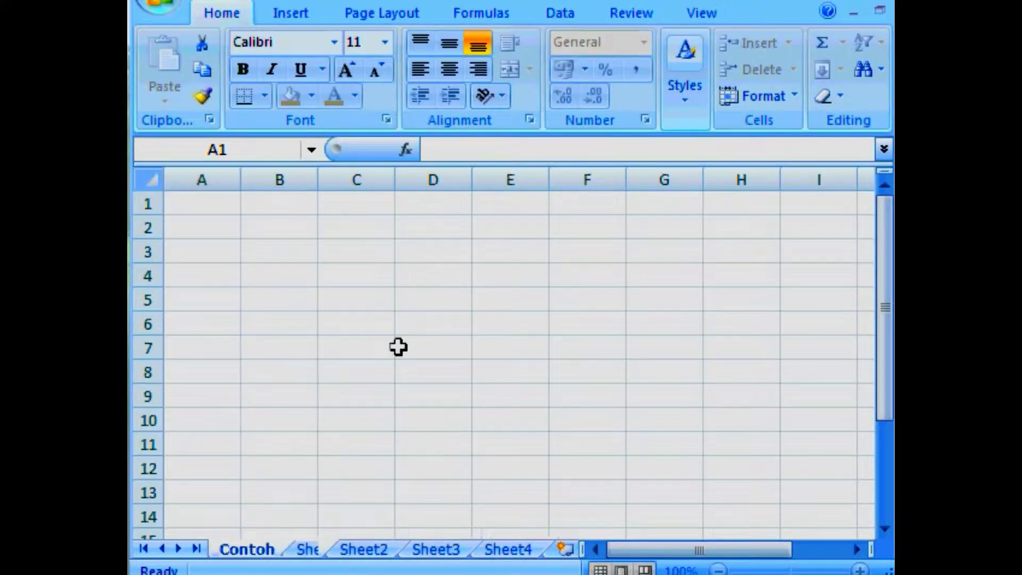
key("Return")
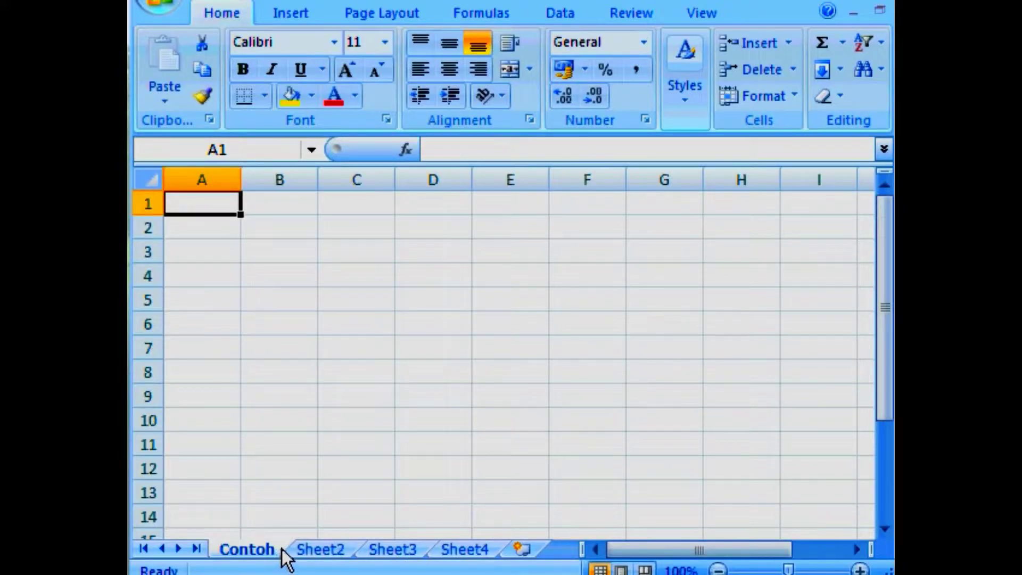
Delete the Sheet4 worksheet, and hide the Sheet3 and Sheet2 worksheets.
right_click(496, 545)
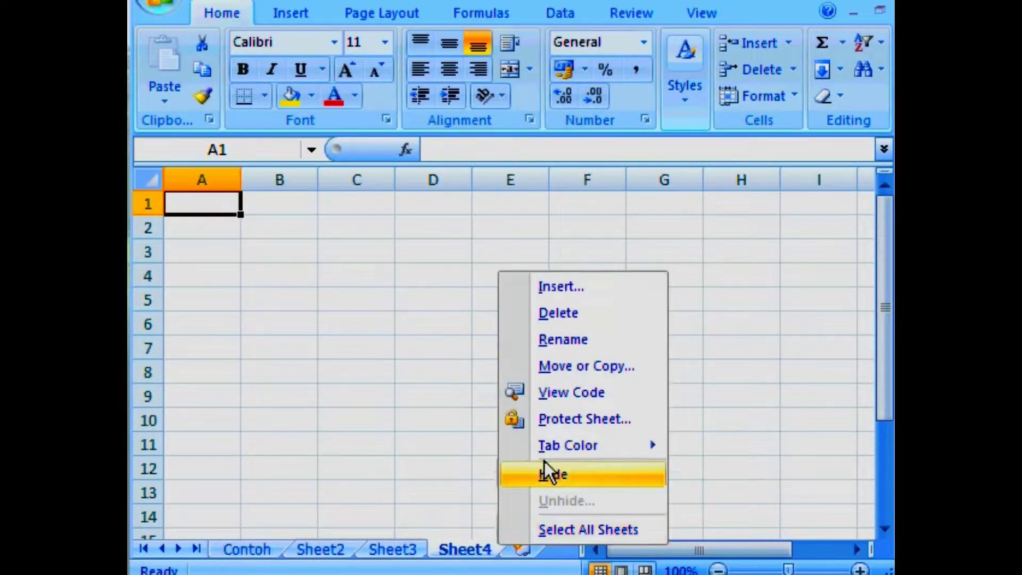
left_click(608, 318)
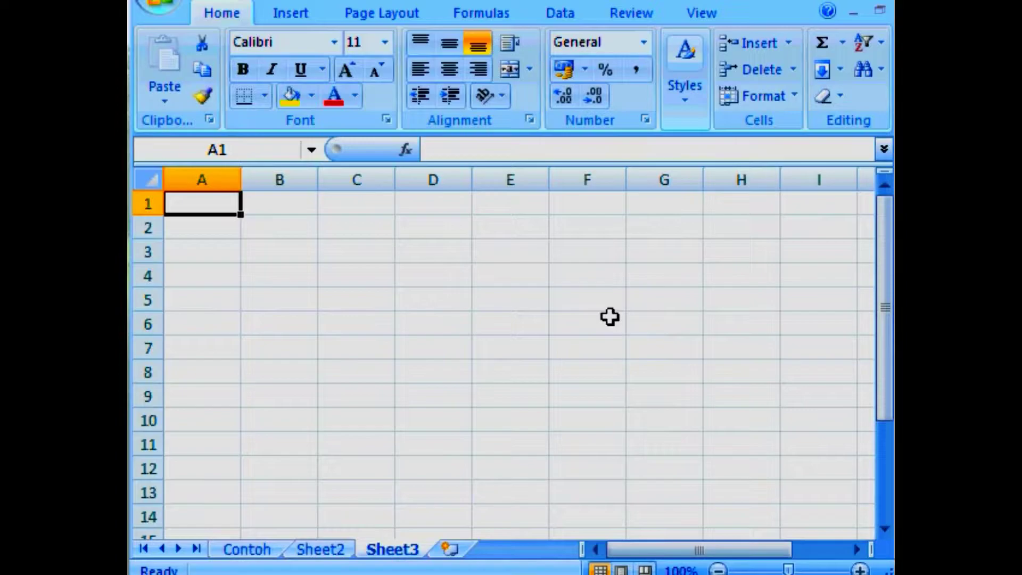
right_click(421, 548)
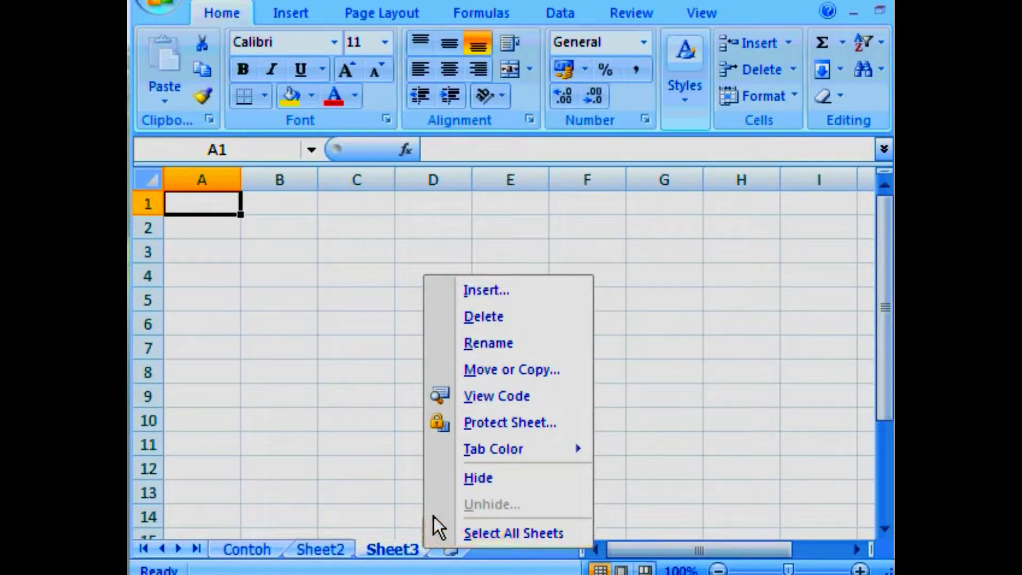
left_click(532, 474)
right_click(347, 548)
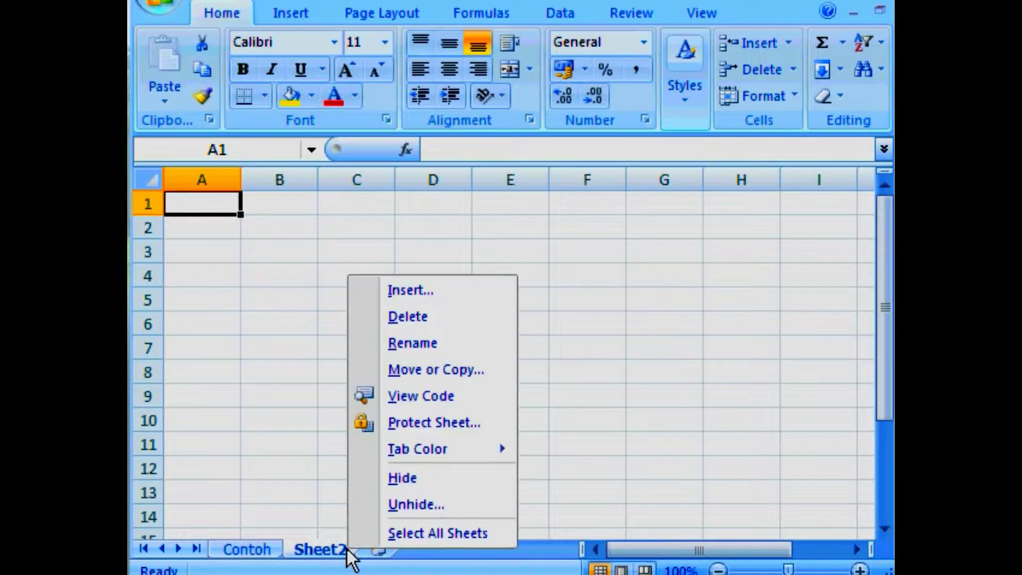
left_click(471, 479)
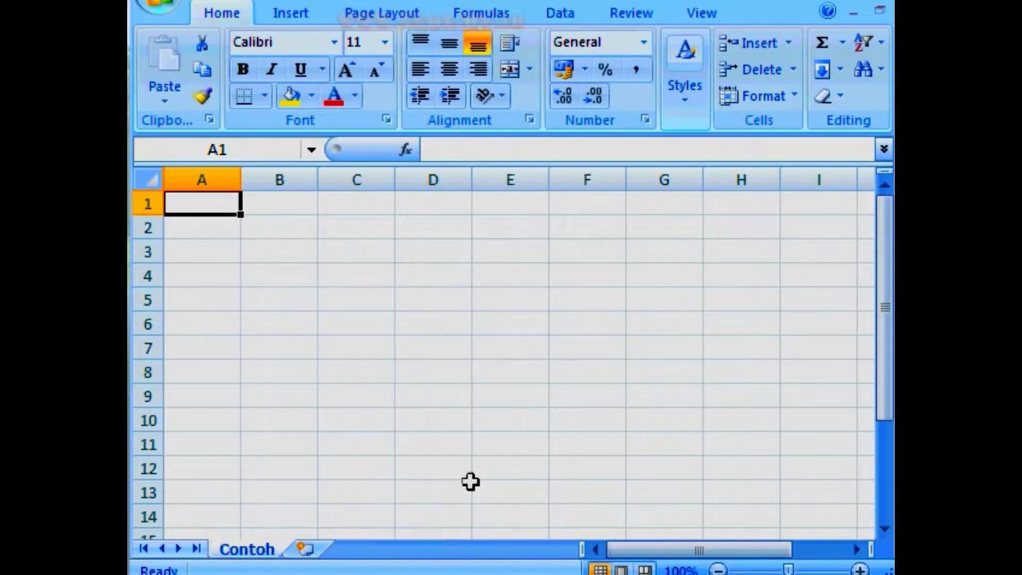
Unhide the Sheet2 and Sheet3 worksheets one after the other.
right_click(276, 547)
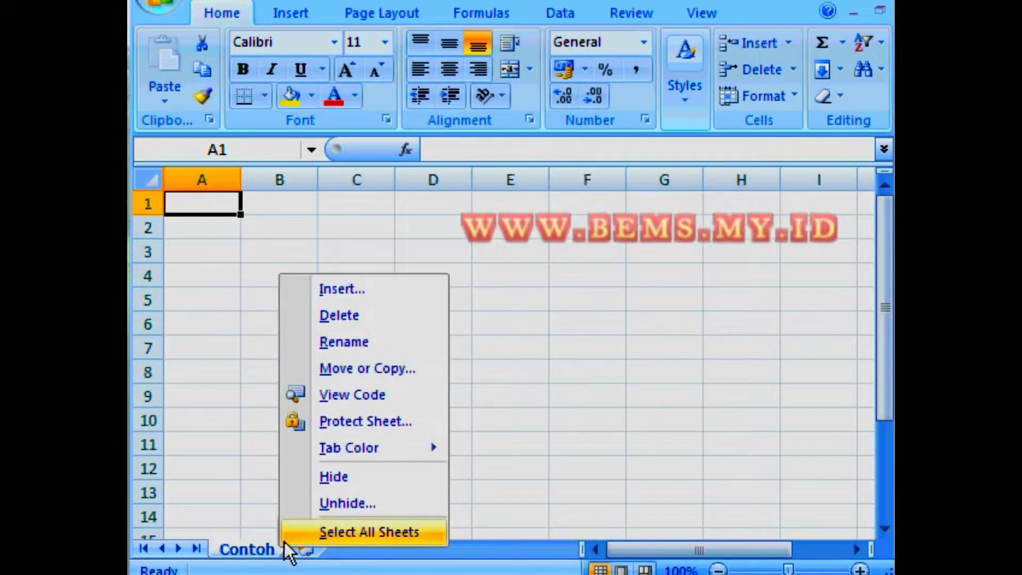
left_click(410, 506)
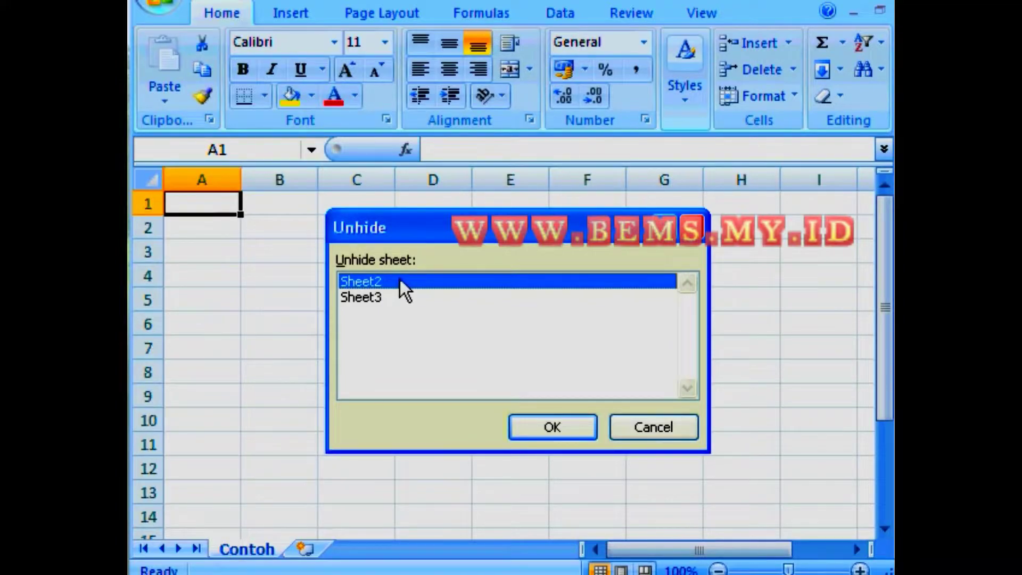
left_click(578, 427)
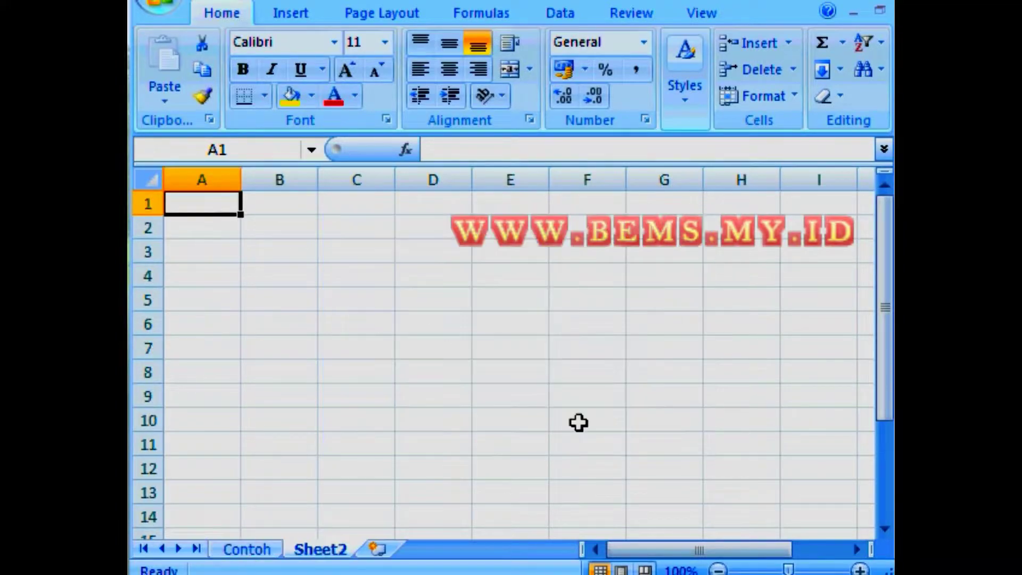
right_click(354, 548)
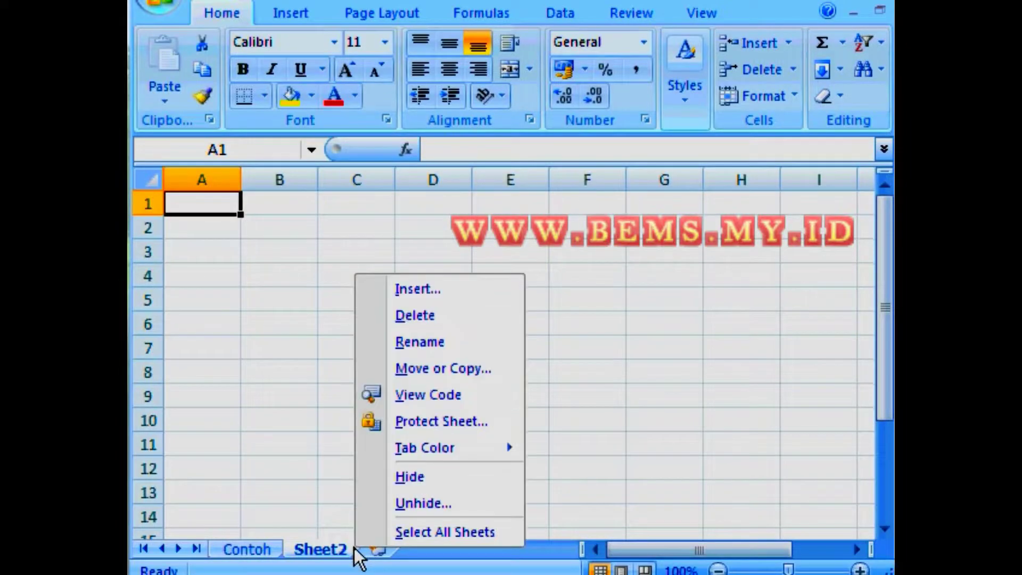
left_click(488, 506)
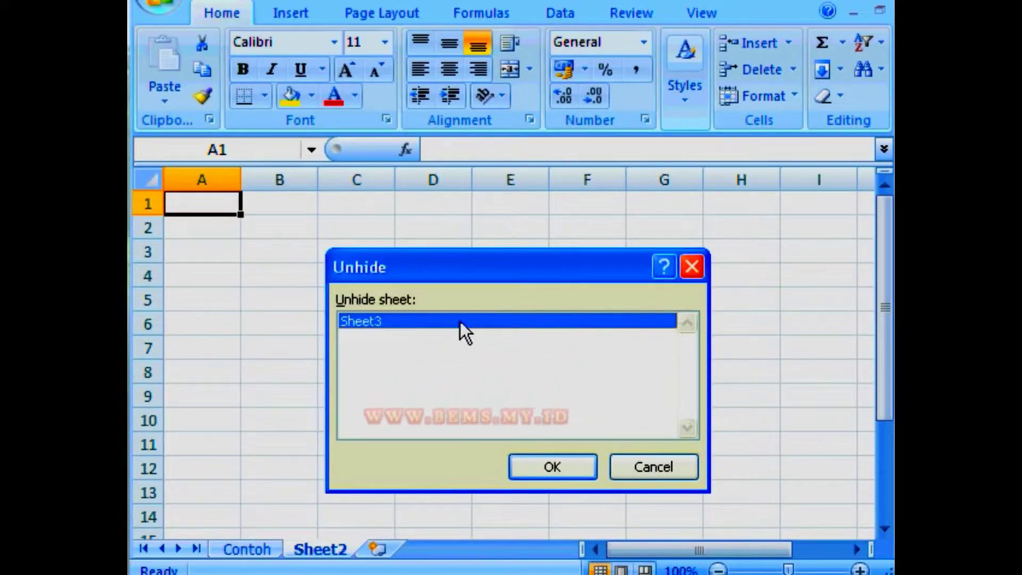
left_click(578, 461)
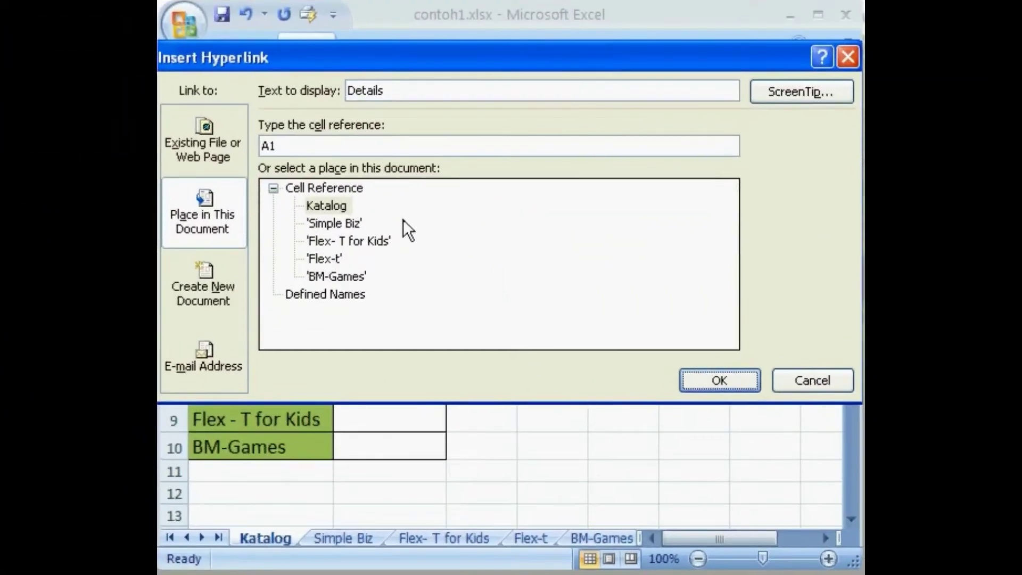
Point the Details hyperlink beside Flex- T to the 'Flex-t' sheet and insert it.
left_click(337, 257)
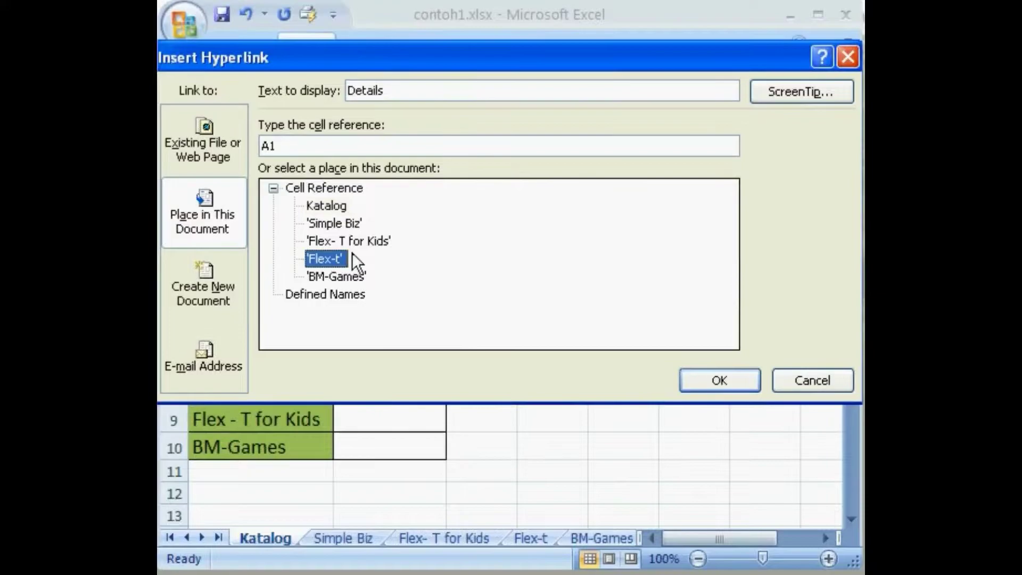
left_click(747, 379)
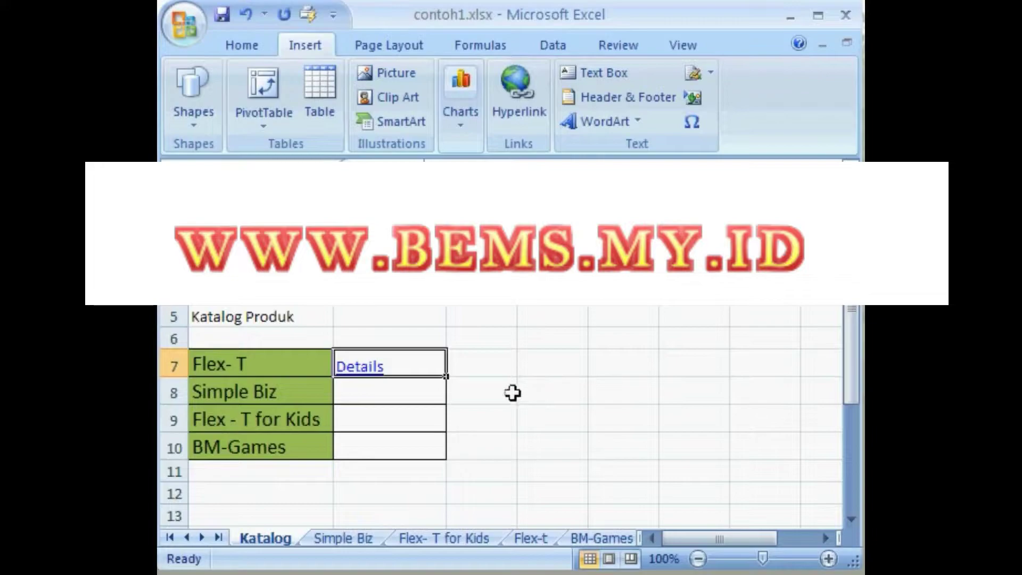
Insert a hyperlink beside Simple Biz with display text Details and ScreenTip Simple Biz Katalog, targeting the 'Simple Biz' sheet.
left_click(420, 401)
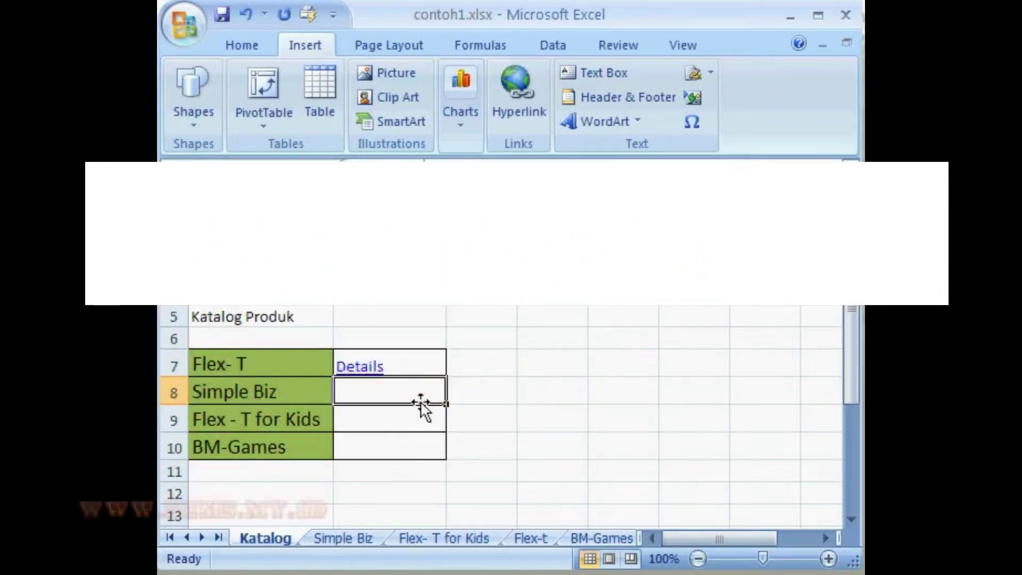
left_click(522, 129)
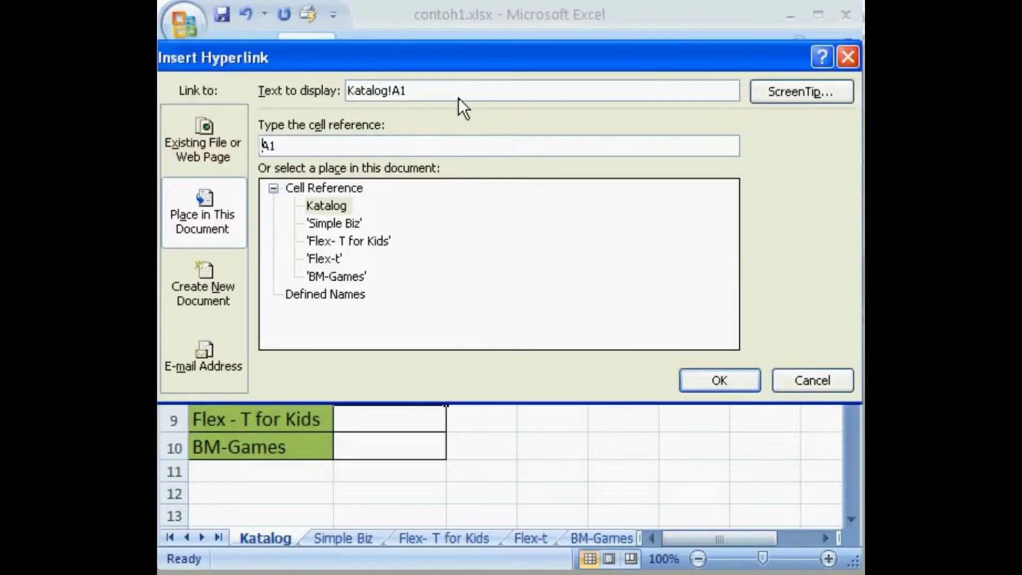
left_click_drag(440, 91, 343, 103)
type("Details")
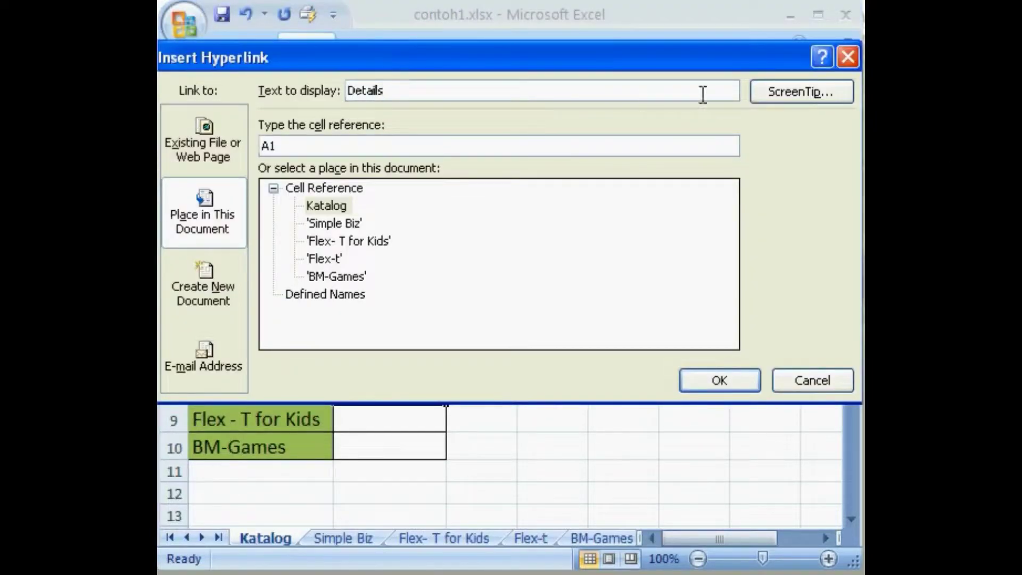
left_click(768, 98)
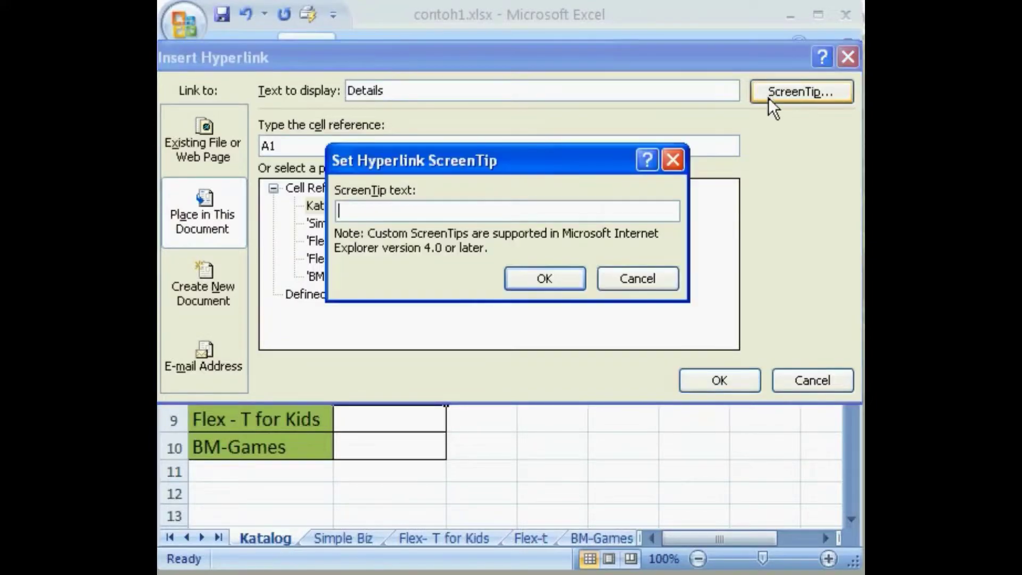
type("Simple Biz Katalog")
left_click(576, 277)
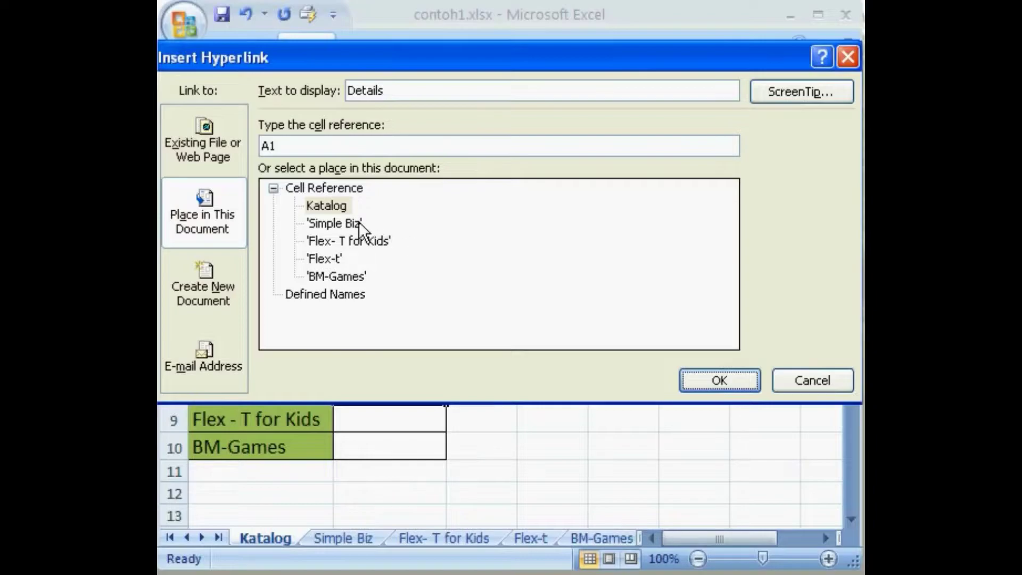
left_click(359, 221)
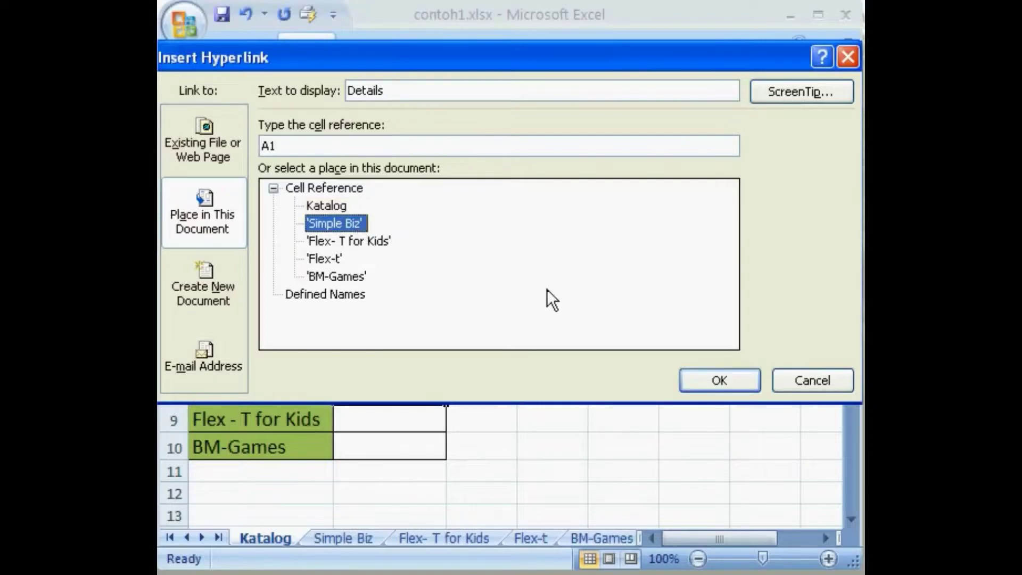
left_click(737, 379)
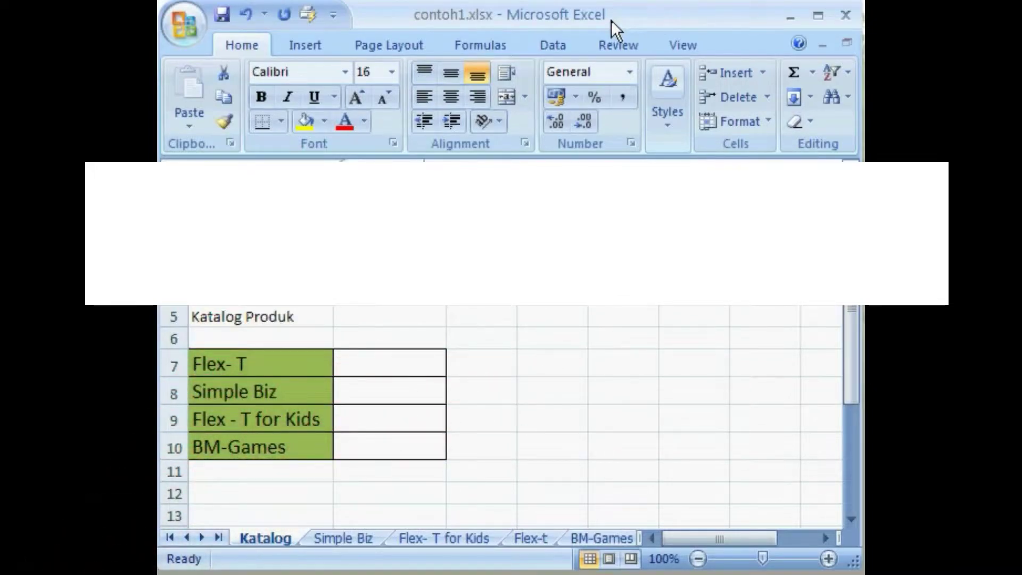
Look through the Simple Biz, Flex- T for Kids, Flex-t and BM-Games sheets, and return to Katalog.
left_click(379, 539)
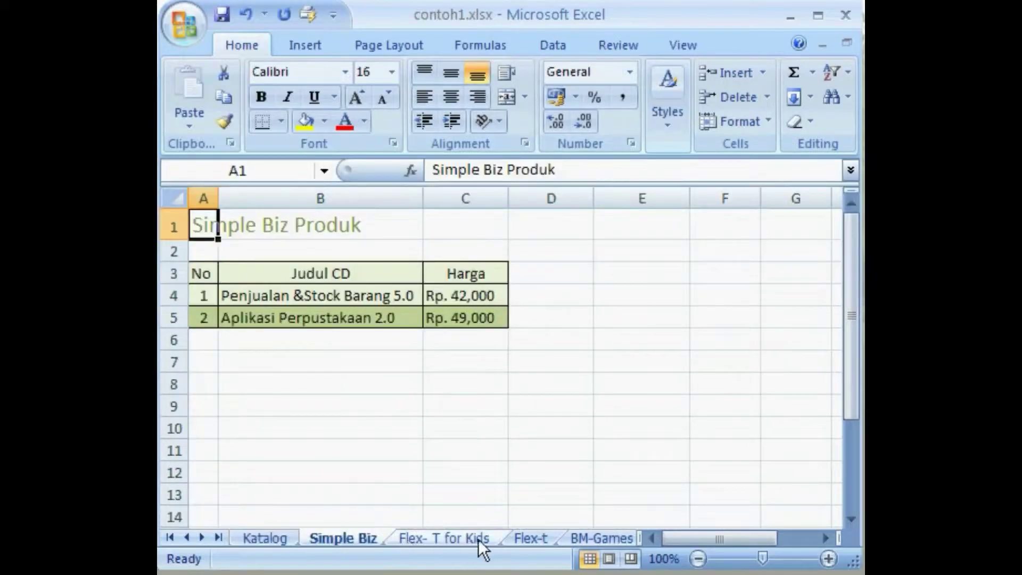
left_click(491, 539)
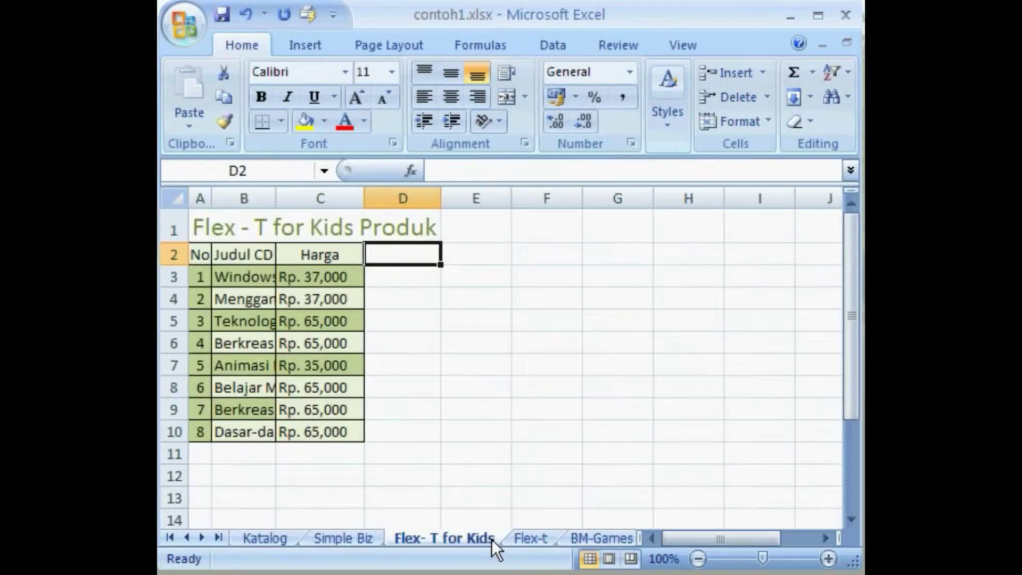
left_click(545, 537)
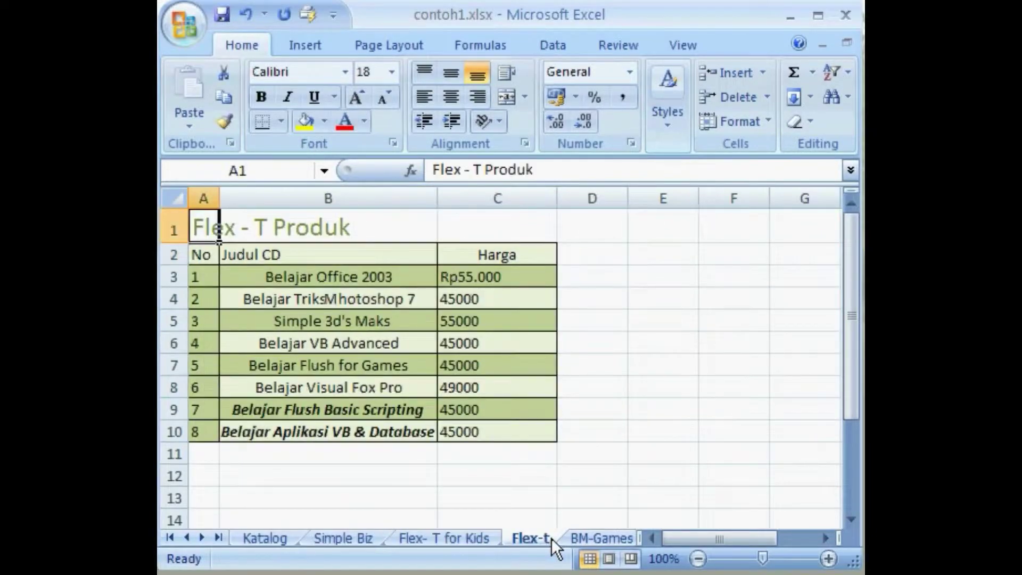
left_click(633, 538)
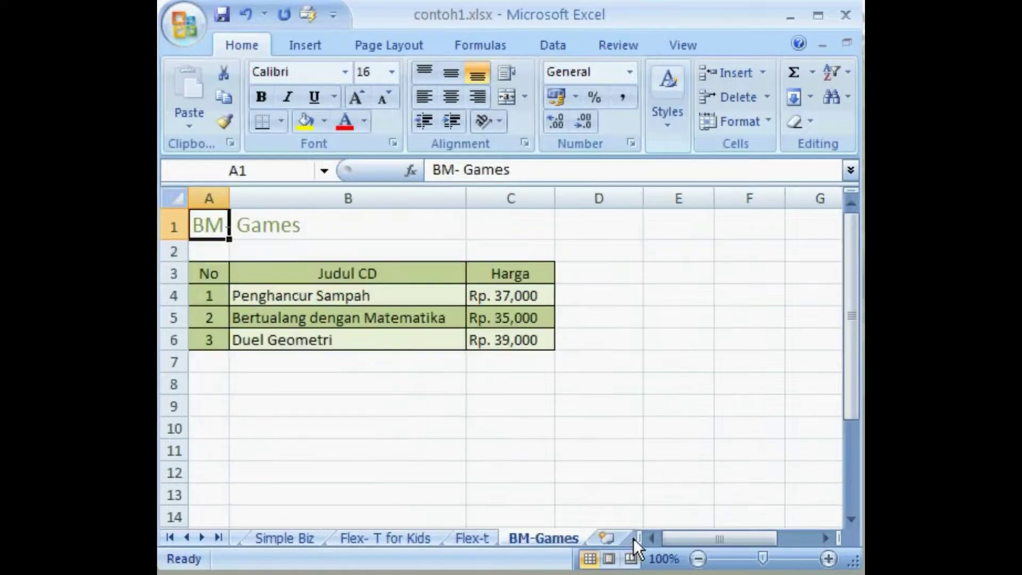
left_click(189, 536)
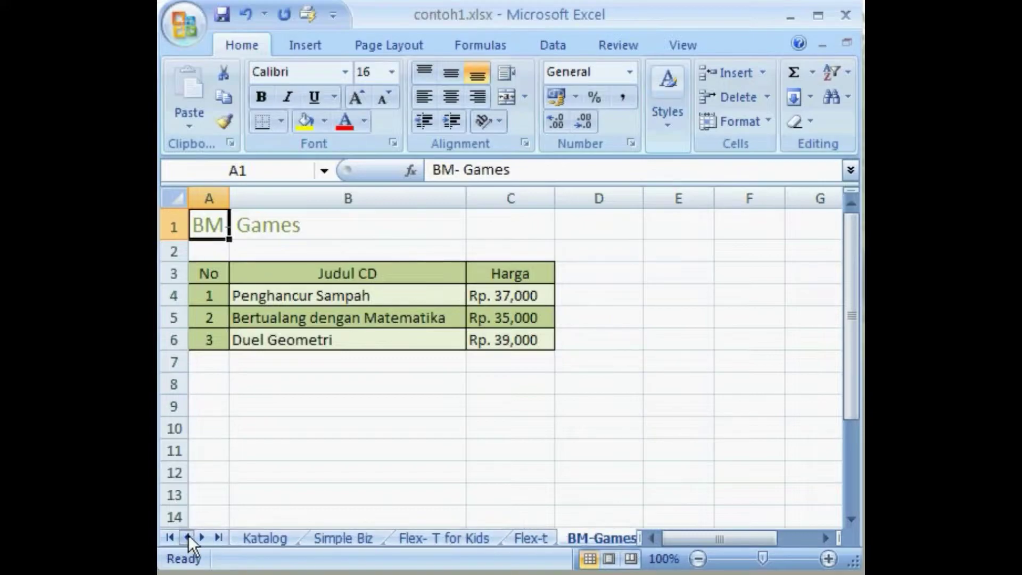
left_click(292, 537)
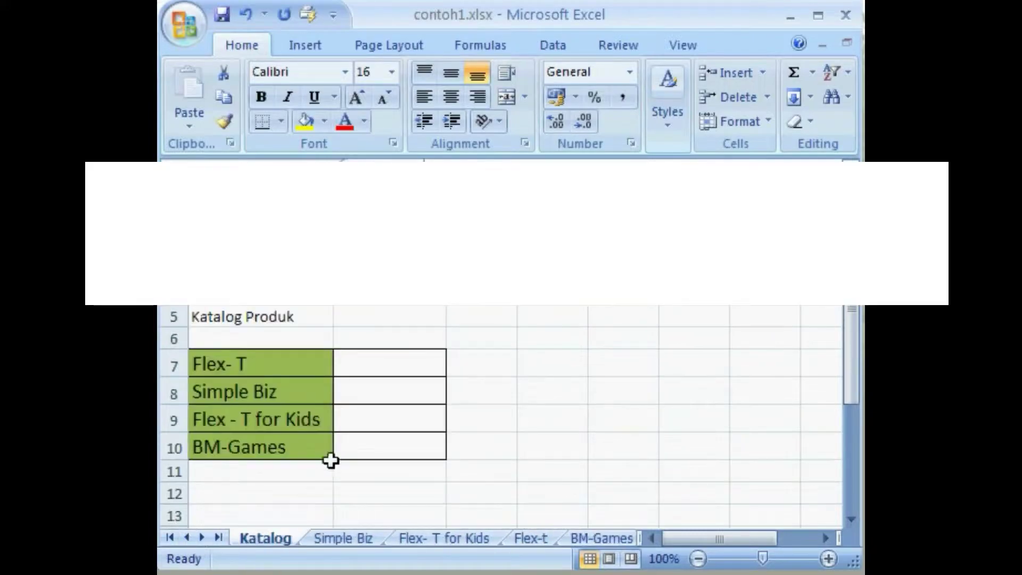
Start a hyperlink beside Flex- T to a place in this document, with display text Details.
left_click(395, 365)
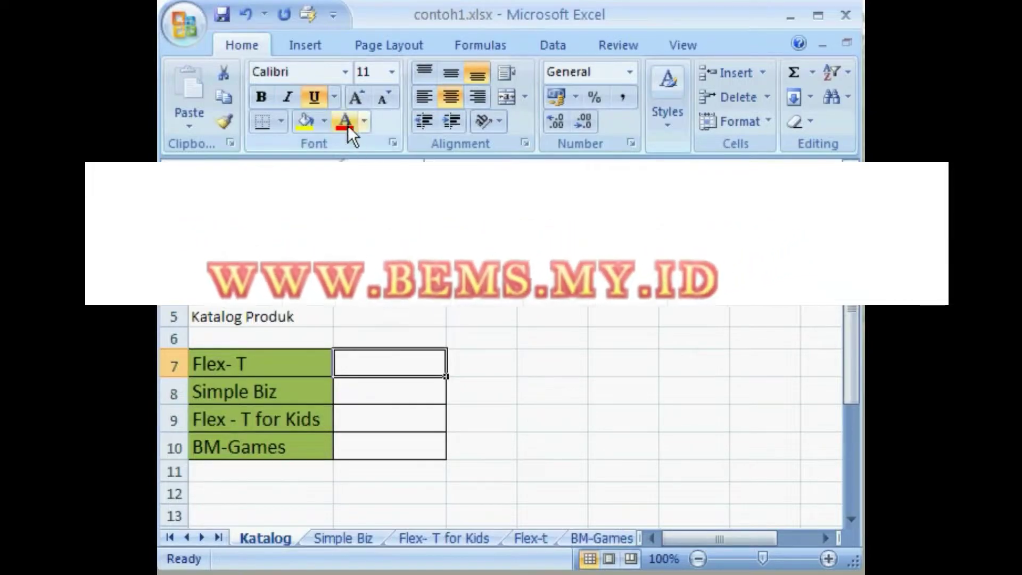
left_click(326, 48)
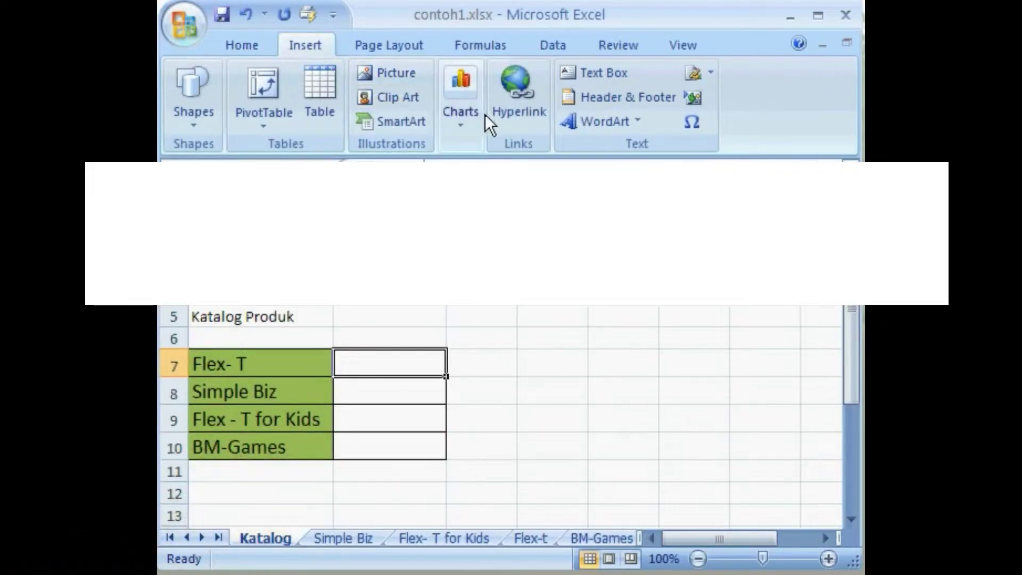
left_click(531, 120)
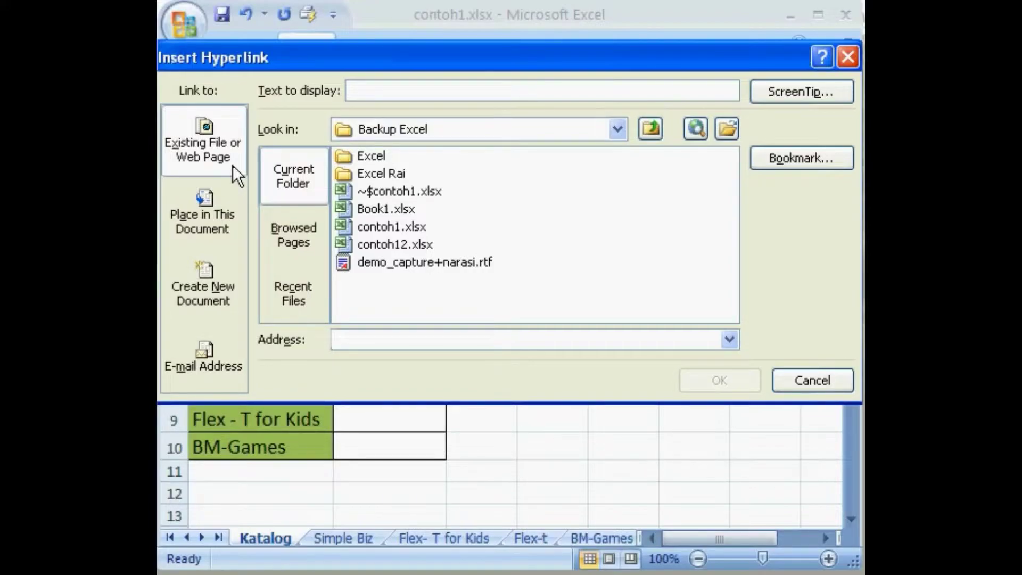
left_click(238, 228)
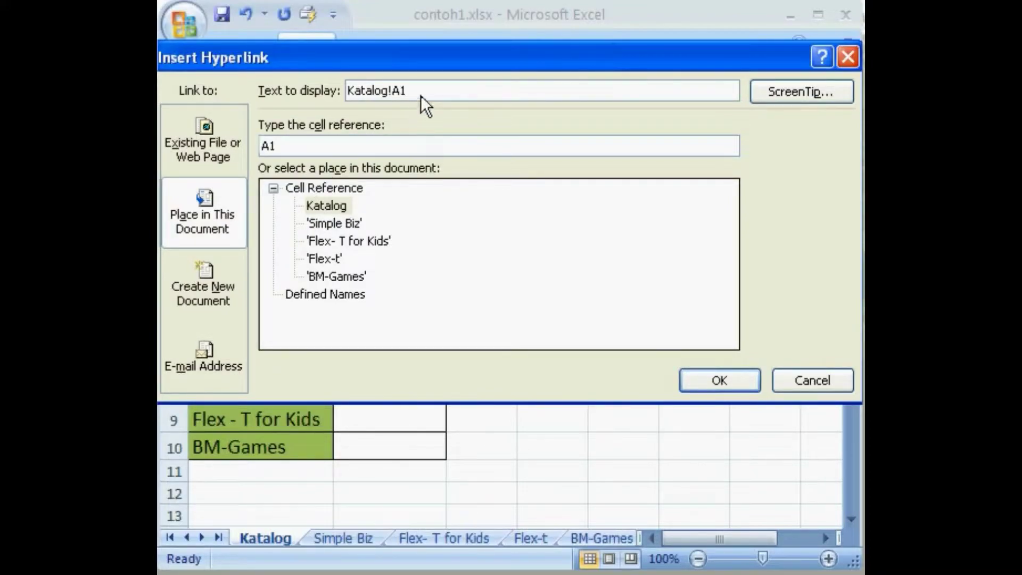
left_click_drag(422, 91, 314, 89)
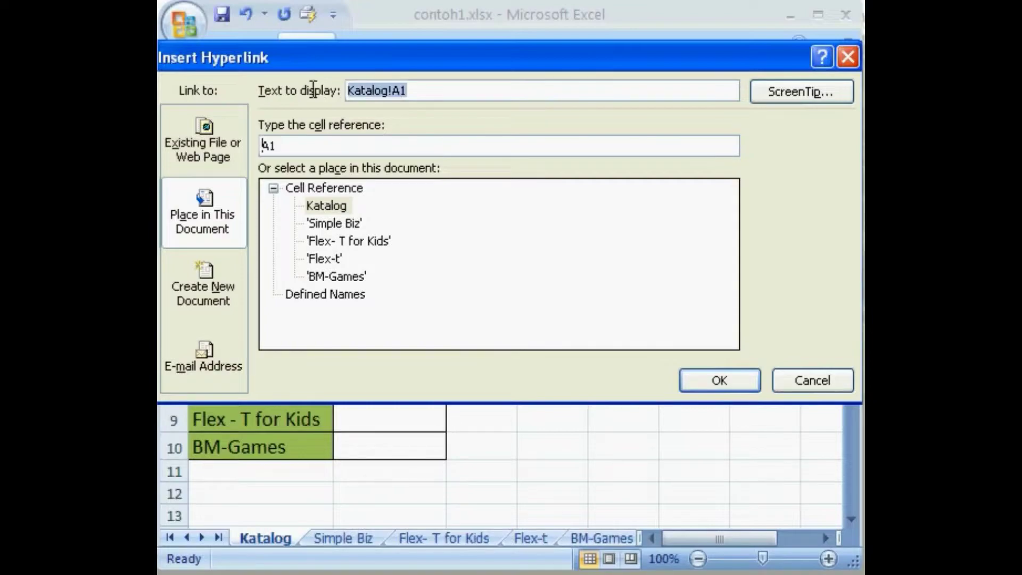
type("Details")
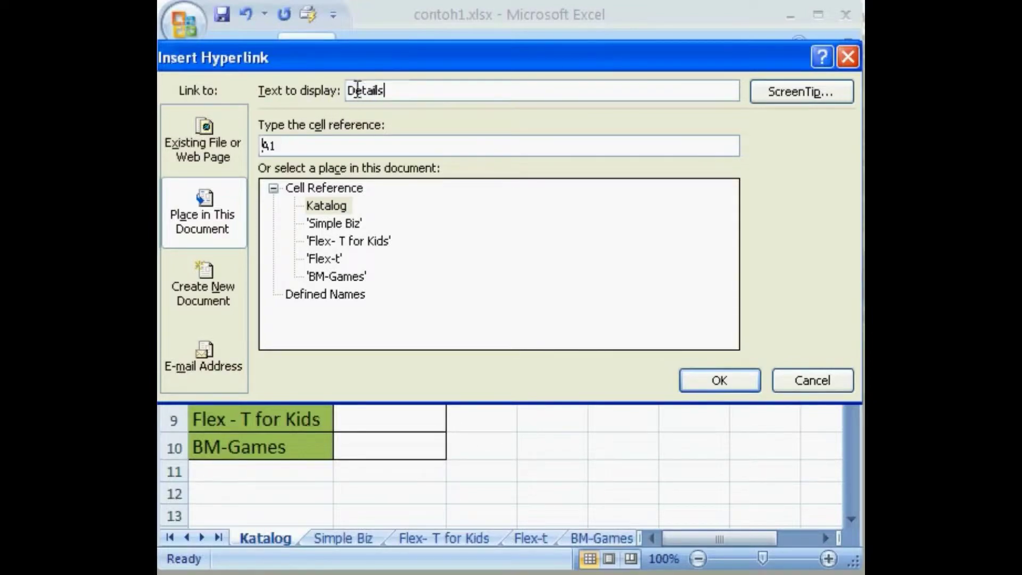
Give the Flex- T hyperlink the ScreenTip Flex - T Katalog, target the 'Flex-t' sheet and insert it.
left_click(841, 94)
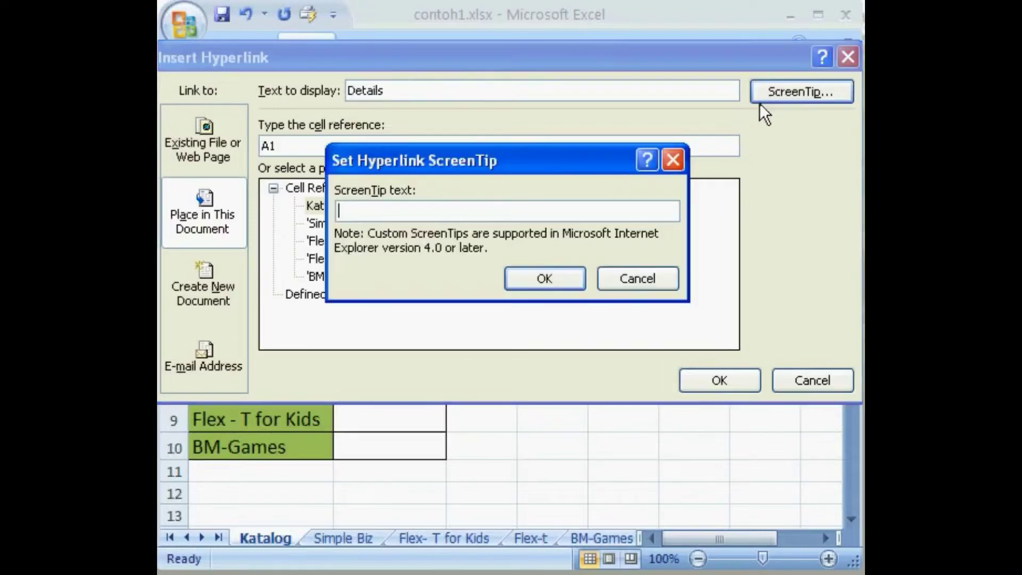
type("Flex - T Katalog")
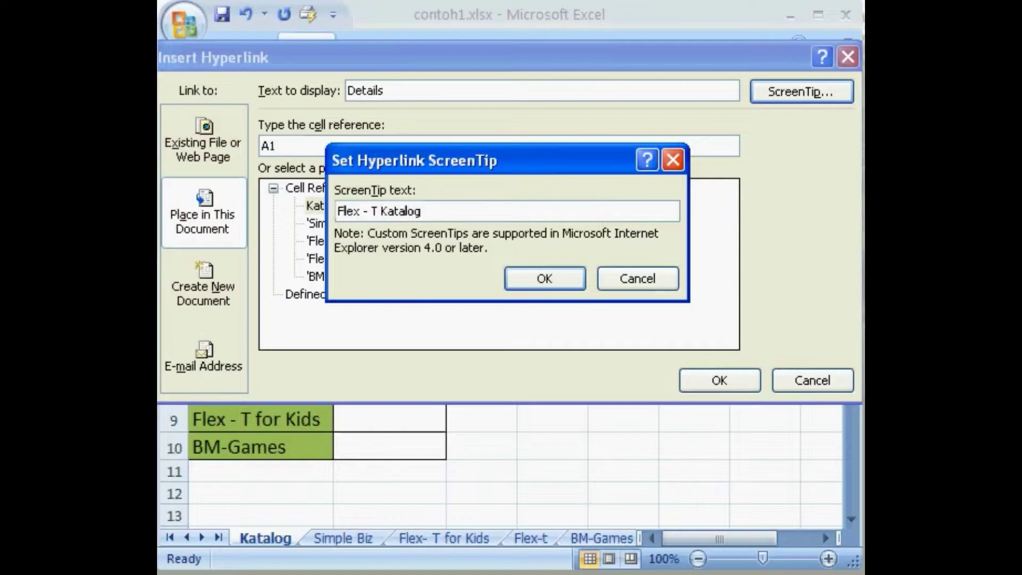
left_click(567, 279)
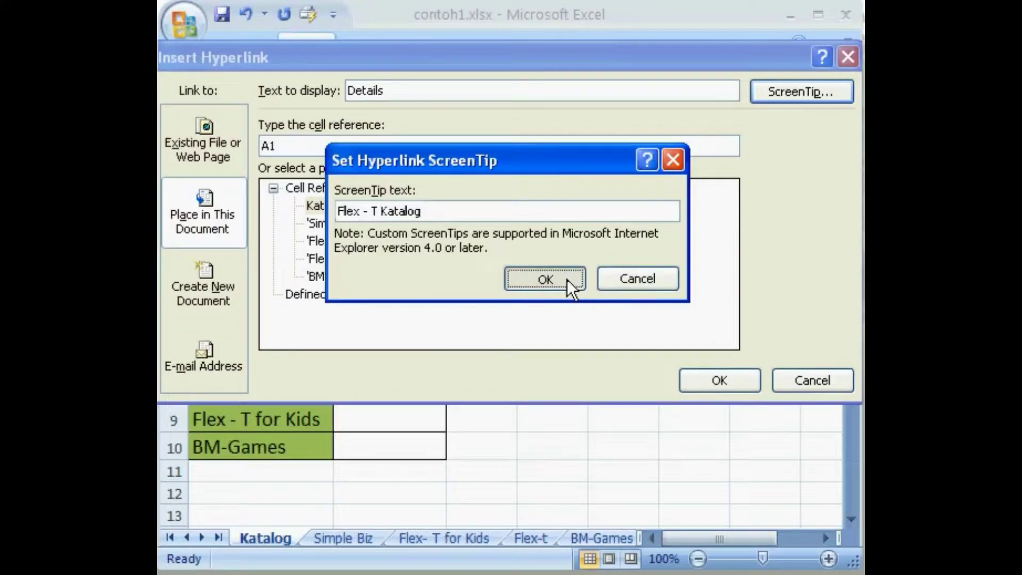
left_click(567, 279)
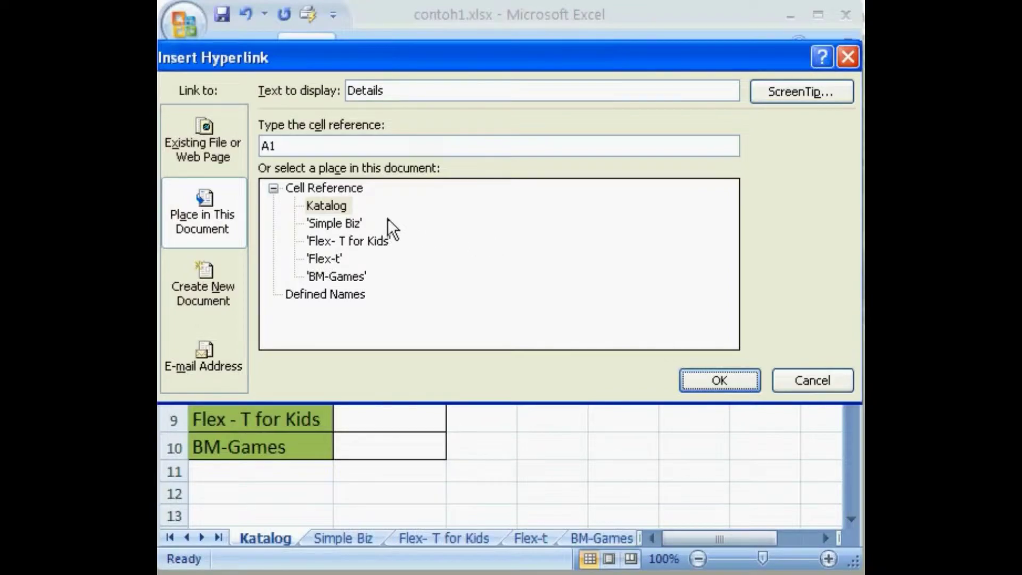
left_click(337, 258)
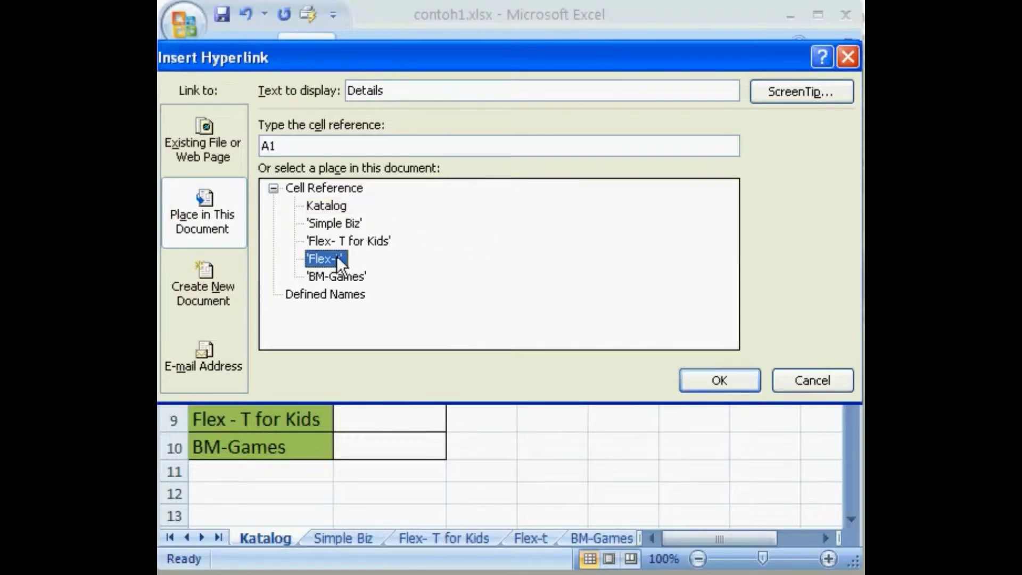
left_click(746, 377)
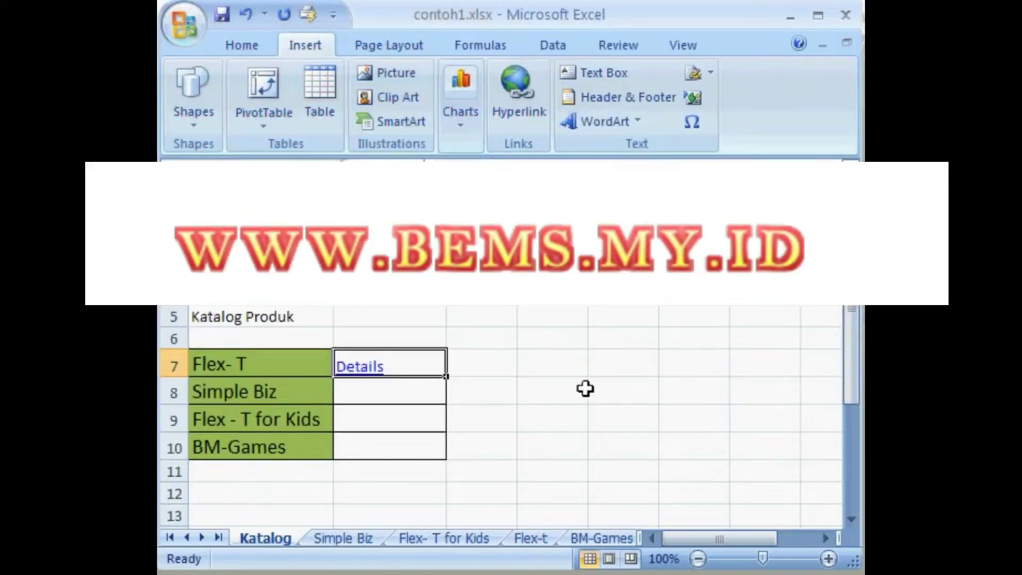
Insert a hyperlink beside Simple Biz with display text Details and ScreenTip Simple Biz Katalog, targeting the 'Simple Biz' sheet.
left_click(420, 400)
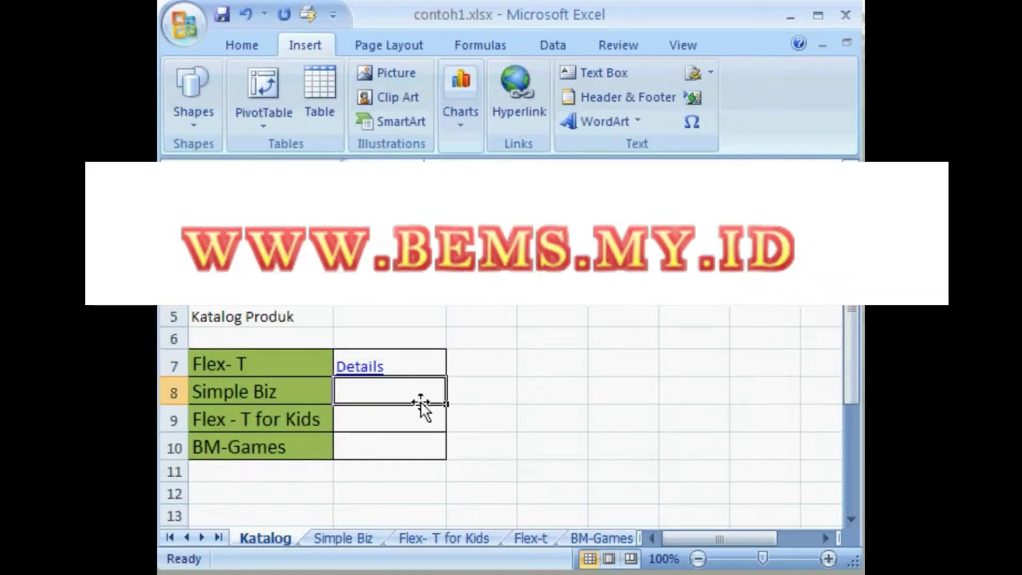
left_click(522, 130)
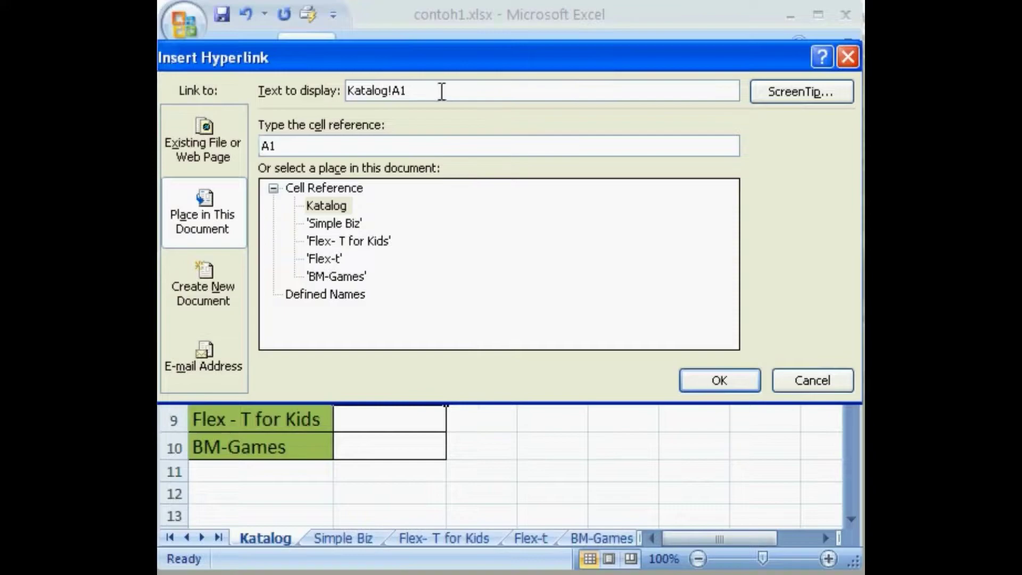
left_click_drag(440, 91, 347, 91)
type("Details")
left_click(768, 98)
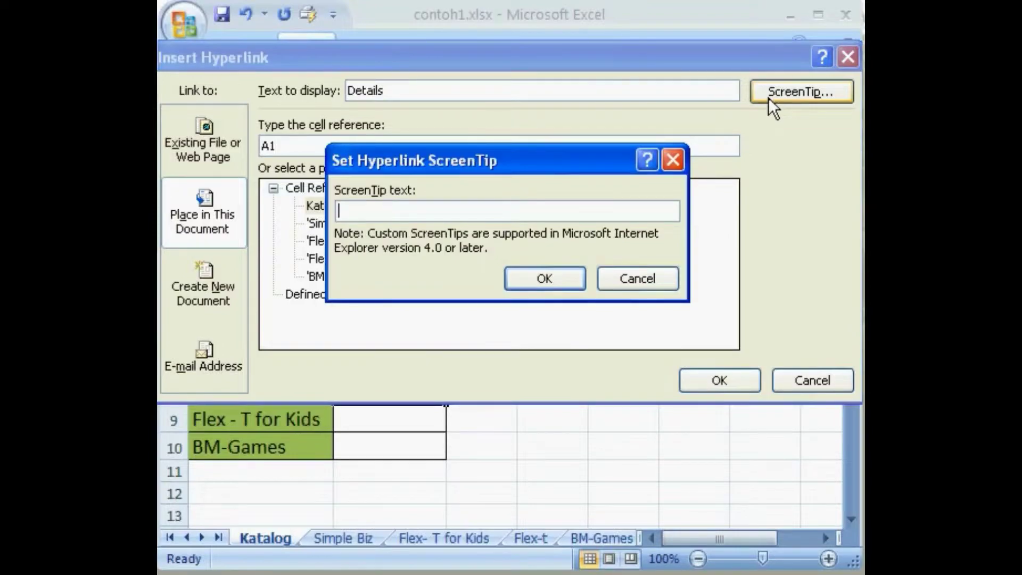
type("Simple Biz Katalog")
left_click(576, 277)
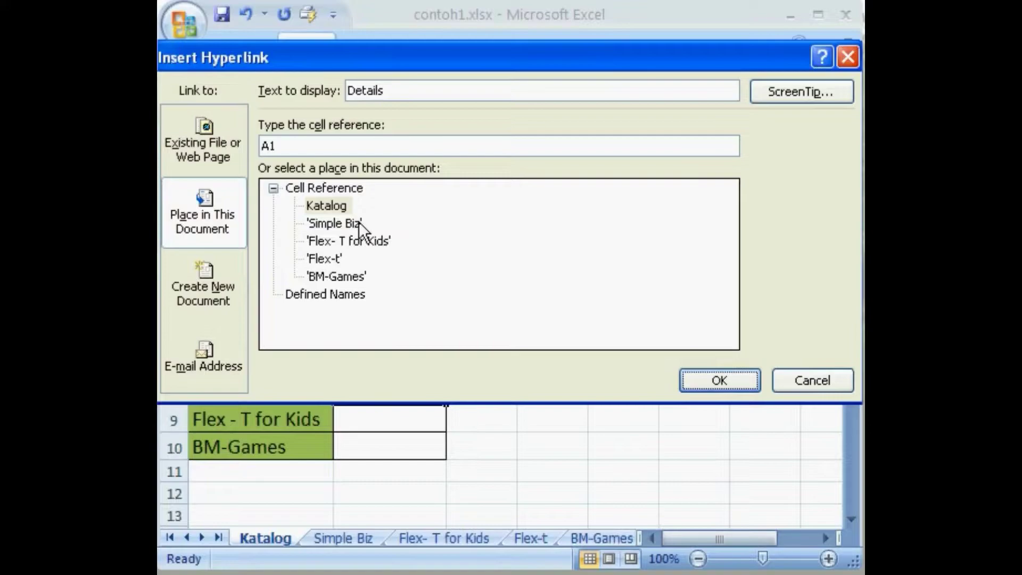
left_click(359, 224)
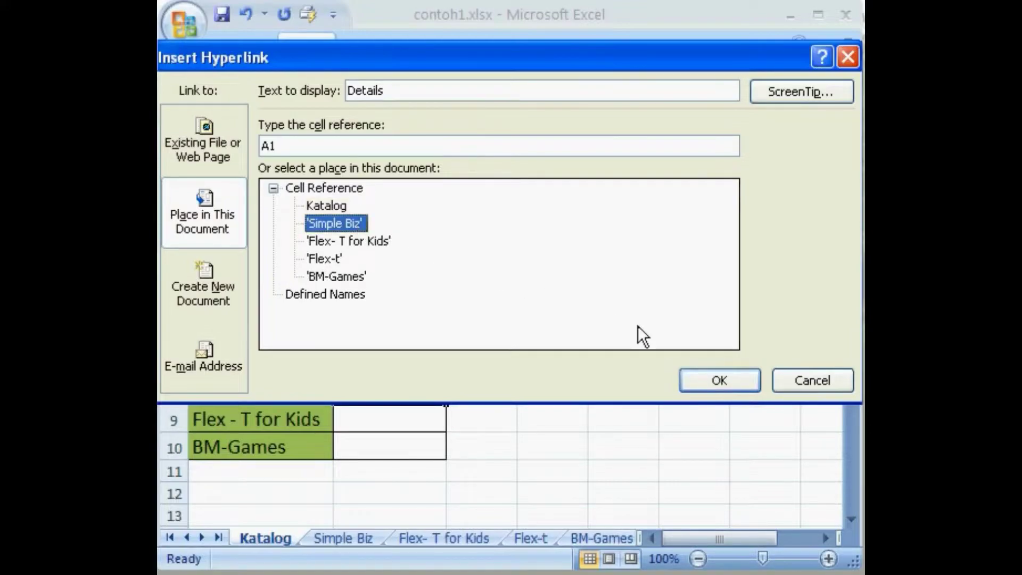
left_click(736, 381)
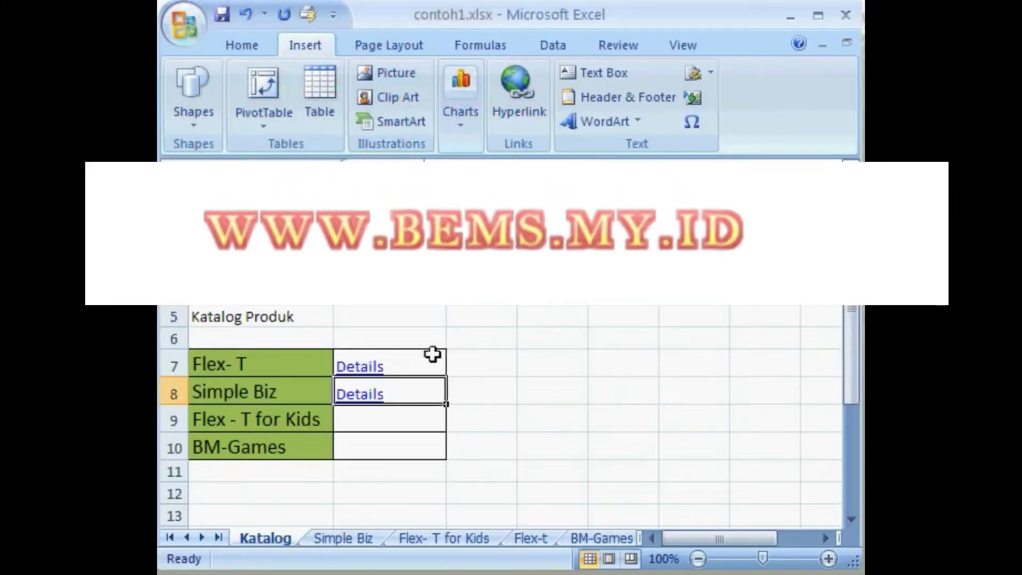
Insert a hyperlink beside Flex - T for Kids with display text Details and ScreenTip Flex - T for Kids Katalog, targeting the 'Flex- T for Kids' sheet.
left_click(366, 422)
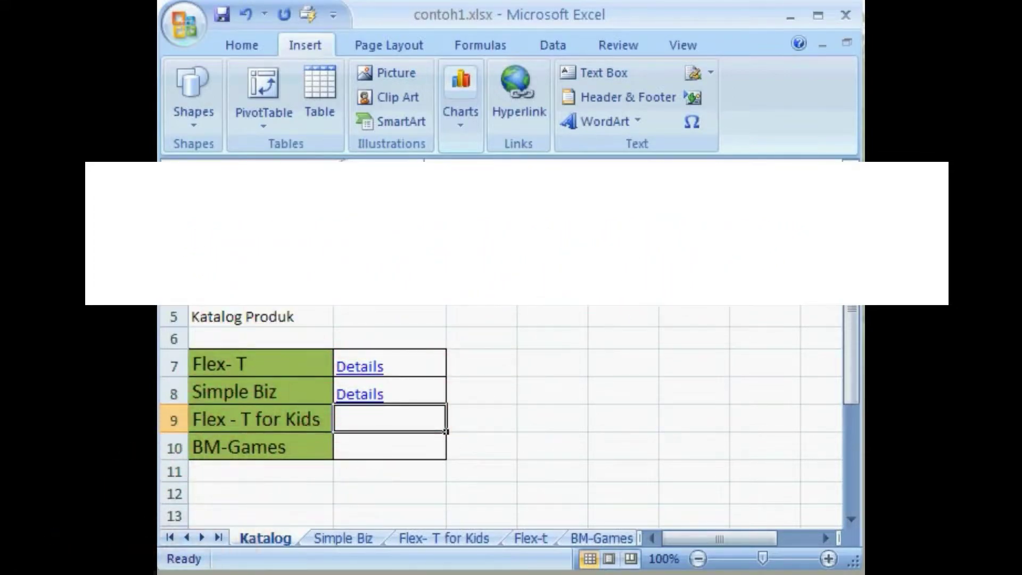
left_click(538, 127)
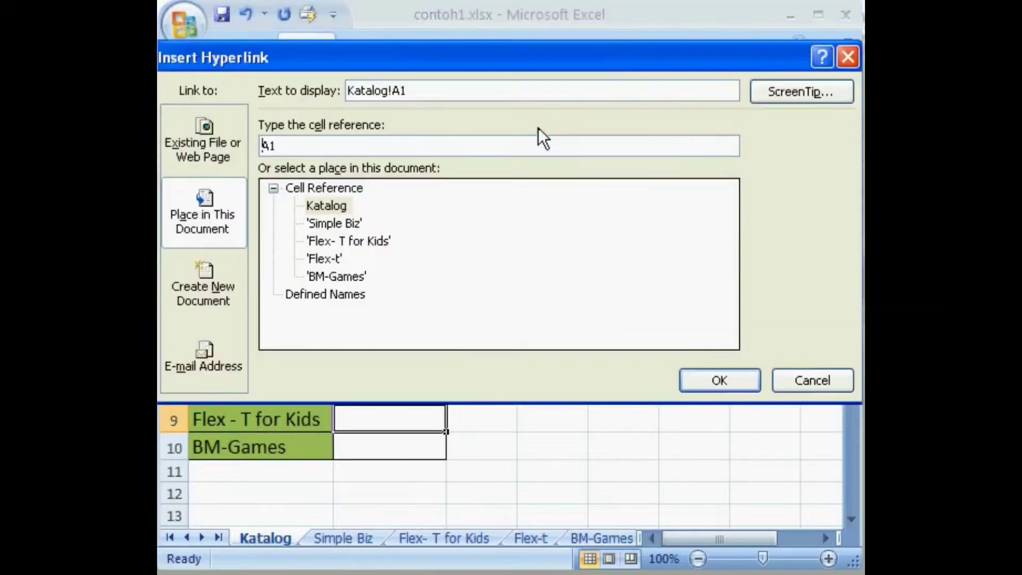
left_click(426, 92)
left_click_drag(426, 92, 343, 91)
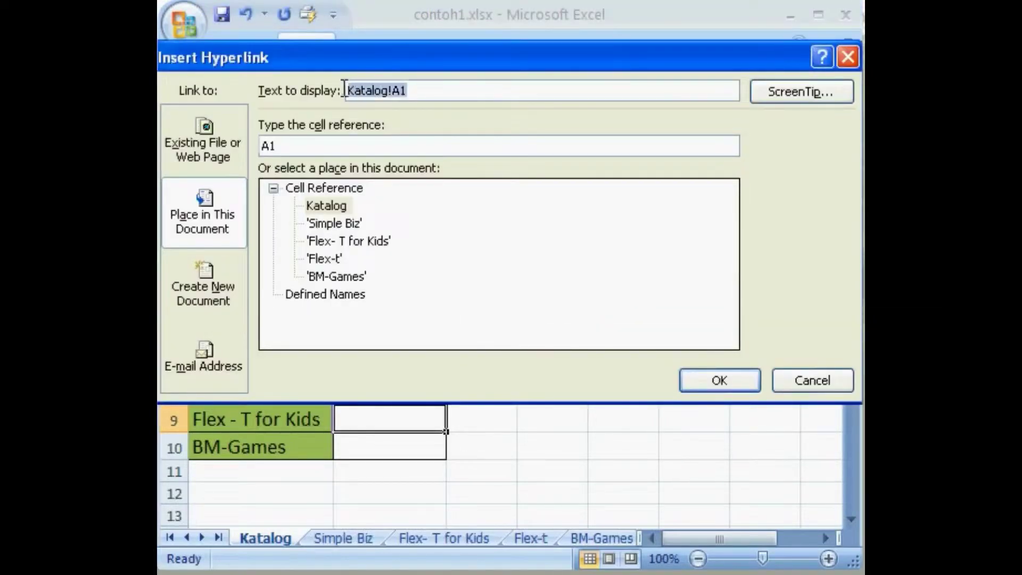
type("Details")
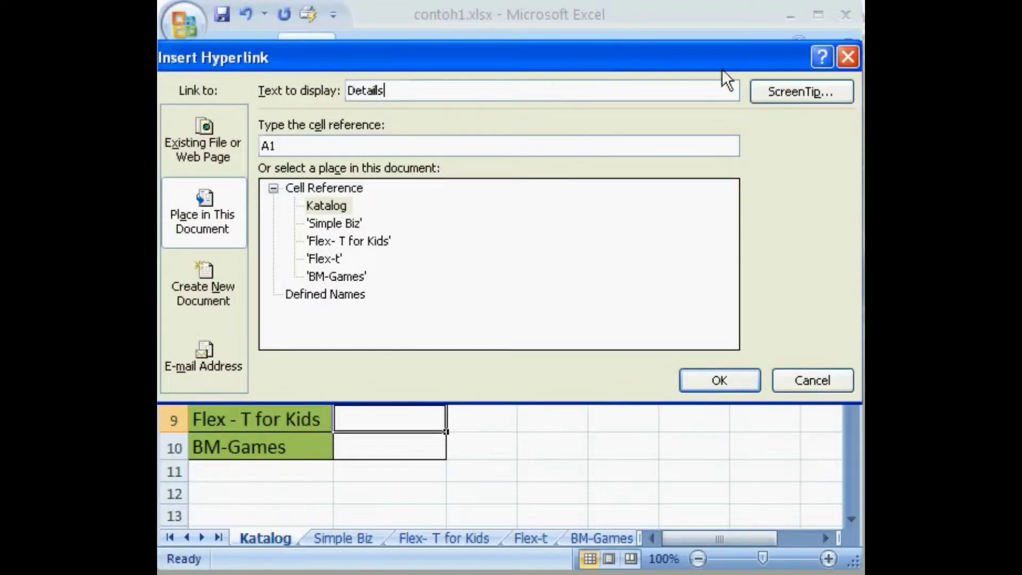
left_click(764, 95)
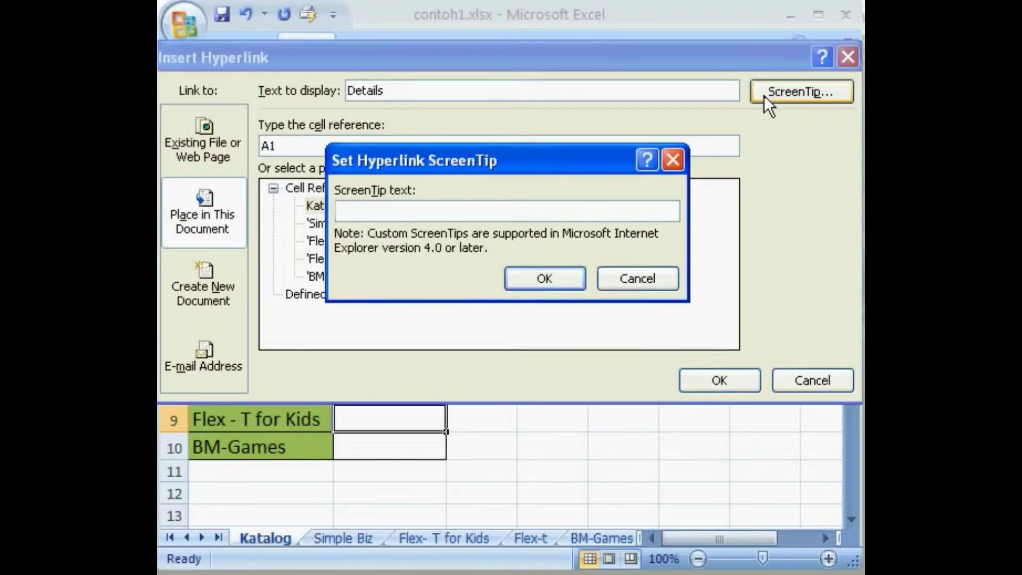
type("Flex - T for Kids Katalog")
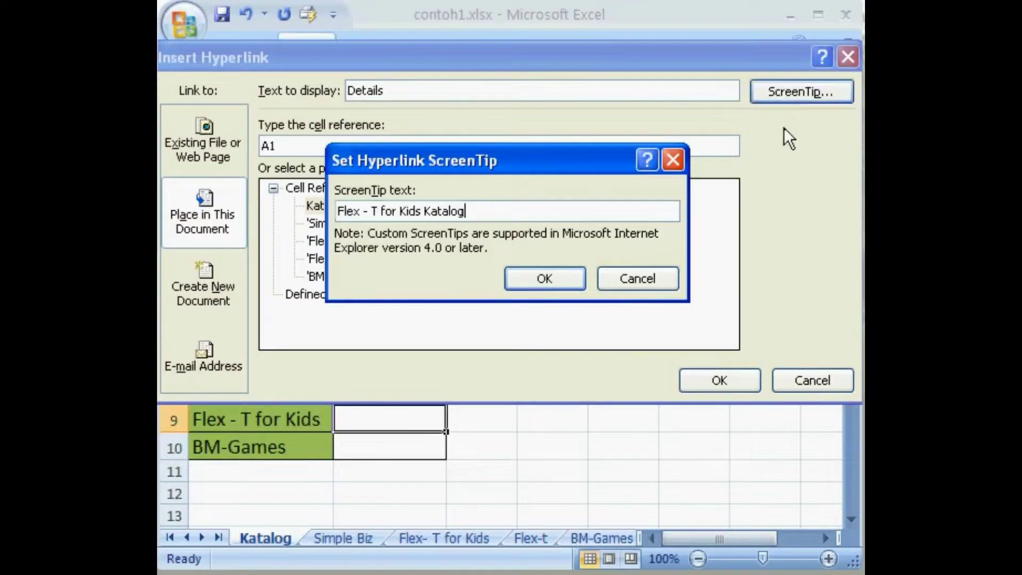
left_click(573, 279)
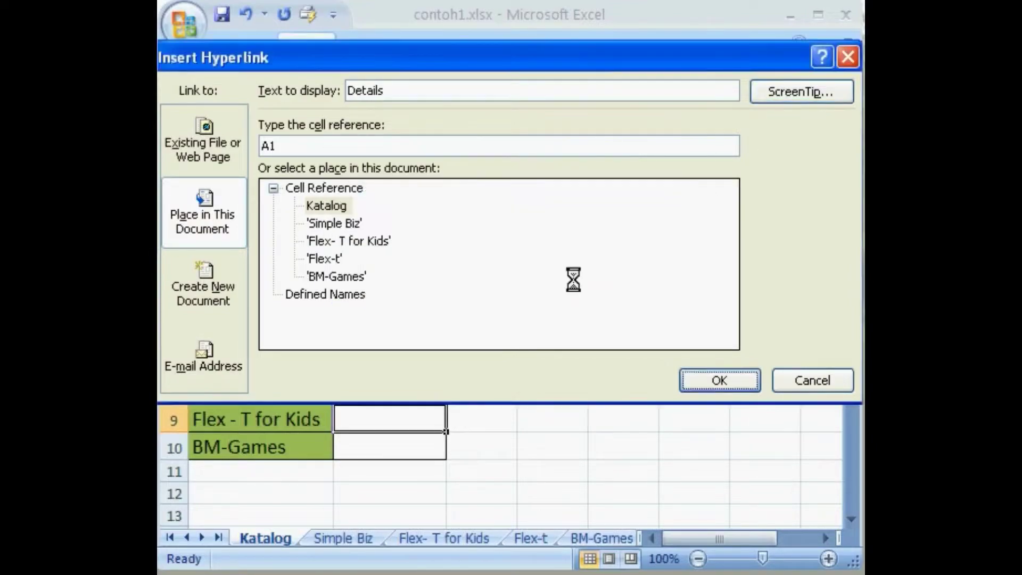
left_click(383, 242)
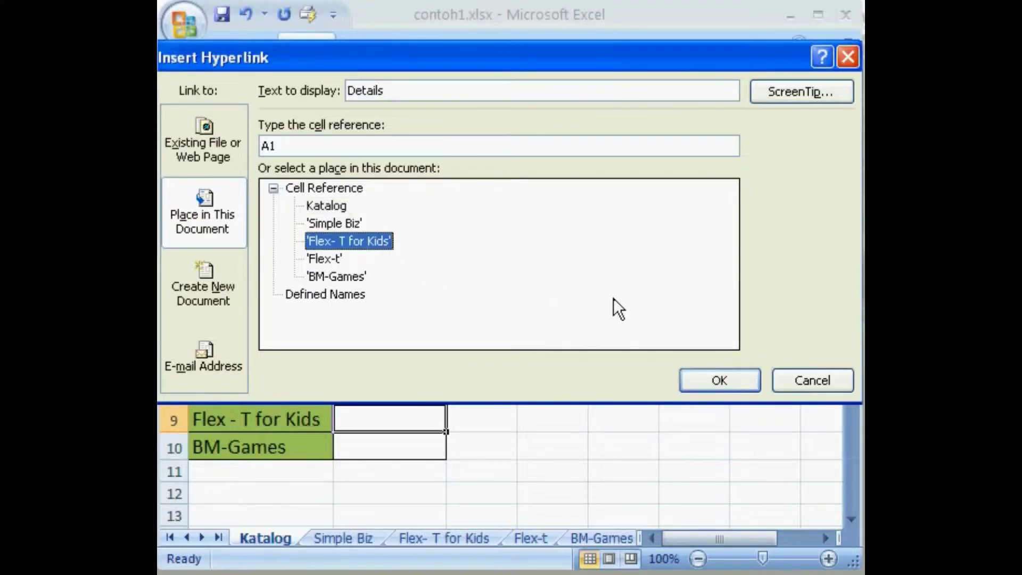
left_click(743, 379)
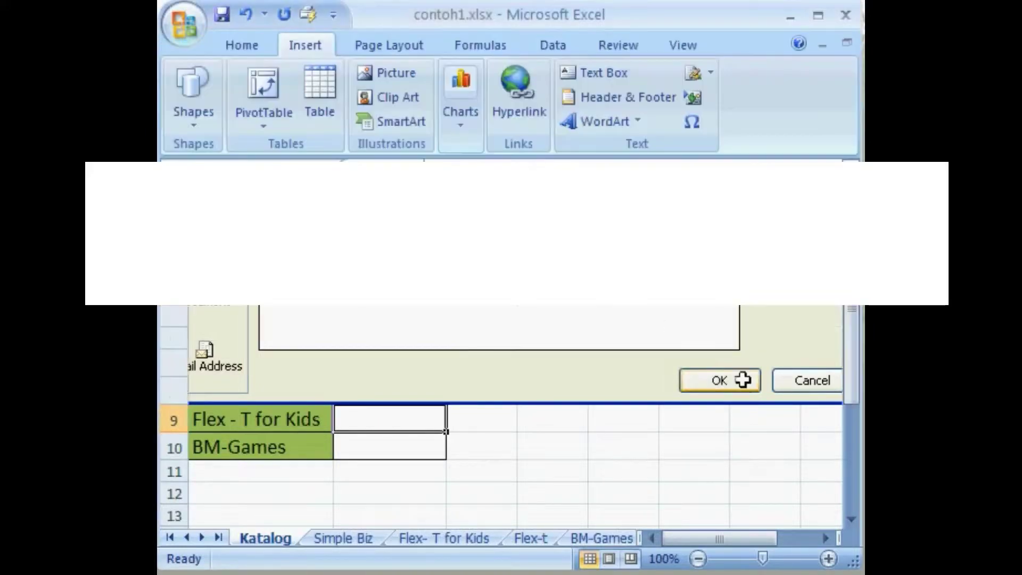
Insert a hyperlink beside BM-Games with display text Details and ScreenTip BM- Games Katalog, targeting the 'BM-Games' sheet.
left_click(425, 448)
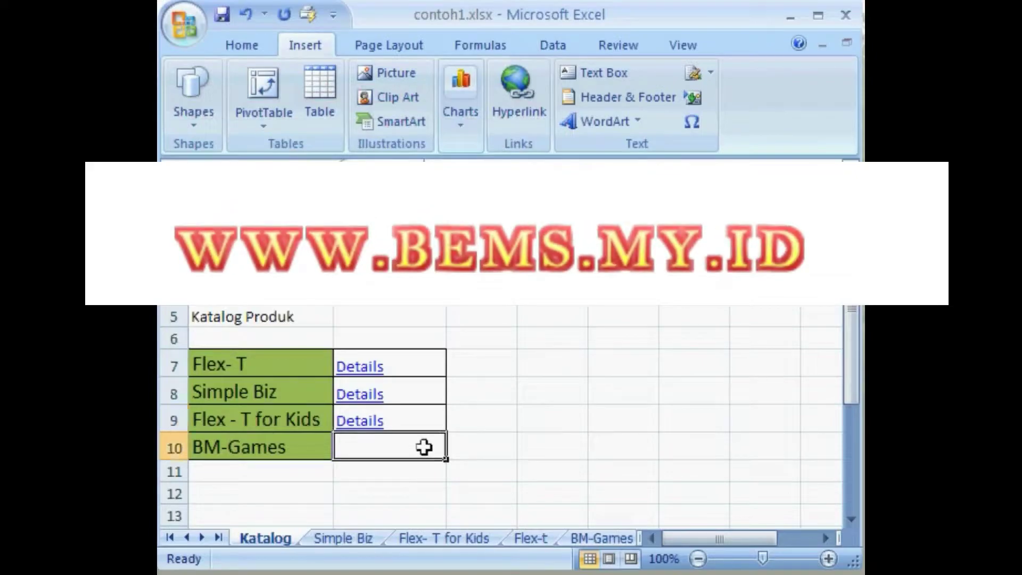
left_click(516, 123)
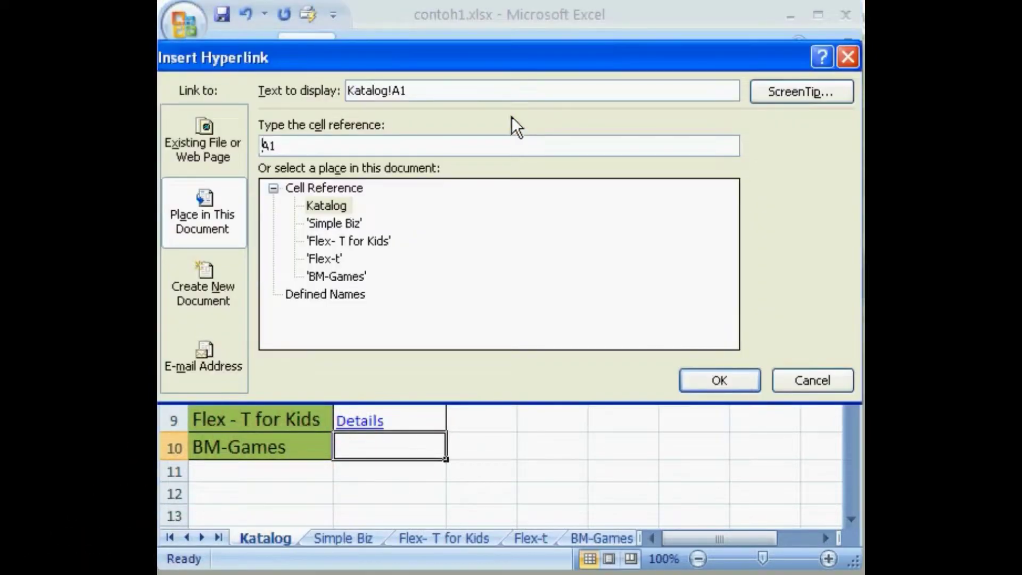
left_click_drag(466, 92, 339, 97)
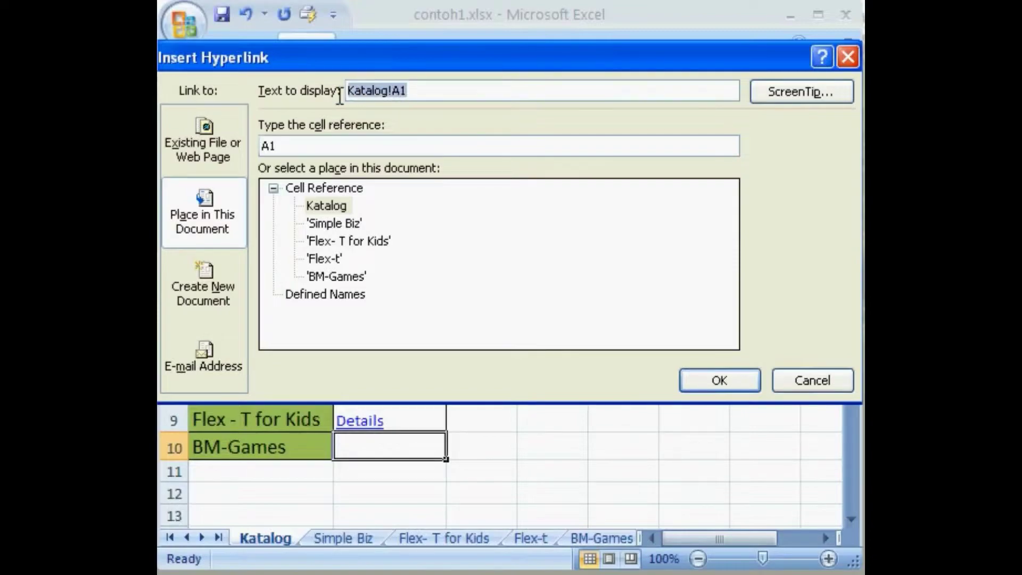
type("Details")
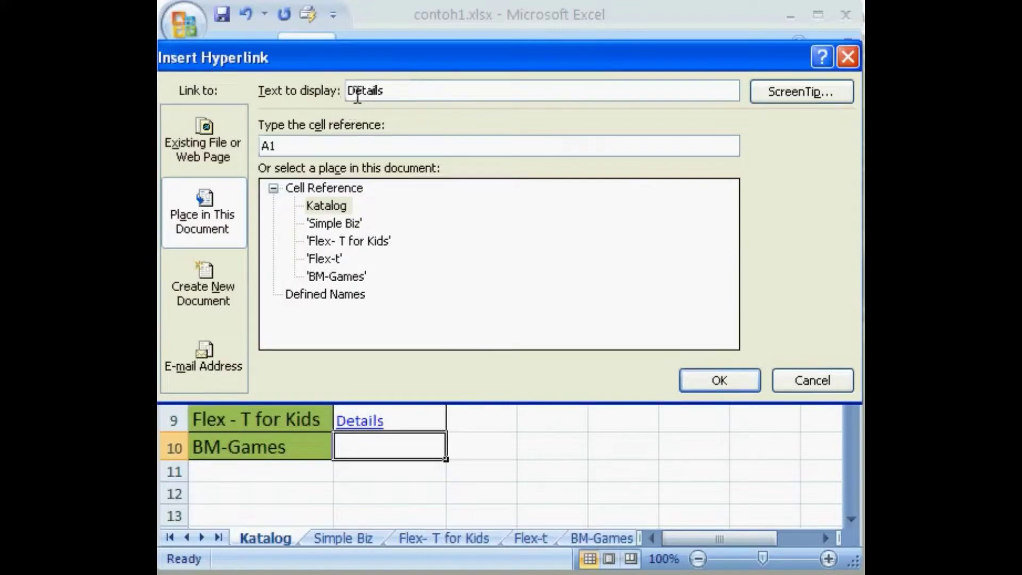
left_click(758, 95)
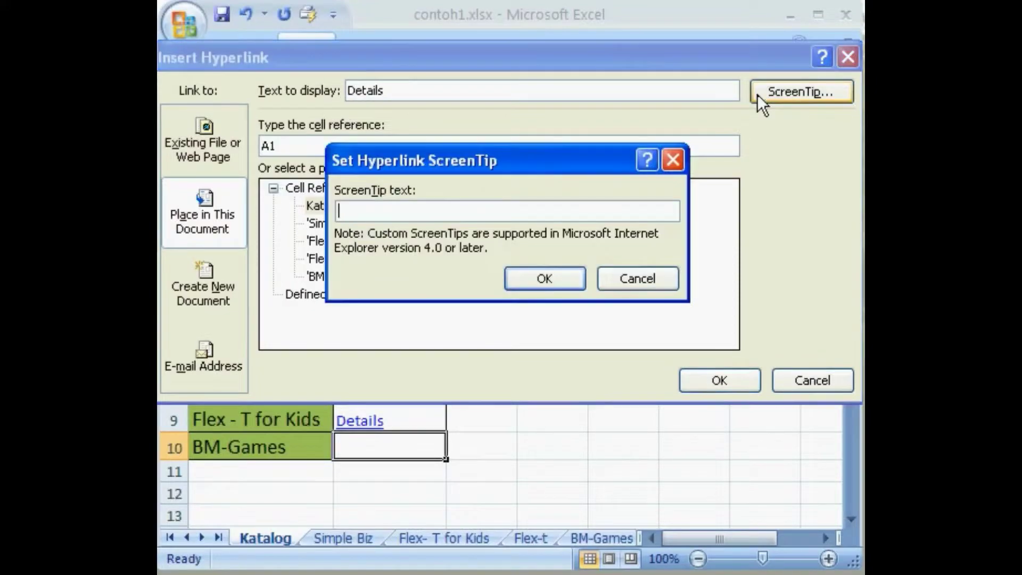
type("BM- Games Katalog")
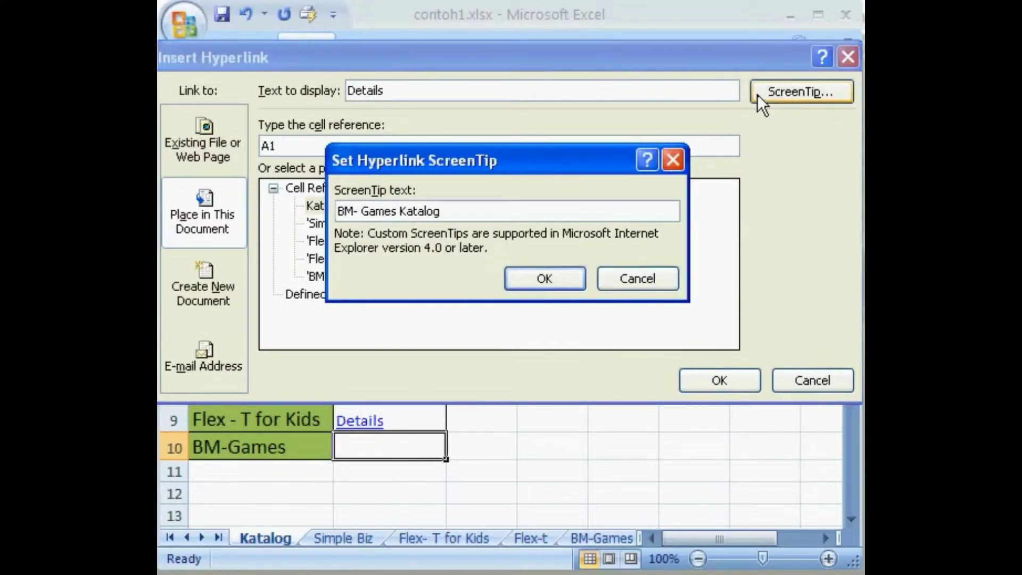
left_click(578, 276)
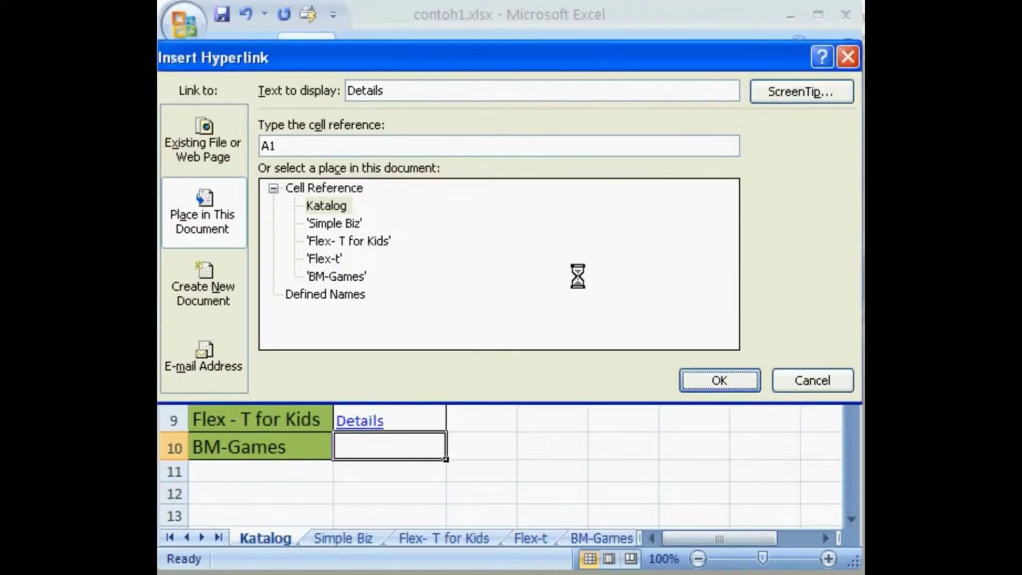
left_click(357, 276)
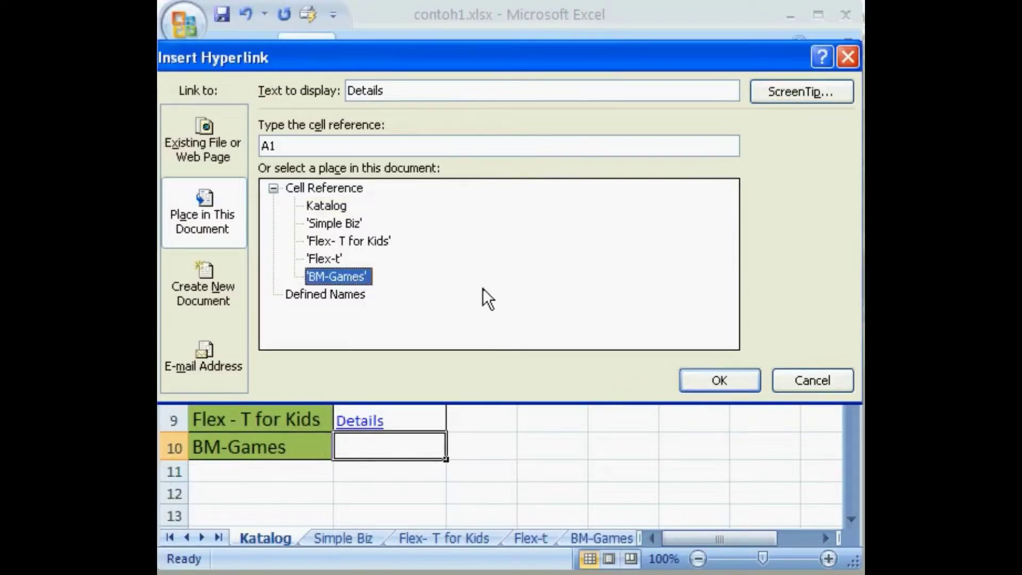
left_click(719, 380)
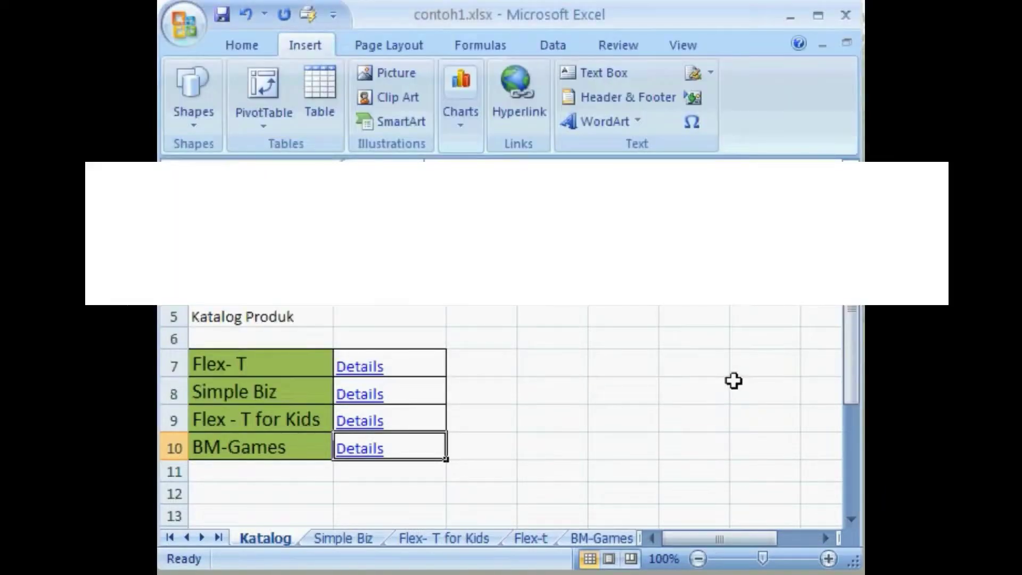
Center the four Details links beside the product names horizontally in their cells.
left_click_drag(413, 370, 413, 433)
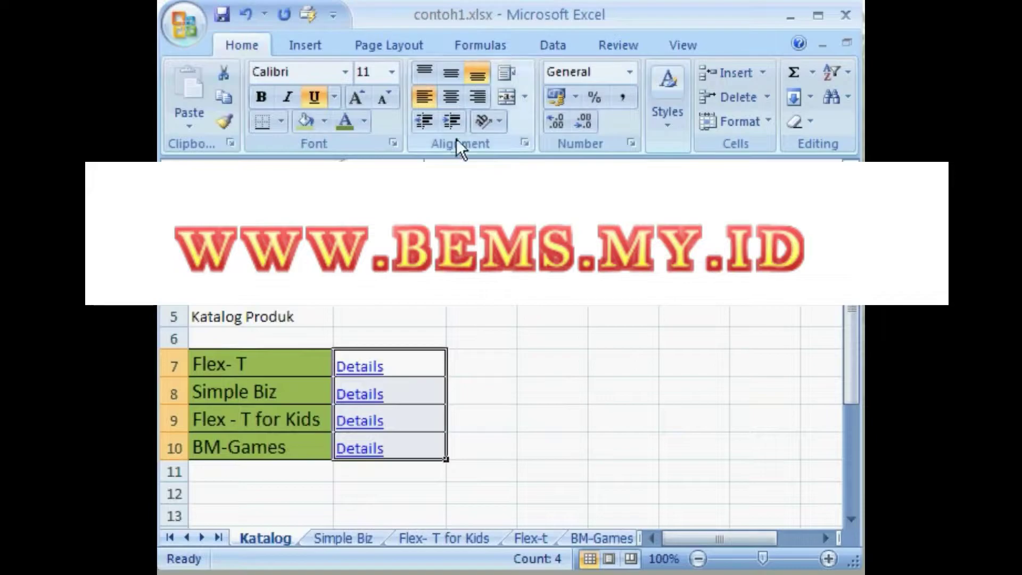
left_click(456, 96)
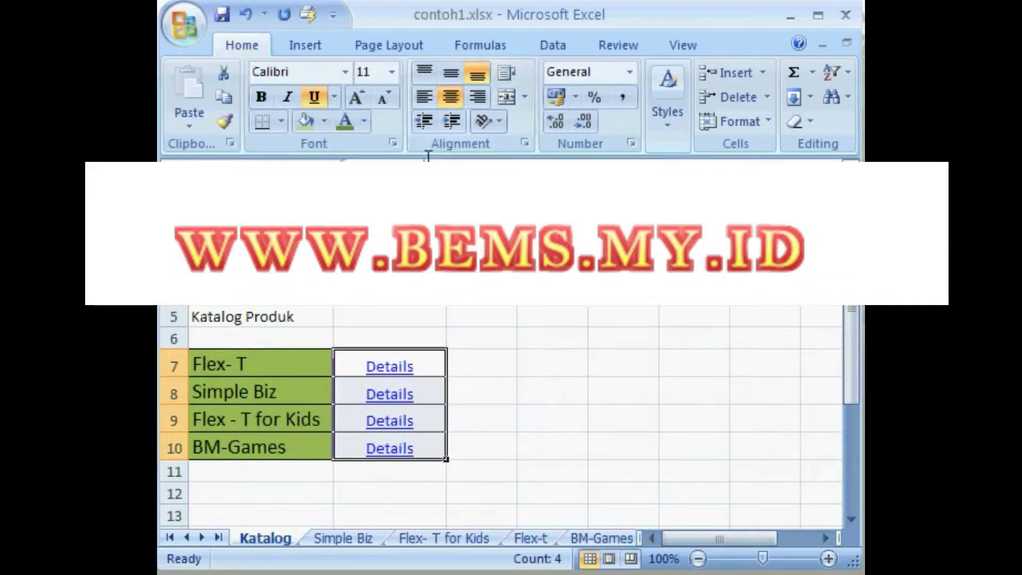
Test the Details links for Flex- T and Simple Biz, returning to the Katalog sheet after each one.
left_click(381, 366)
left_click(381, 366)
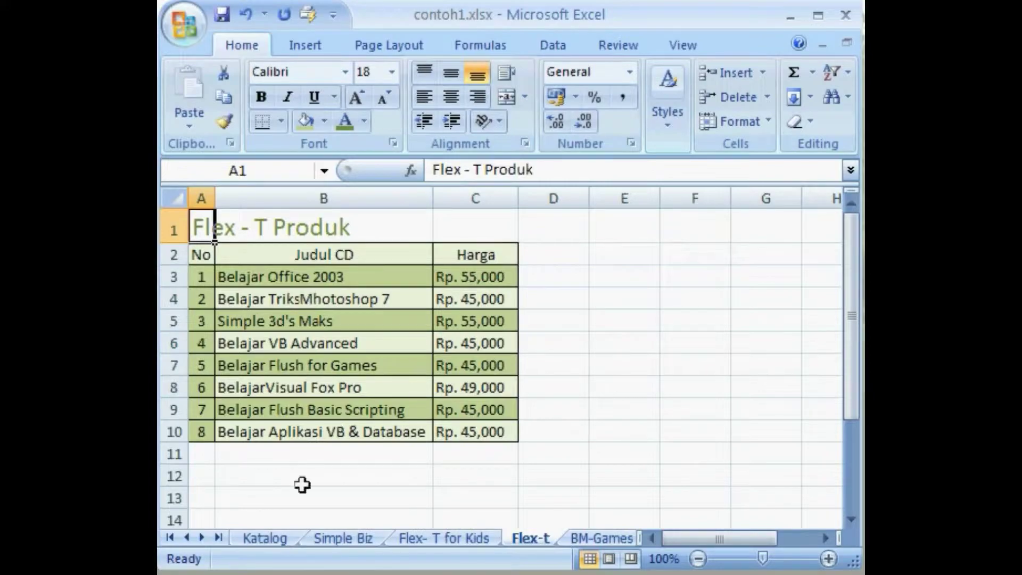
left_click(281, 537)
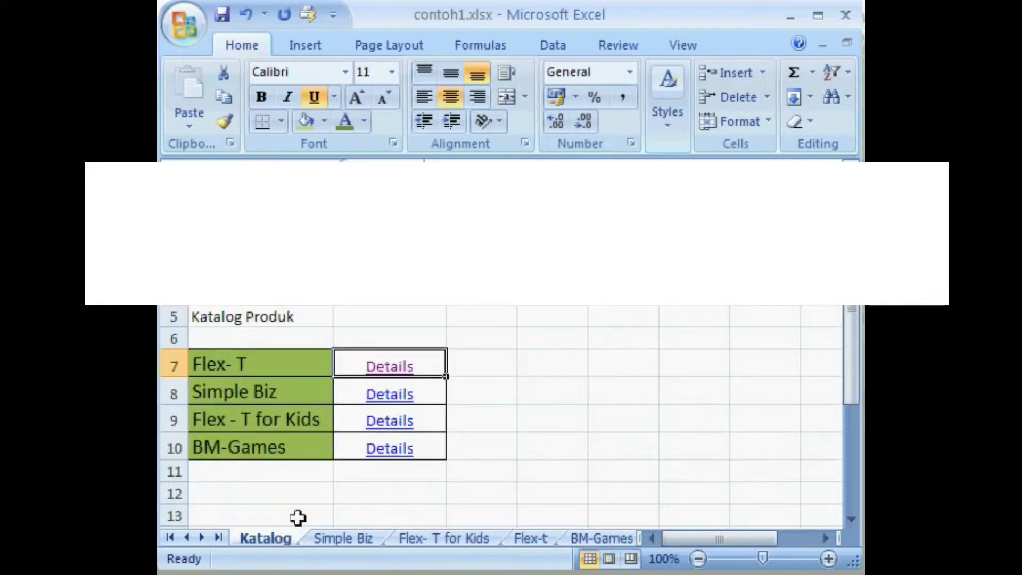
left_click(377, 394)
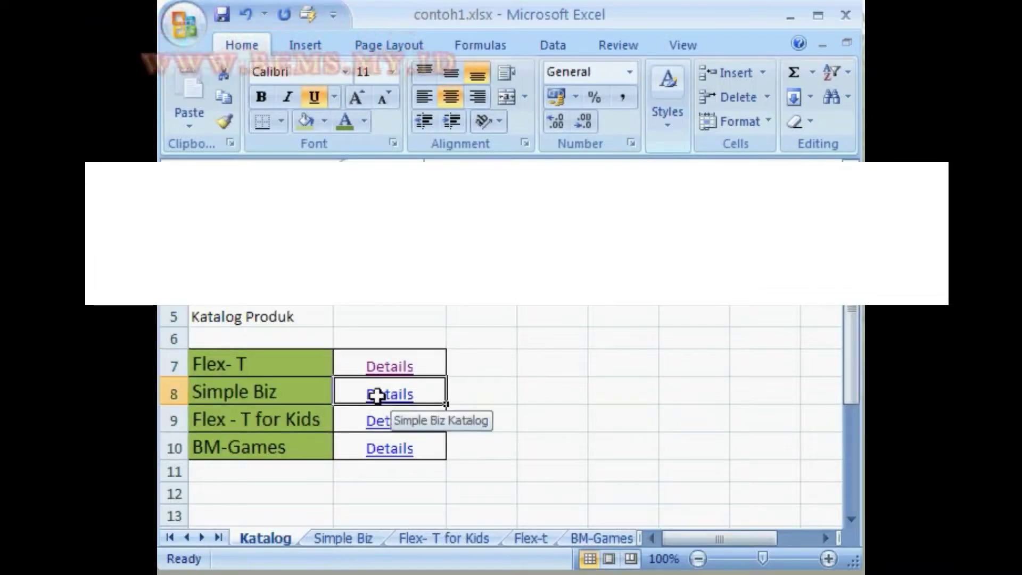
left_click(377, 395)
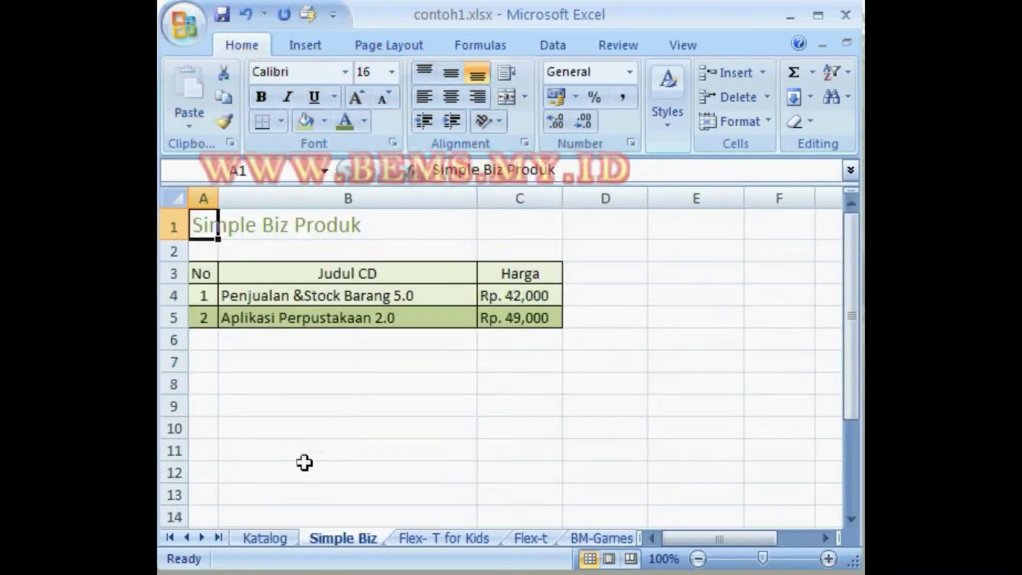
left_click(267, 537)
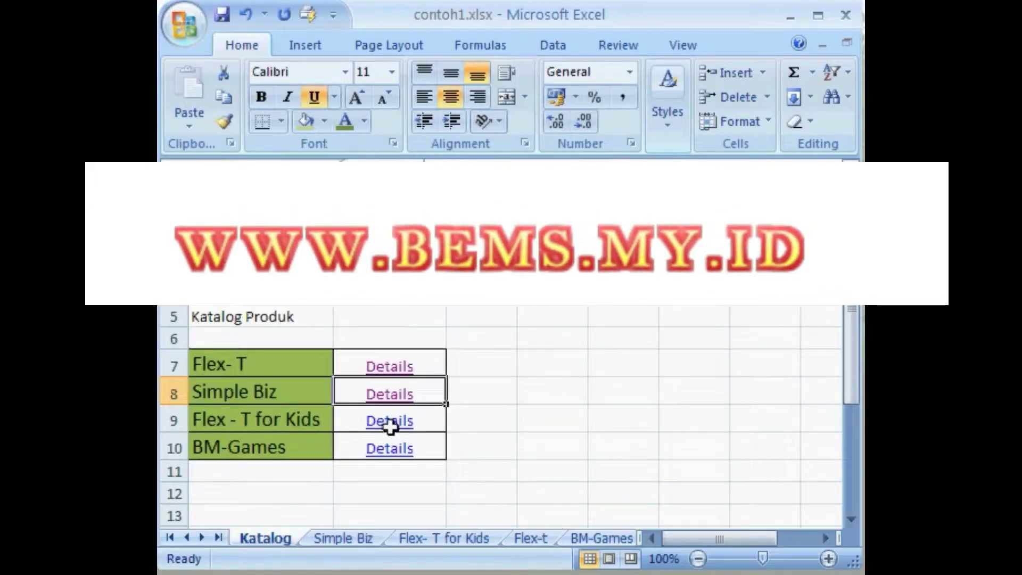
Test the Details links for Flex - T for Kids and BM-Games, returning to the Katalog sheet after each one.
left_click(409, 422)
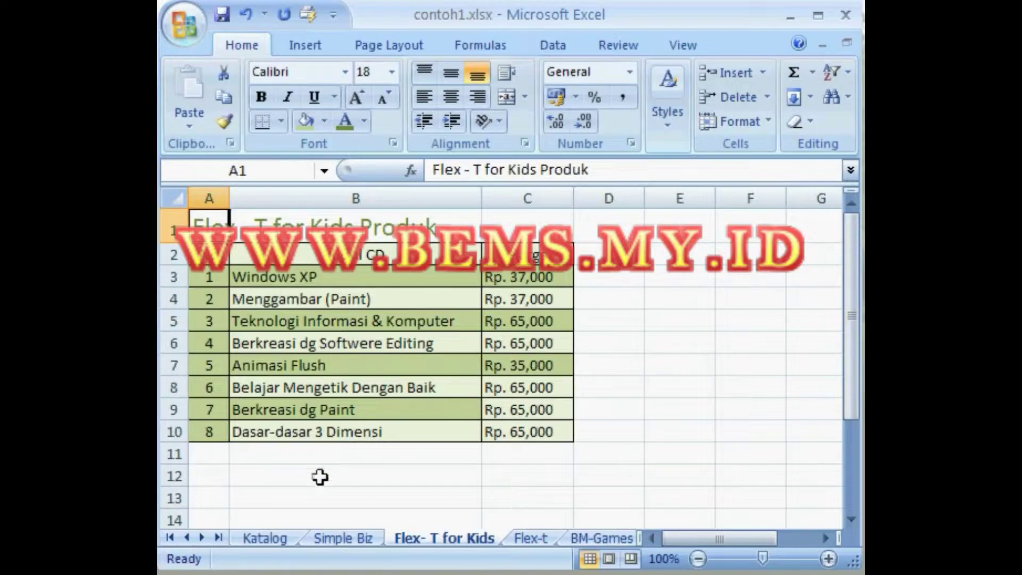
left_click(273, 540)
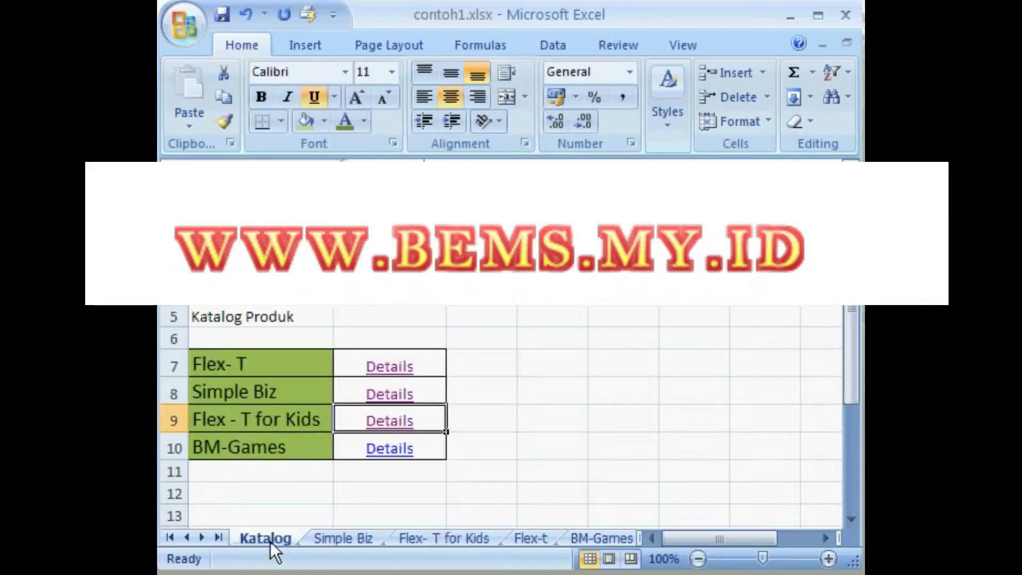
left_click(414, 449)
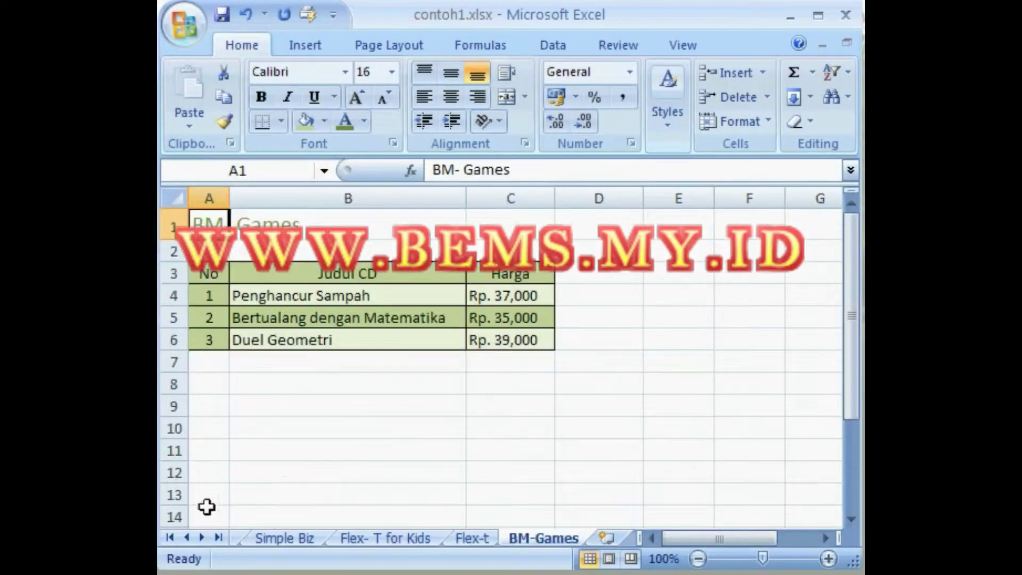
left_click(170, 537)
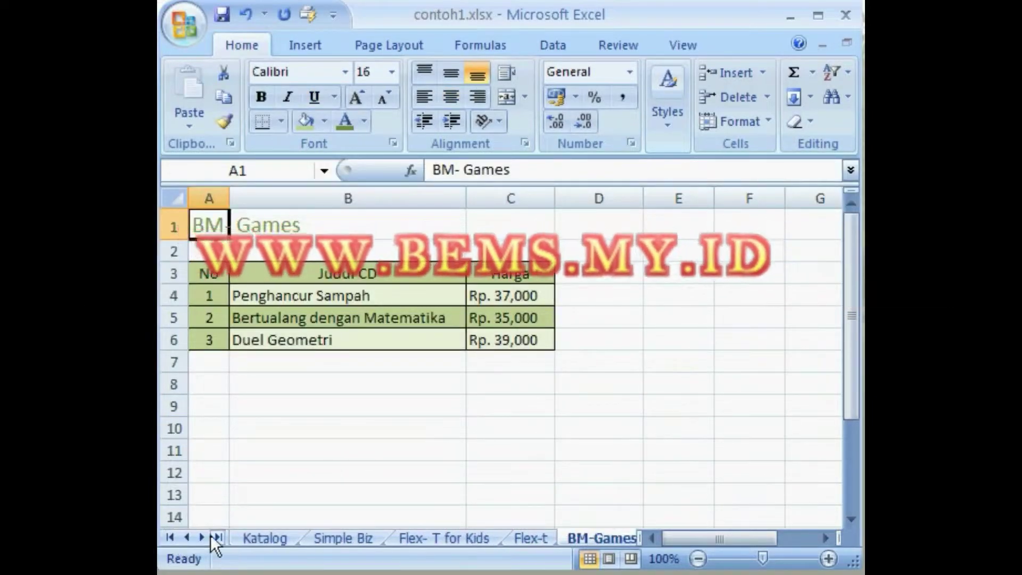
left_click(252, 536)
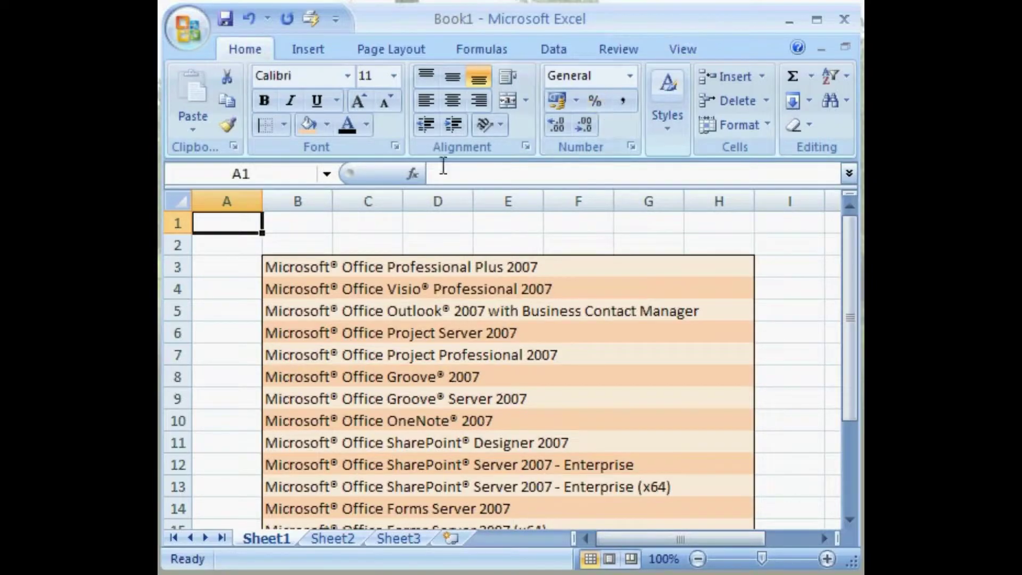
Enter the title Microsoft Office 2007 in cell B1 of Sheet1 in the Book1 workbook.
left_click(303, 223)
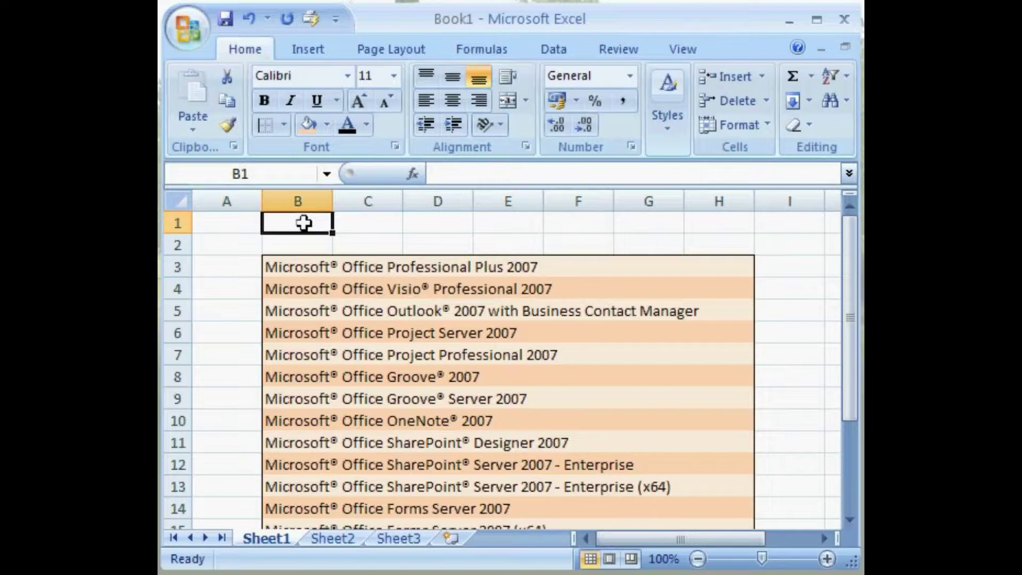
type("Micro")
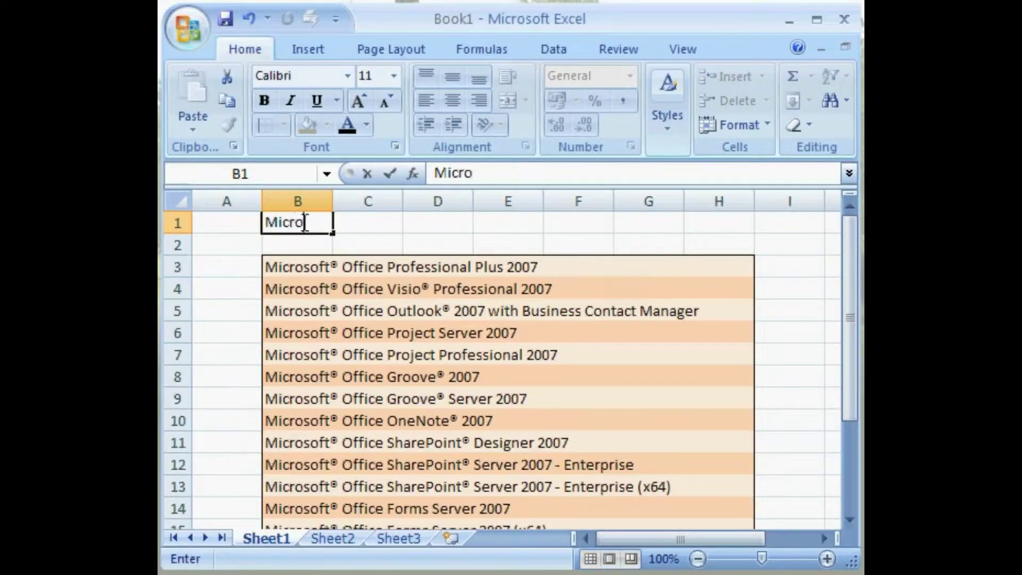
type("soft")
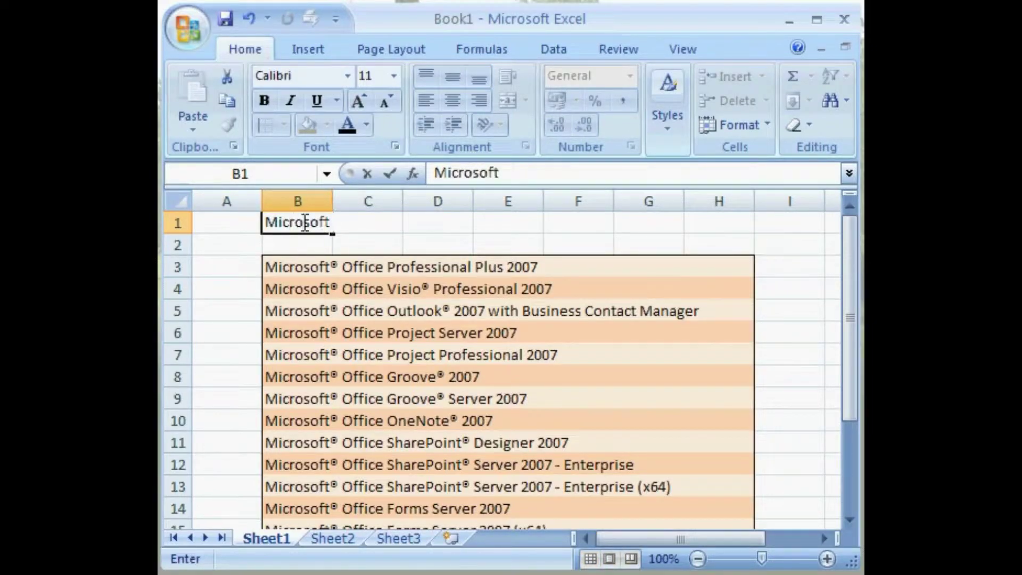
type(" Offic")
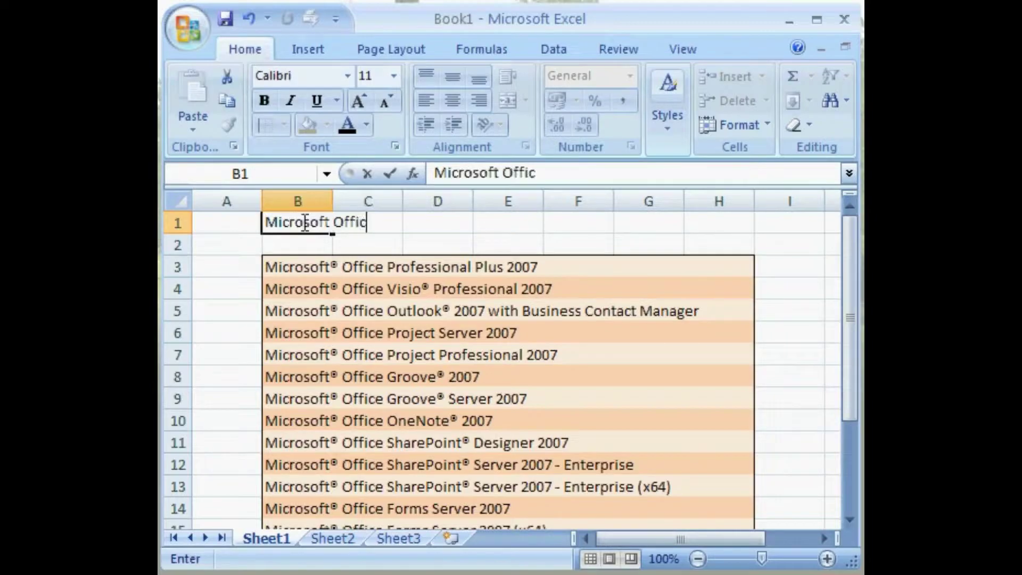
type("e 2007")
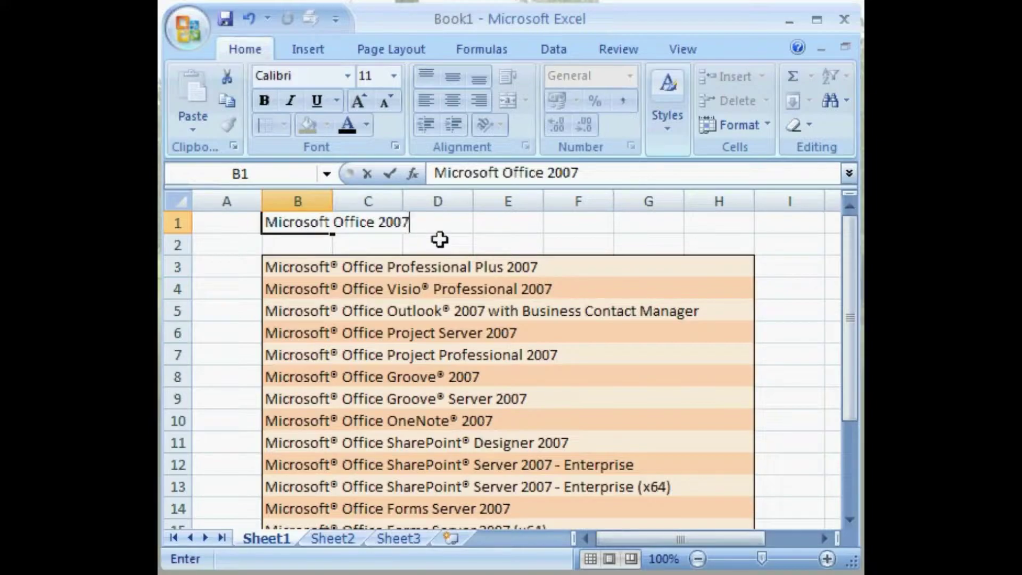
left_click(507, 228)
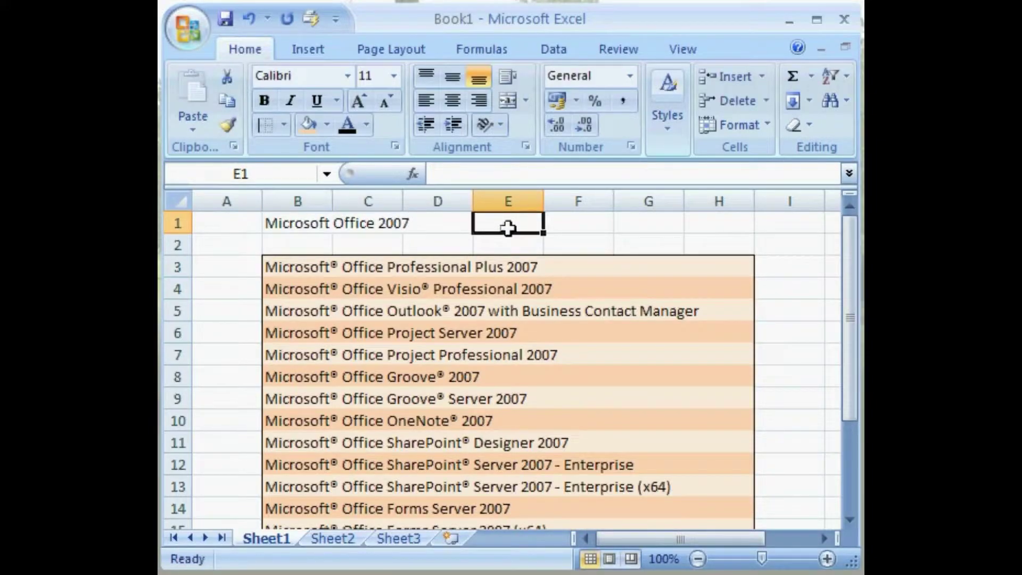
Select the whole title text inside cell B1 and set its font size to 18.
left_click(300, 230)
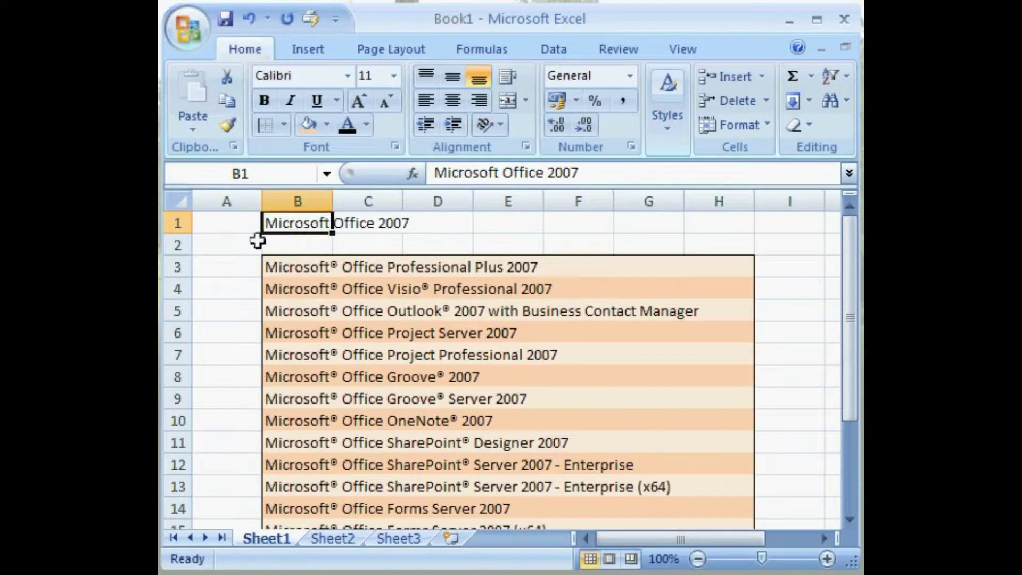
double_click(322, 224)
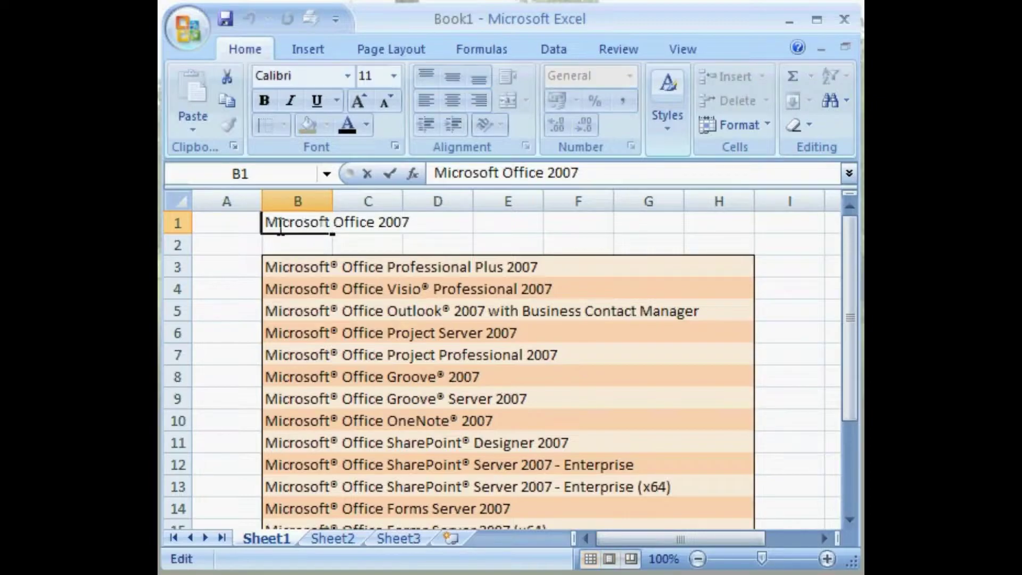
left_click_drag(265, 223, 413, 223)
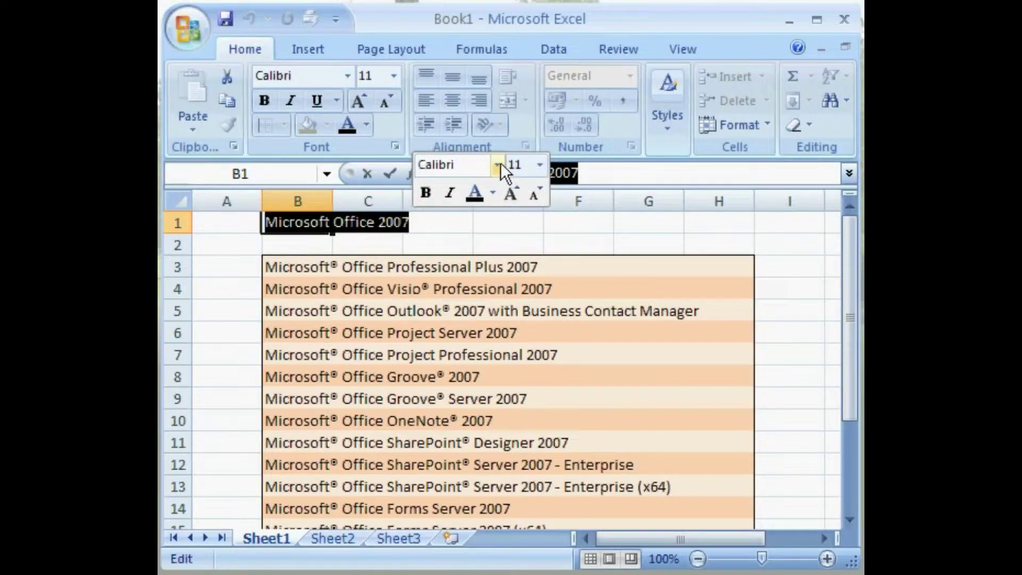
left_click(540, 164)
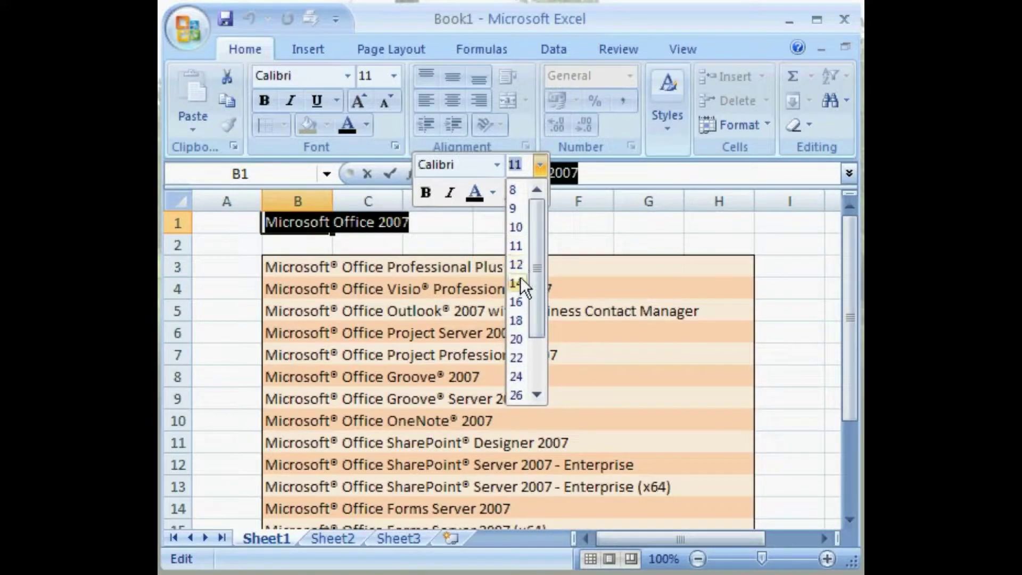
left_click(519, 322)
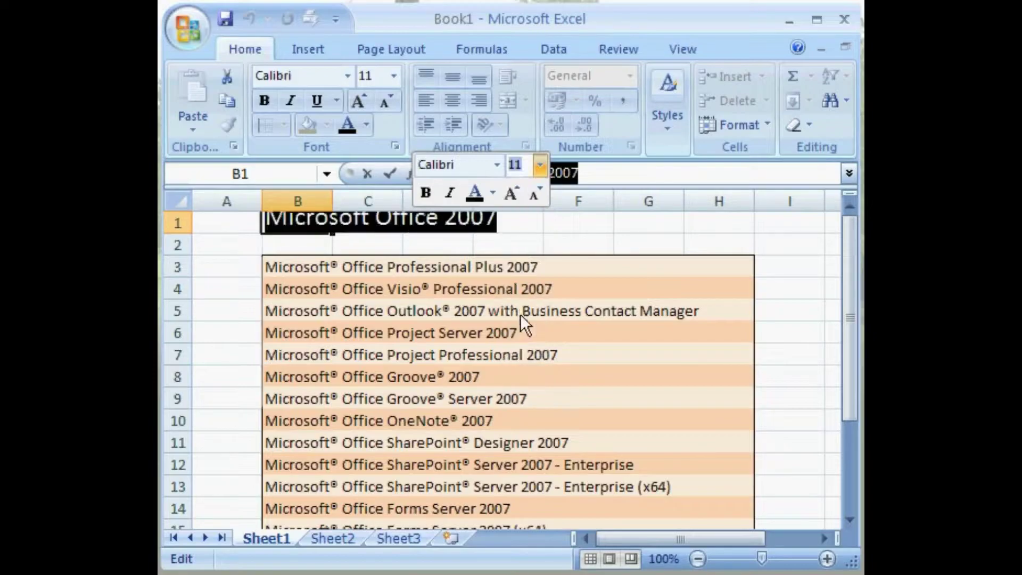
Color the selected title text with the lightest orange theme tint and finish editing cell B1.
left_click(492, 193)
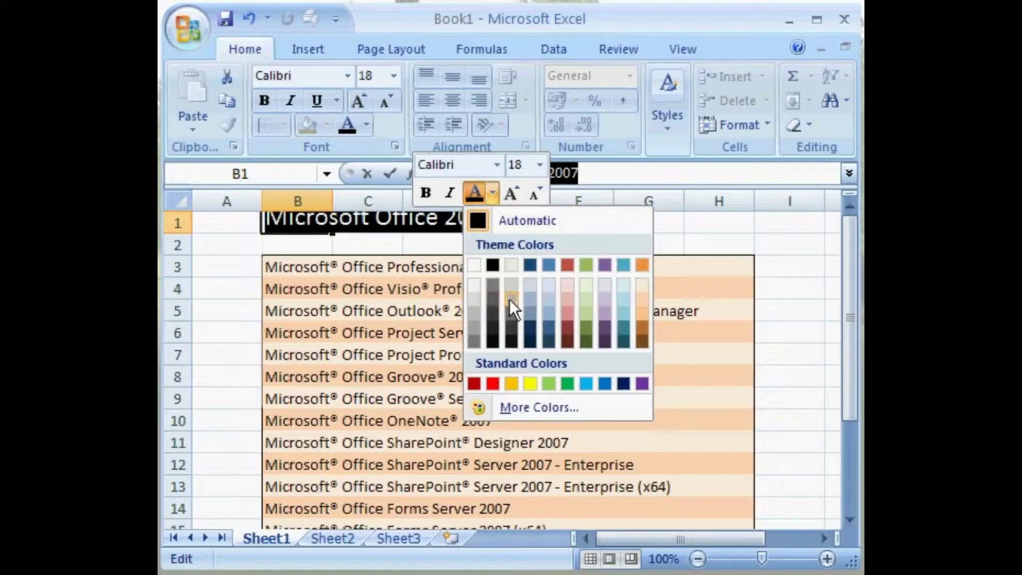
left_click(642, 287)
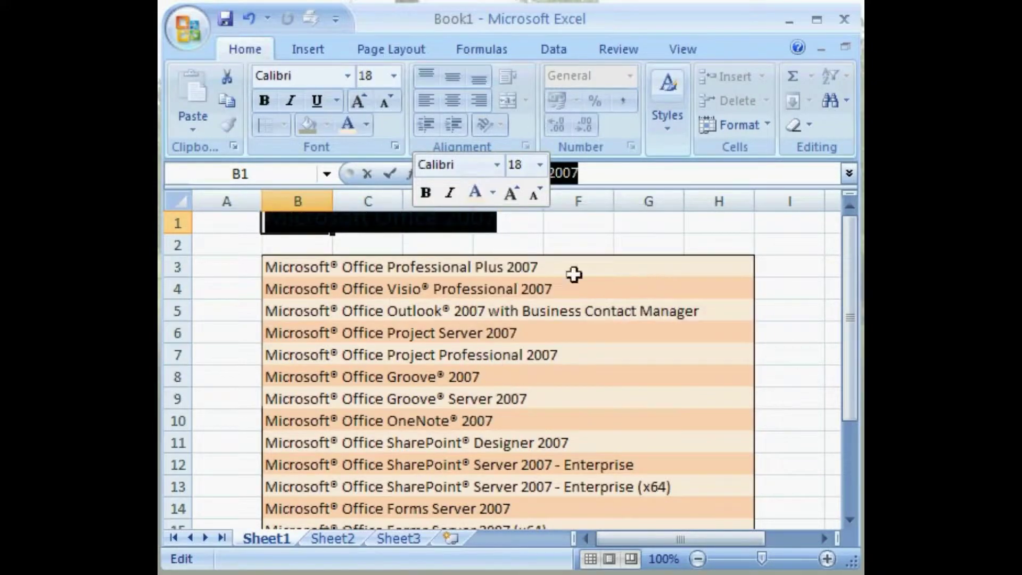
left_click(314, 244)
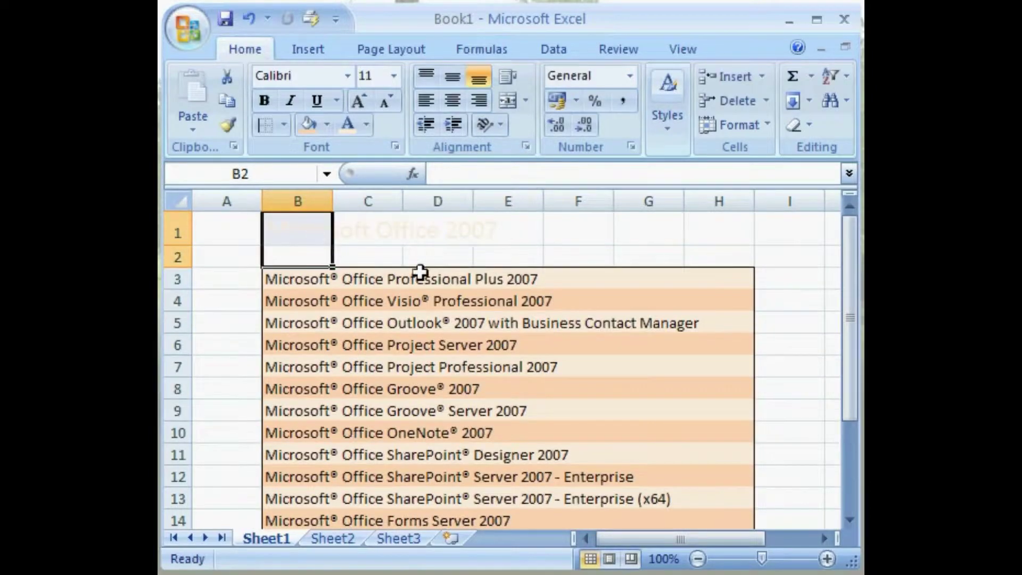
Recolor the whole title text in cell B1 with the second-darkest orange theme shade and finish editing the cell.
left_click(365, 257)
left_click(424, 258)
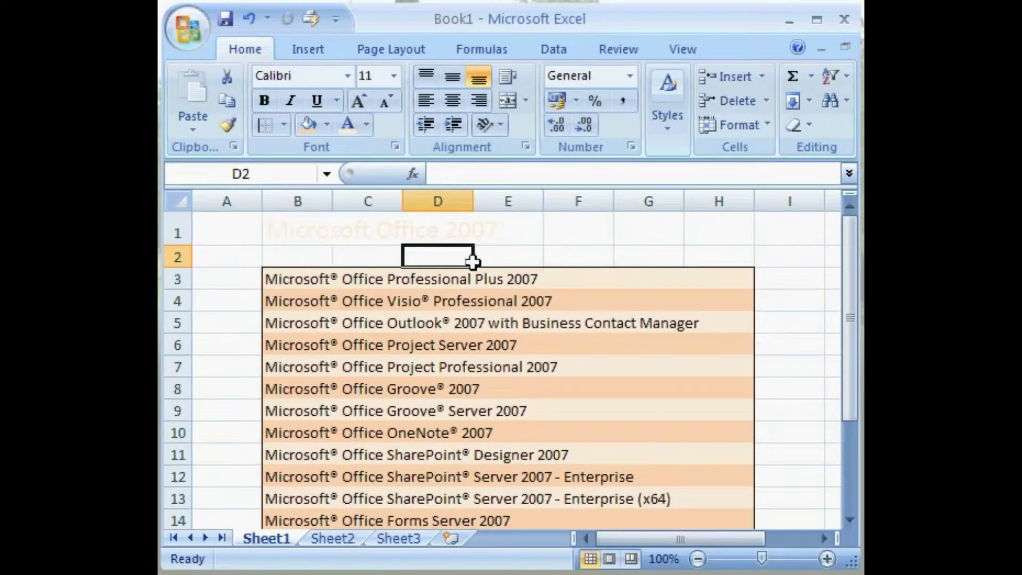
left_click(481, 260)
left_click(292, 235)
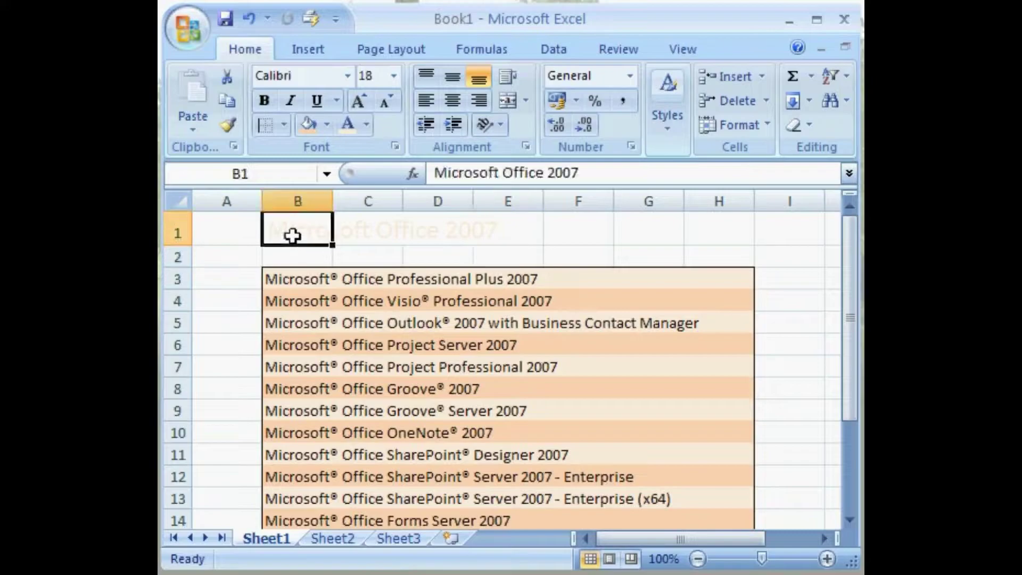
double_click(289, 235)
left_click_drag(267, 234, 511, 235)
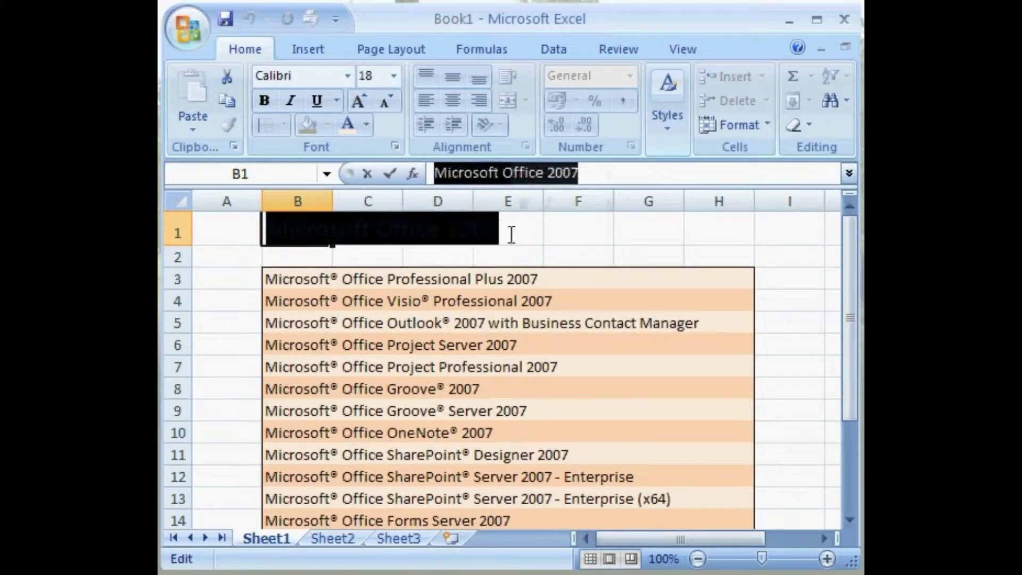
left_click(366, 126)
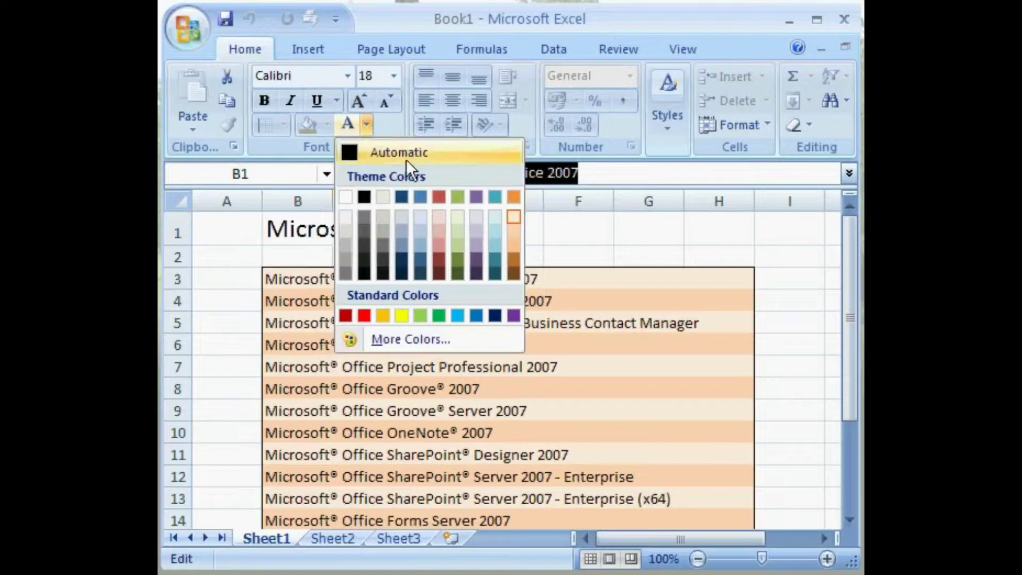
left_click(518, 260)
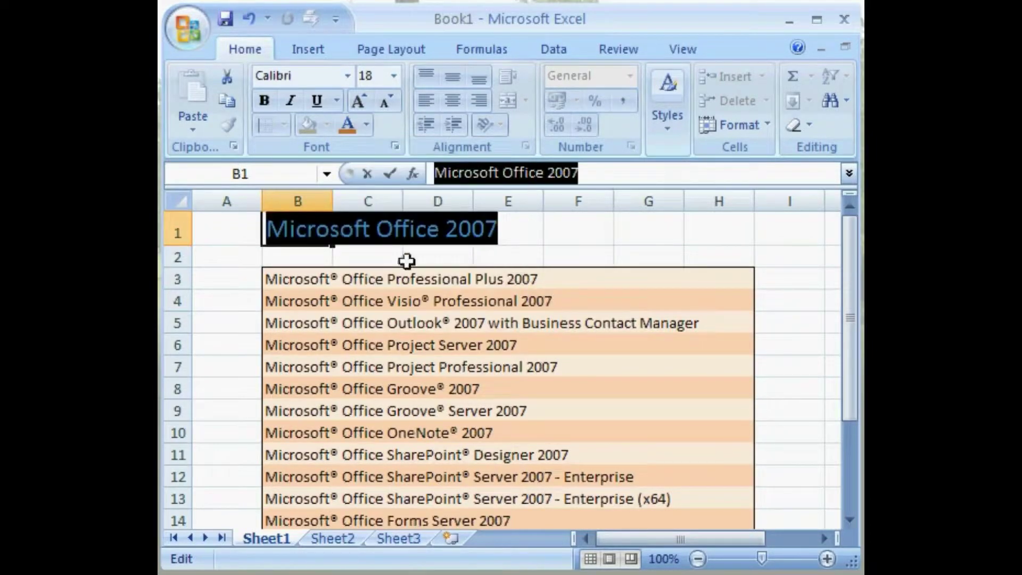
left_click(322, 260)
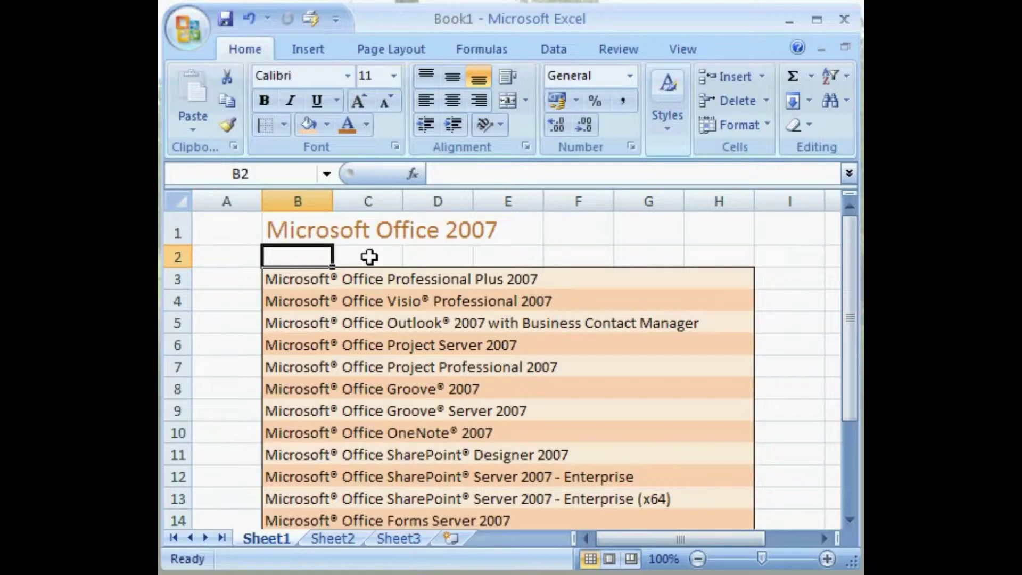
Undo the title entry and its formatting, and enter the title Microsoft Office 2007 in cell B1 again.
key("ctrl+z")
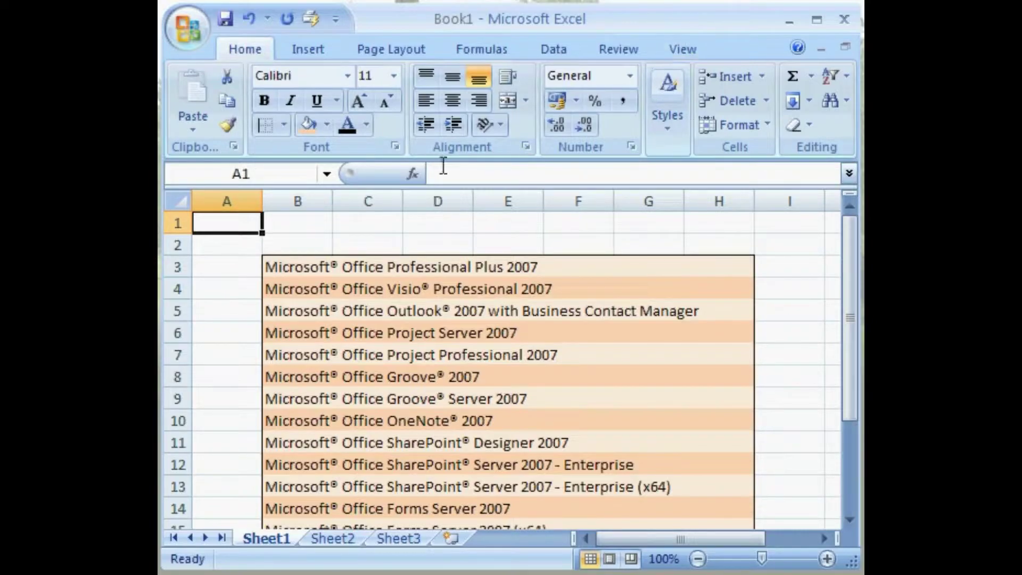
left_click(303, 223)
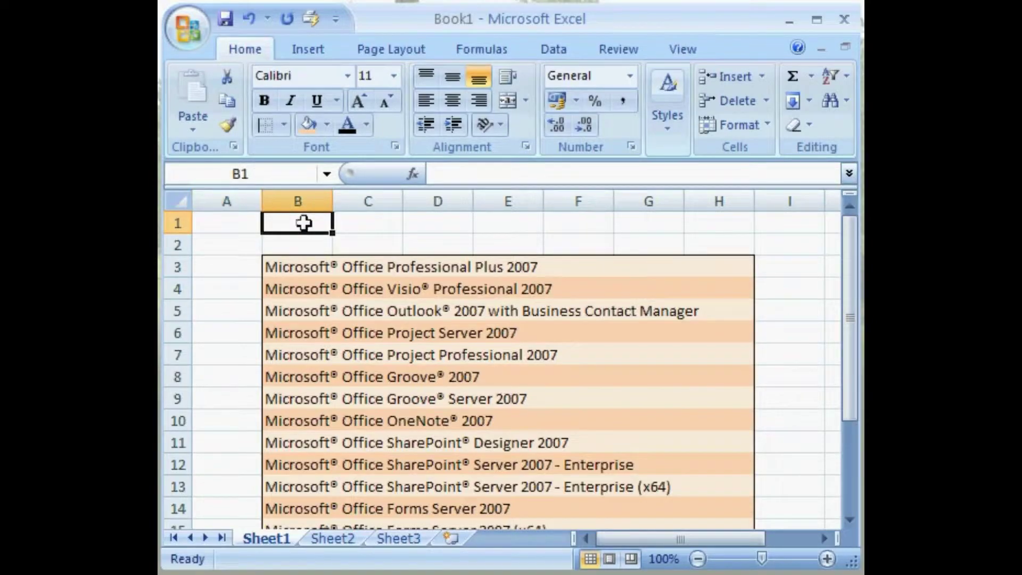
type("Micro")
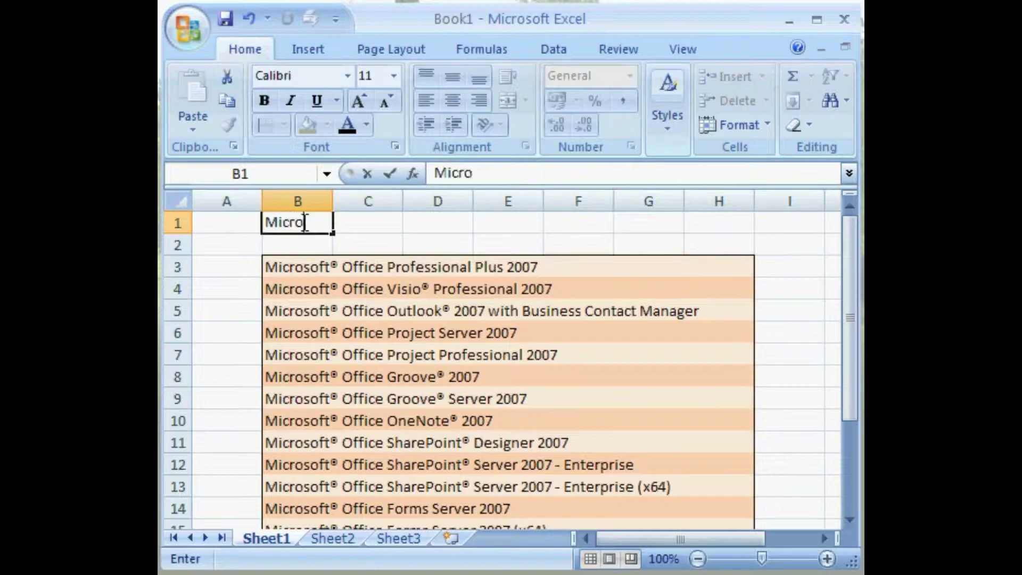
type("soft Offic")
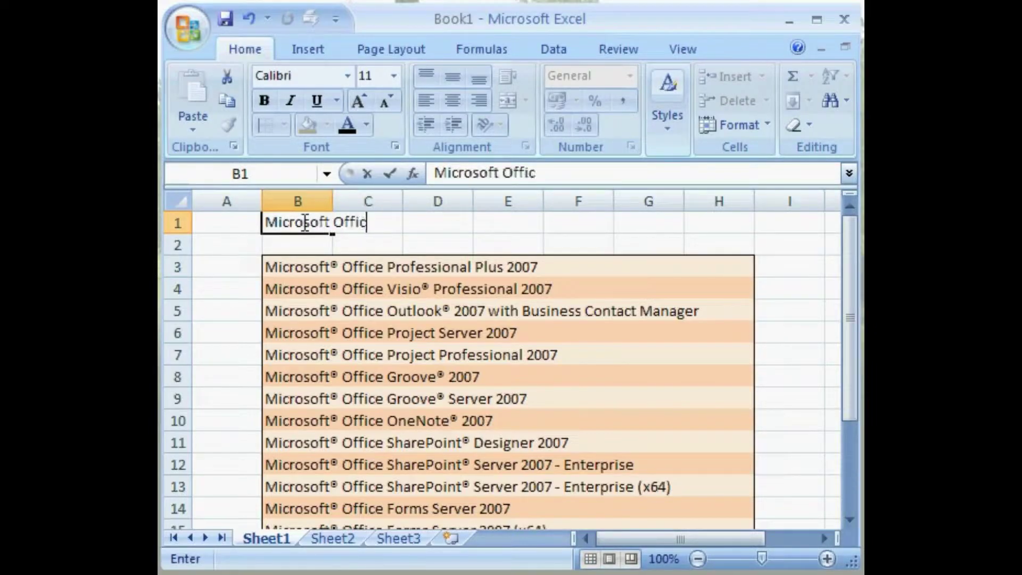
type("e 2007")
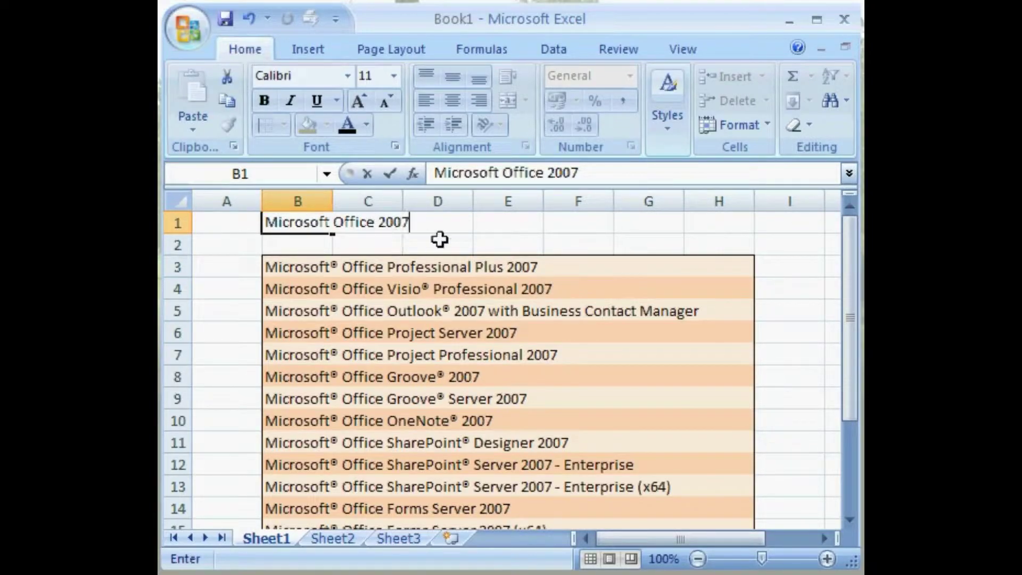
left_click(507, 226)
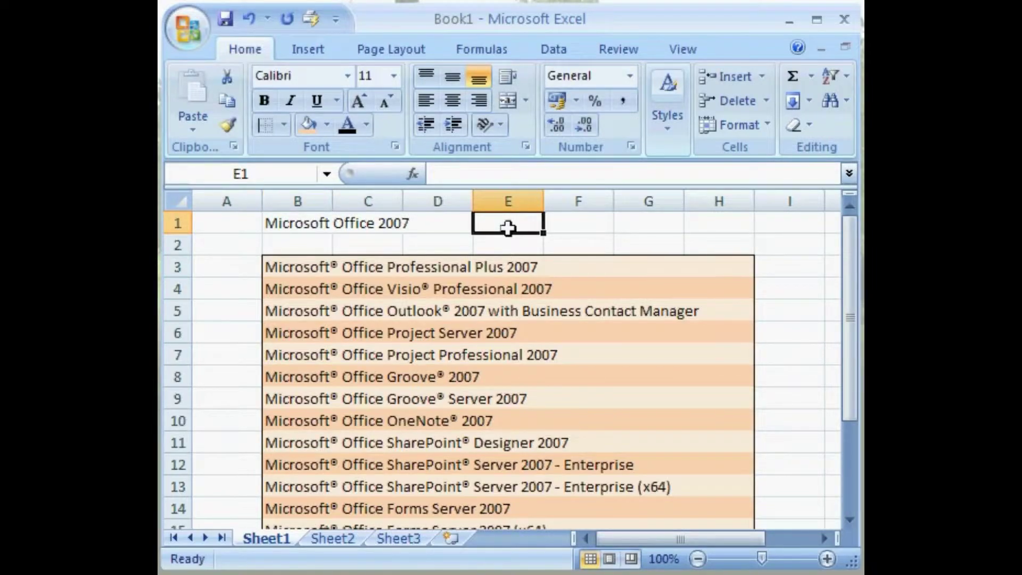
Select all of the title text inside cell B1 and set its font size to 18.
left_click(298, 228)
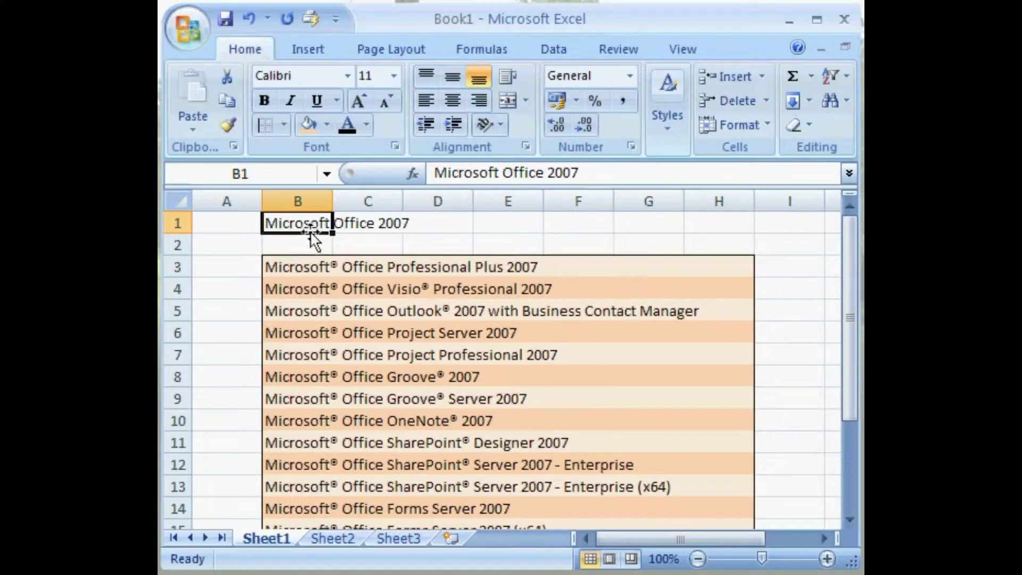
double_click(327, 223)
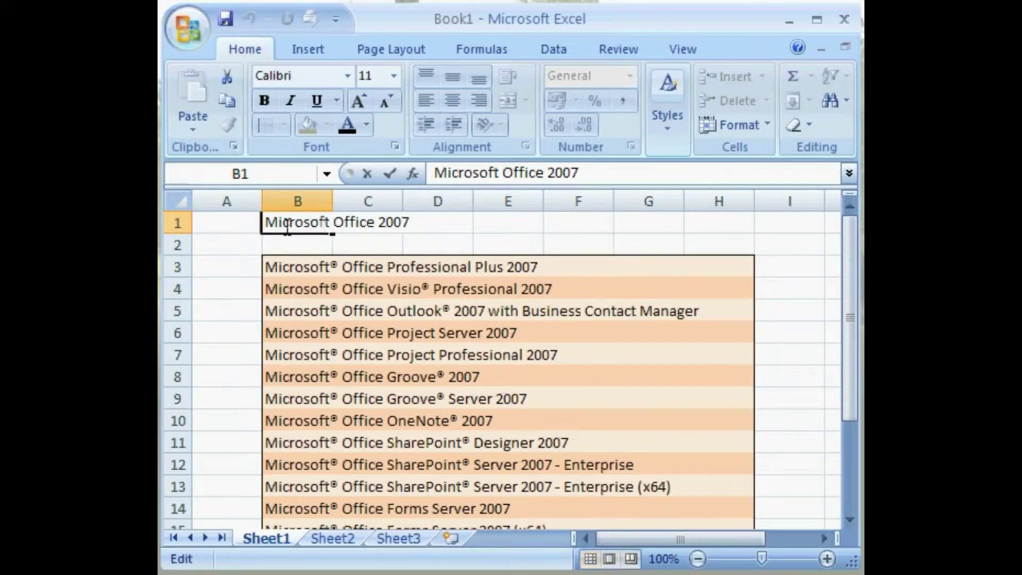
left_click_drag(264, 224, 413, 224)
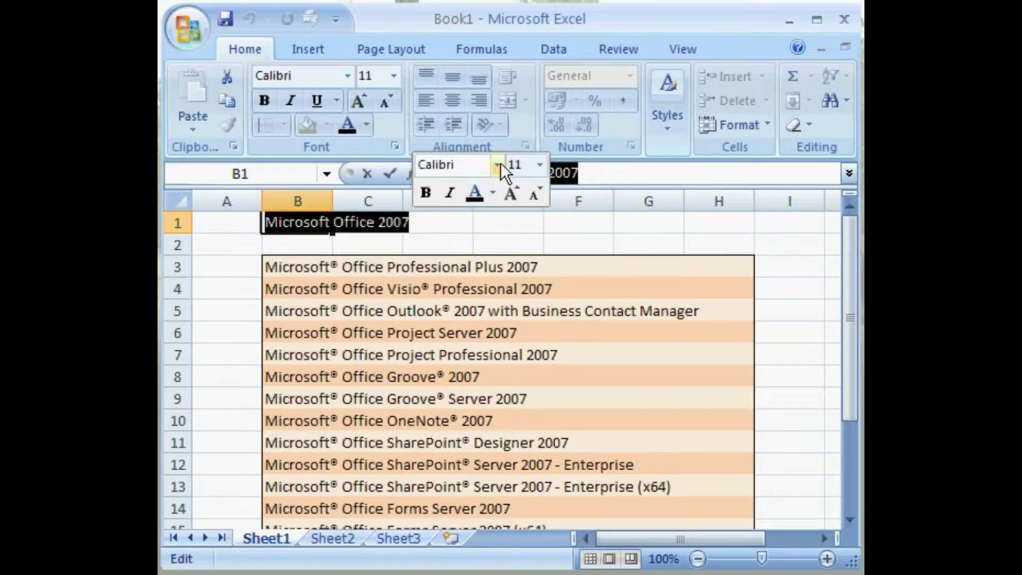
left_click(539, 164)
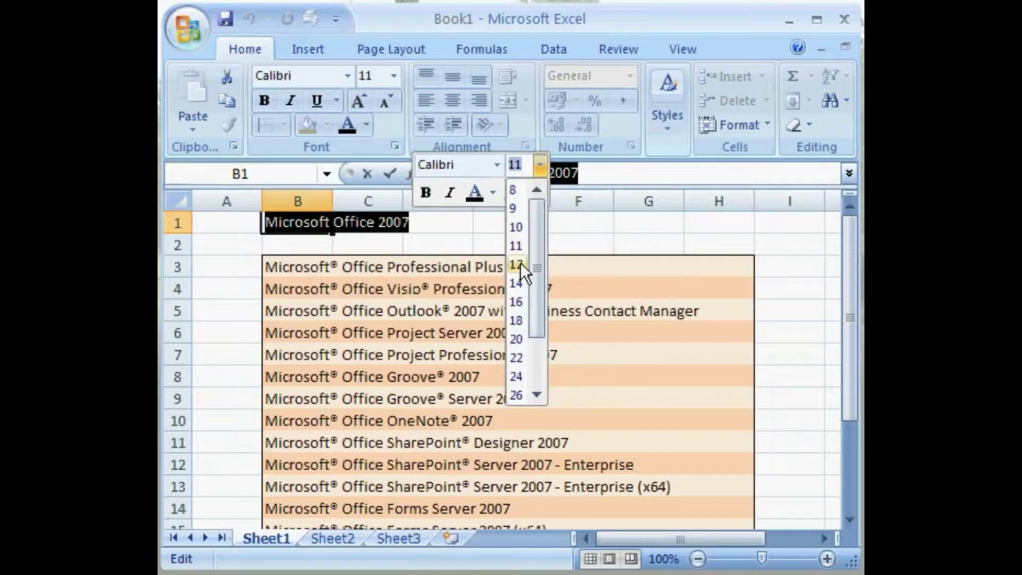
left_click(519, 320)
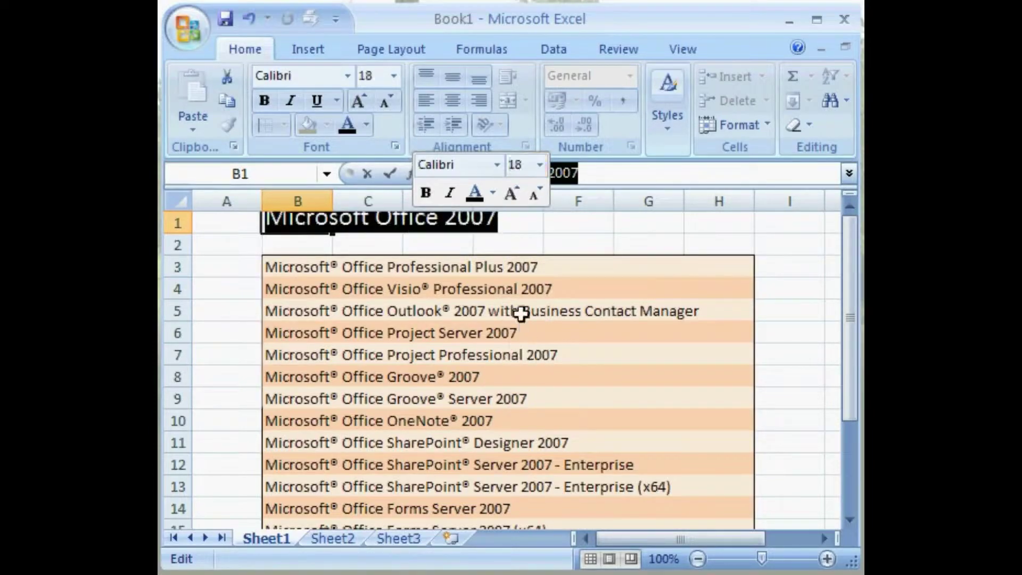
Color the selected title text with the lightest orange theme tint and finish editing cell B1.
left_click(491, 193)
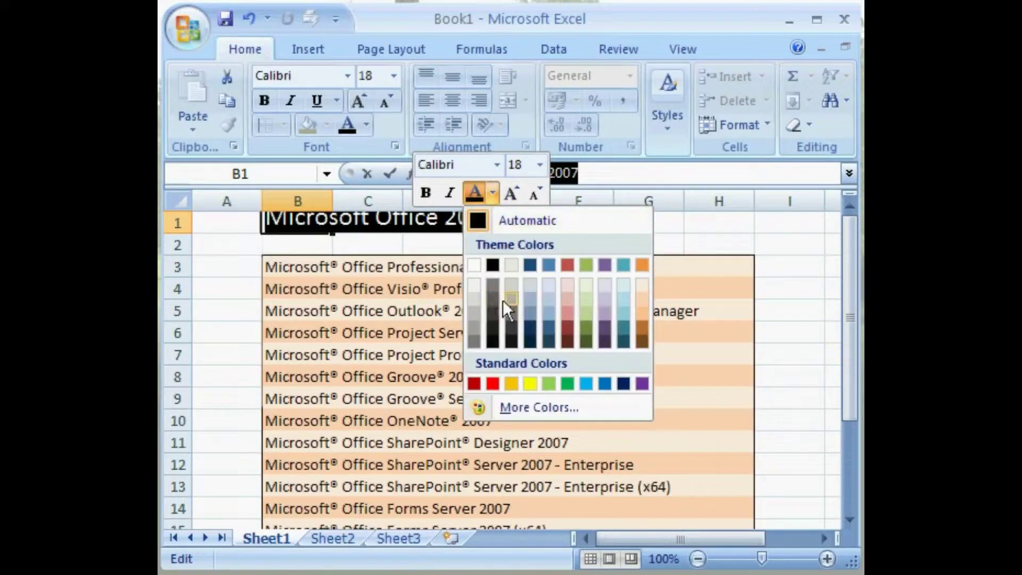
left_click(642, 287)
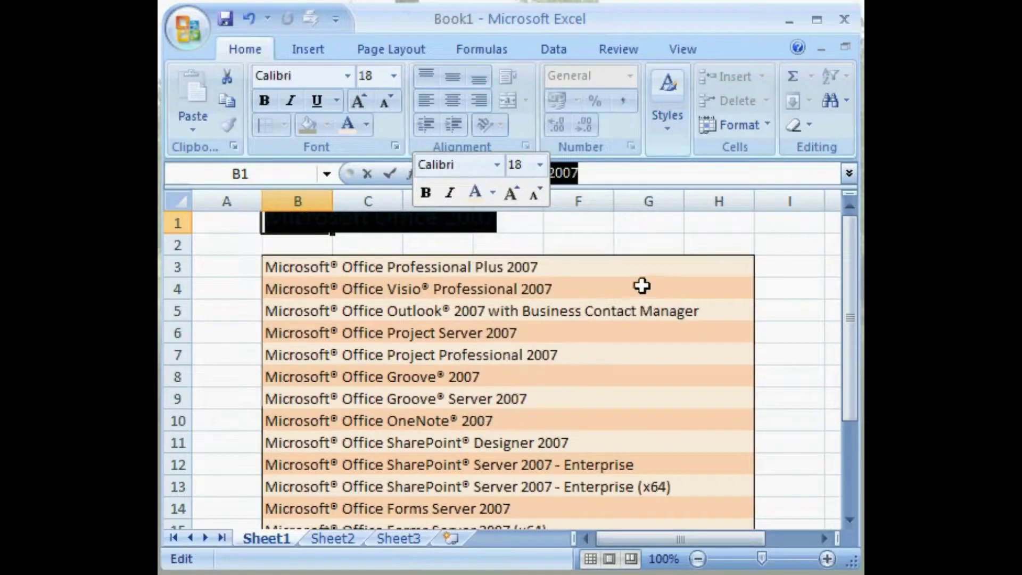
left_click(314, 245)
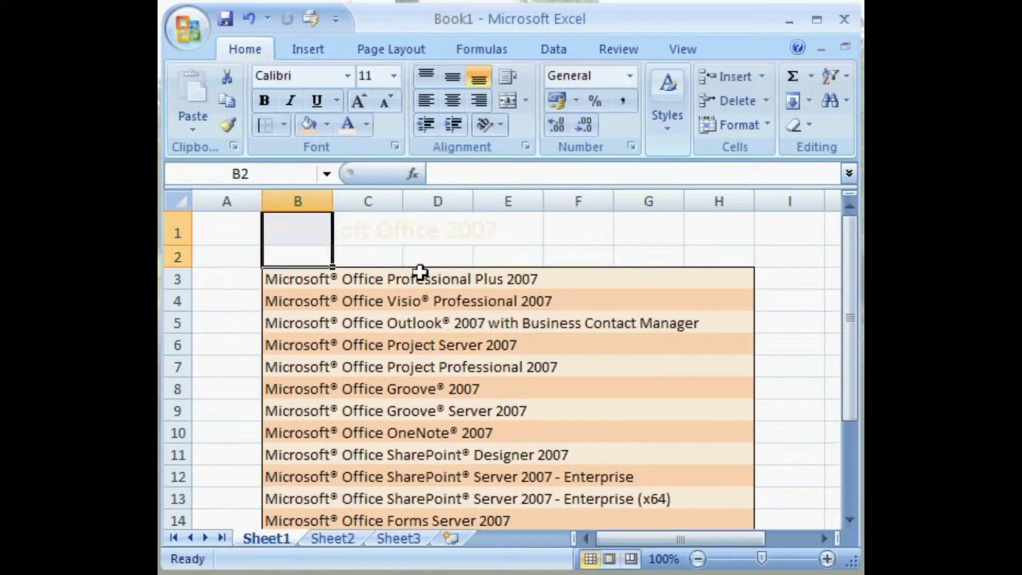
left_click(365, 258)
left_click(424, 259)
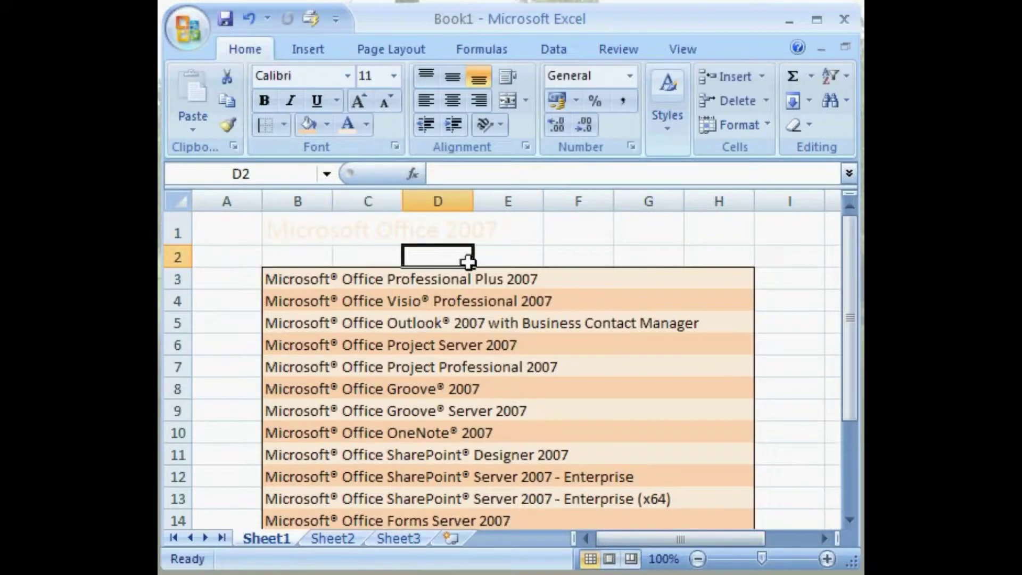
left_click(485, 261)
Select the title text inside cell B1 and change its color to the second-darkest orange theme shade.
double_click(292, 234)
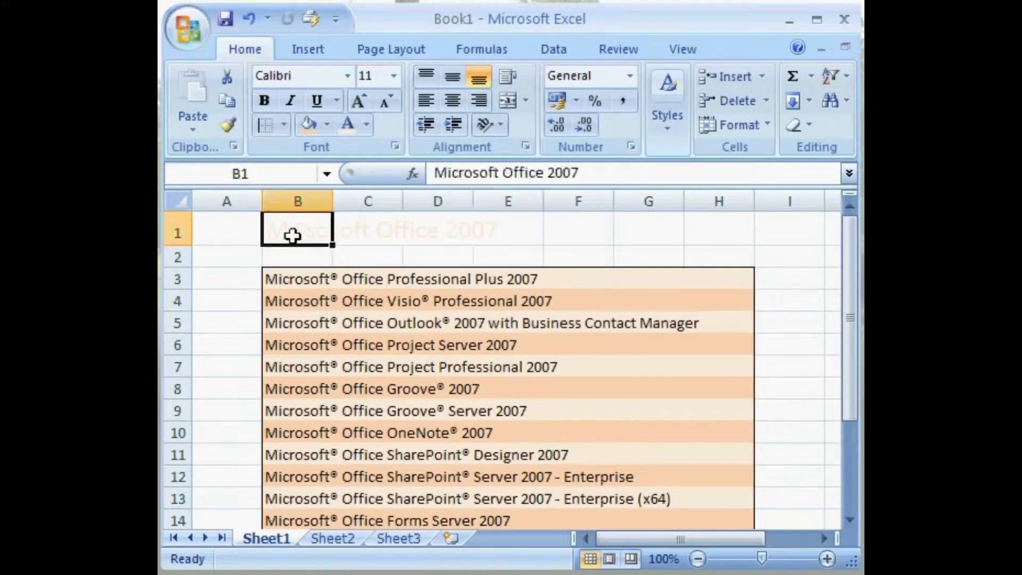
left_click_drag(268, 233, 511, 232)
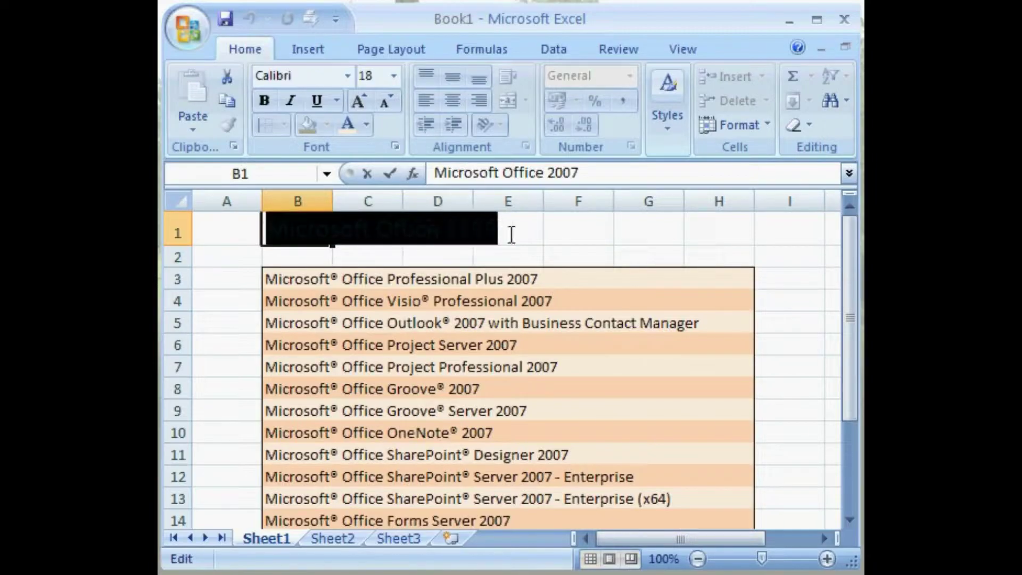
left_click(366, 127)
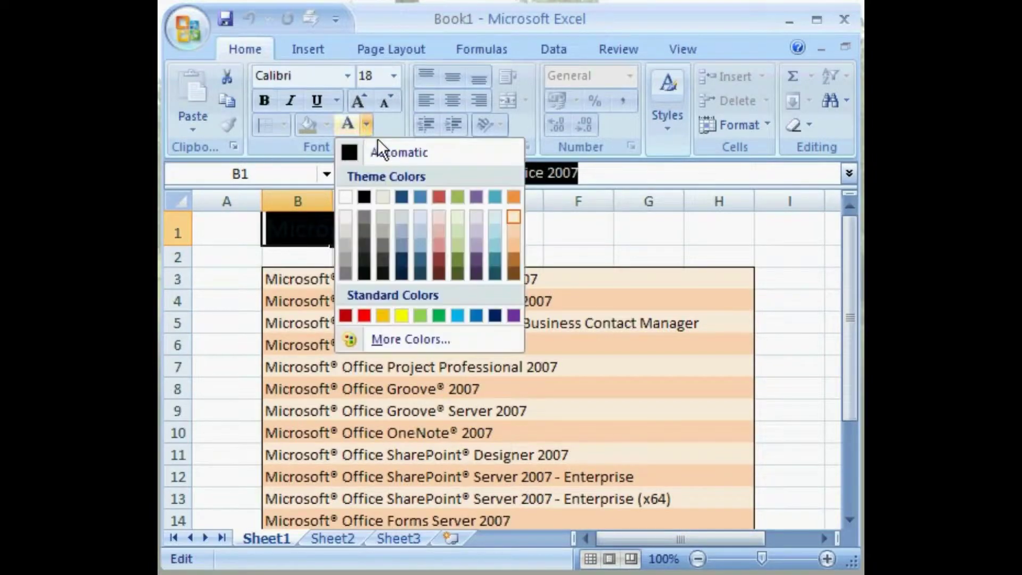
left_click(518, 260)
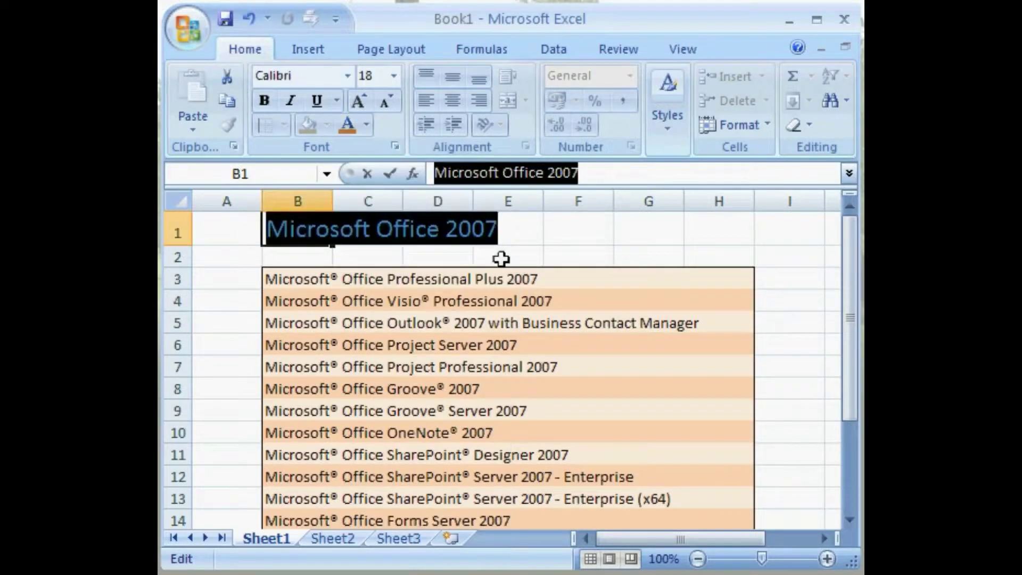
left_click(314, 259)
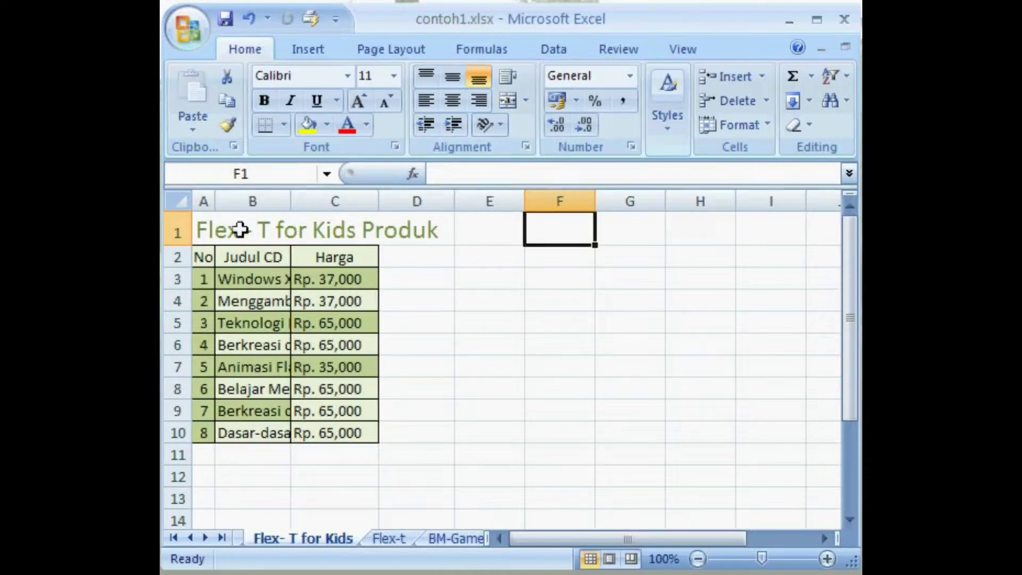
Examine how the title in A1 spans row 1 and which area the product table below it covers in contoh1.xlsx.
left_click(205, 234)
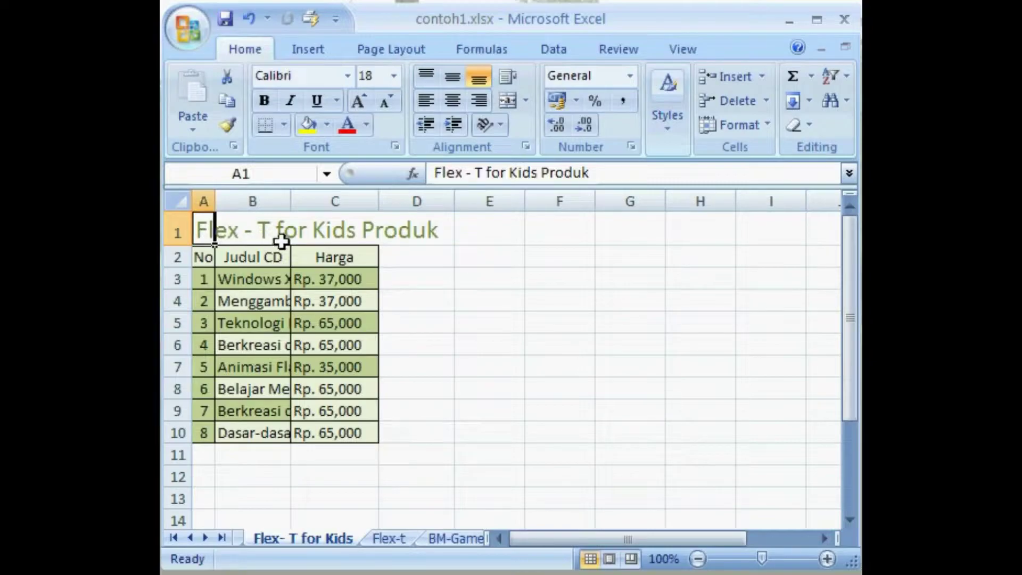
left_click(280, 239)
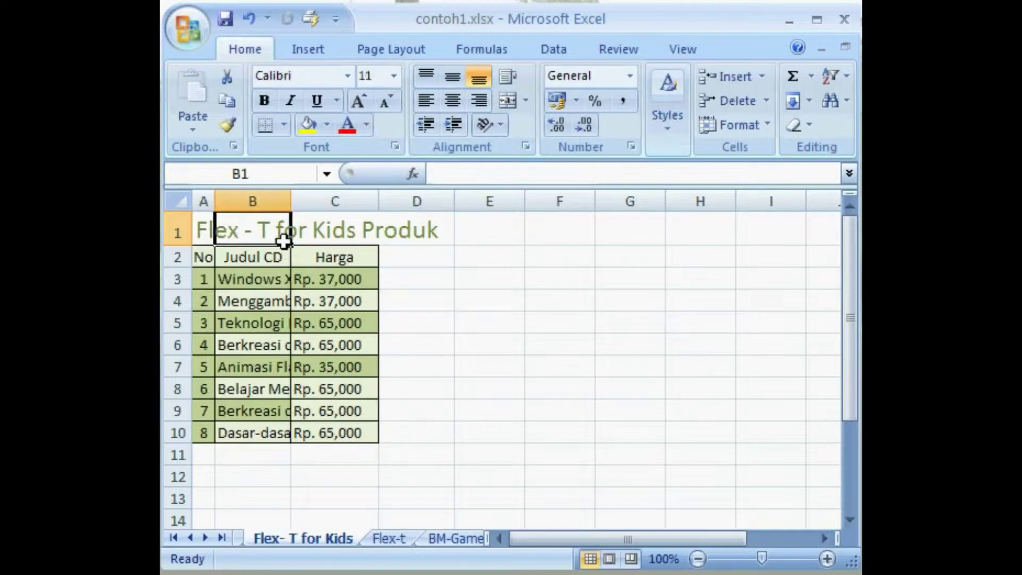
left_click(369, 240)
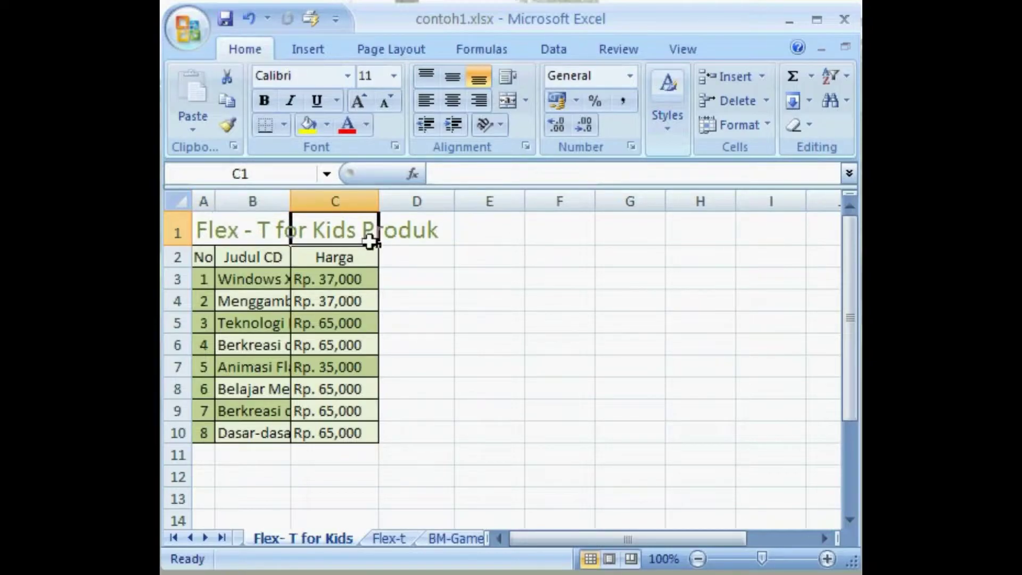
left_click(424, 256)
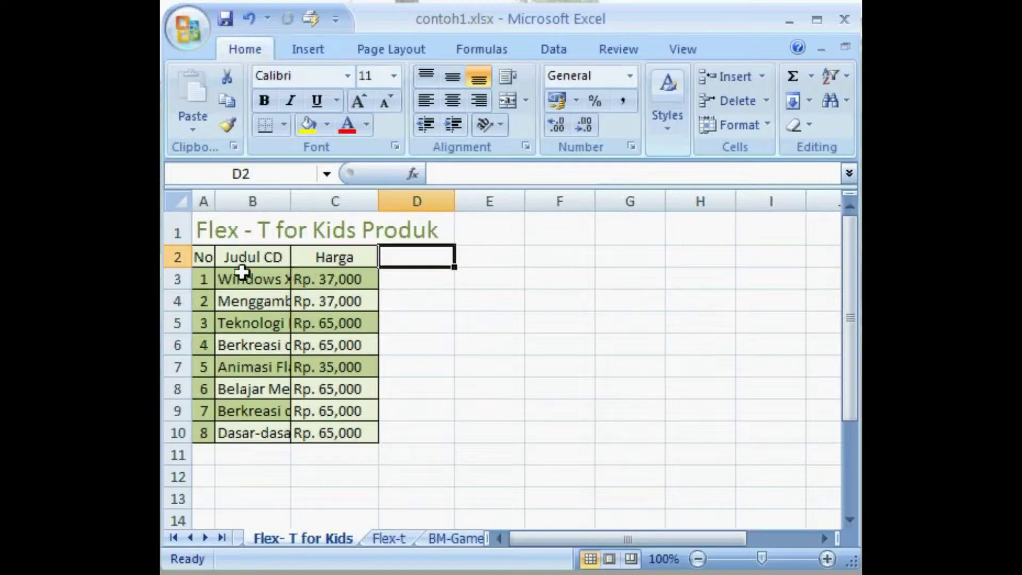
left_click(204, 257)
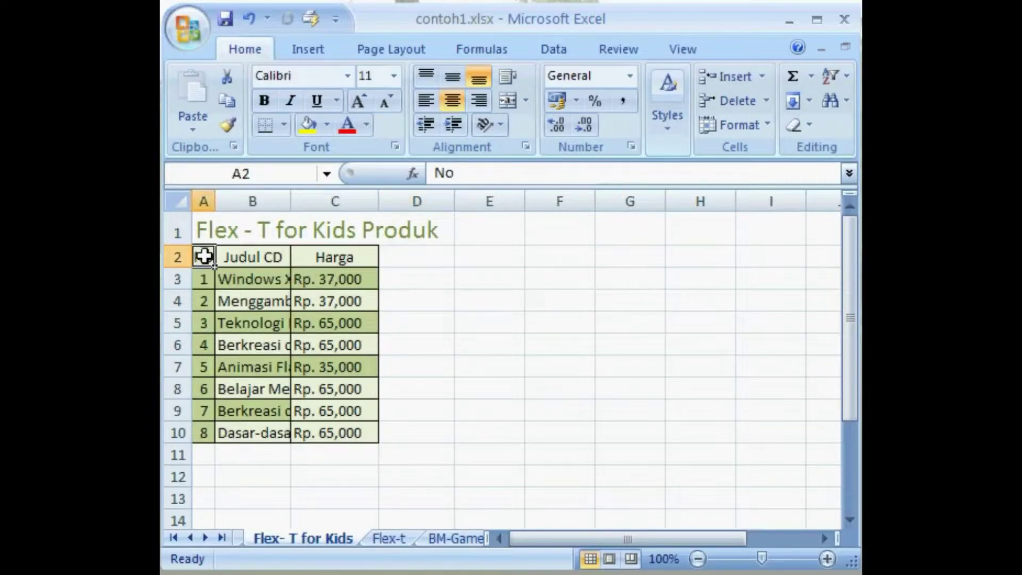
left_click_drag(208, 259, 493, 457)
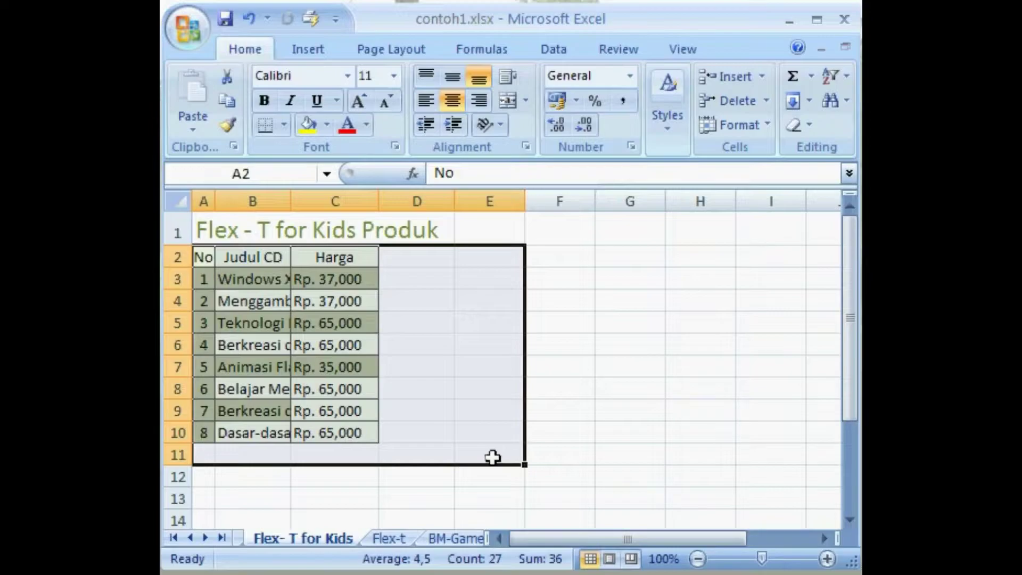
Widen column B of the Flex - T for Kids sheet until the longest CD title fits.
left_click(280, 283)
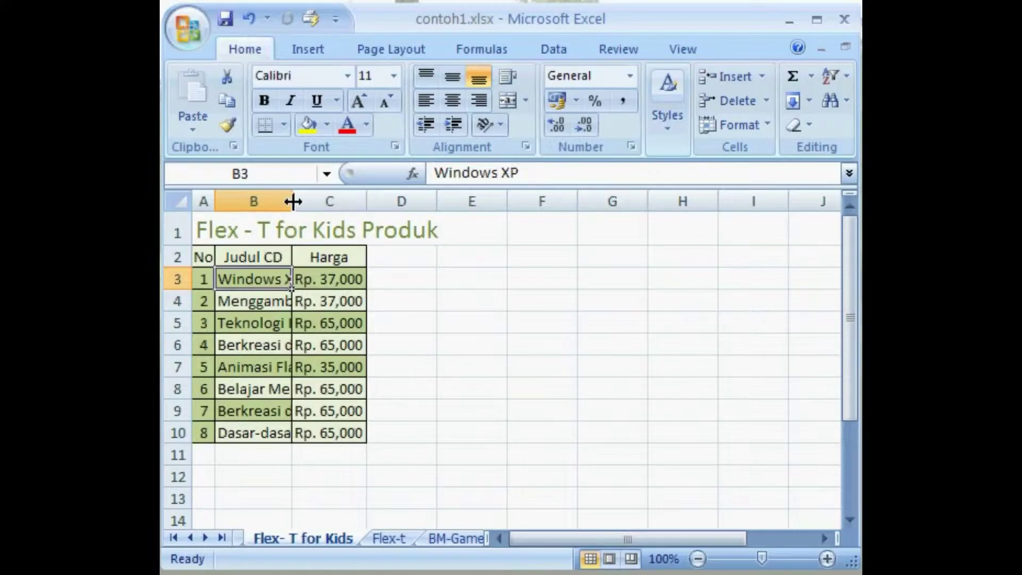
left_click_drag(291, 202, 445, 199)
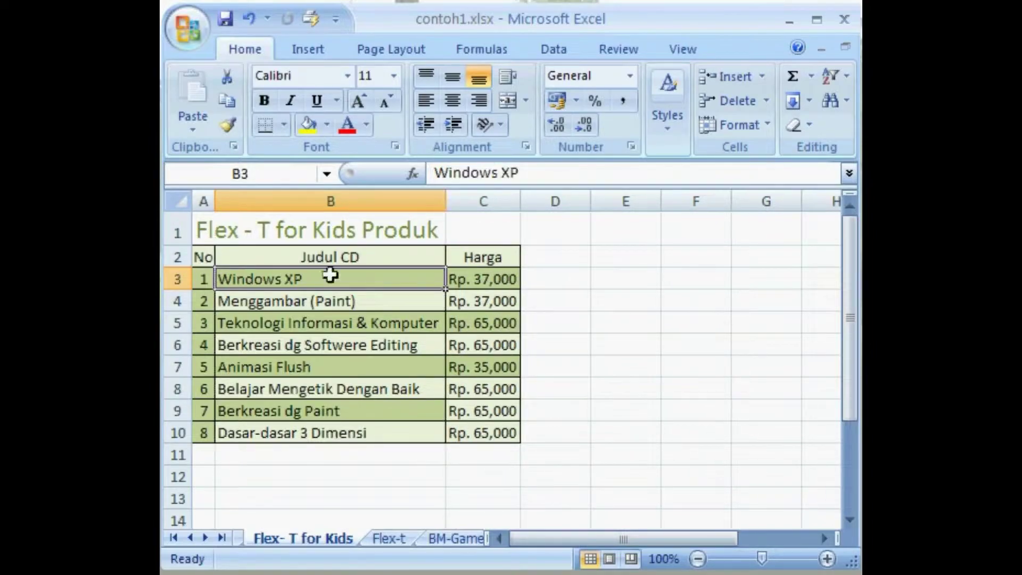
Select rows 3 to 10 of the product table and increase their height evenly.
left_click_drag(176, 290, 174, 432)
double_click(176, 295)
left_click_drag(179, 290, 182, 304)
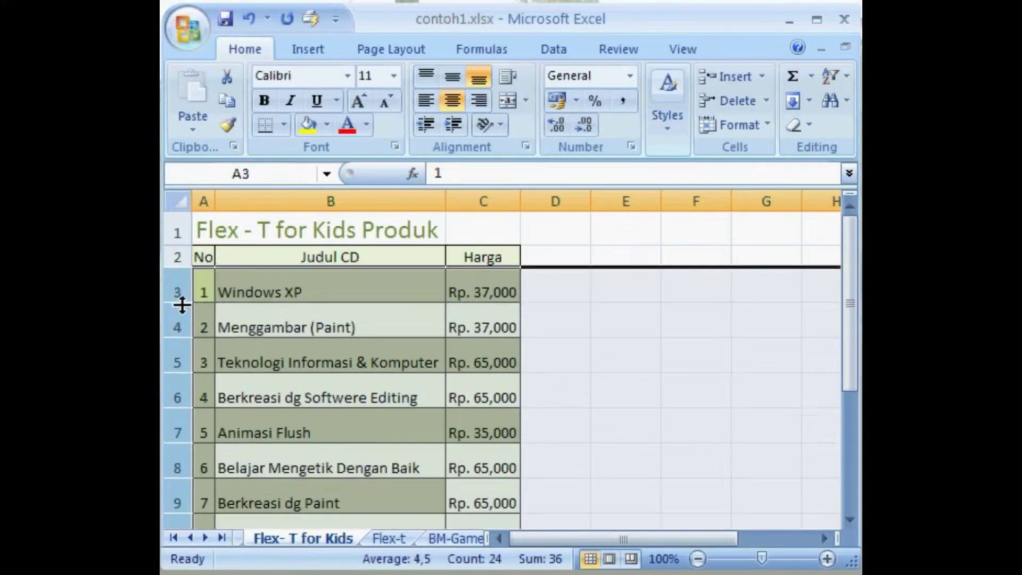
Narrow column B so the CD titles are cut off, and auto-fit it to the longest title.
left_click(243, 286)
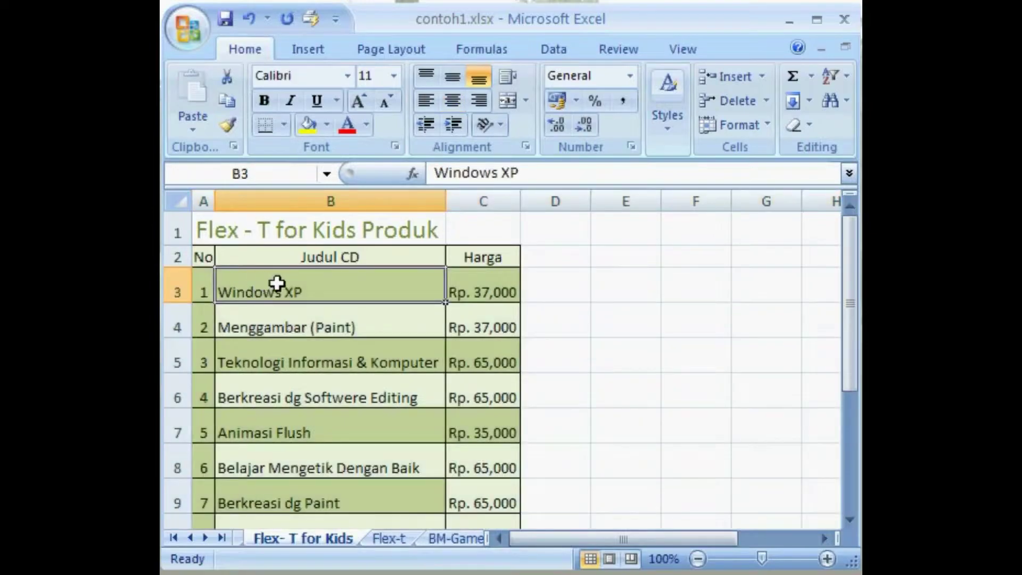
left_click(360, 319)
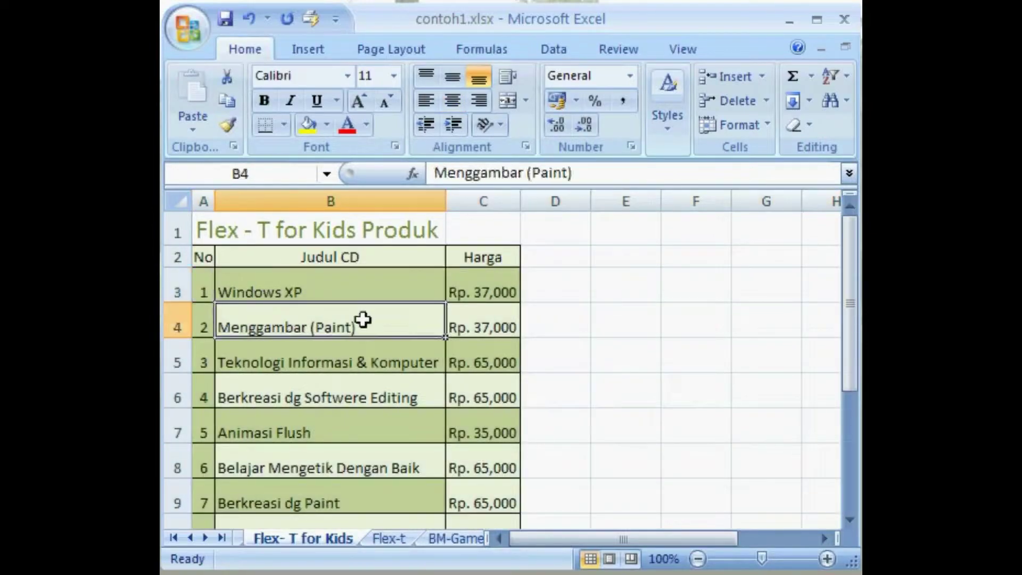
left_click(362, 351)
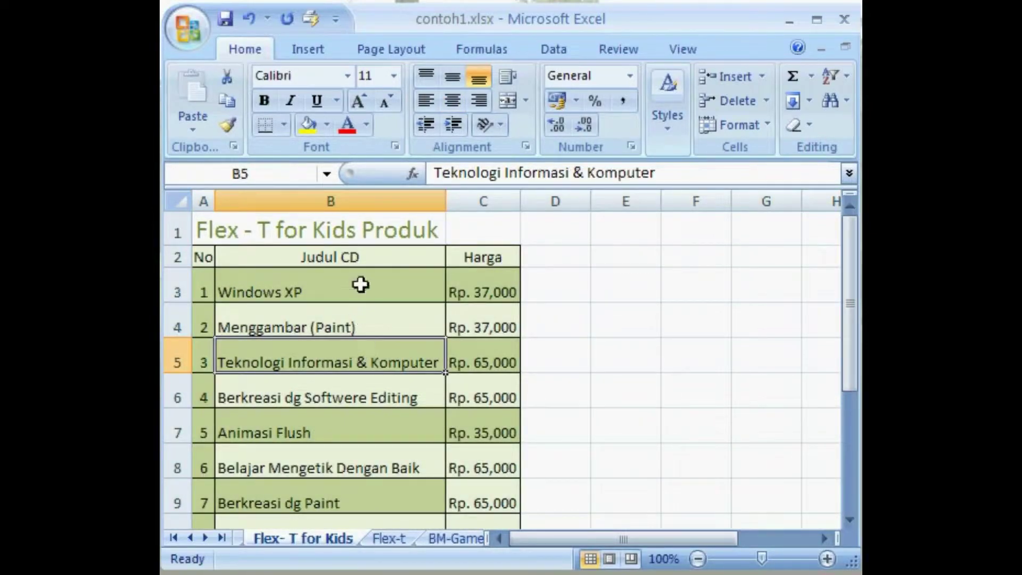
left_click_drag(446, 201, 305, 207)
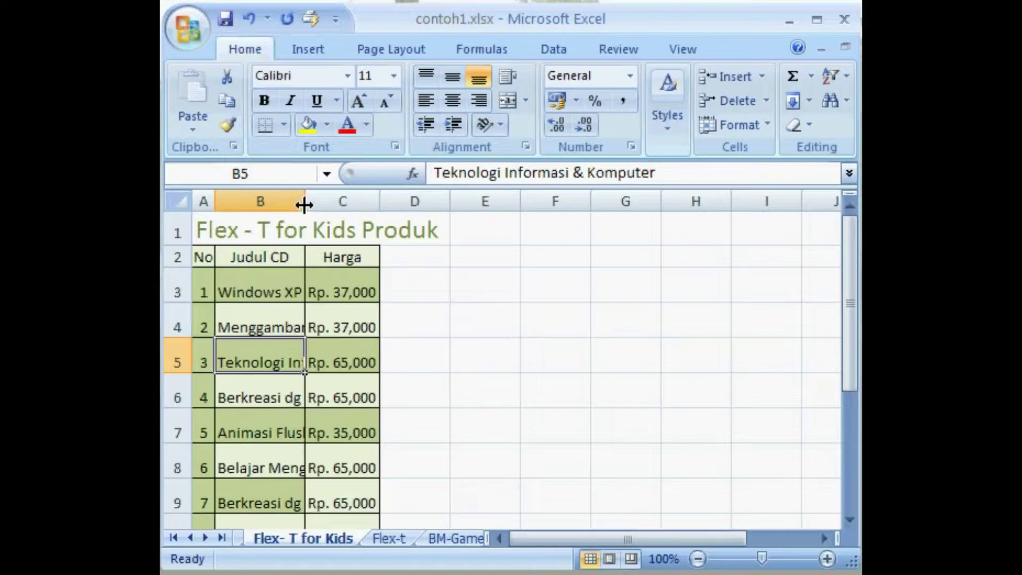
left_click_drag(380, 201, 381, 201)
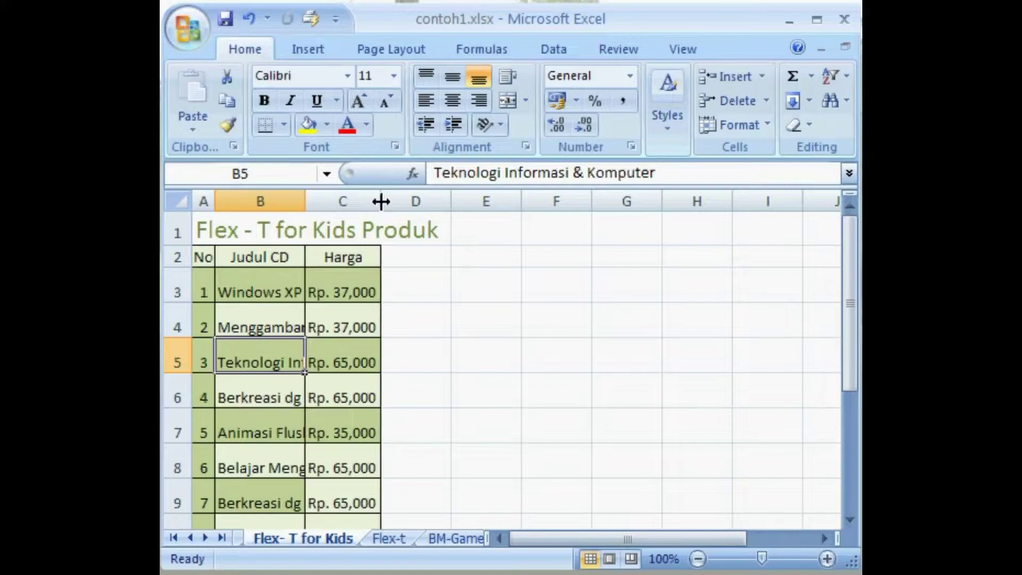
double_click(306, 201)
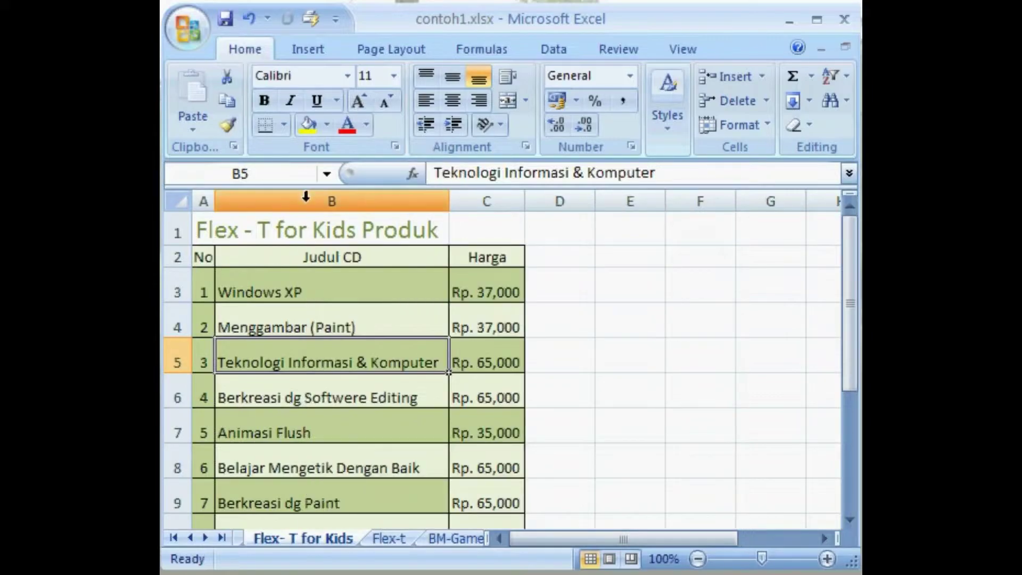
Select rows 3 to 10 of the product table and auto-fit their height to the contents.
left_click_drag(850, 296, 848, 315)
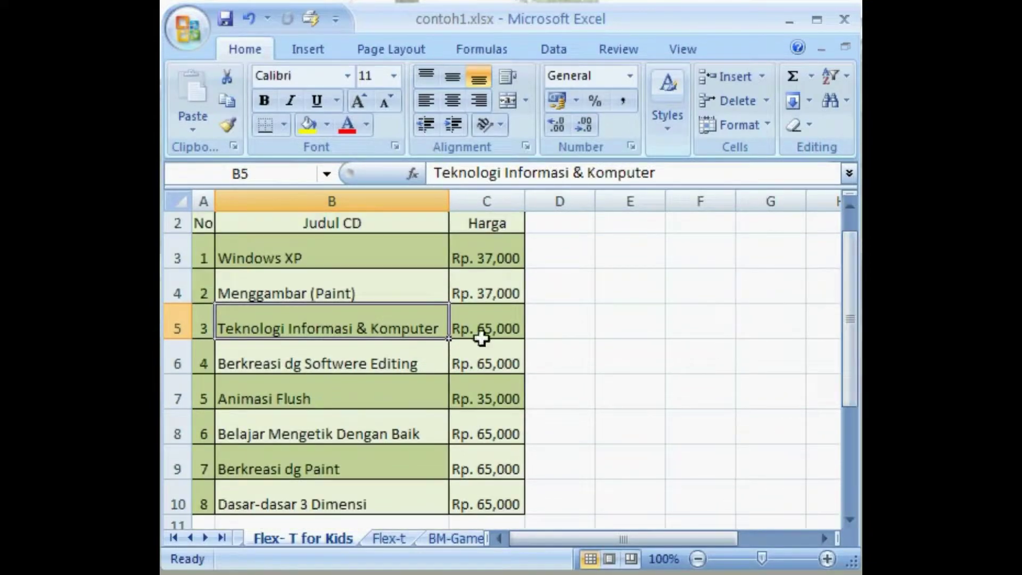
left_click(172, 256)
left_click_drag(170, 254, 177, 502)
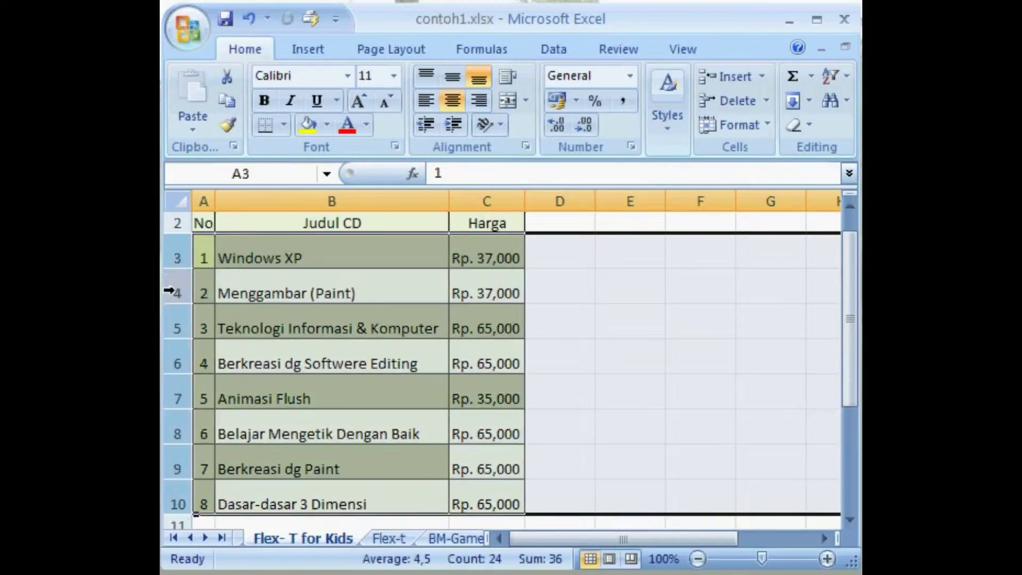
double_click(176, 268)
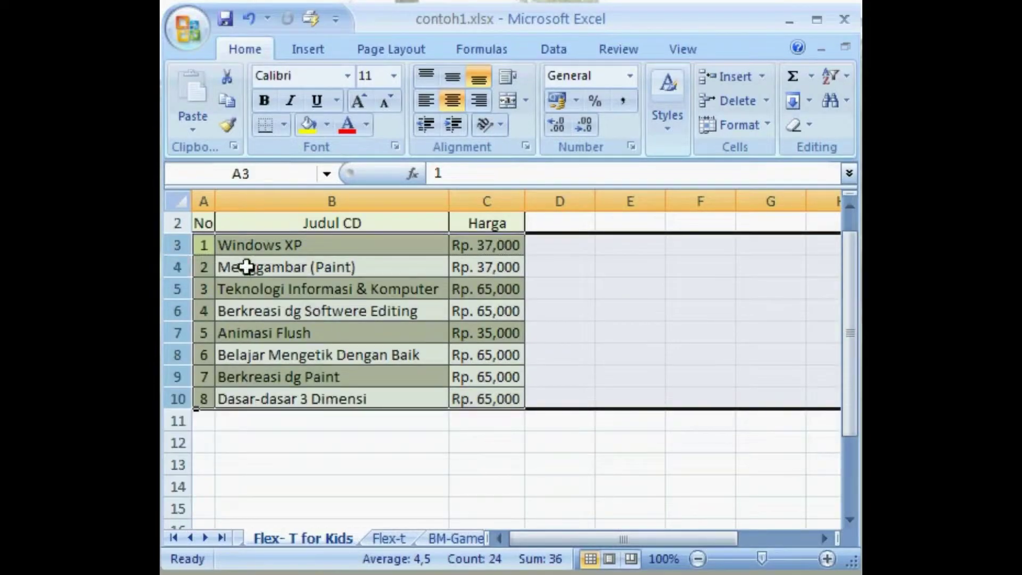
left_click_drag(853, 267, 854, 240)
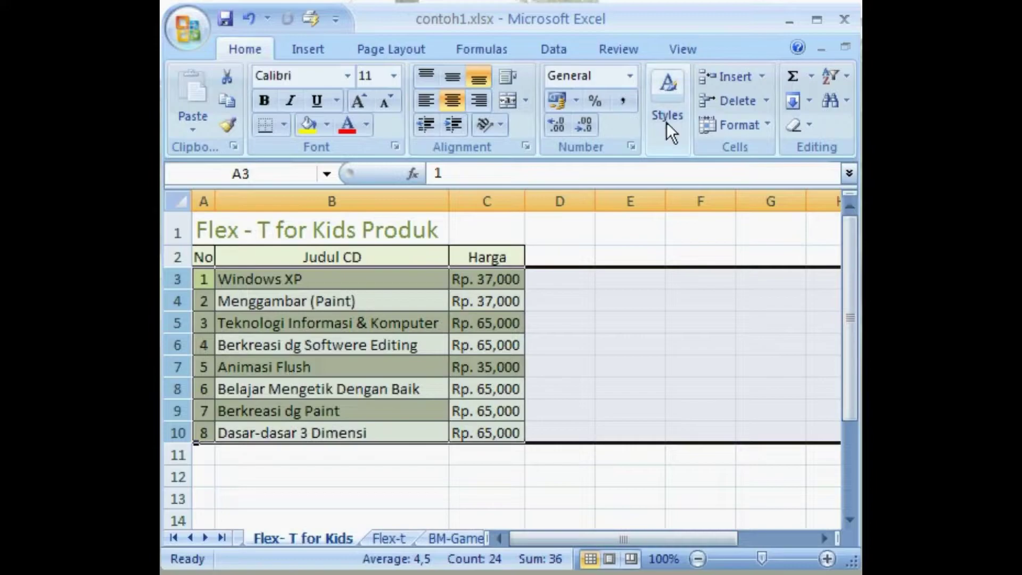
left_click(626, 226)
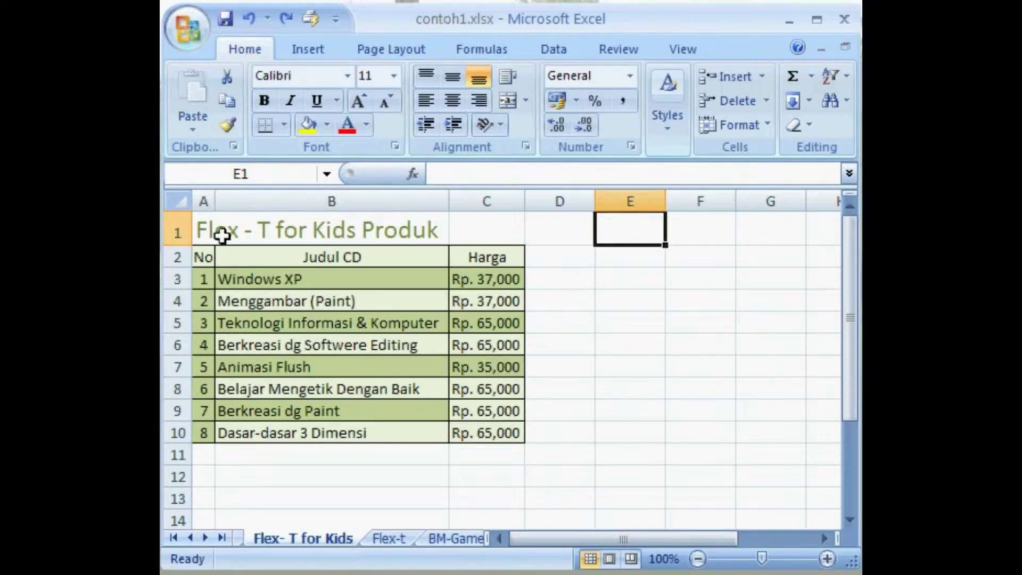
Insert a blank sheet row between the title and the table's header row.
left_click(201, 258)
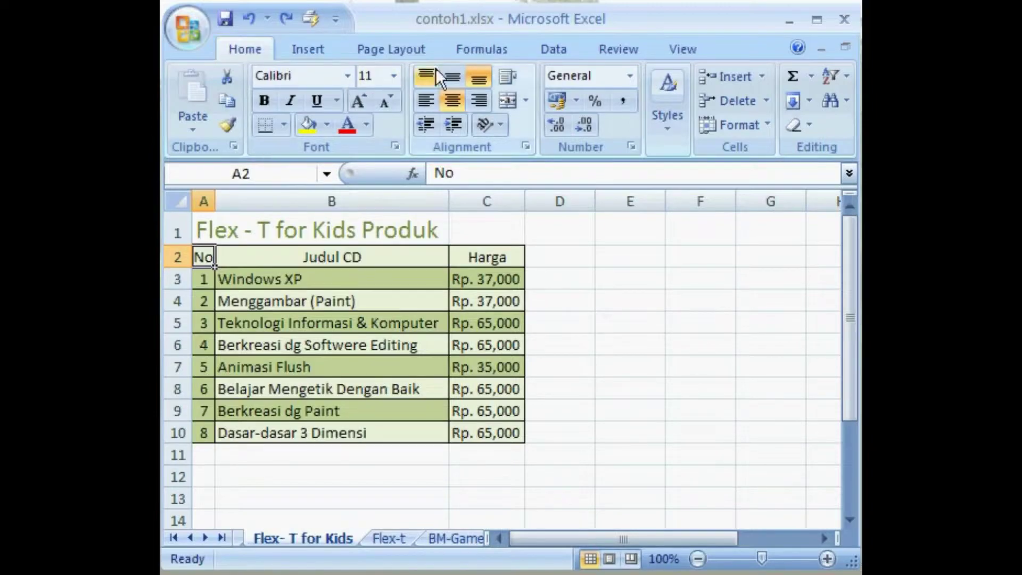
left_click(762, 78)
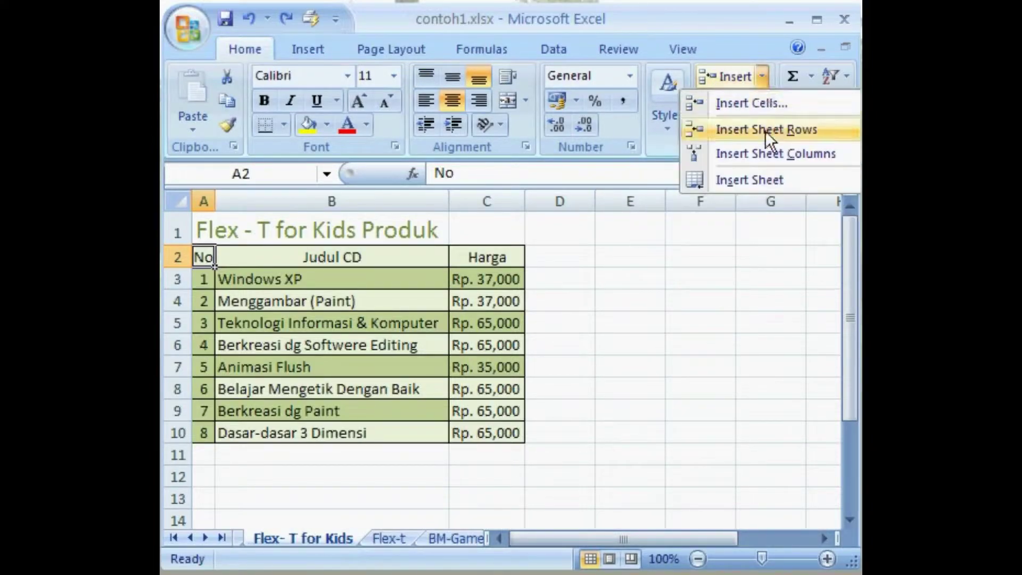
left_click(826, 132)
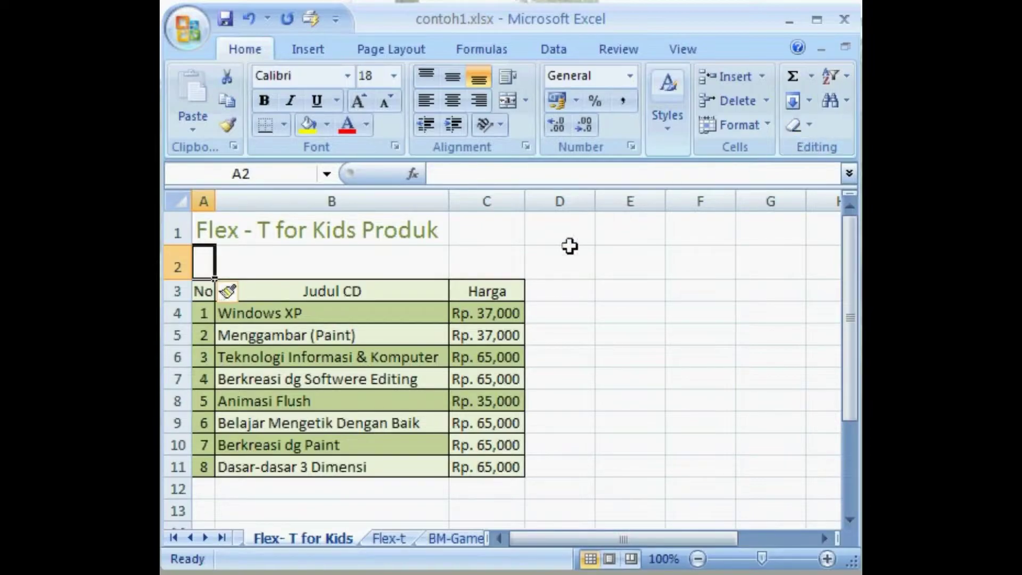
Insert a sheet column before the Harga column and narrow it to roughly the width of the Harga column.
left_click(501, 291)
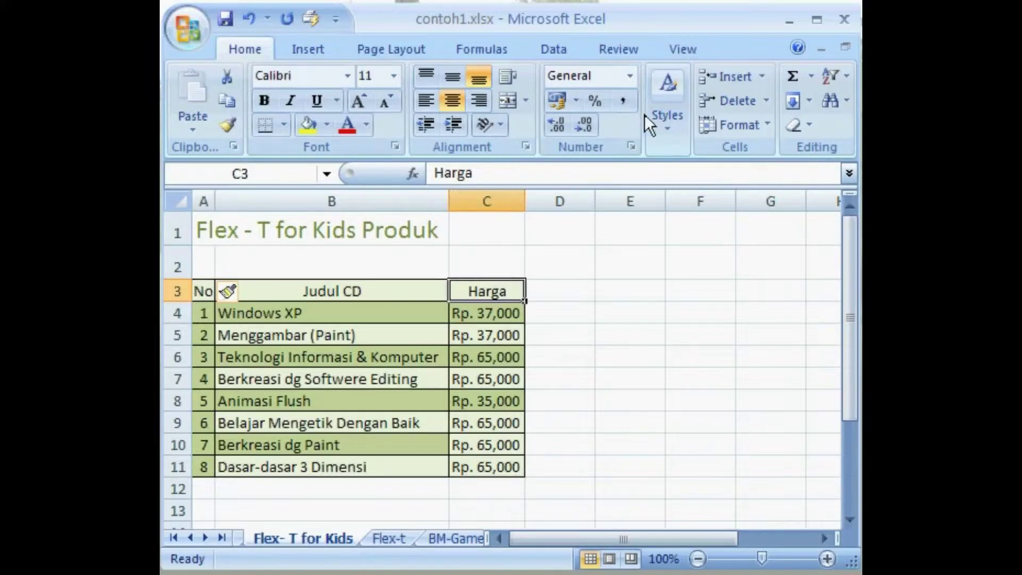
left_click(762, 80)
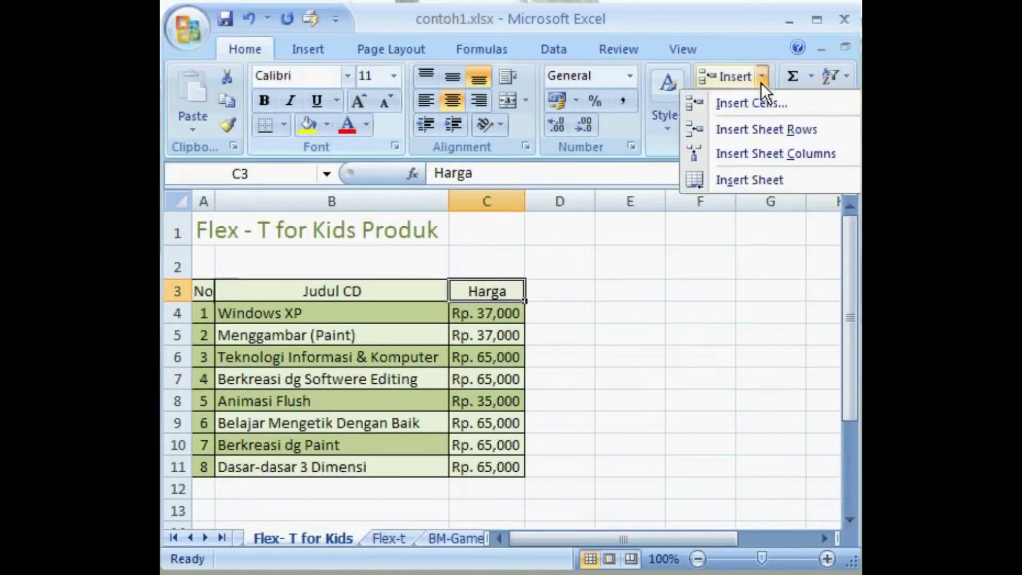
left_click(761, 155)
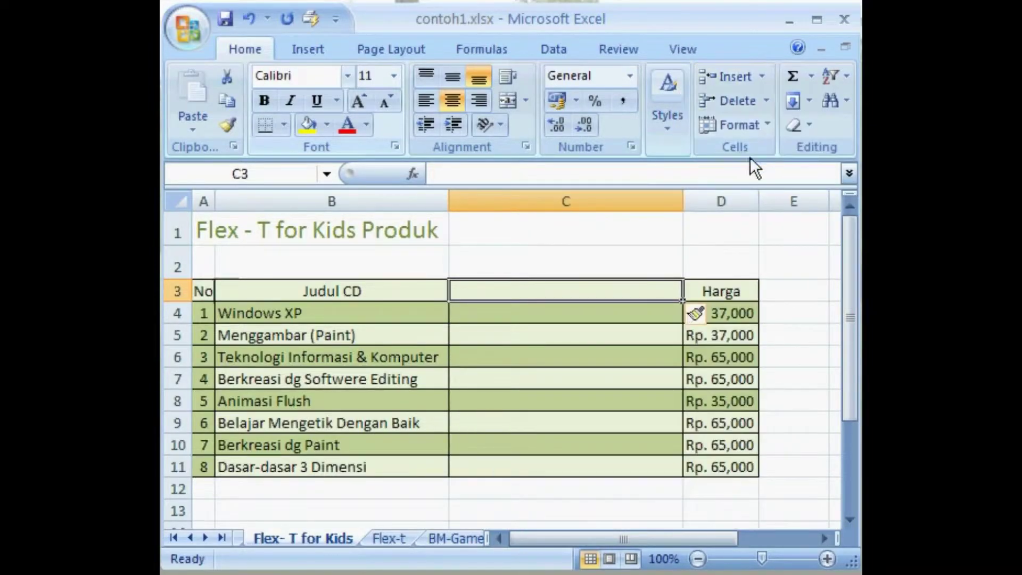
left_click_drag(683, 201, 537, 201)
Head the new column Stok in C3 and enter the quantities 50, 60, 52, 65, 45, 63, 45 and 51 in C4:C11.
left_click(493, 292)
type("St")
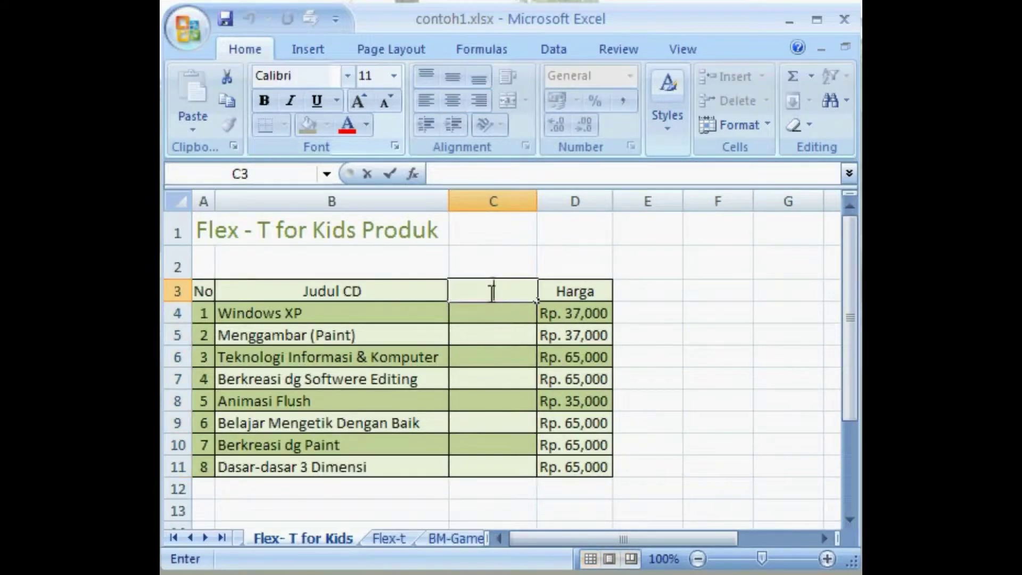
type("ok")
key("Return")
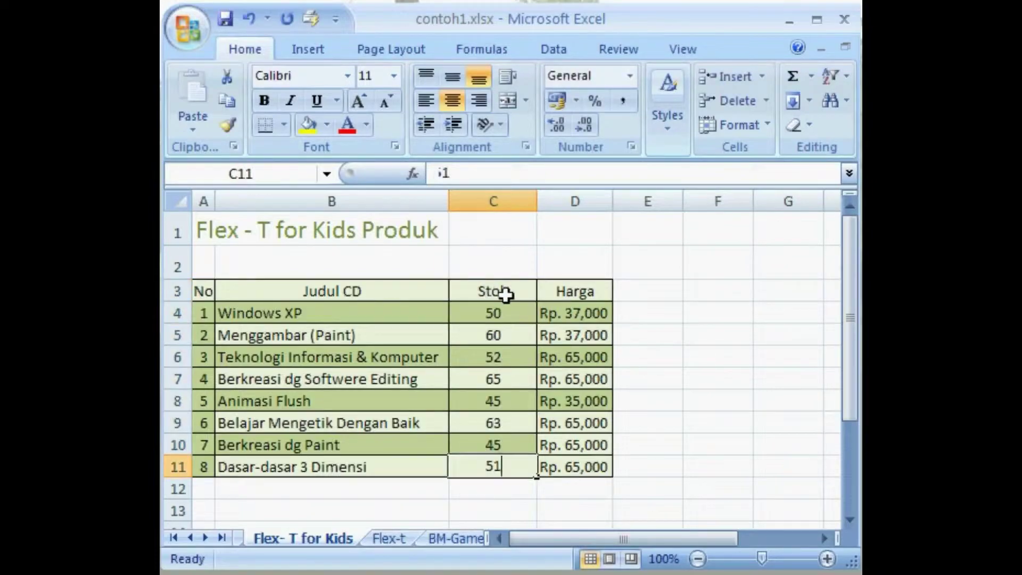
left_click(646, 290)
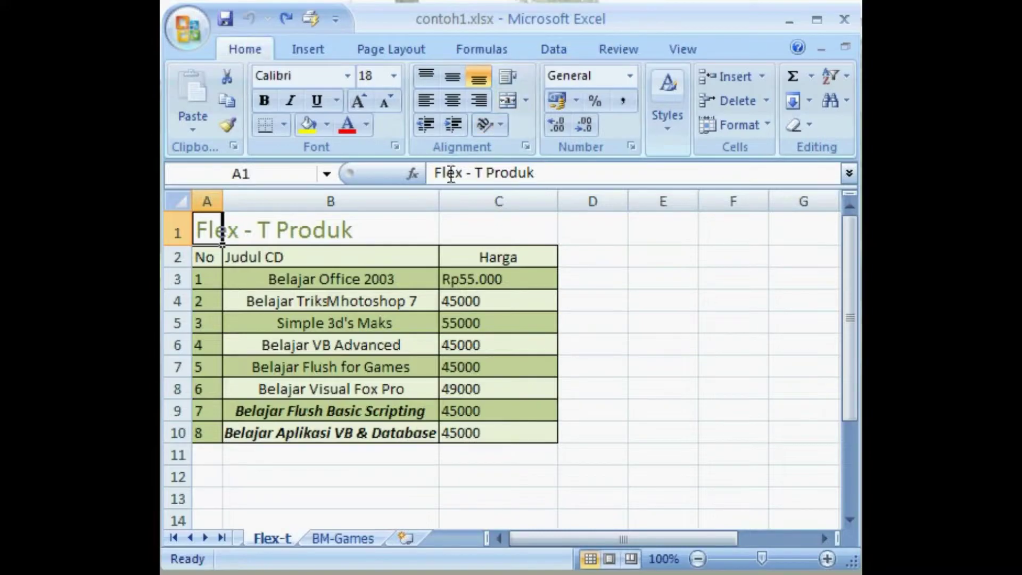
Try left, centered and right alignment on the title in B3 of the Flex-t sheet, and return it to centered.
left_click(372, 276)
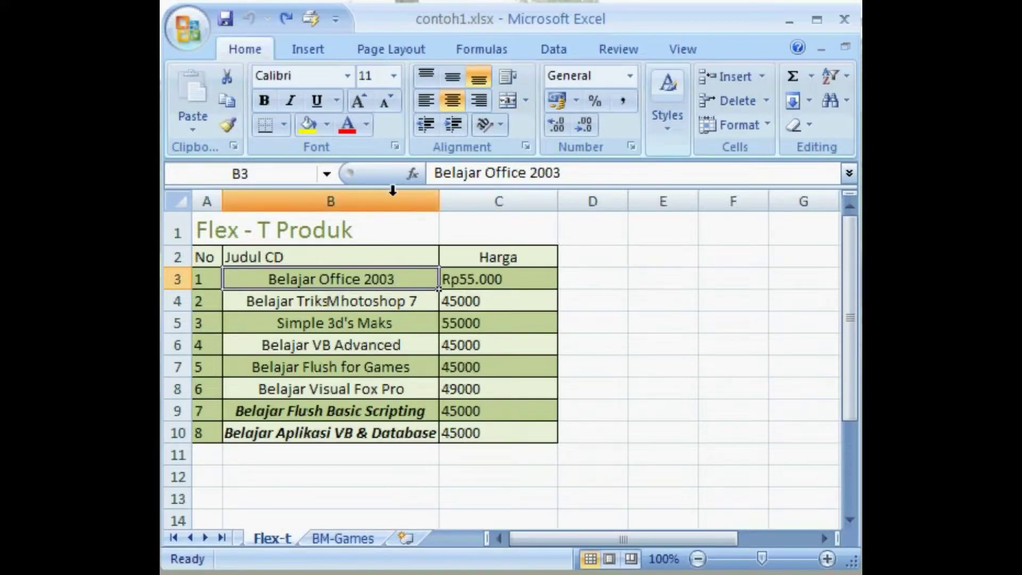
left_click(417, 103)
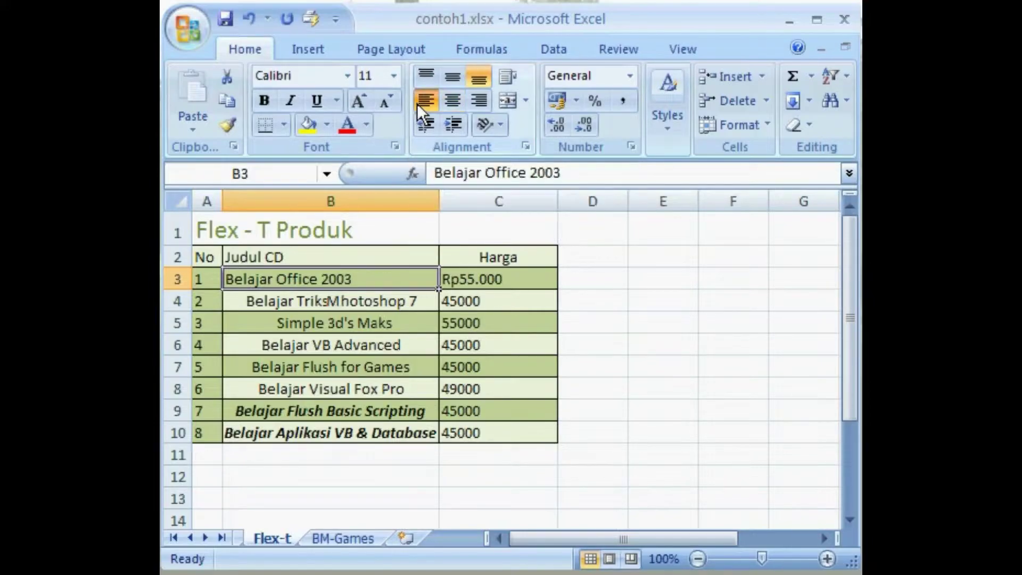
left_click(459, 103)
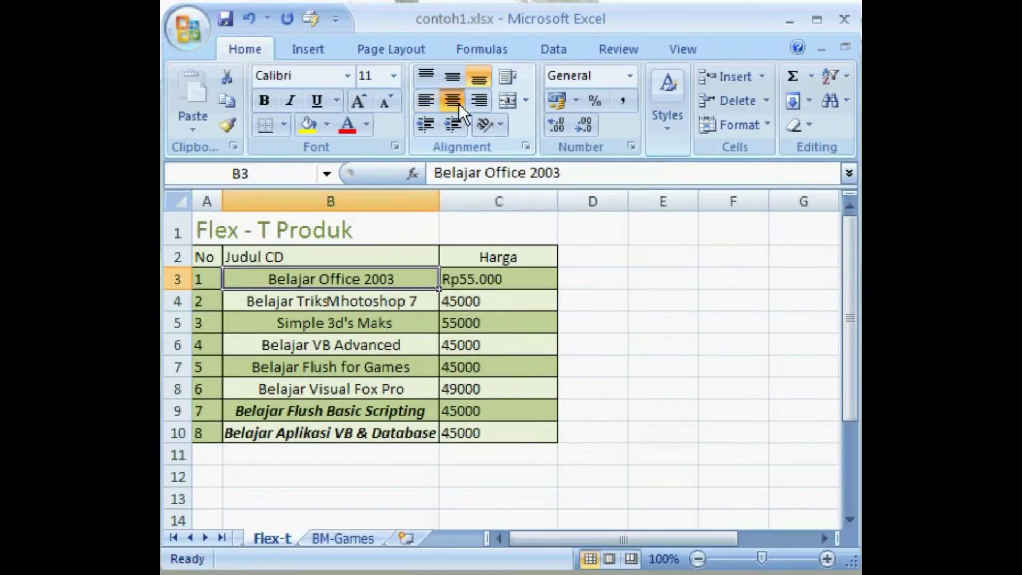
left_click(487, 104)
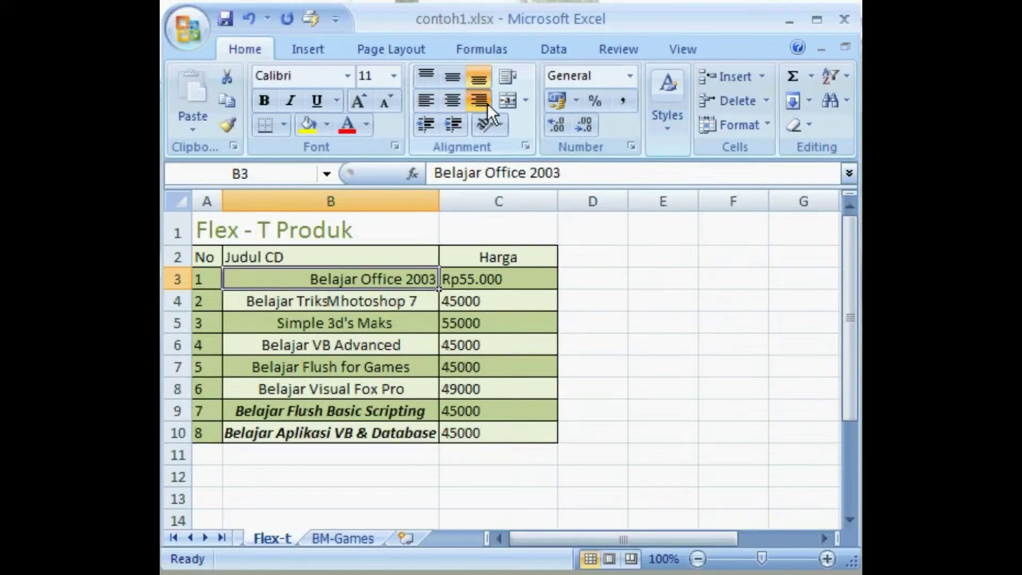
left_click(459, 103)
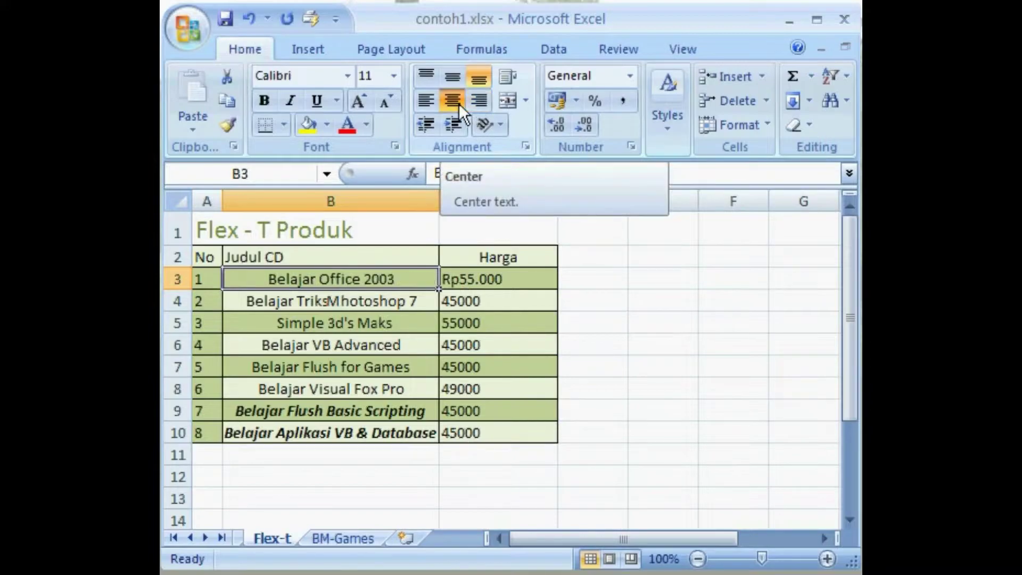
Center the No, Judul CD and Harga headings in row 2 and the product numbers in A3:A10.
left_click(209, 257)
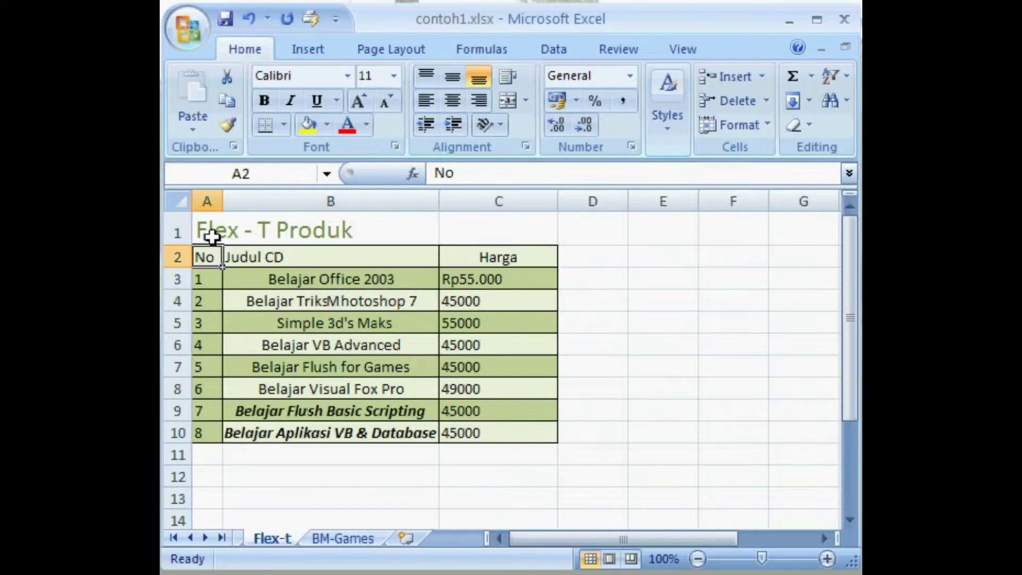
left_click(458, 99)
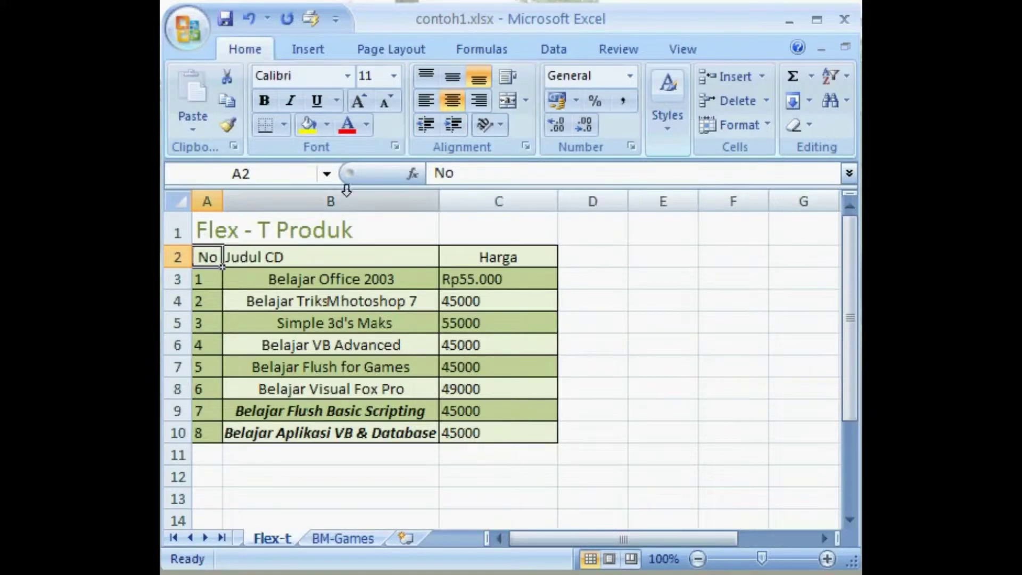
left_click_drag(211, 280, 212, 426)
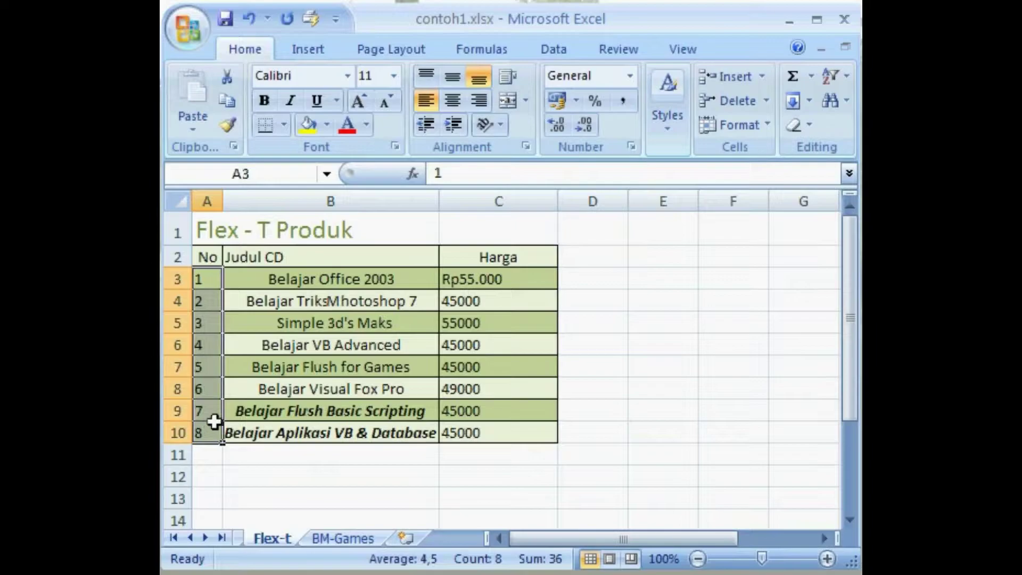
left_click(455, 94)
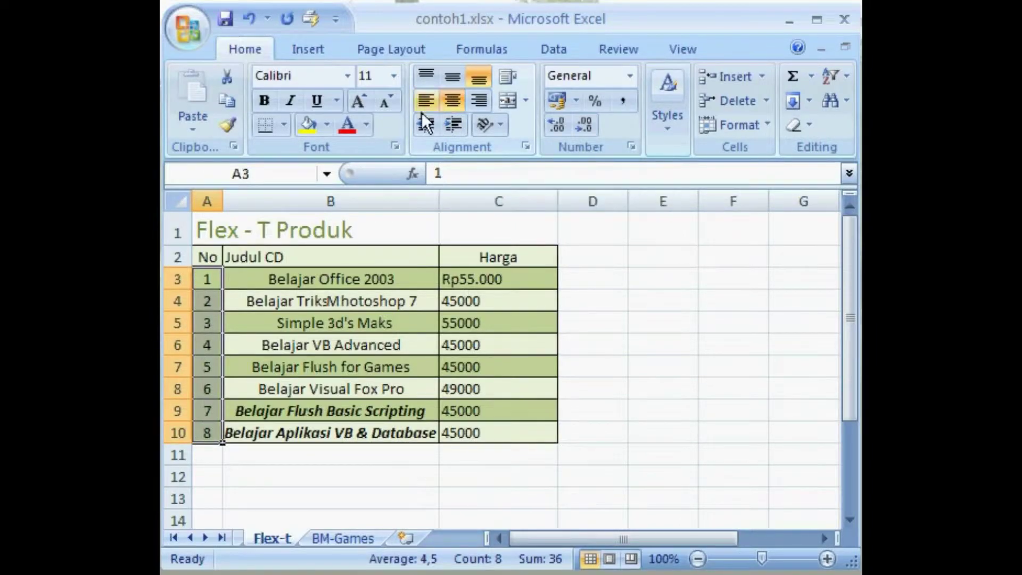
left_click_drag(251, 257, 464, 256)
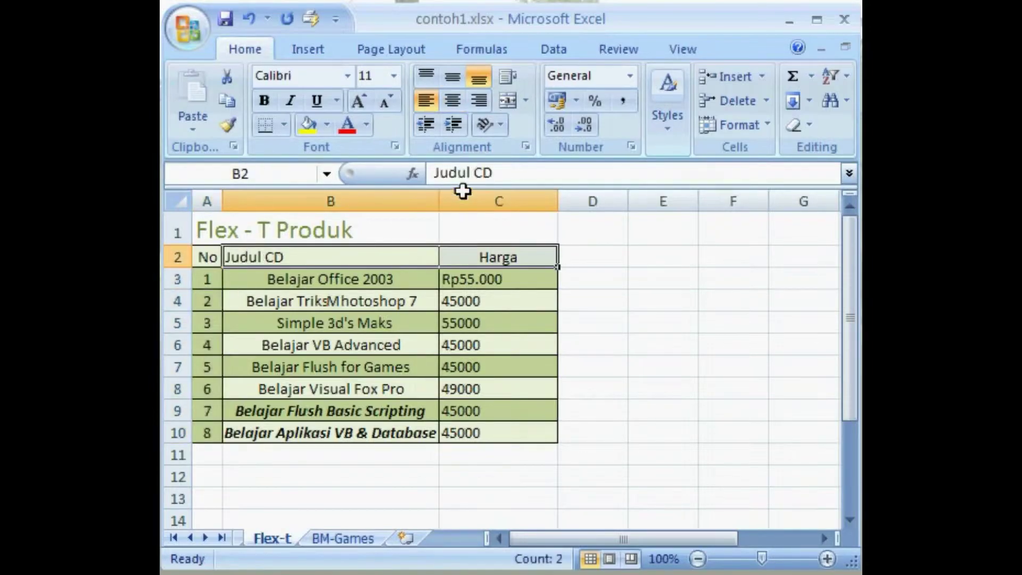
left_click(459, 98)
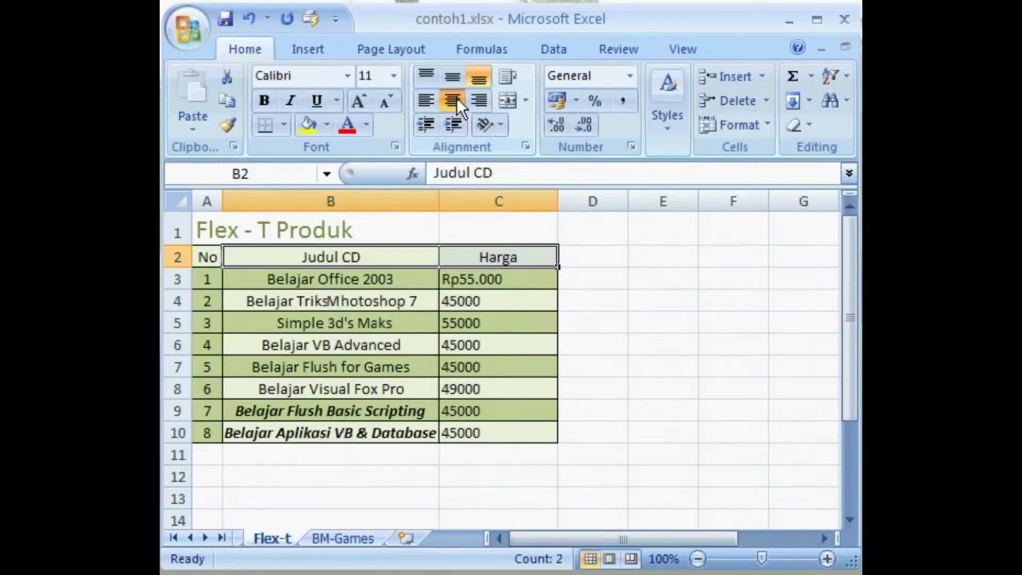
Left-align the CD titles in B3:B10.
left_click(371, 284)
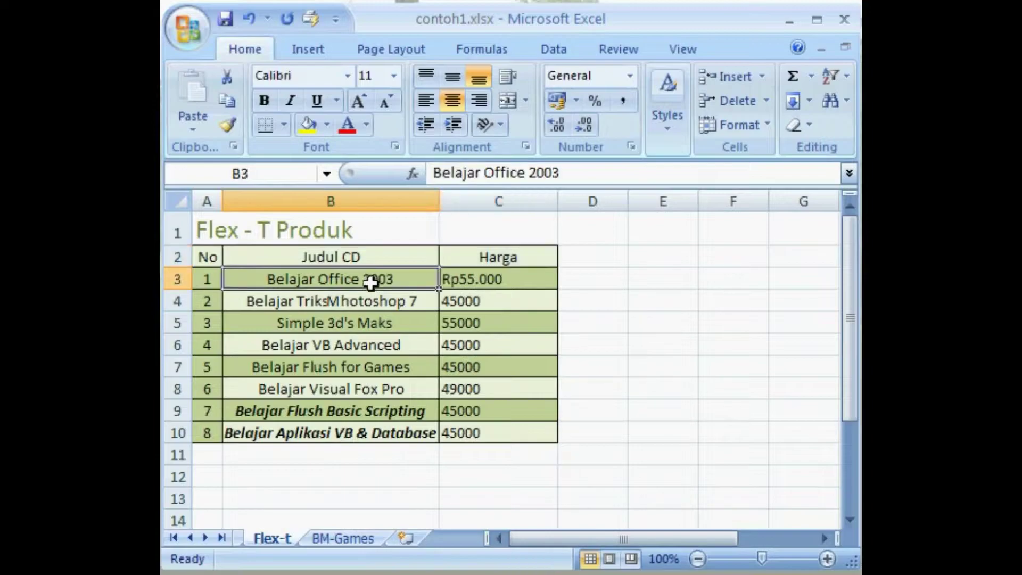
left_click_drag(370, 283, 422, 432)
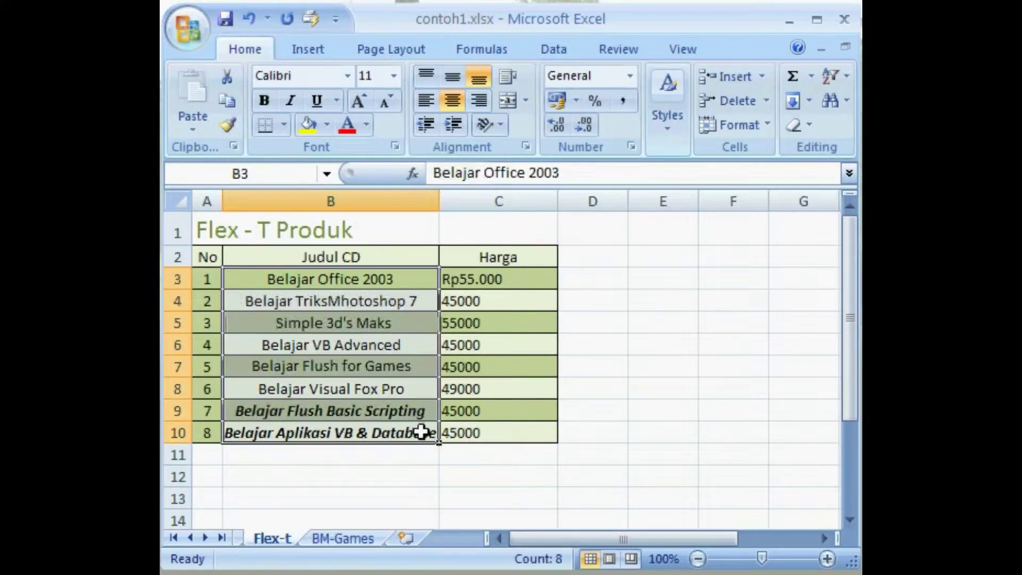
left_click(425, 101)
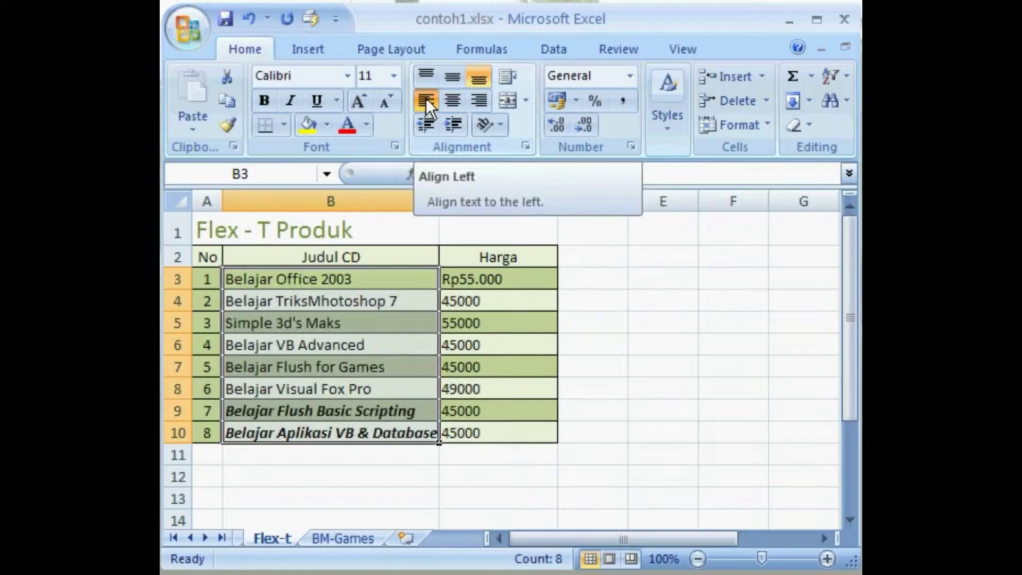
Right-align the prices in C3:C10 and narrow the Harga column to fit them more closely.
left_click(465, 280)
left_click_drag(465, 279, 465, 432)
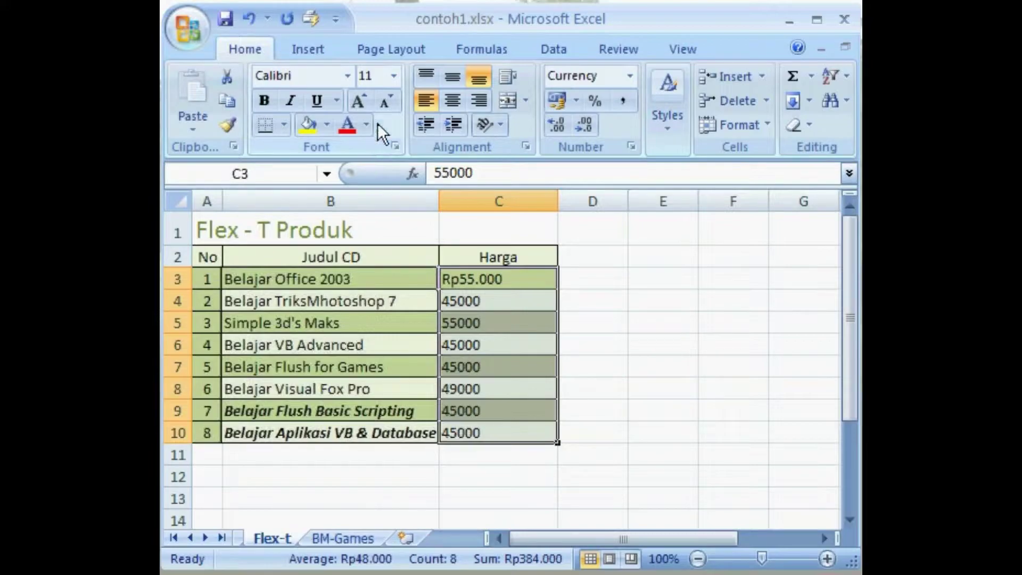
left_click(478, 100)
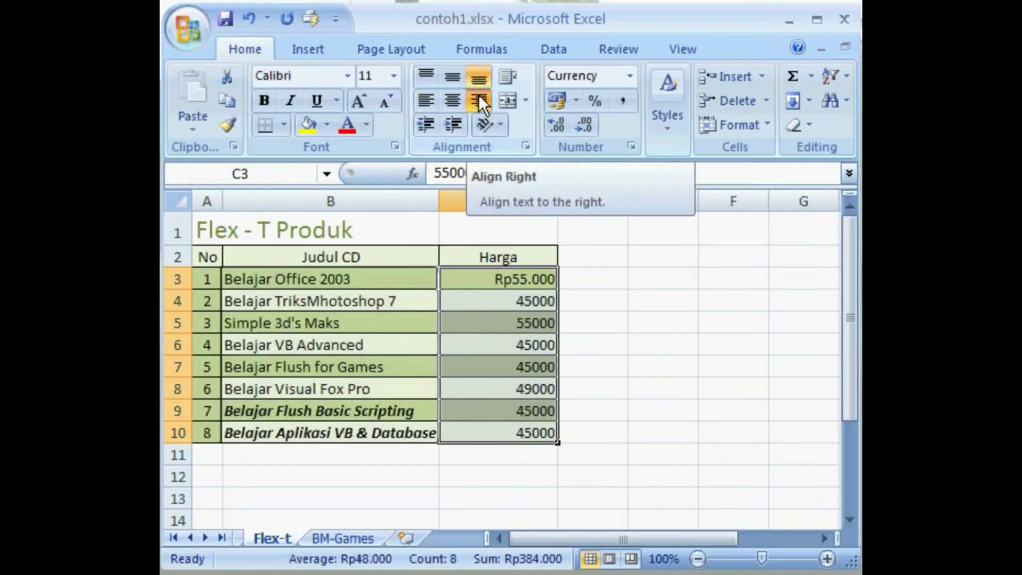
left_click_drag(558, 201, 524, 201)
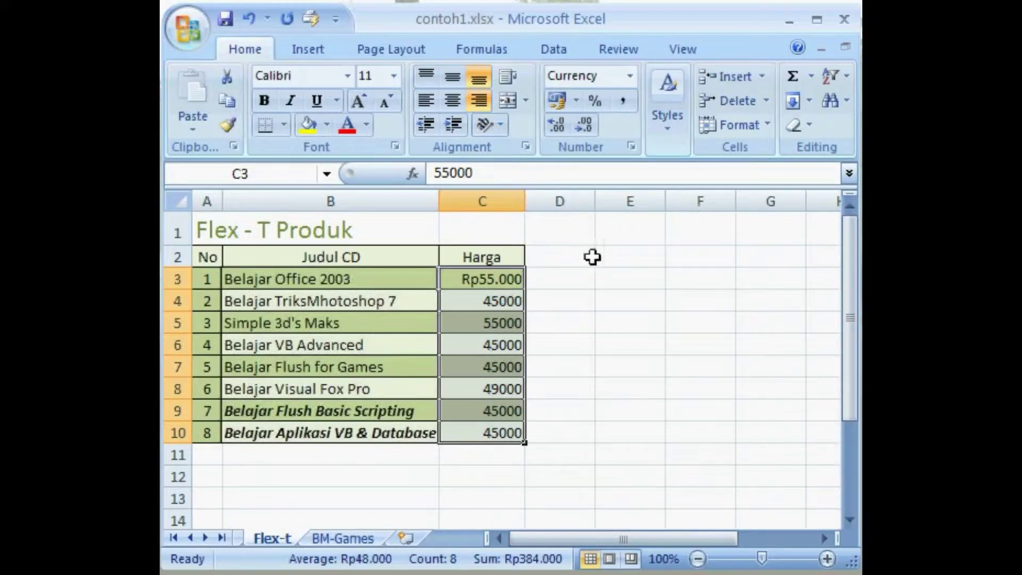
left_click(611, 256)
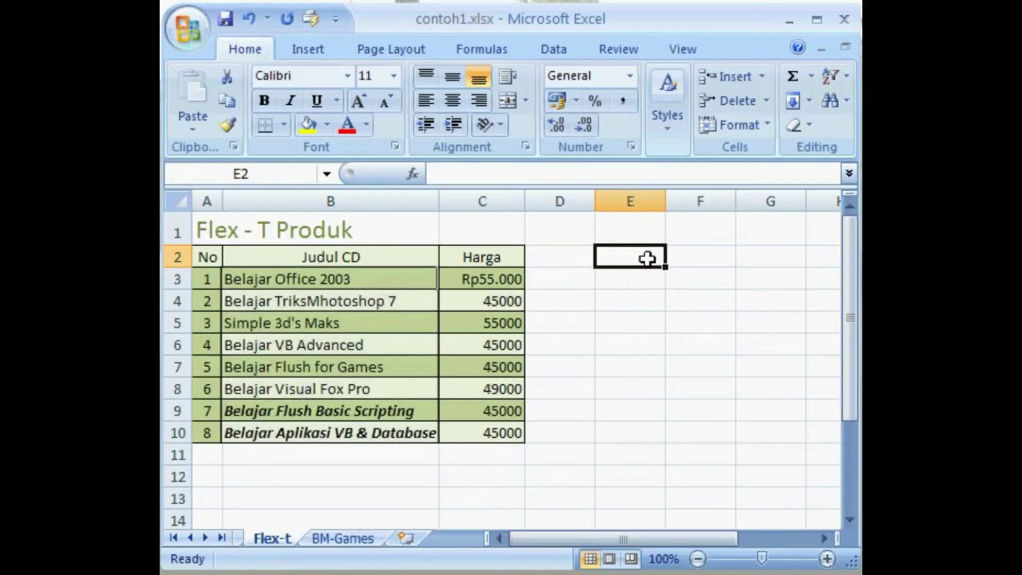
Inspect the number format of each price cell from C3 to C10.
left_click(510, 284)
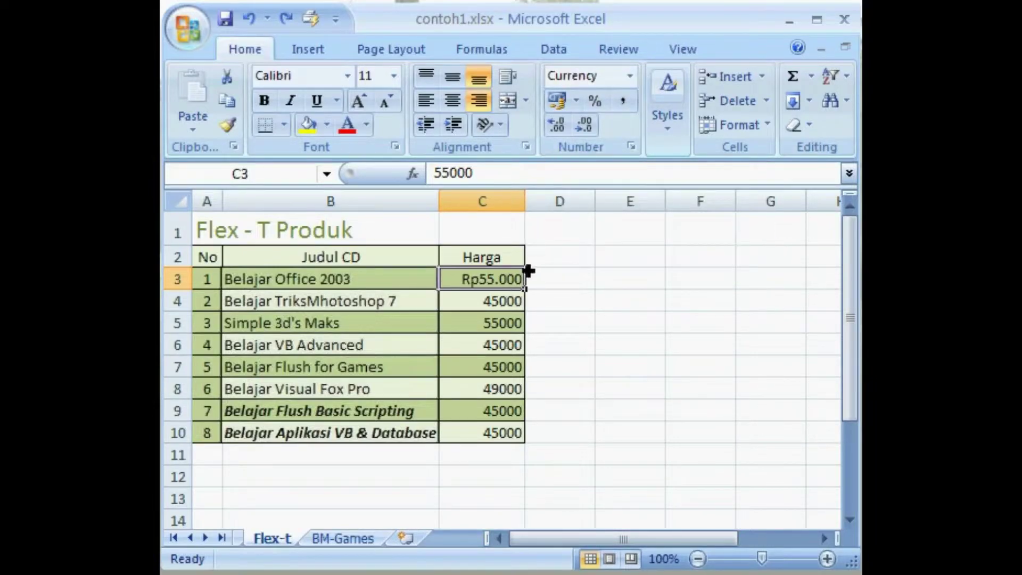
left_click(508, 299)
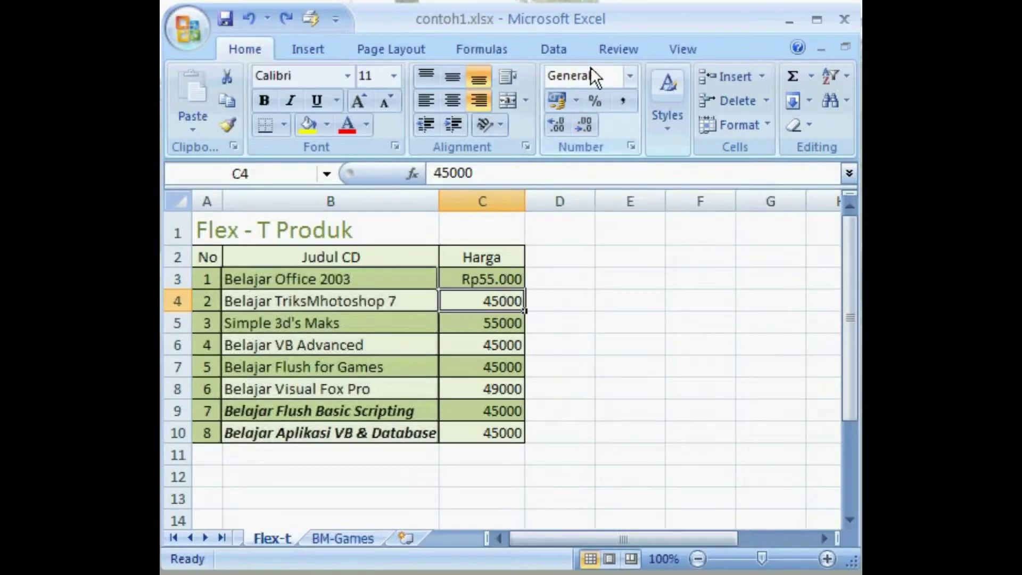
left_click(508, 319)
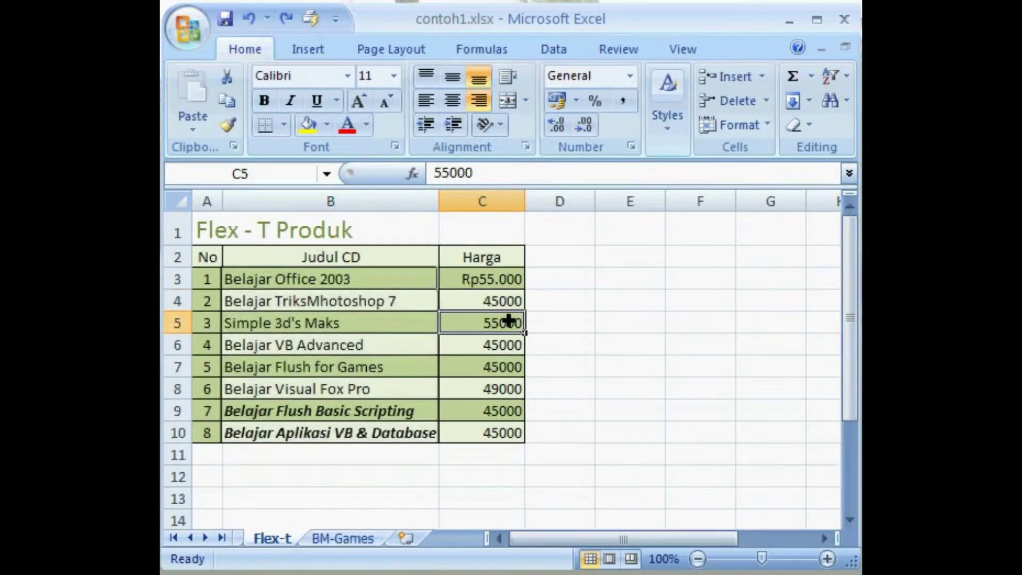
left_click(506, 347)
left_click(505, 367)
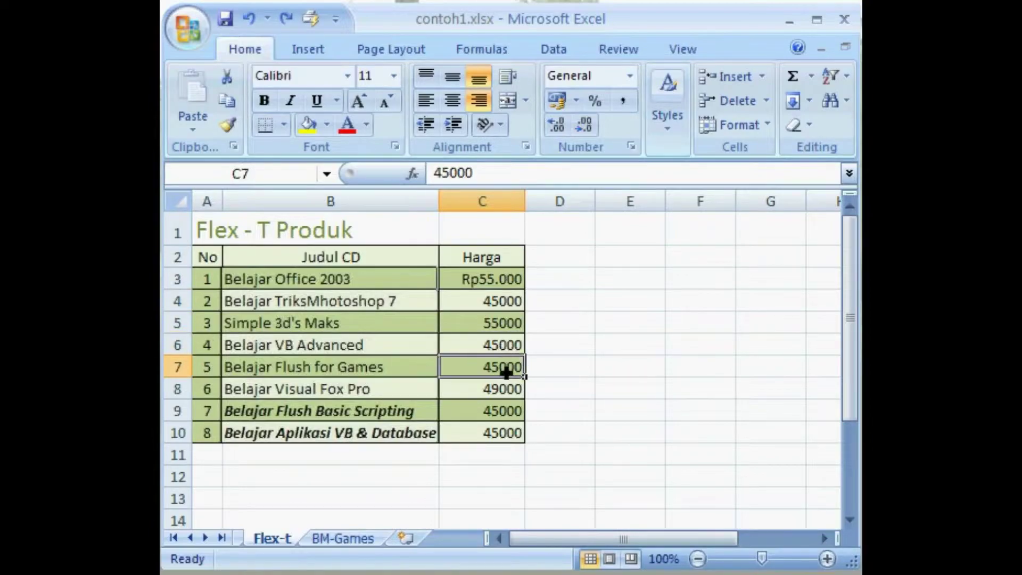
left_click(505, 388)
left_click(503, 410)
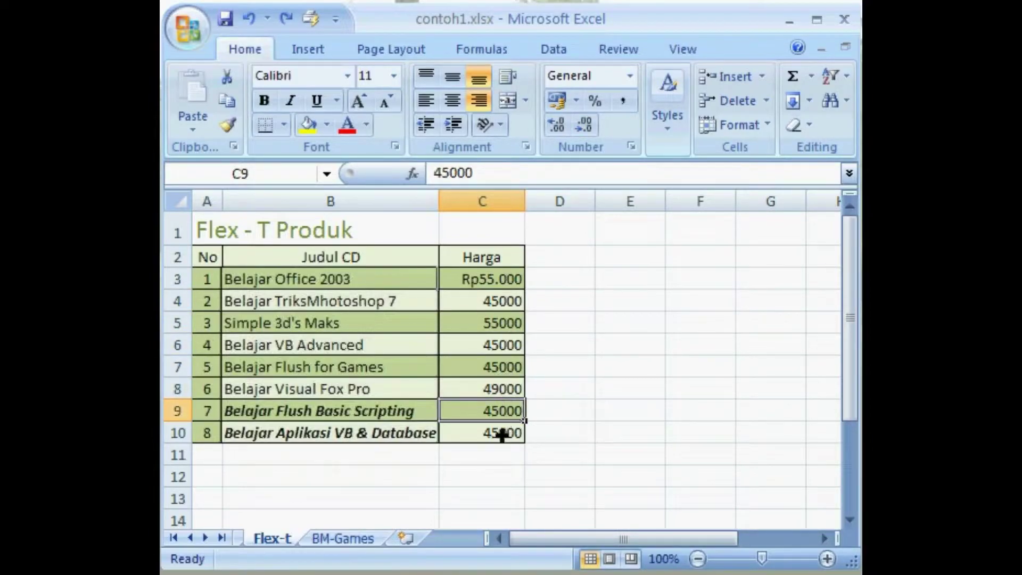
left_click(502, 435)
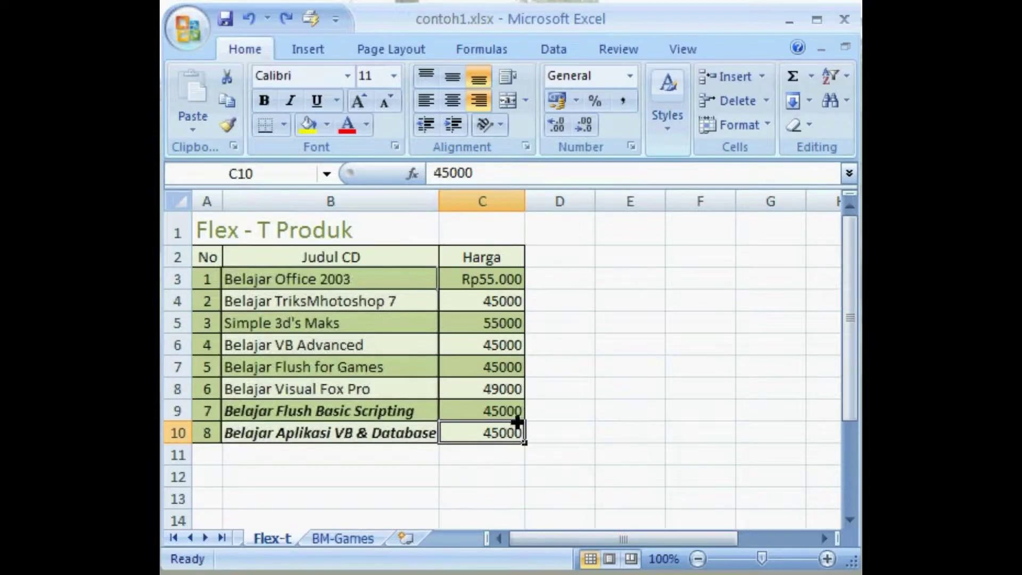
Copy the formatting of the price in C3 onto C4:C10 with Format Painter.
left_click(451, 282)
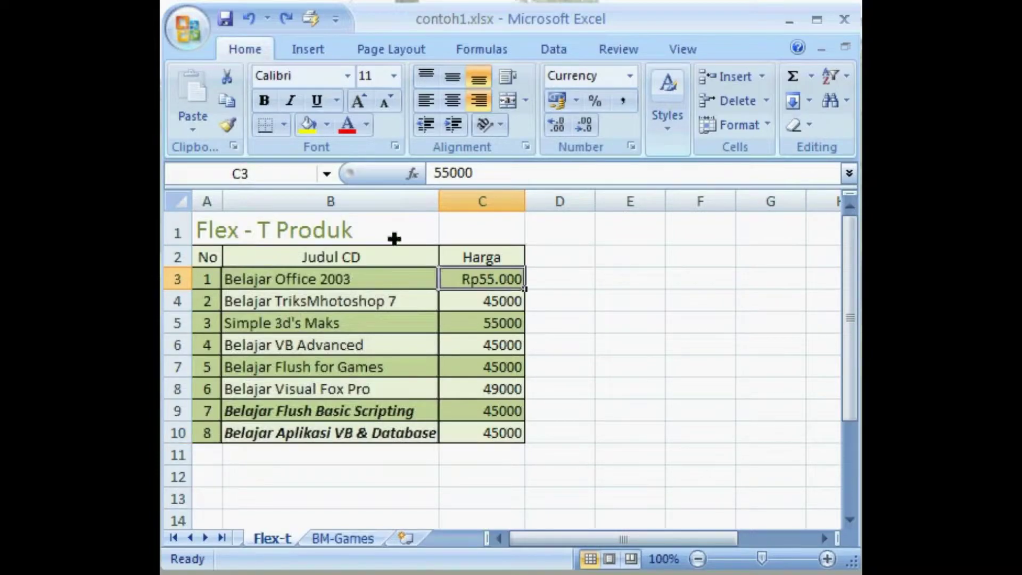
left_click(234, 126)
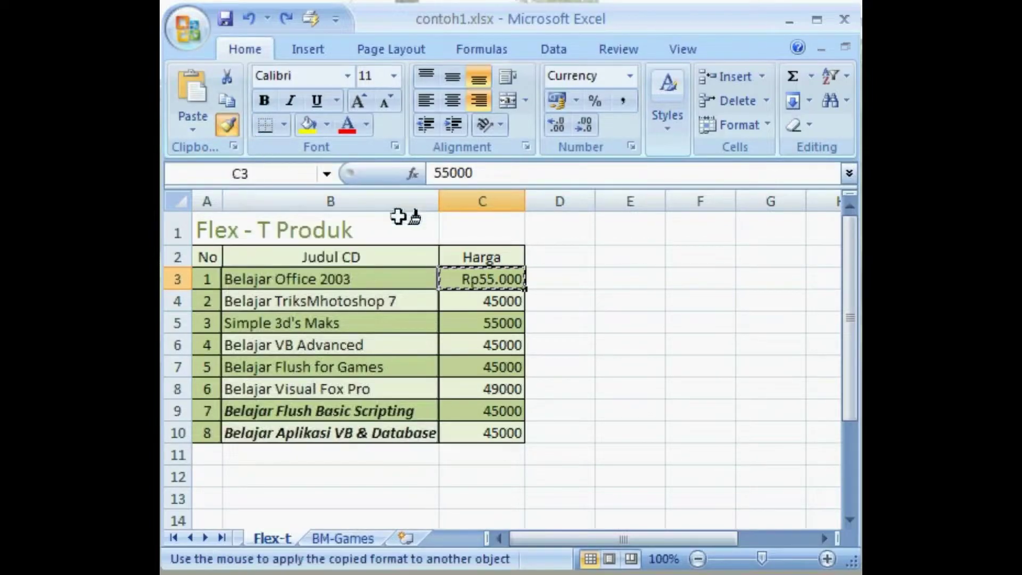
left_click_drag(448, 300, 449, 424)
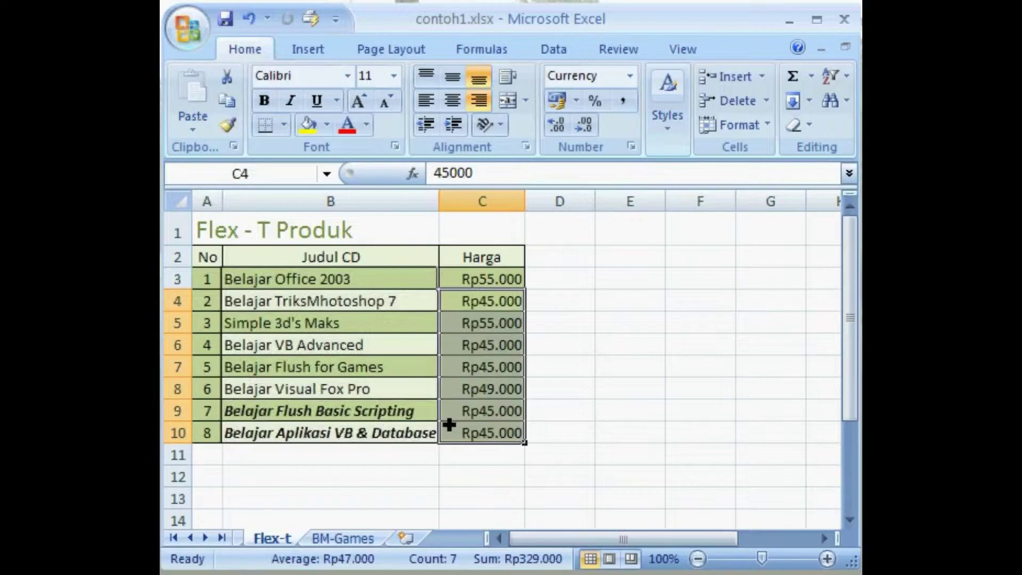
Check the number format now applied to each price from C4 to C10.
left_click(497, 300)
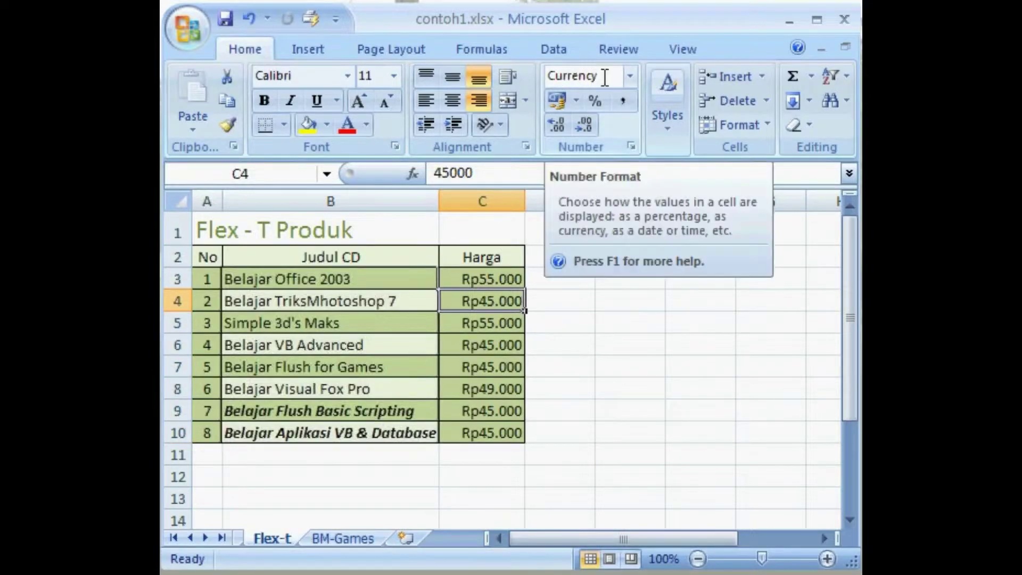
left_click(513, 322)
left_click(512, 345)
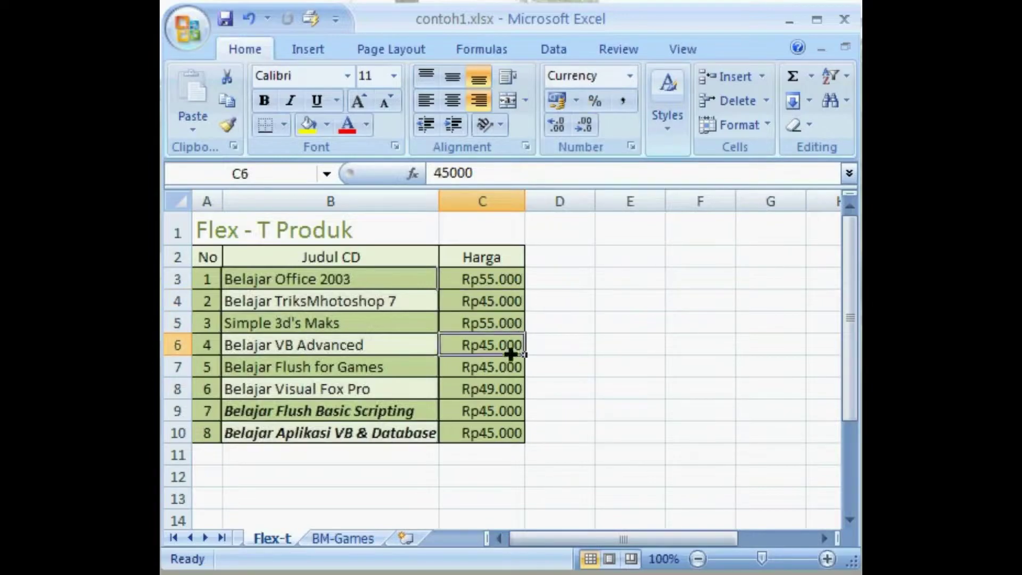
left_click(510, 367)
left_click(508, 388)
left_click(511, 410)
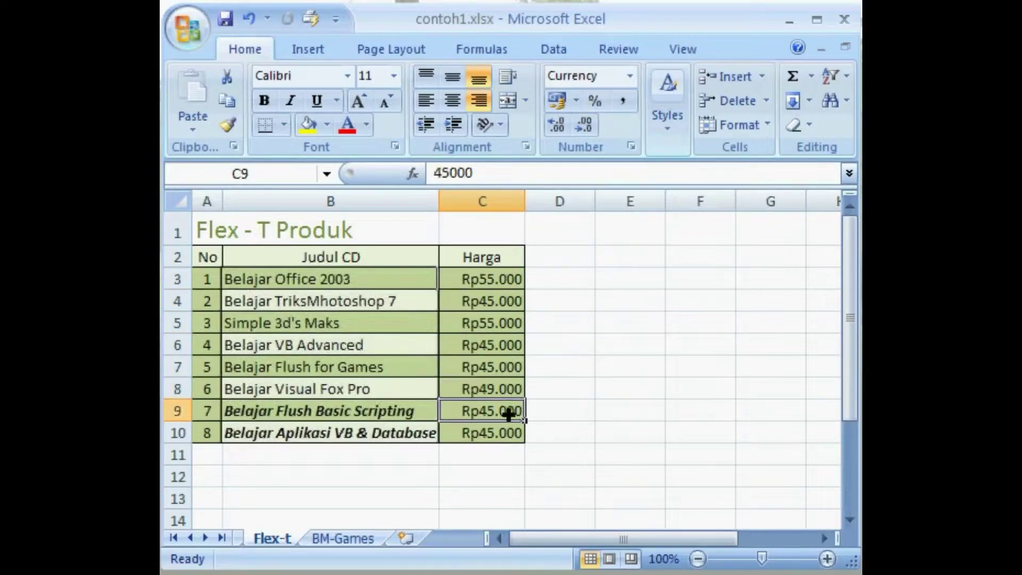
left_click(509, 434)
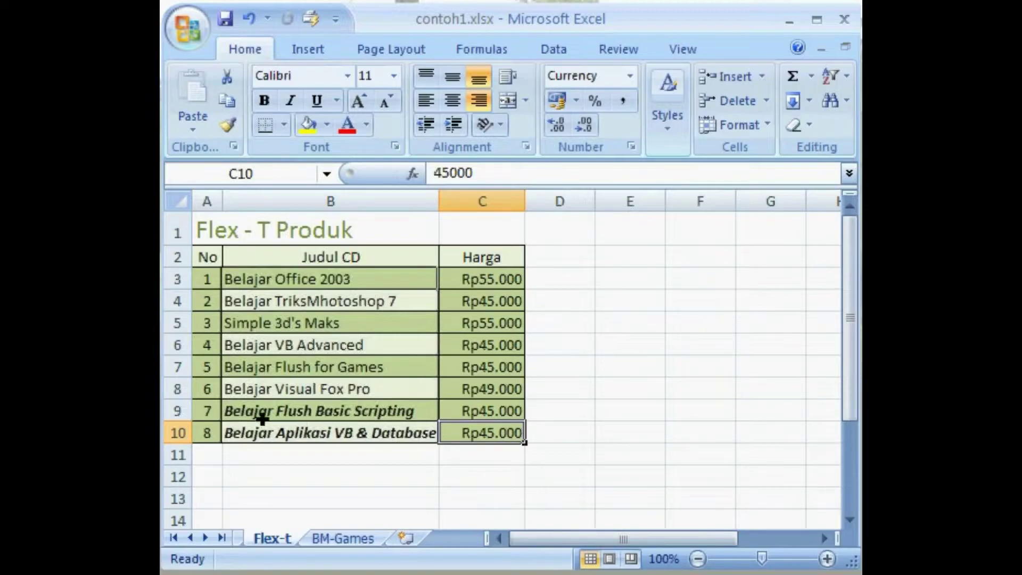
Copy the bold italic formatting of the CD titles in B9:B10 onto B3:B8 with Format Painter.
left_click(236, 408)
left_click_drag(236, 409, 231, 424)
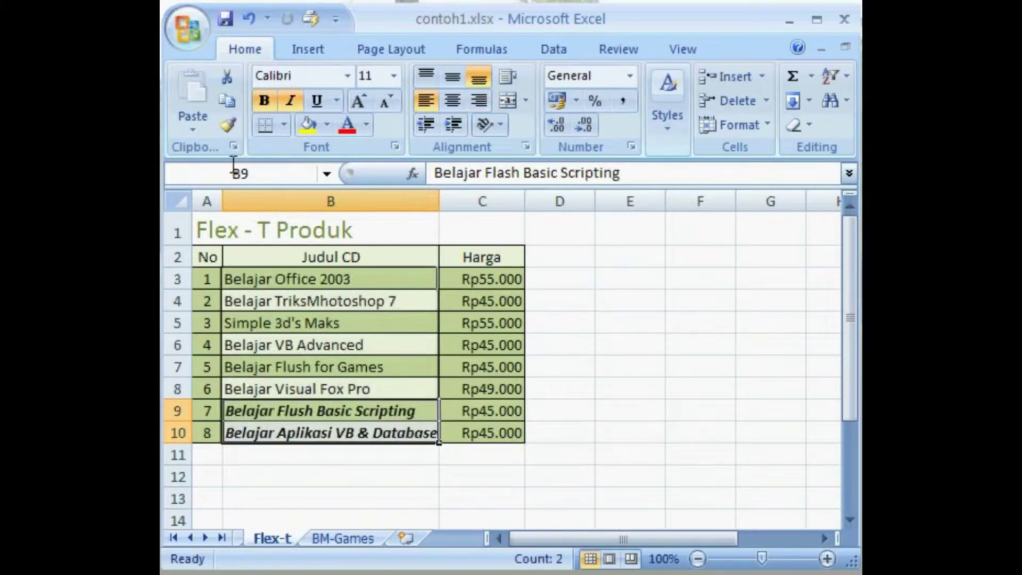
left_click(230, 125)
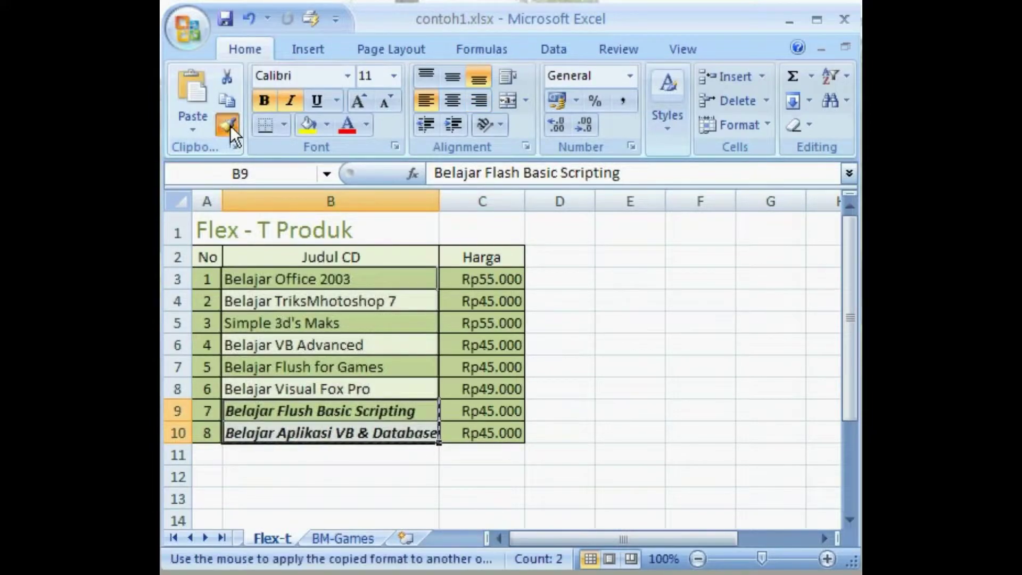
left_click_drag(232, 279, 232, 386)
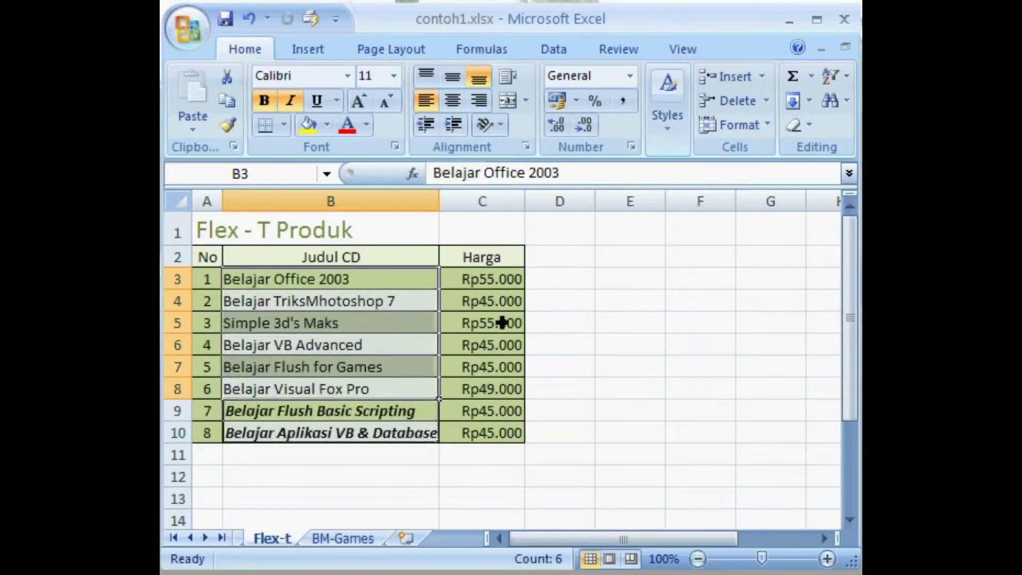
left_click(627, 285)
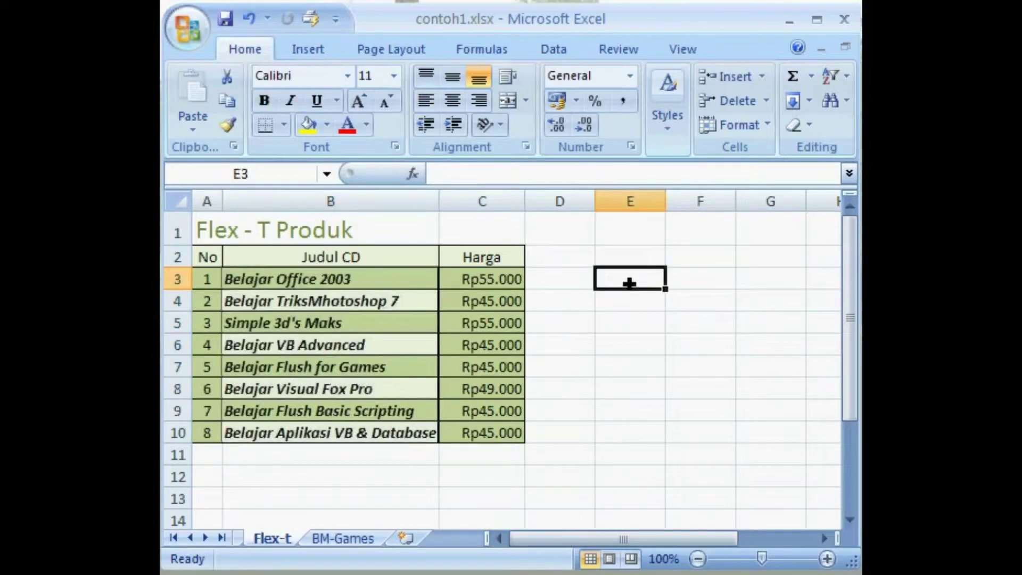
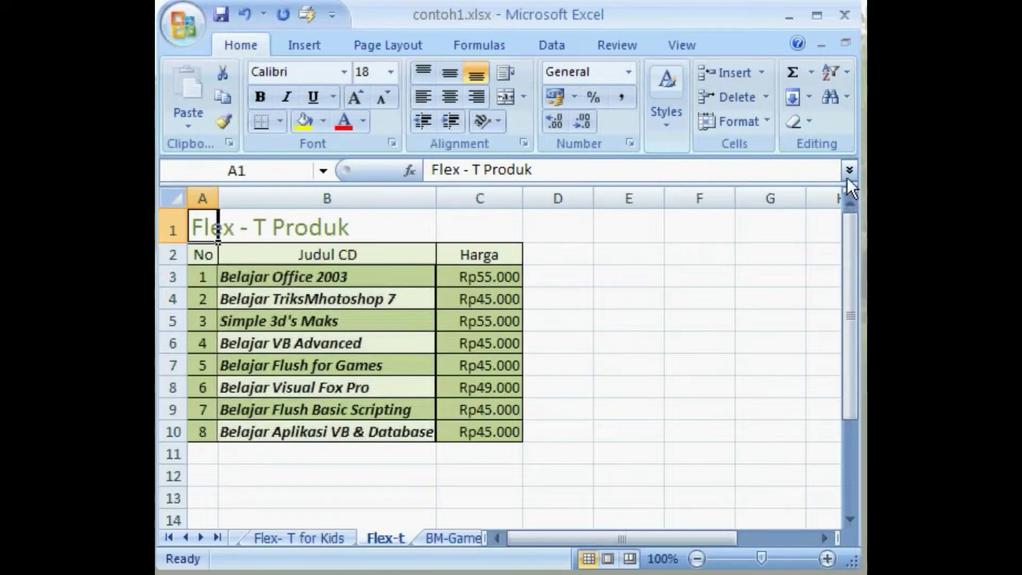
Search the Flex-t sheet for VB and step through the matching cells, keeping the search dialog clear of the table.
left_click(844, 101)
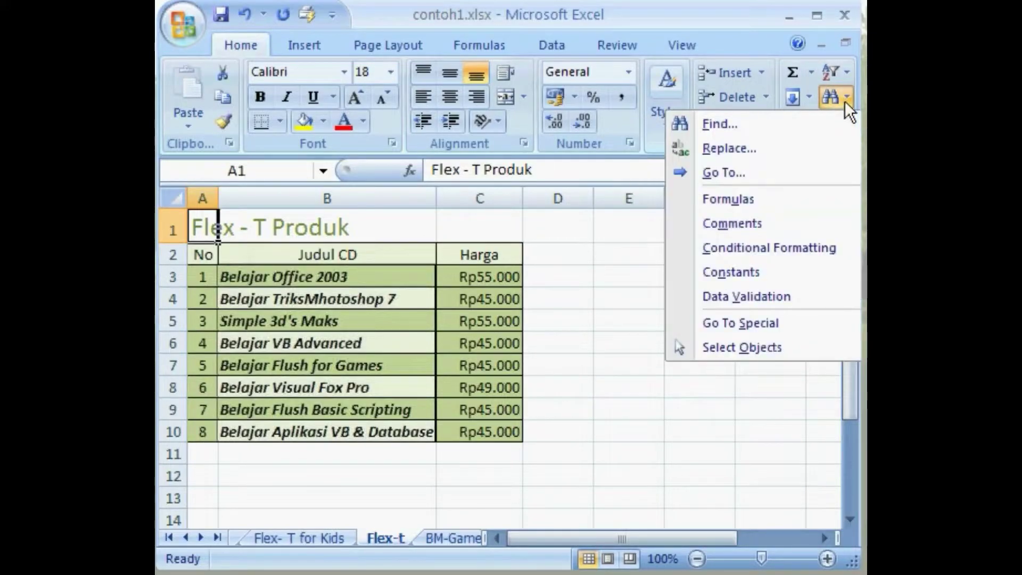
left_click(809, 126)
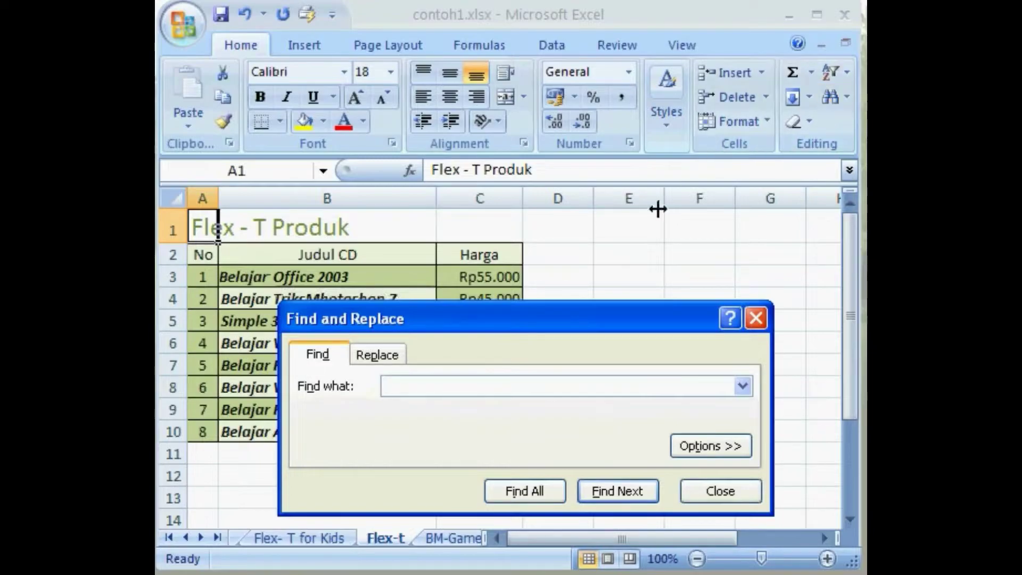
left_click_drag(592, 313, 585, 22)
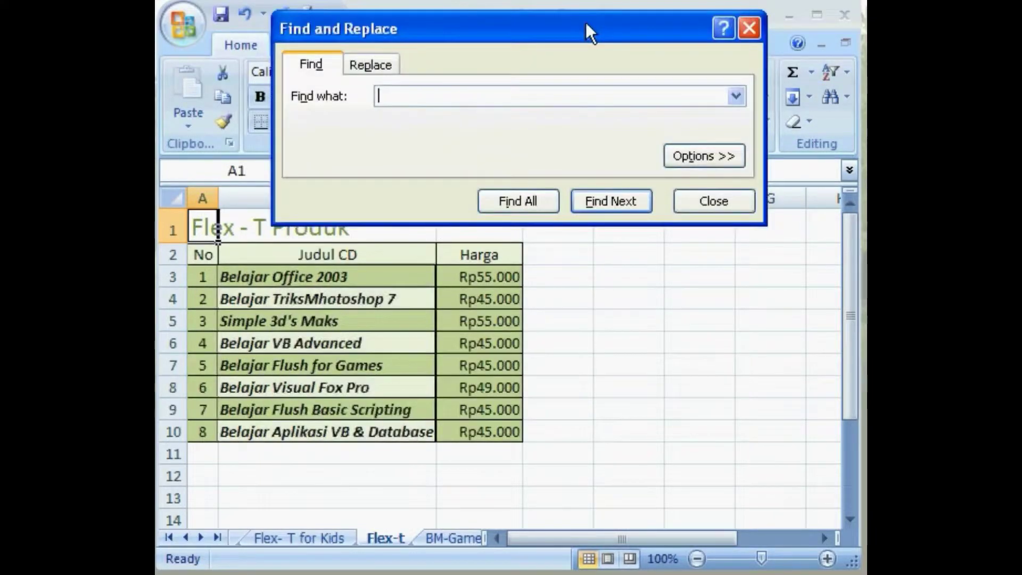
type("VB")
left_click(638, 206)
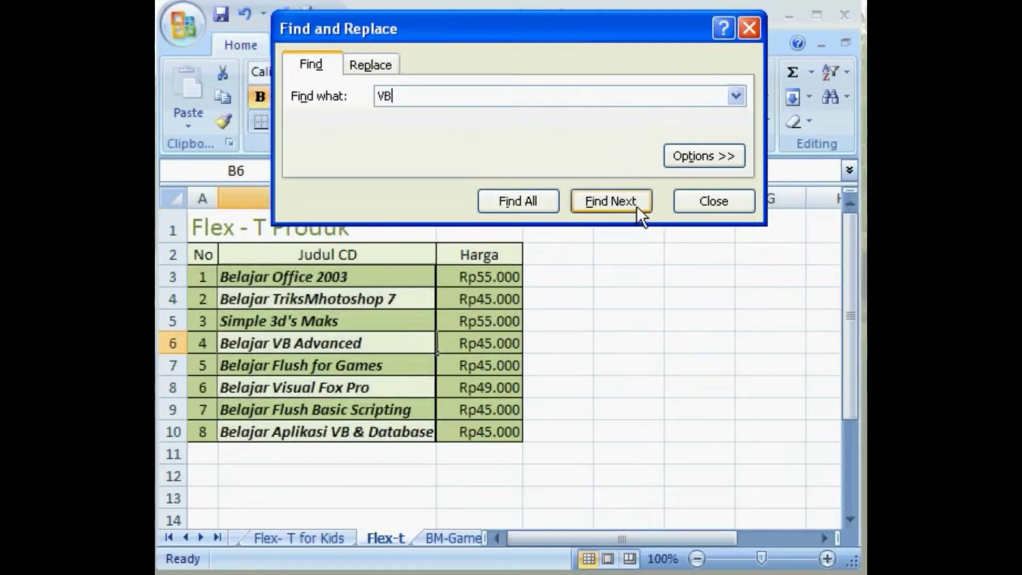
left_click(626, 205)
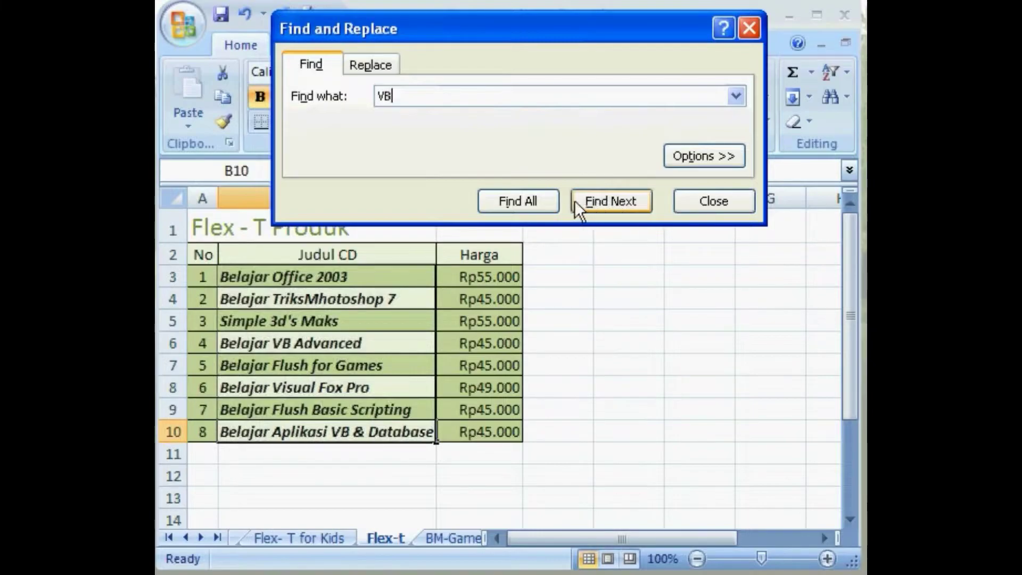
List all cells containing VB and jump to the matches in B6 and B10, ending on B6.
left_click(544, 198)
left_click(538, 248)
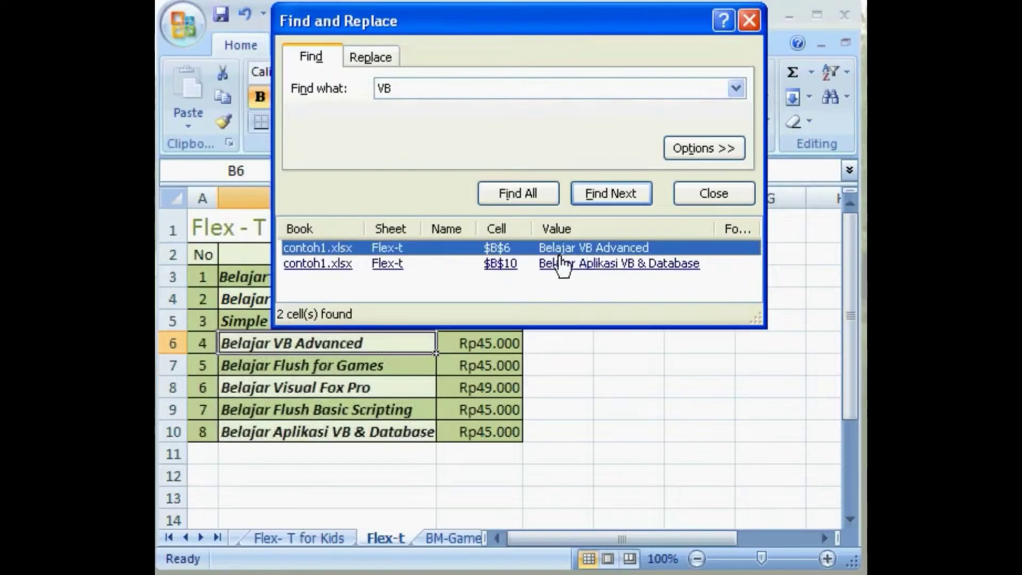
left_click(324, 264)
left_click(323, 249)
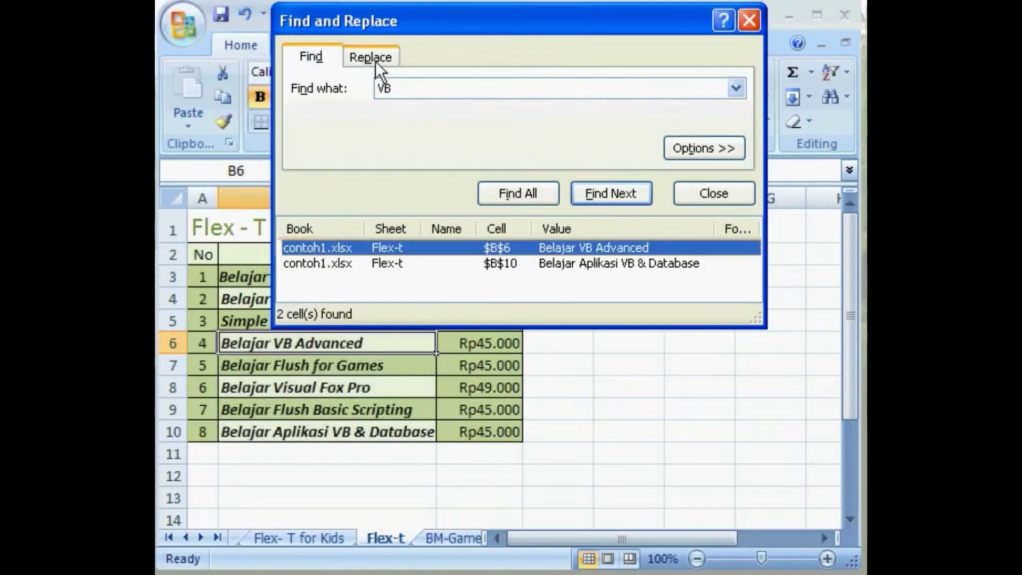
Replace VB with Visual Basic in B6 and all remaining matches, and widen the Judul CD column to show the full titles.
left_click(397, 59)
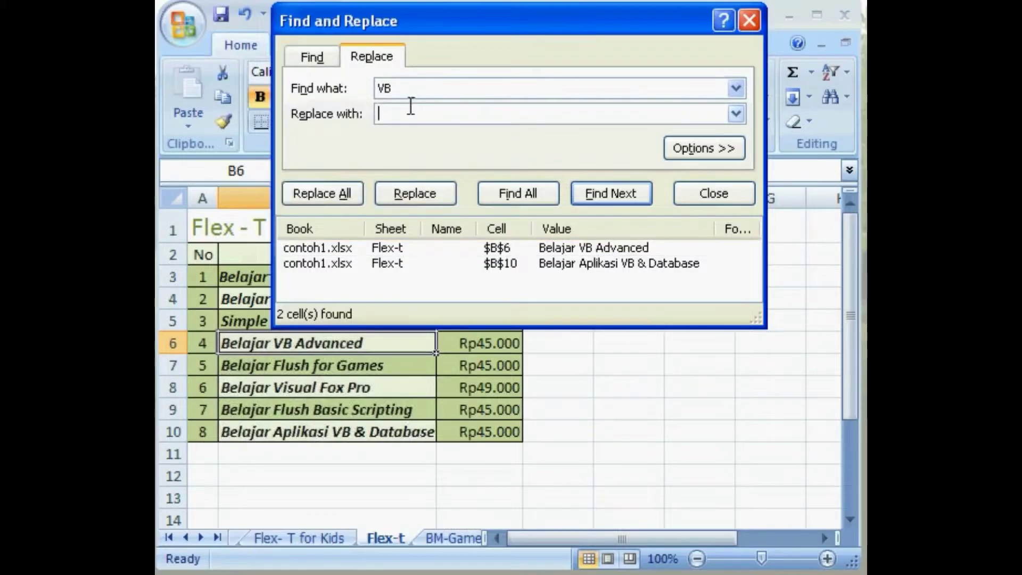
type("Visual Basic")
left_click(442, 199)
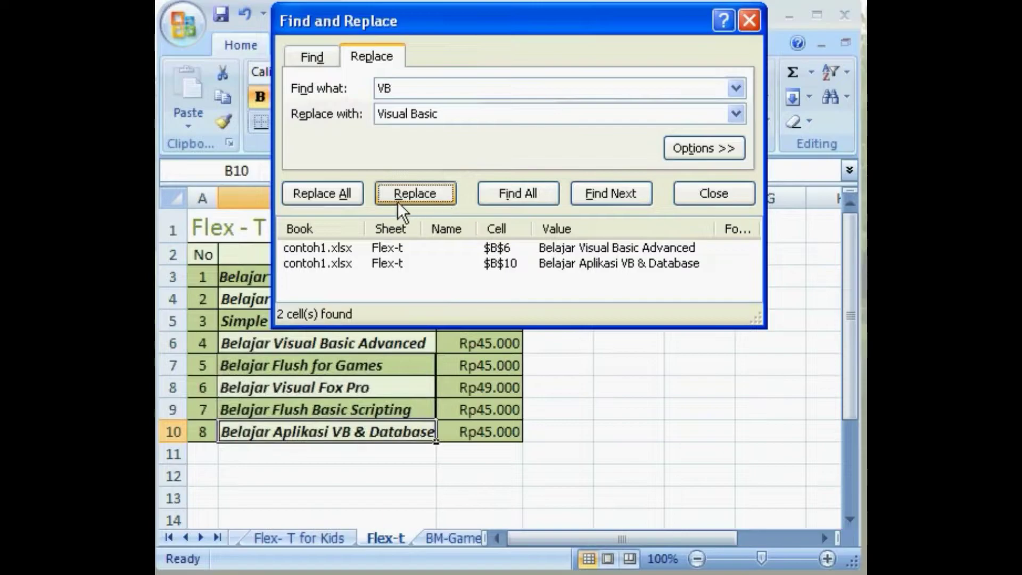
left_click(359, 198)
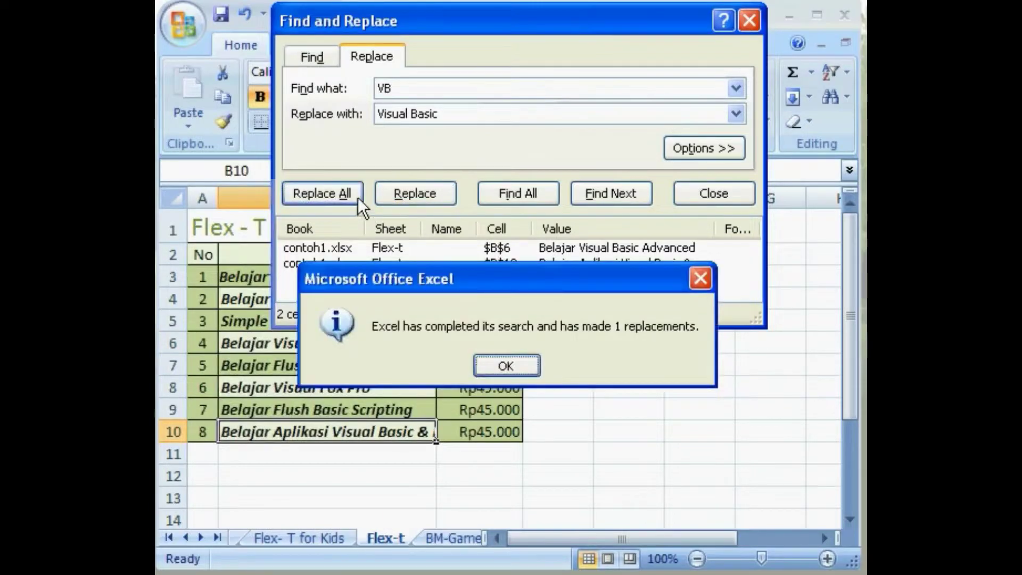
left_click(534, 372)
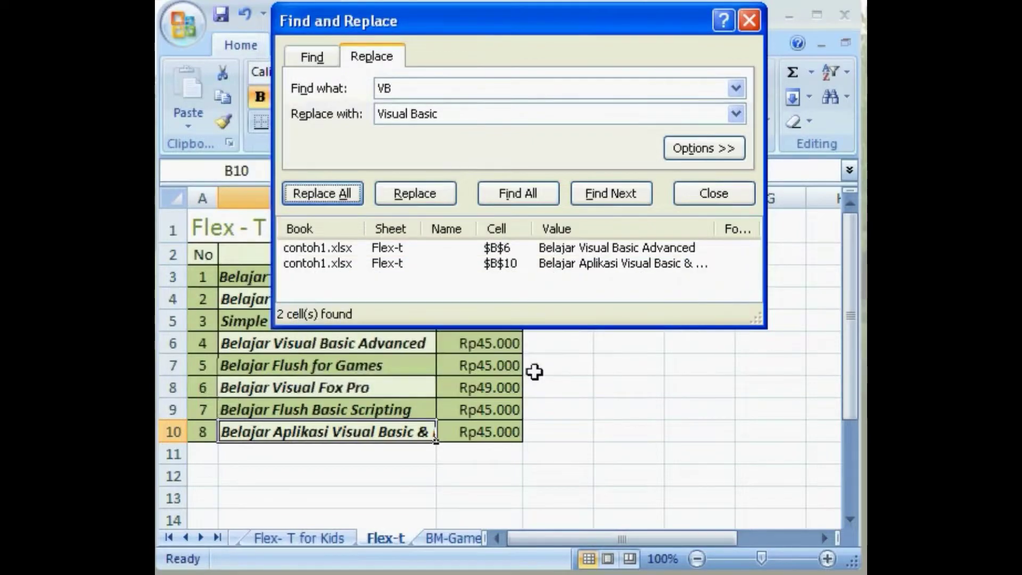
left_click(690, 212)
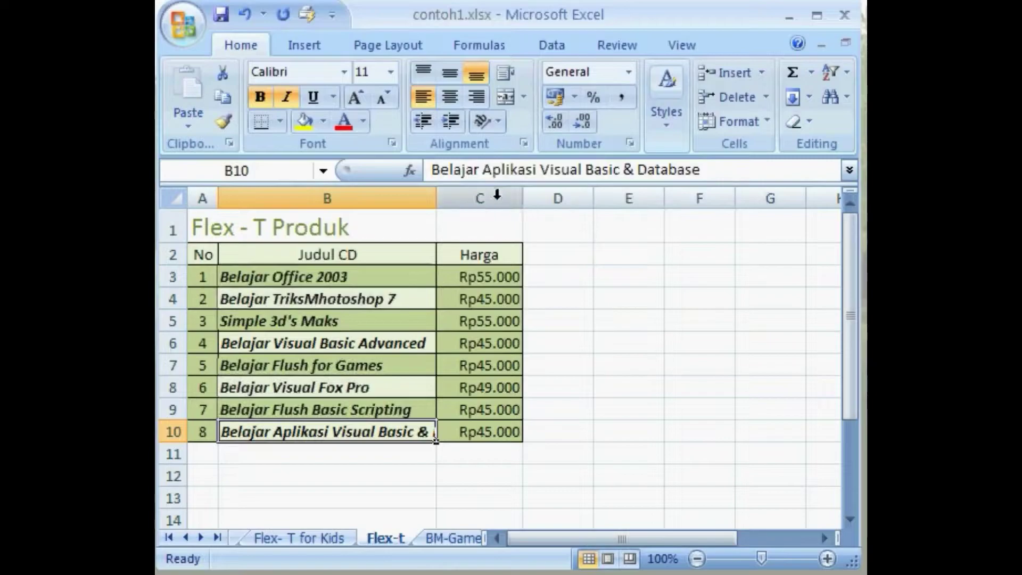
left_click_drag(436, 199, 557, 203)
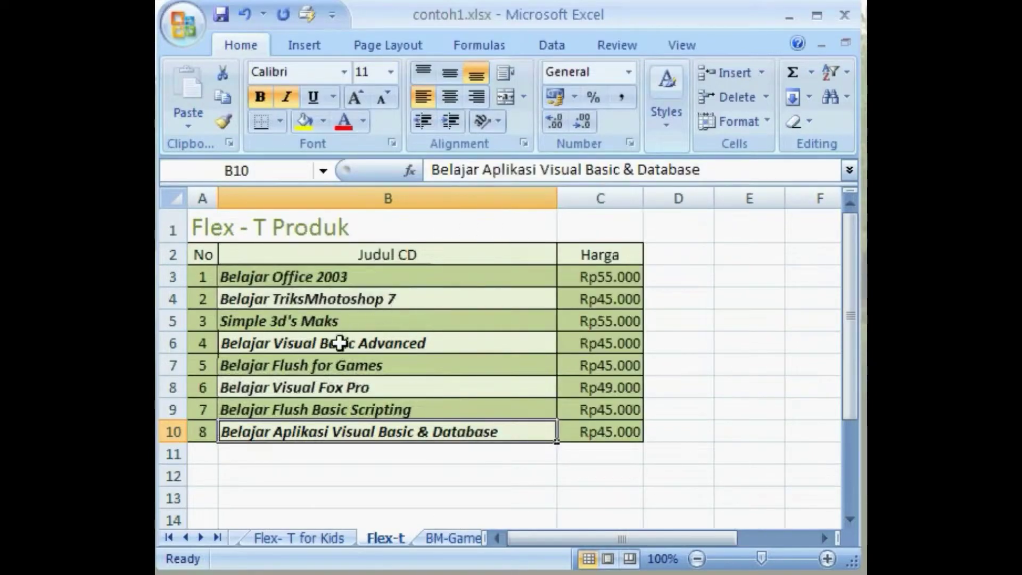
Select B6 and B10 in turn to check the replaced CD titles.
left_click(440, 347)
left_click(521, 435)
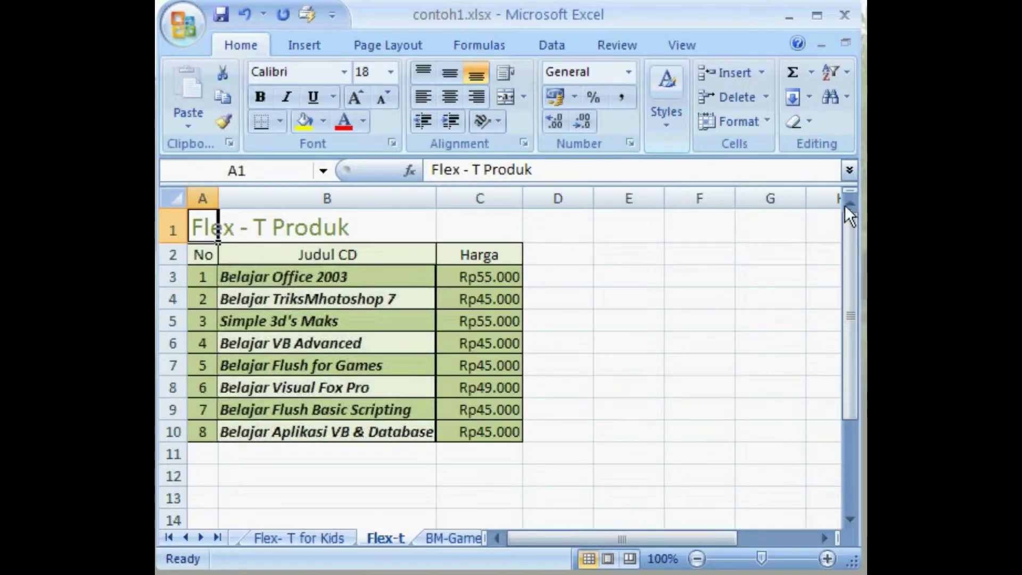
Search the Flex-t sheet for VB and step through the matching cells, with the search dialog moved clear of the table.
left_click(844, 100)
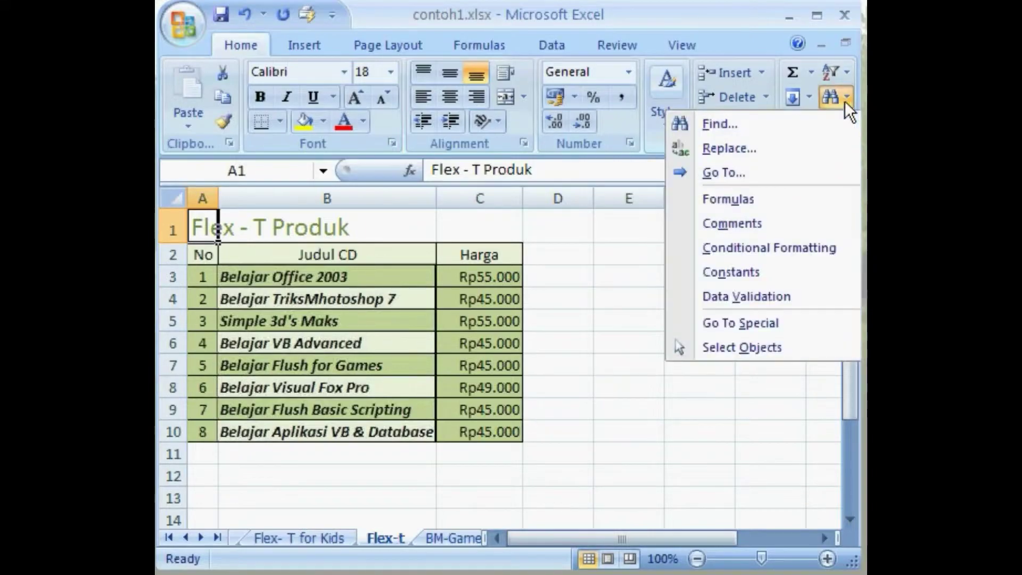
left_click(809, 126)
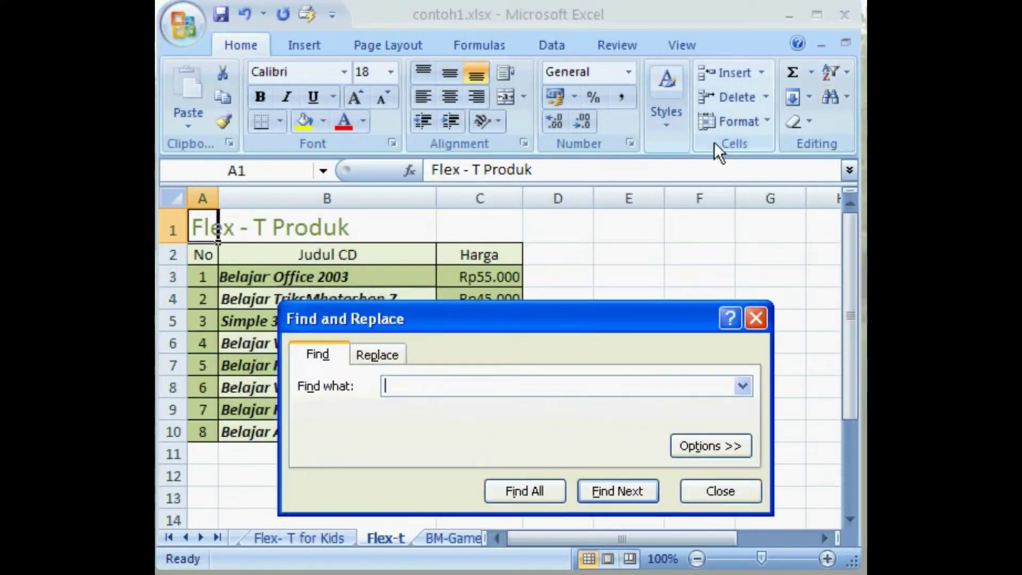
left_click_drag(593, 311, 585, 22)
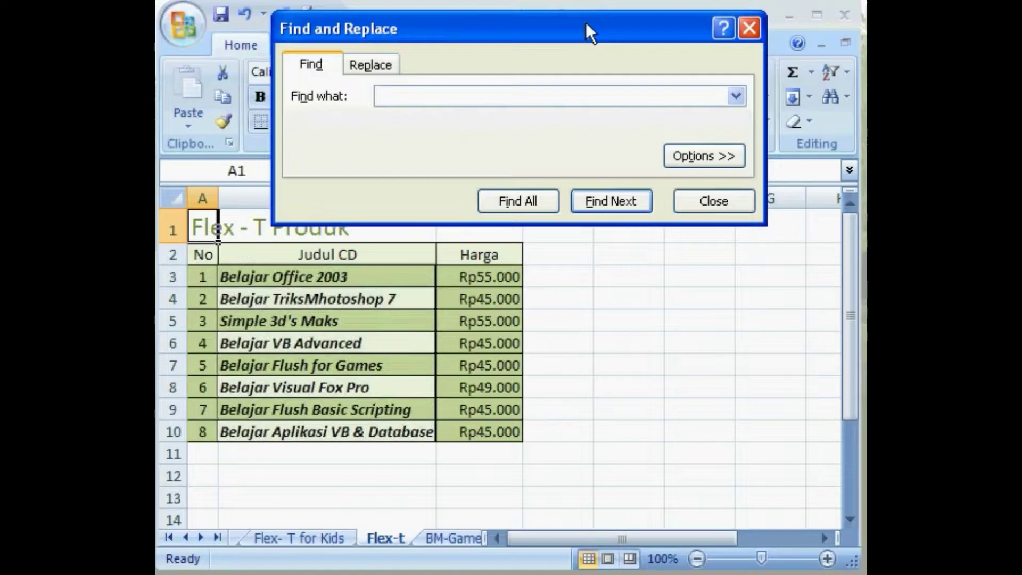
type("VB")
left_click(638, 206)
left_click(626, 204)
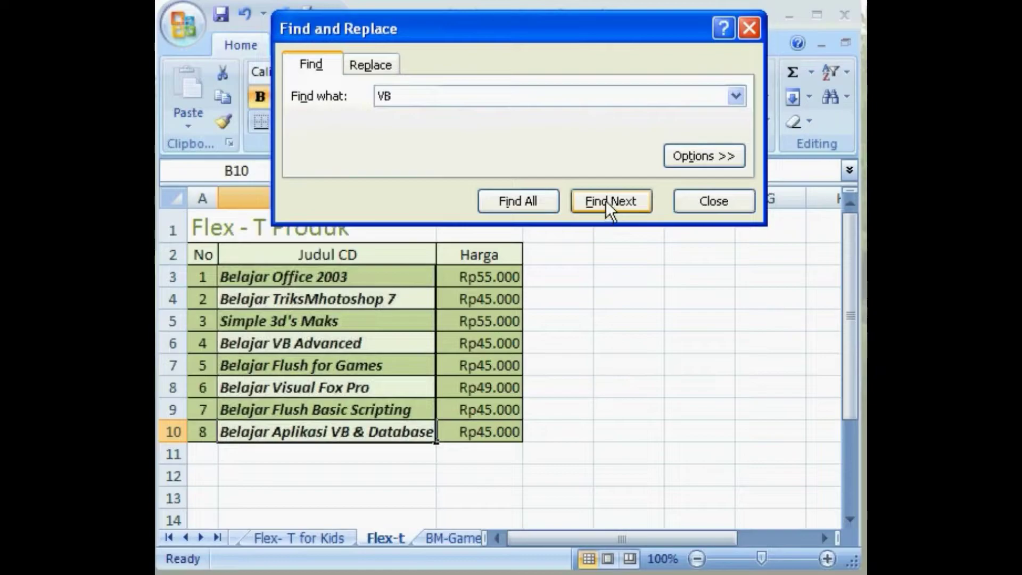
List all cells containing VB and jump between the matches in B6 and B10, ending on B6.
left_click(544, 199)
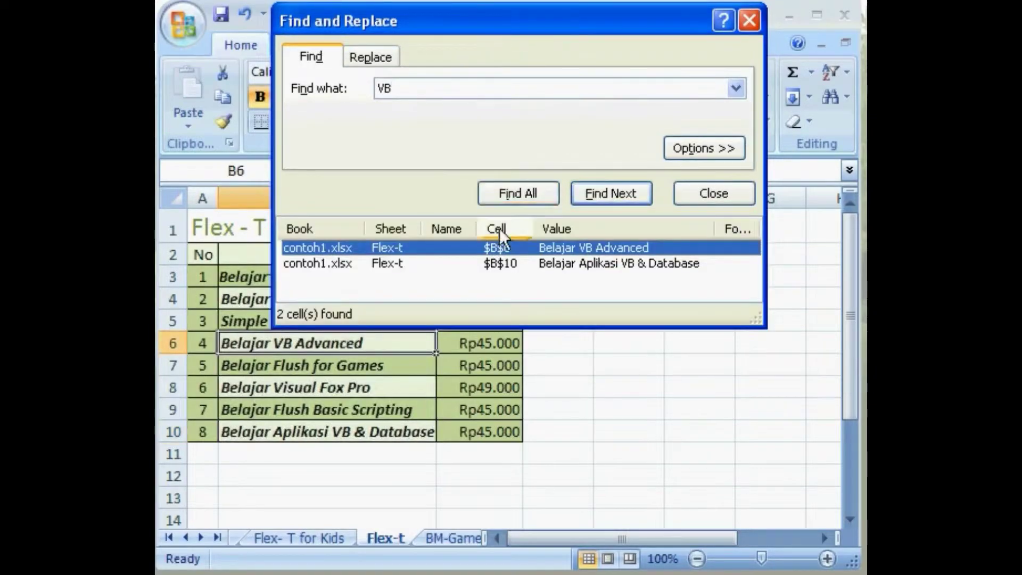
left_click(556, 247)
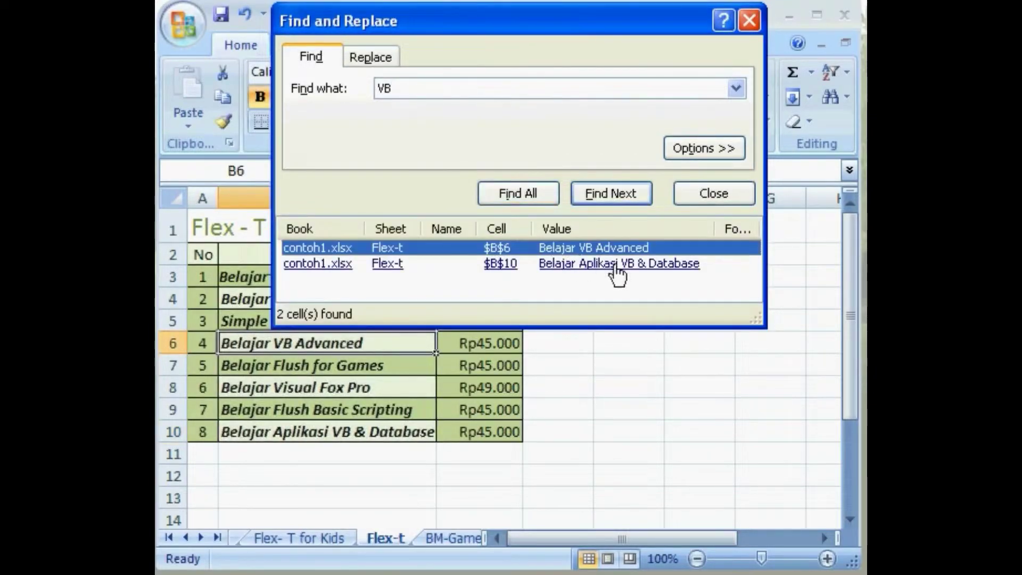
left_click(323, 264)
left_click(322, 249)
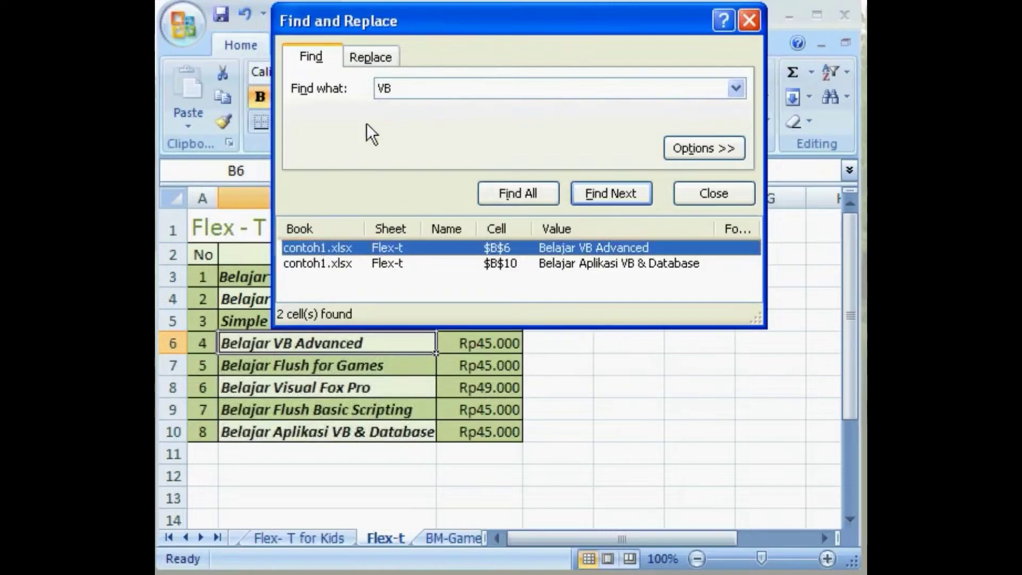
Replace VB with Visual Basic in B6 and in all remaining matches, and close the search dialog.
left_click(397, 58)
left_click(411, 105)
type("Visual Basic")
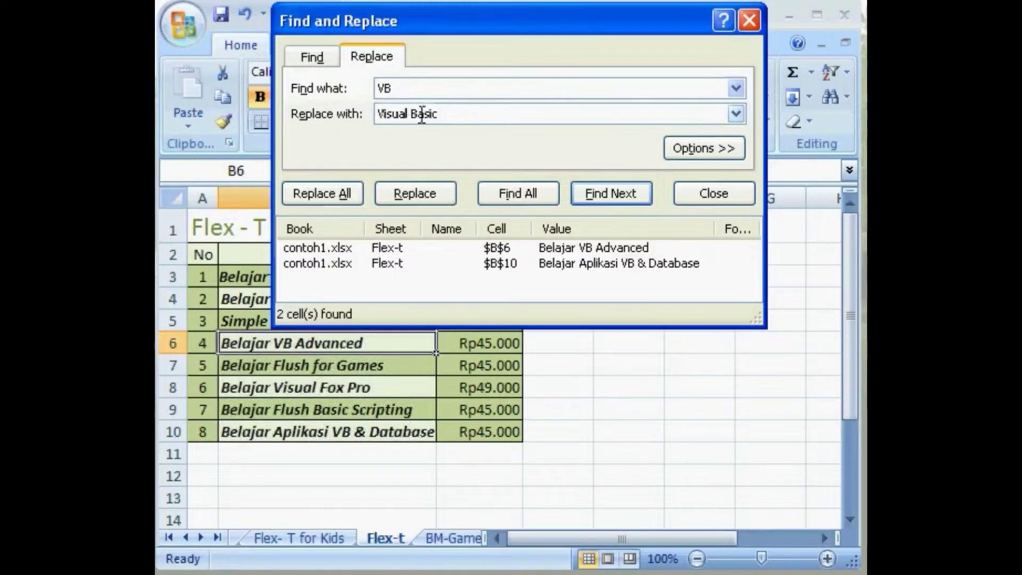
left_click(442, 198)
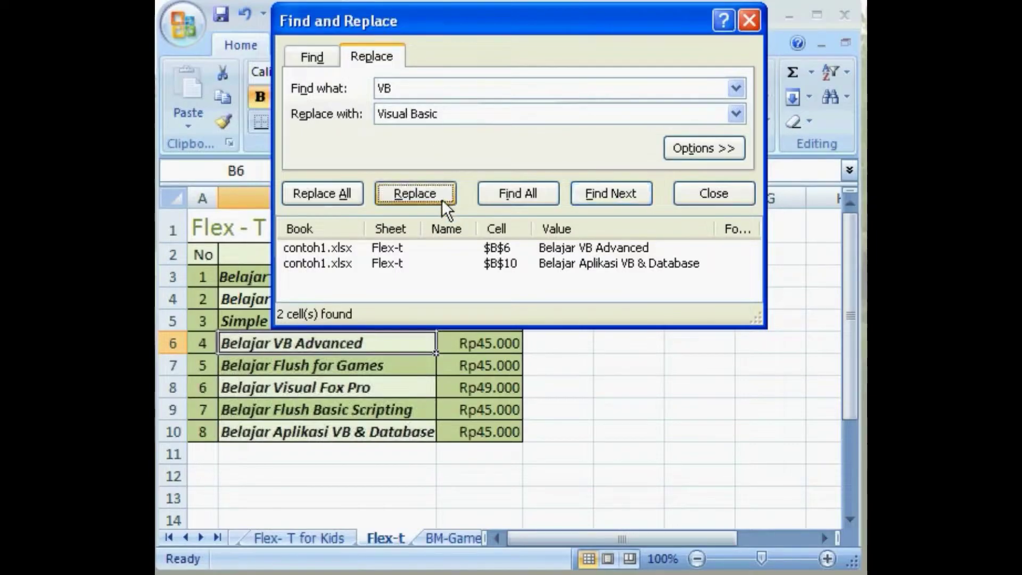
left_click(359, 199)
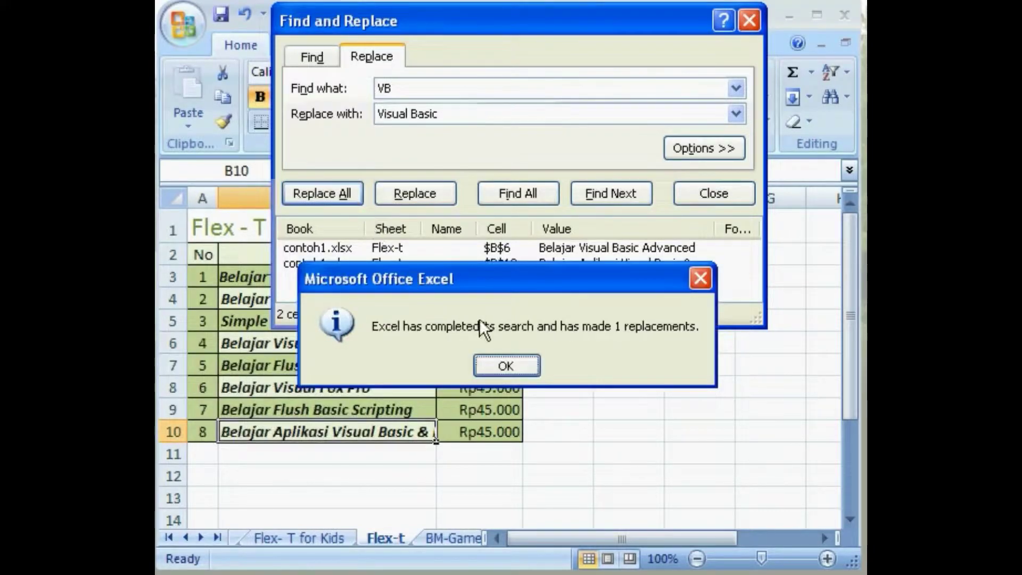
left_click(534, 371)
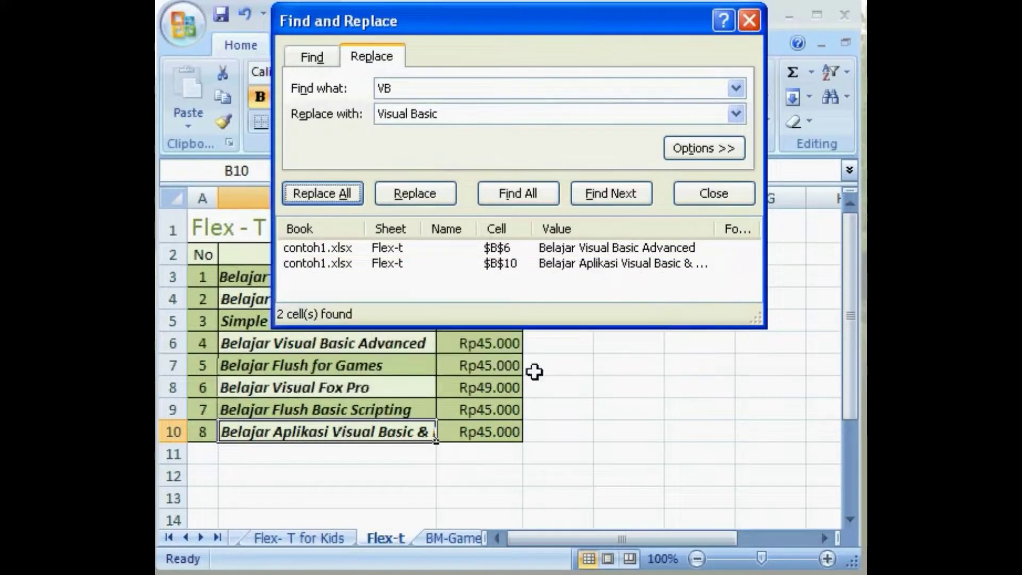
left_click(685, 203)
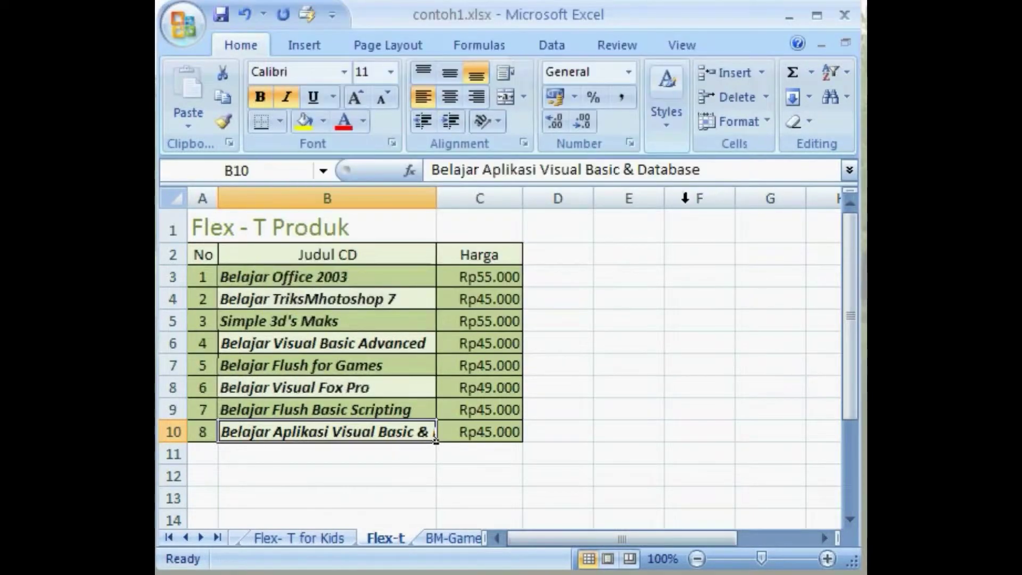
Widen the Judul CD column to fit the full titles, and check the replaced titles in B6 and B10.
left_click_drag(436, 198, 557, 208)
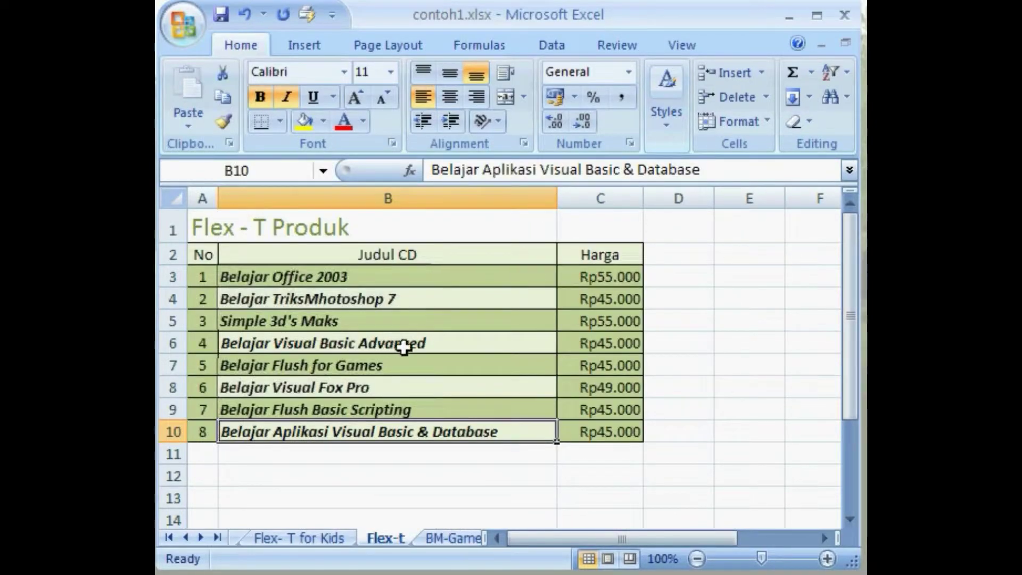
left_click(438, 347)
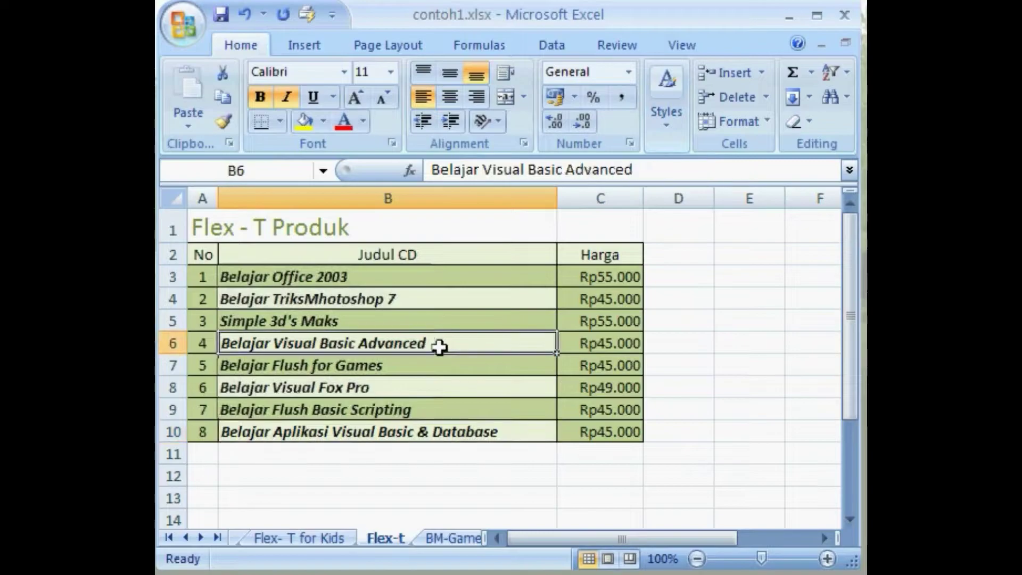
left_click(521, 435)
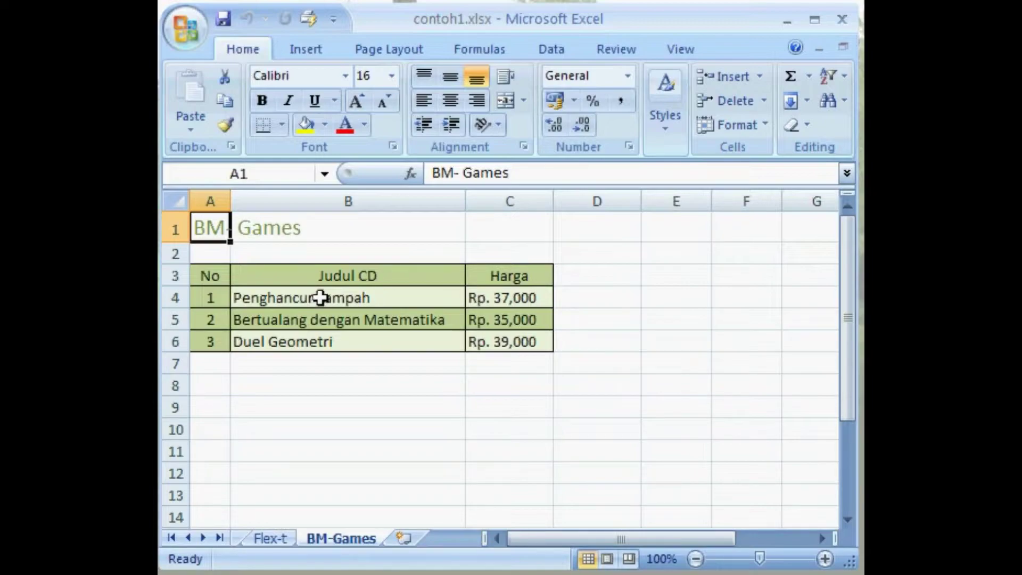
On the BM-Games sheet, right-align the CD titles in B4:B6 and centre the prices in C4:C6.
left_click(321, 298)
left_click_drag(323, 298, 314, 338)
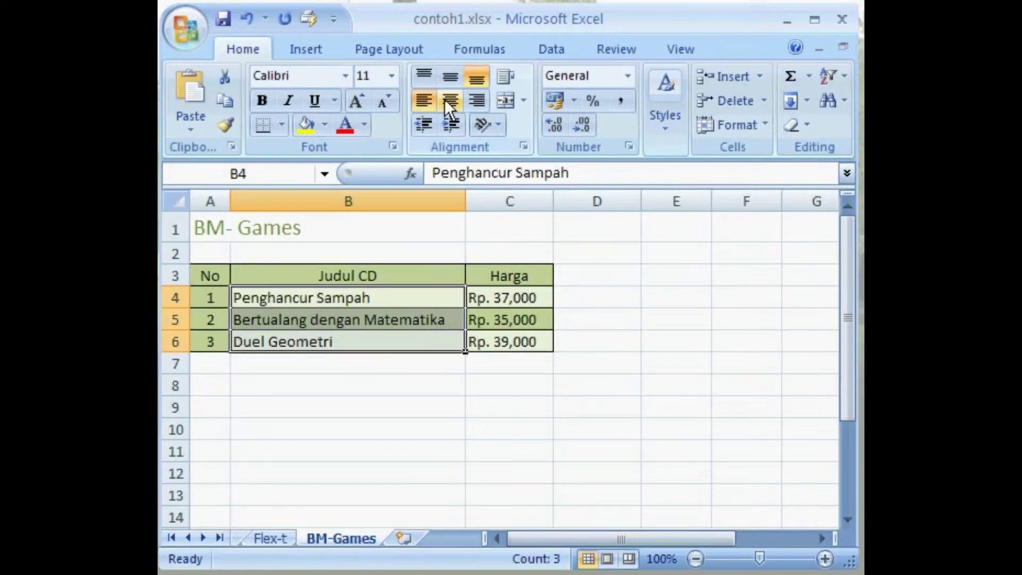
left_click(476, 100)
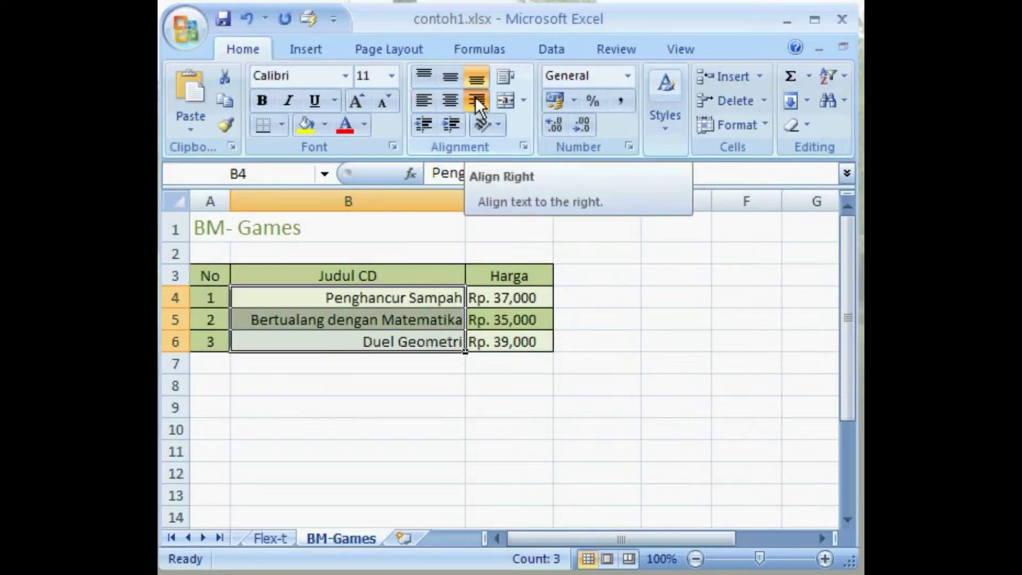
left_click(482, 299)
left_click_drag(479, 296, 477, 342)
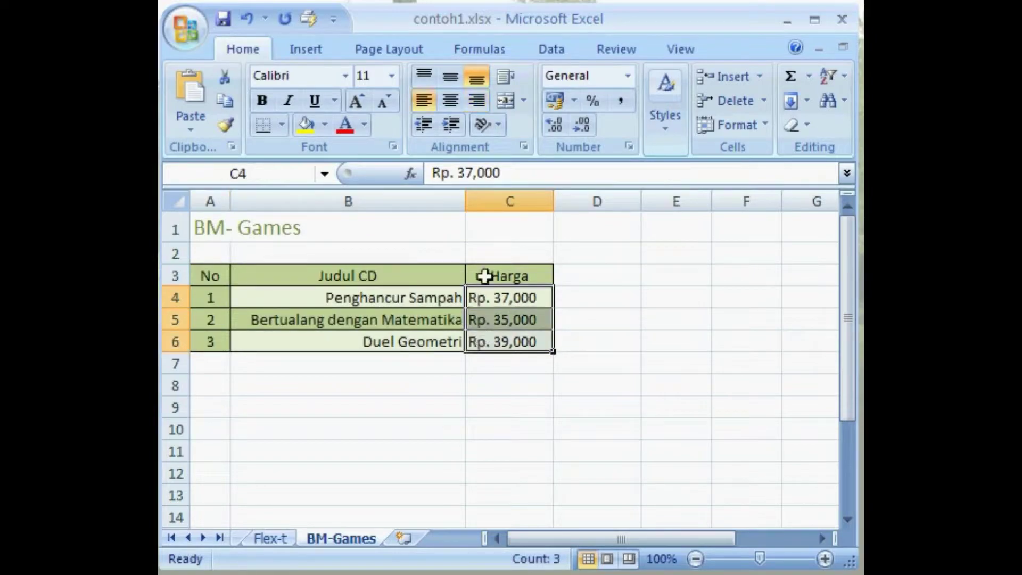
left_click(453, 102)
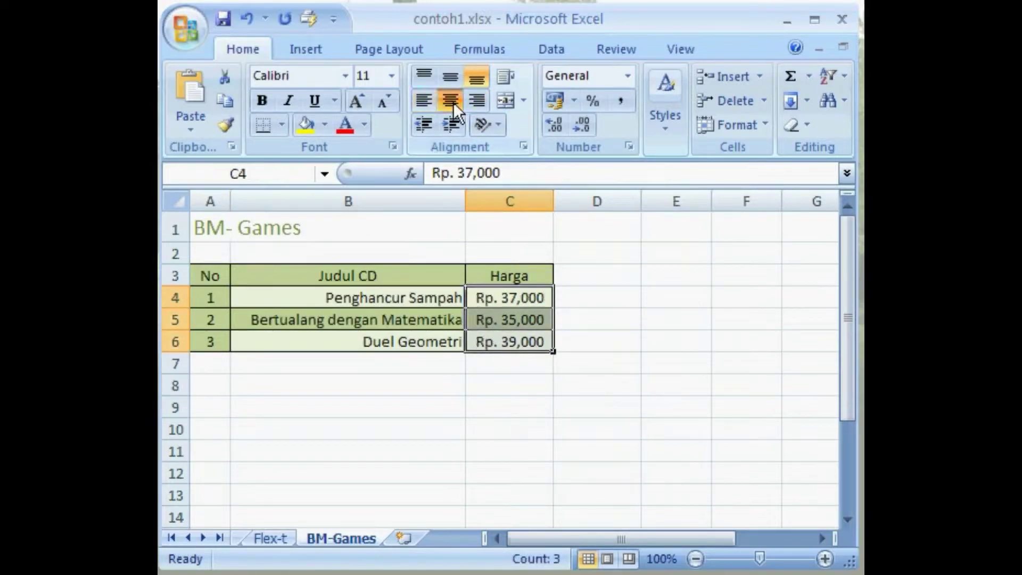
Right-align the Judul CD and Harga headers in B3:C3.
left_click(273, 273)
left_click_drag(273, 273, 477, 270)
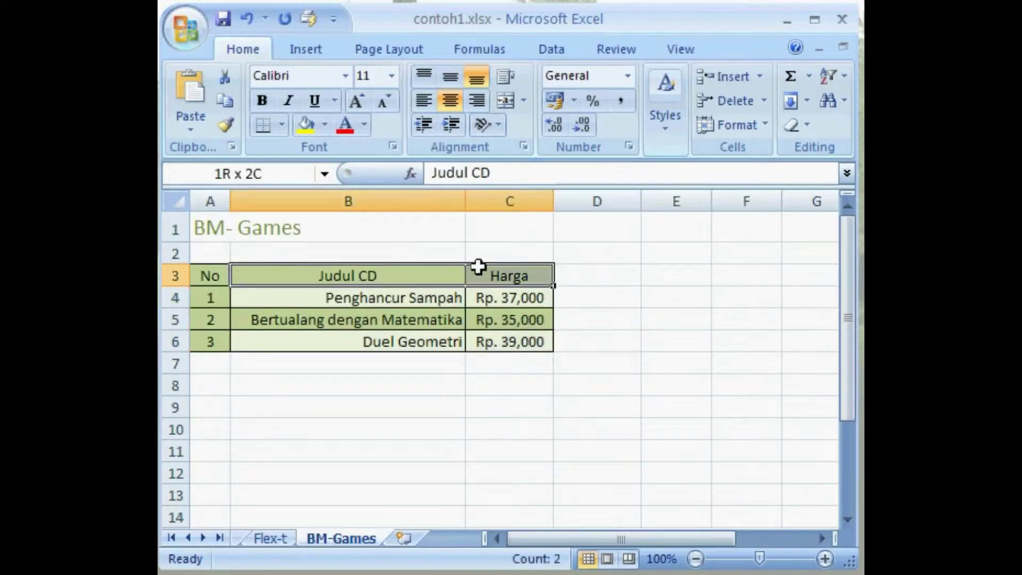
left_click(481, 101)
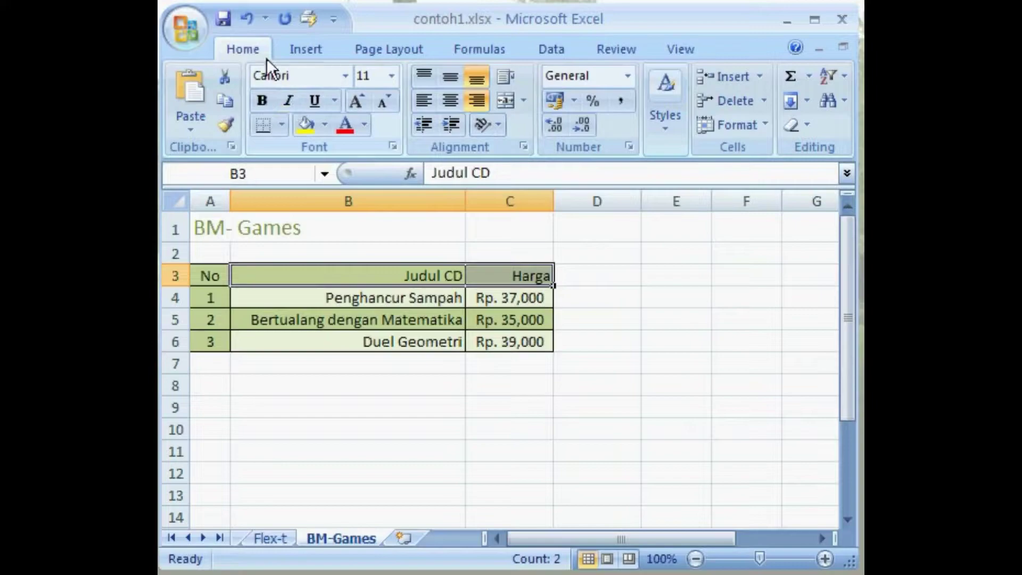
Undo the last three alignment changes in a single operation, and redo them one by one.
left_click(265, 20)
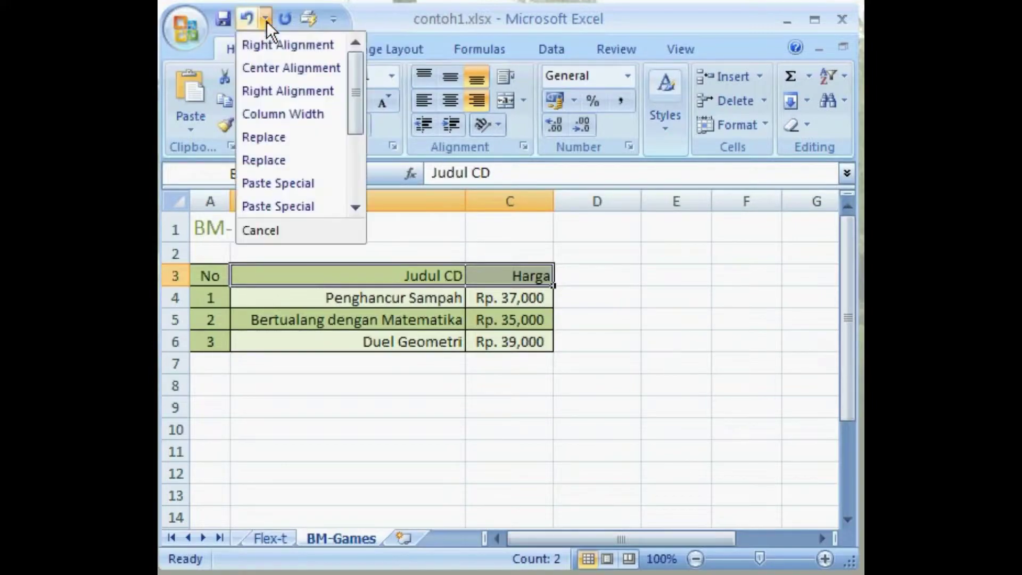
left_click(273, 91)
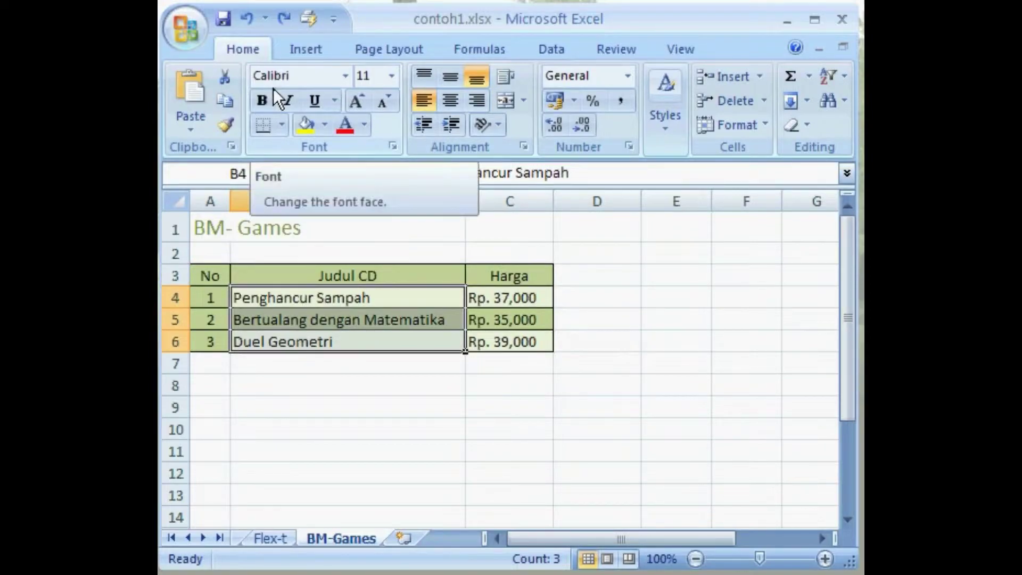
left_click(283, 18)
left_click(284, 18)
left_click(283, 18)
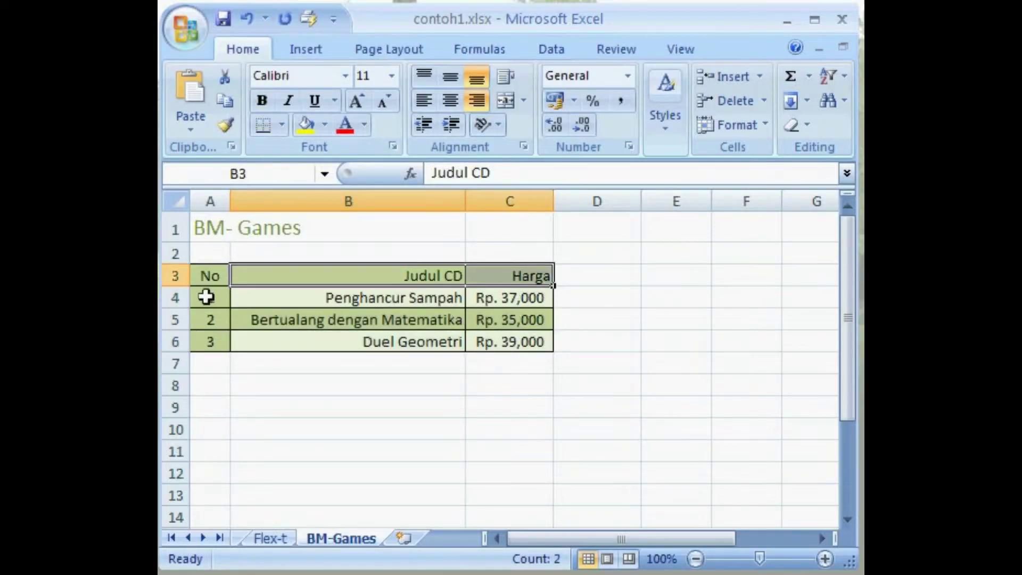
Clear the contents of the product rows in A4:C6, and undo the deletion.
left_click_drag(206, 297, 524, 341)
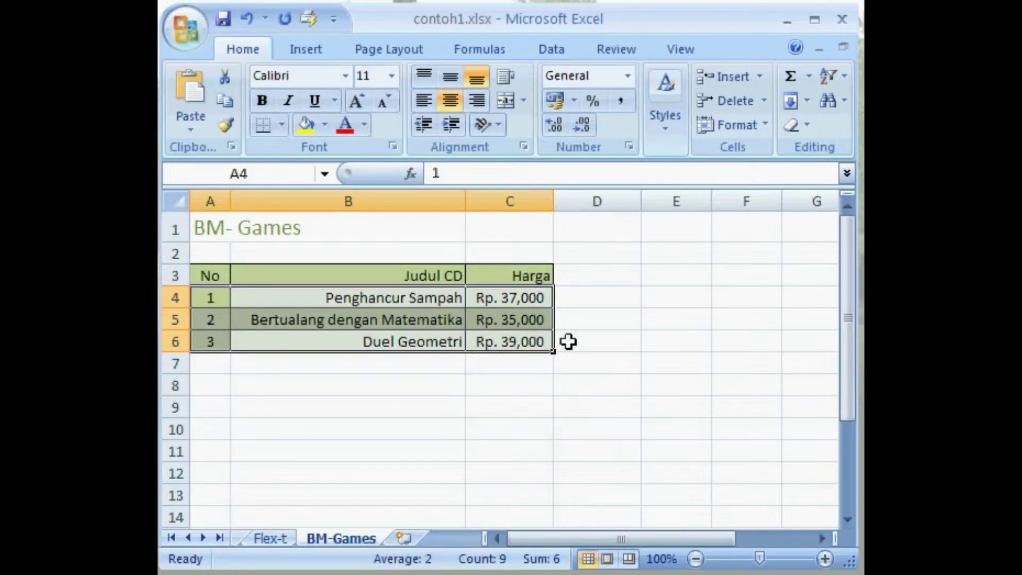
key("Delete")
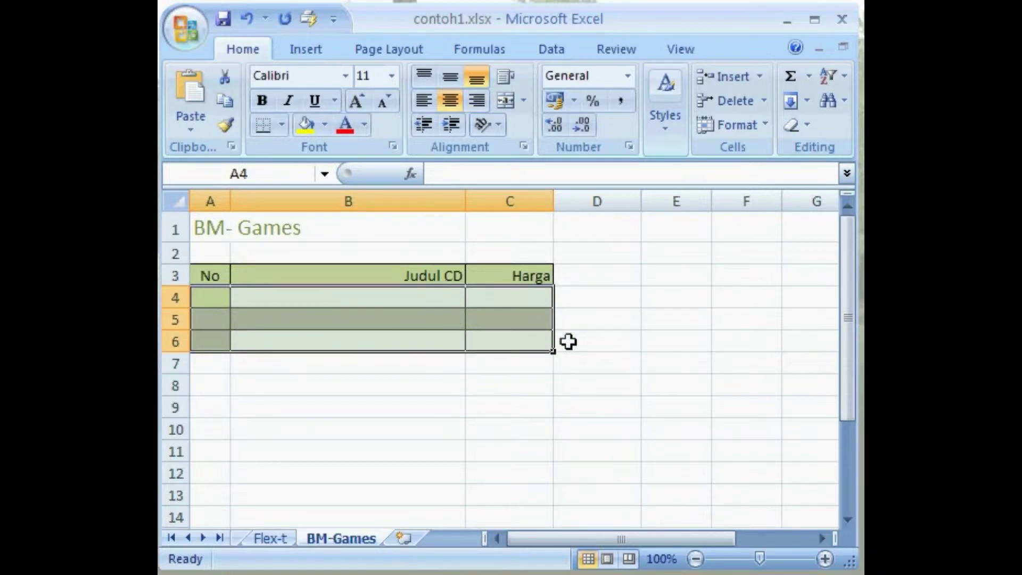
left_click(577, 304)
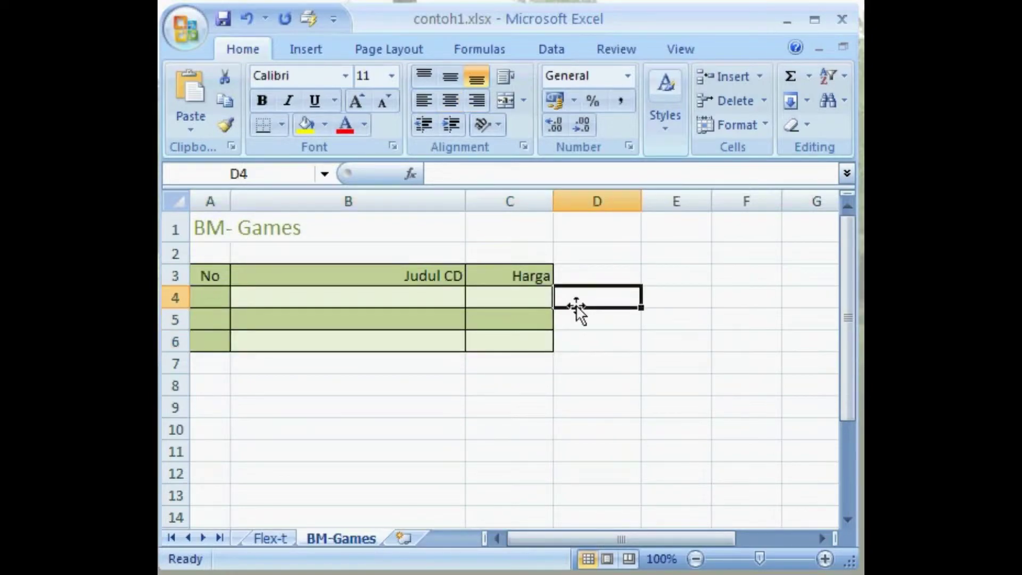
left_click(247, 15)
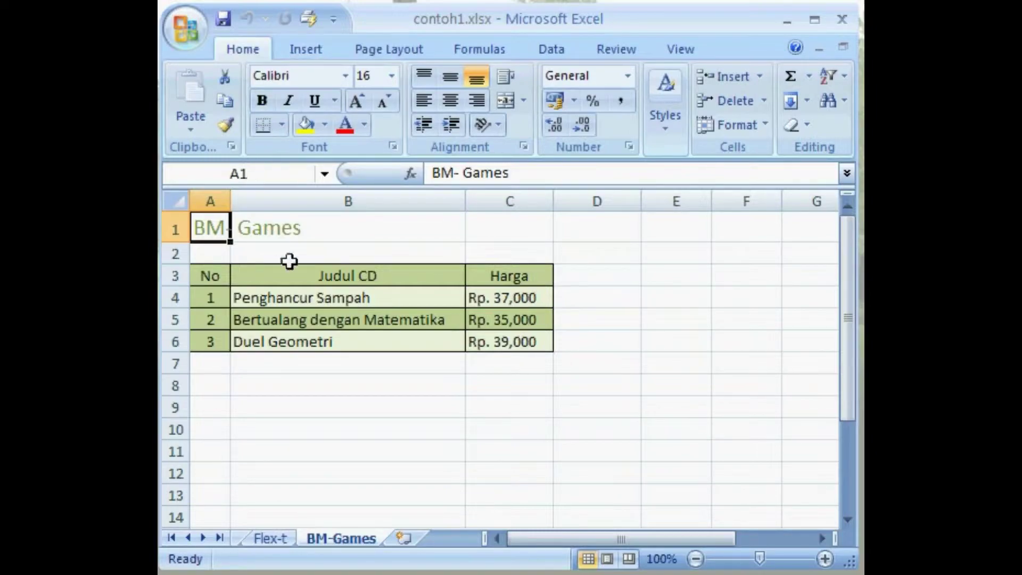
Align the CD titles in B4:B6 to the right and the prices in C4:C6 to the centre.
left_click(321, 299)
left_click_drag(323, 298, 314, 337)
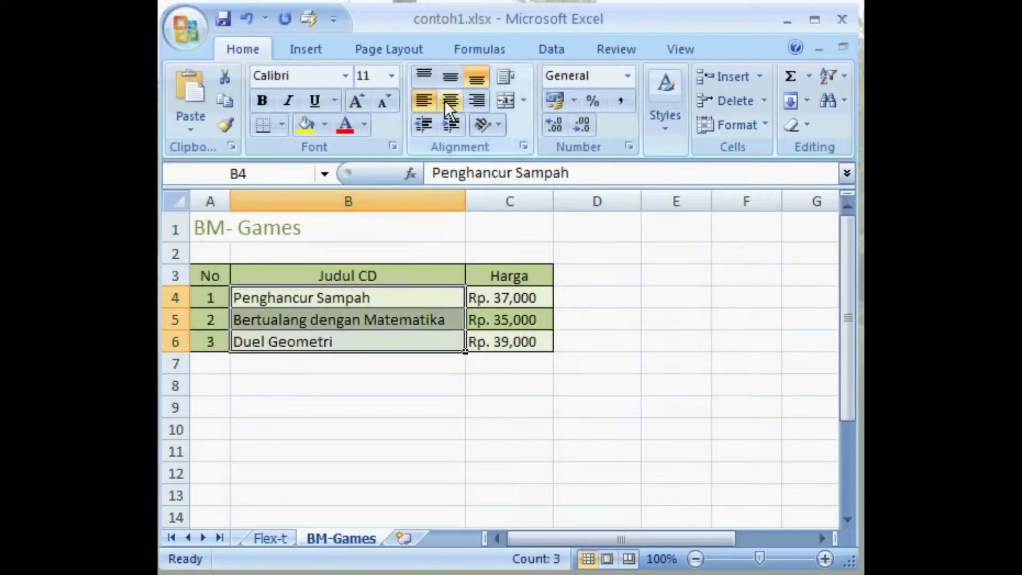
left_click(475, 98)
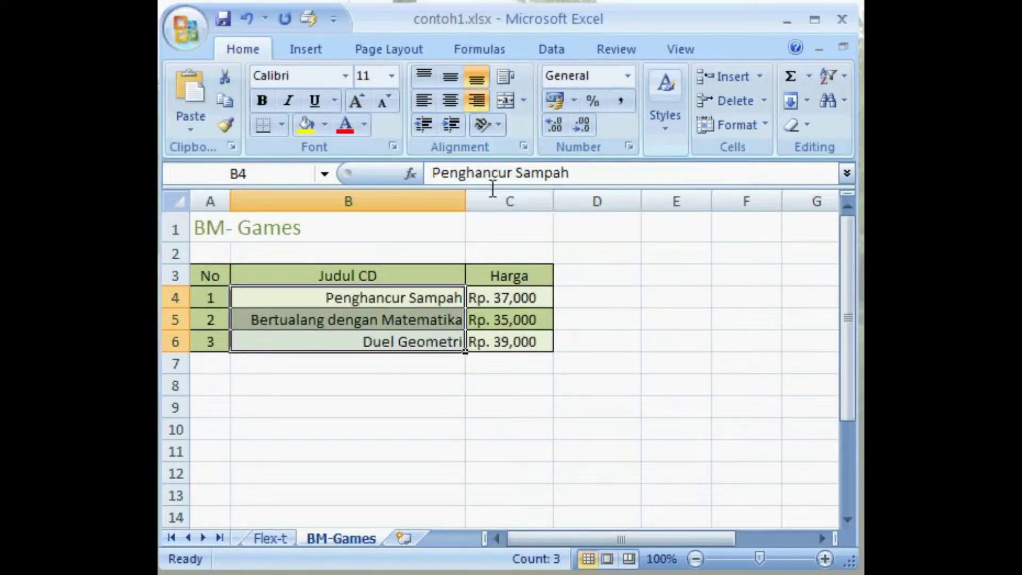
left_click(481, 299)
left_click_drag(481, 299, 477, 341)
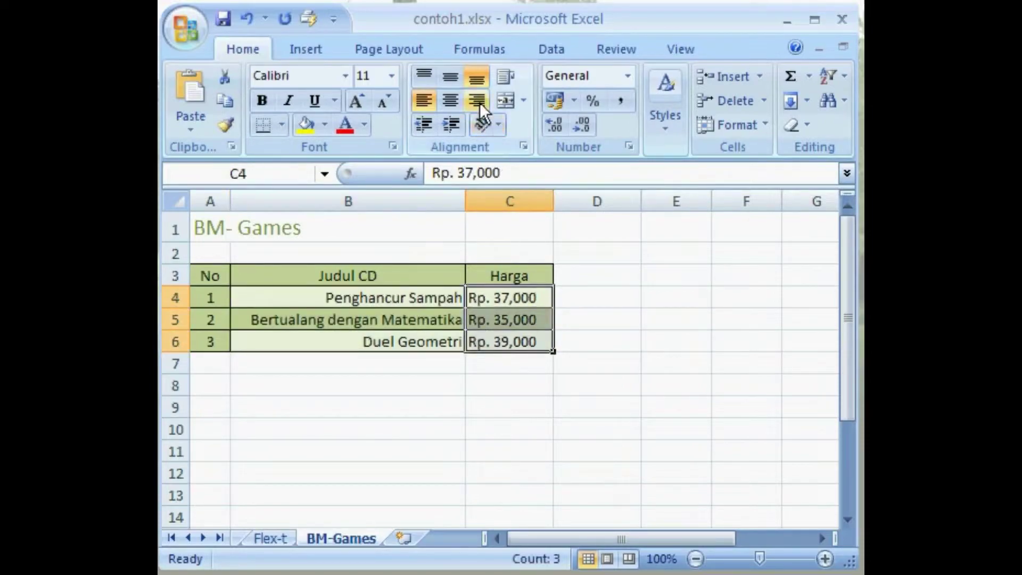
left_click(451, 105)
Right-align the Judul CD and Harga headers in B3:C3.
left_click_drag(269, 274, 474, 266)
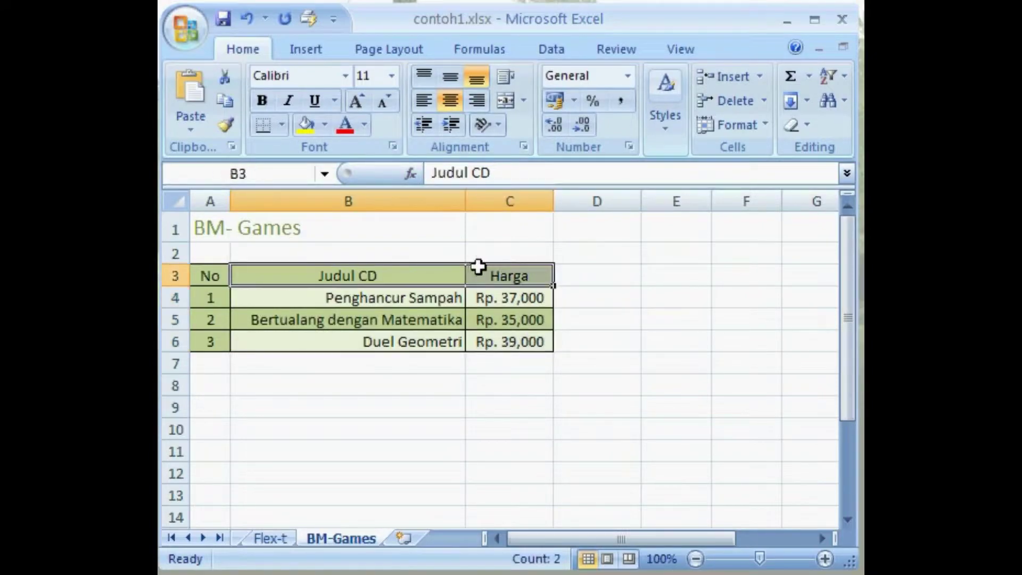
left_click(481, 101)
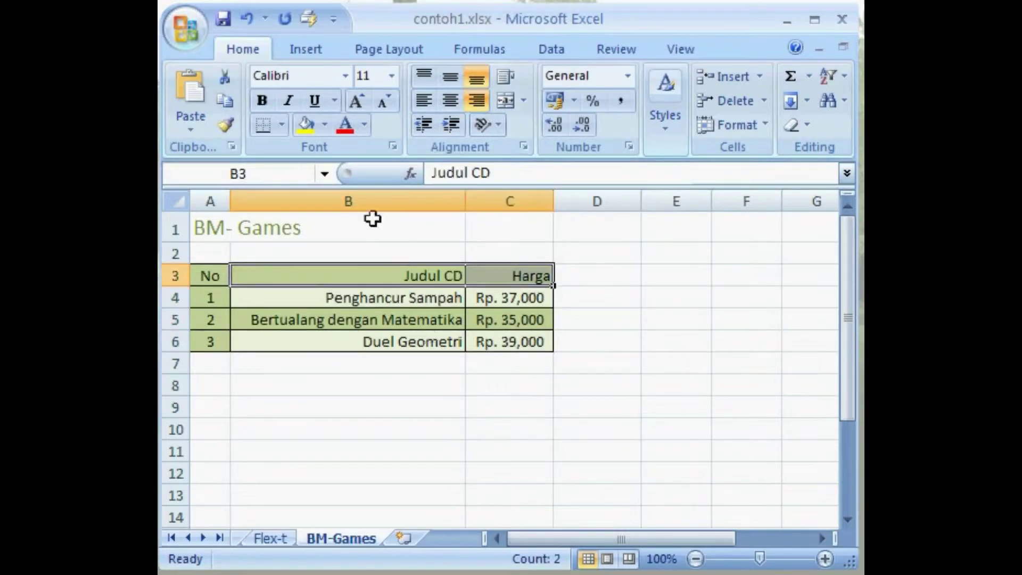
Undo the last three alignment changes in a single operation, and redo them one by one.
left_click(265, 20)
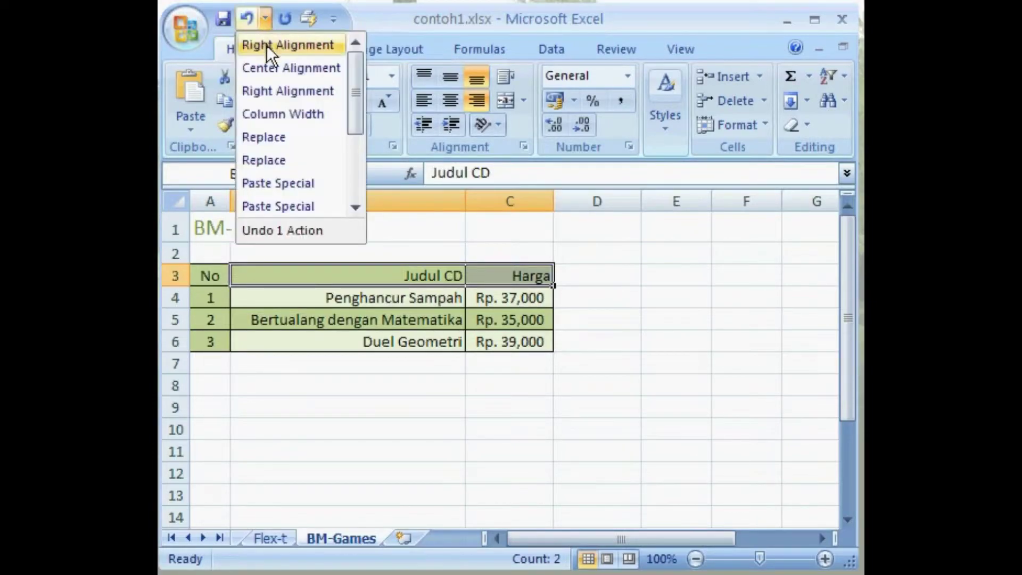
left_click(273, 88)
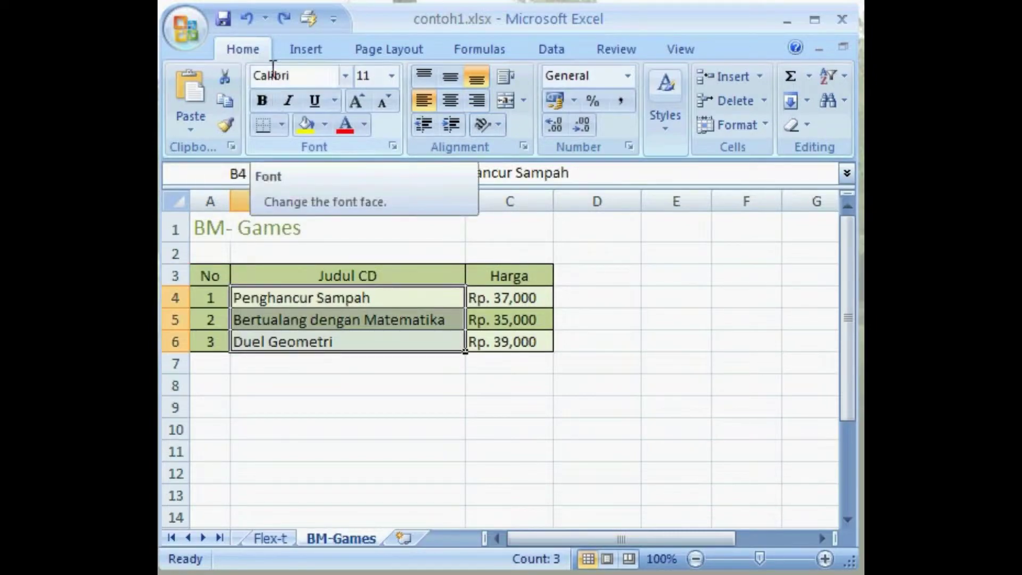
left_click(283, 18)
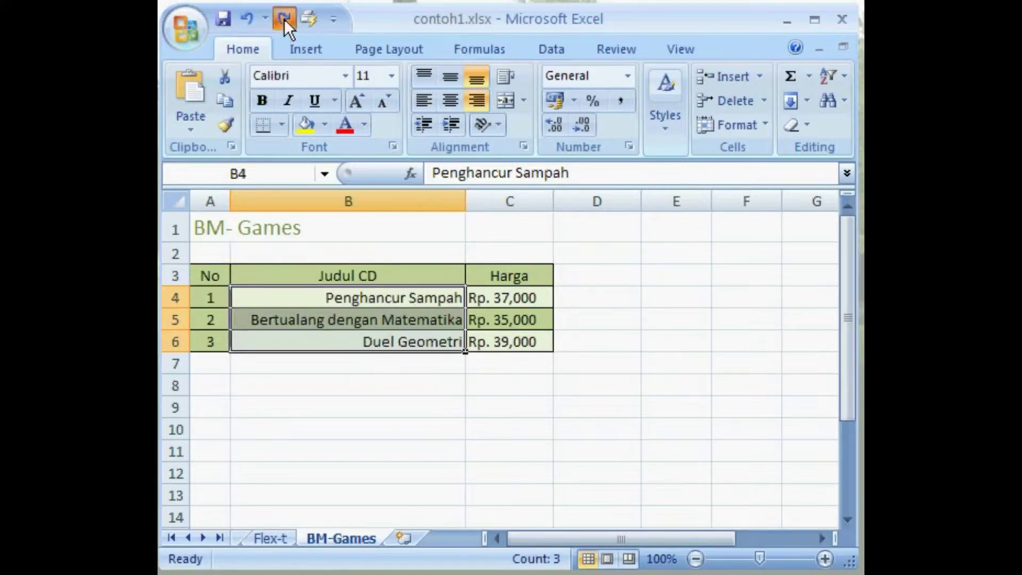
left_click(283, 18)
left_click(283, 19)
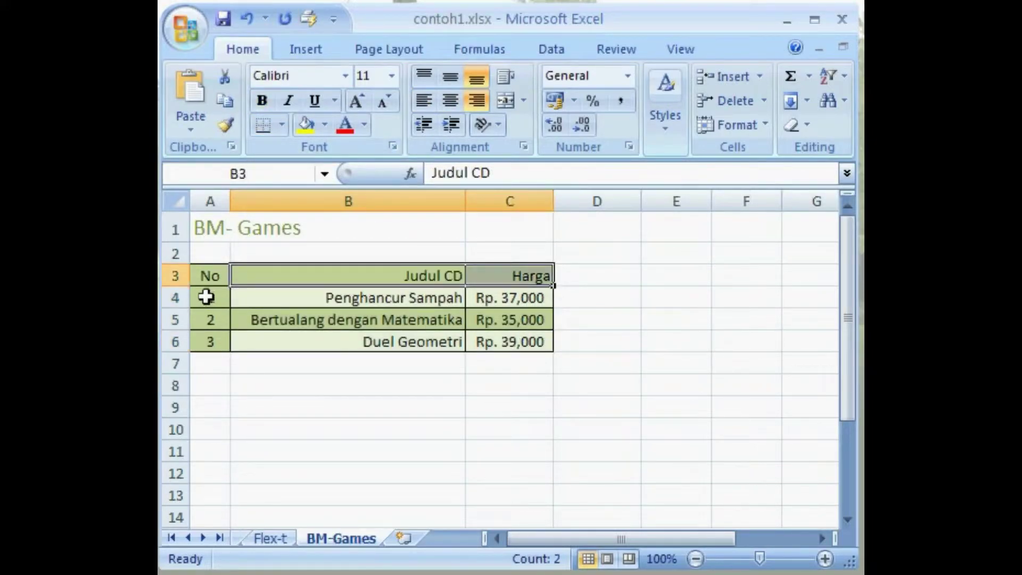
Clear the contents of the product rows in A4:C6, and undo the deletion.
left_click_drag(206, 297, 525, 342)
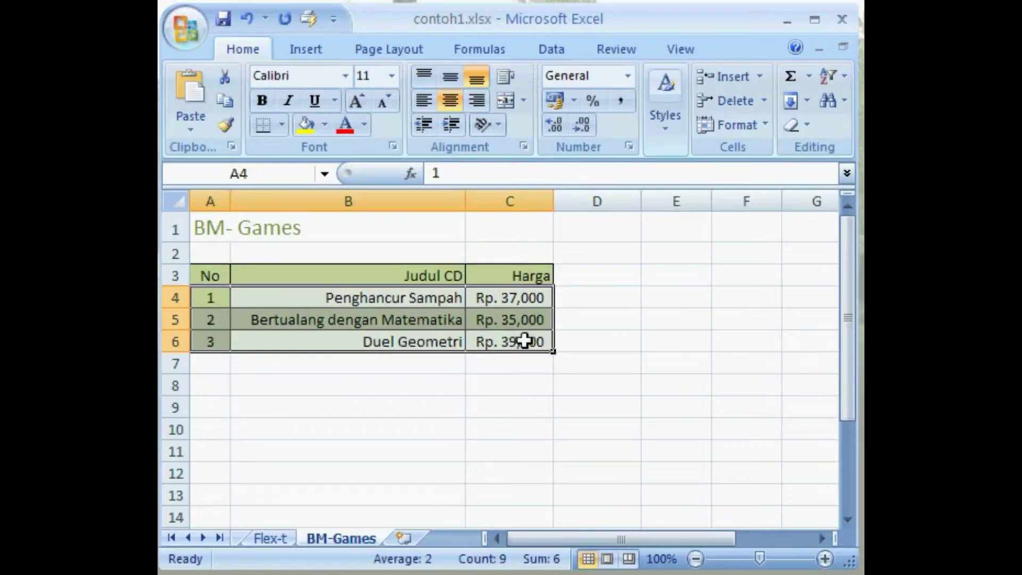
key("Delete")
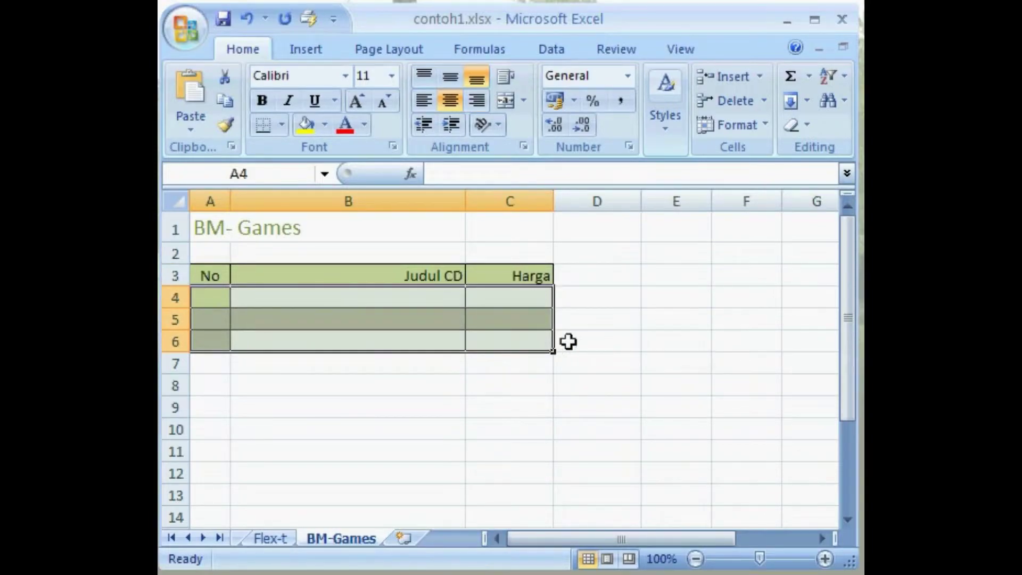
left_click(576, 307)
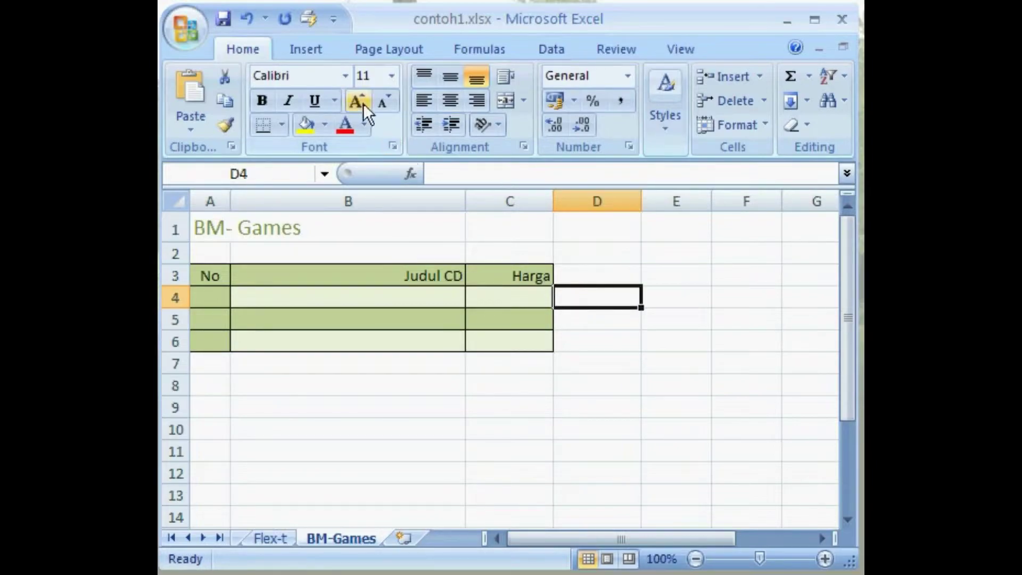
left_click(247, 13)
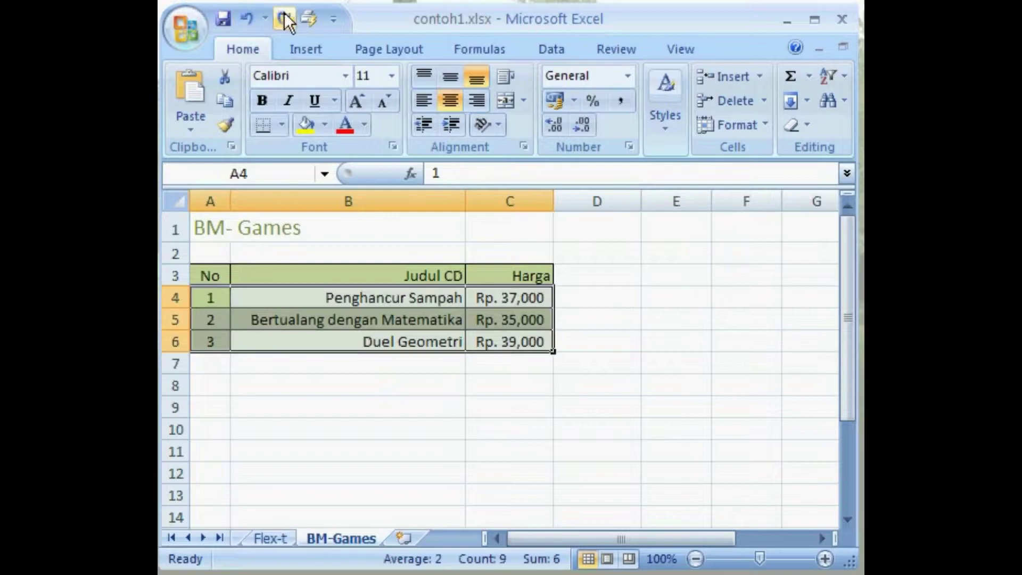
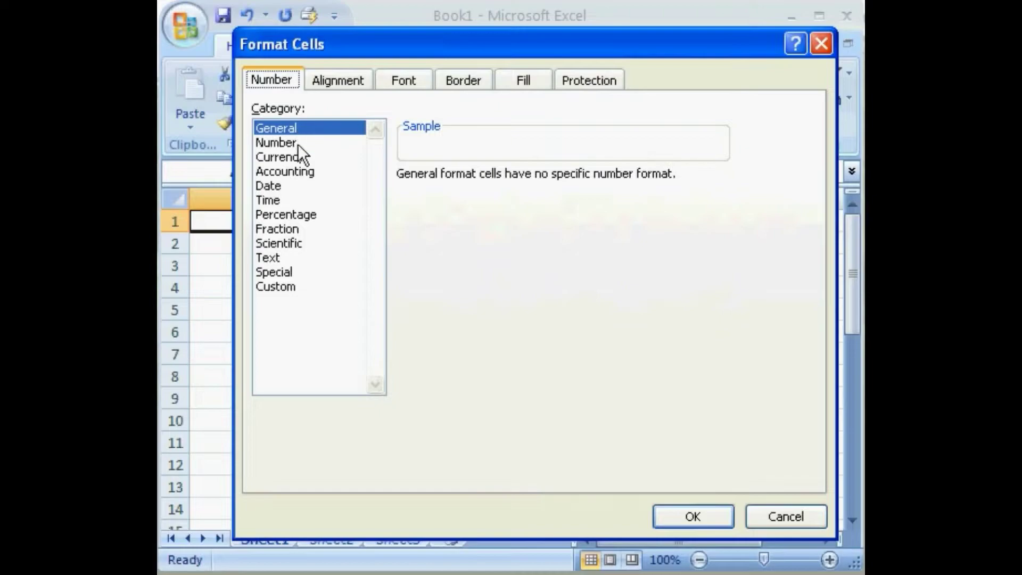
Examine the Number, Currency, Date, Time, Percentage and Text categories in Format Cells, and close it without applying a format.
left_click(298, 144)
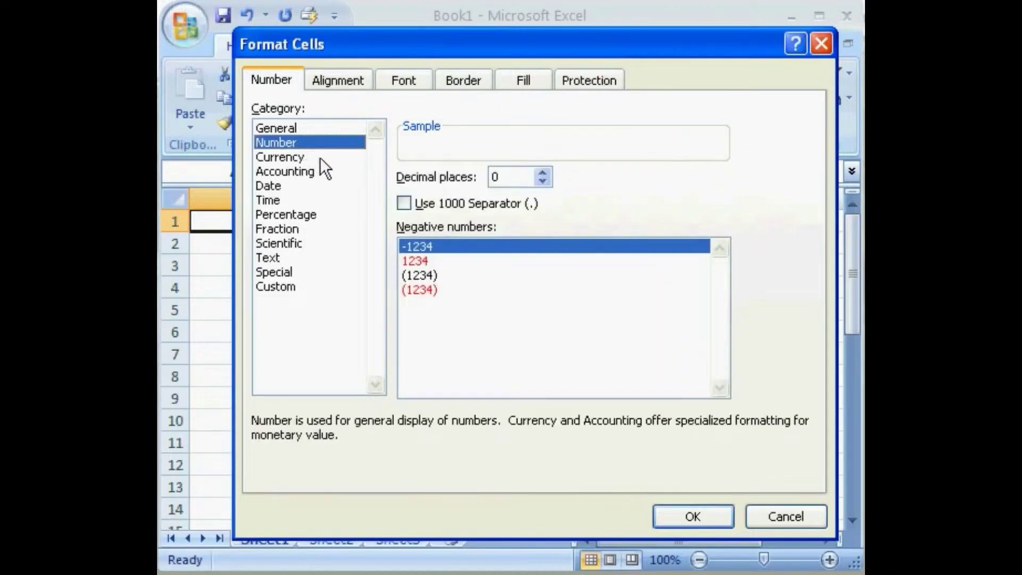
left_click(321, 157)
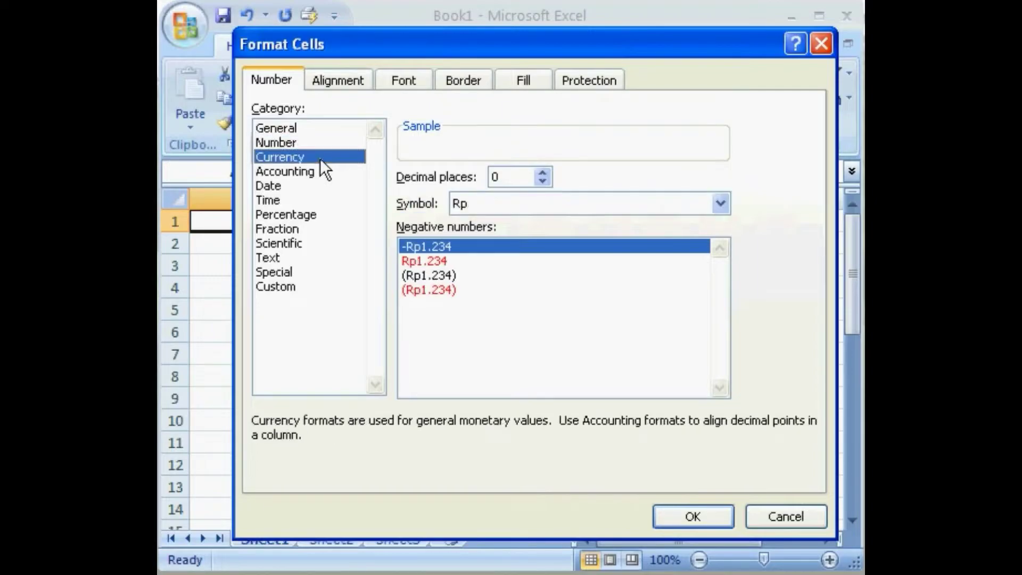
left_click(321, 188)
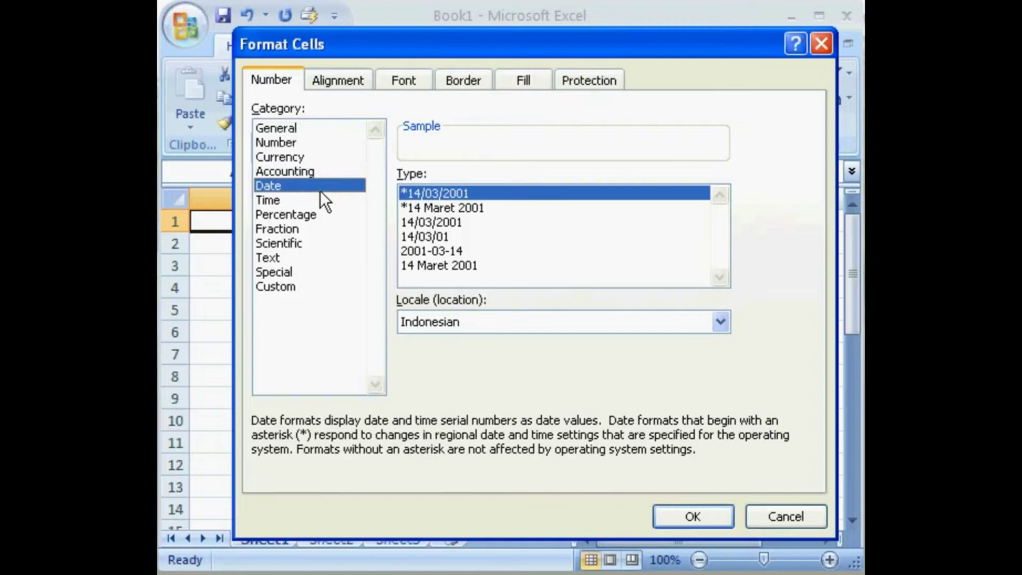
left_click(320, 200)
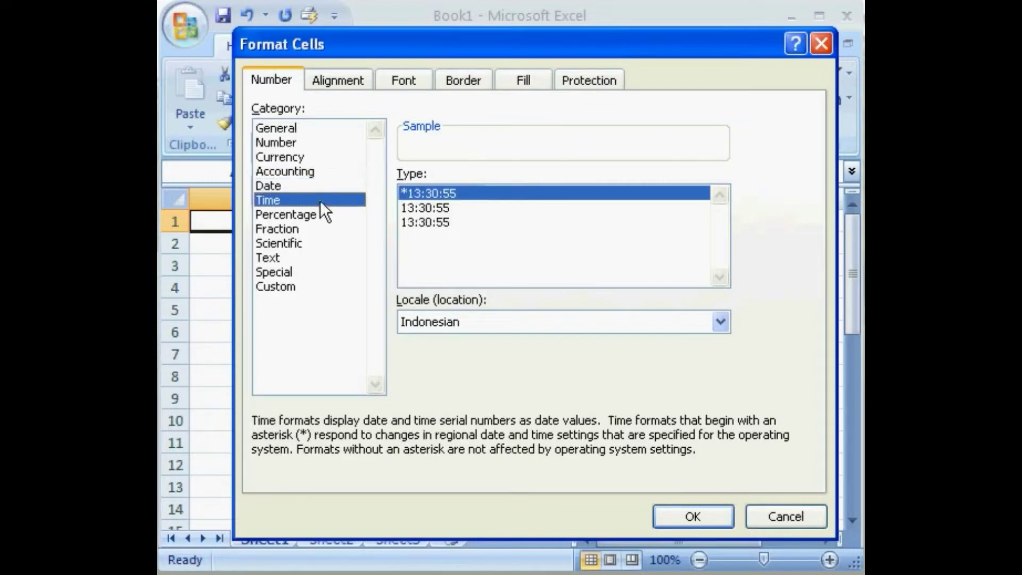
left_click(322, 214)
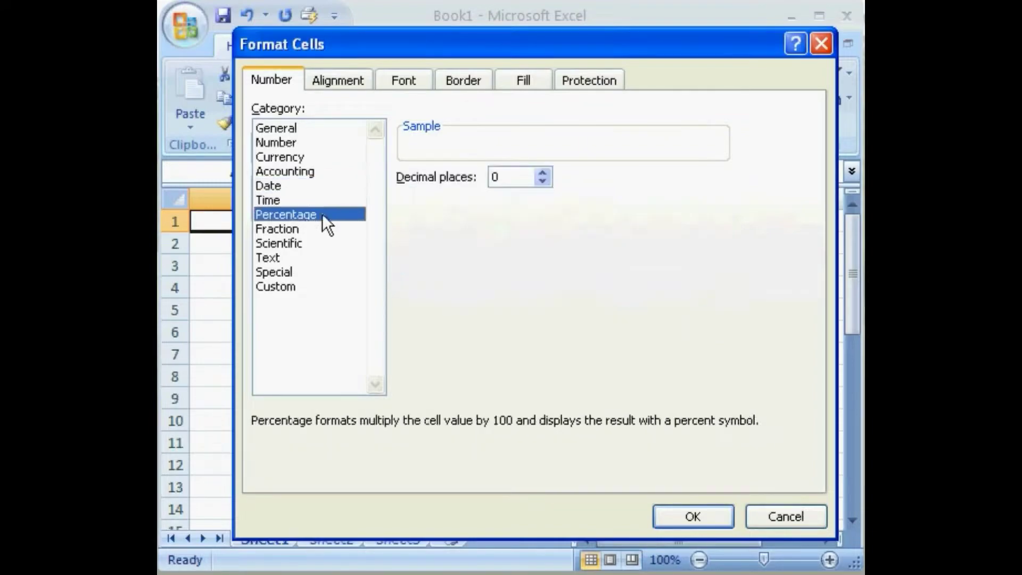
left_click(322, 256)
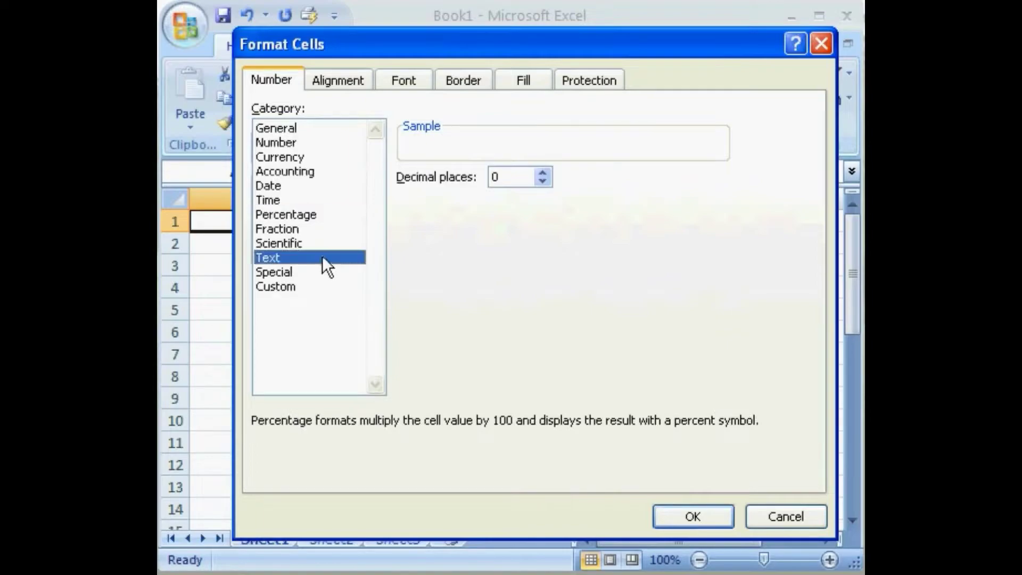
left_click(756, 516)
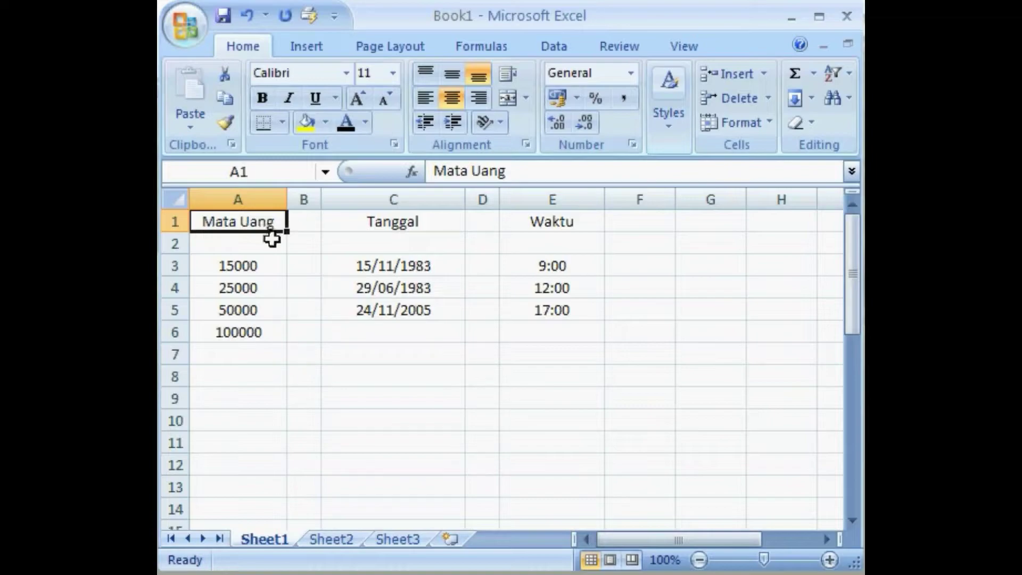
Format the Mata Uang amounts in A3:A6 as Currency with the Rp symbol and 0 decimal places.
left_click(266, 266)
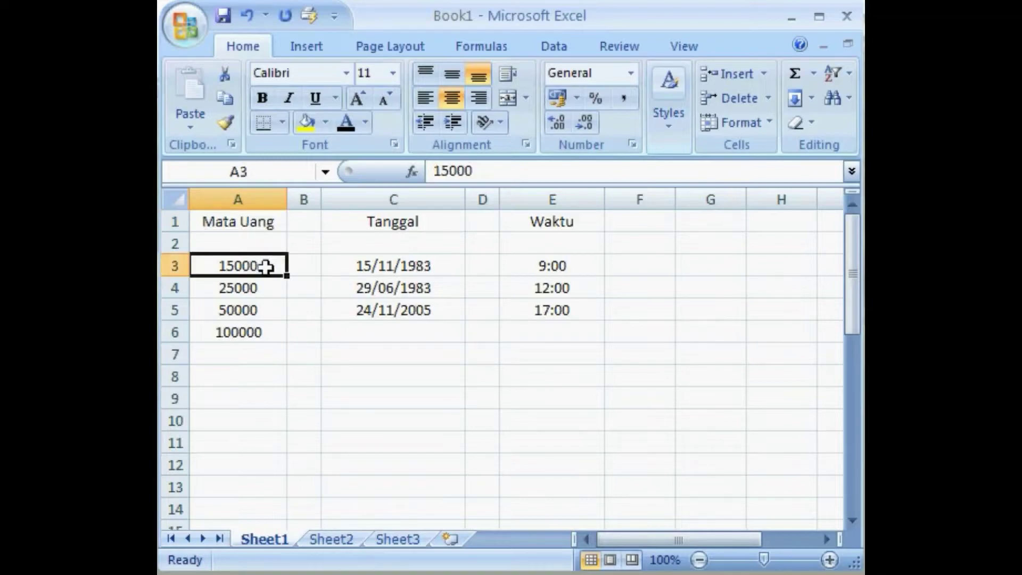
left_click_drag(266, 267, 266, 332)
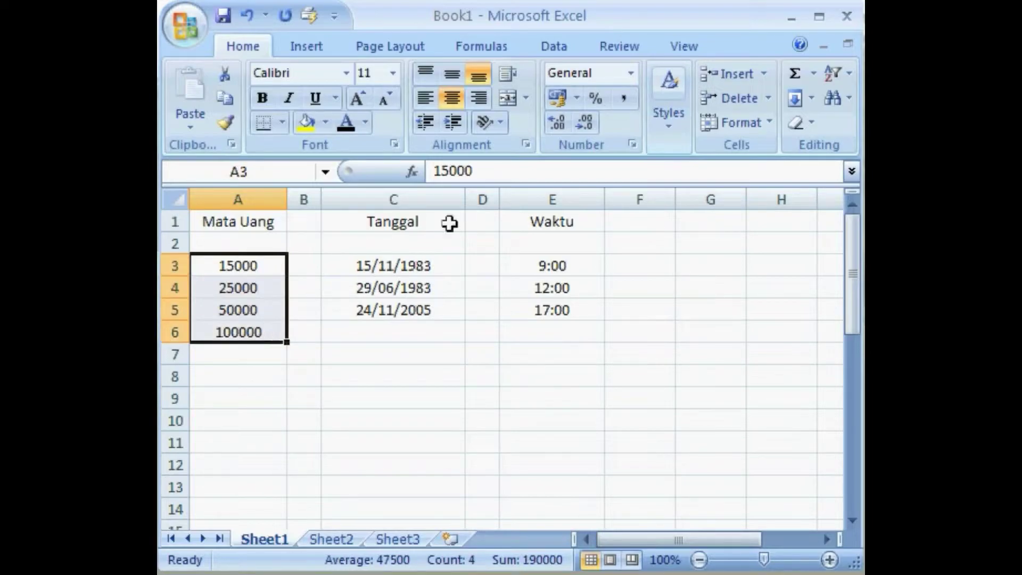
left_click(768, 127)
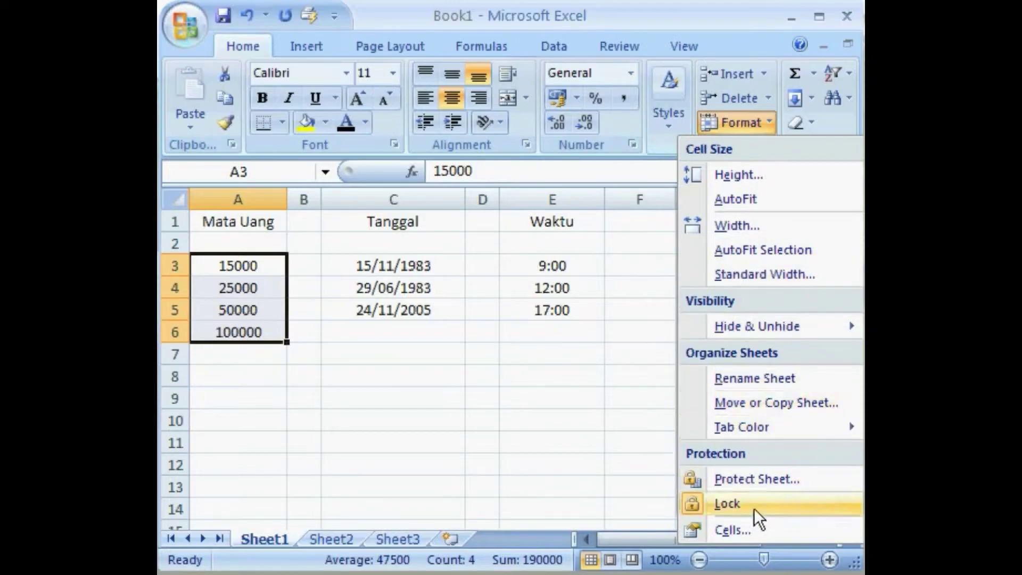
left_click(771, 532)
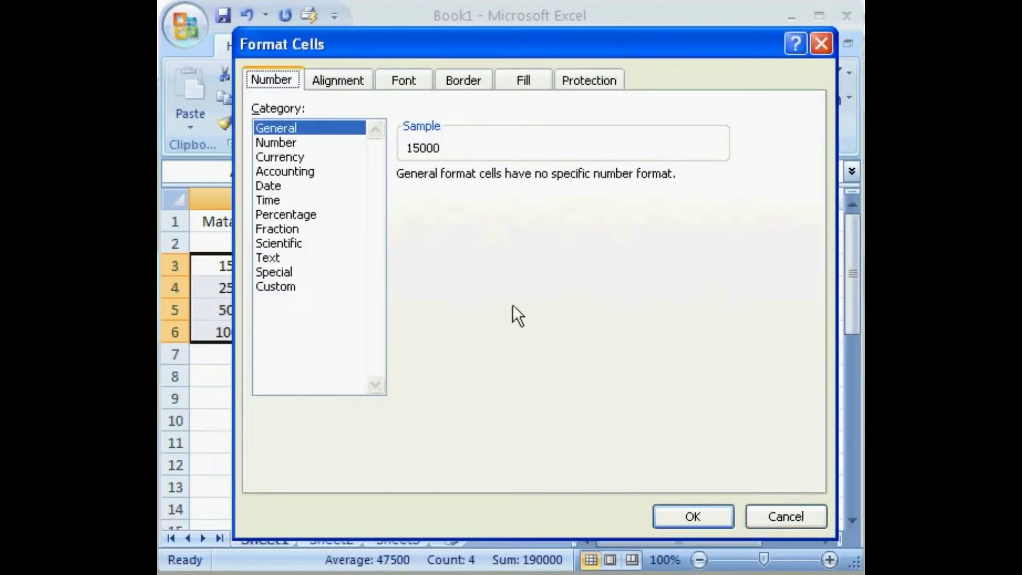
left_click(295, 143)
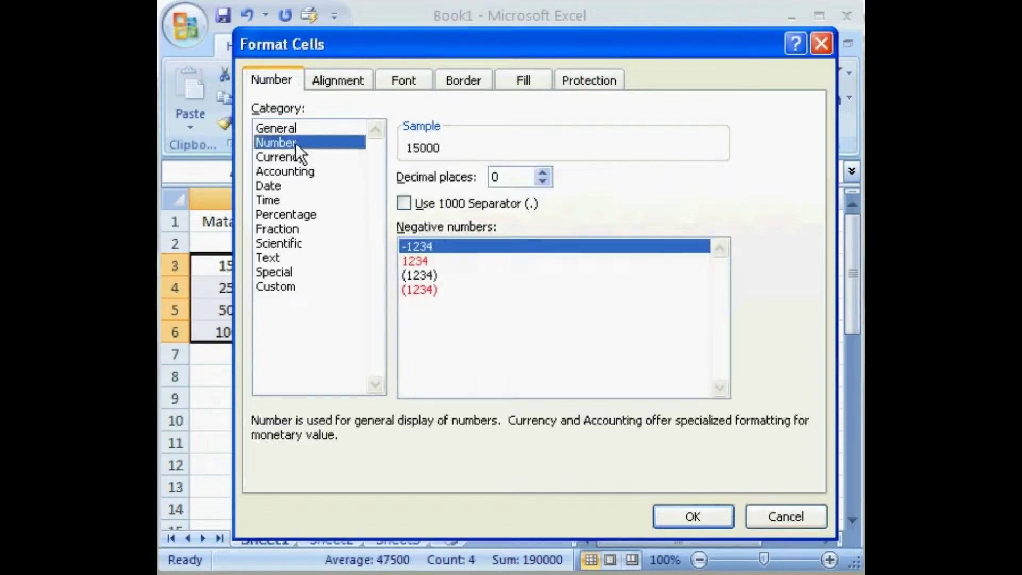
left_click(311, 158)
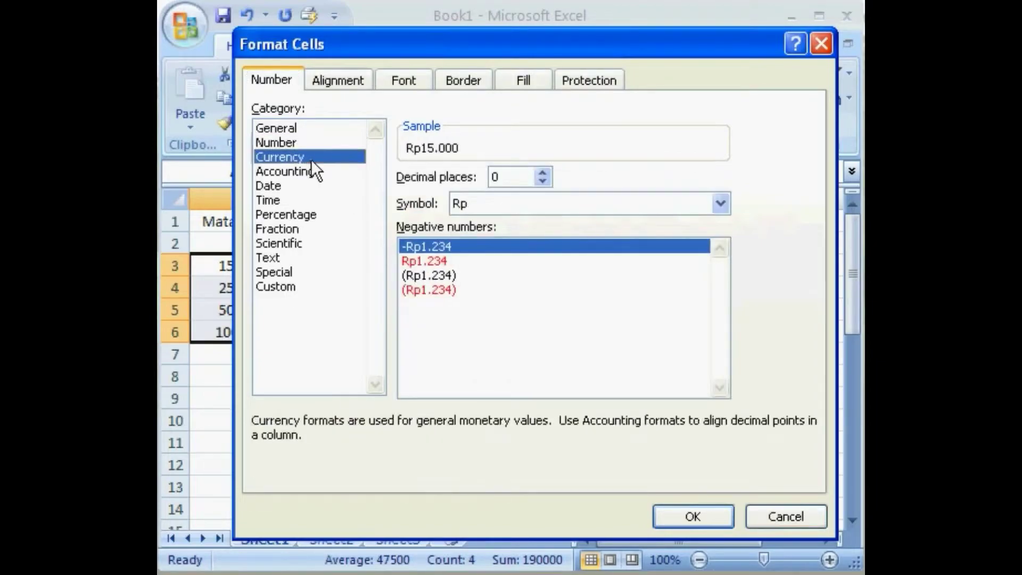
left_click(543, 172)
left_click(542, 172)
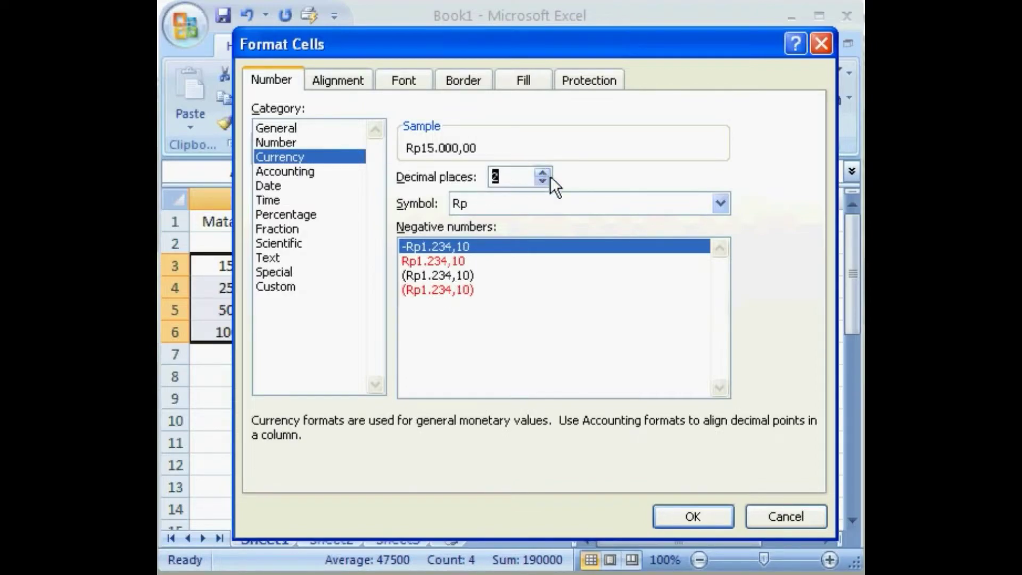
left_click(548, 180)
left_click(548, 180)
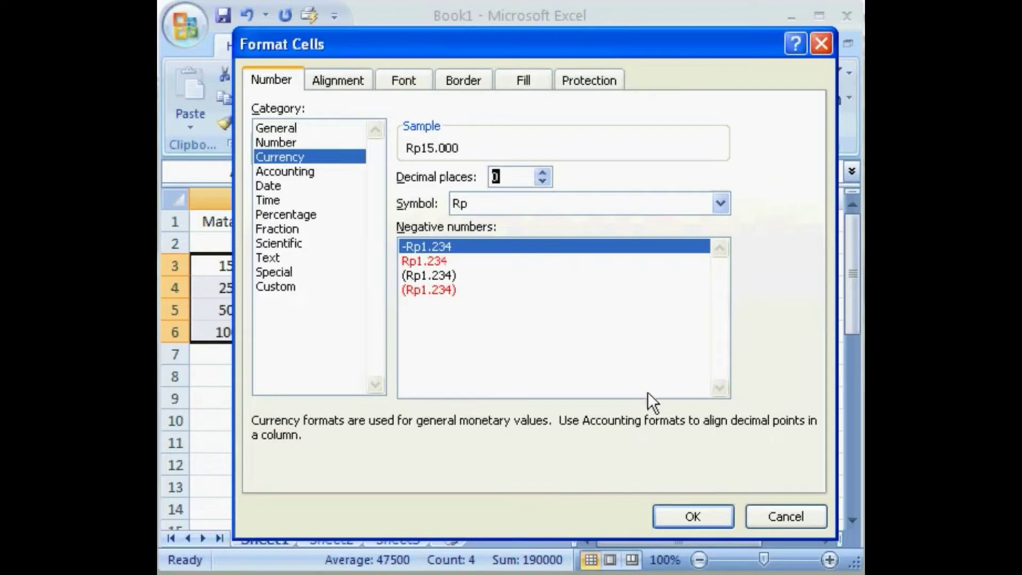
left_click(723, 512)
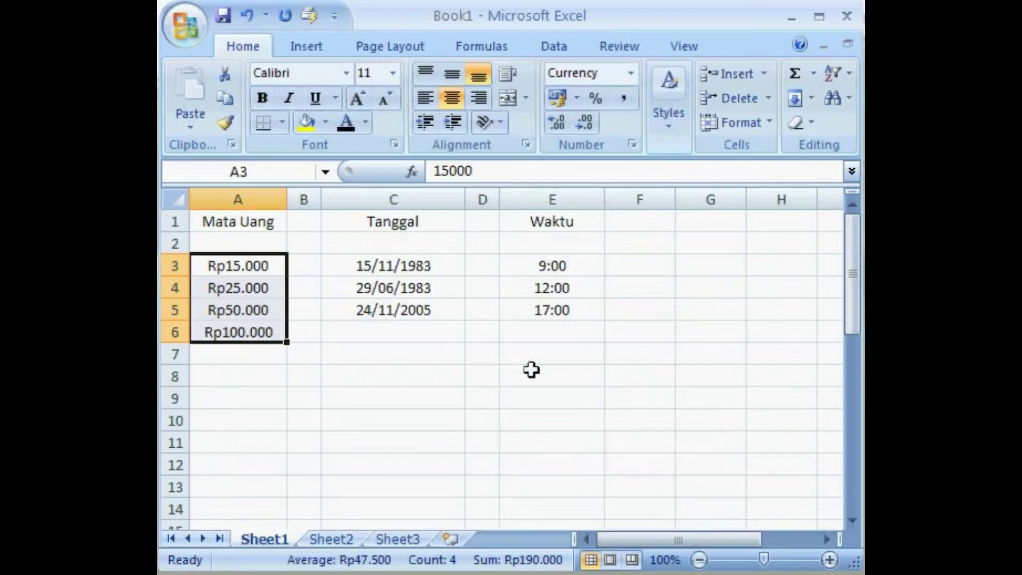
Format the Tanggal dates in C3:C5 with the Indonesian date type "14 Maret 2001", the one without an asterisk.
left_click(447, 261)
left_click_drag(447, 260, 447, 308)
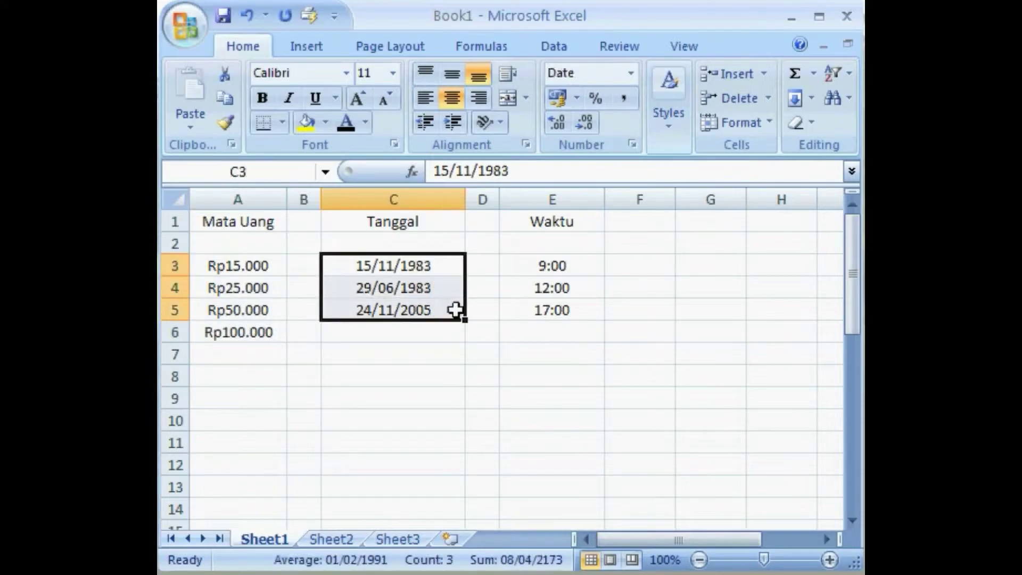
right_click(457, 268)
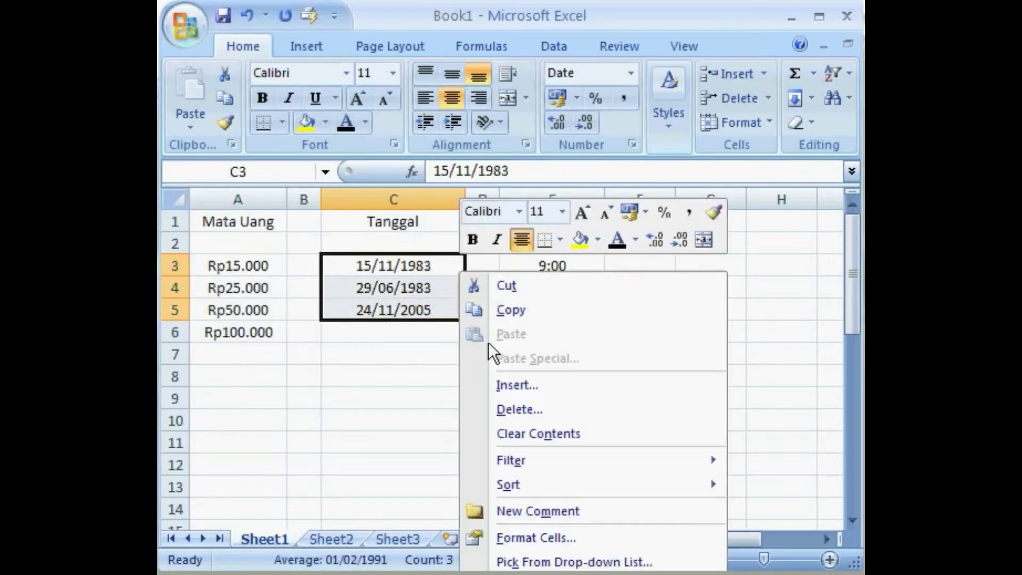
left_click(557, 530)
left_click(307, 188)
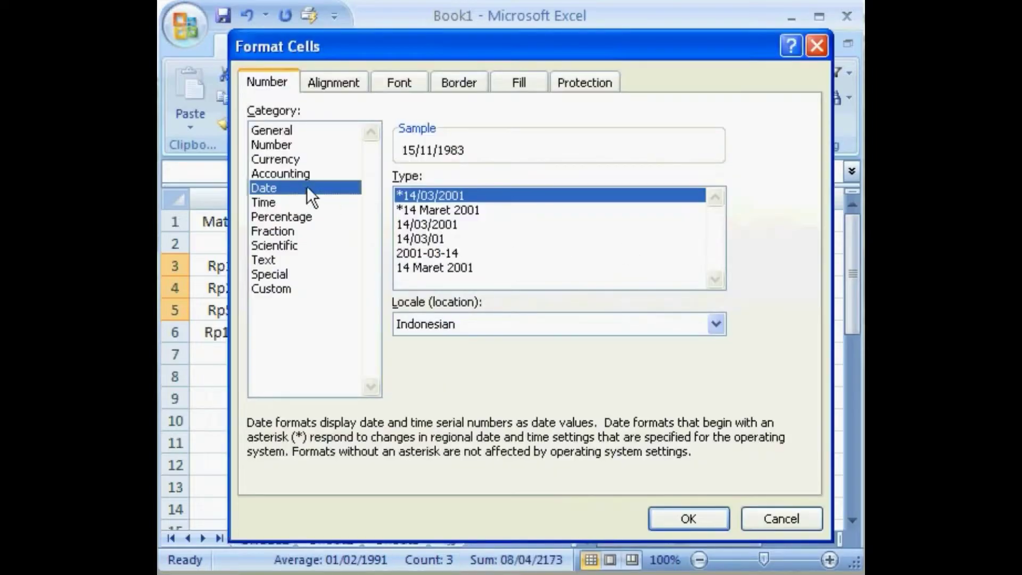
left_click(446, 210)
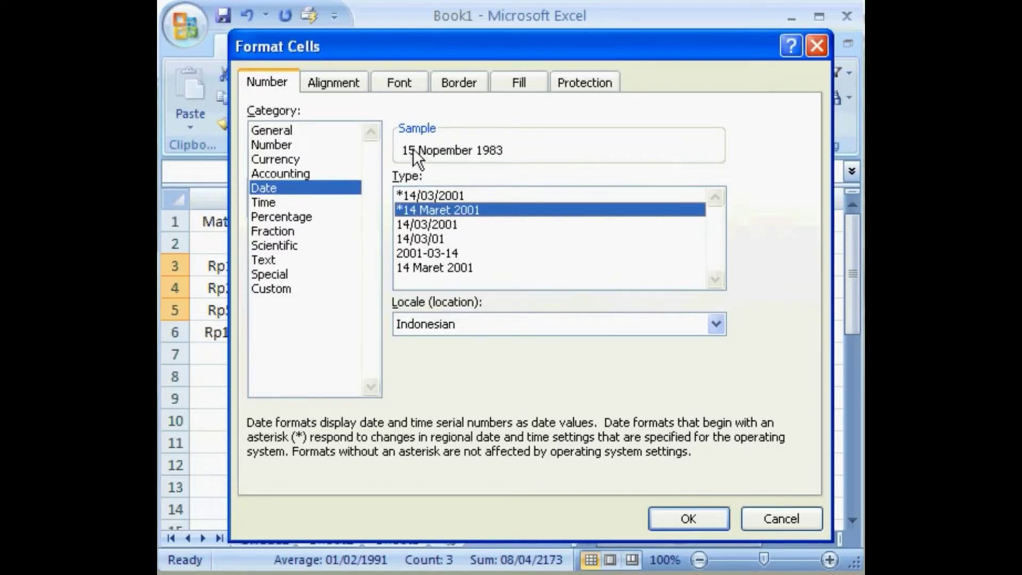
left_click(438, 239)
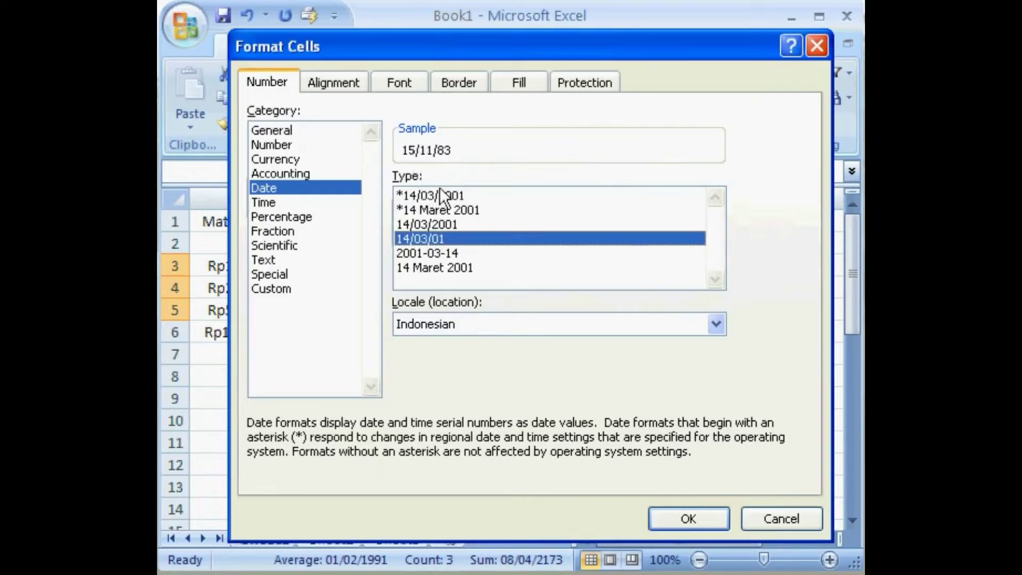
left_click(436, 267)
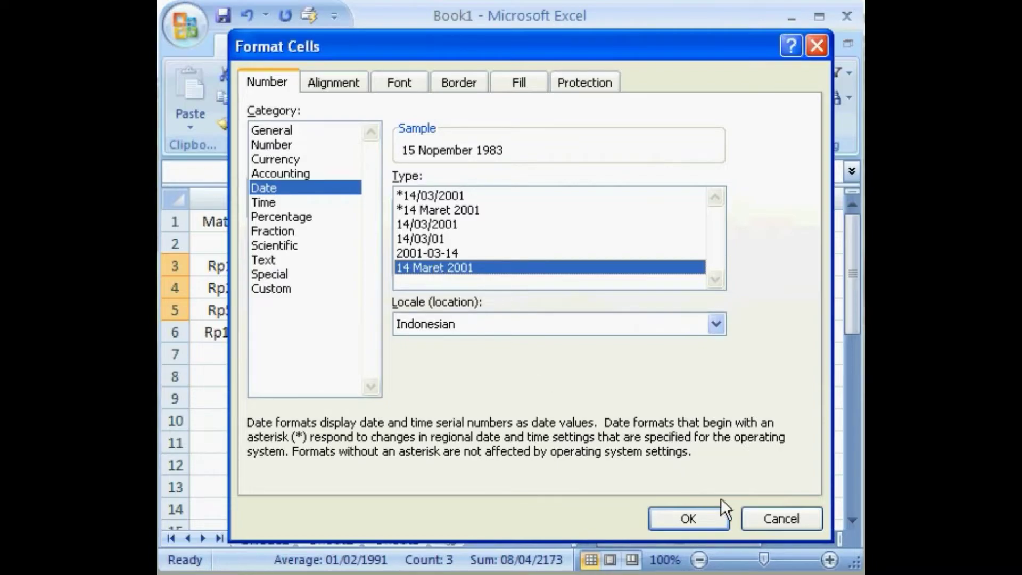
left_click(723, 517)
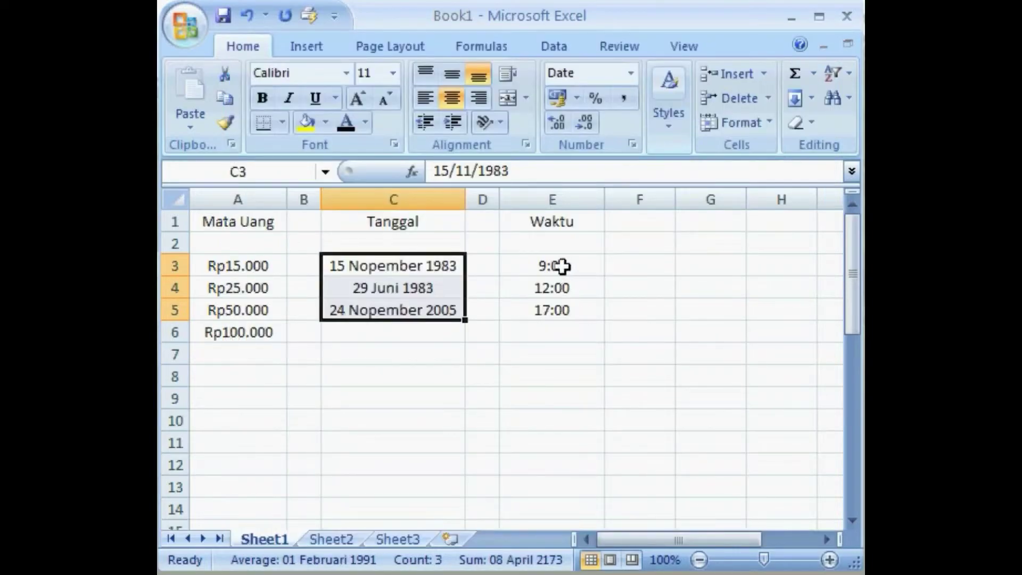
Format the Waktu times in E3:E5 with the custom number format h:mm AM/PM.
left_click_drag(562, 266, 560, 303)
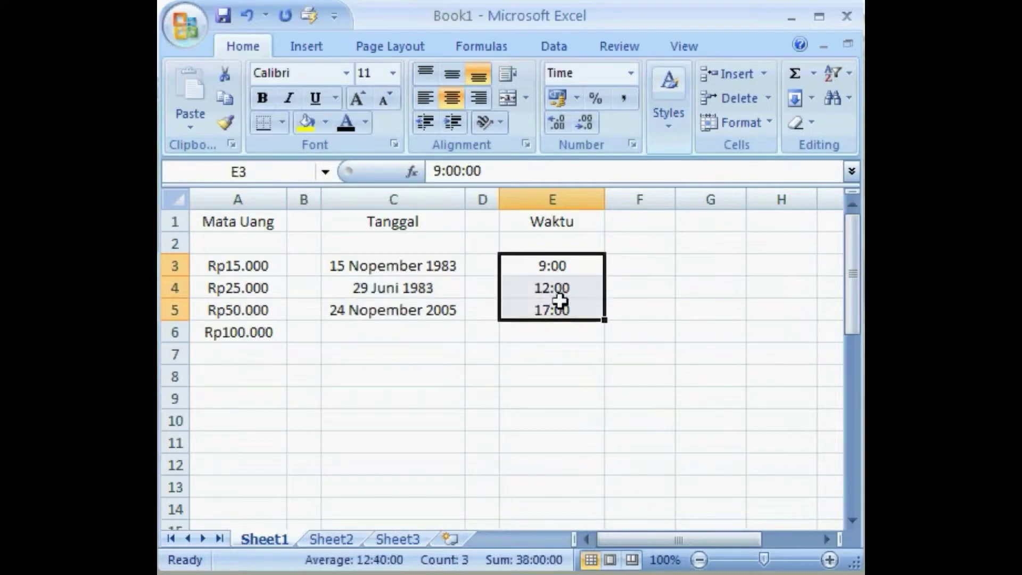
left_click(632, 143)
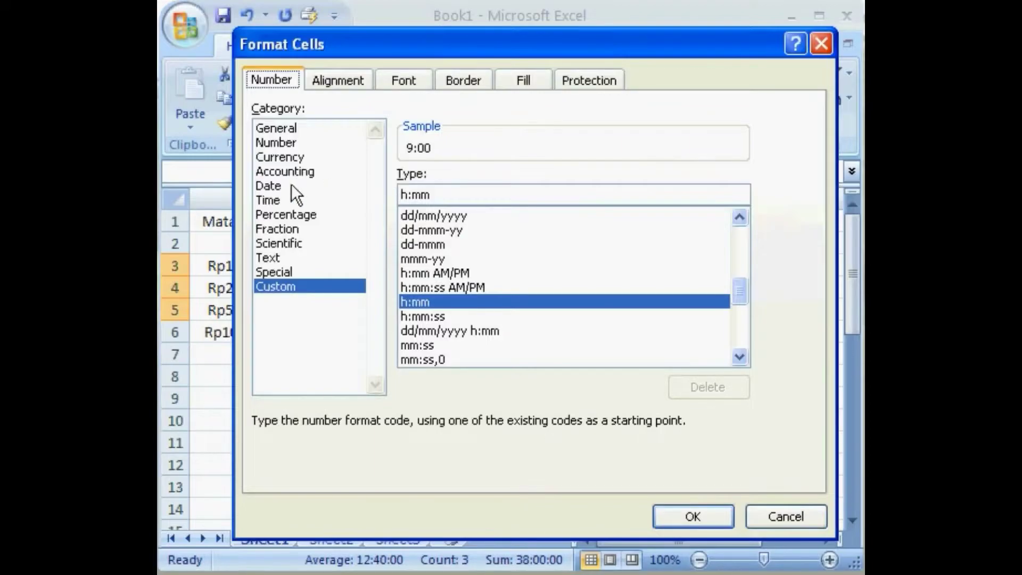
left_click(284, 201)
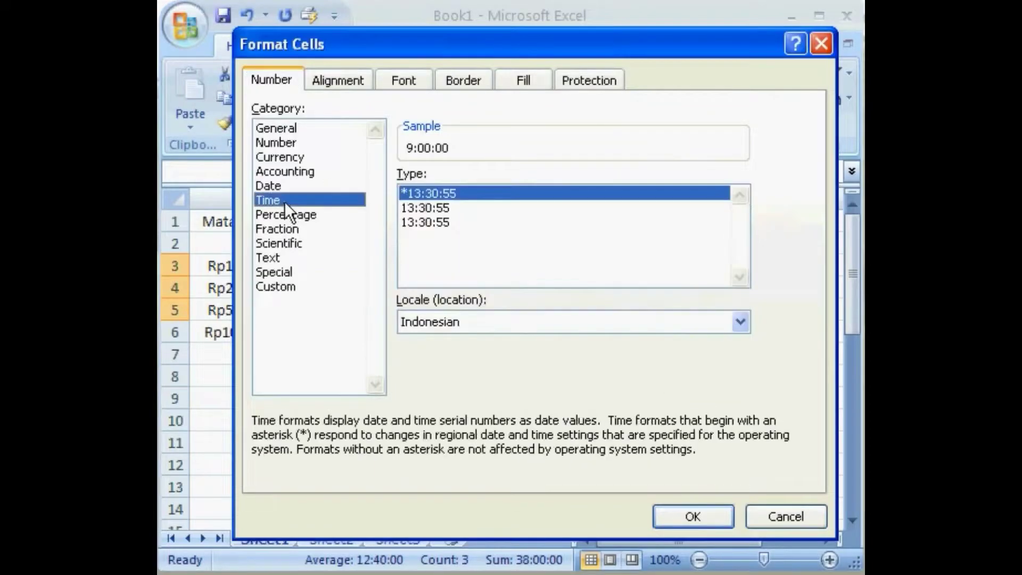
left_click(419, 207)
left_click(422, 222)
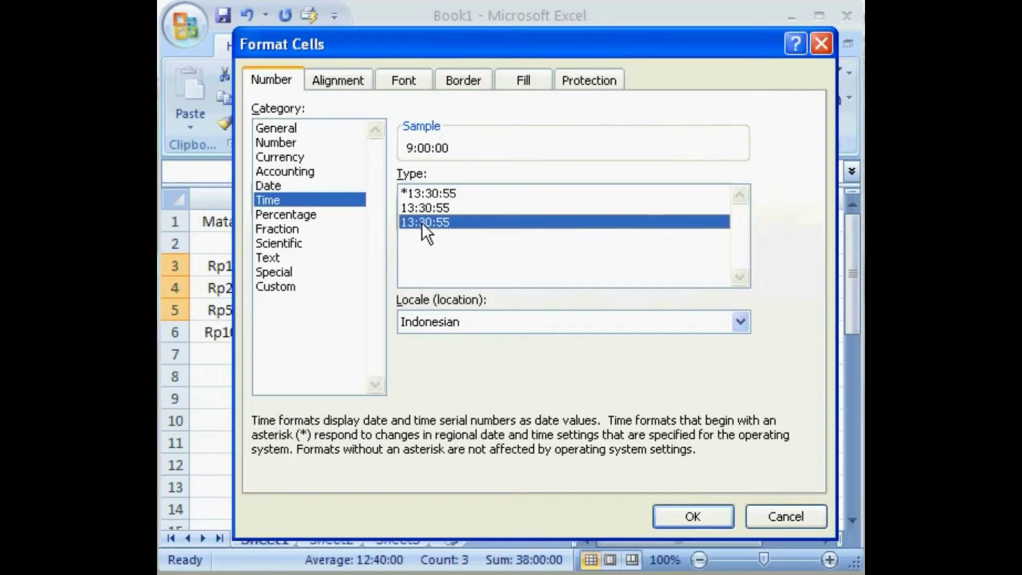
left_click(292, 286)
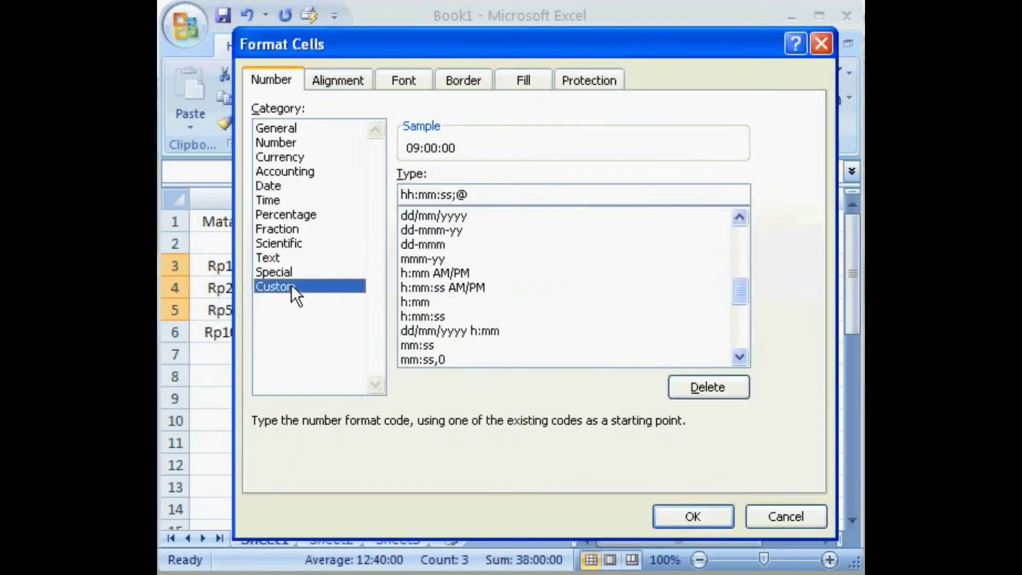
left_click(425, 285)
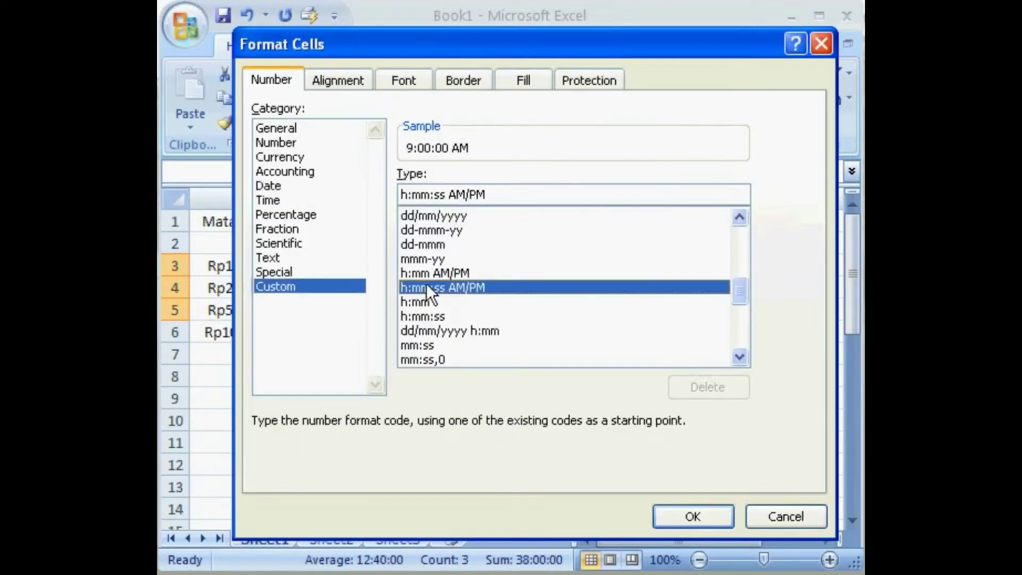
left_click(427, 272)
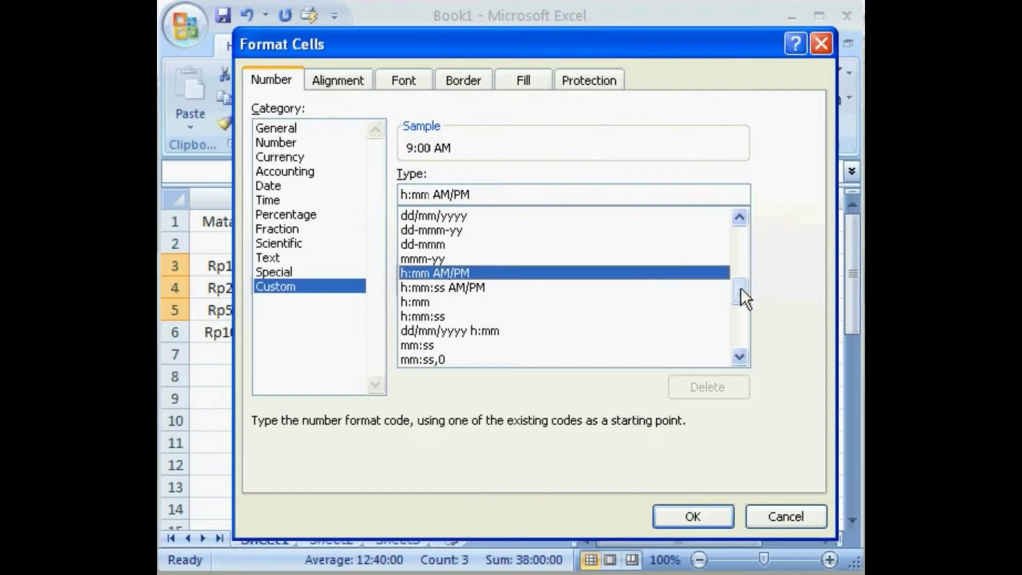
mouse_move(740, 288)
left_mouse_down()
mouse_move(740, 299)
mouse_move(740, 289)
left_mouse_up()
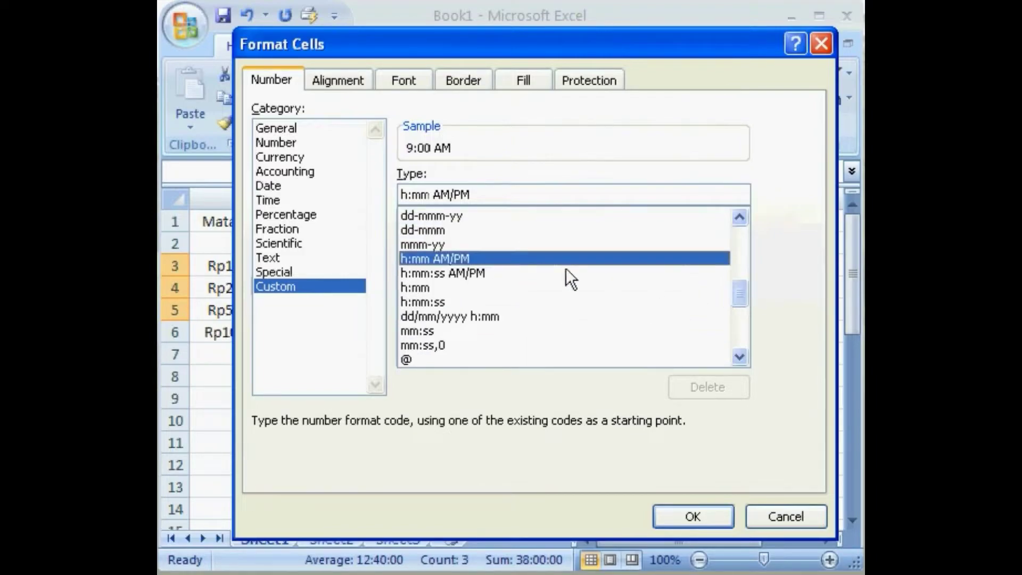
left_click(468, 273)
left_click(437, 286)
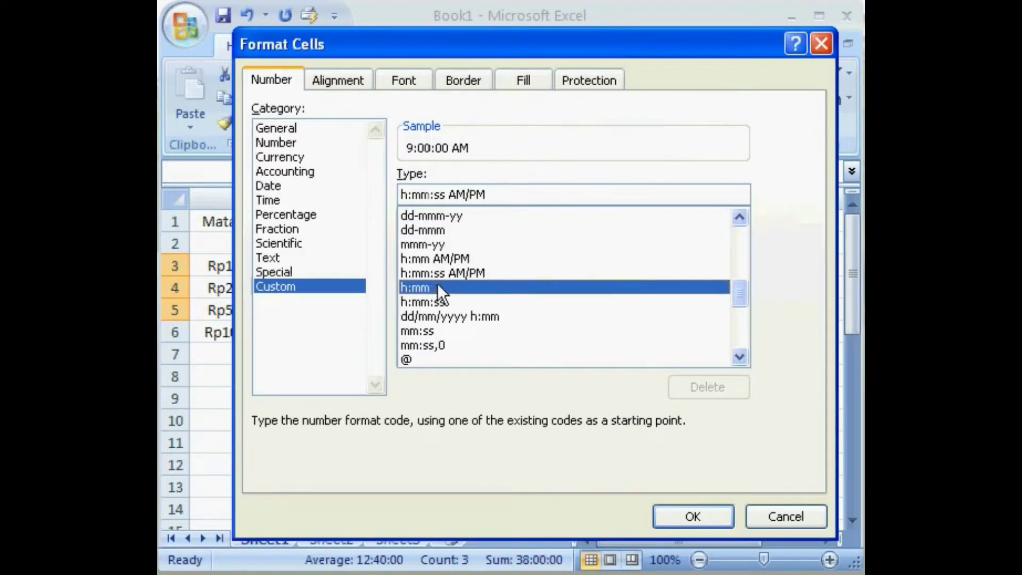
left_click(437, 273)
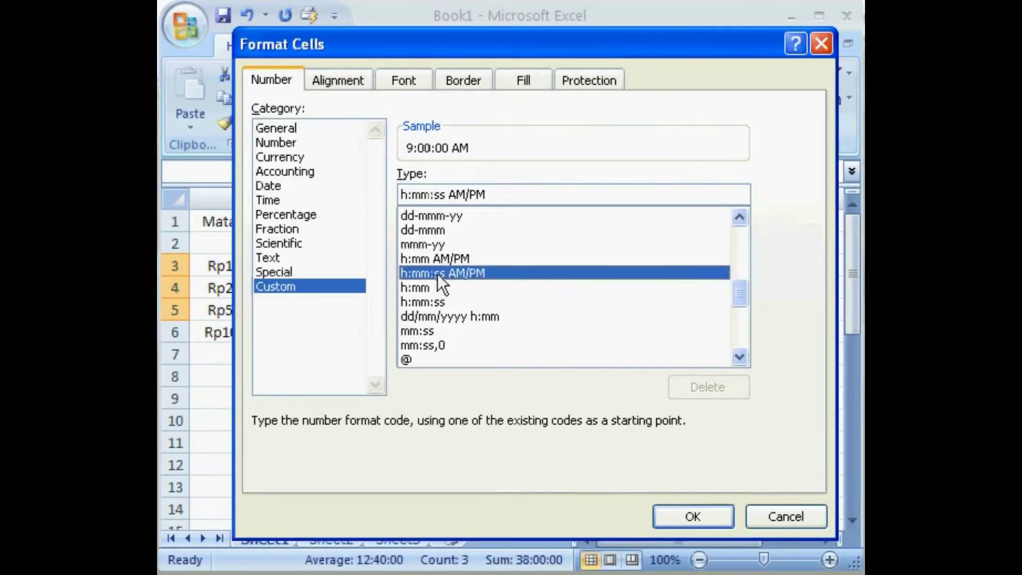
left_click(435, 259)
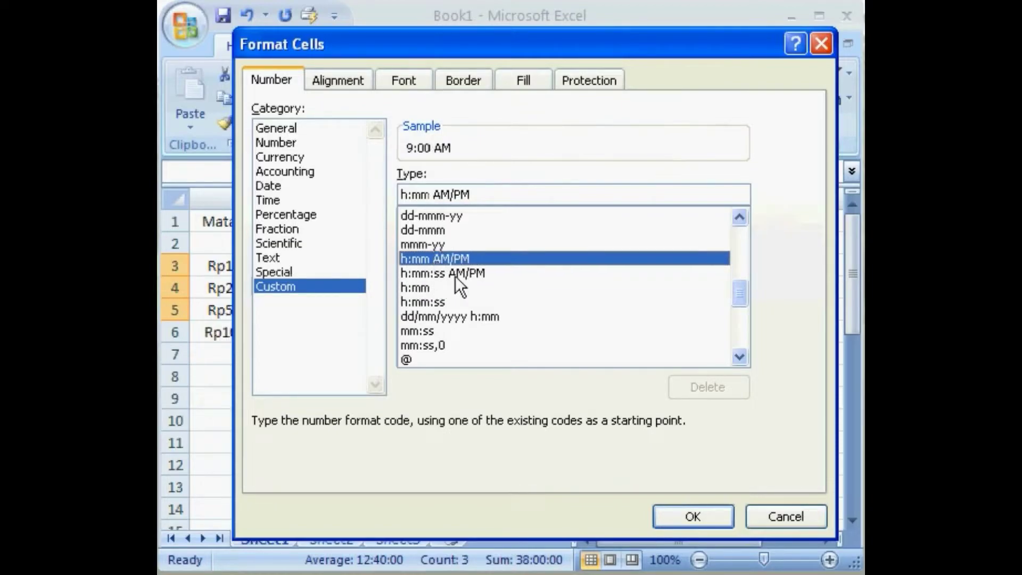
left_click(719, 515)
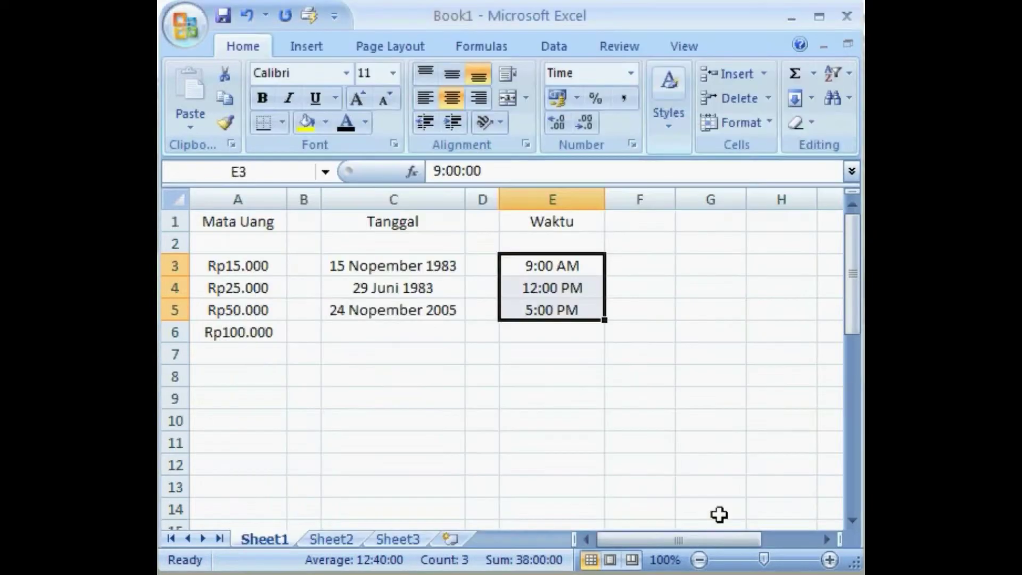
left_click(590, 266)
left_click(589, 287)
left_click(591, 308)
left_click(660, 285)
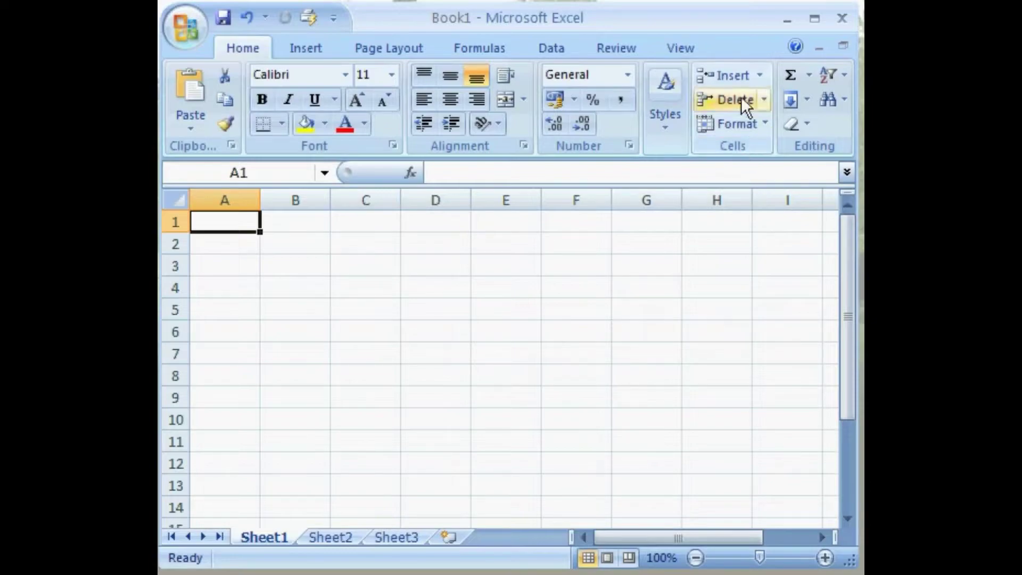
Try the preset magnifications in the Zoom dialog and set the worksheet zoom to 75%.
left_click(700, 53)
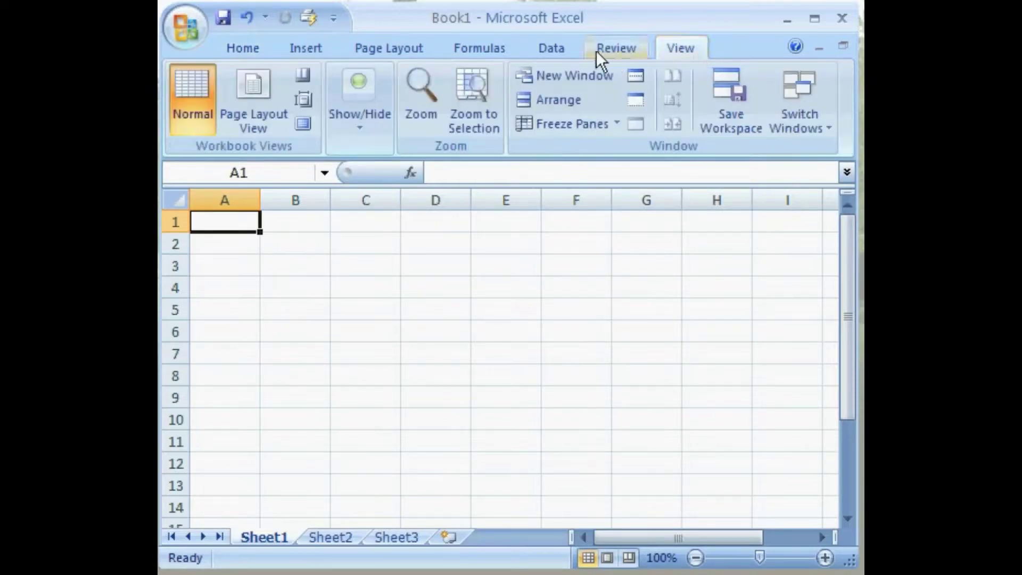
left_click(423, 127)
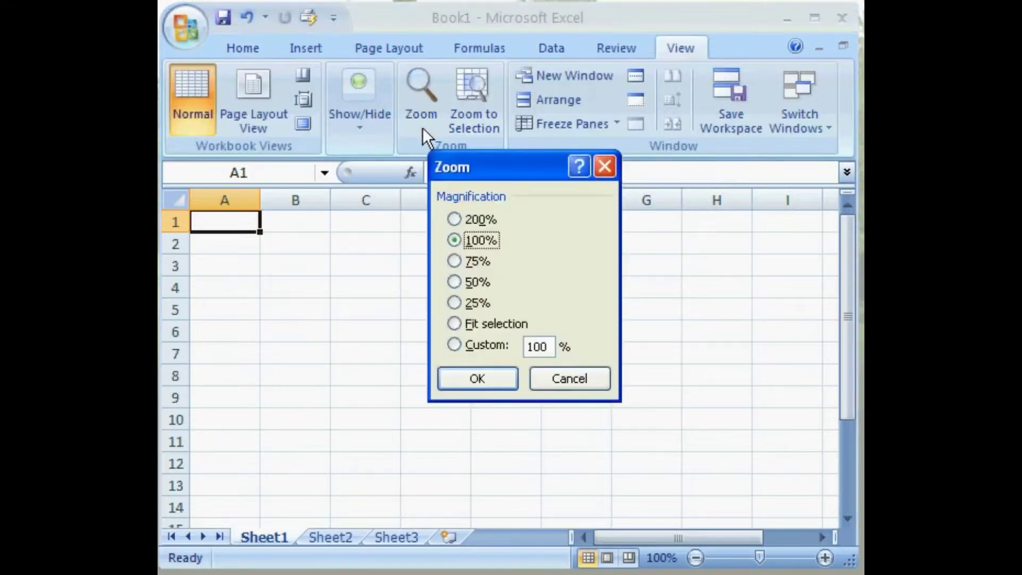
left_click(490, 220)
left_click(481, 263)
left_click(477, 288)
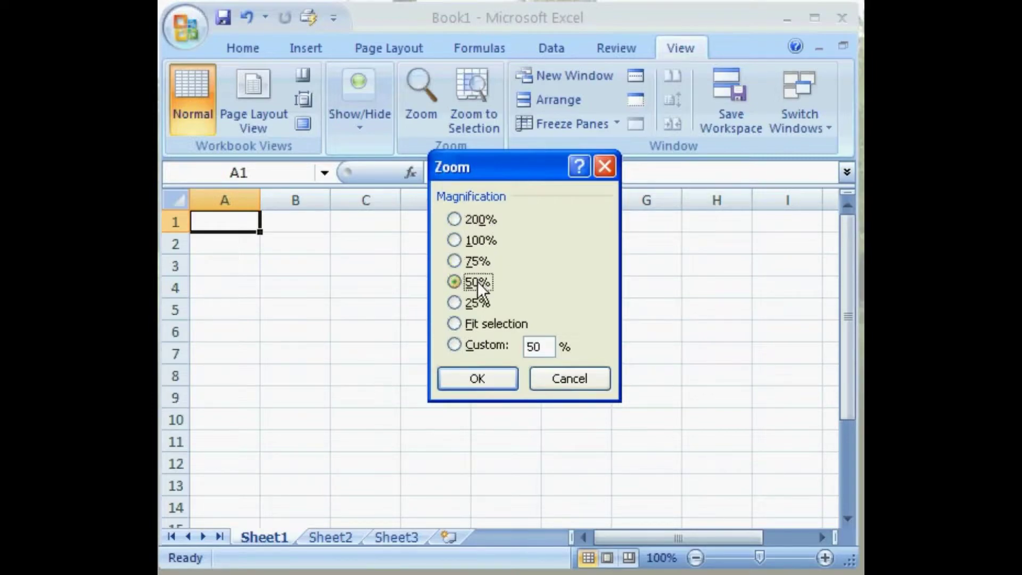
left_click(478, 305)
left_click(481, 260)
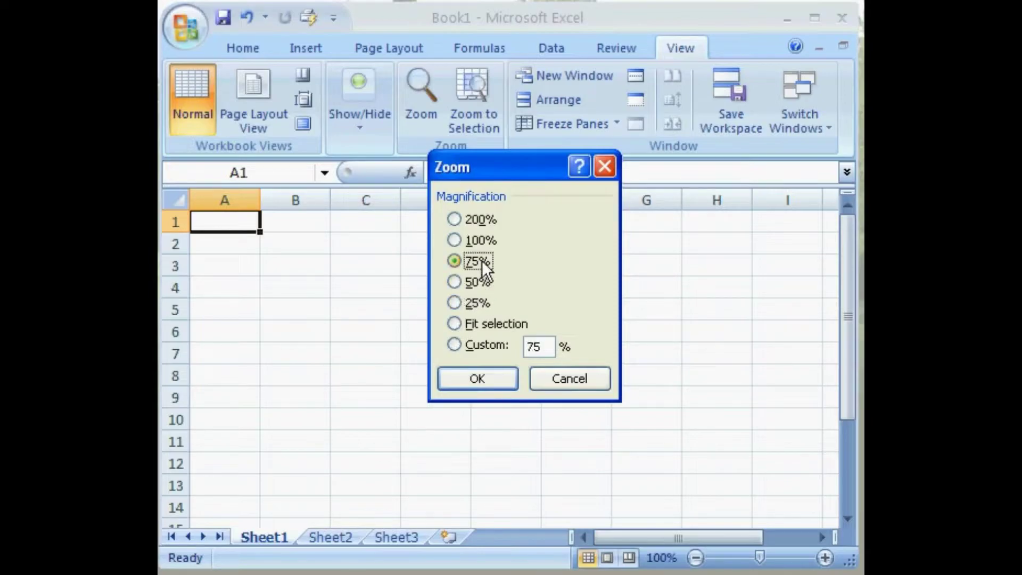
left_click(510, 379)
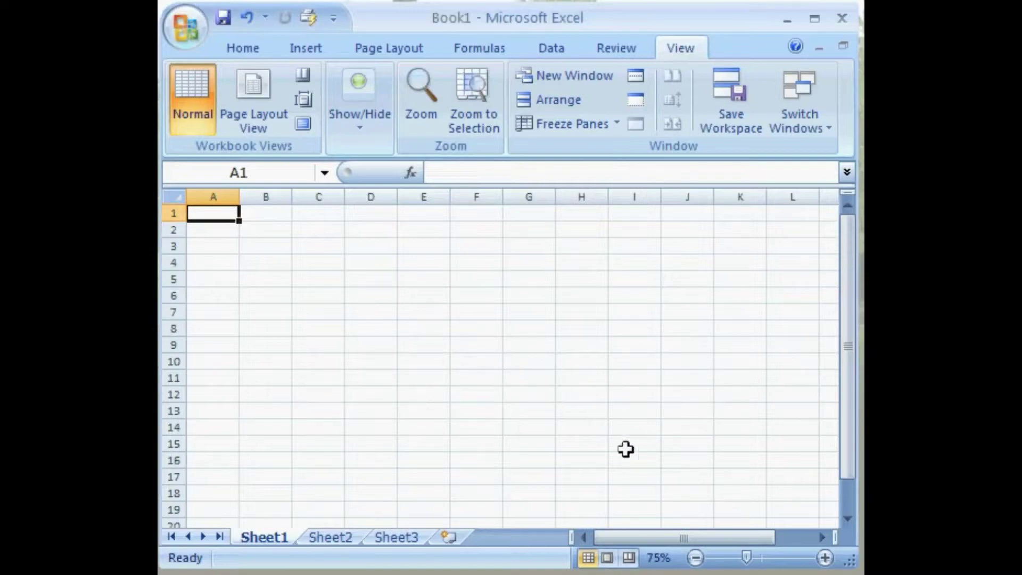
Restore the worksheet magnification to 100% through the Zoom dialog.
left_click(676, 554)
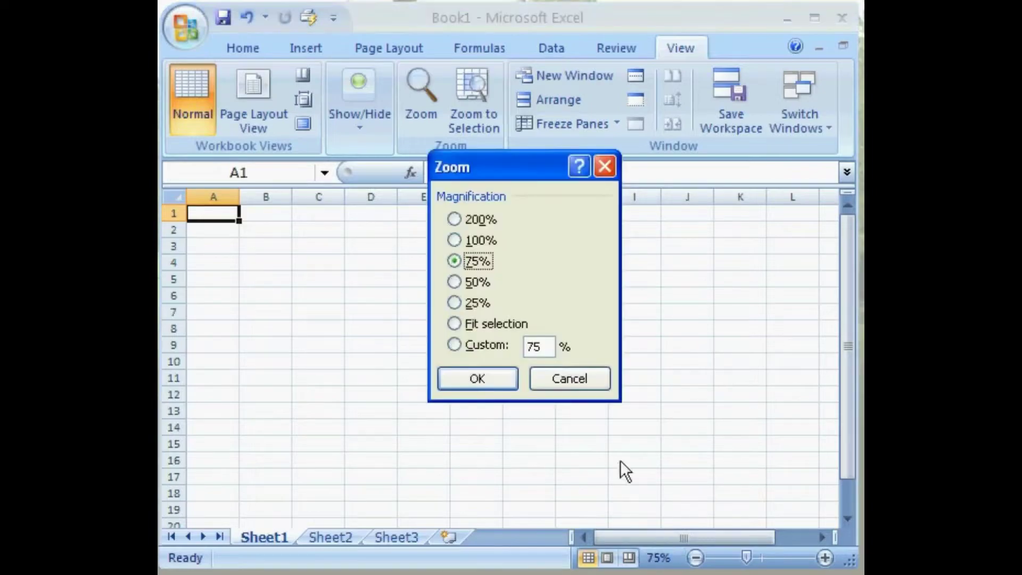
left_click(464, 282)
left_click(464, 261)
left_click(460, 241)
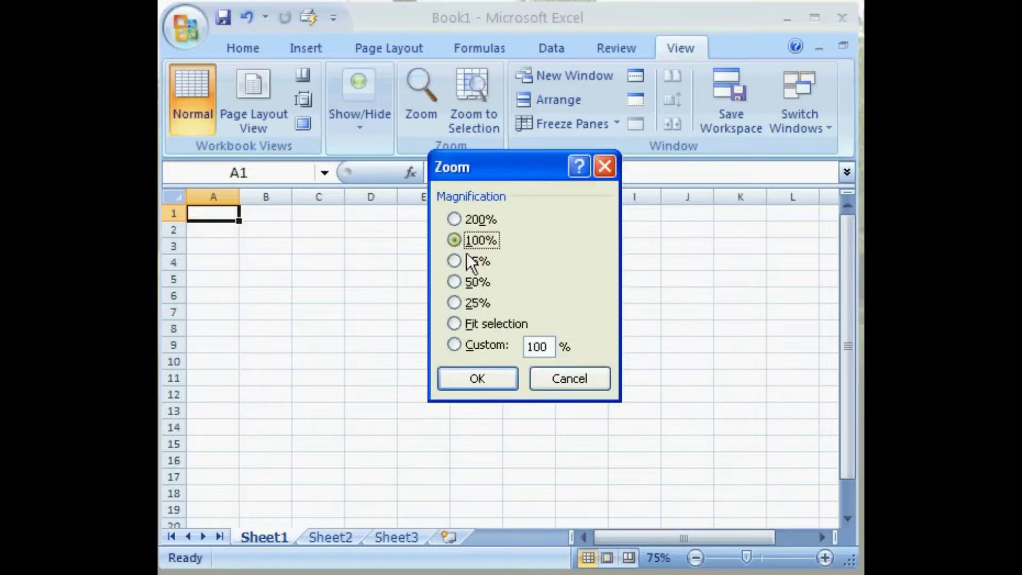
left_click(510, 382)
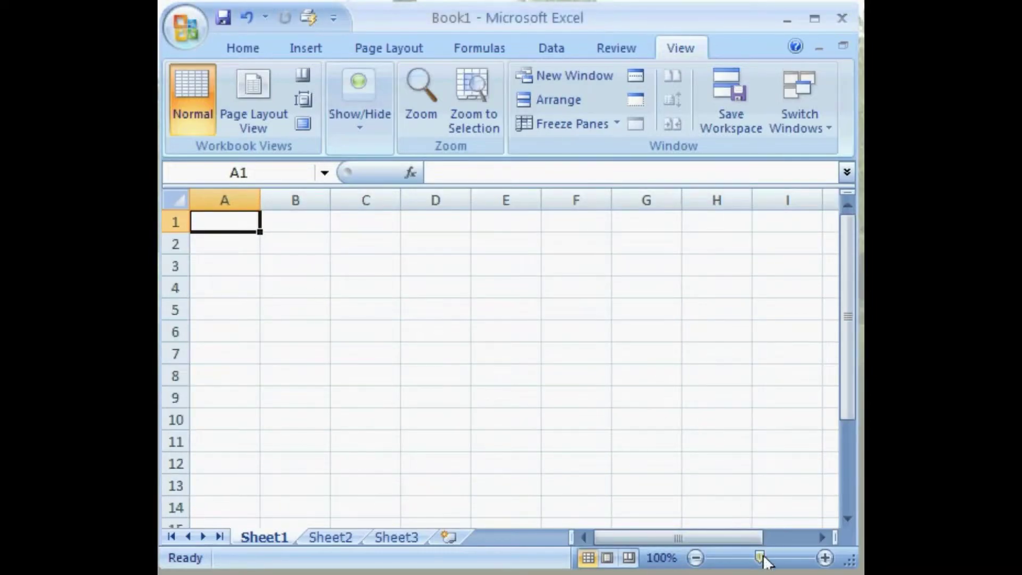
Zoom the worksheet out in increments to 80%, and zoom back in to 100%.
mouse_move(762, 557)
left_mouse_down()
mouse_move(735, 559)
mouse_move(782, 560)
mouse_move(770, 561)
left_mouse_up()
left_click(695, 558)
left_click(695, 558)
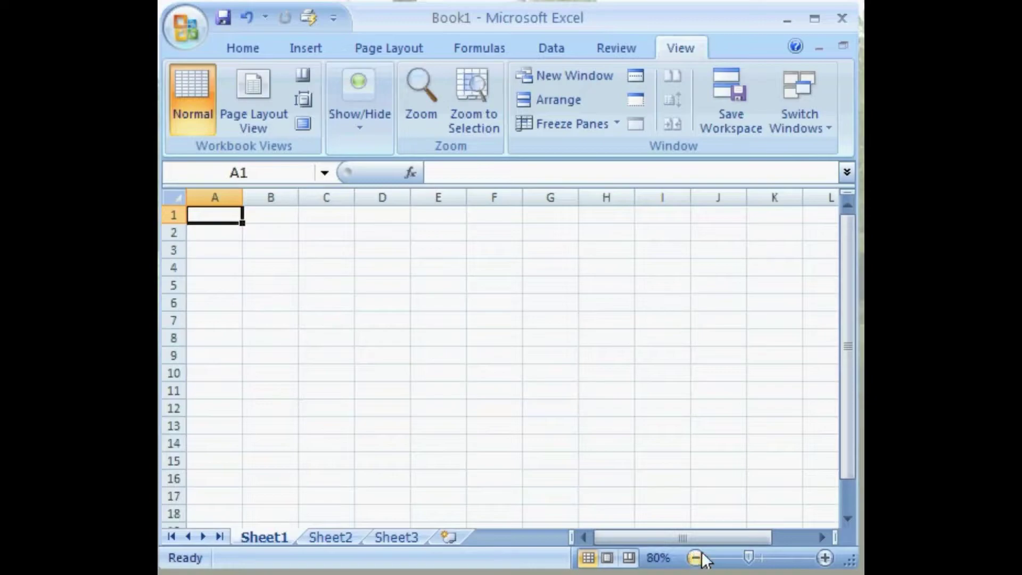
left_click(826, 558)
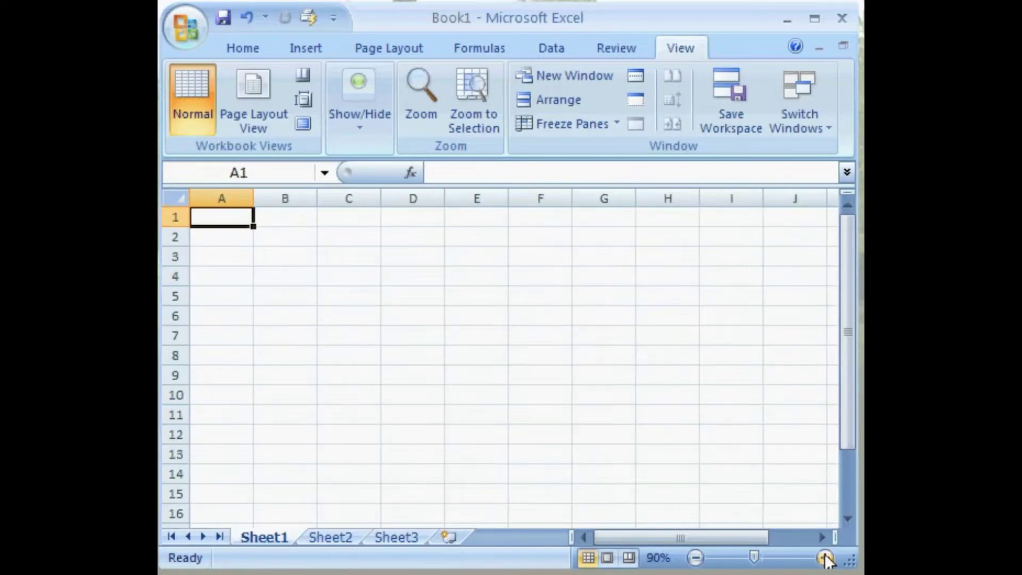
left_click(826, 557)
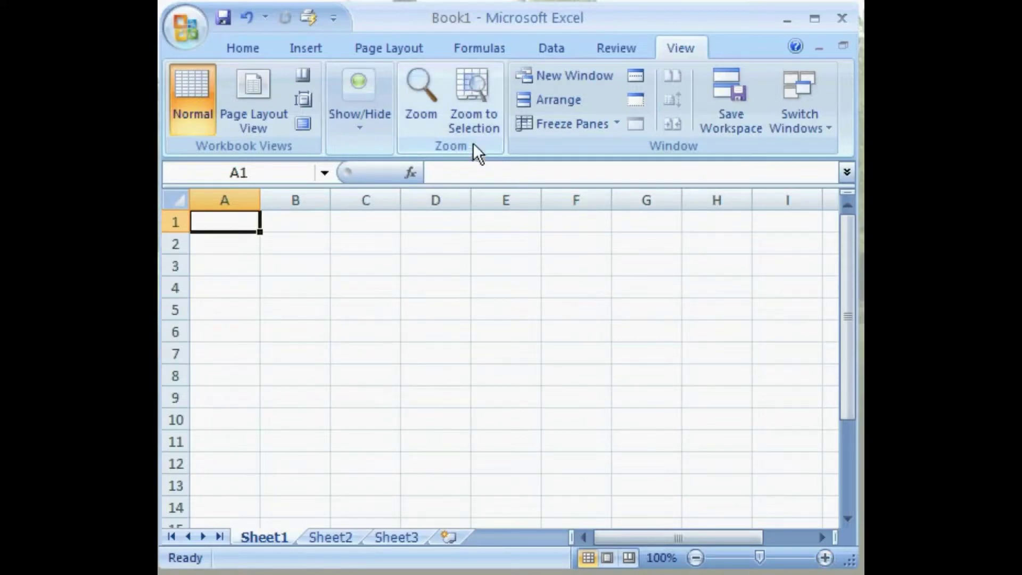
Zoom the worksheet to the selected cell A1, and reset the magnification to 100%.
left_click(493, 97)
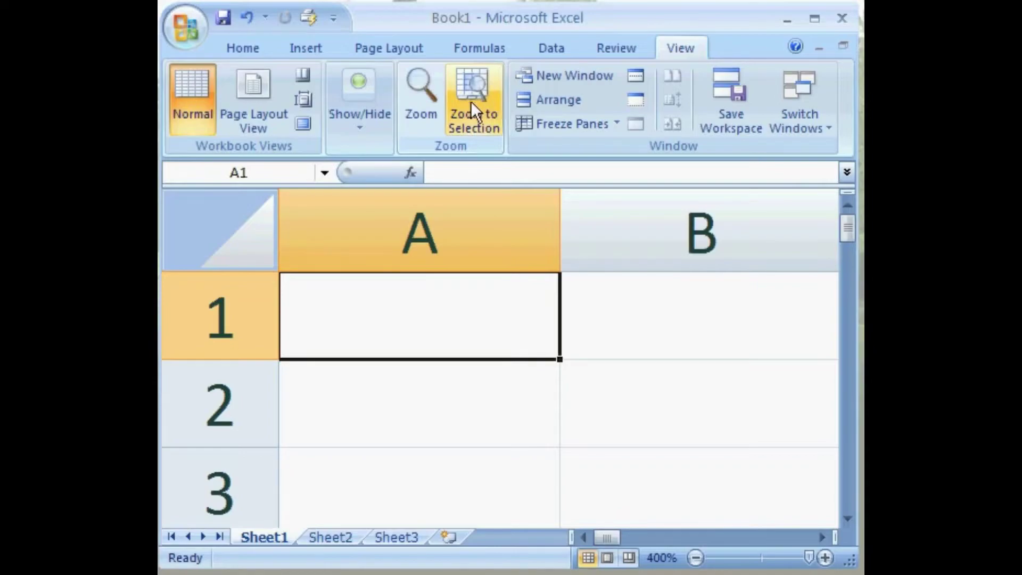
left_click(433, 109)
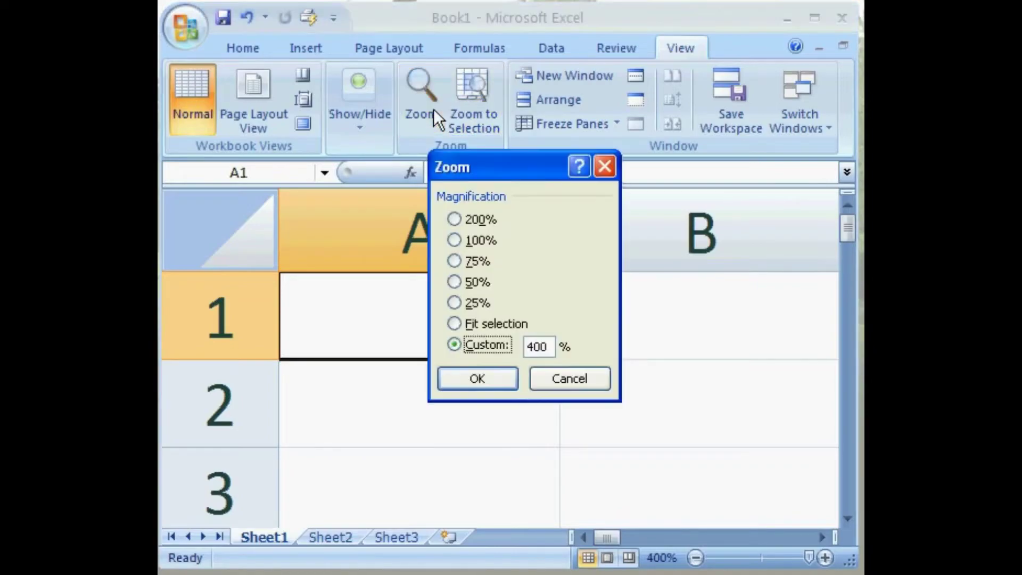
left_click(478, 243)
left_click(510, 375)
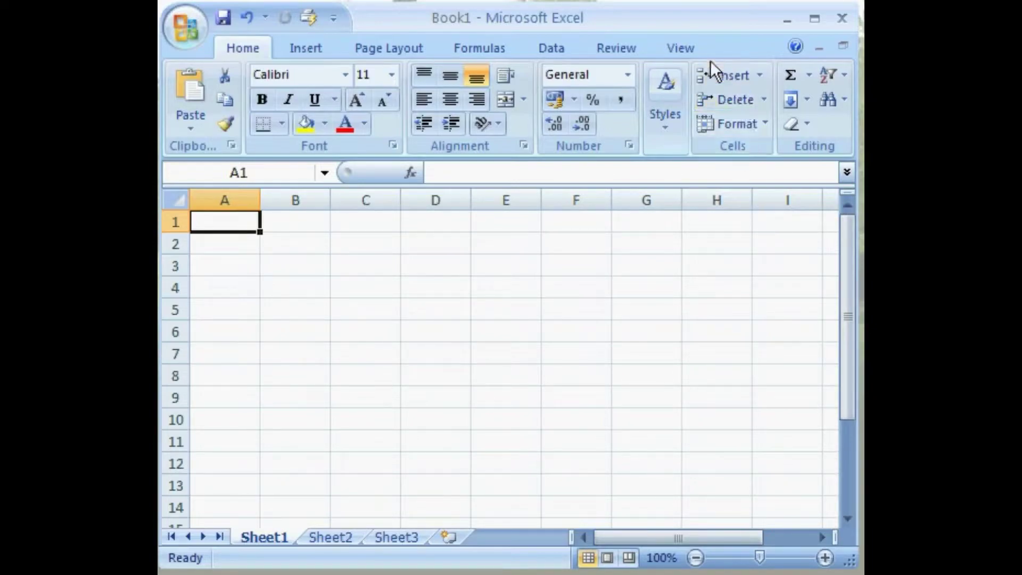
Try several preset magnifications in the Zoom dialog and apply 75% to the empty worksheet.
left_click(699, 52)
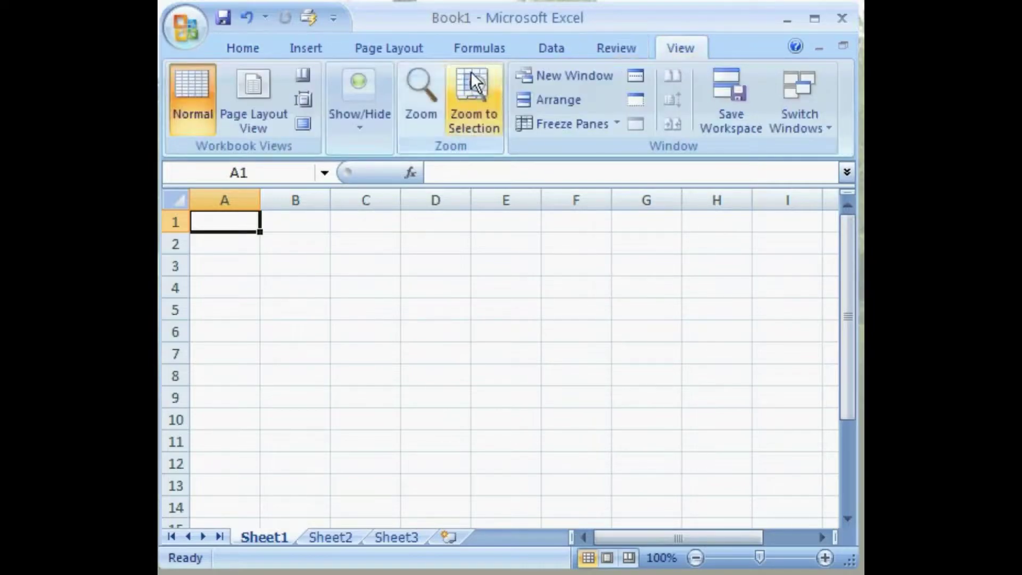
left_click(423, 127)
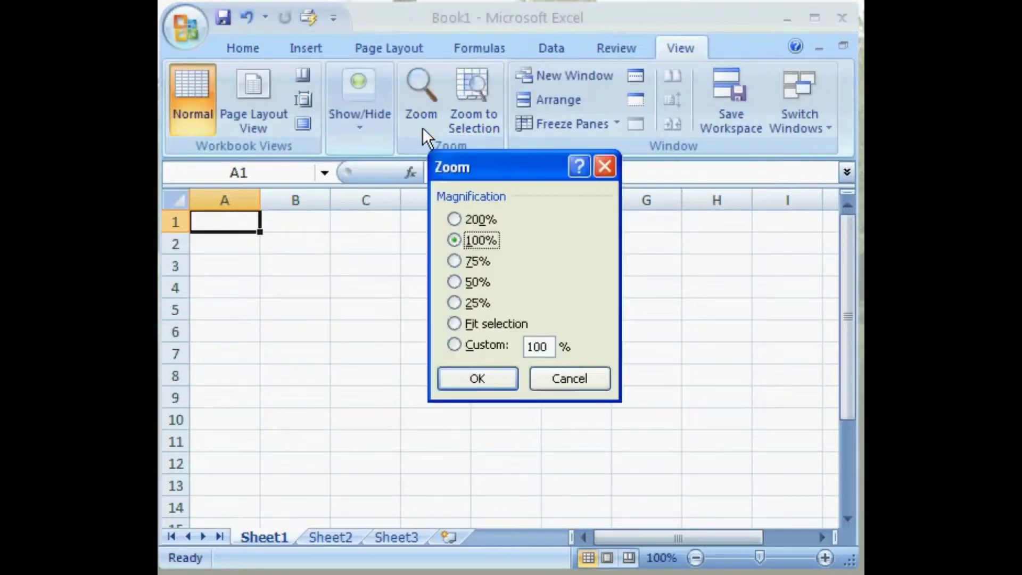
left_click(490, 220)
left_click(480, 263)
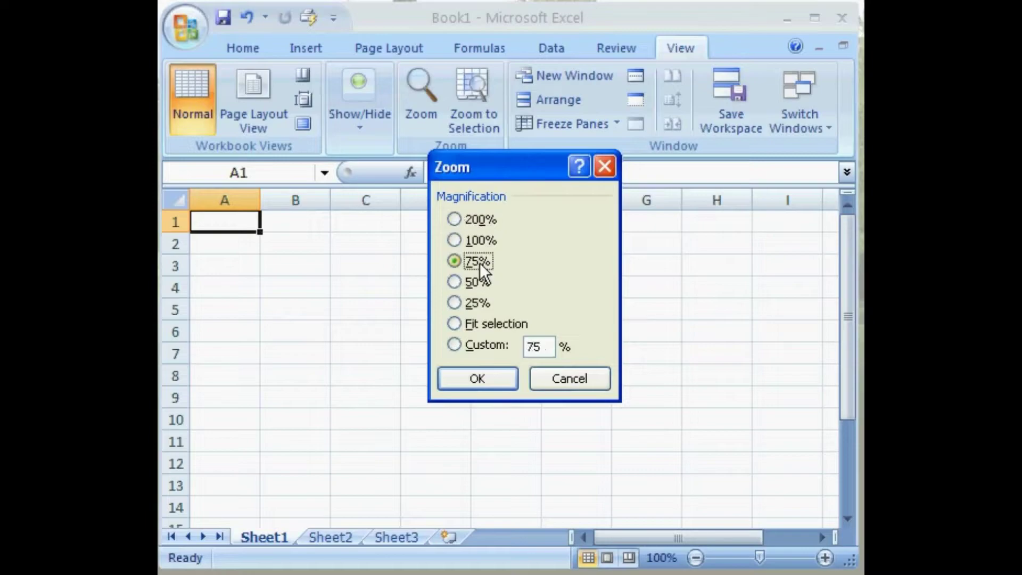
left_click(478, 281)
left_click(478, 299)
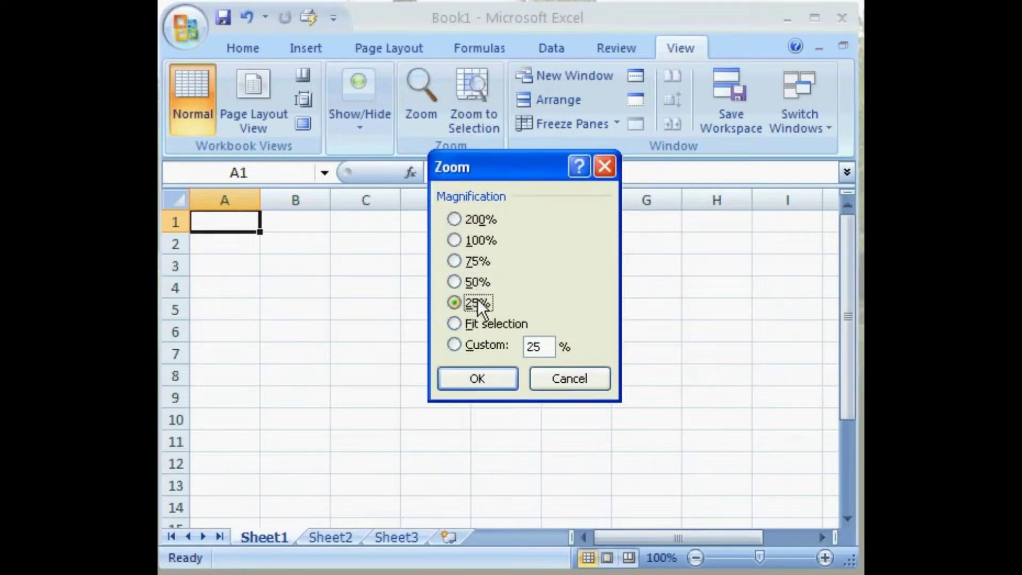
left_click(482, 260)
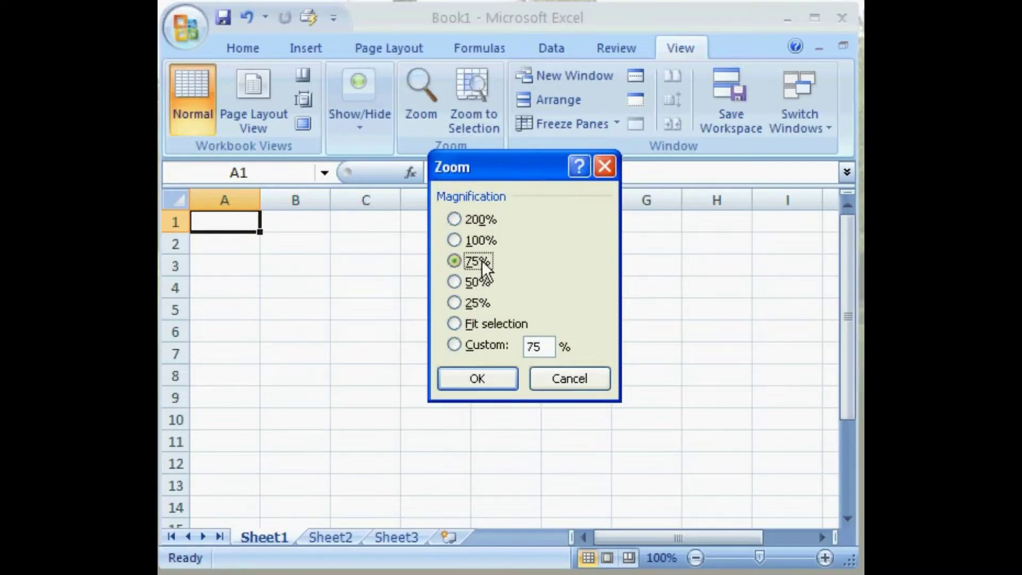
left_click(509, 379)
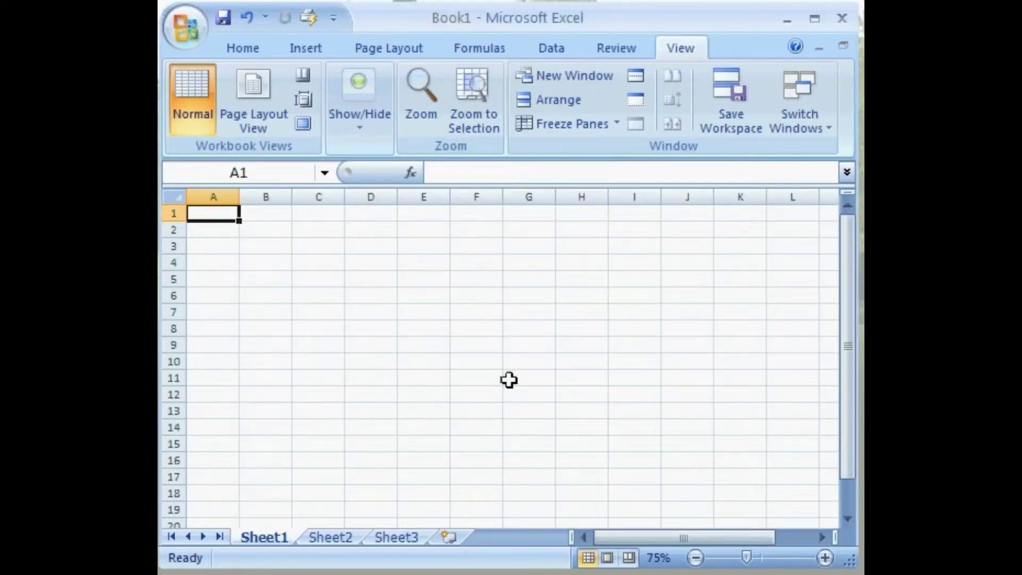
Set the worksheet magnification back to 100% in the Zoom dialog.
left_click(675, 551)
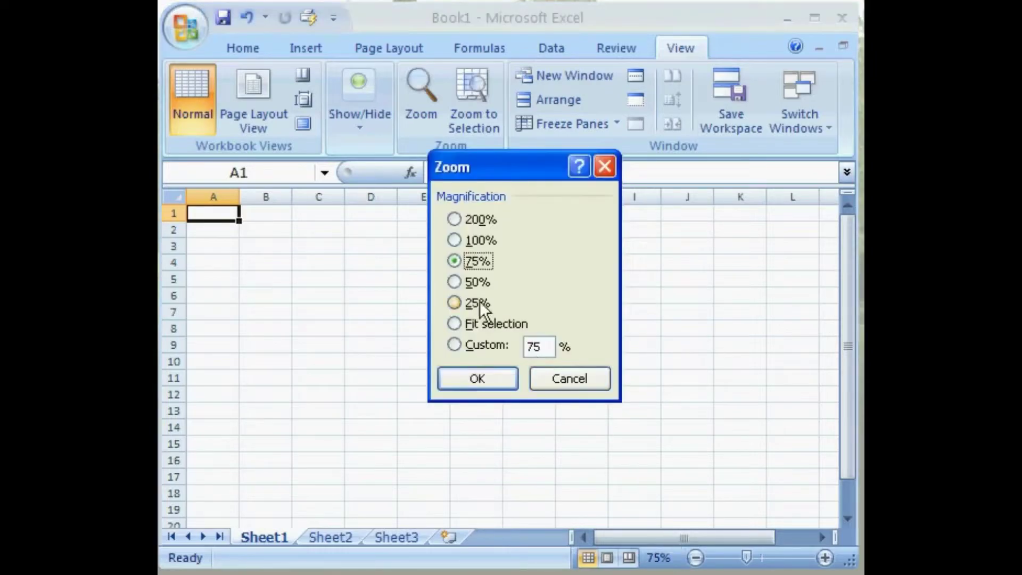
left_click(465, 284)
left_click(464, 263)
left_click(460, 242)
left_click(510, 382)
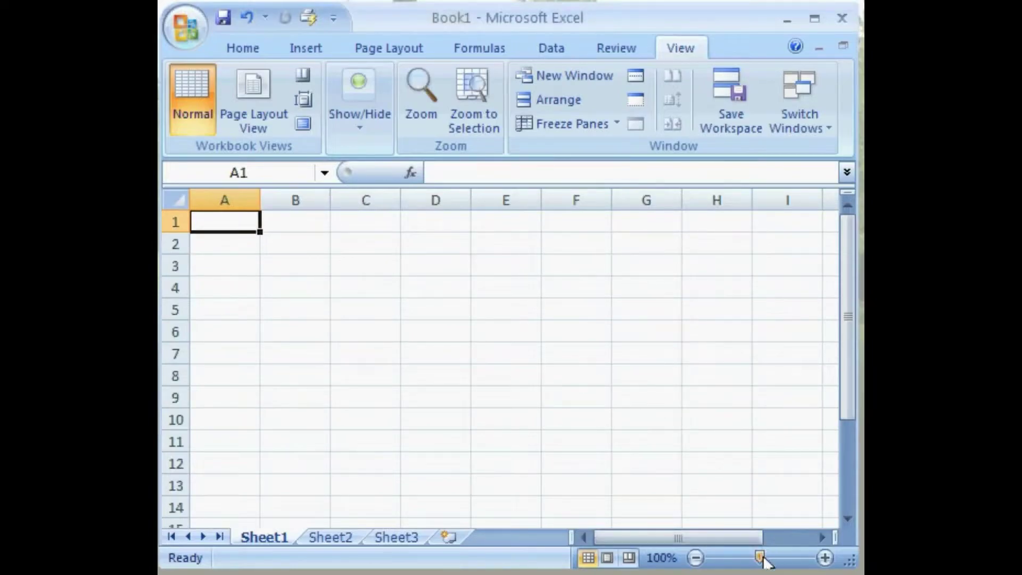
Zoom the empty worksheet out in steps to 80% and bring it back to 100%.
mouse_move(759, 558)
left_mouse_down()
mouse_move(735, 558)
mouse_move(784, 557)
mouse_move(768, 558)
left_mouse_up()
left_click(695, 558)
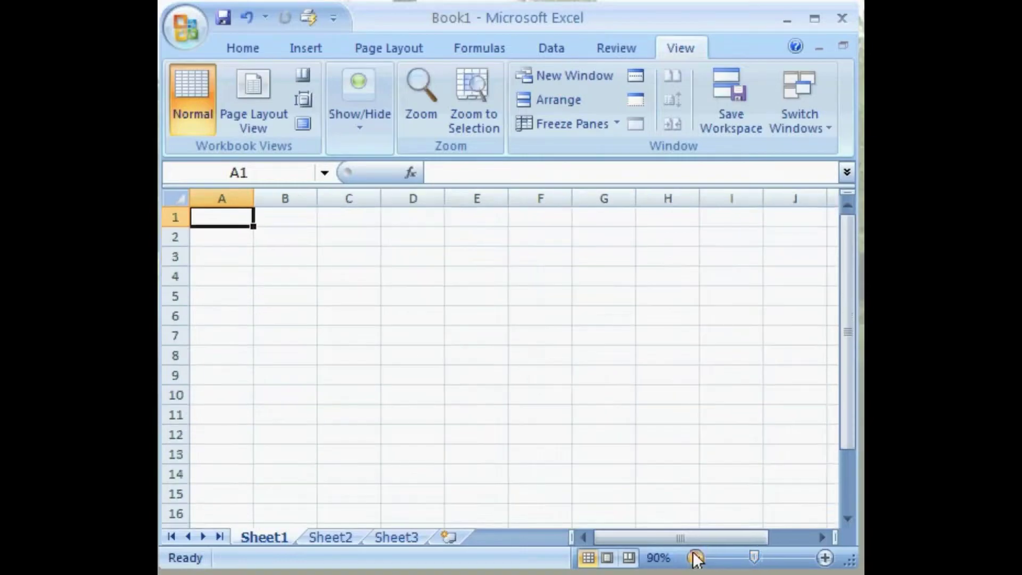
left_click(695, 558)
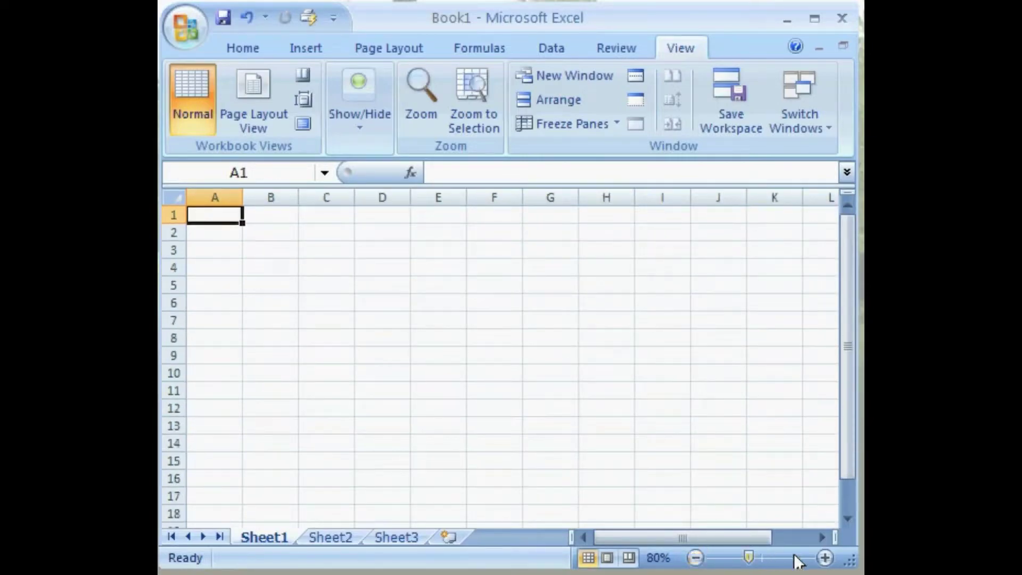
left_click(826, 558)
left_click(826, 557)
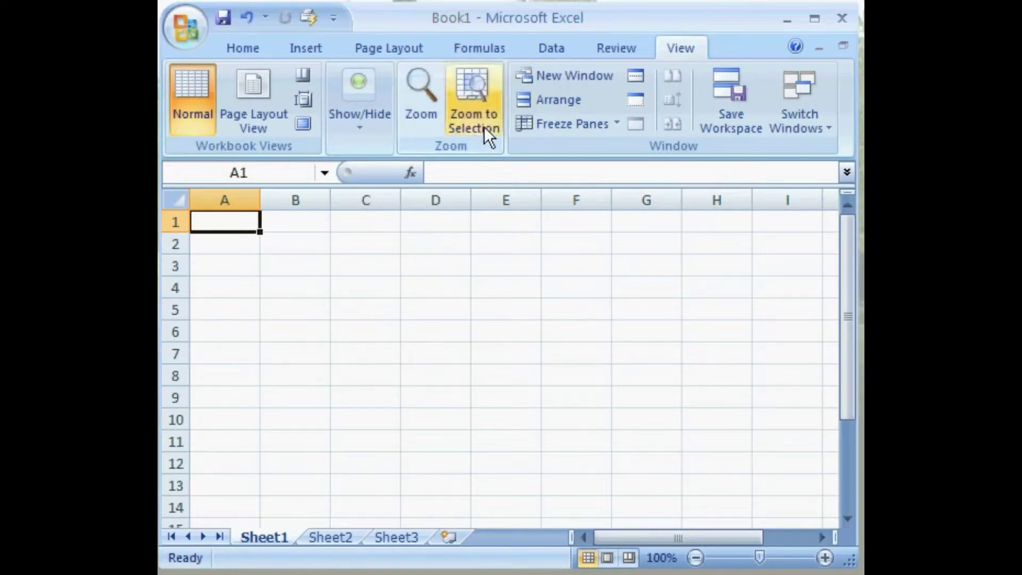
Zoom to the selected cell A1, and restore the worksheet magnification to 100%.
left_click(493, 96)
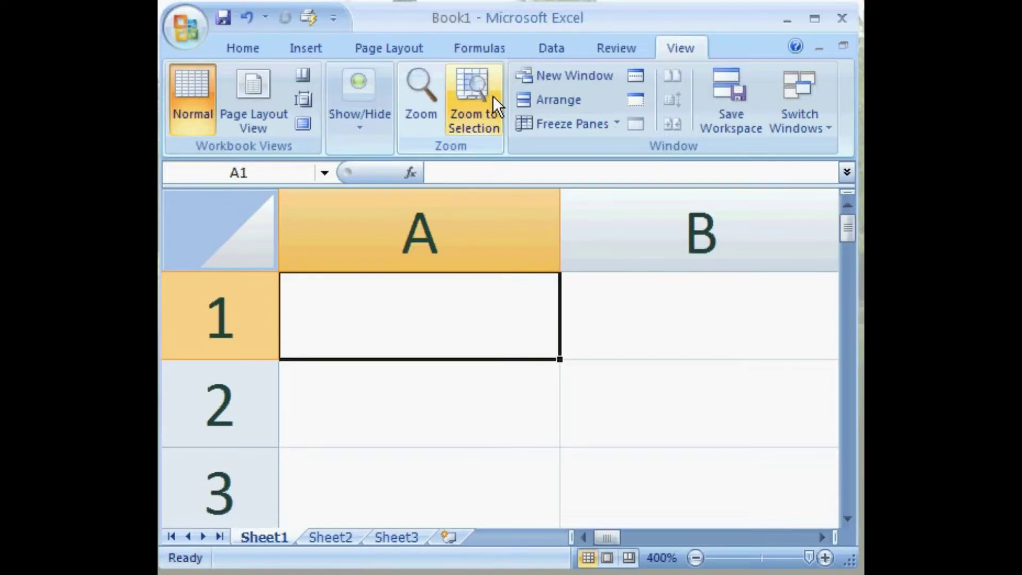
left_click(433, 109)
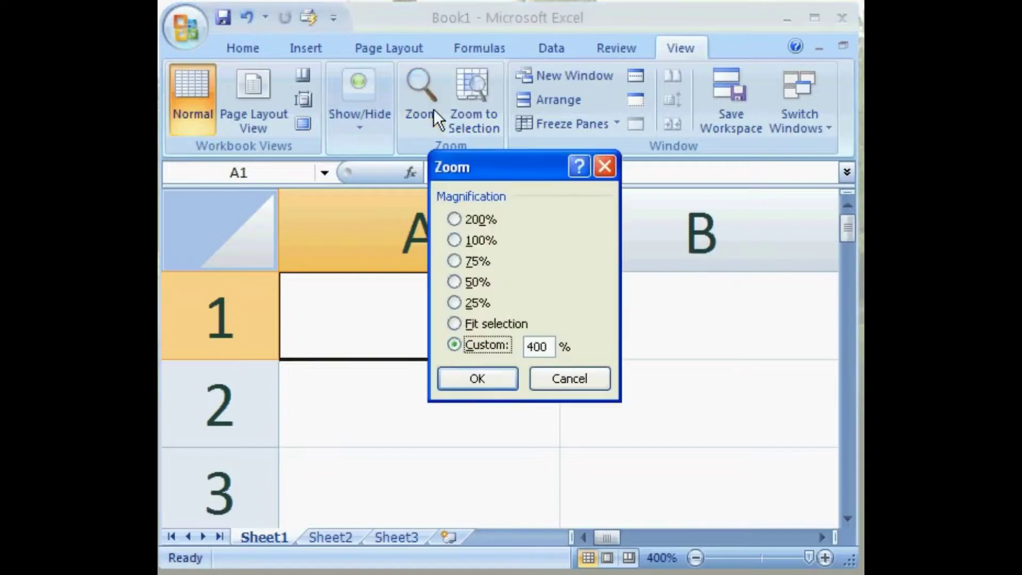
left_click(474, 239)
left_click(508, 379)
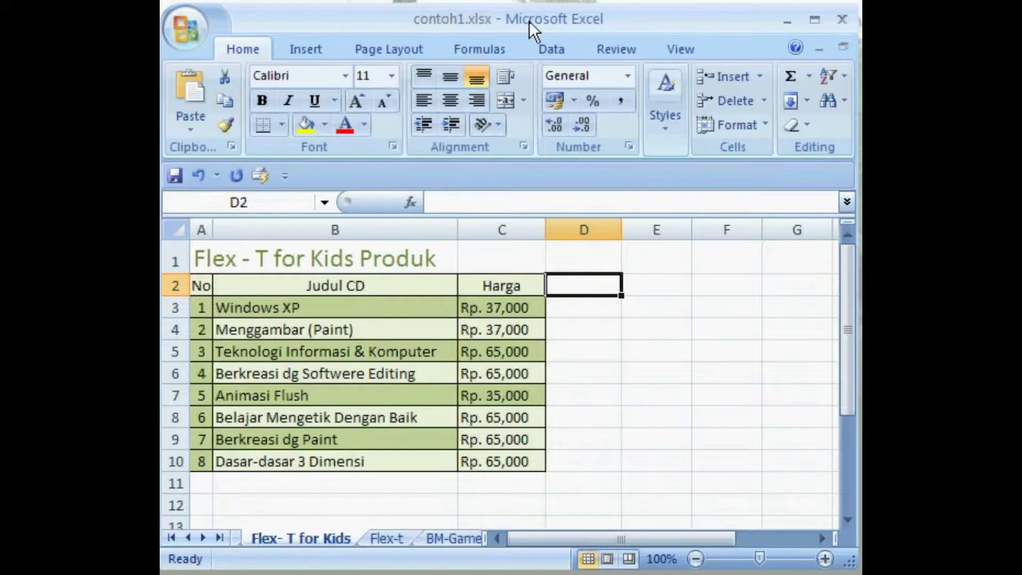
Set the page orientation of the Flex- T for Kids sheet to Portrait and its paper size to A4.
left_click(430, 53)
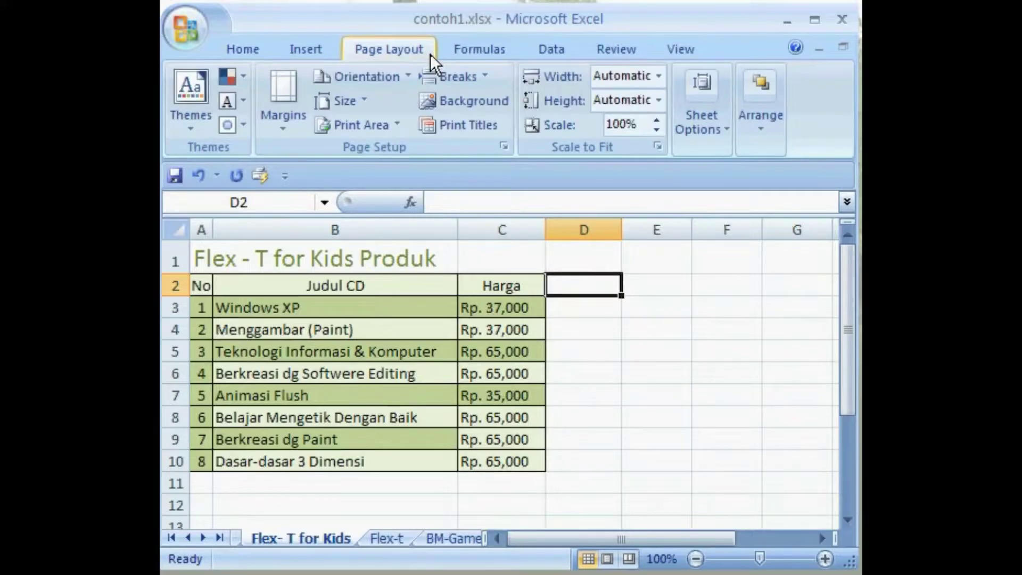
left_click(405, 79)
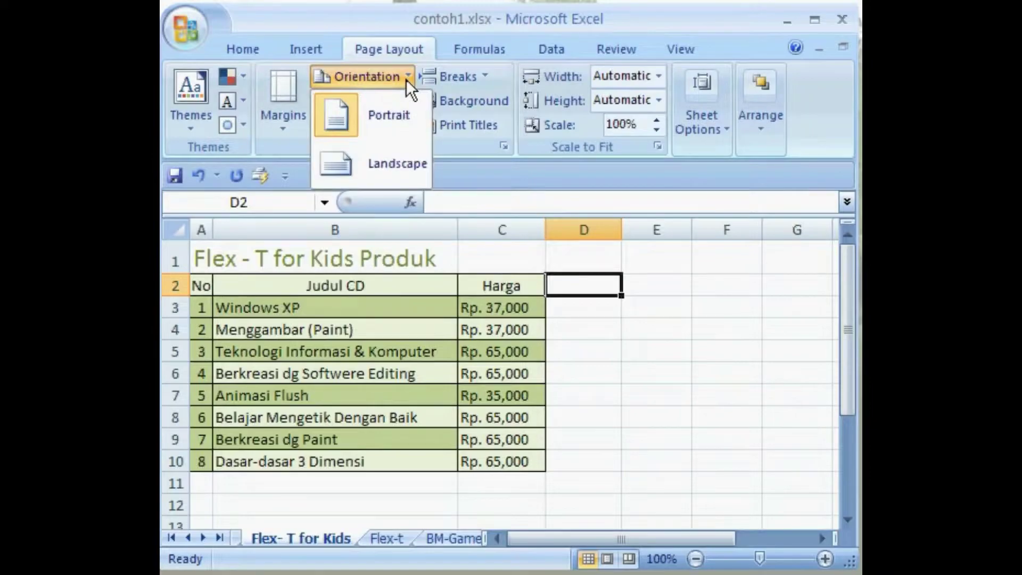
left_click(417, 123)
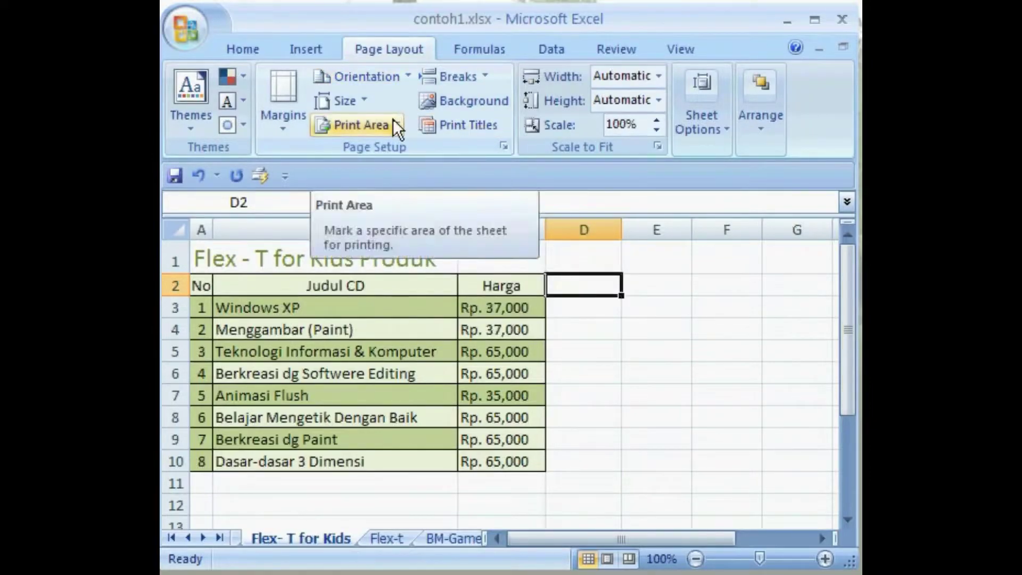
left_click(366, 104)
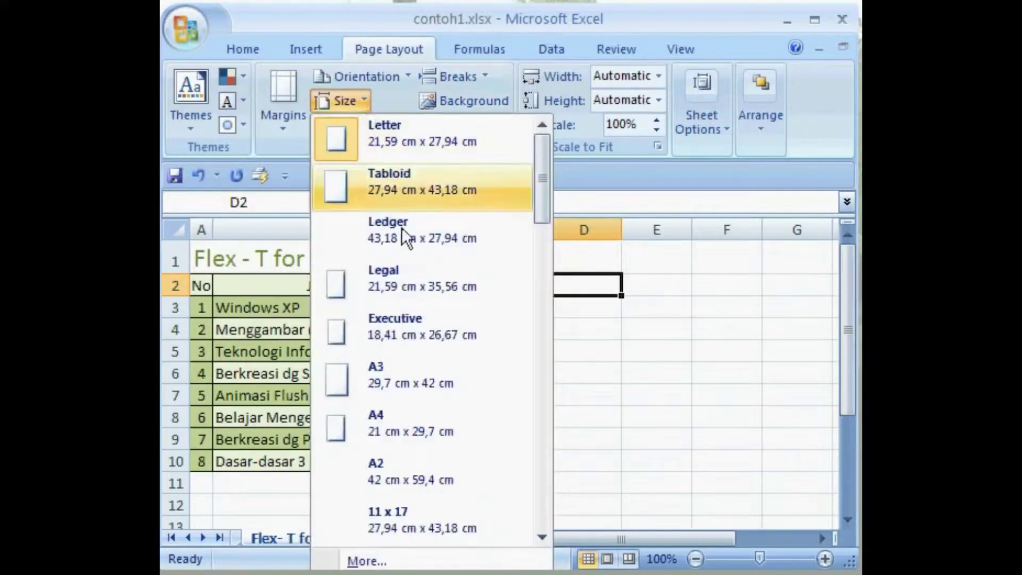
left_click(477, 436)
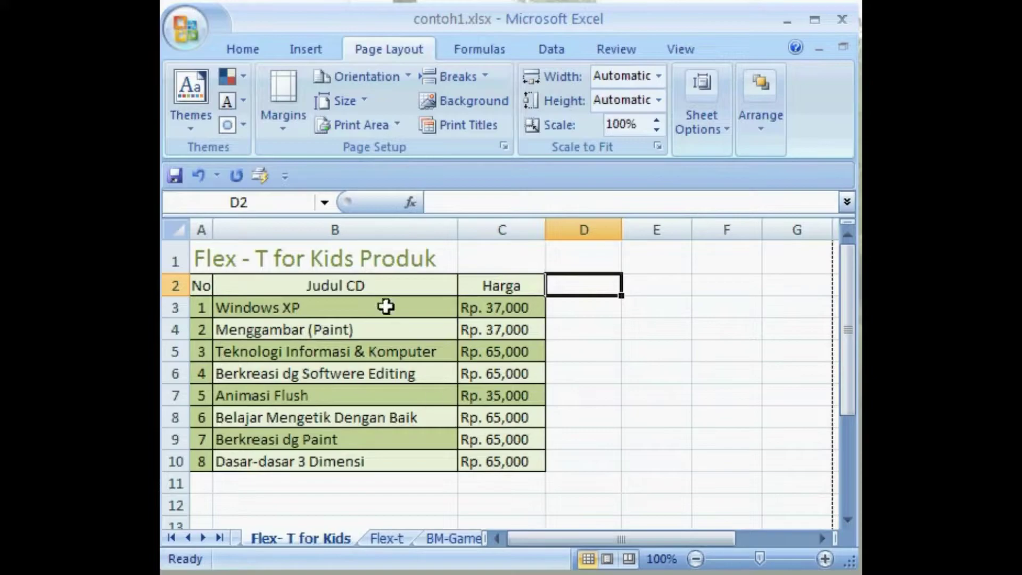
Open the custom margin settings for the sheet and set the top and right margins to 1,5.
left_click(280, 110)
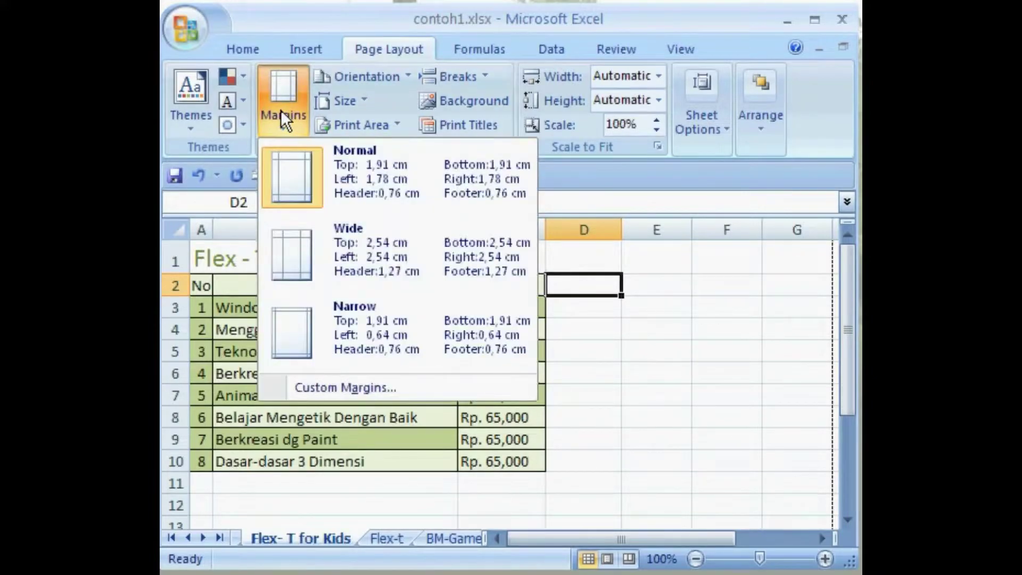
left_click(452, 395)
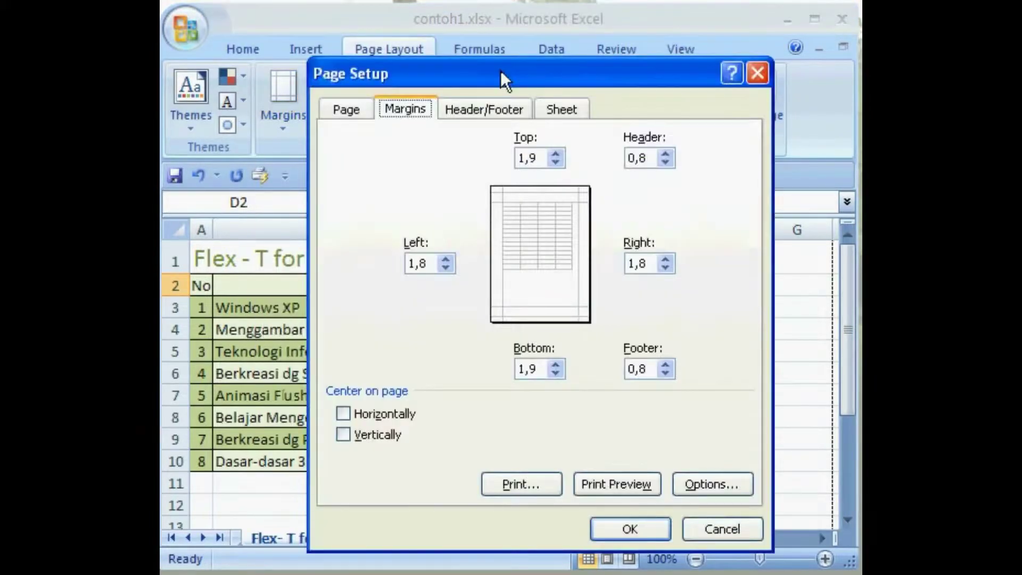
left_click(536, 158)
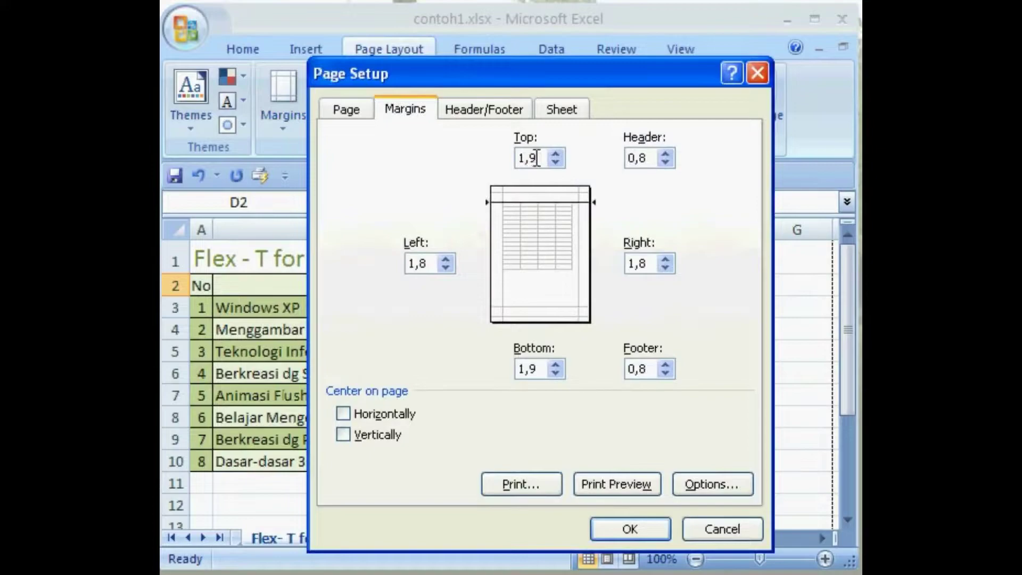
key("BackSpace")
type("5")
left_click(647, 259)
key("BackSpace")
type("5")
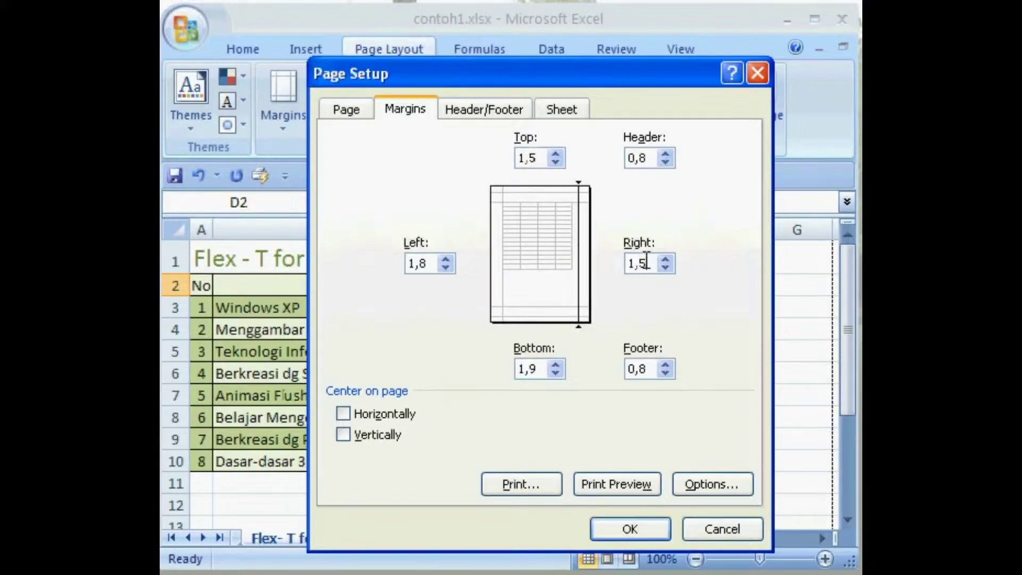
Set the bottom and left page margins to 1,5 and apply the page setup.
left_click(539, 369)
key("BackSpace")
type("5")
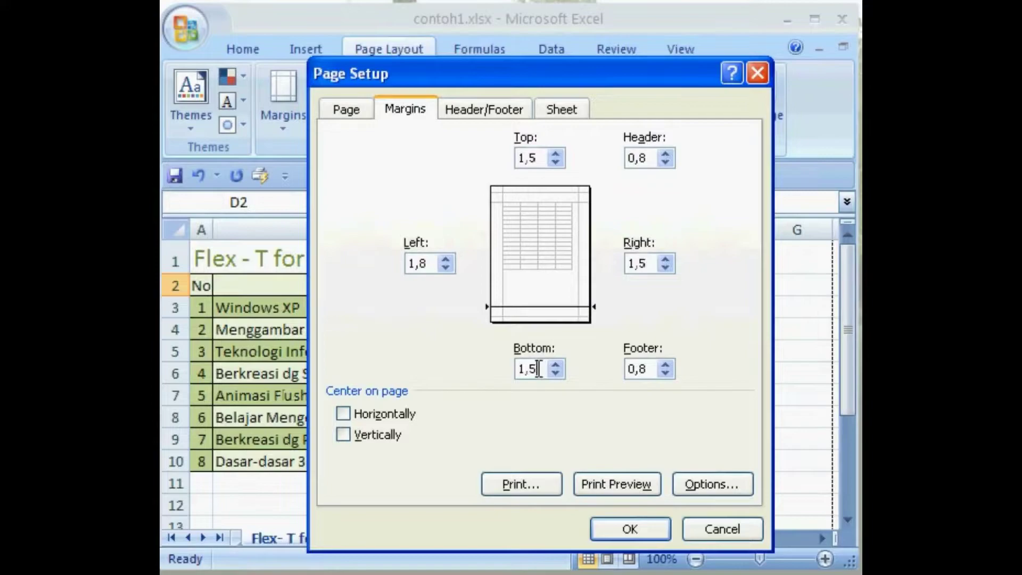
left_click(432, 263)
key("BackSpace")
type("5")
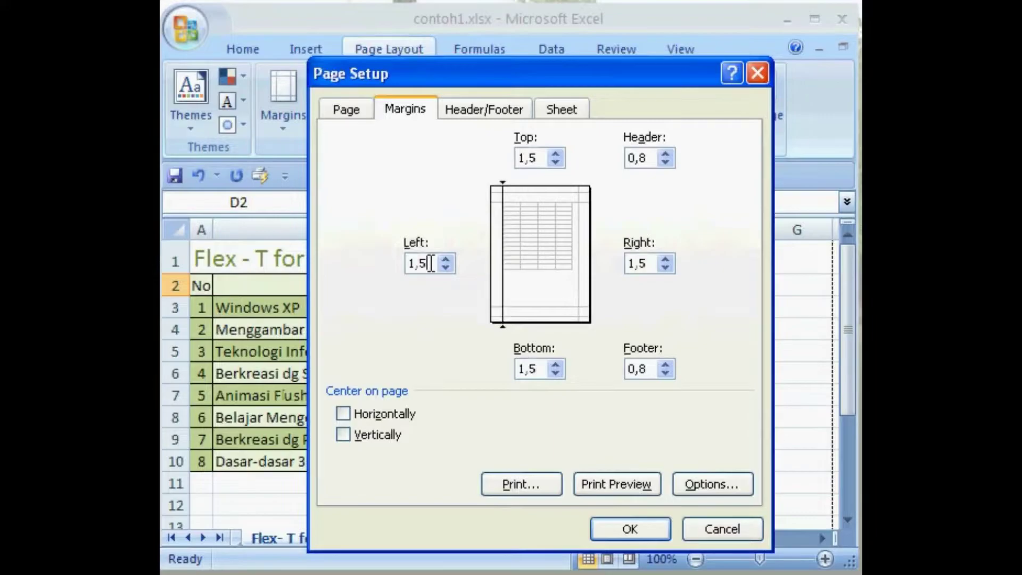
left_click(657, 529)
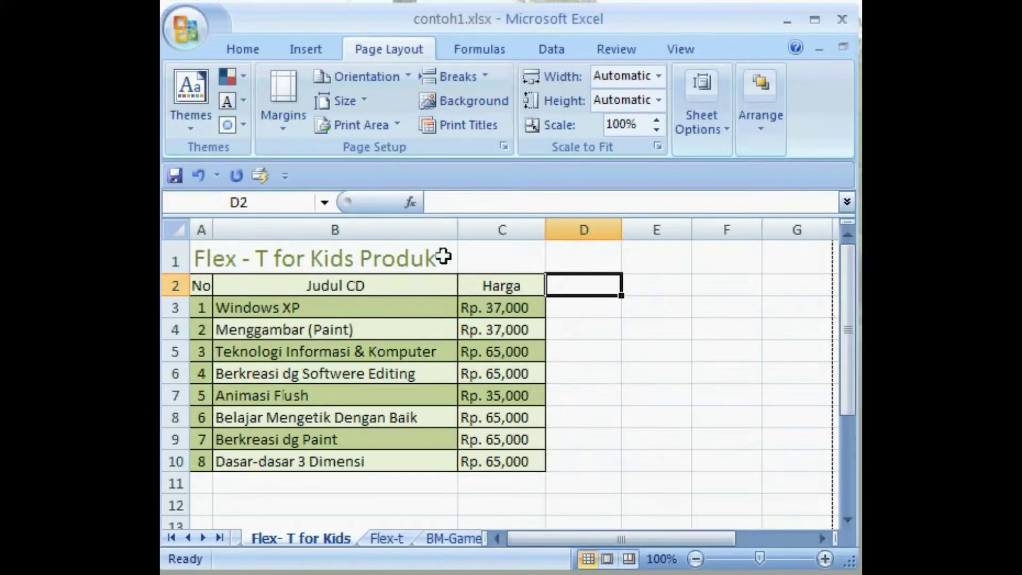
Check the sheet in Print Preview, enlarge the page to read the product table, and close the preview.
left_click(199, 21)
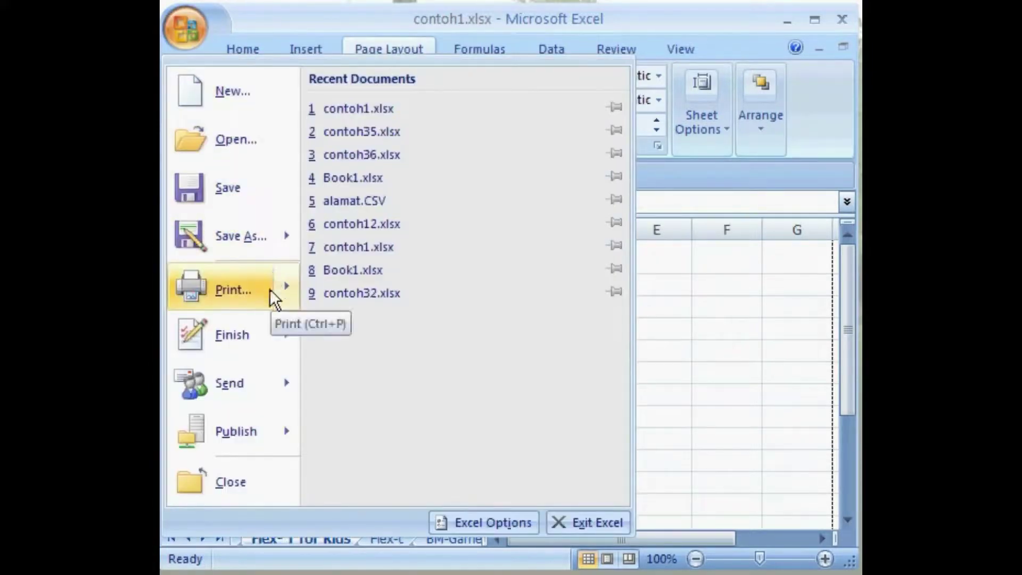
mouse_move(285, 289)
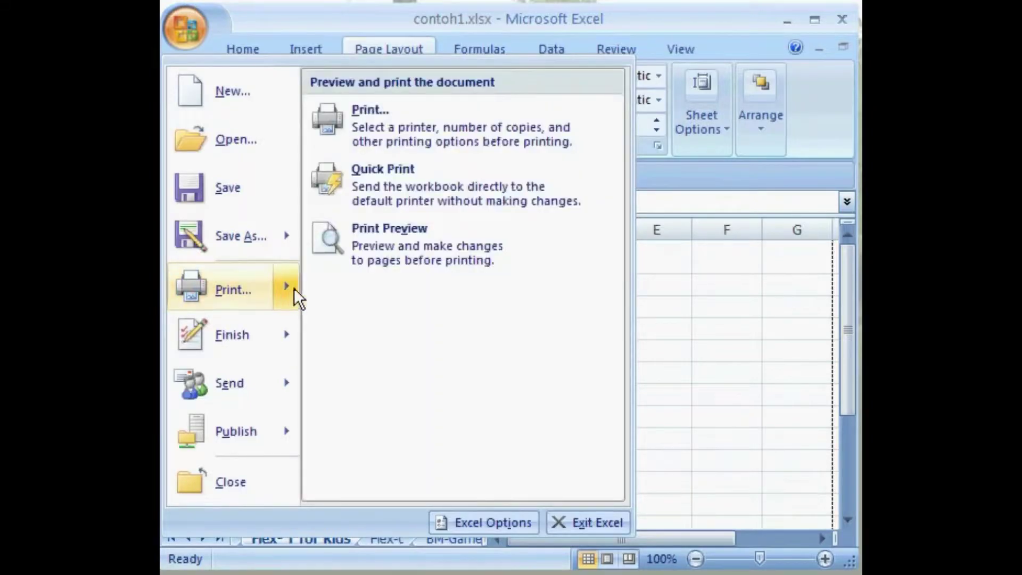
left_click(559, 260)
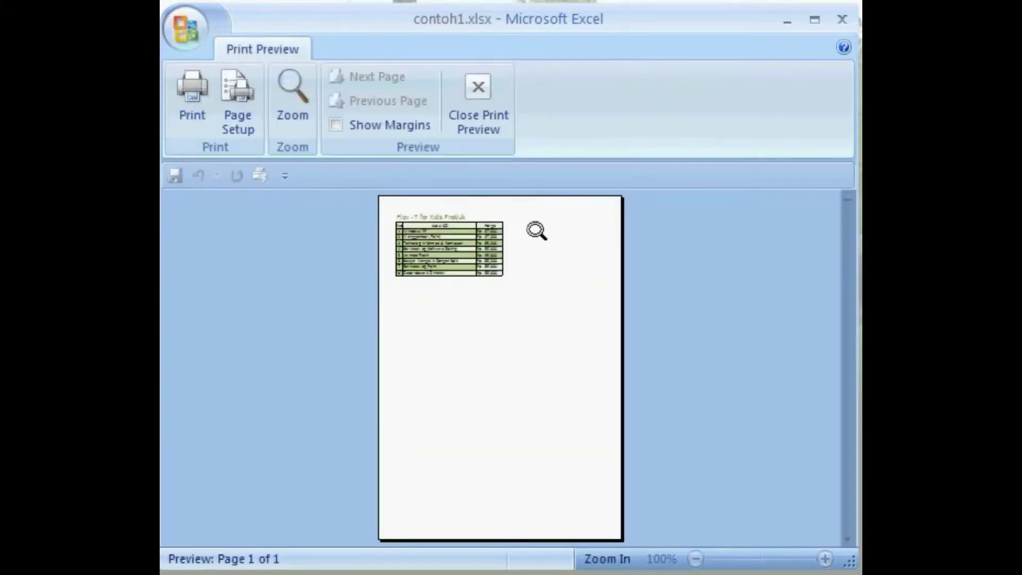
left_click(293, 110)
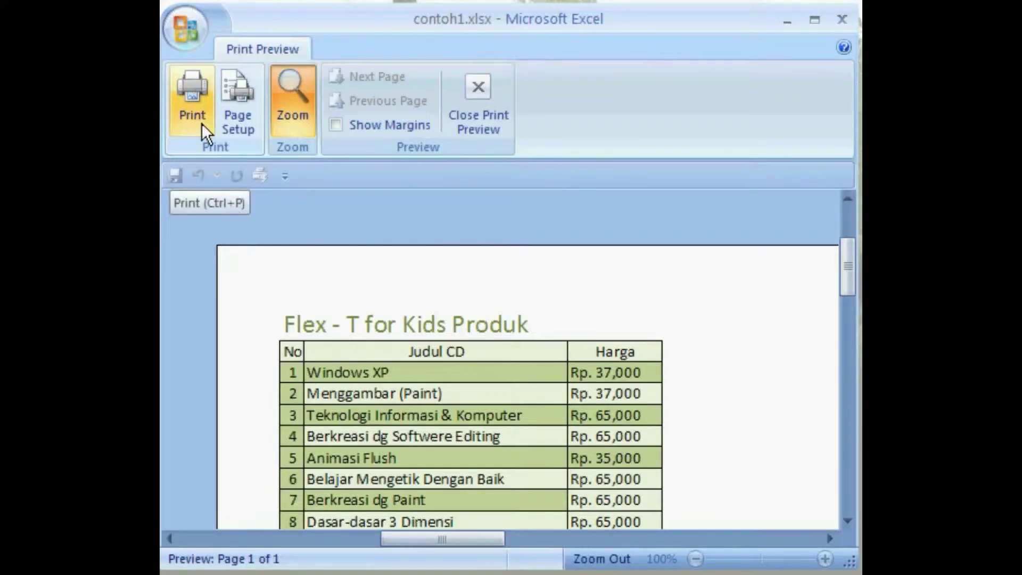
left_click(480, 124)
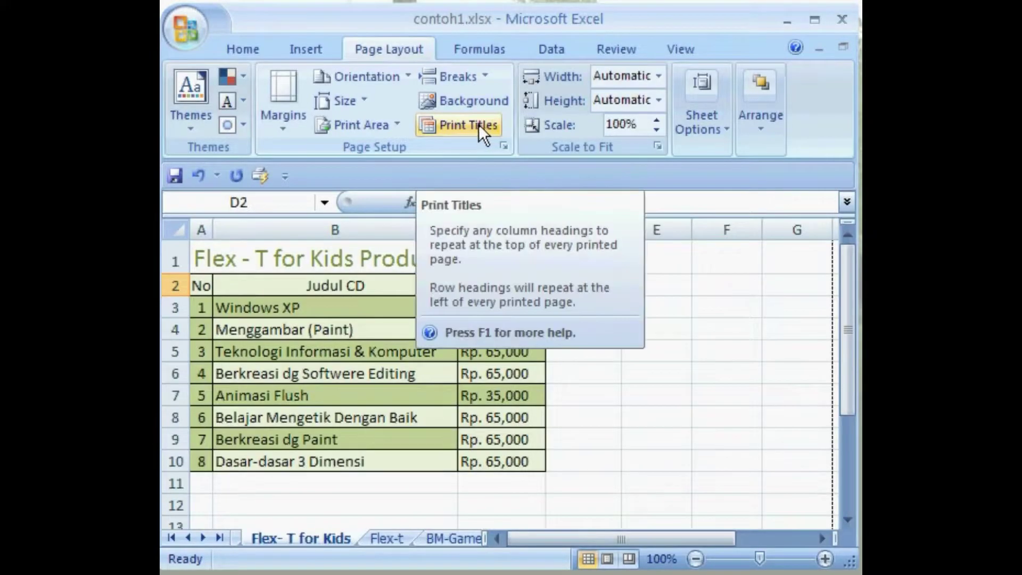
Open the print settings for the workbook and choose Desktop Printer 1000 as the printer.
left_click(204, 31)
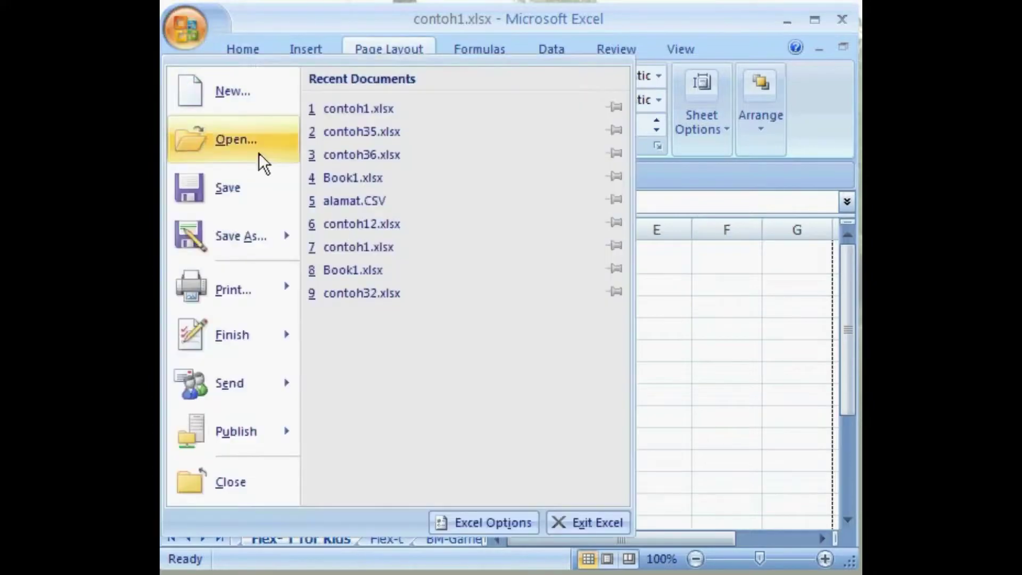
mouse_move(286, 284)
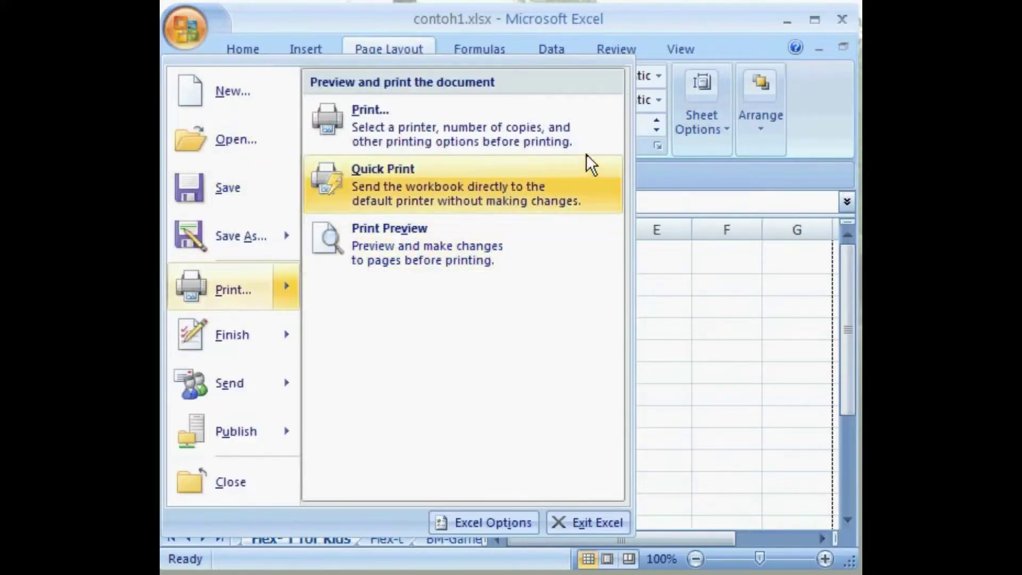
left_click(598, 145)
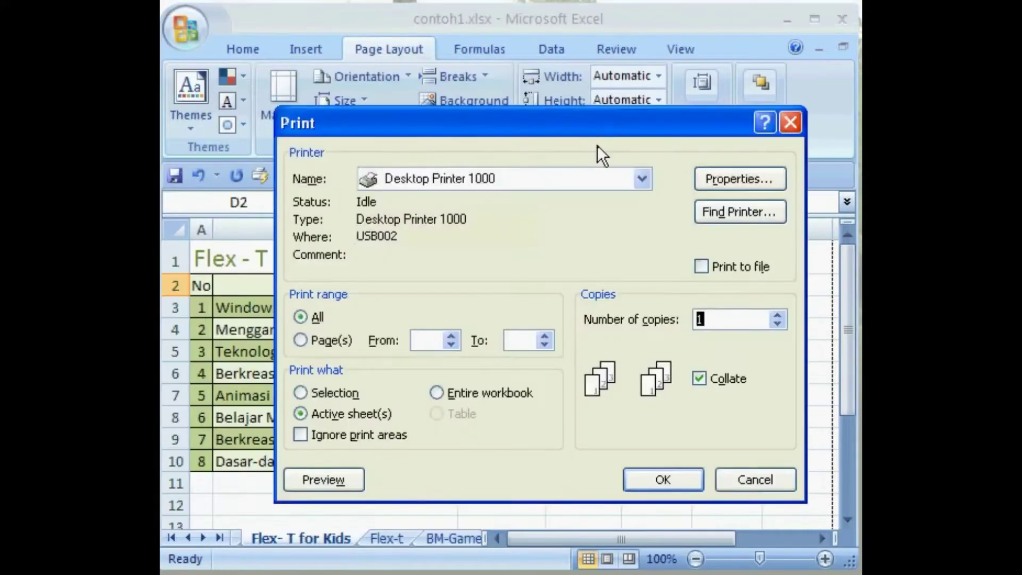
left_click(643, 180)
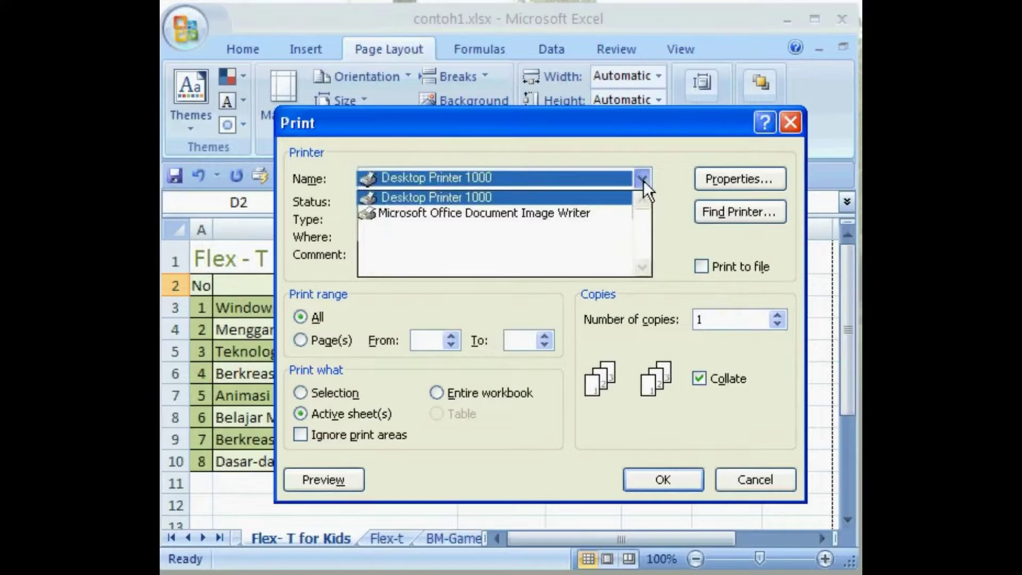
left_click(612, 197)
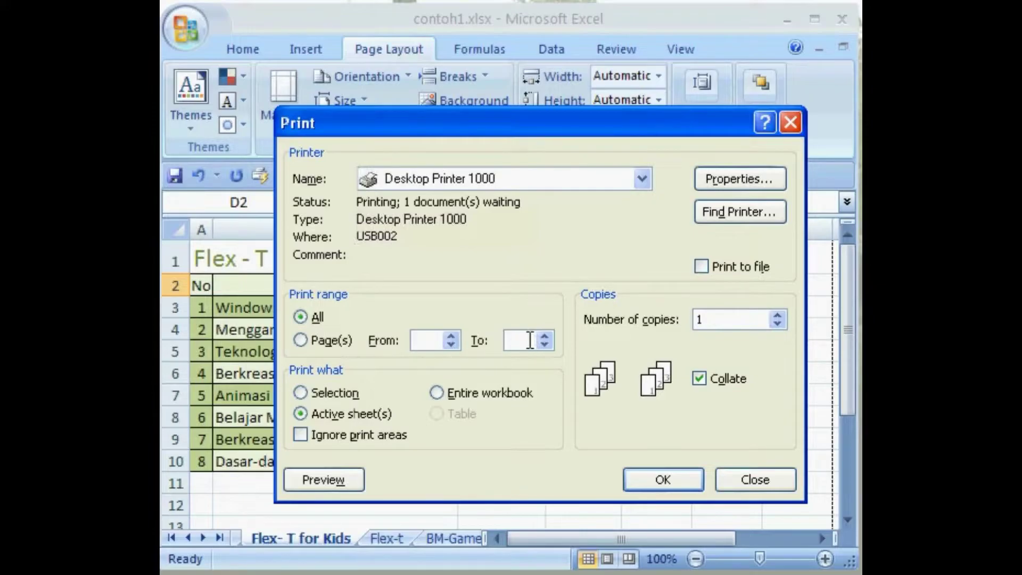
Try the Selection and Active sheet(s) print scopes, and set the print scope to Entire workbook.
left_click(335, 395)
left_click(388, 413)
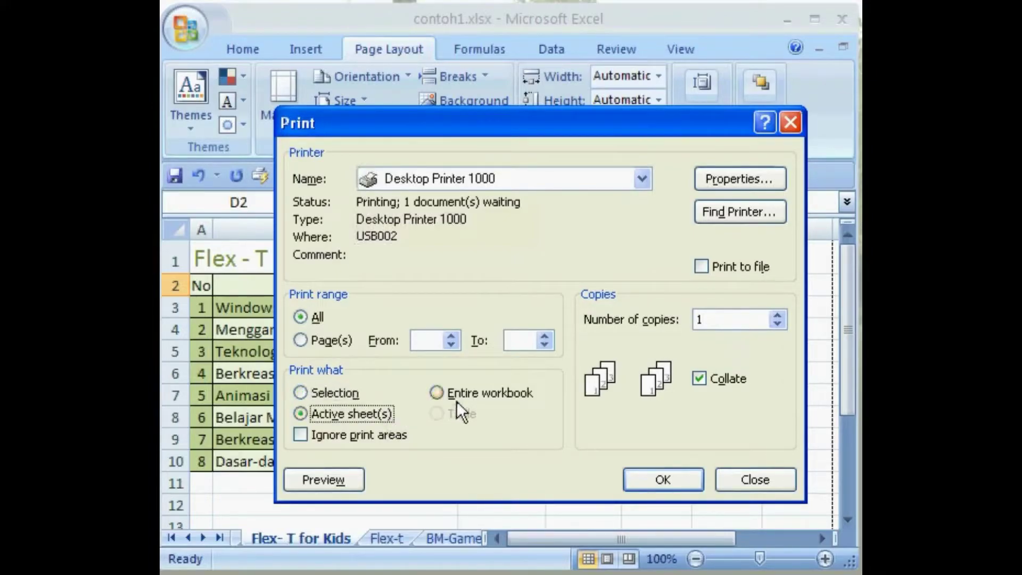
left_click(478, 395)
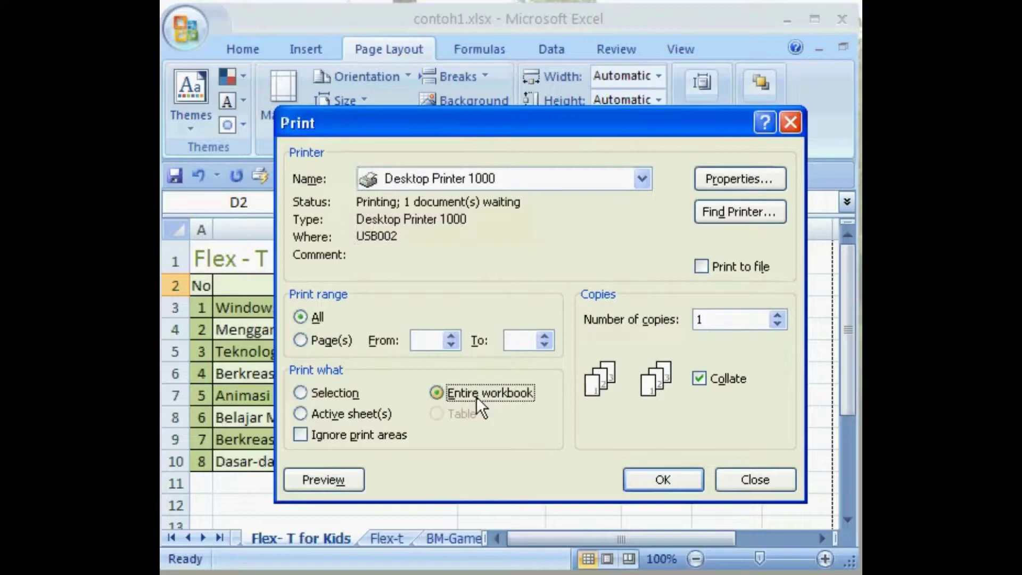
Preview the entire workbook page by page through the BM- Games page, and print it.
left_click(349, 484)
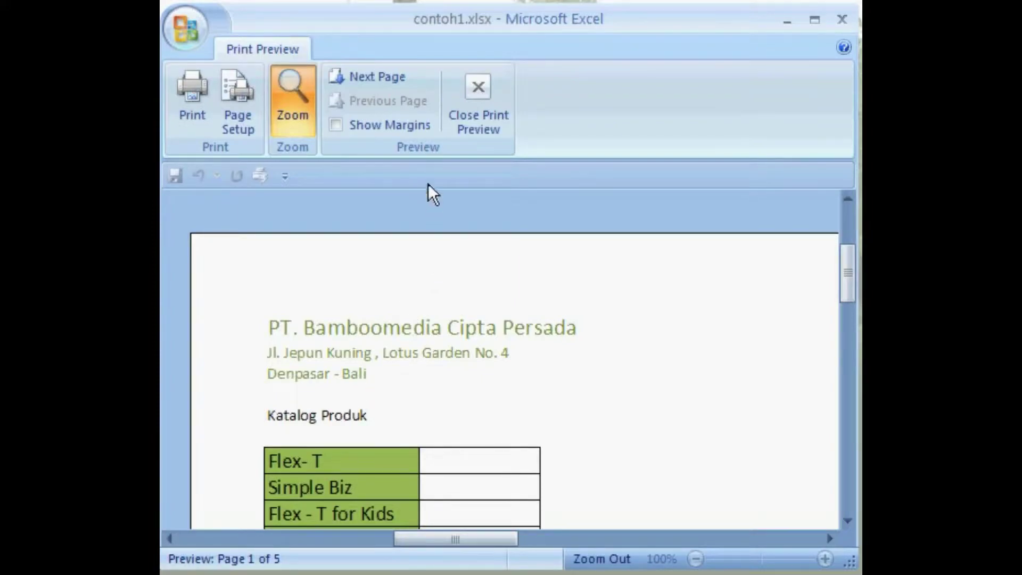
left_click(405, 79)
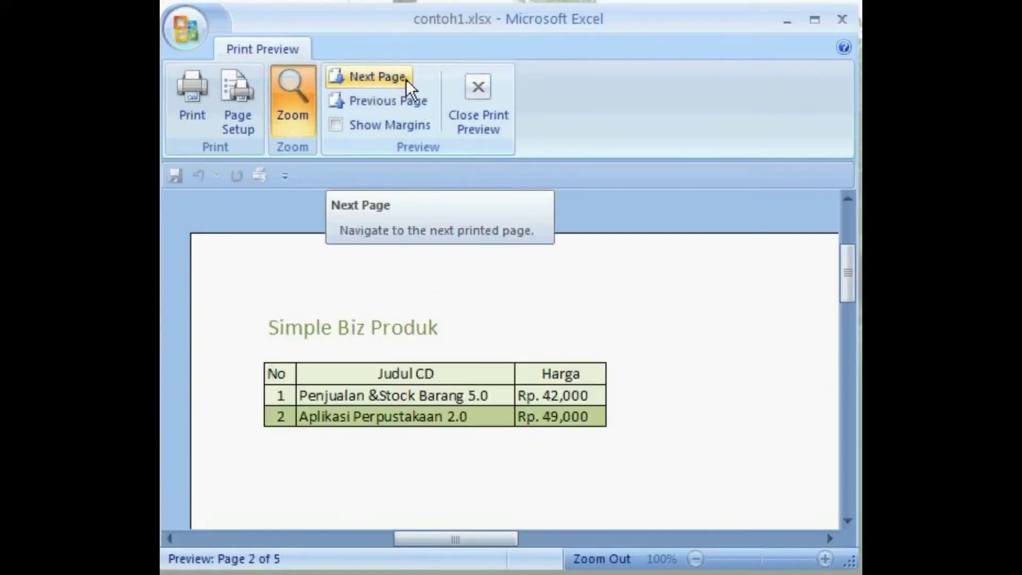
left_click(405, 79)
left_click(406, 79)
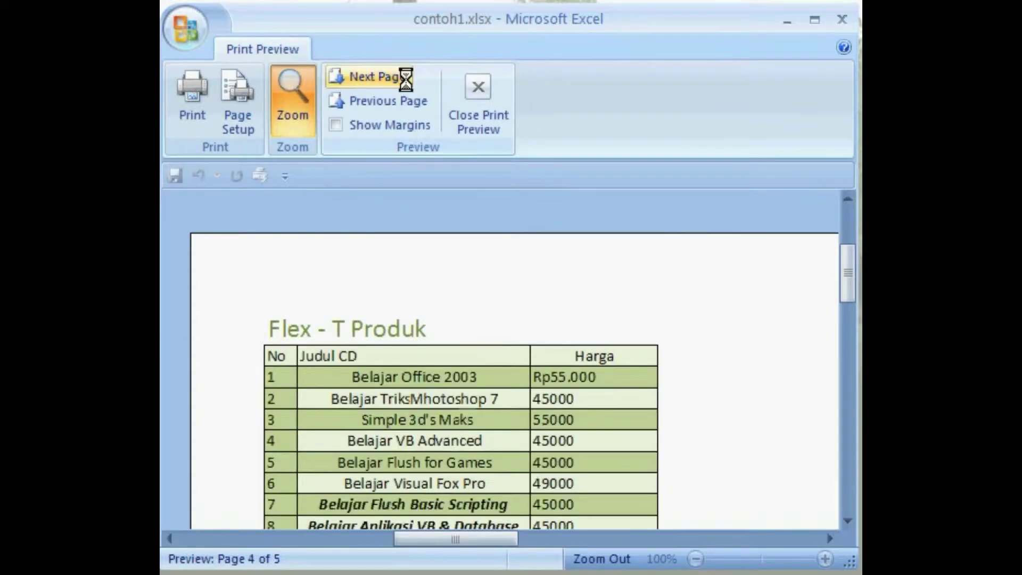
left_click(406, 79)
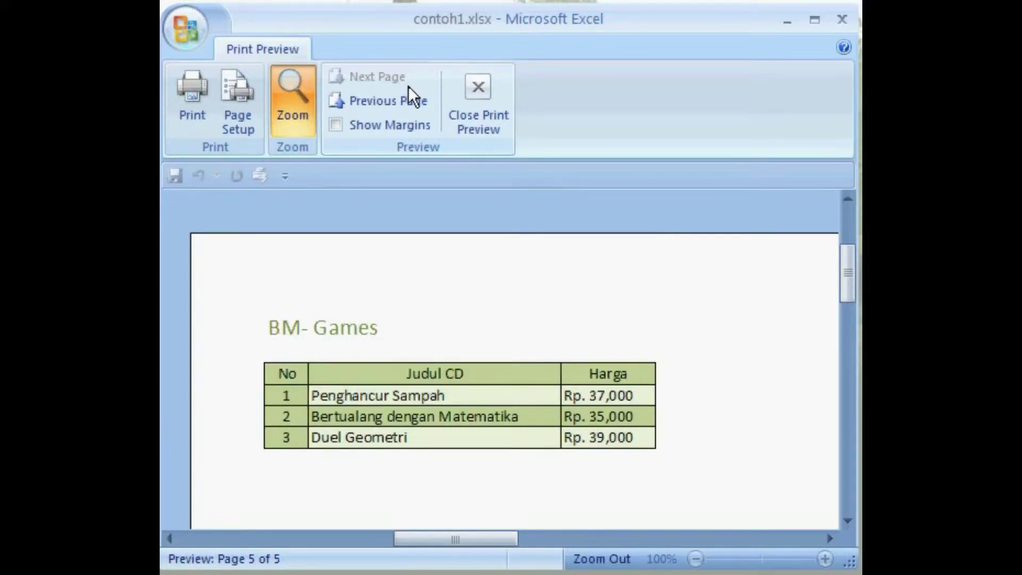
left_click(195, 130)
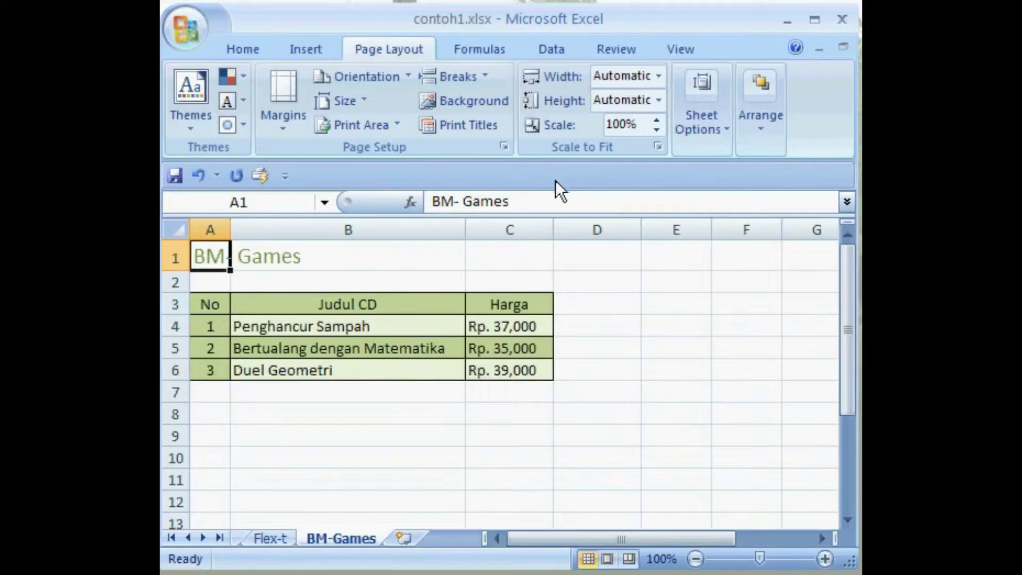
Set the range A1:C9 on the Flex- T for Kids sheet as the print area.
left_click(188, 538)
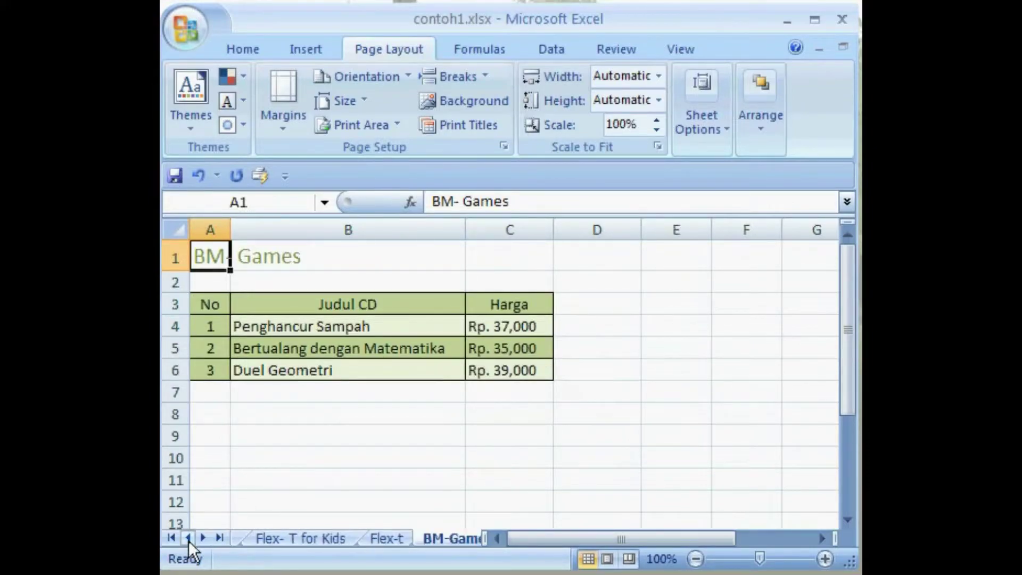
left_click(259, 539)
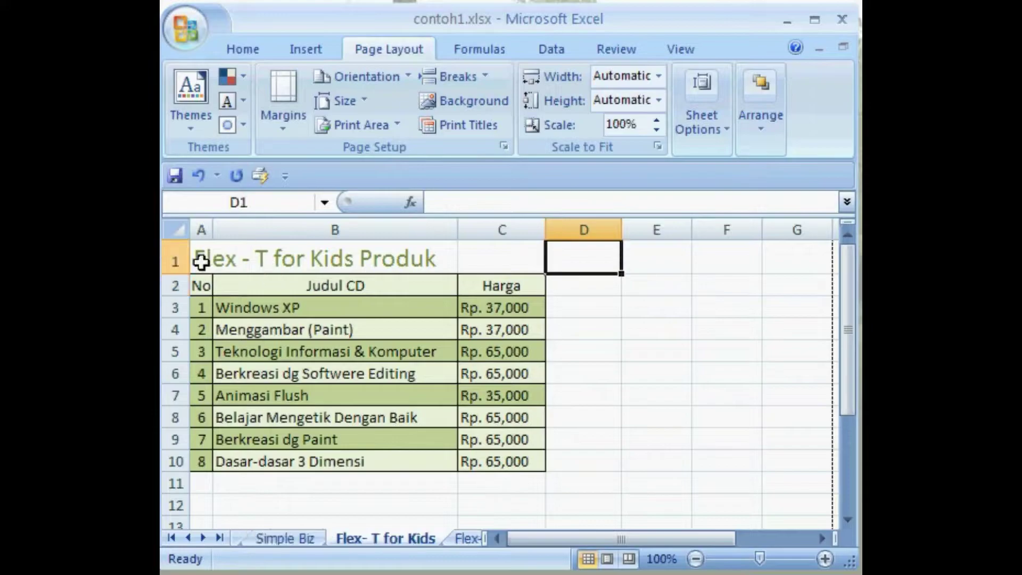
left_click_drag(199, 261, 500, 434)
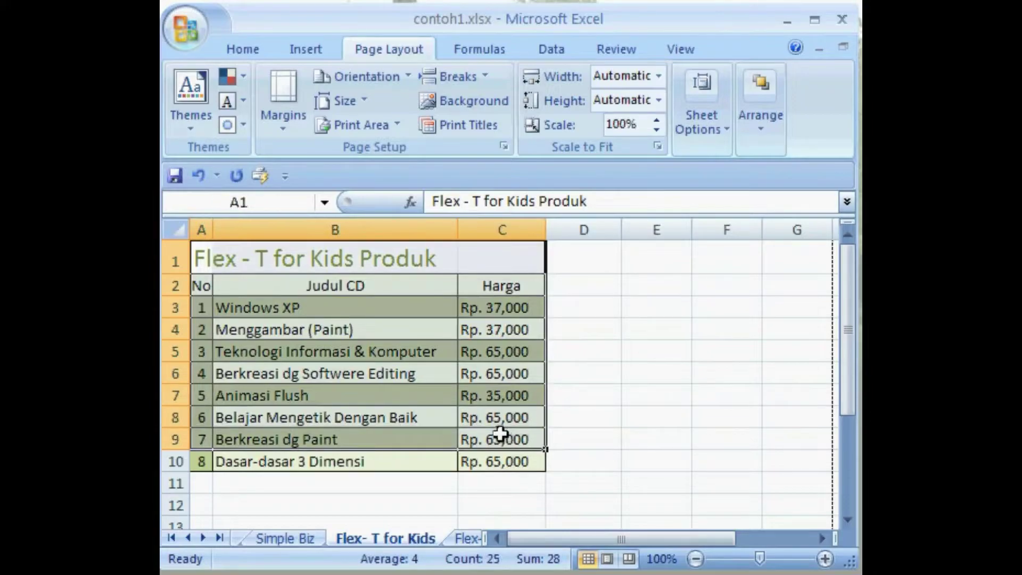
left_click(390, 123)
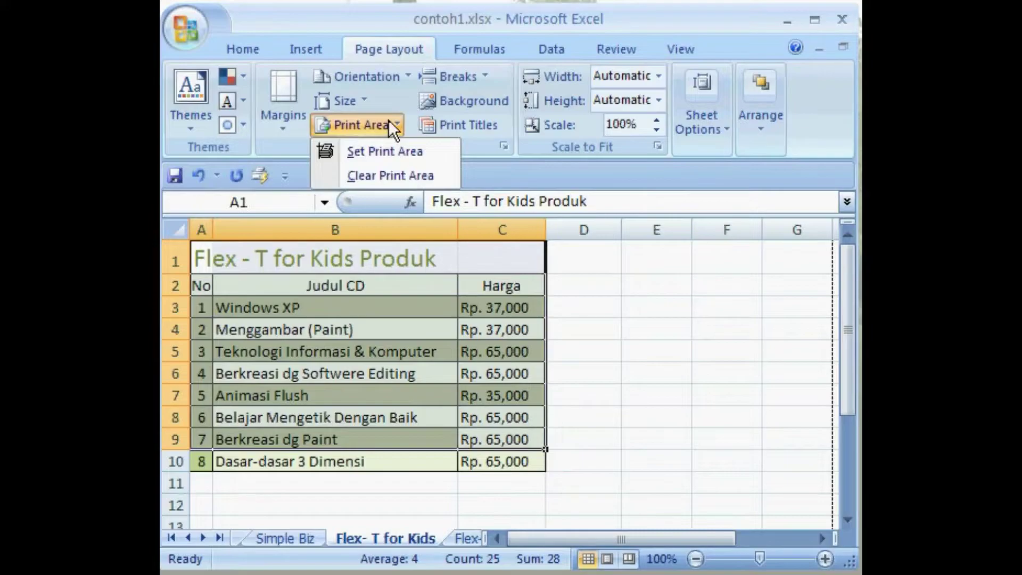
left_click(421, 157)
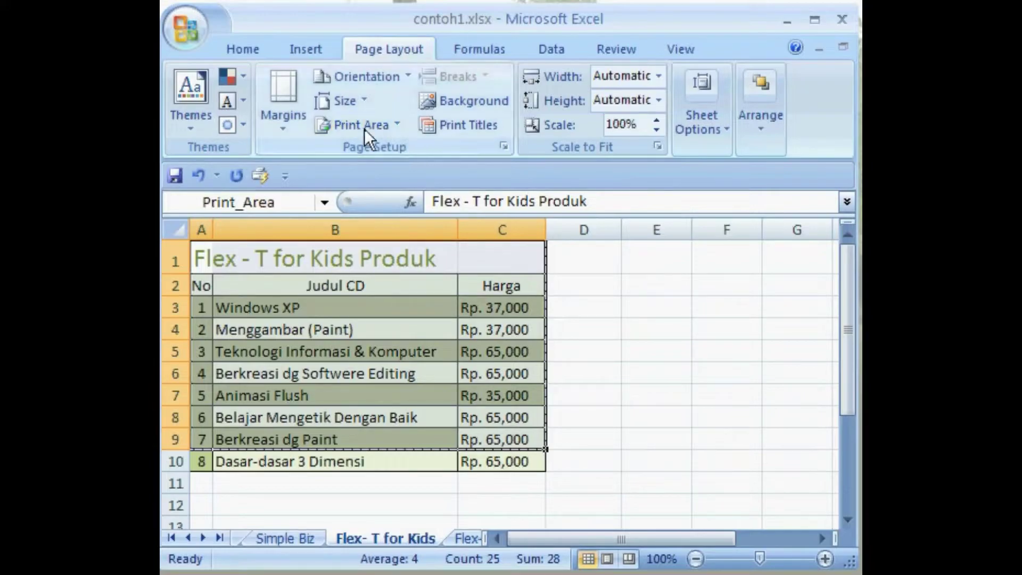
Check the Flex- T for Kids print area in Print Preview, read through its product table, and close the preview.
left_click(204, 37)
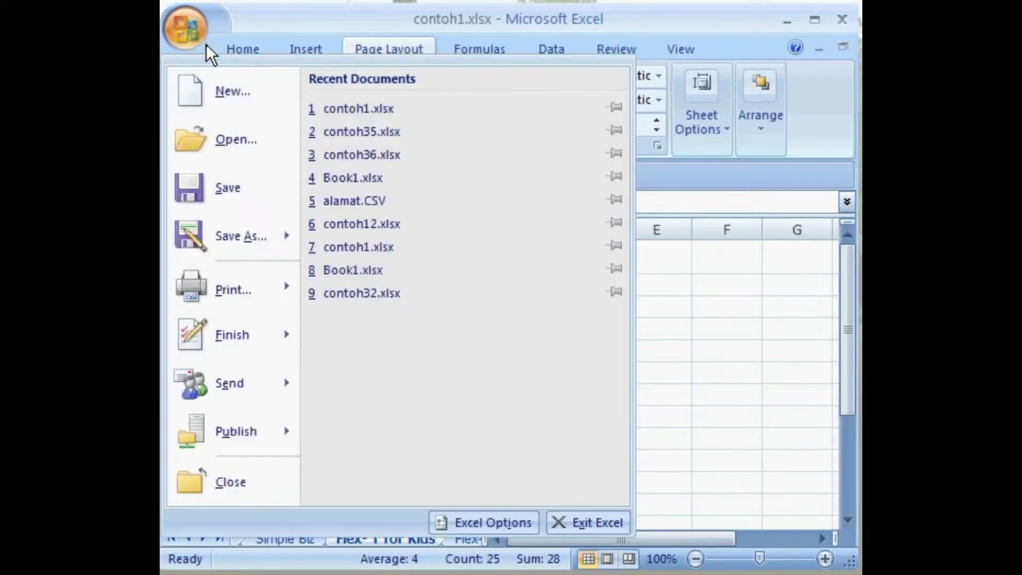
mouse_move(287, 288)
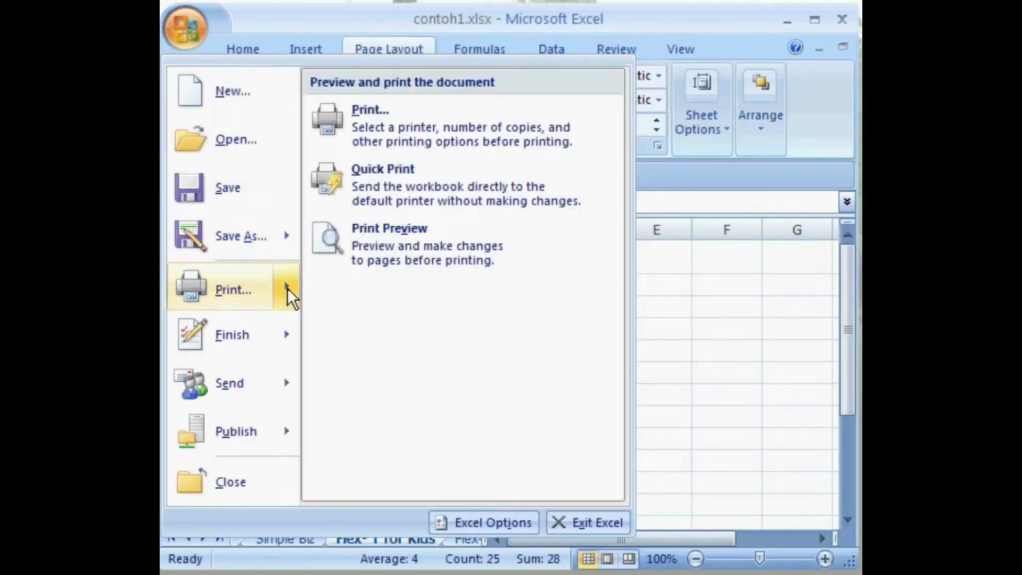
left_click(467, 266)
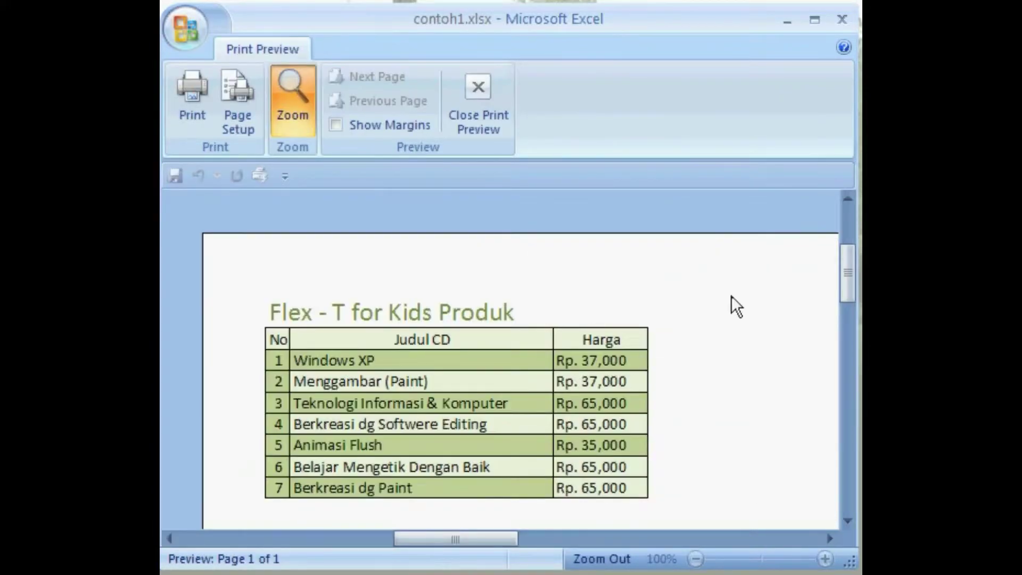
mouse_move(849, 272)
left_mouse_down()
mouse_move(850, 296)
mouse_move(847, 282)
left_mouse_up()
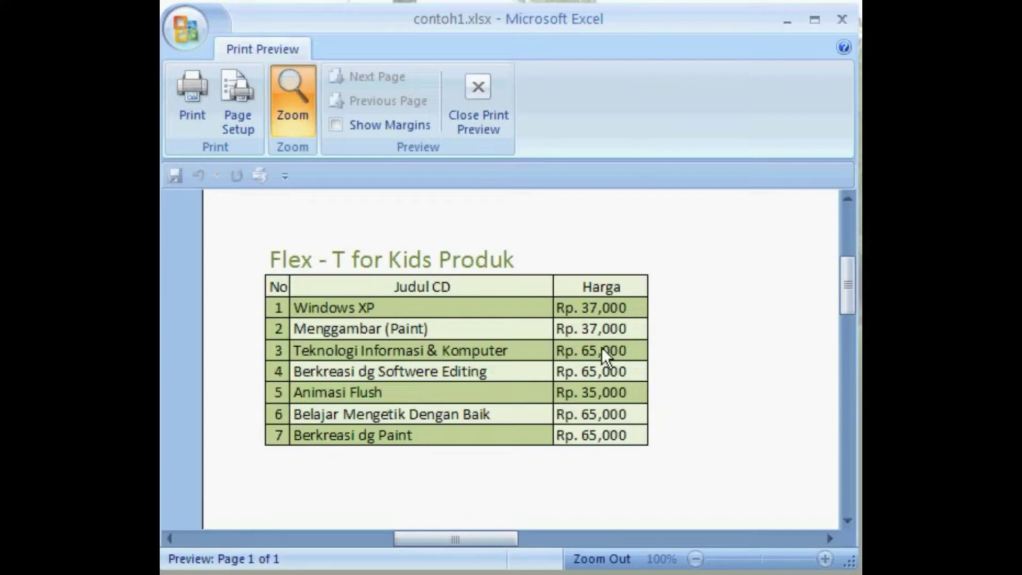
left_click(496, 118)
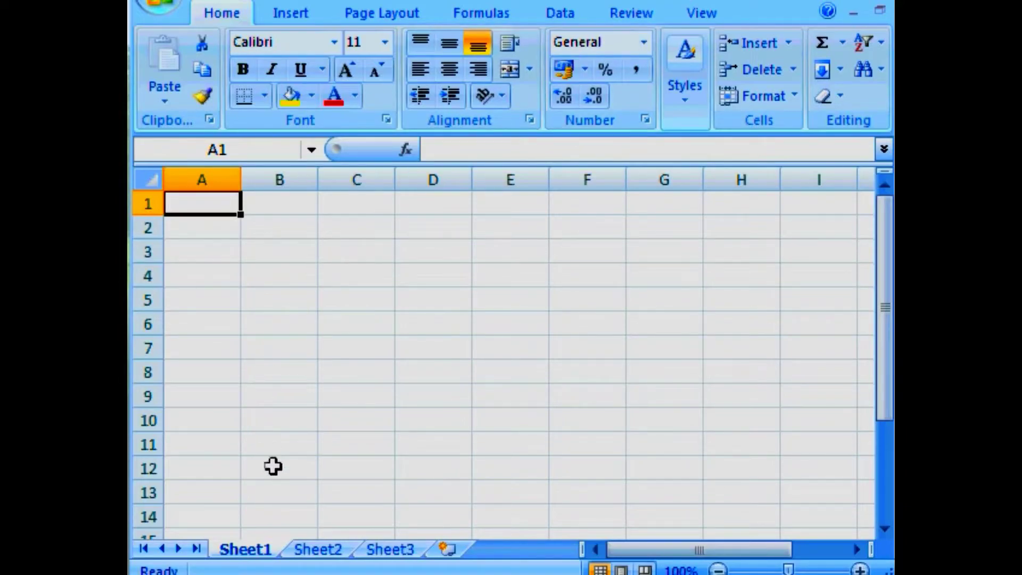
Look at Sheet2 and Sheet3 in the blank workbook, and insert a new worksheet after Sheet3.
left_click(354, 545)
left_click(422, 545)
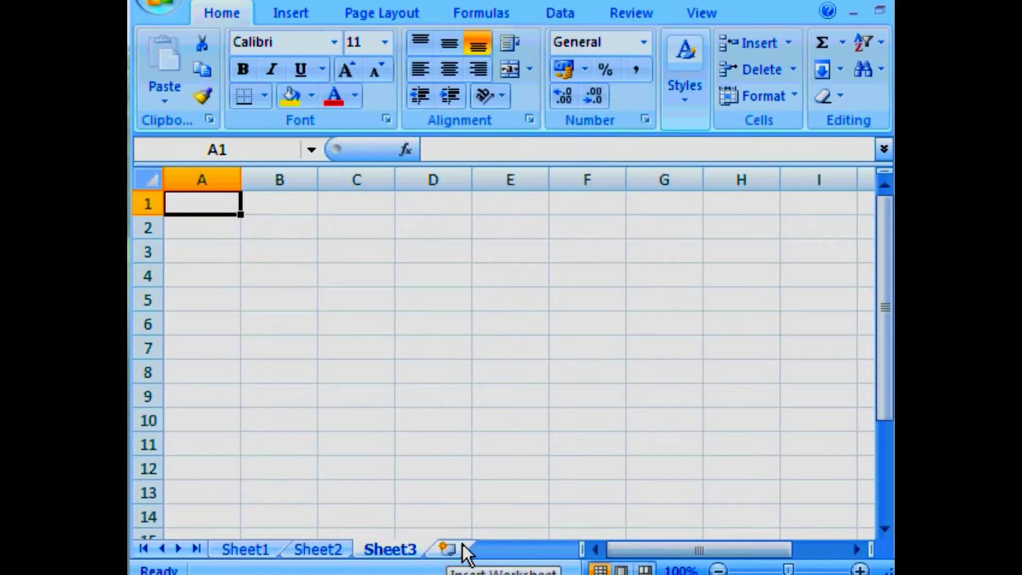
left_click(449, 548)
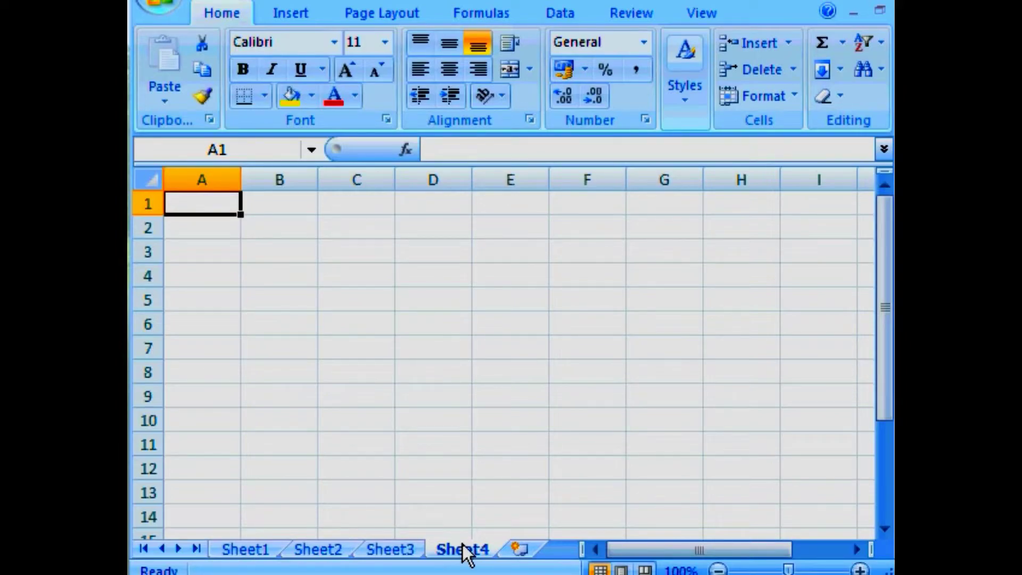
Open the name of Sheet1 for editing.
right_click(273, 547)
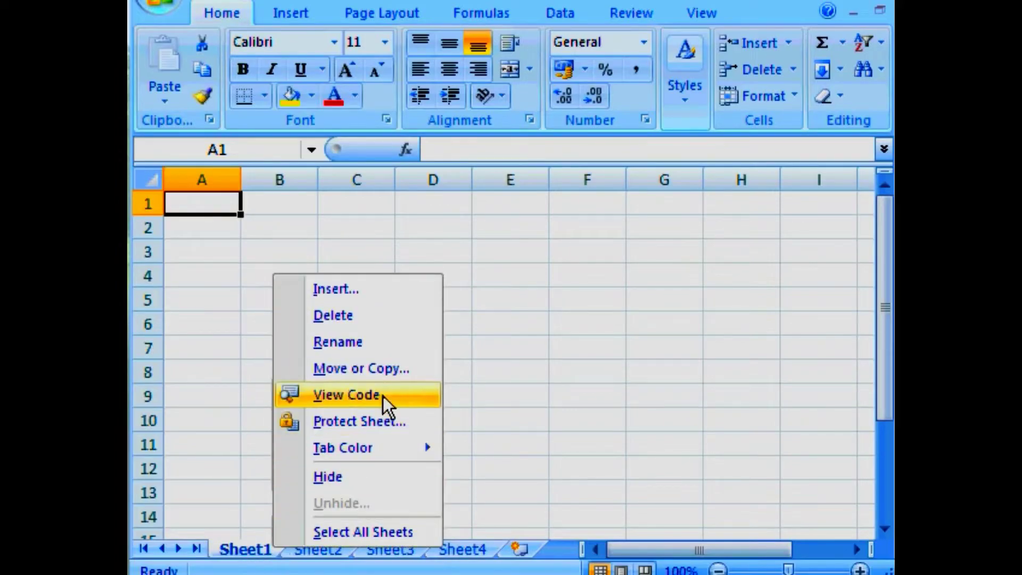
left_click(400, 350)
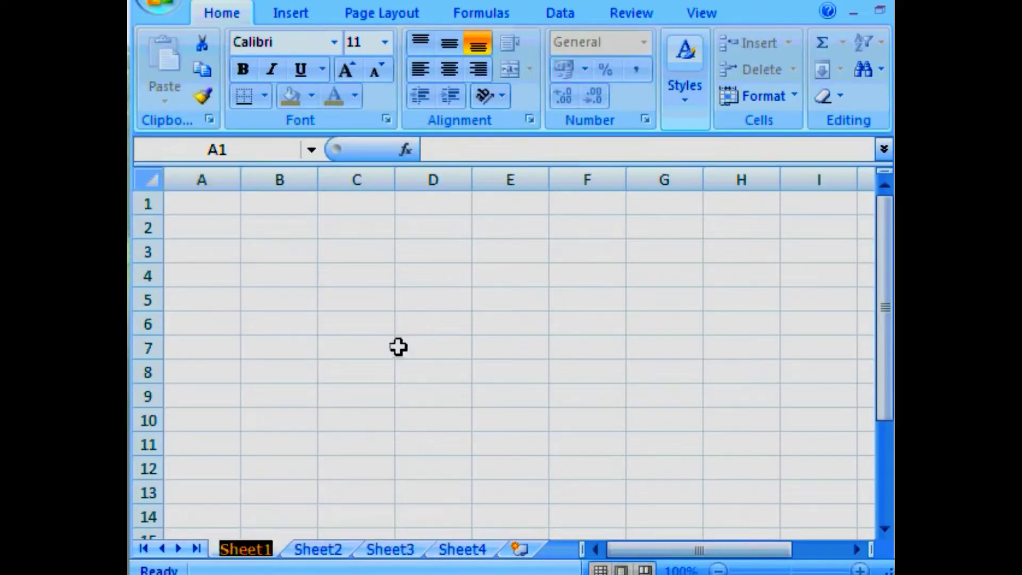
Rename the first worksheet as Contoh and delete Sheet4.
type("Contoh")
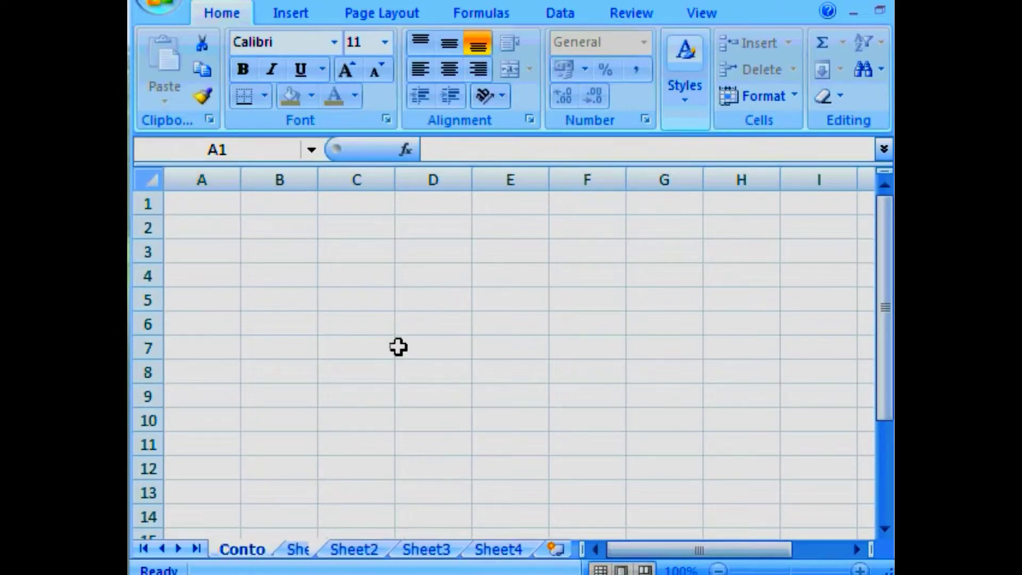
key("Return")
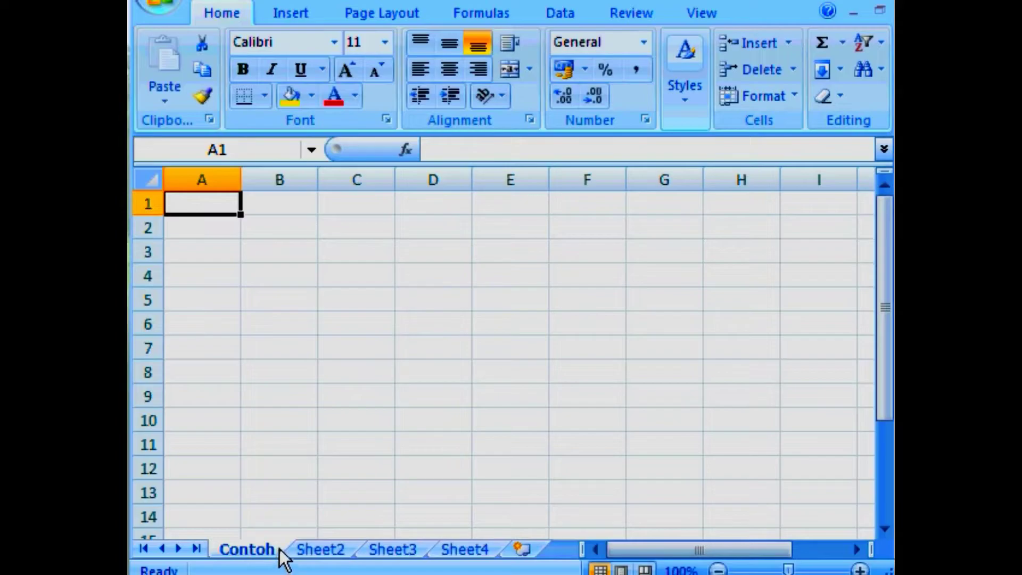
right_click(496, 545)
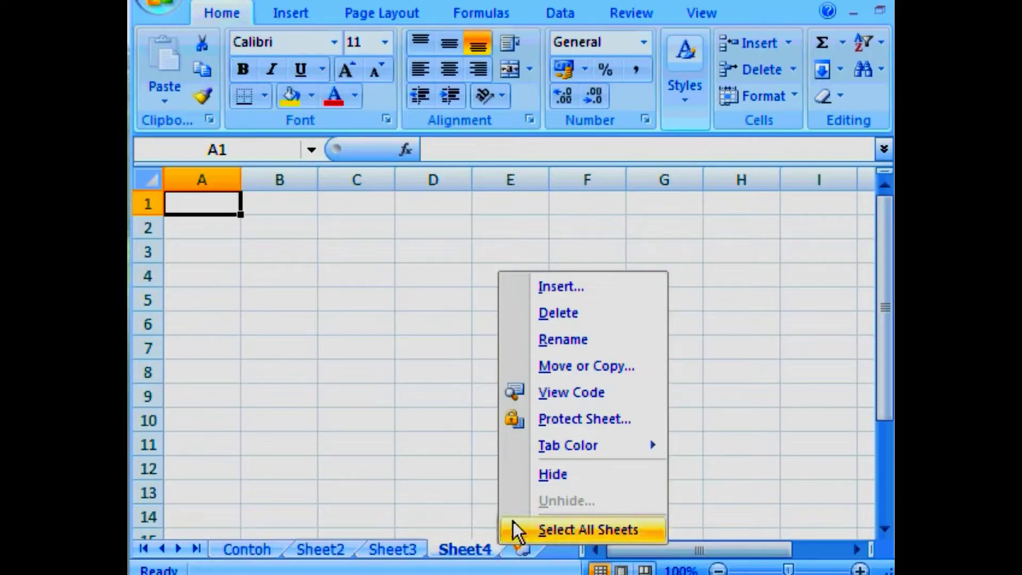
left_click(609, 318)
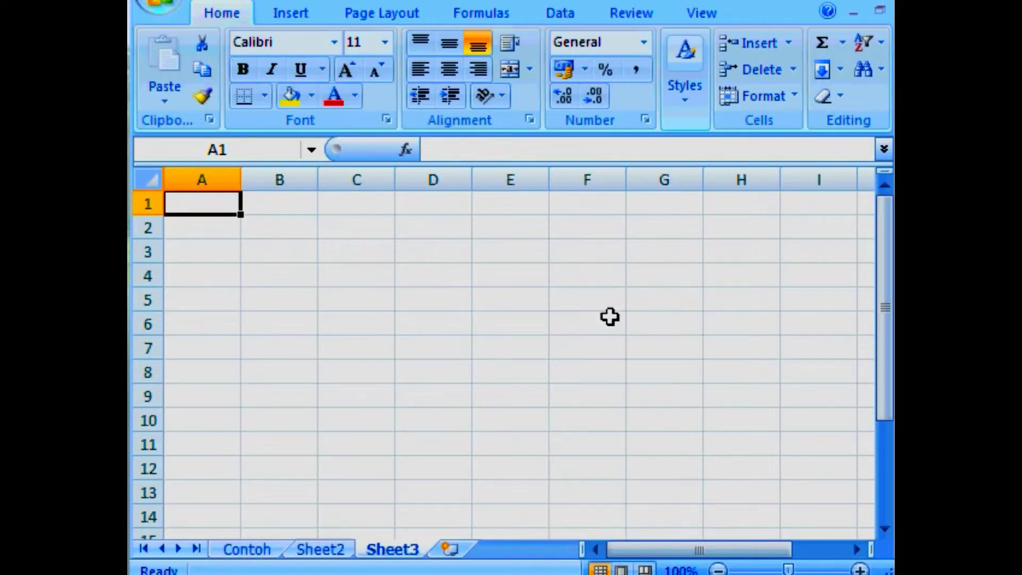
Hide the worksheets Sheet3 and Sheet2 so that only Contoh is left showing.
right_click(421, 548)
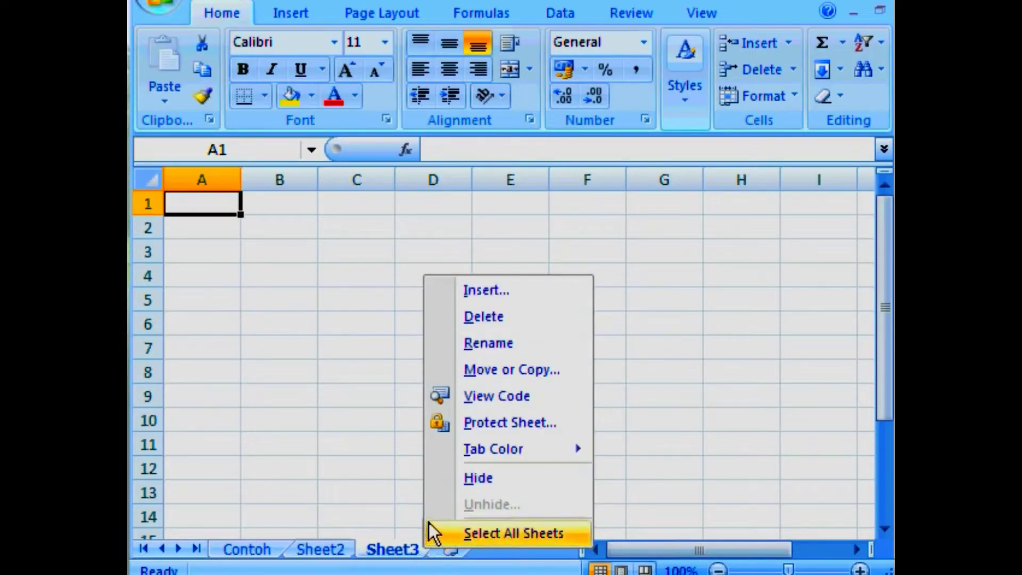
left_click(532, 474)
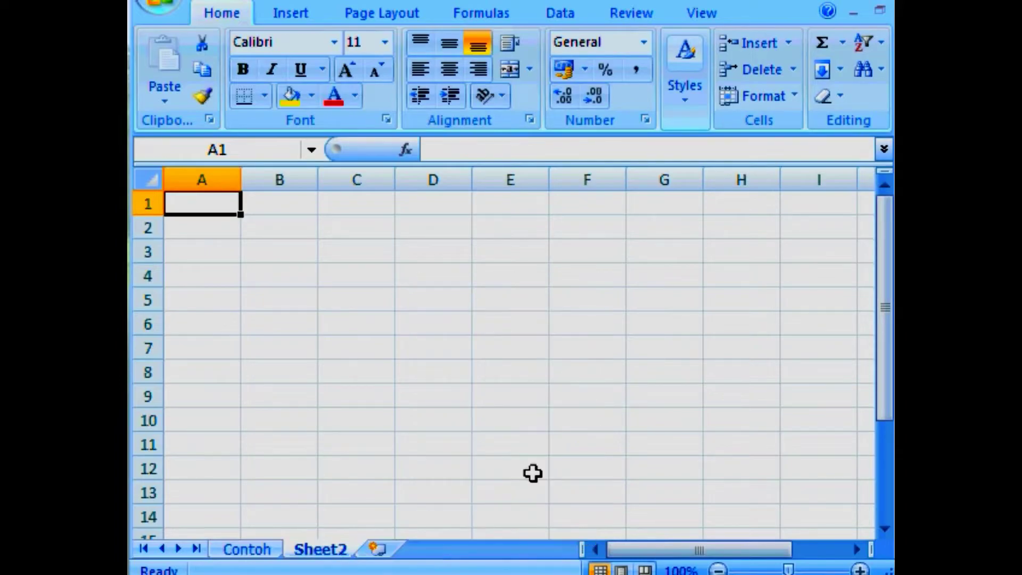
right_click(347, 548)
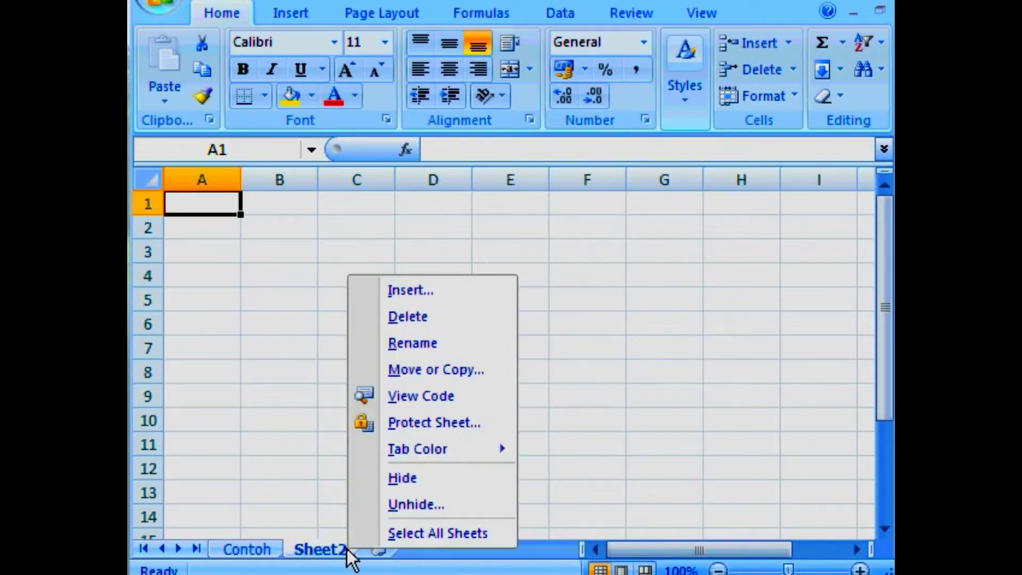
left_click(472, 482)
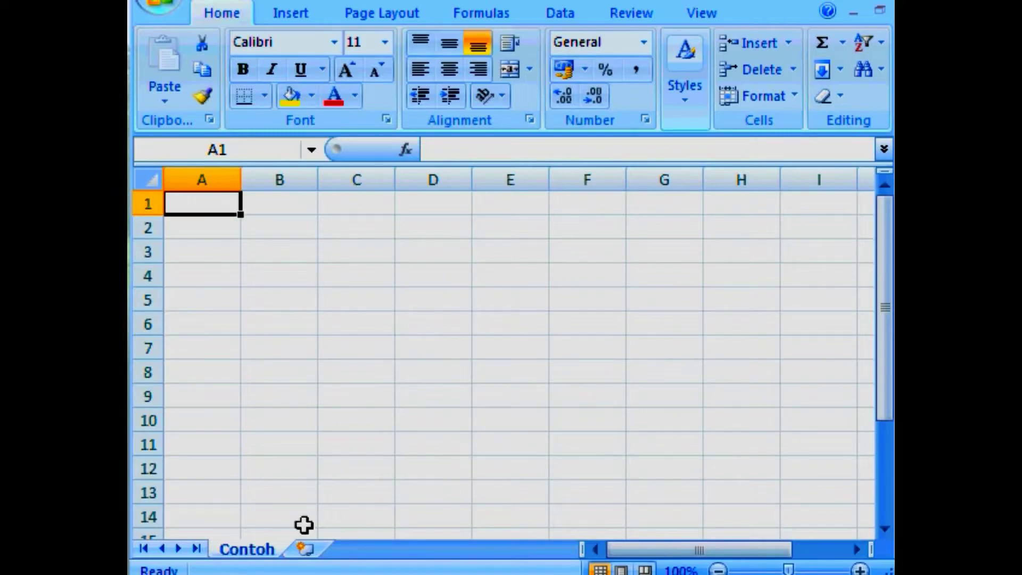
Unhide the hidden worksheets Sheet2 and Sheet3, one after the other.
right_click(276, 548)
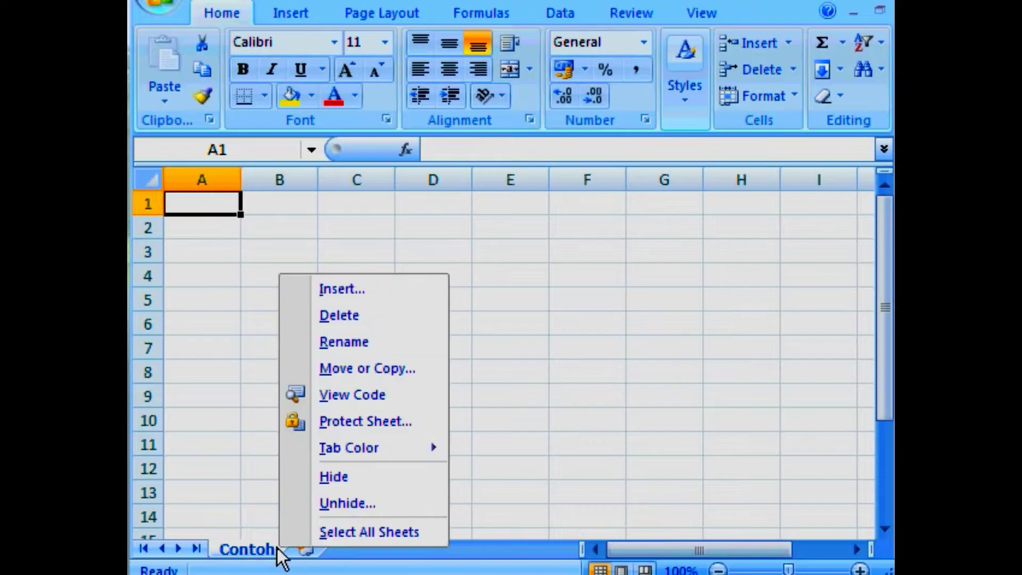
left_click(410, 506)
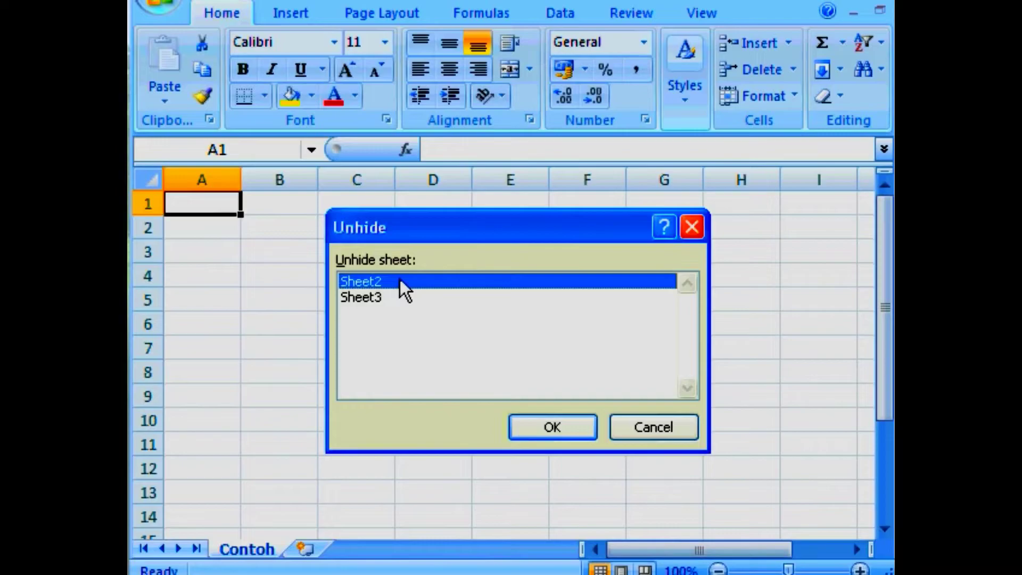
left_click(578, 424)
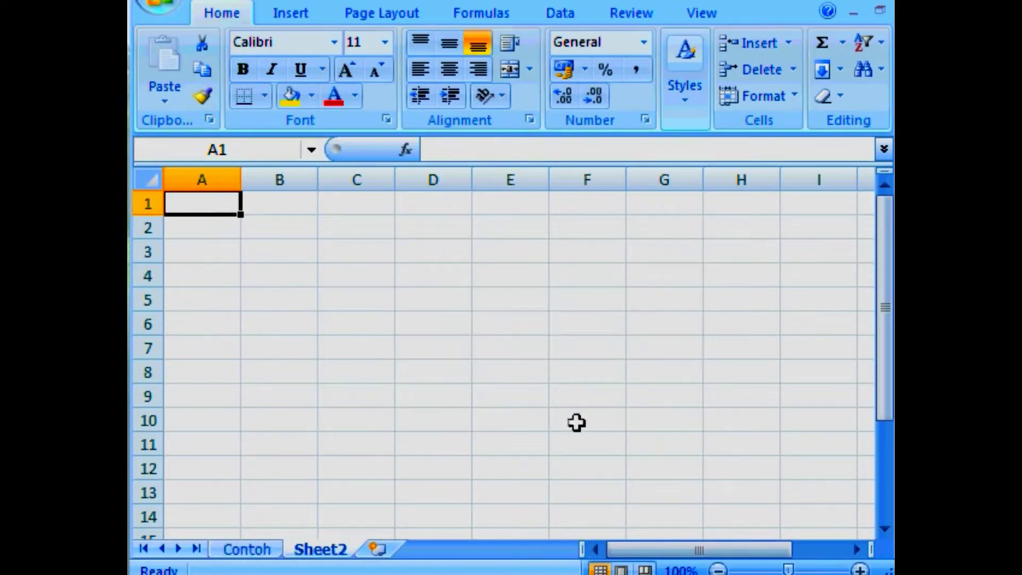
right_click(358, 554)
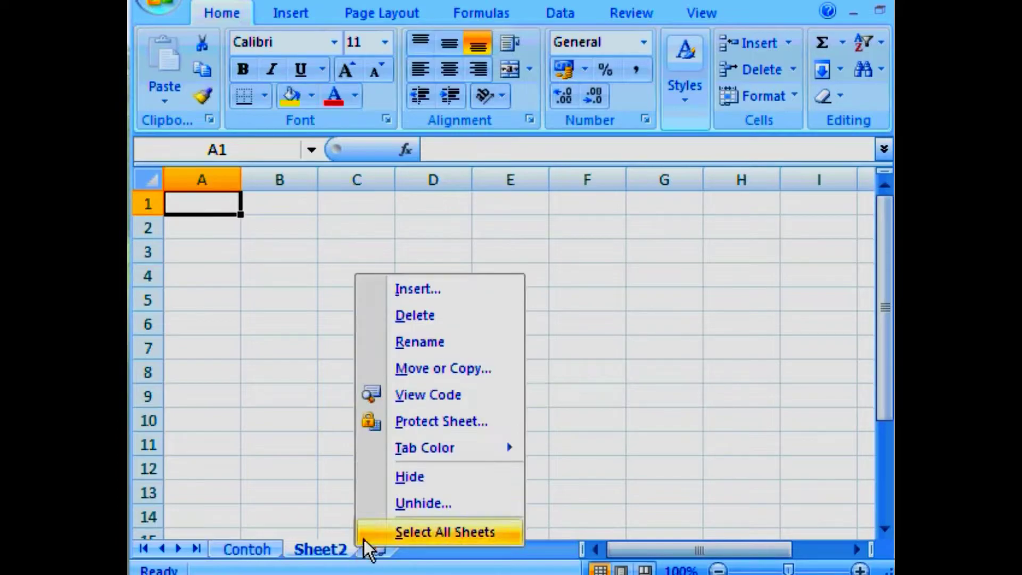
left_click(489, 504)
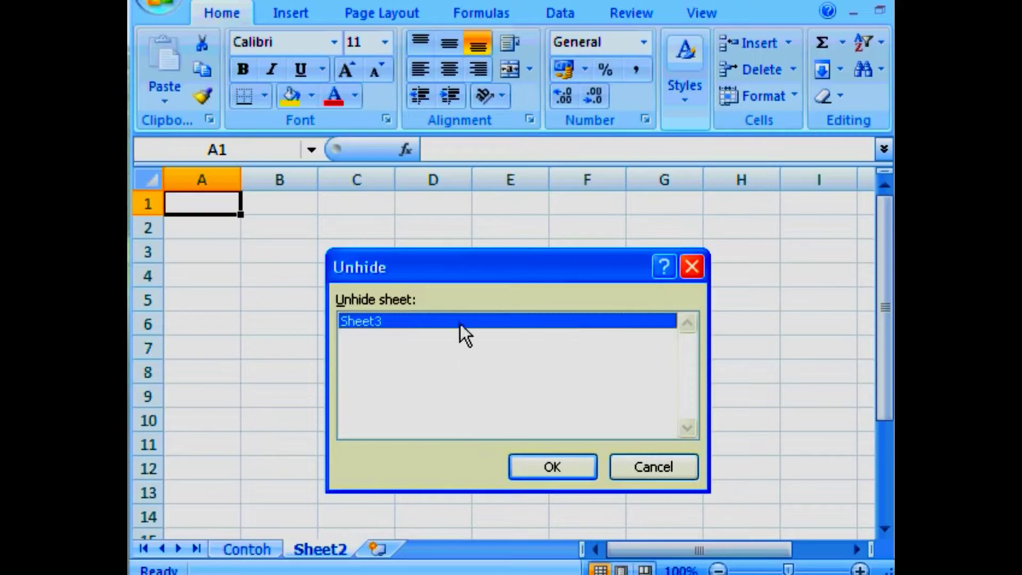
left_click(578, 462)
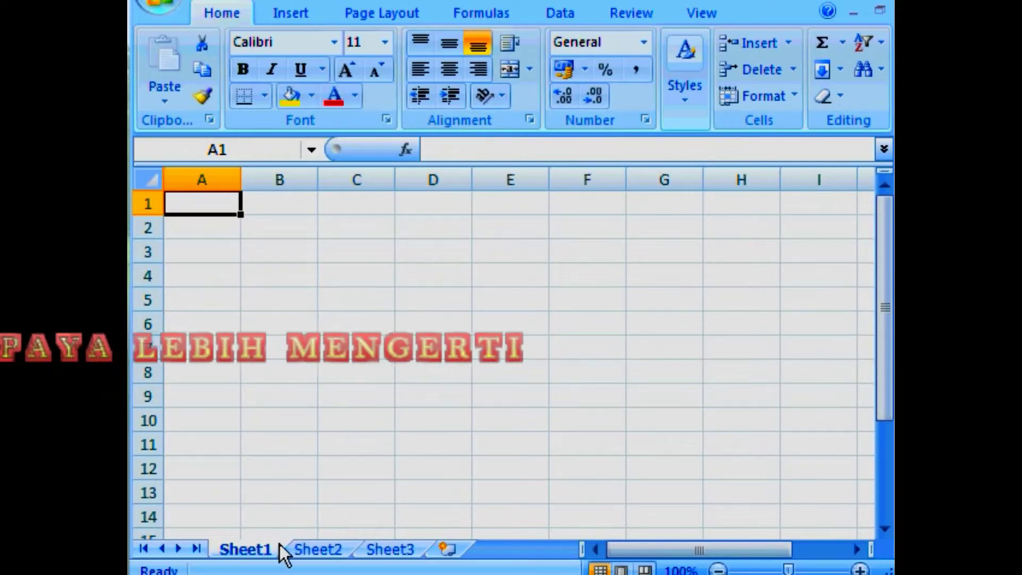
Switch through Sheet2 and Sheet3, and insert a new worksheet after Sheet3.
left_click(353, 548)
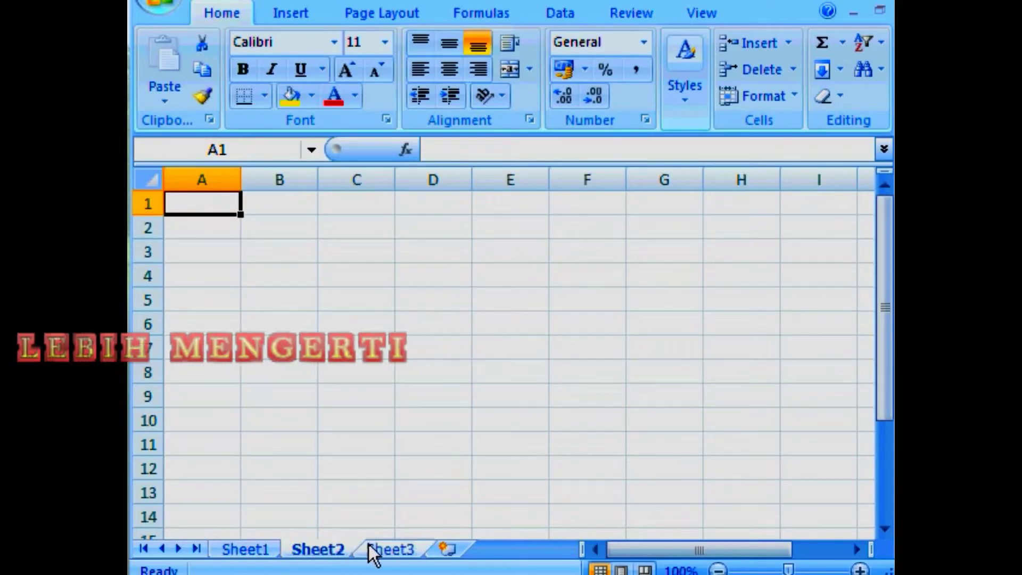
left_click(424, 550)
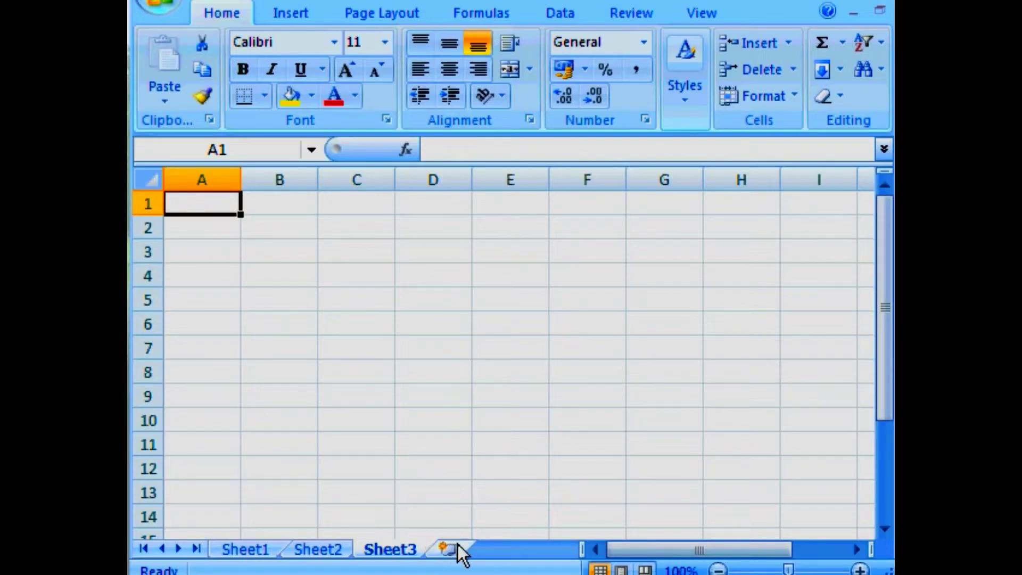
left_click(447, 548)
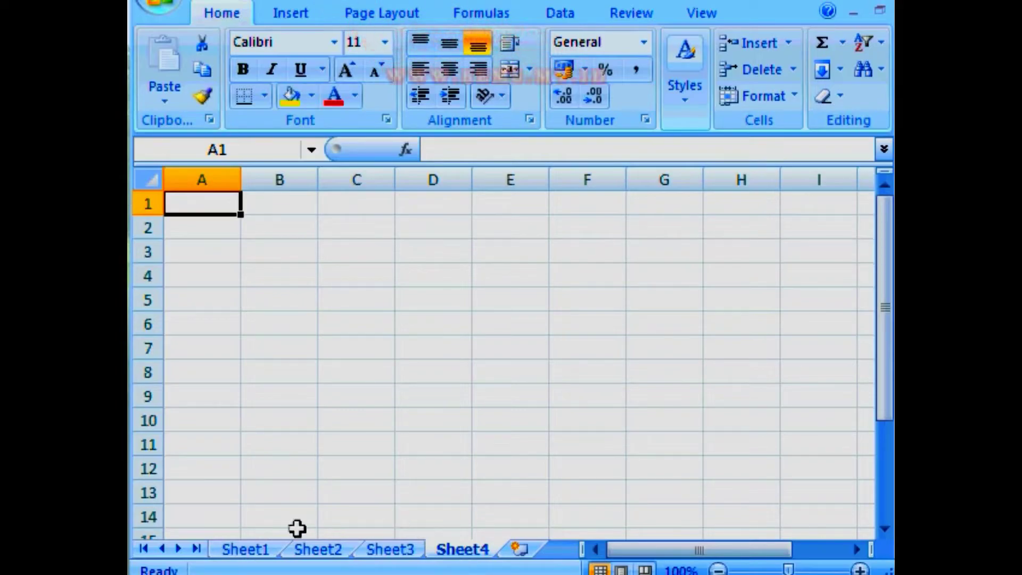
Rename Sheet1 as Contoh and delete the last worksheet, Sheet4.
right_click(273, 547)
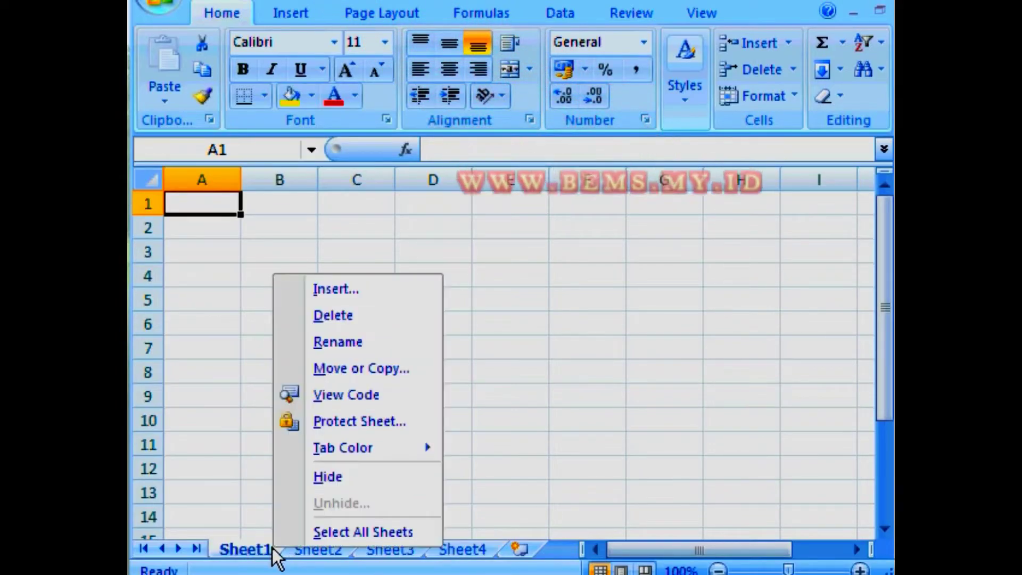
left_click(400, 346)
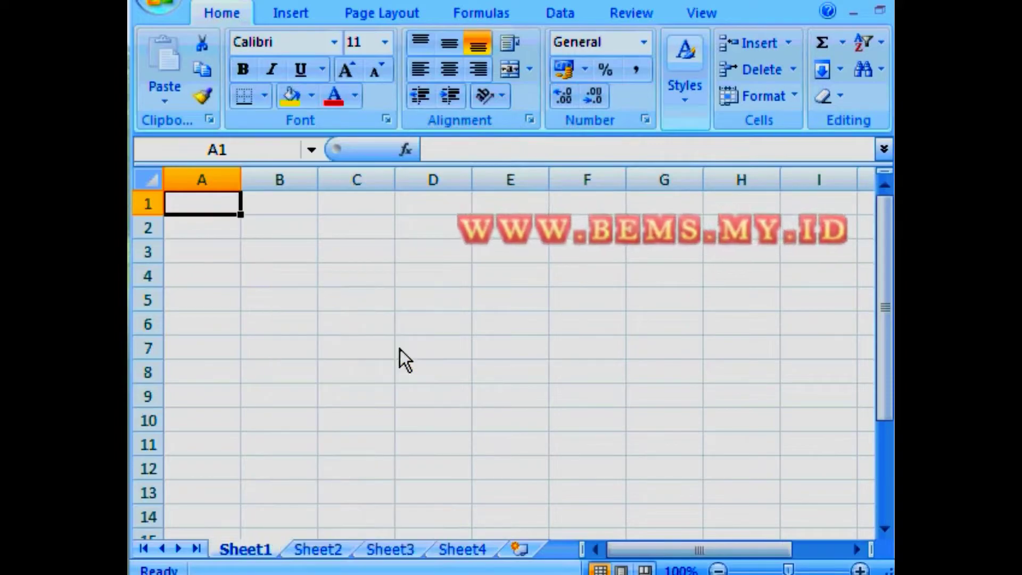
type("Con")
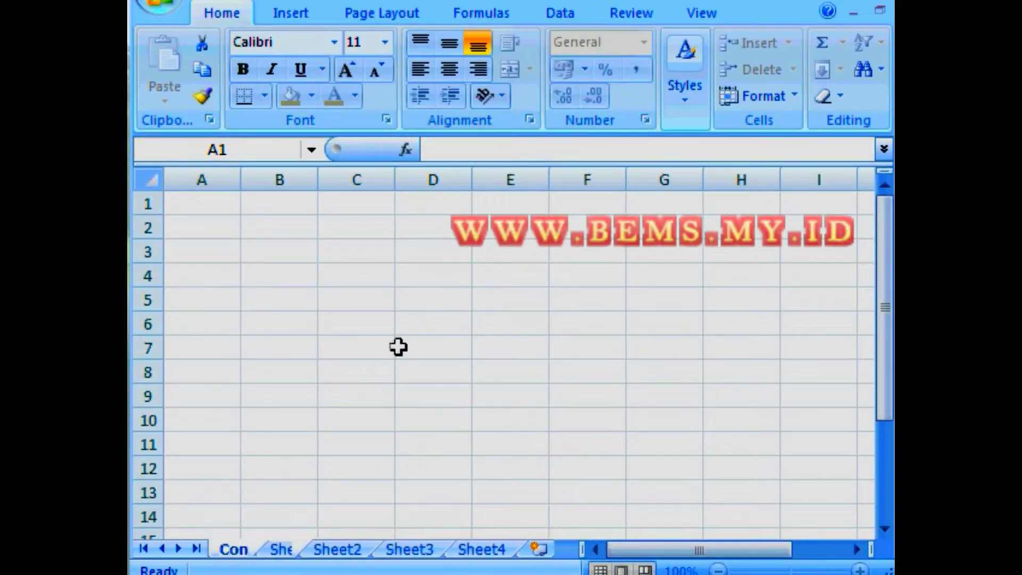
type("toh")
key("Return")
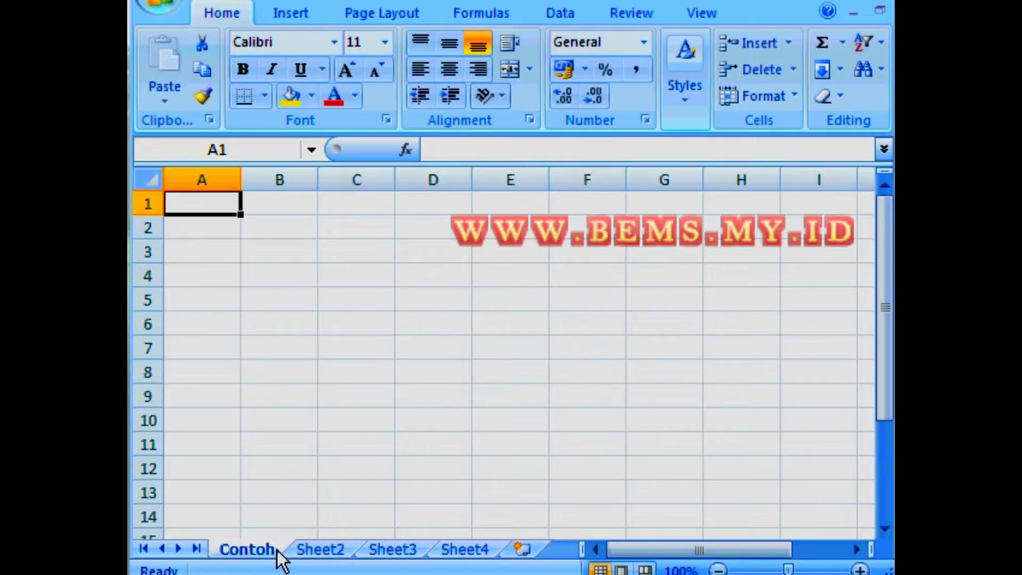
right_click(496, 545)
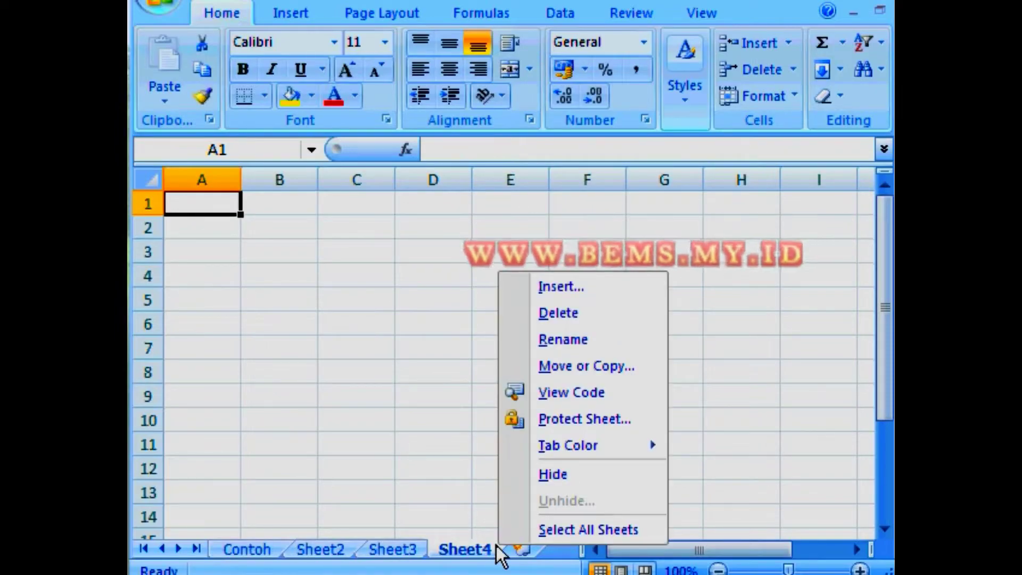
left_click(609, 318)
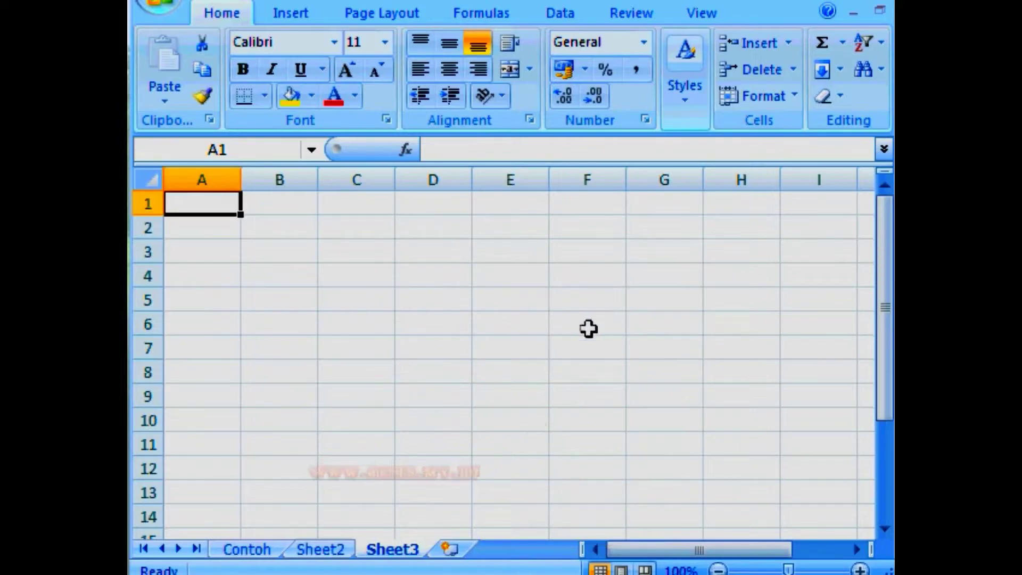
Hide Sheet3 and Sheet2, leaving only the Contoh worksheet showing.
right_click(421, 548)
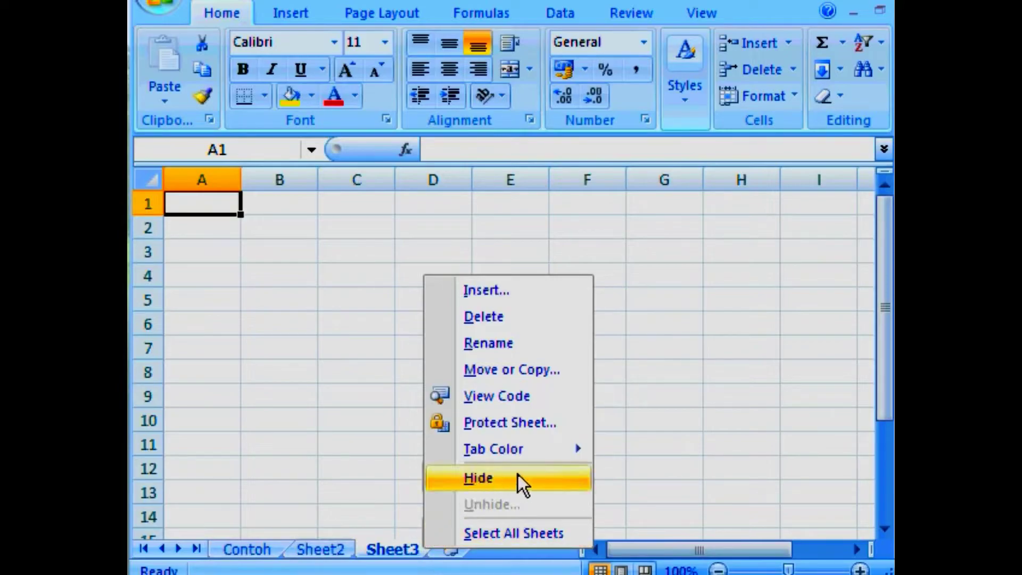
left_click(533, 474)
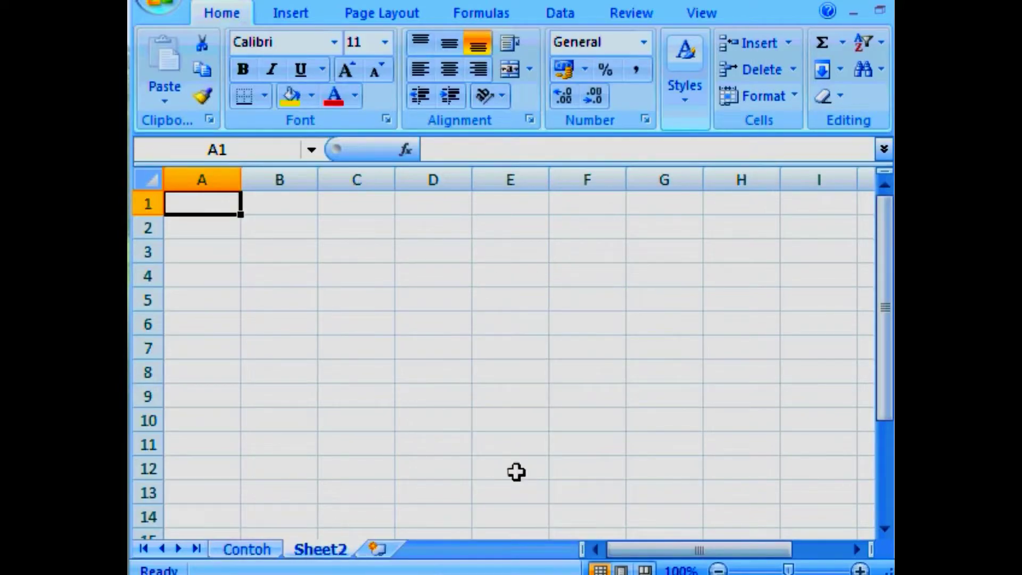
right_click(347, 548)
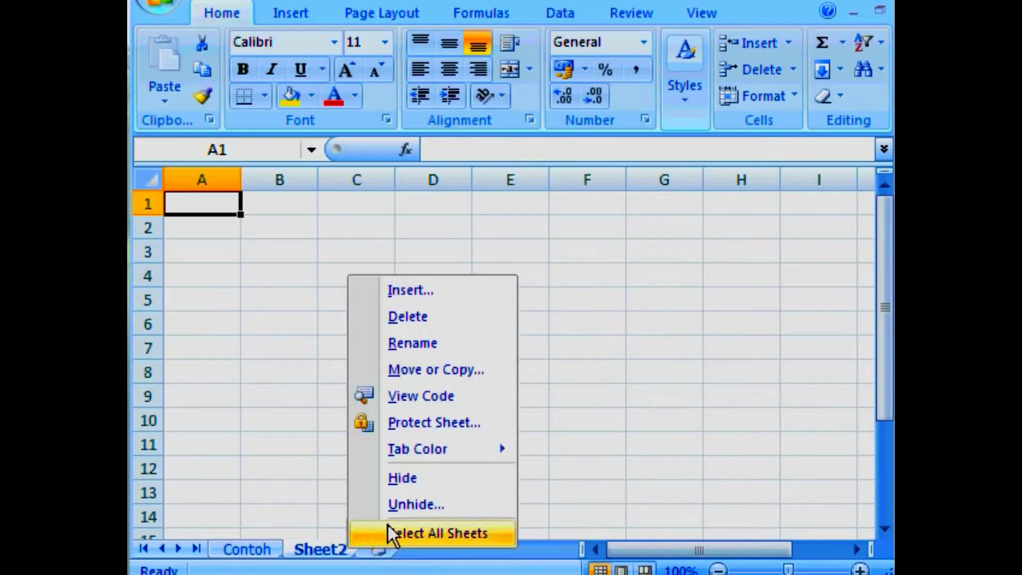
left_click(467, 482)
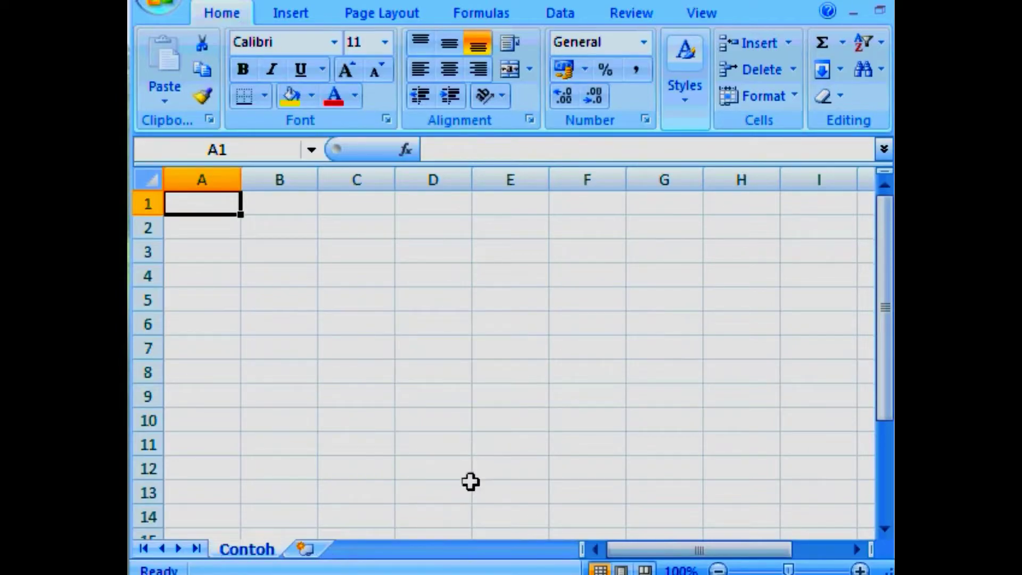
Unhide Sheet2 and Sheet3 so that they show again beside Contoh.
right_click(277, 547)
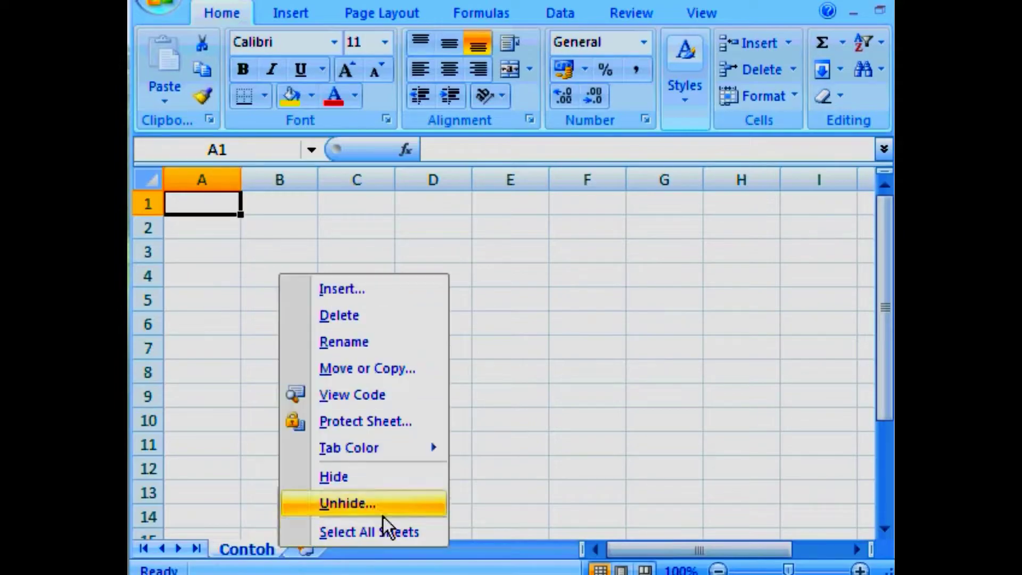
left_click(410, 506)
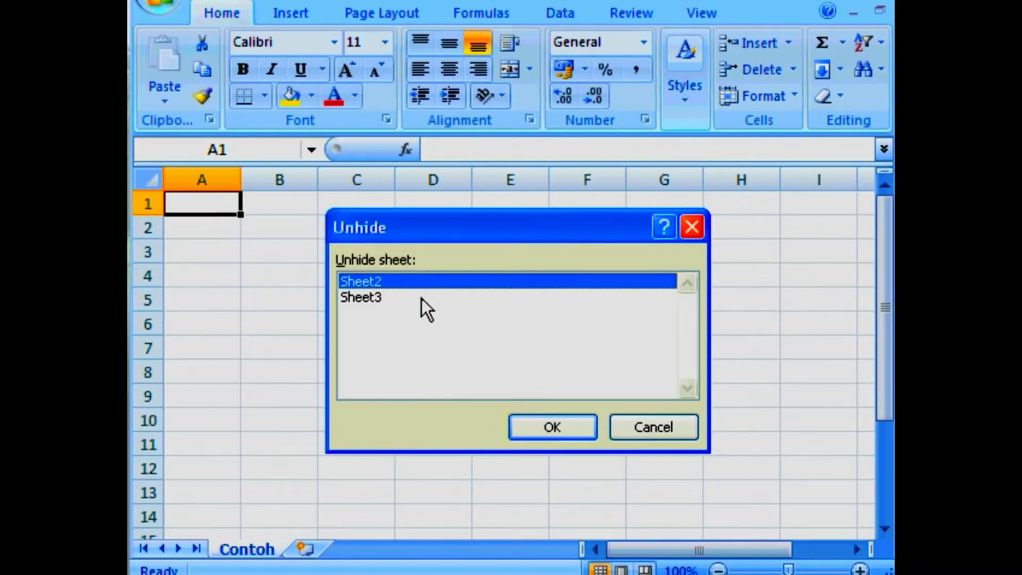
left_click(578, 424)
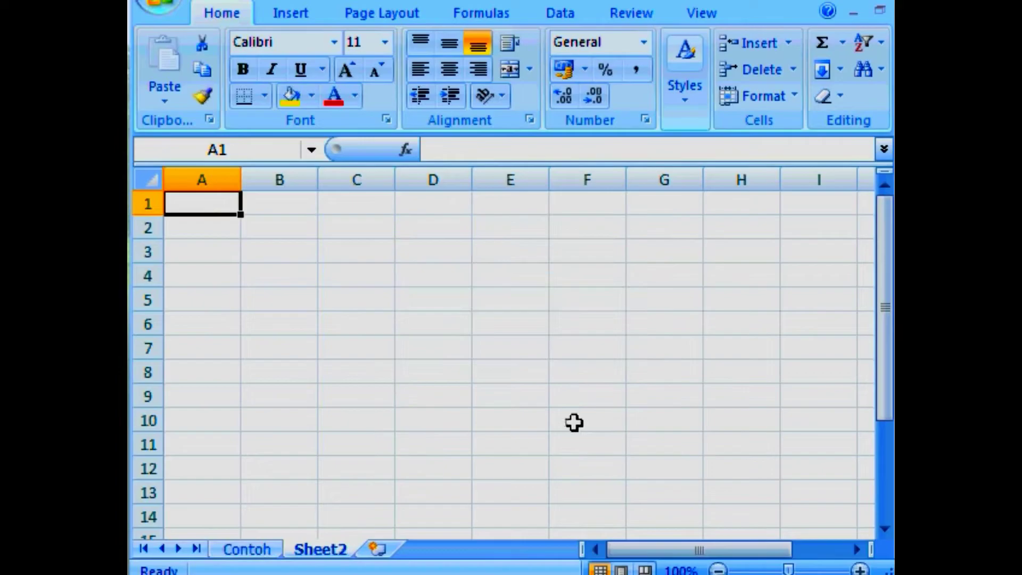
right_click(354, 547)
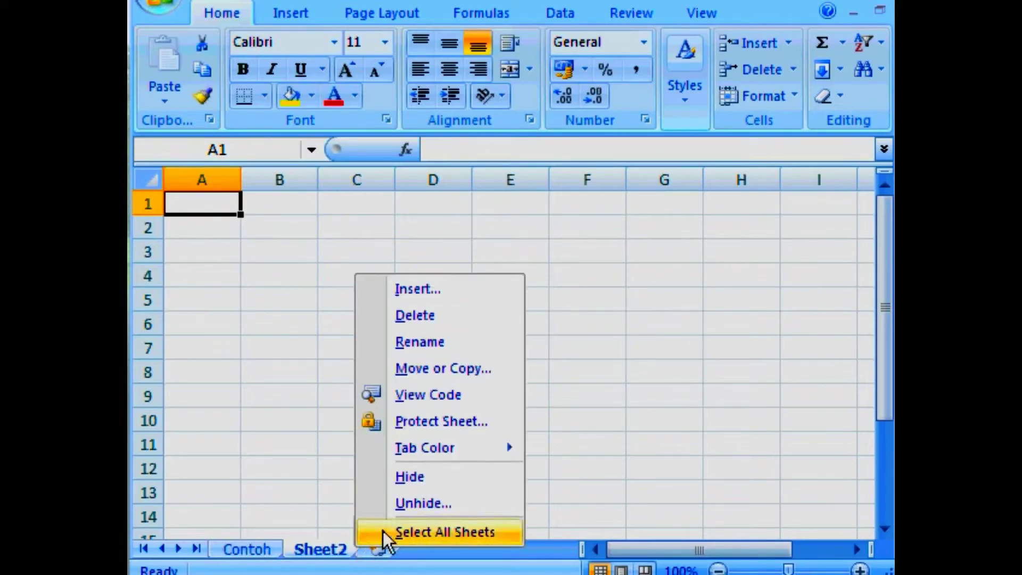
left_click(488, 506)
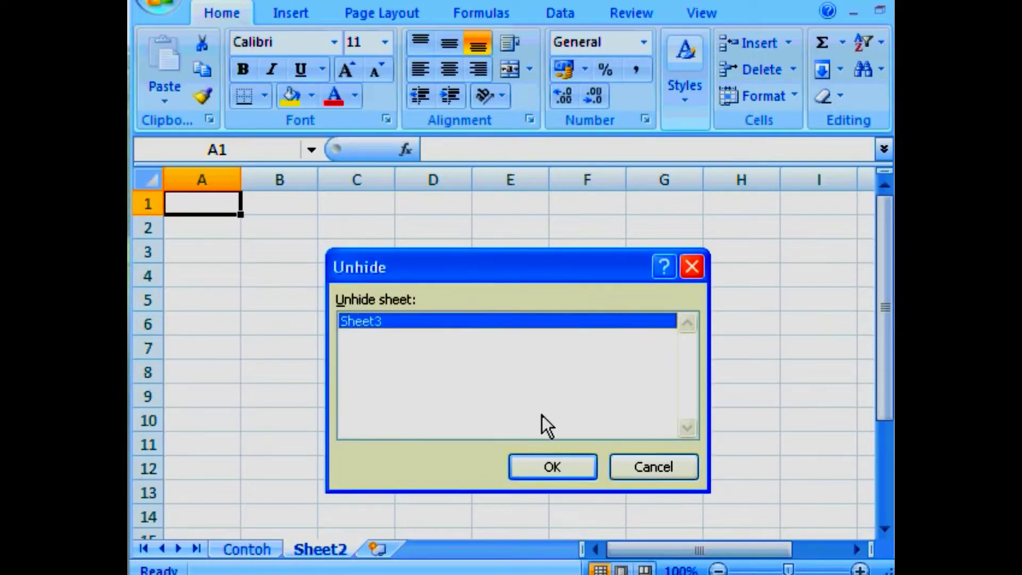
left_click(577, 461)
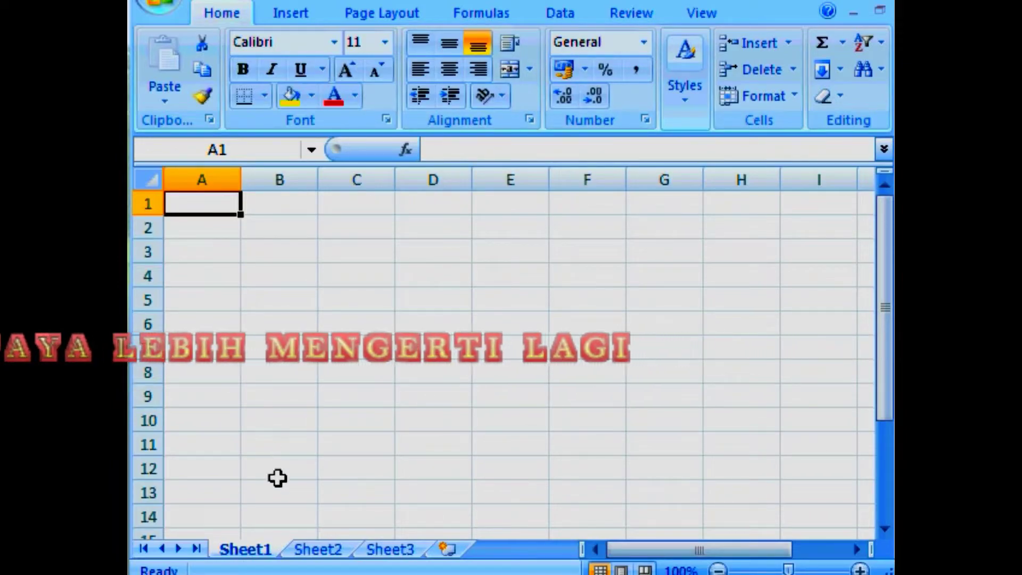
View Sheet2 and Sheet3, and add a new worksheet at the end of the workbook.
left_click(350, 547)
left_click(418, 547)
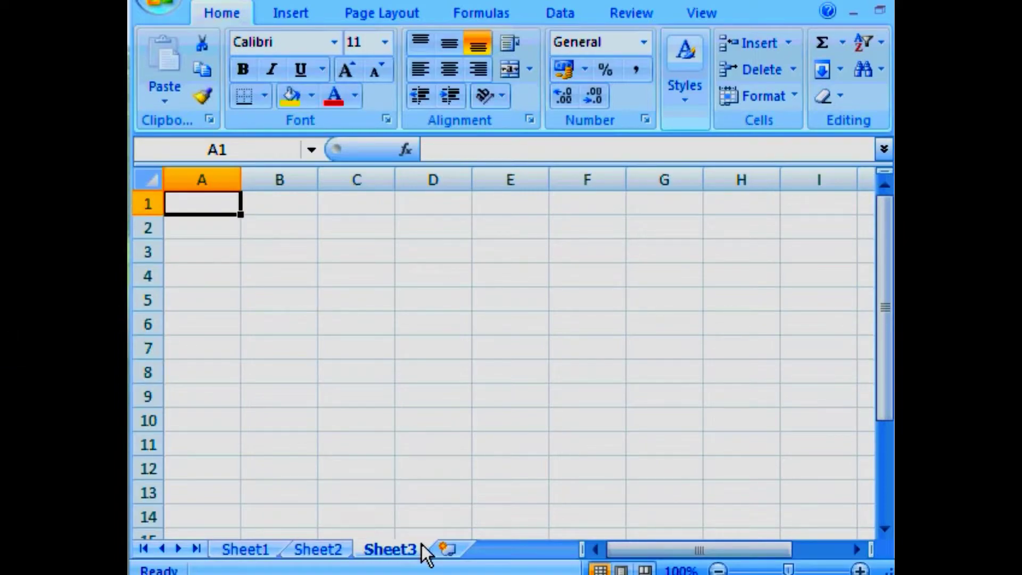
left_click(461, 544)
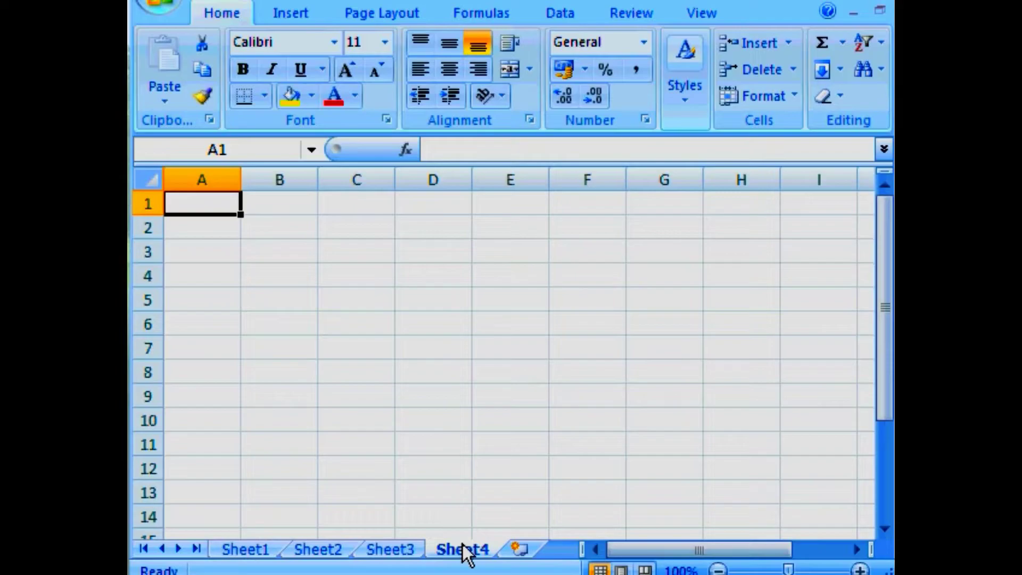
Rename Sheet1 as Contoh and delete the last worksheet, Sheet4.
right_click(269, 549)
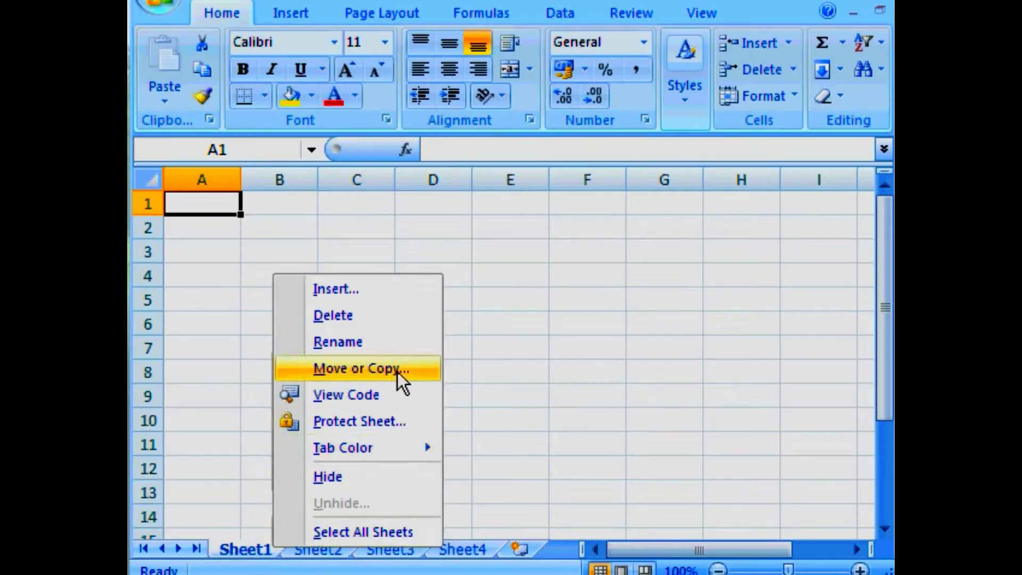
left_click(400, 349)
type("C")
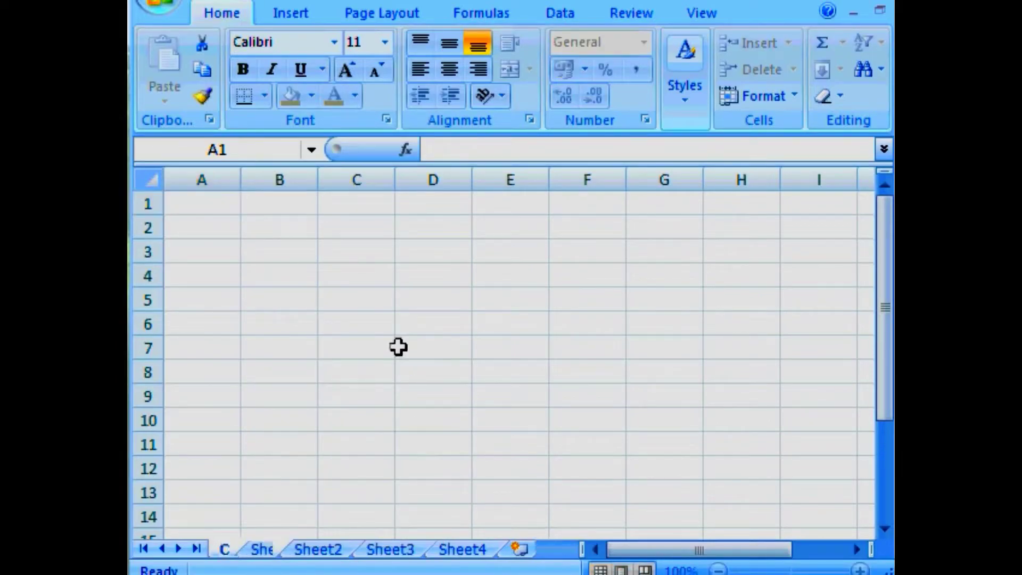
type("ontoh")
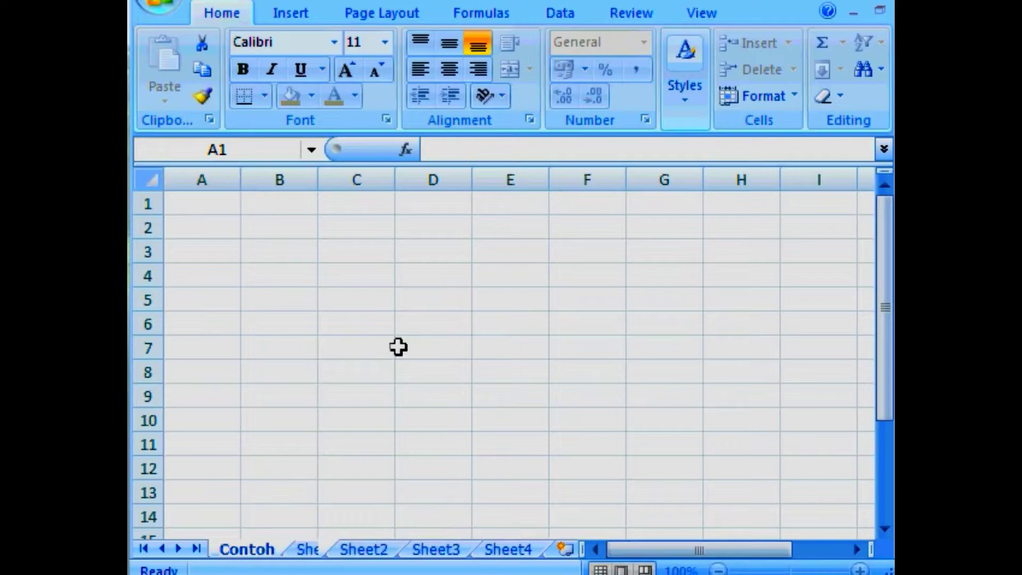
key("Return")
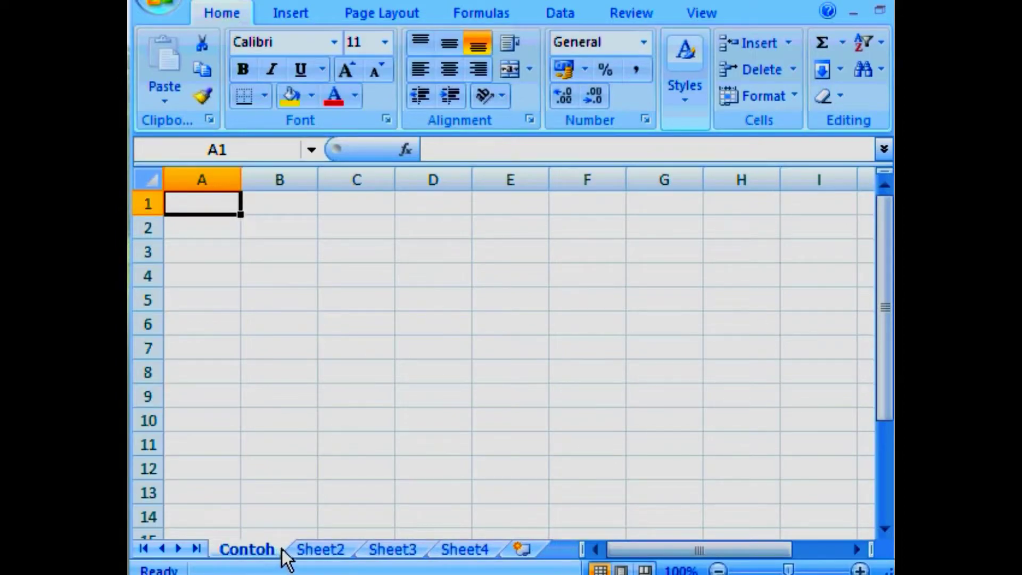
right_click(496, 545)
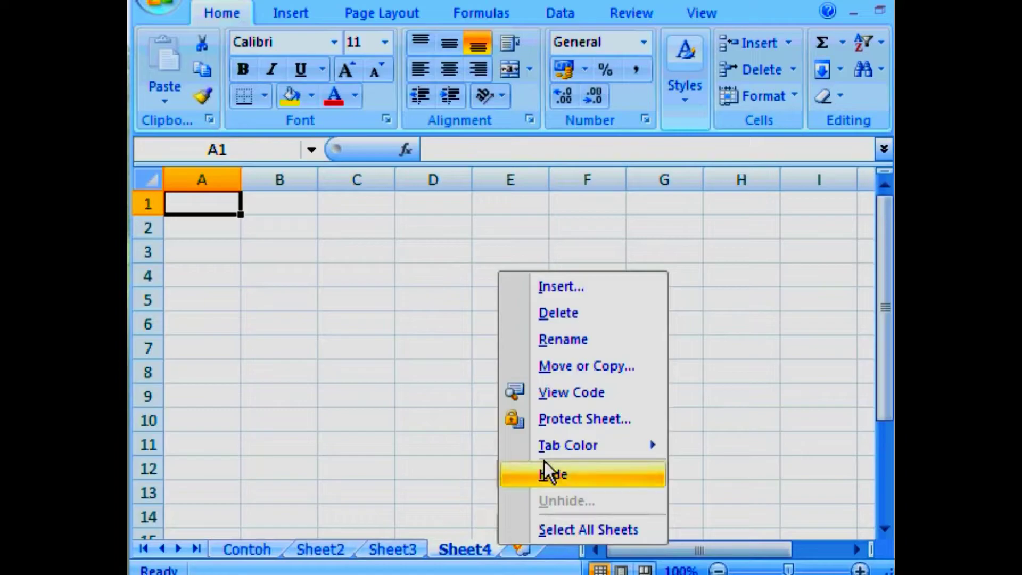
left_click(610, 320)
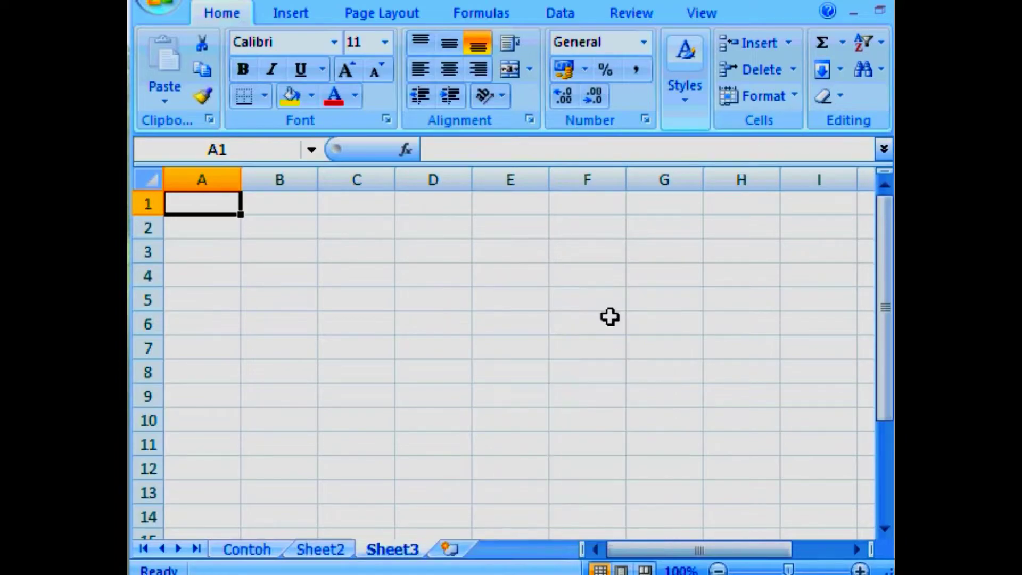
Hide the Sheet3 and Sheet2 worksheets, keeping only Contoh displayed.
right_click(422, 548)
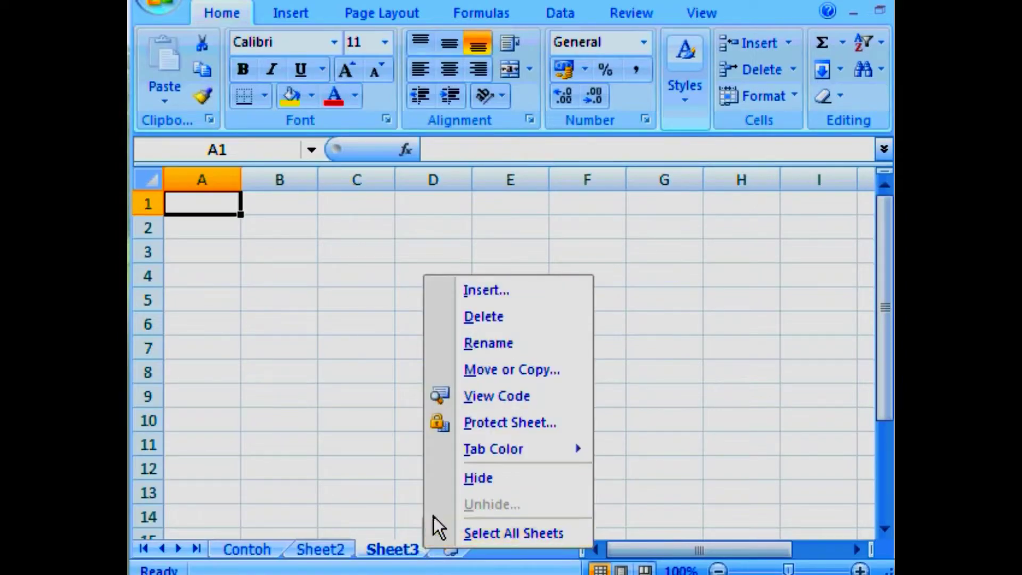
left_click(532, 475)
right_click(345, 545)
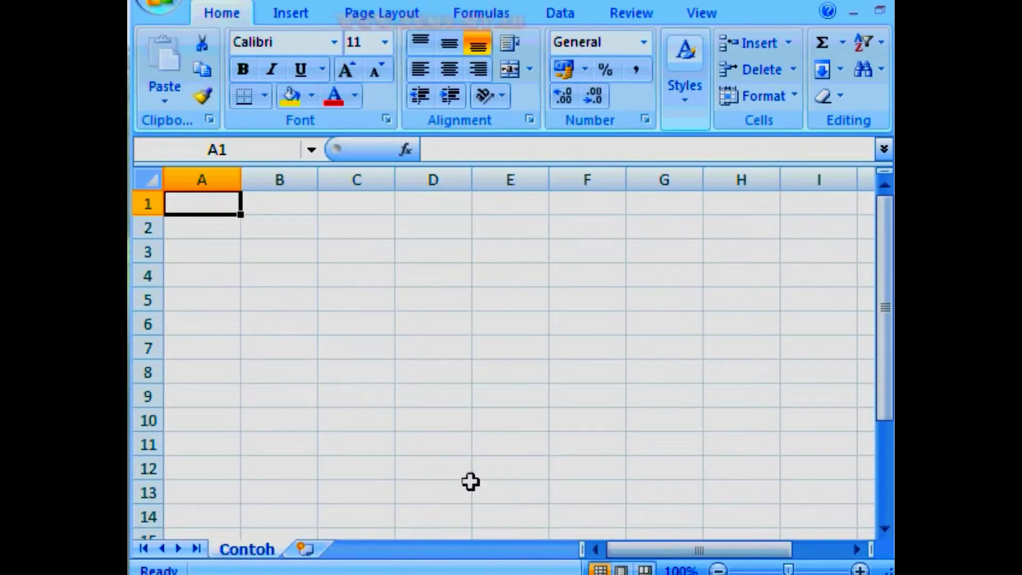
left_click(471, 479)
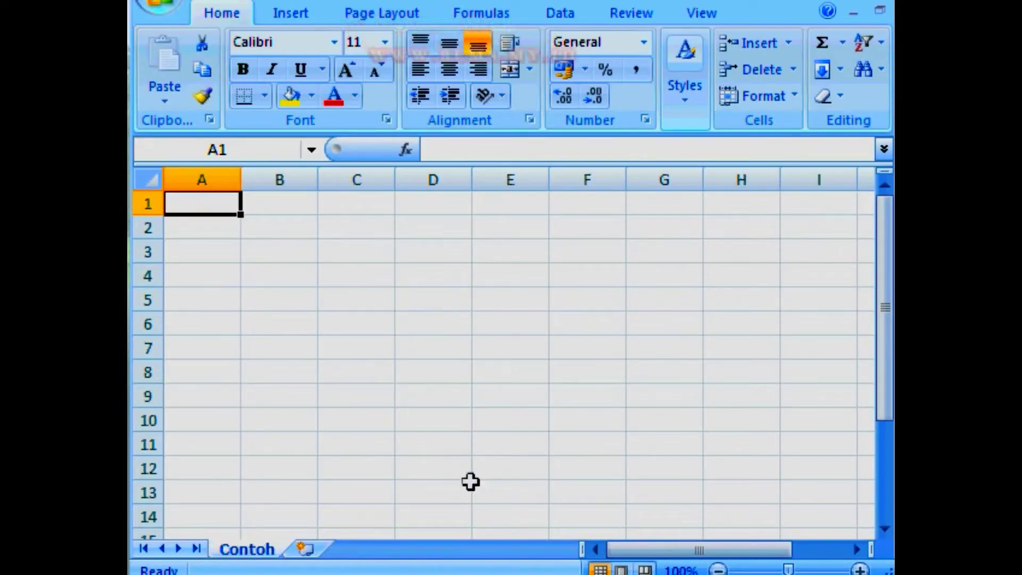
Unhide Sheet2 and Sheet3 one after the other.
right_click(277, 547)
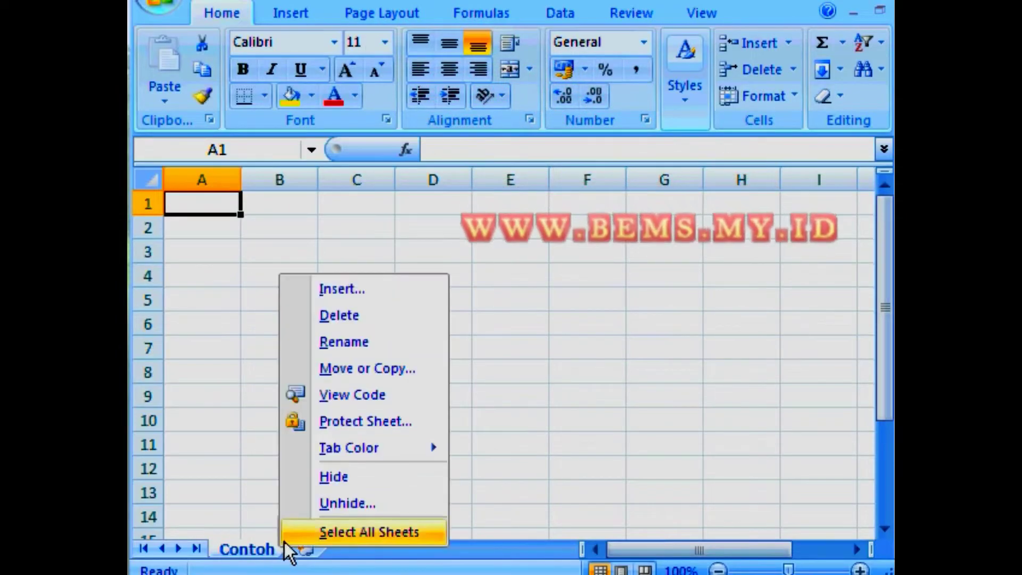
left_click(410, 506)
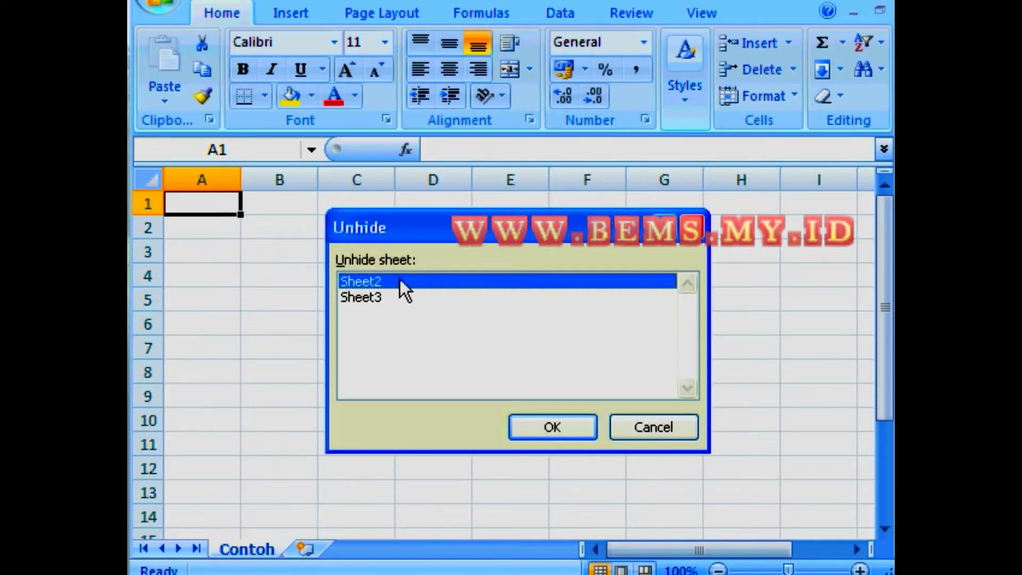
left_click(578, 424)
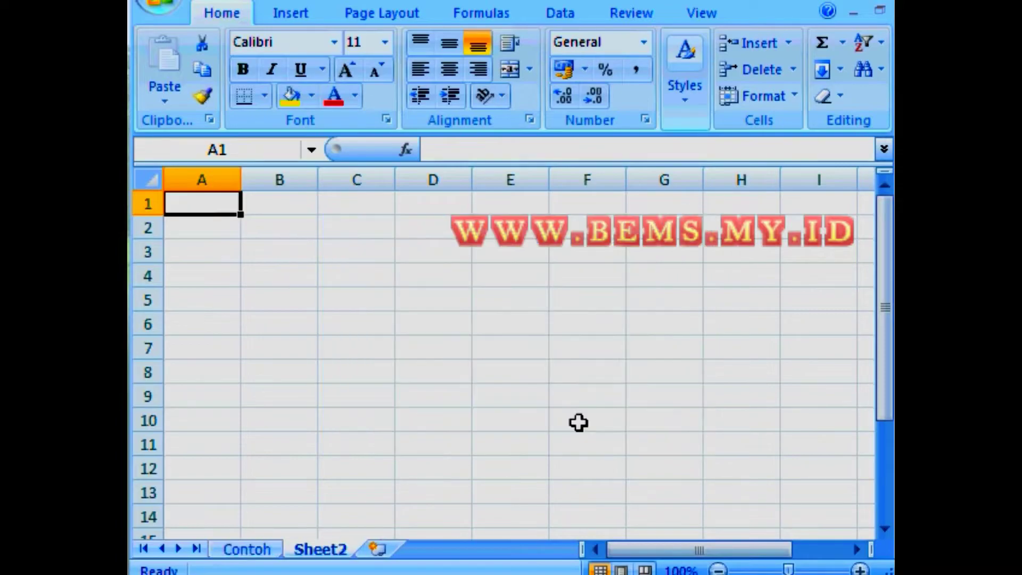
right_click(354, 547)
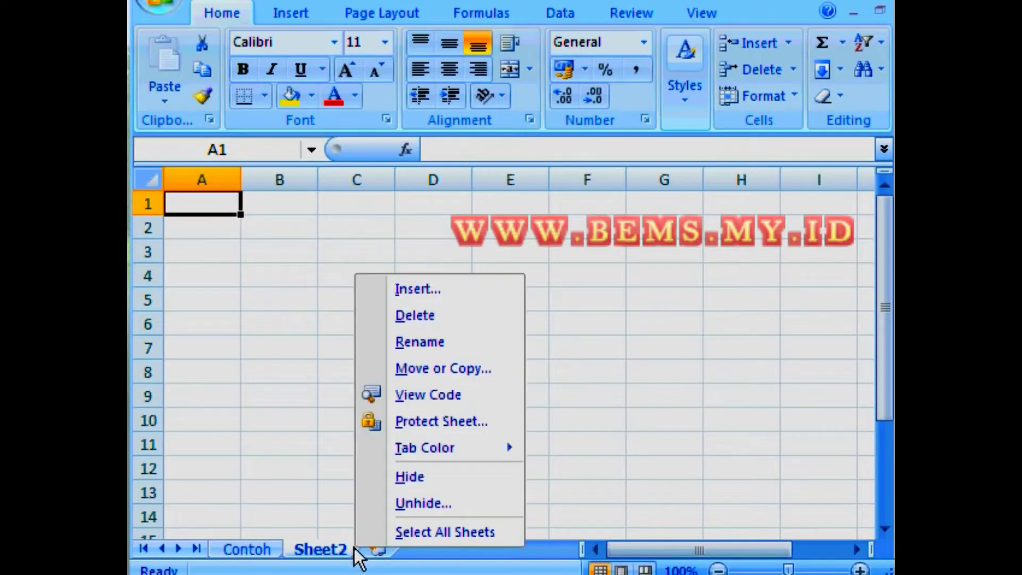
left_click(489, 504)
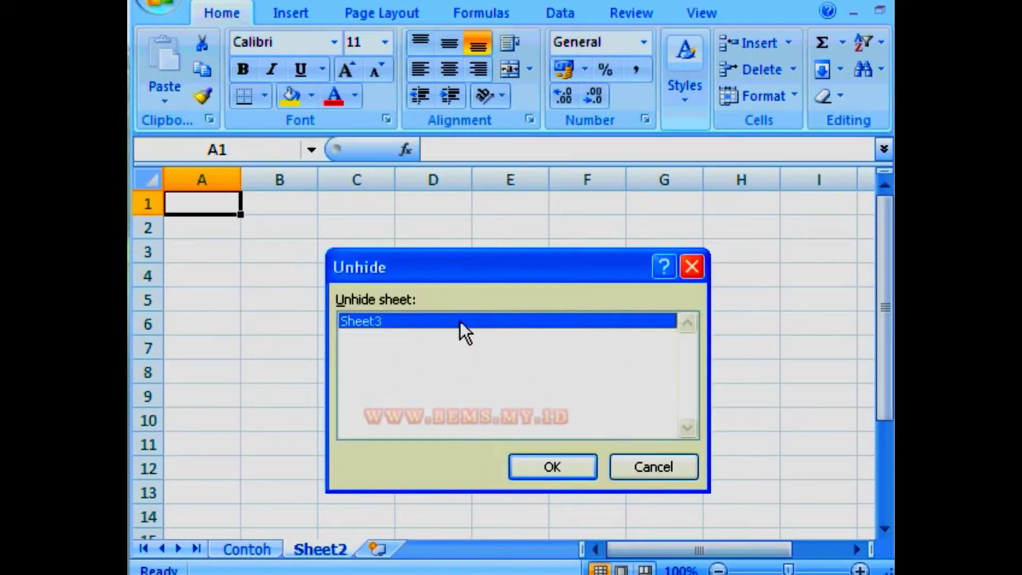
left_click(578, 462)
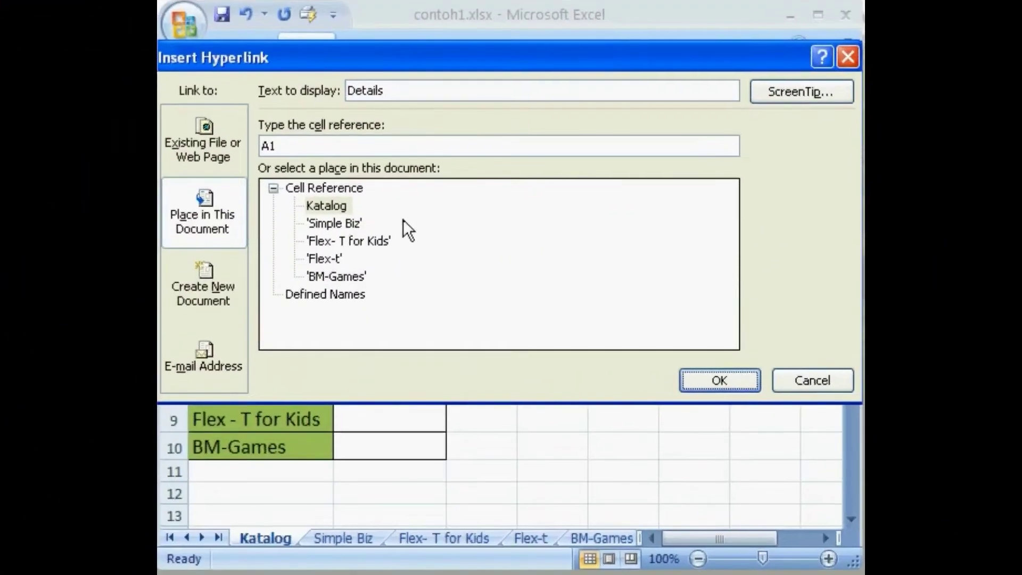
Point the Details hyperlink in the cell beside Flex- T to the Flex-t worksheet and insert it.
left_click(339, 258)
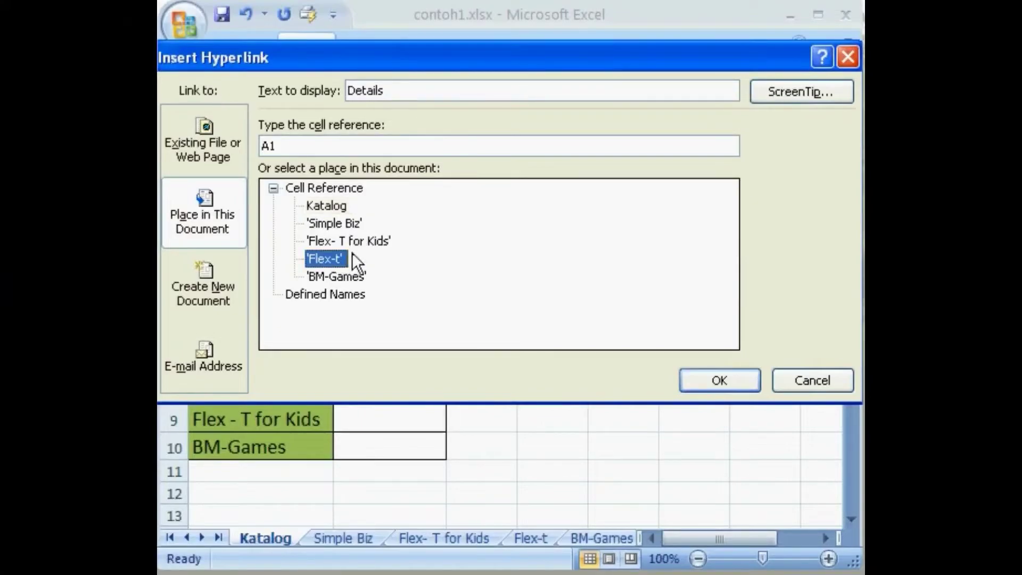
left_click(746, 378)
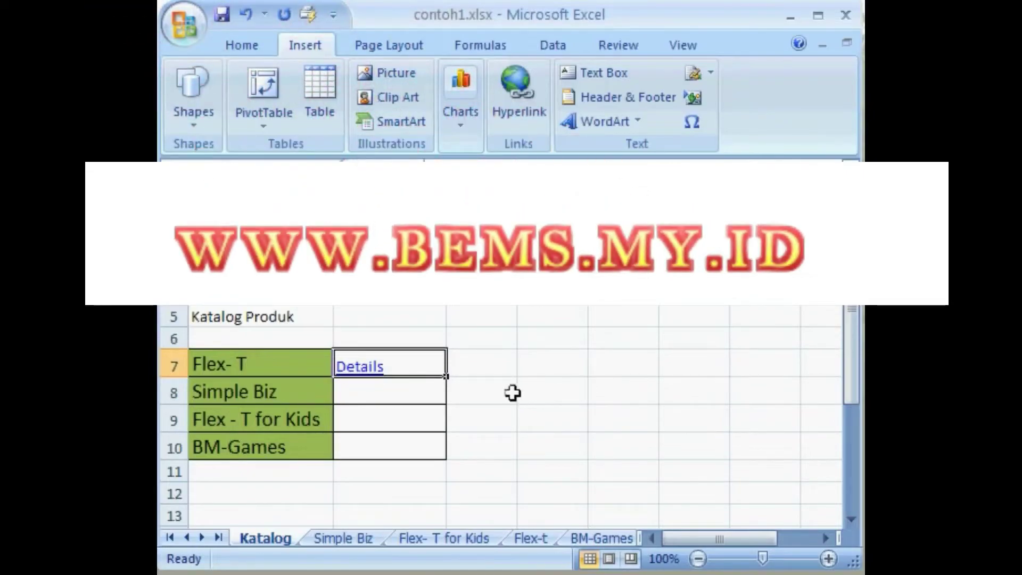
Insert a hyperlink beside Simple Biz, displayed as Details with the ScreenTip Simple Biz Katalog, linking to cell A1 of the Simple Biz worksheet.
left_click(420, 400)
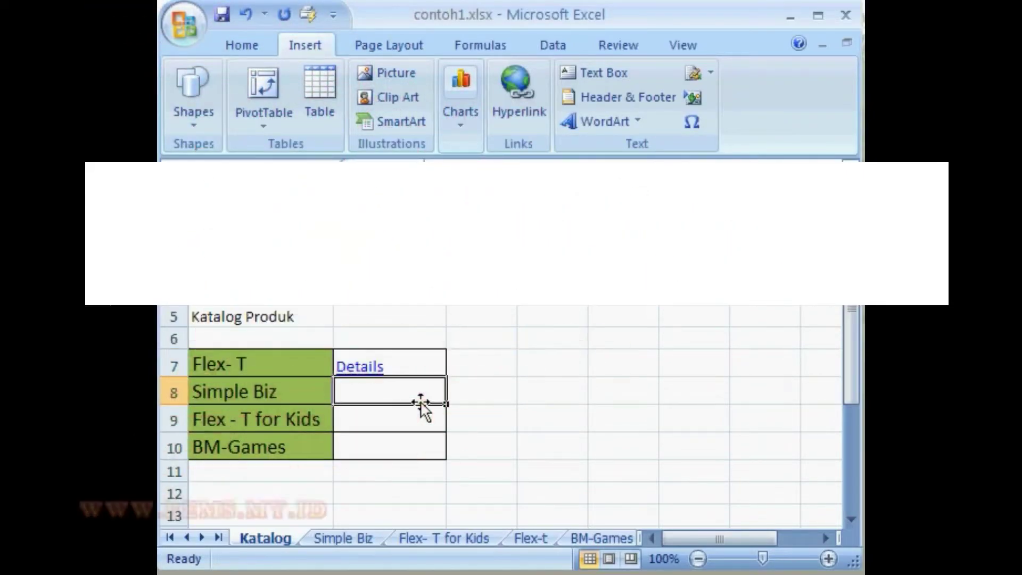
left_click(522, 130)
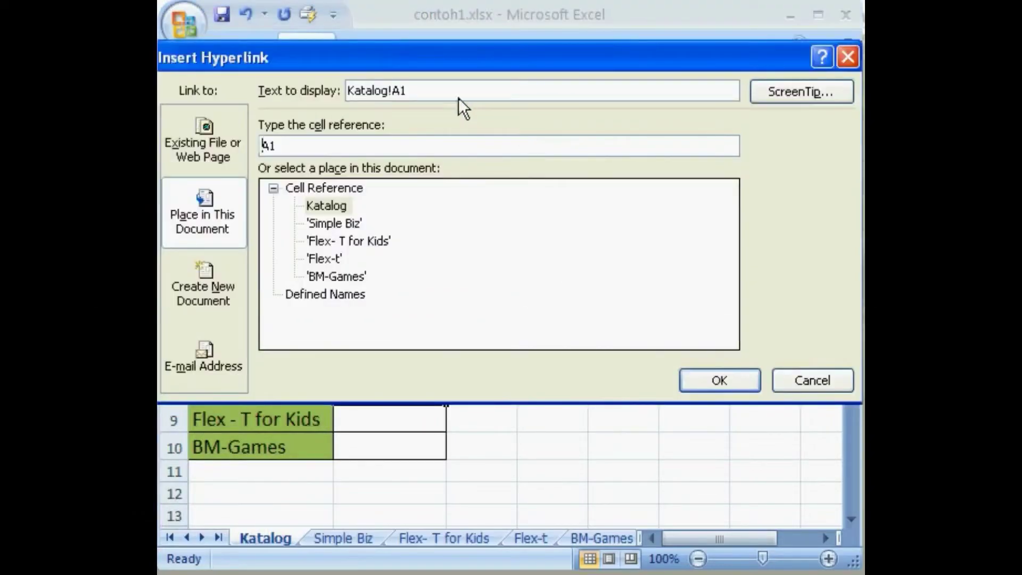
double_click(440, 90)
type("Detail")
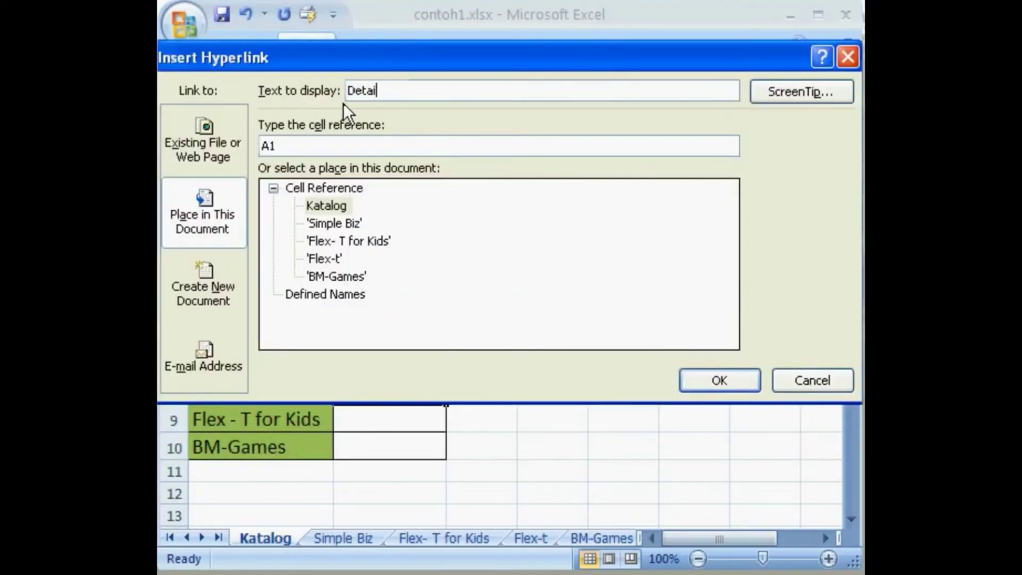
type("s")
left_click(768, 98)
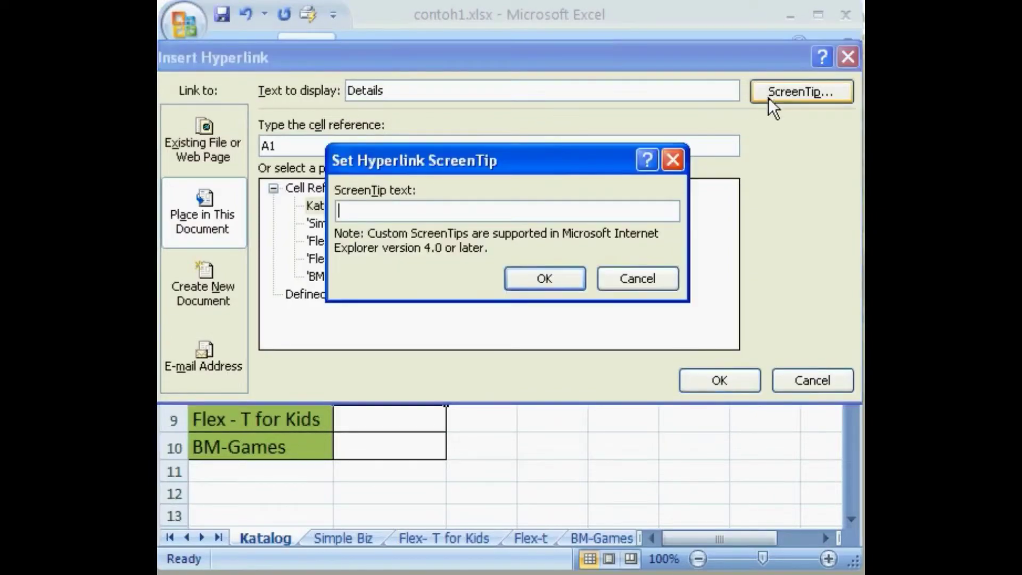
type("Simple Biz Katalog")
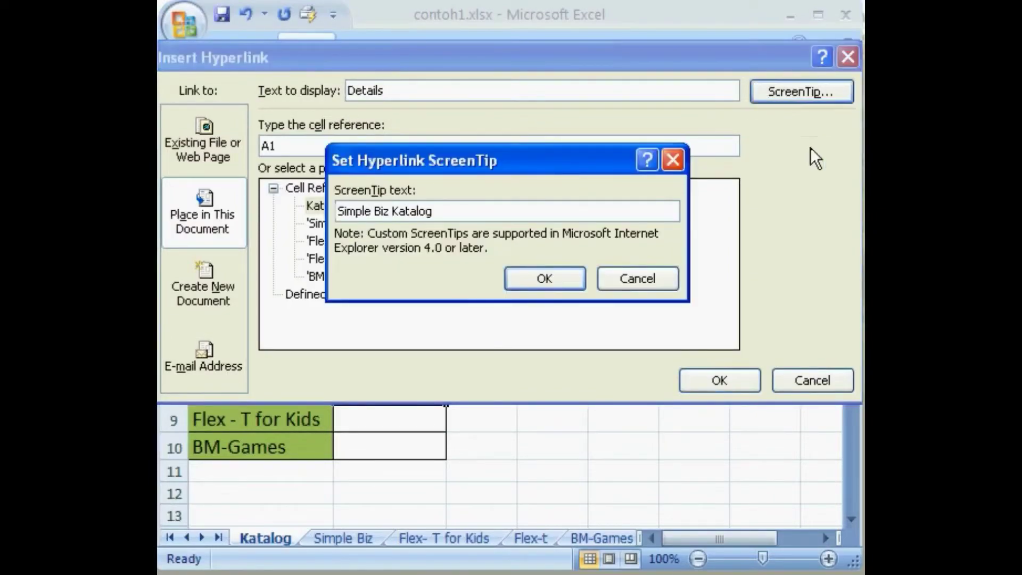
left_click(576, 277)
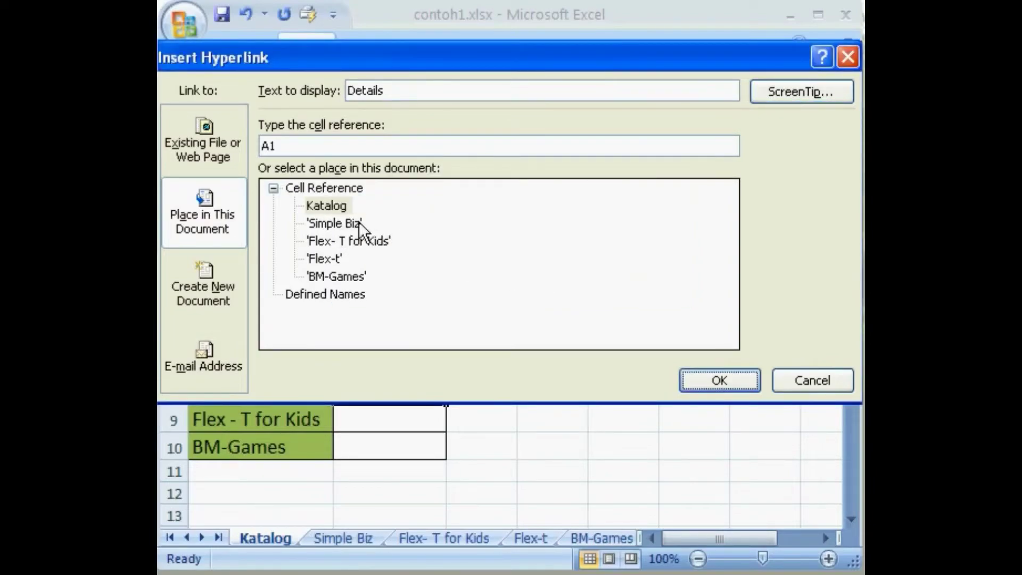
left_click(359, 221)
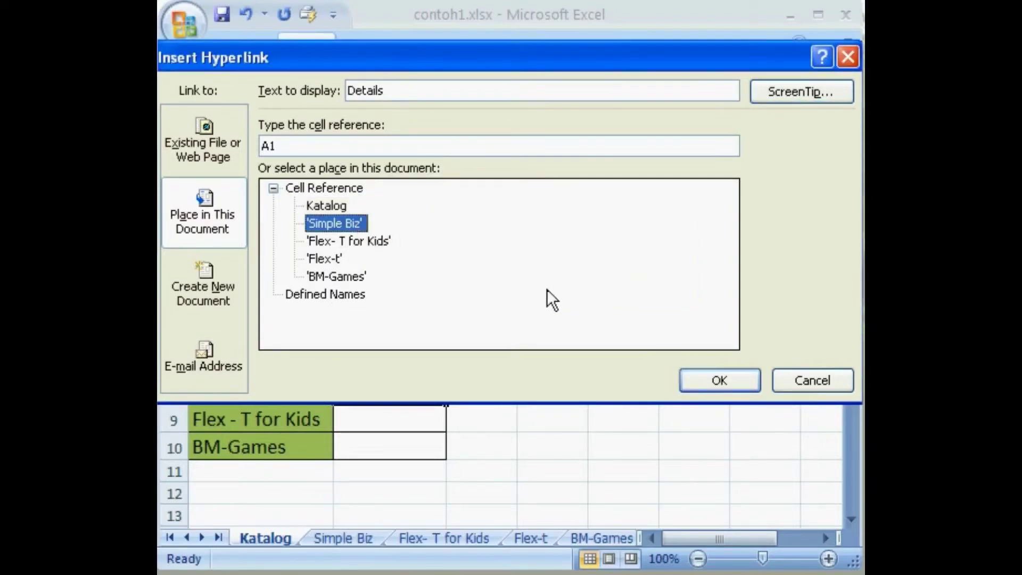
left_click(739, 380)
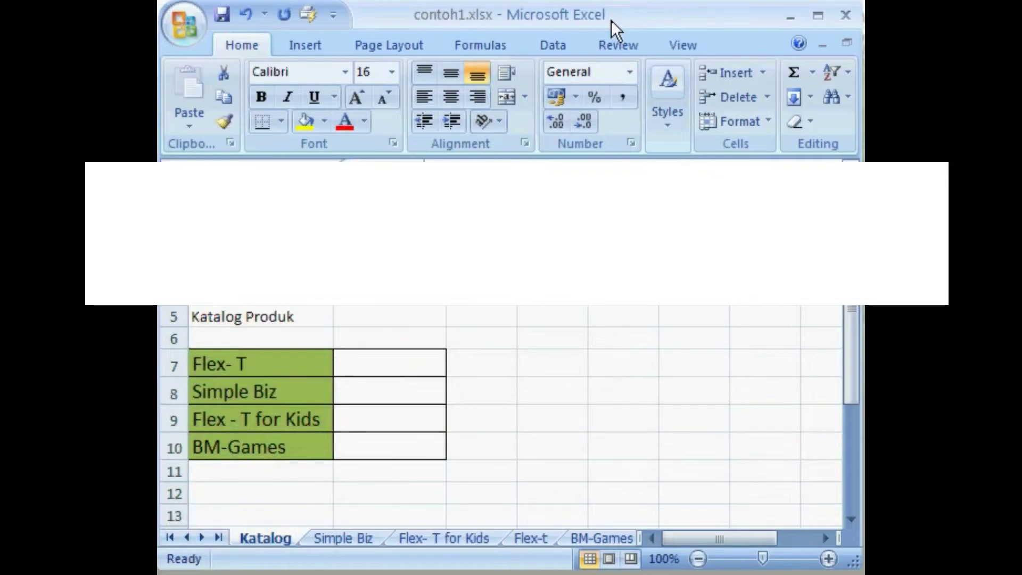
View the Simple Biz, Flex- T for Kids, Flex-t and BM-Games worksheets, and return to Katalog.
left_click(378, 539)
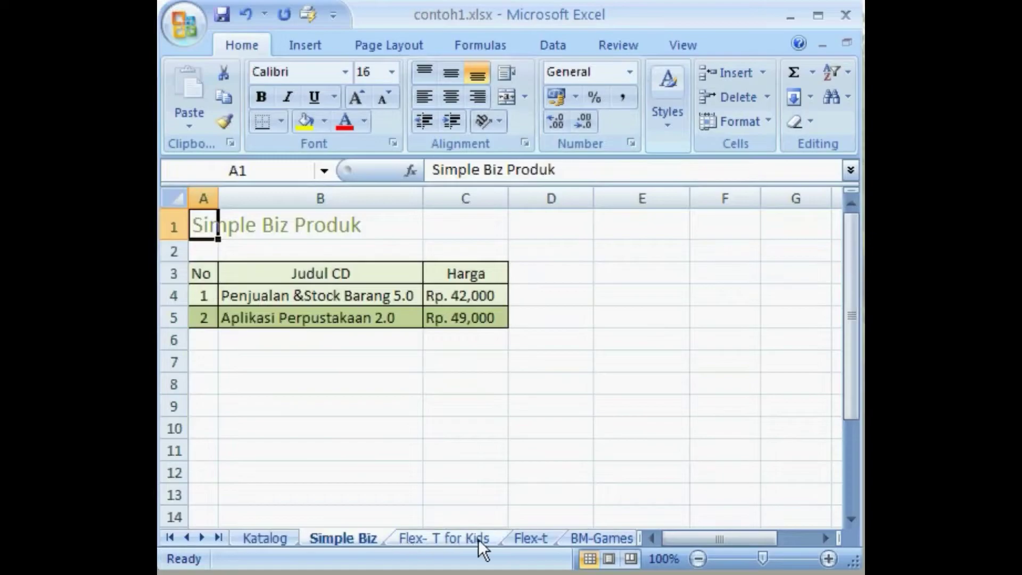
left_click(491, 539)
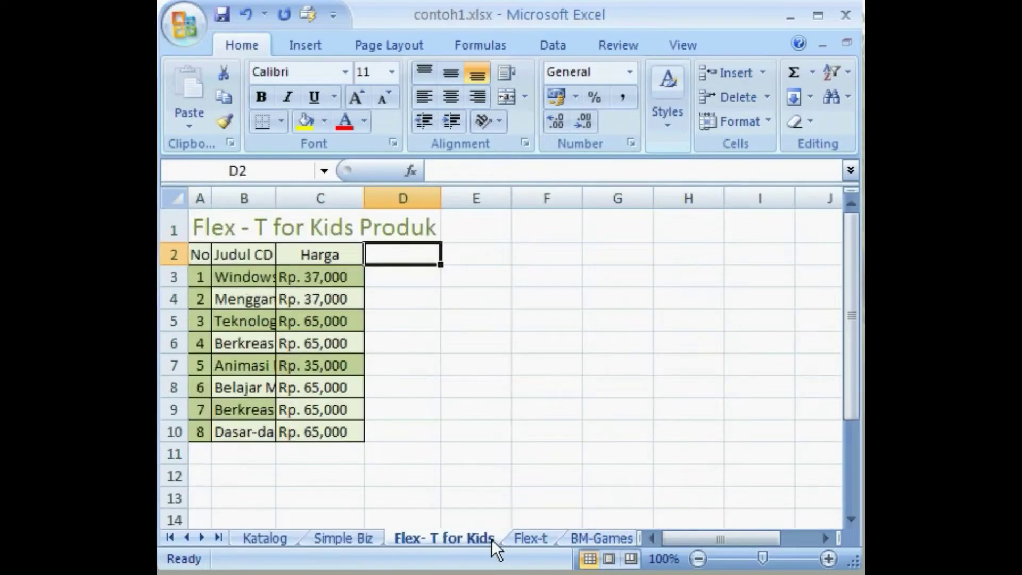
left_click(546, 538)
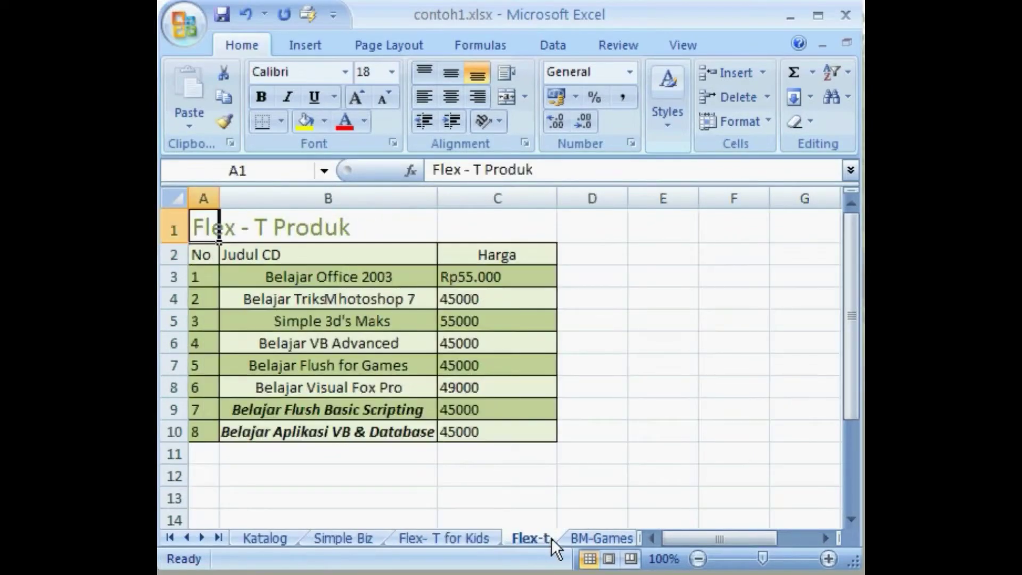
left_click(601, 537)
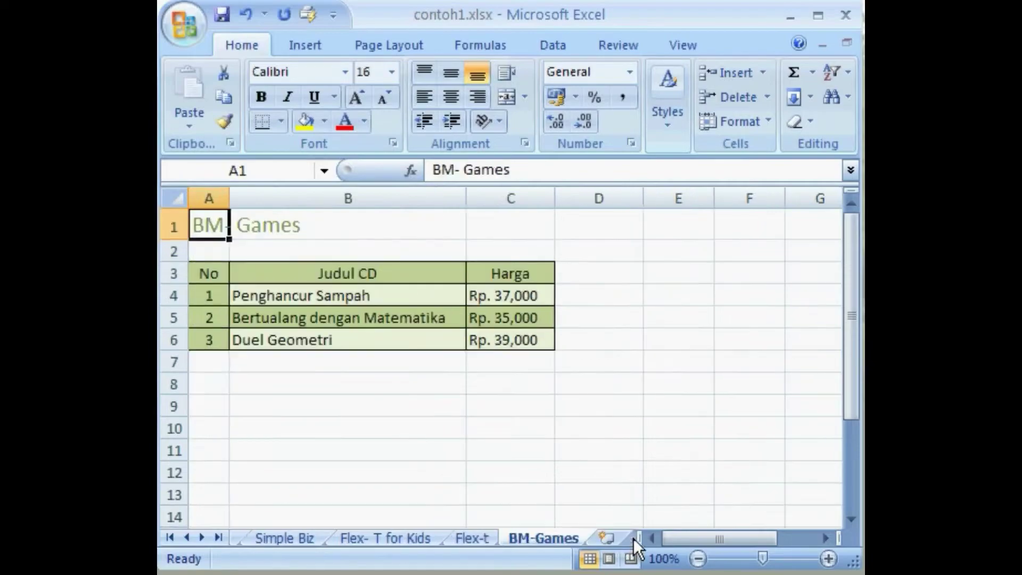
left_click(188, 536)
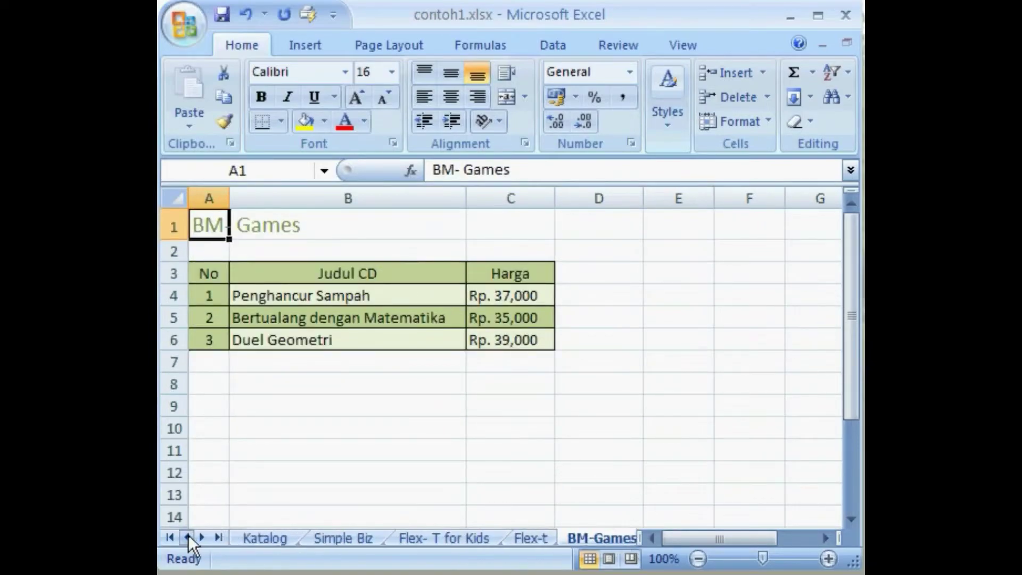
left_click(292, 538)
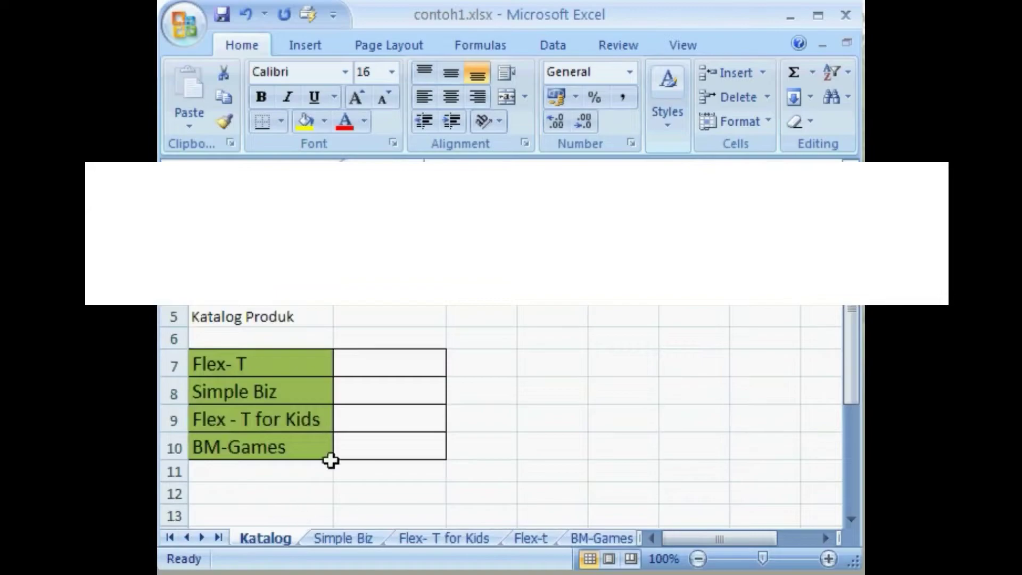
Insert a hyperlink in the cell beside Flex- T, displayed as Details with the ScreenTip Flex - T Katalog, linking to cell A1 of the Flex-t worksheet.
left_click(395, 365)
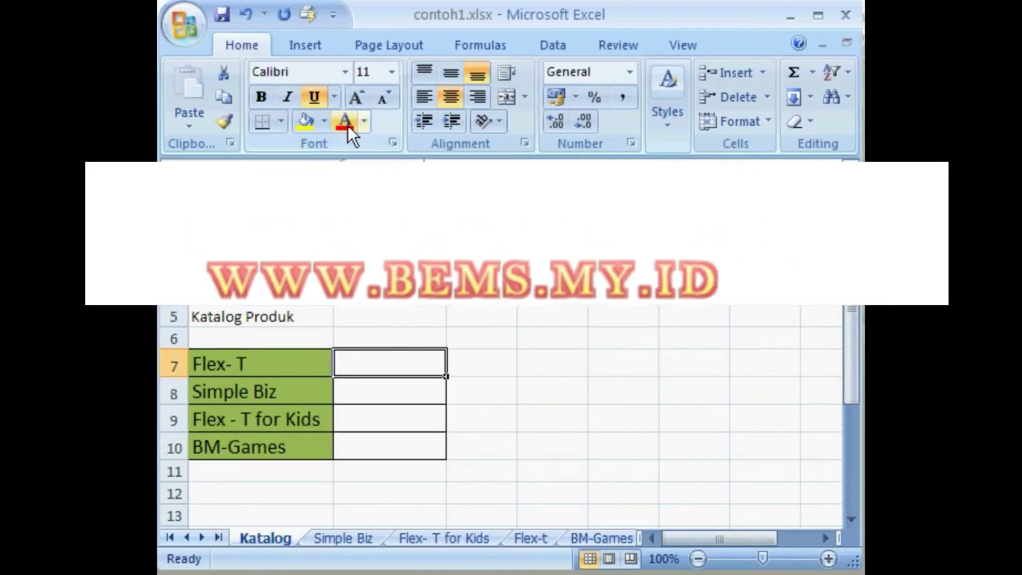
left_click(326, 46)
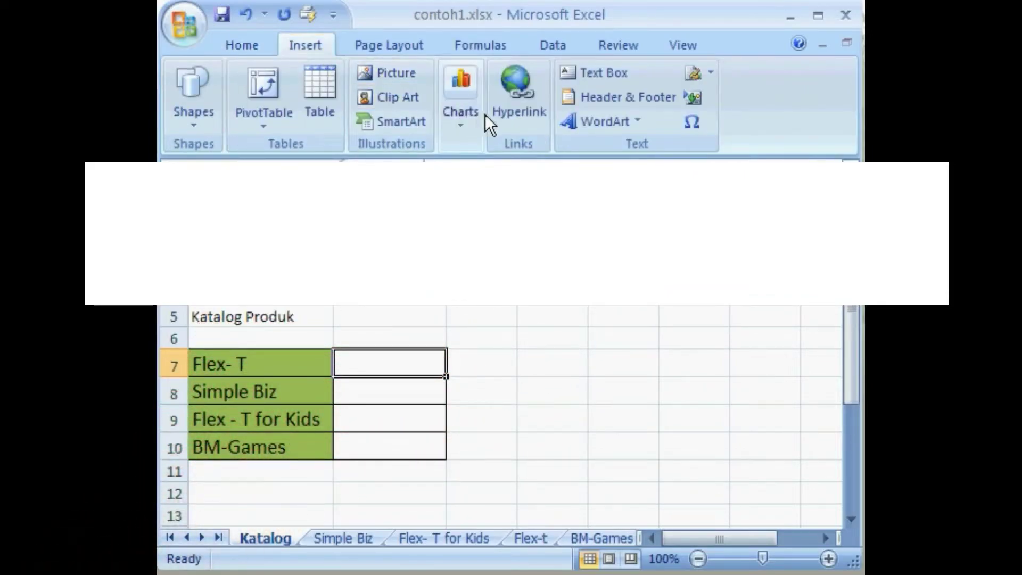
left_click(531, 120)
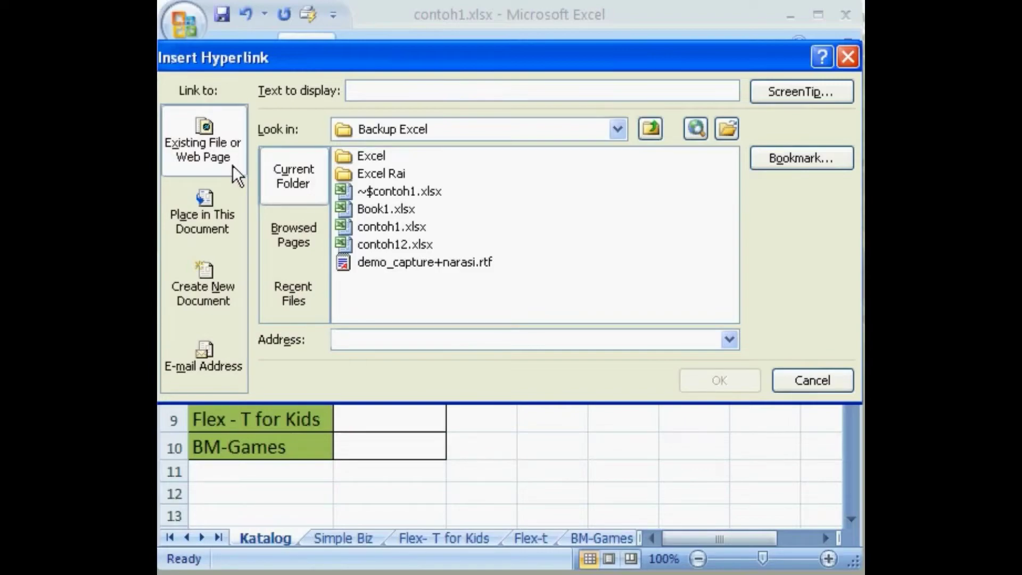
left_click(238, 227)
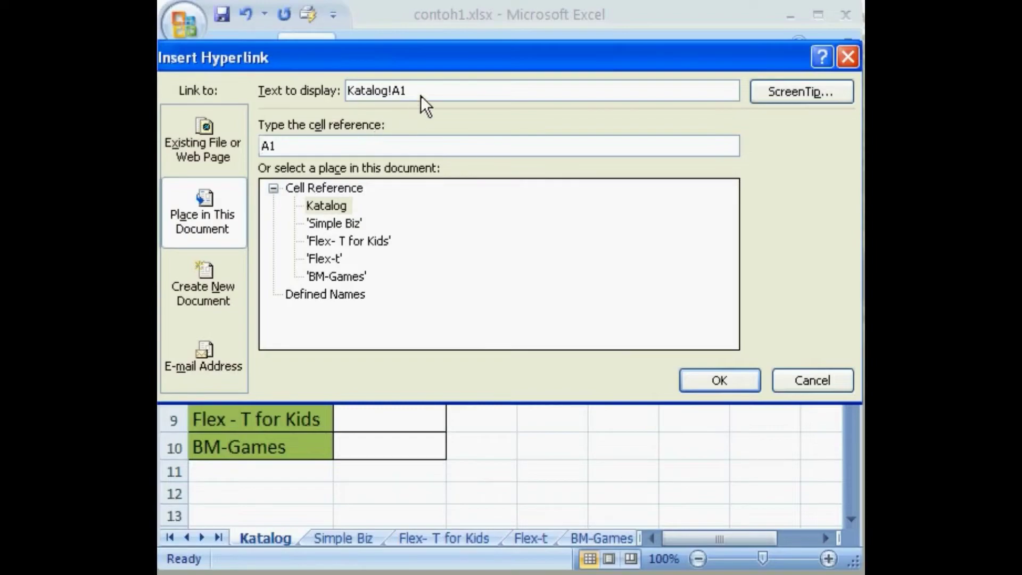
left_click_drag(422, 91, 313, 89)
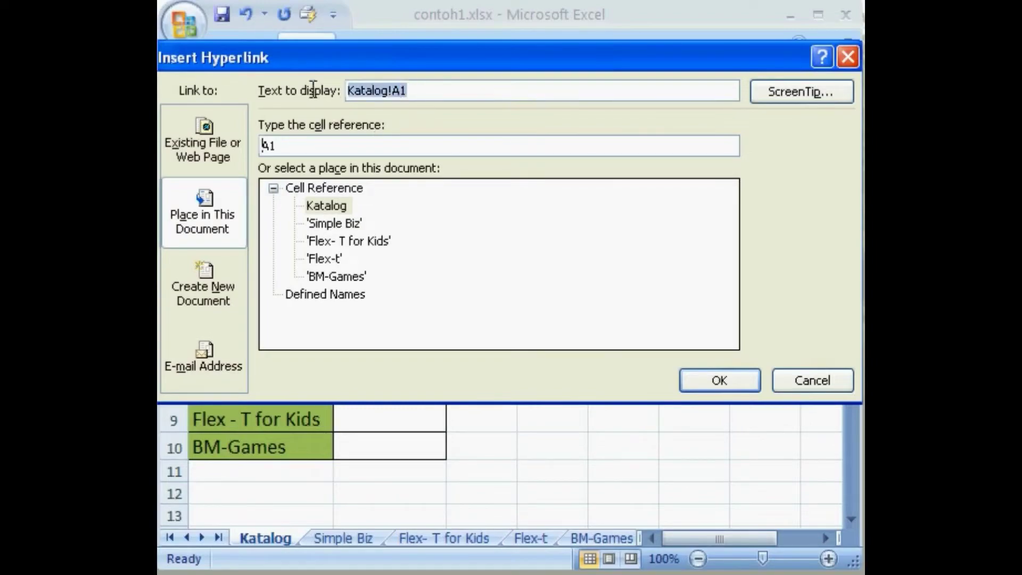
type("Details")
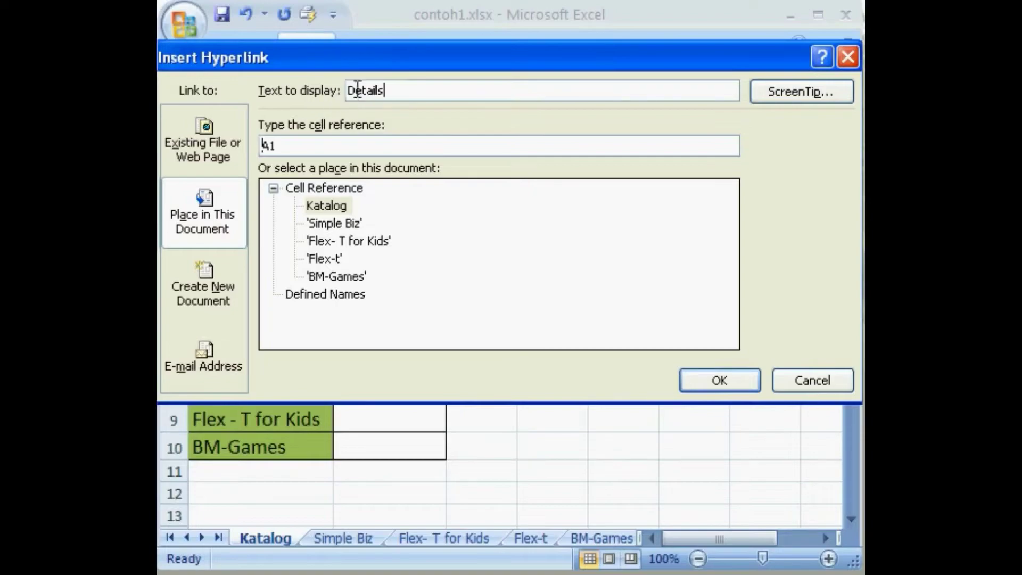
left_click(841, 94)
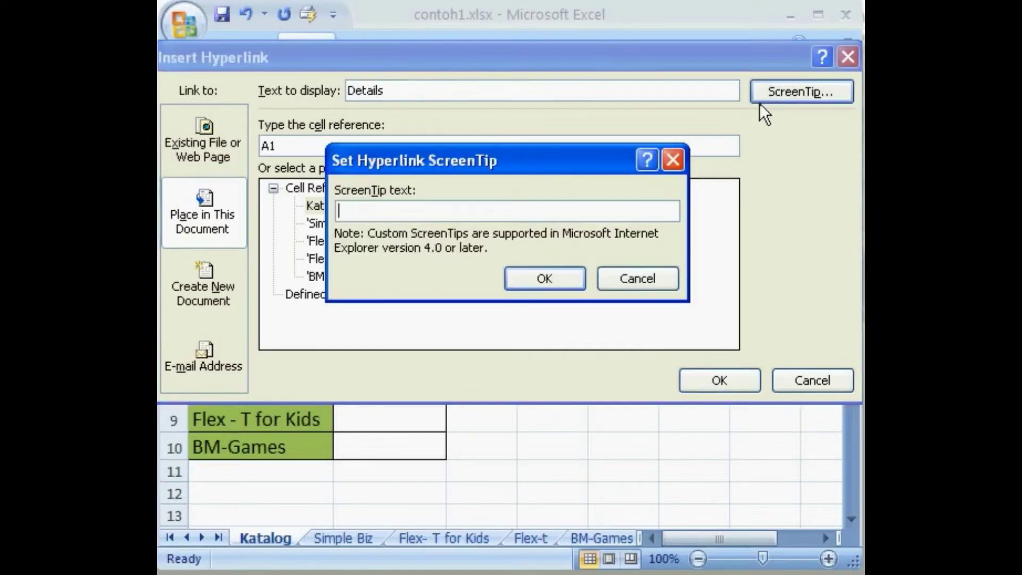
type("Flex - T Katalog")
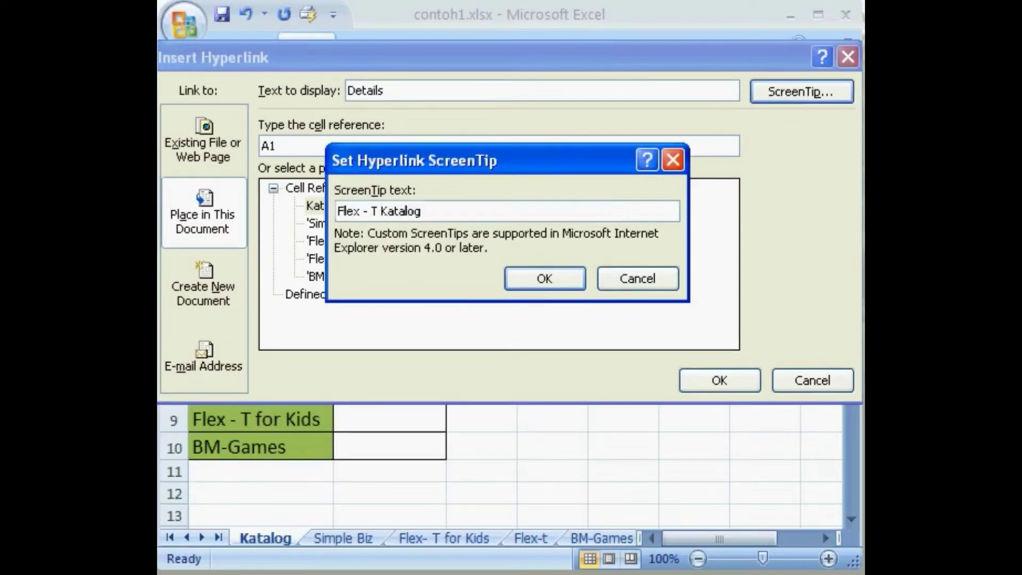
left_click(567, 279)
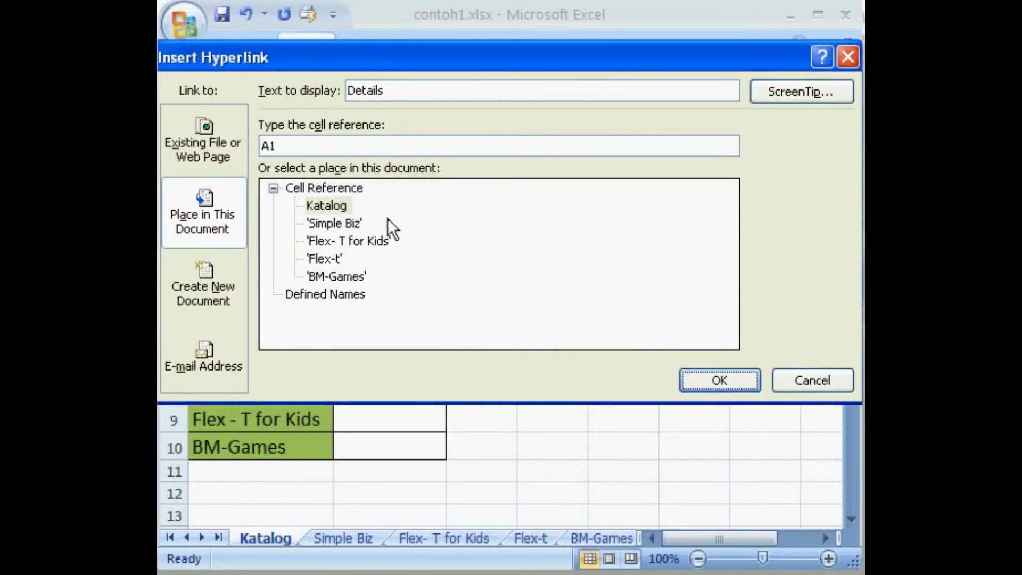
left_click(336, 257)
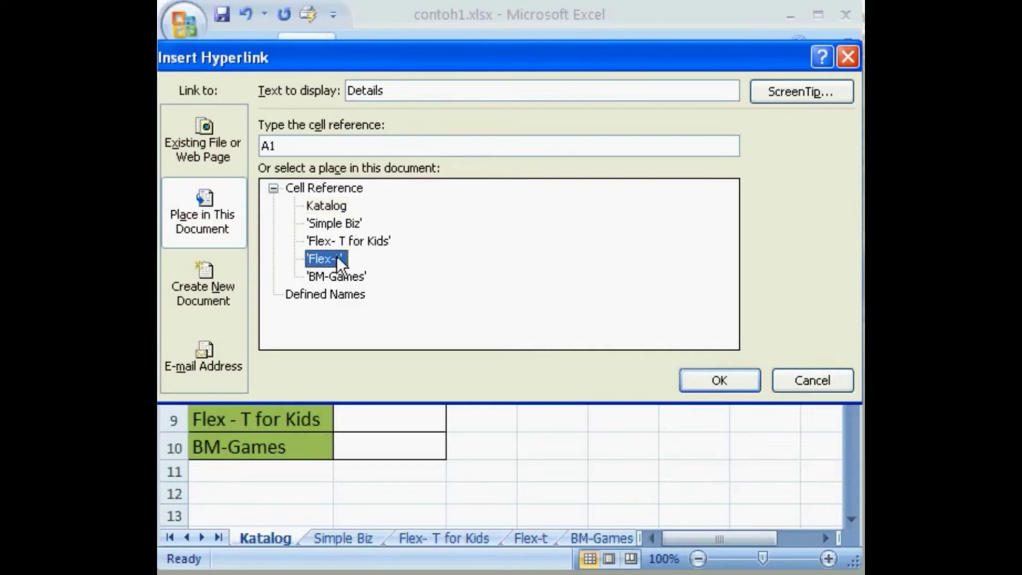
left_click(746, 376)
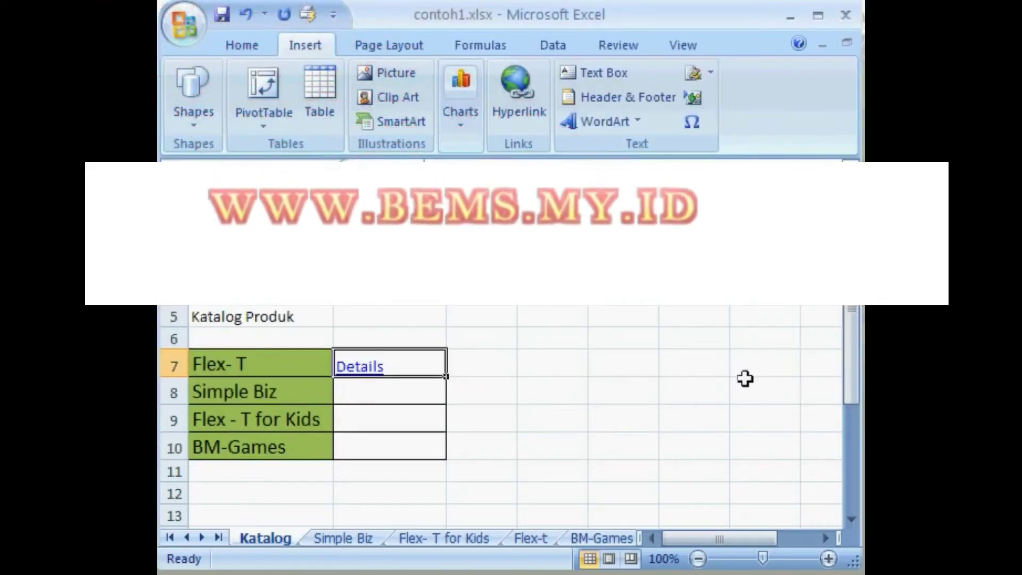
Insert a hyperlink in the cell beside Simple Biz, displayed as Details with the ScreenTip Simple Biz Katalog, linking to the Simple Biz worksheet.
left_click(419, 400)
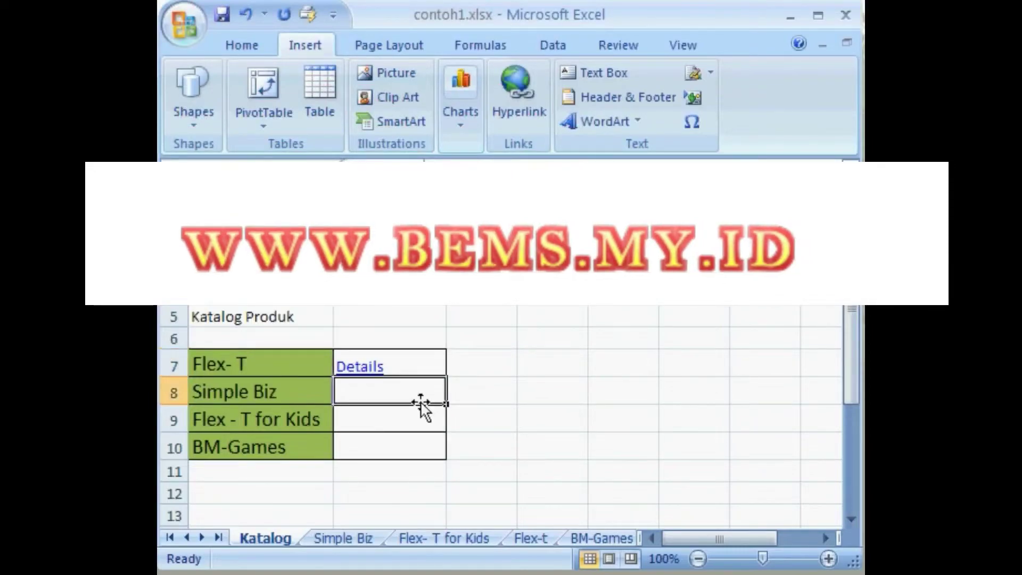
left_click(522, 130)
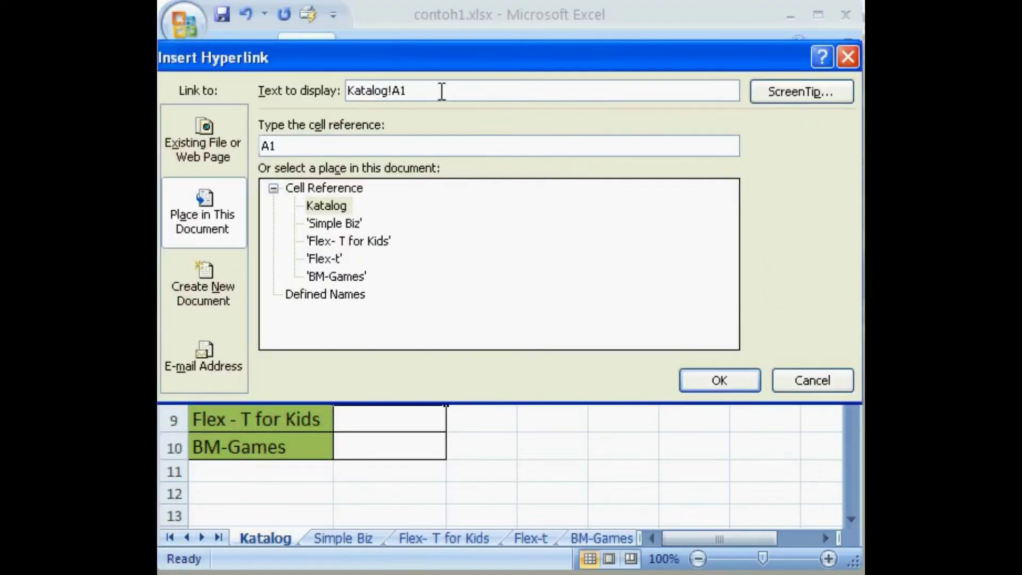
left_click_drag(440, 91, 343, 110)
type("Details")
left_click(769, 99)
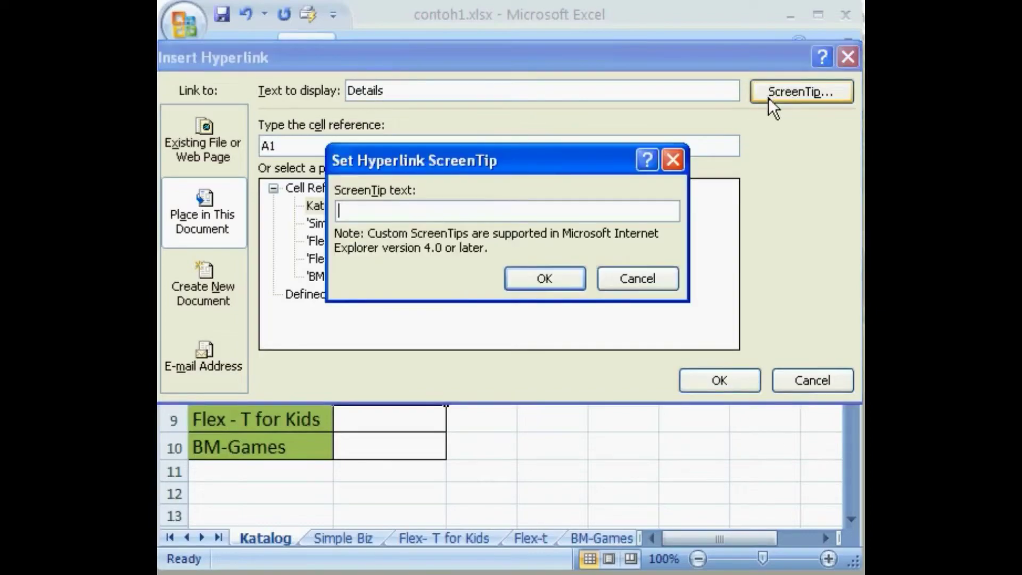
type("Simple Biz Katalog")
left_click(576, 277)
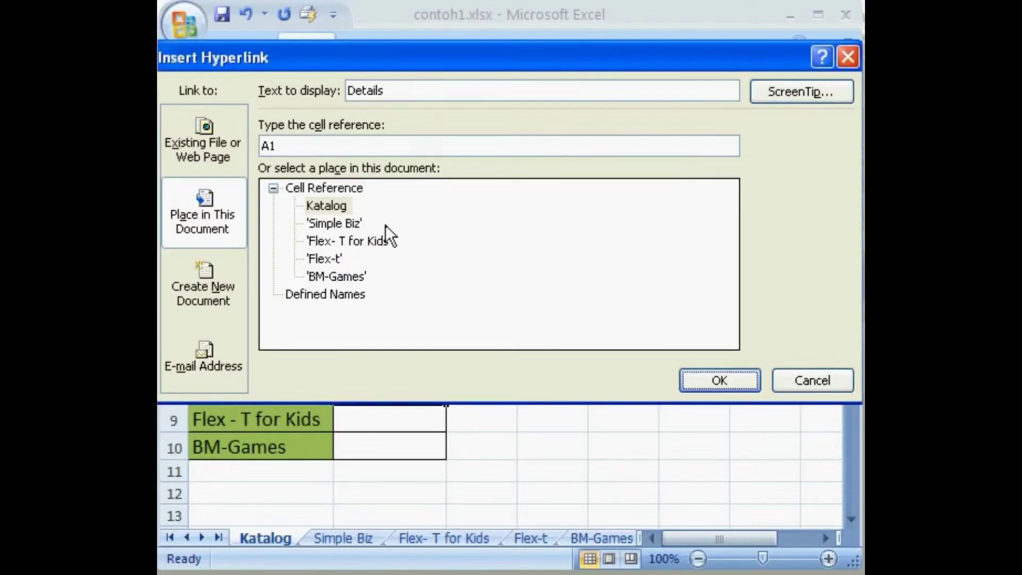
left_click(358, 221)
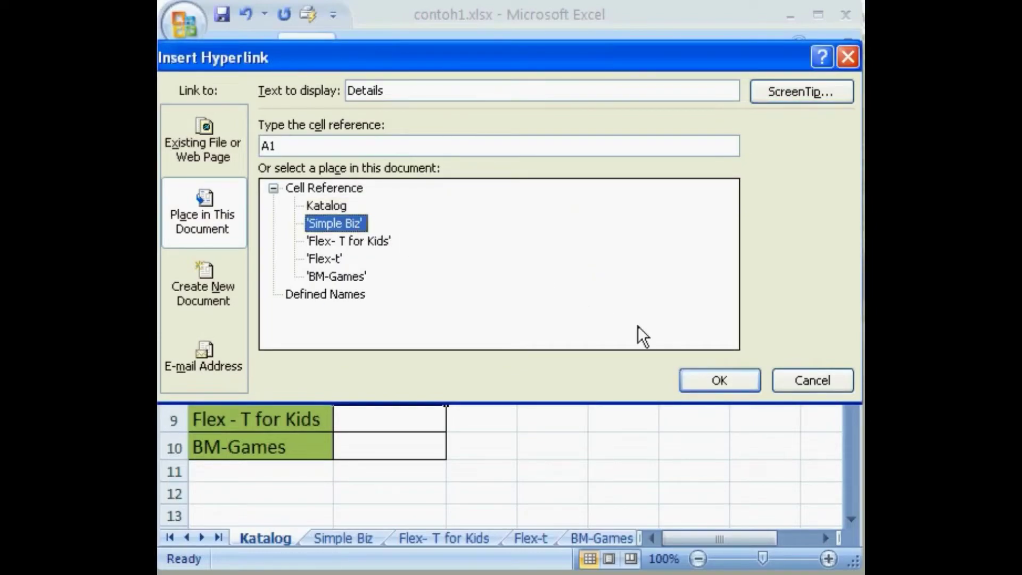
left_click(735, 381)
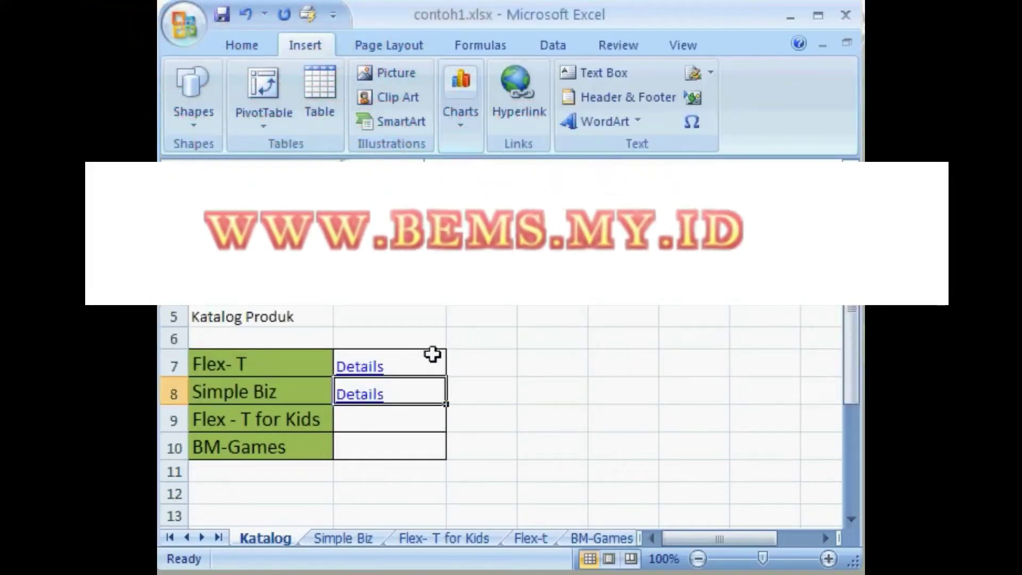
Insert a Details hyperlink beside Flex - T for Kids with the ScreenTip Flex - T for Kids Katalog, linking to the Flex- T for Kids worksheet.
left_click(366, 422)
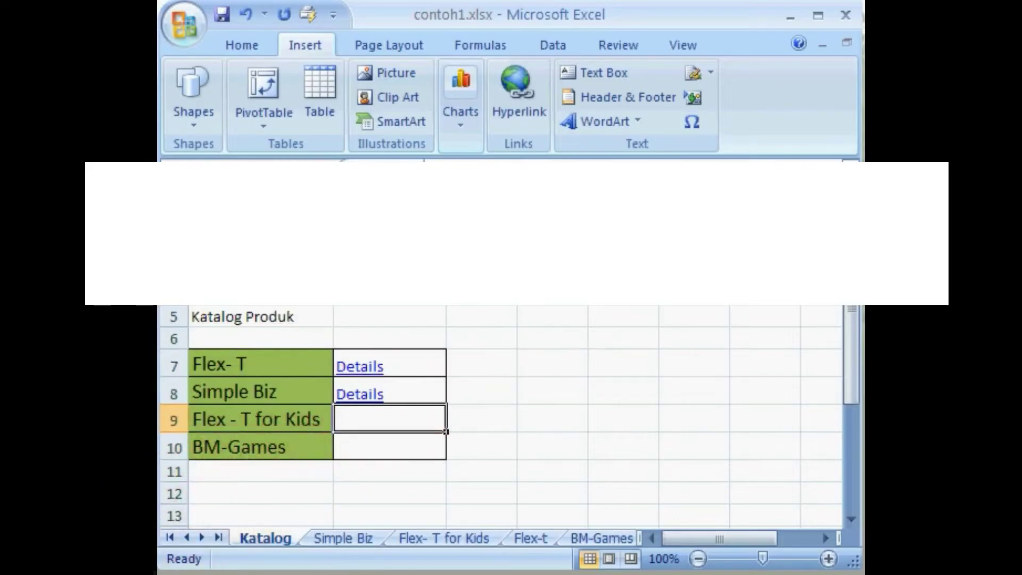
left_click(538, 126)
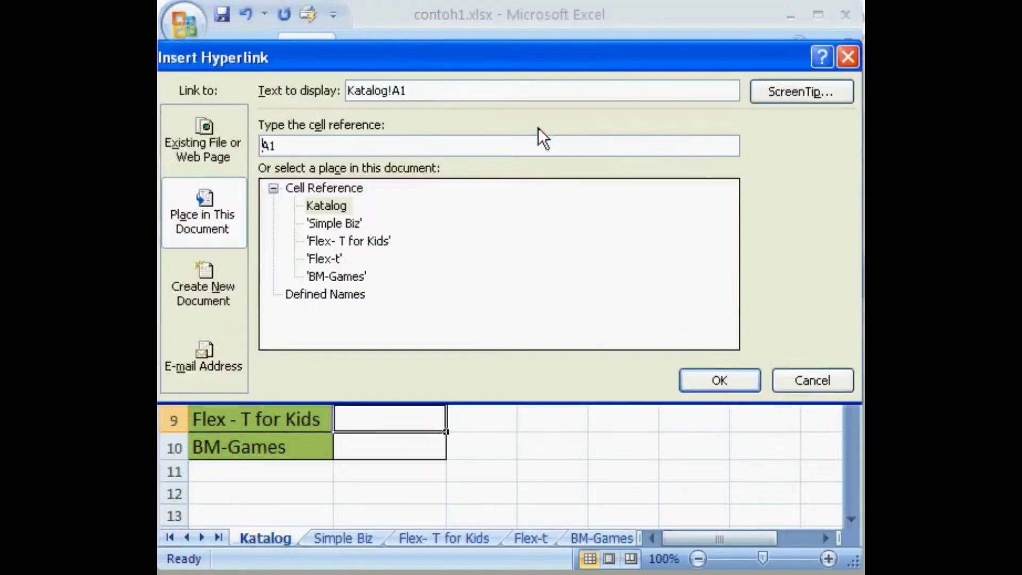
left_click_drag(426, 92, 345, 91)
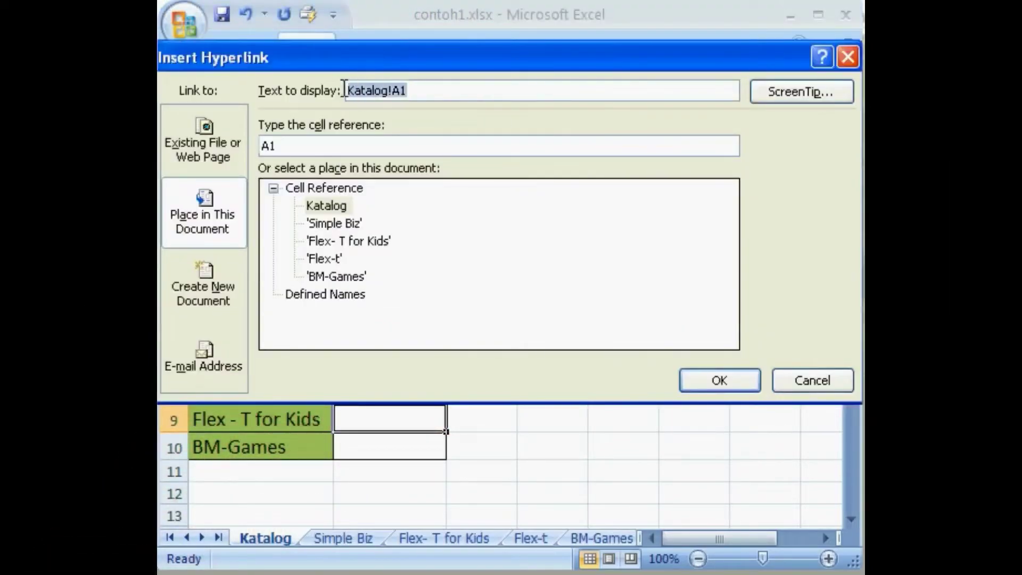
type("Details")
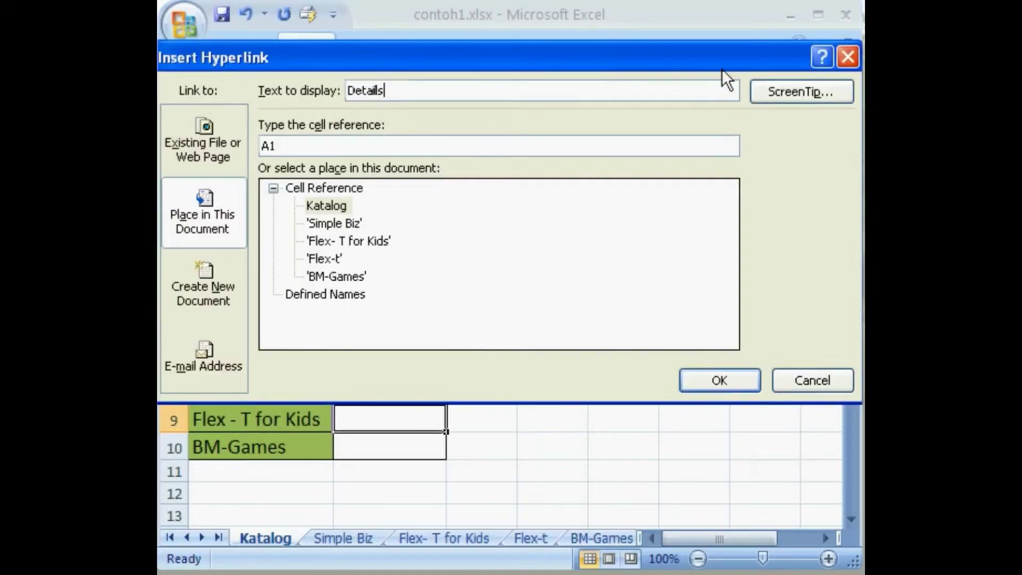
left_click(764, 95)
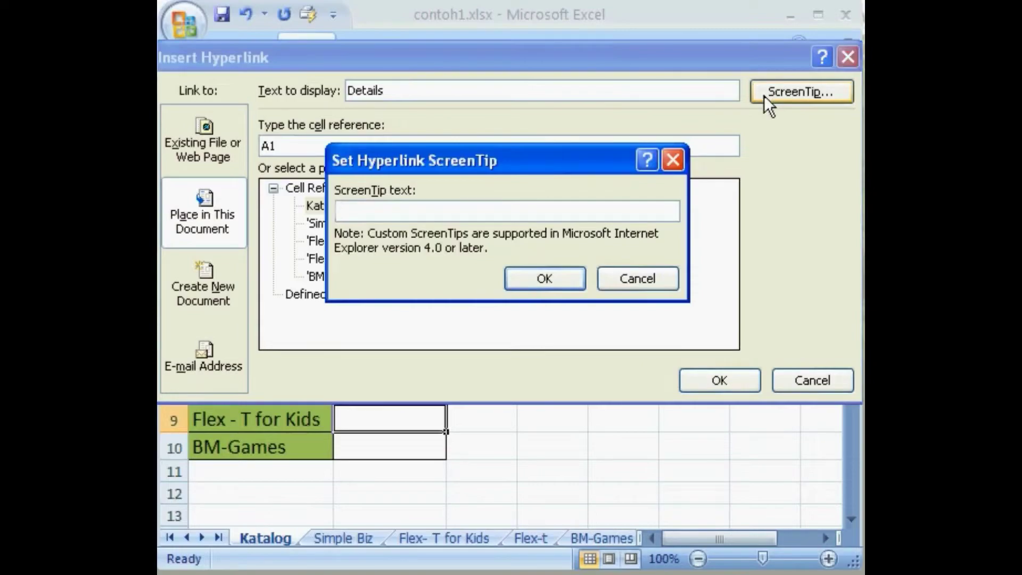
type("Flex - T for Kids Katalog")
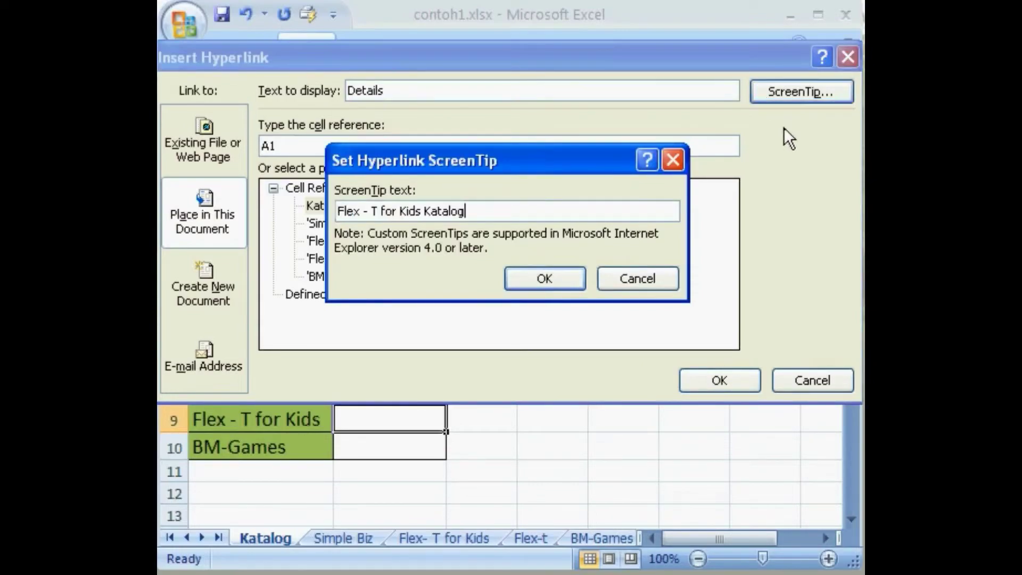
left_click(573, 279)
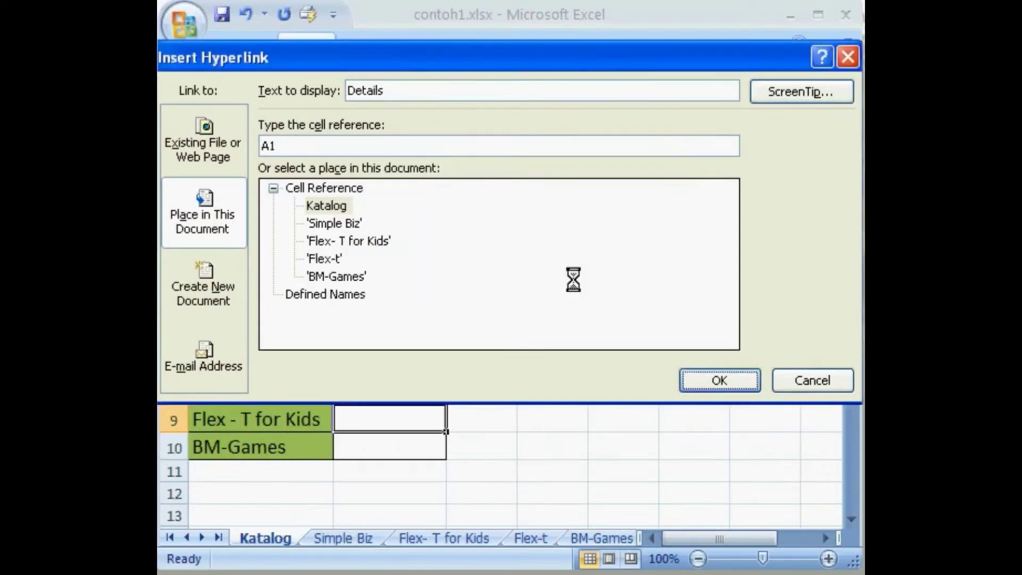
left_click(382, 242)
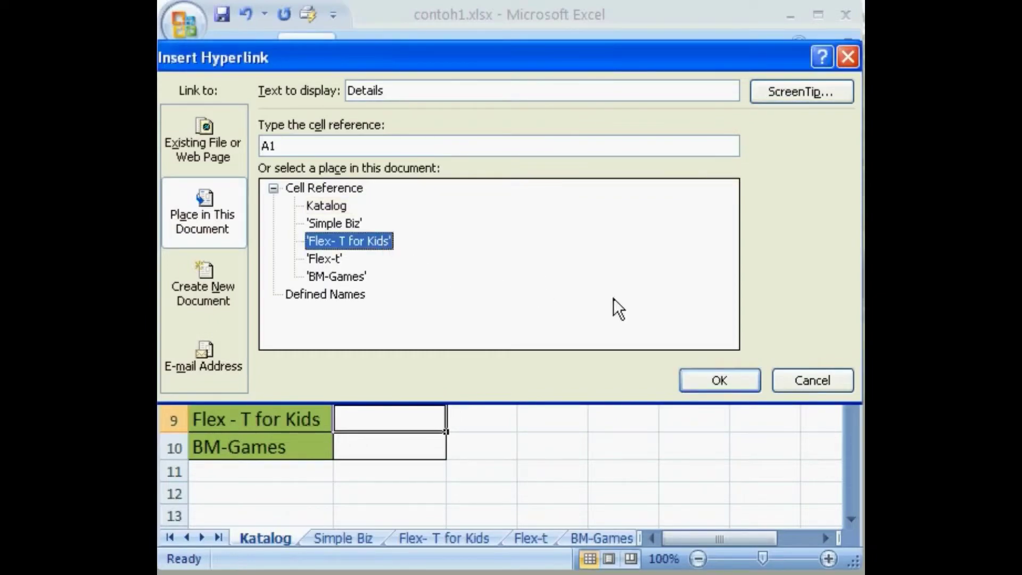
left_click(743, 379)
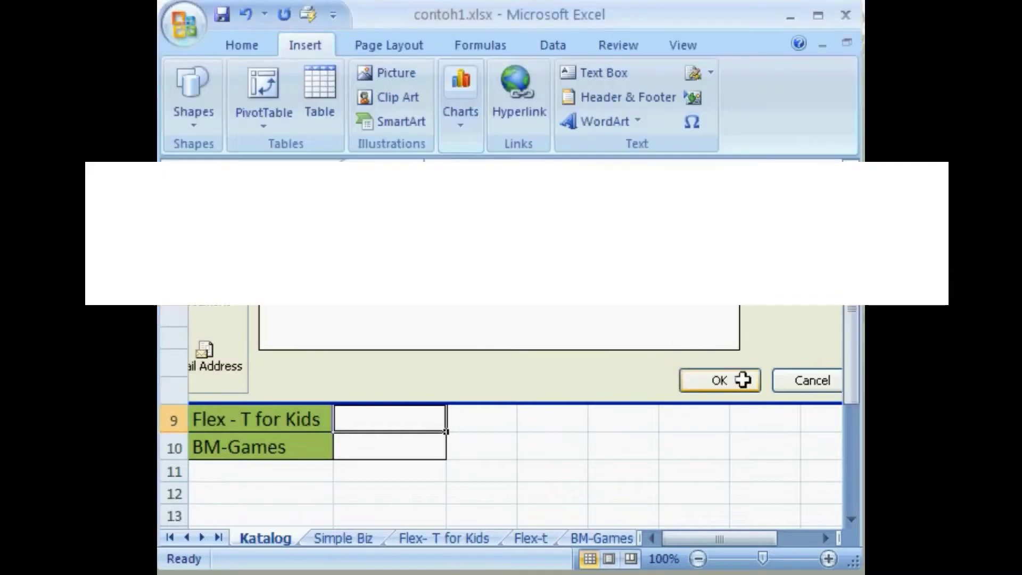
Insert a hyperlink in the cell beside BM-Games, displayed as Details with the ScreenTip BM- Games Katalog, linking to the BM-Games worksheet.
left_click(429, 447)
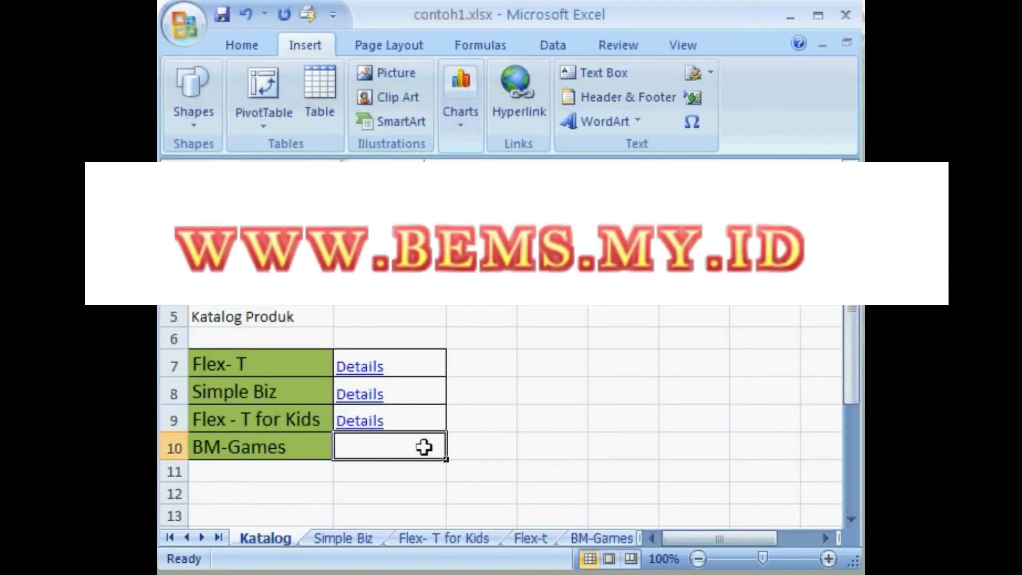
left_click(515, 124)
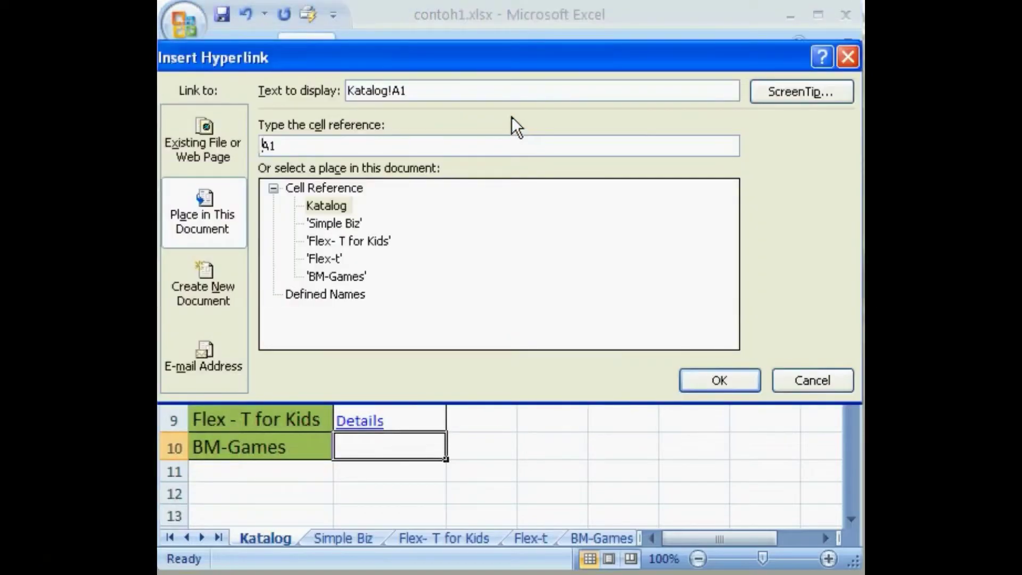
left_click_drag(466, 91, 340, 97)
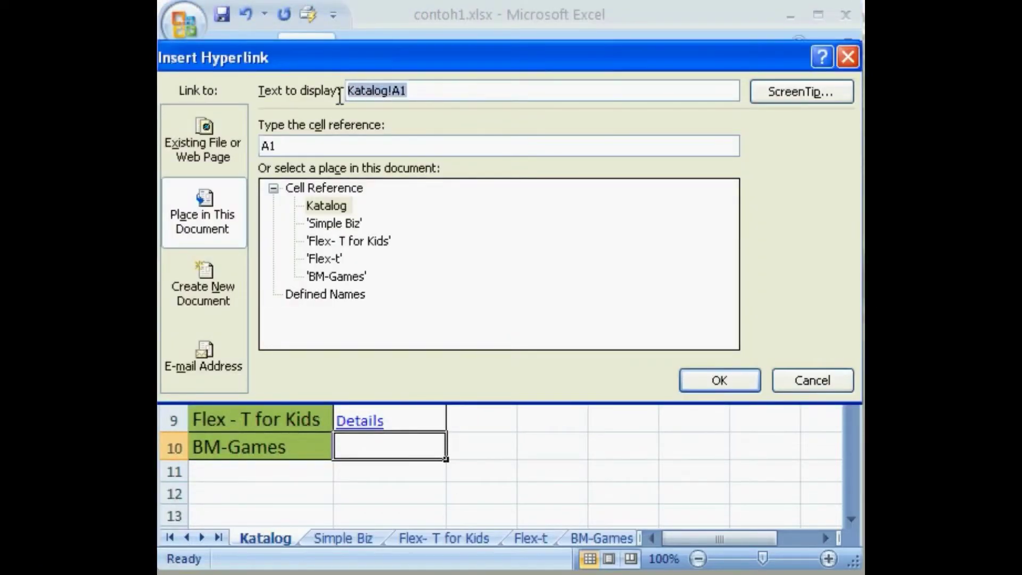
type("Details")
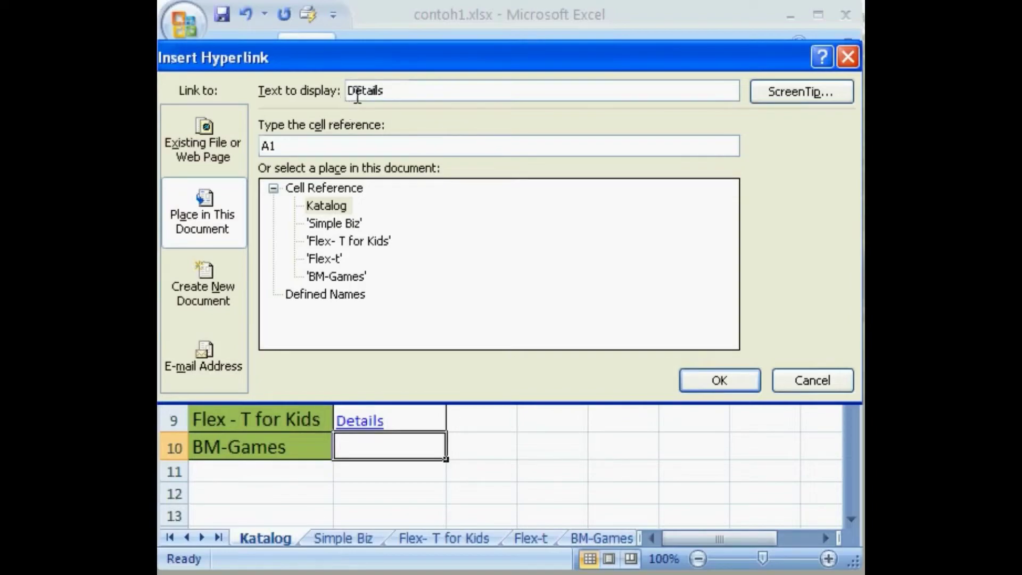
left_click(757, 94)
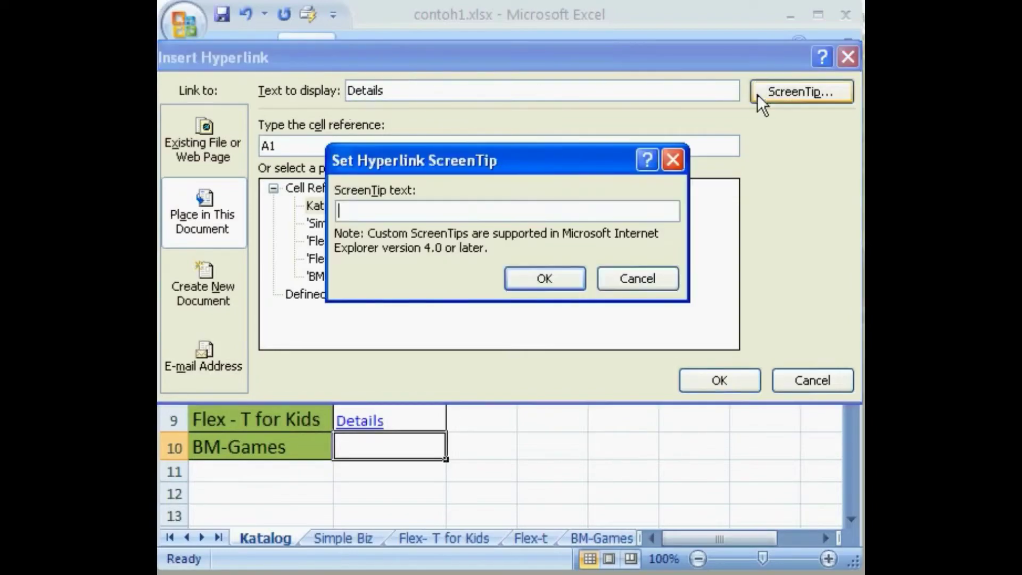
type("BM- Games Katalog")
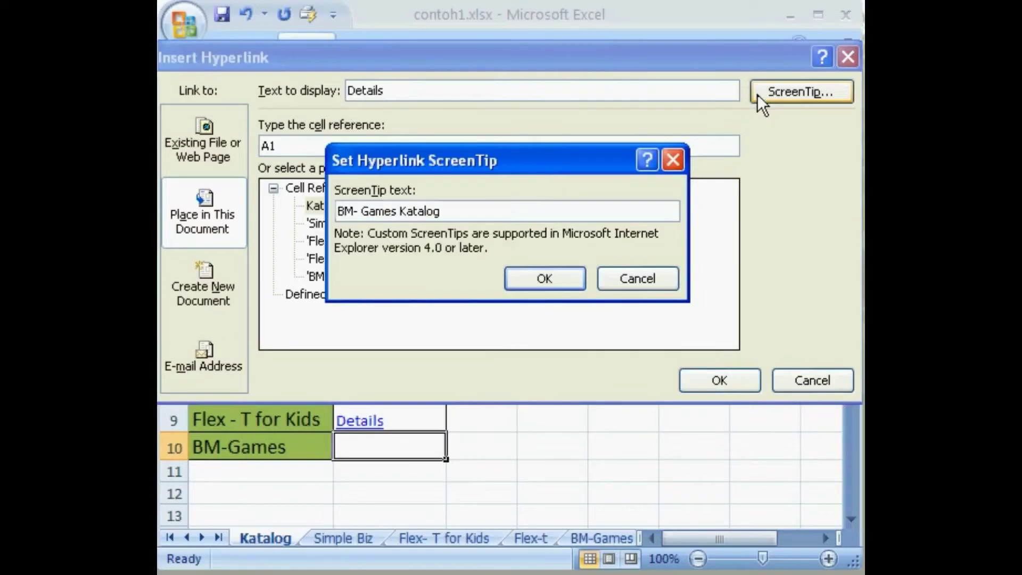
left_click(578, 275)
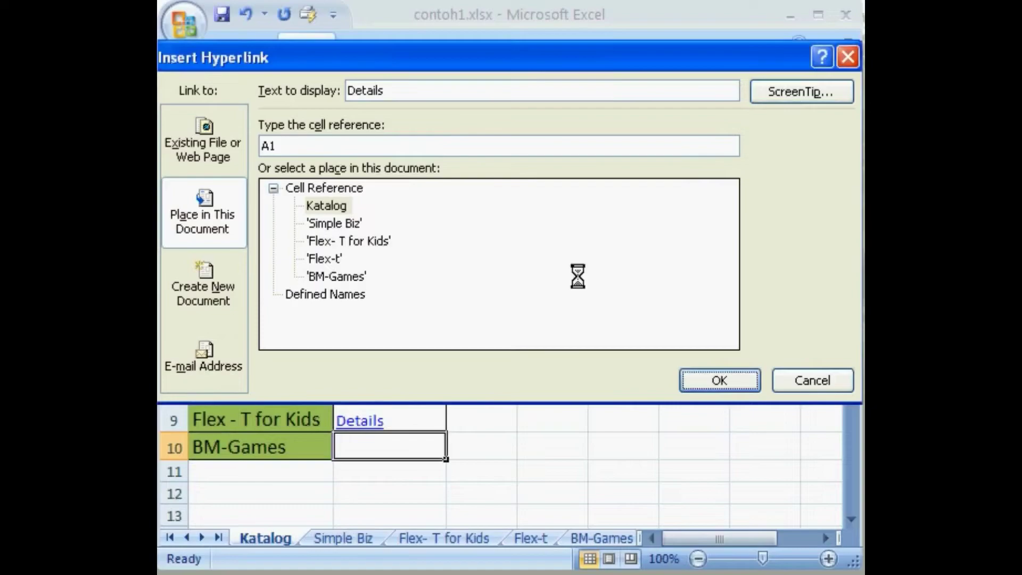
left_click(362, 278)
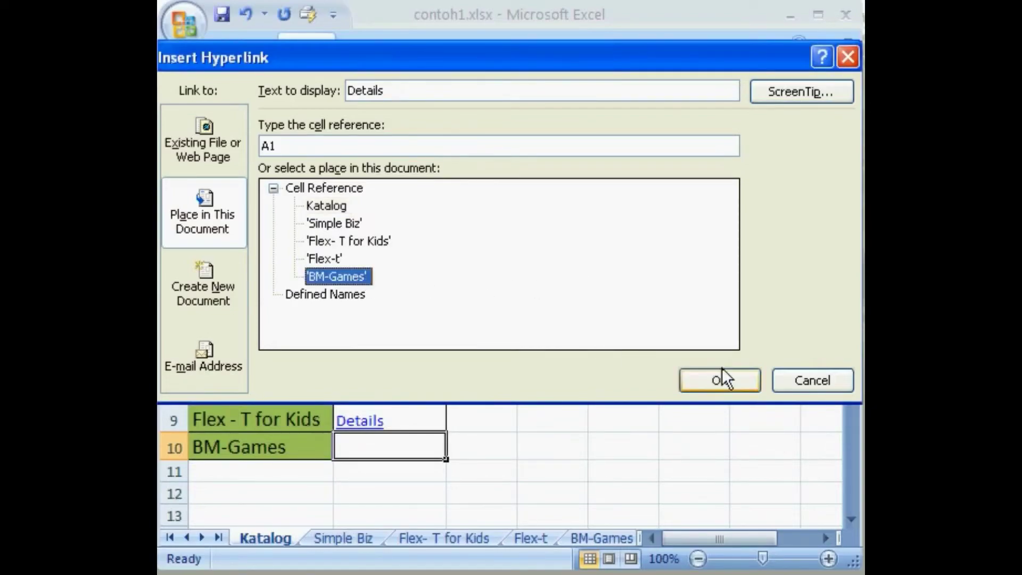
left_click(737, 381)
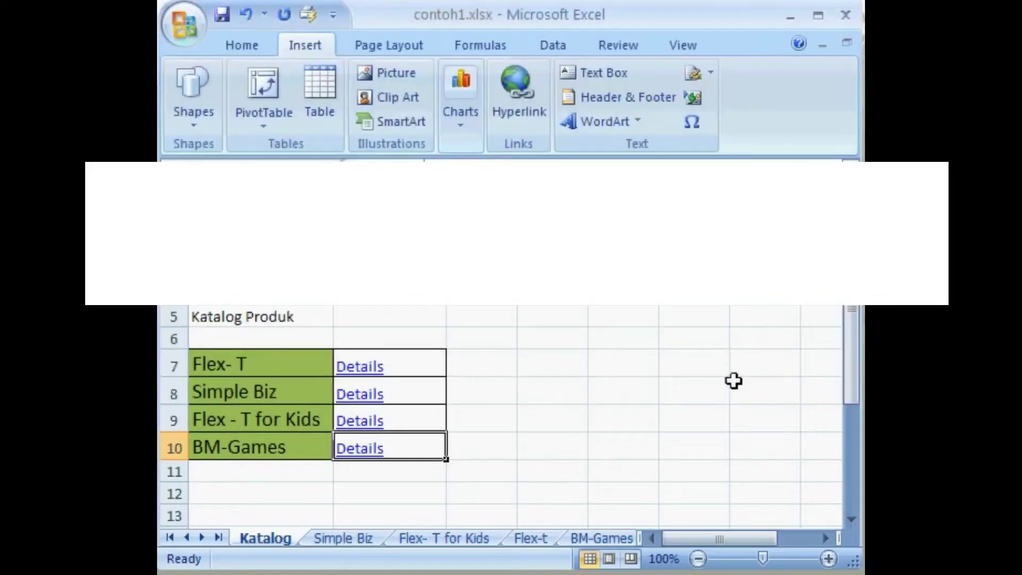
Center the four Details hyperlinks beside the products on the Katalog sheet.
left_click_drag(413, 367, 413, 440)
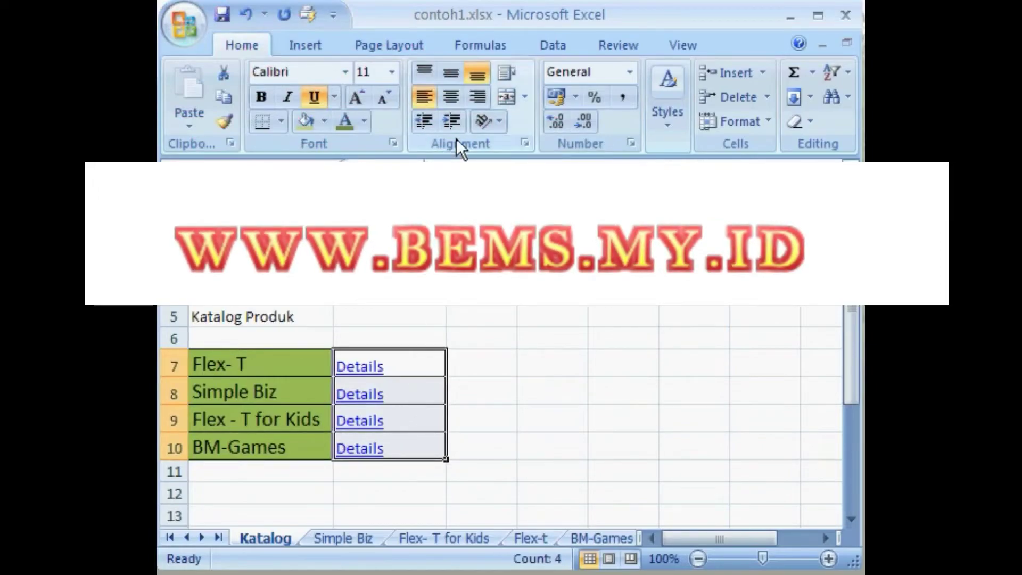
left_click(454, 99)
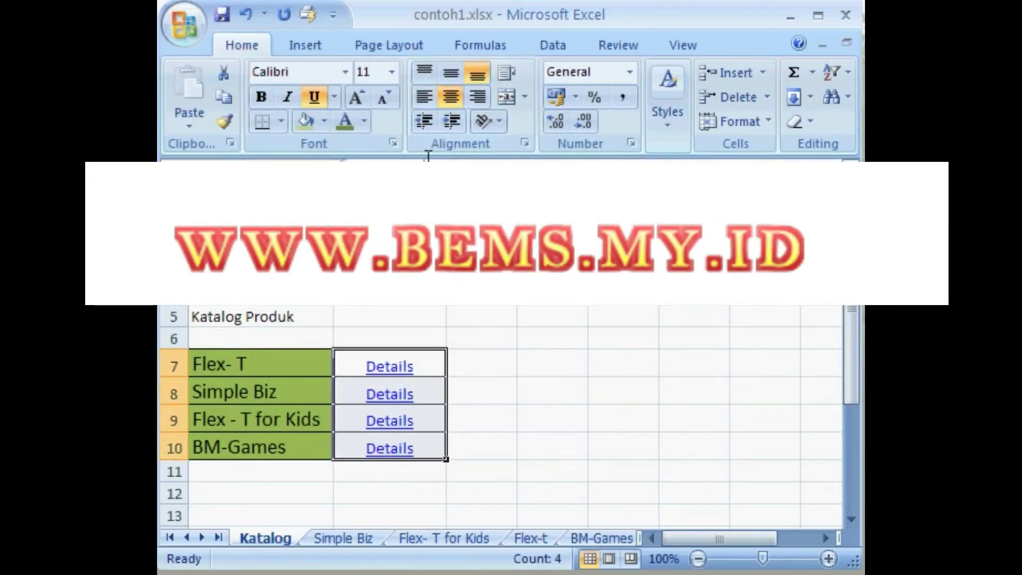
Test the Details hyperlinks for Flex- T and Simple Biz, returning to the Katalog sheet after each one.
left_click(381, 366)
left_click(381, 366)
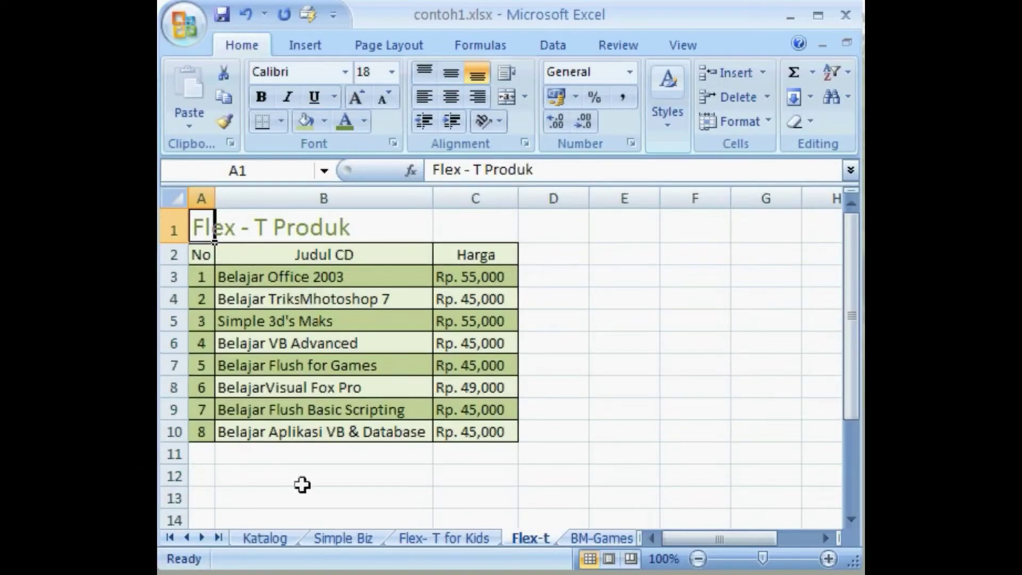
left_click(266, 538)
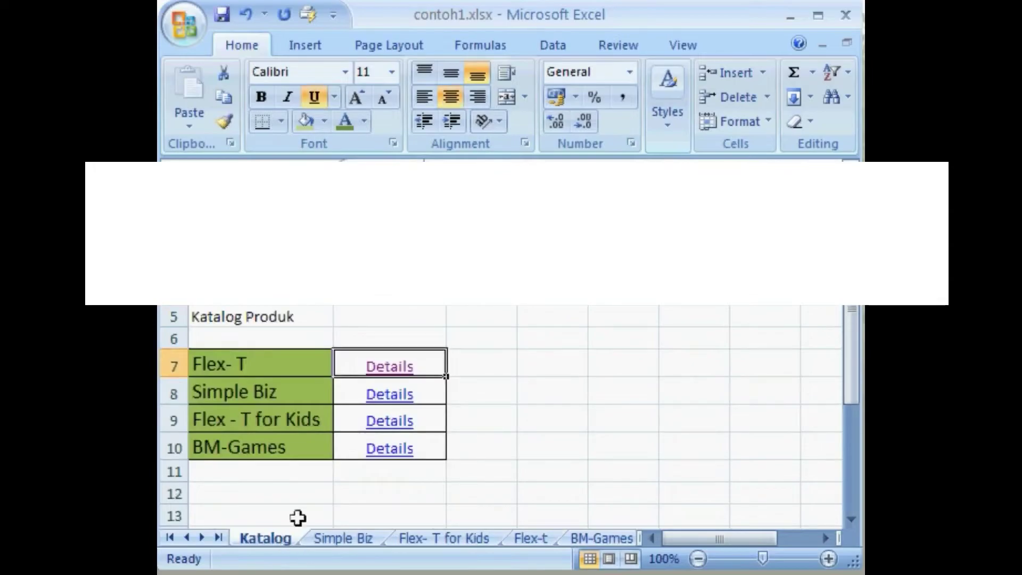
left_click(377, 395)
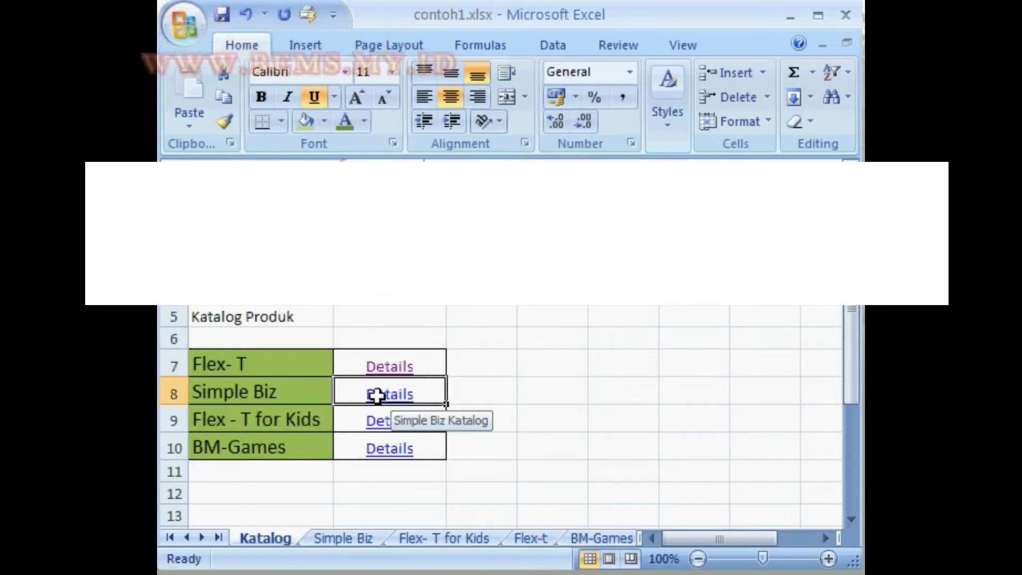
left_click(377, 395)
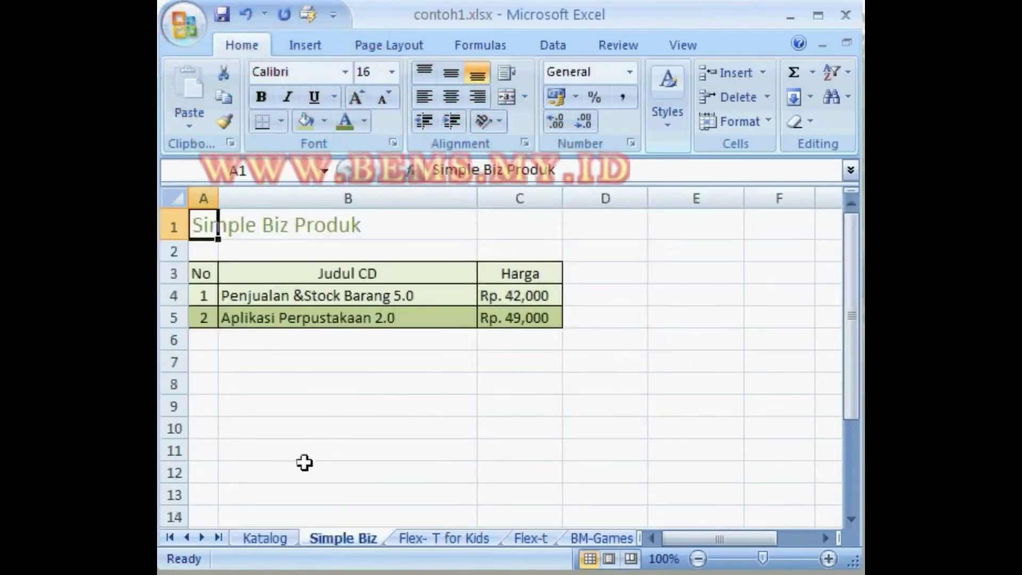
left_click(266, 538)
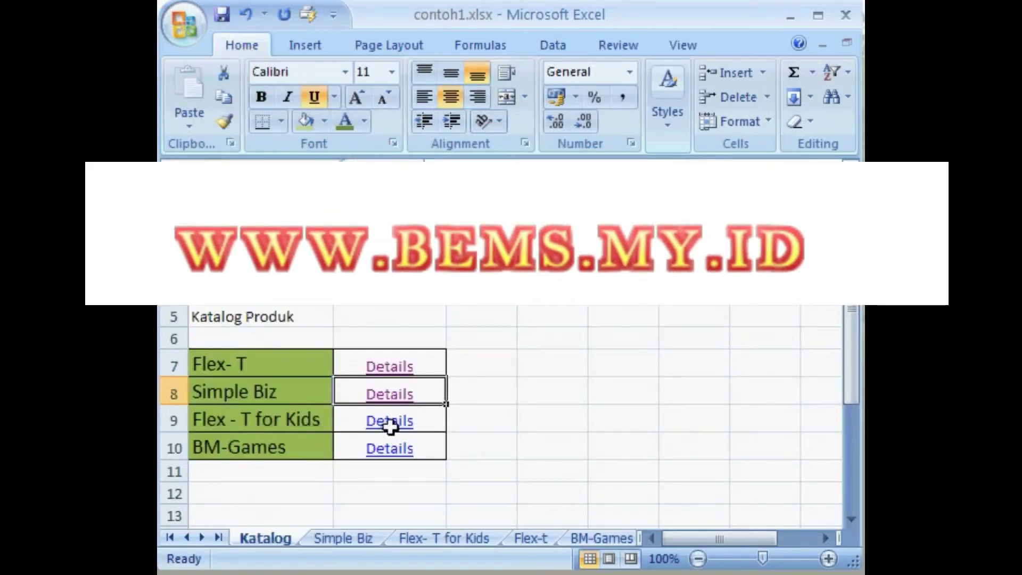
Test the Details hyperlinks for Flex - T for Kids and BM-Games, returning to the Katalog sheet after each one.
left_click(414, 423)
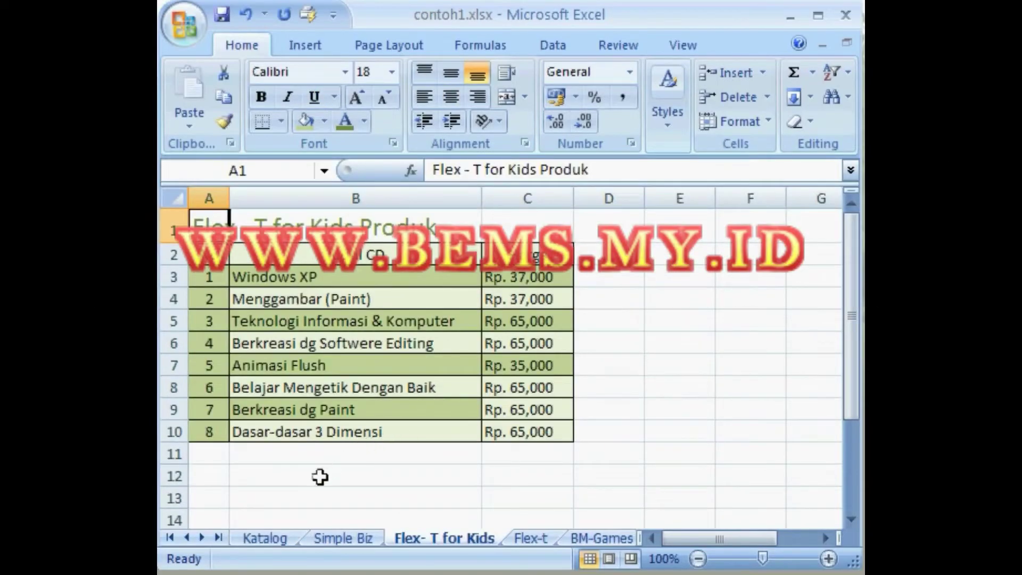
left_click(275, 539)
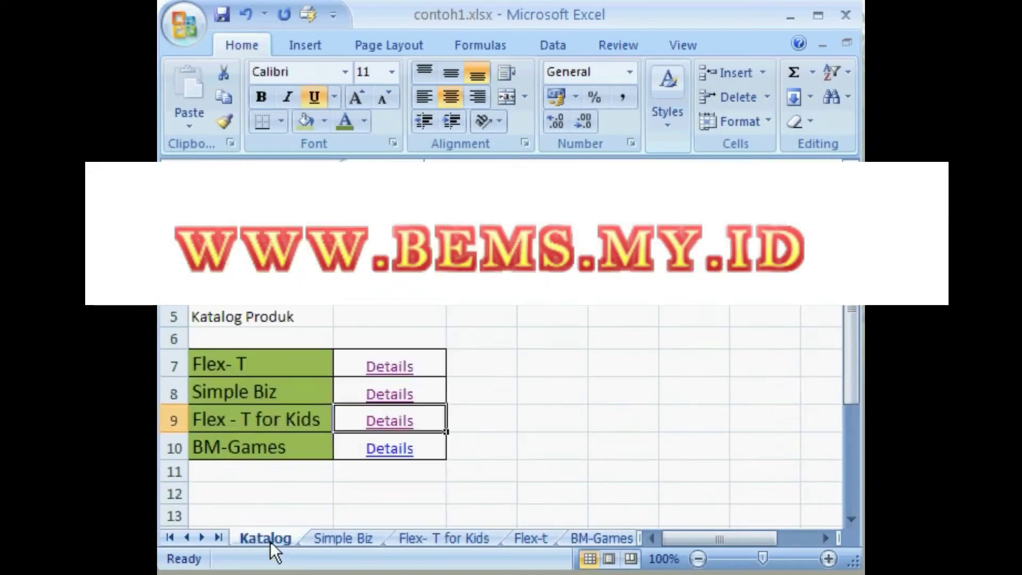
left_click(412, 448)
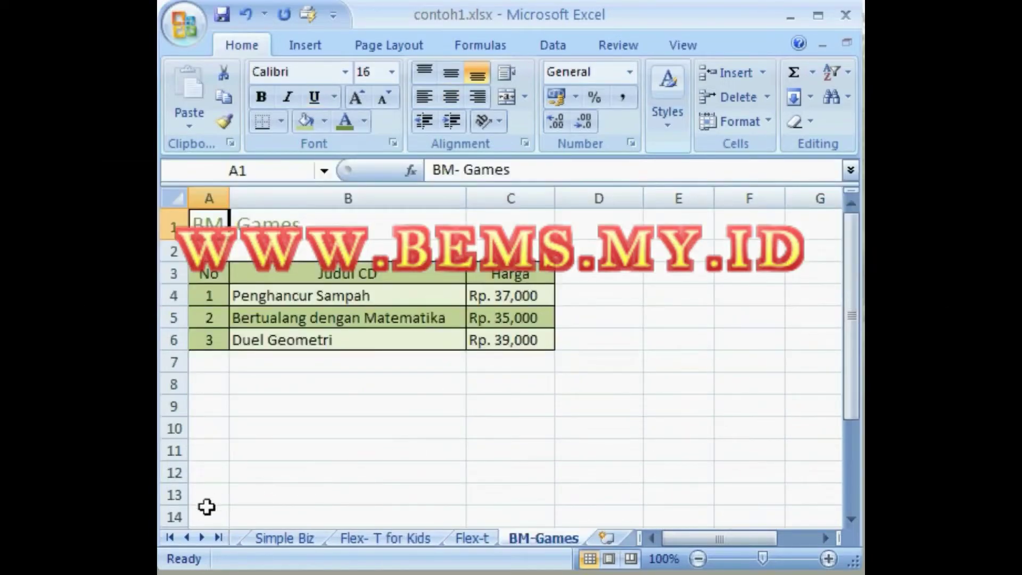
left_click(171, 537)
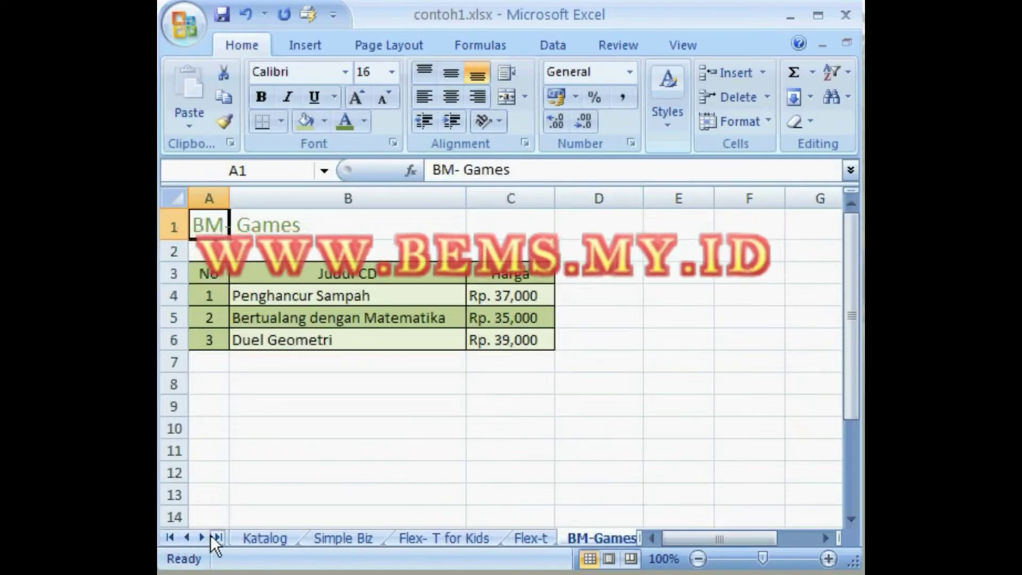
left_click(251, 536)
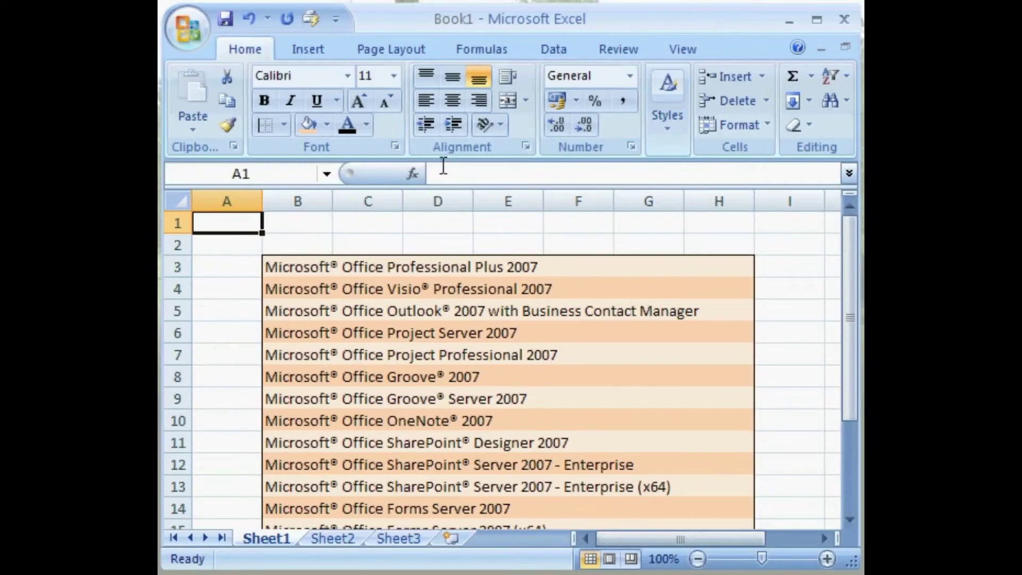
Enter the title Microsoft Office 2007 in cell B1 above the product list.
left_click(304, 223)
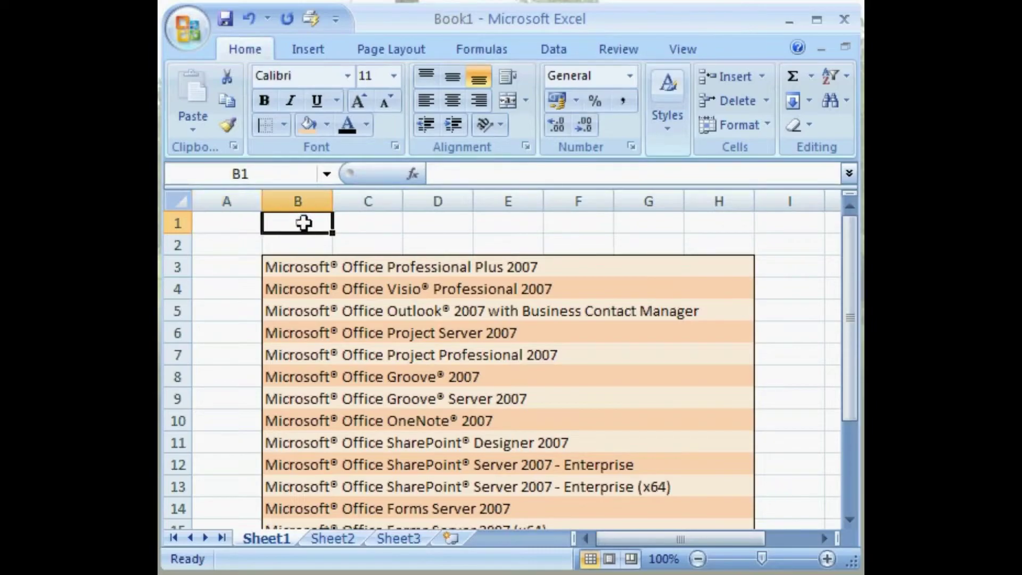
type("Micro")
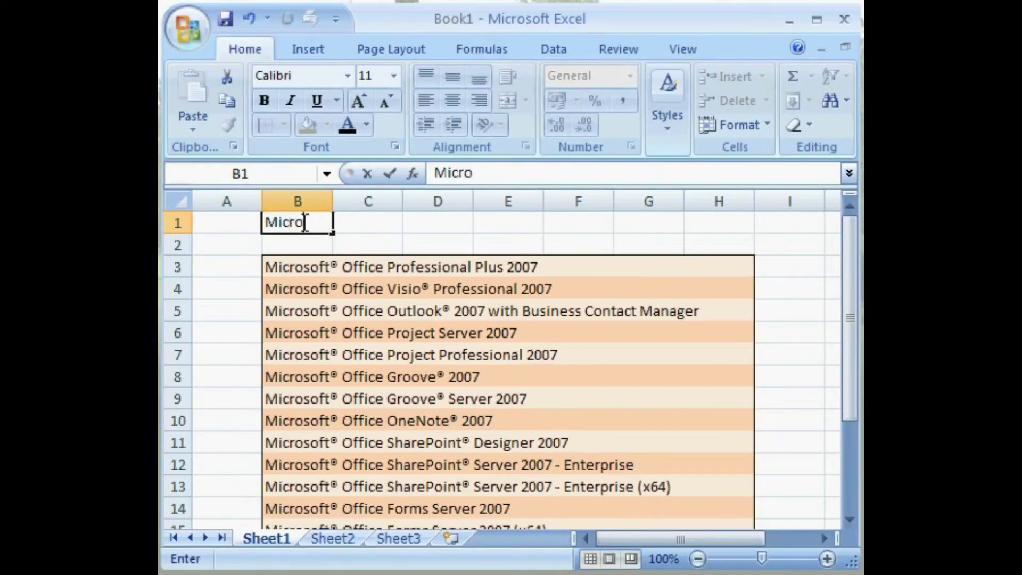
type("soft")
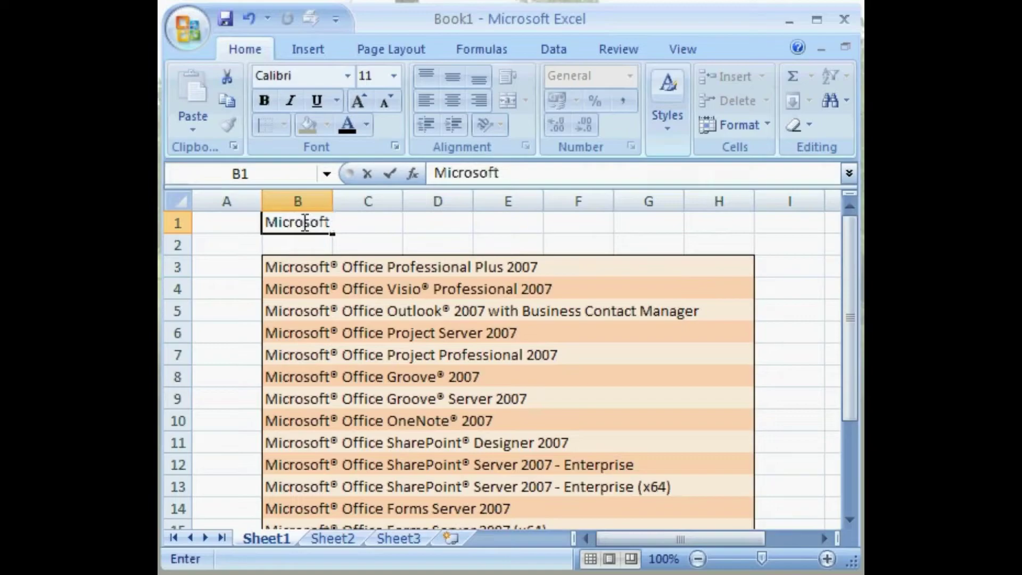
type(" Offic")
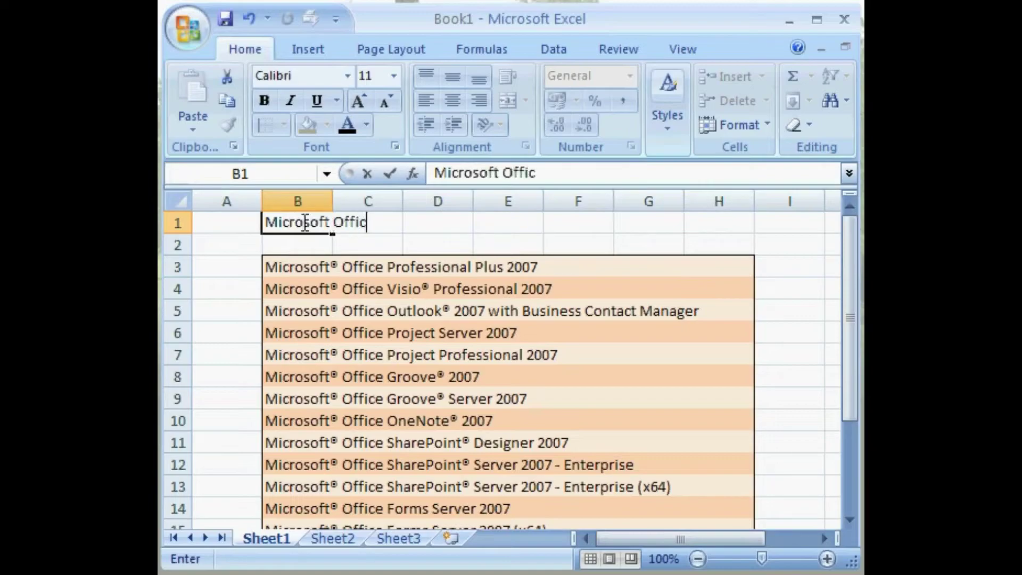
type("e 2007")
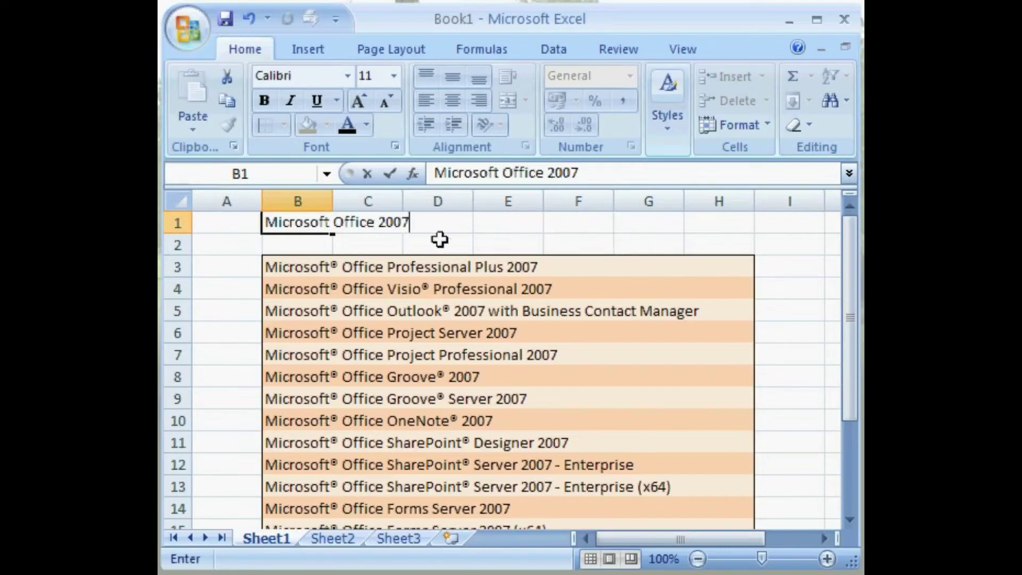
left_click(507, 228)
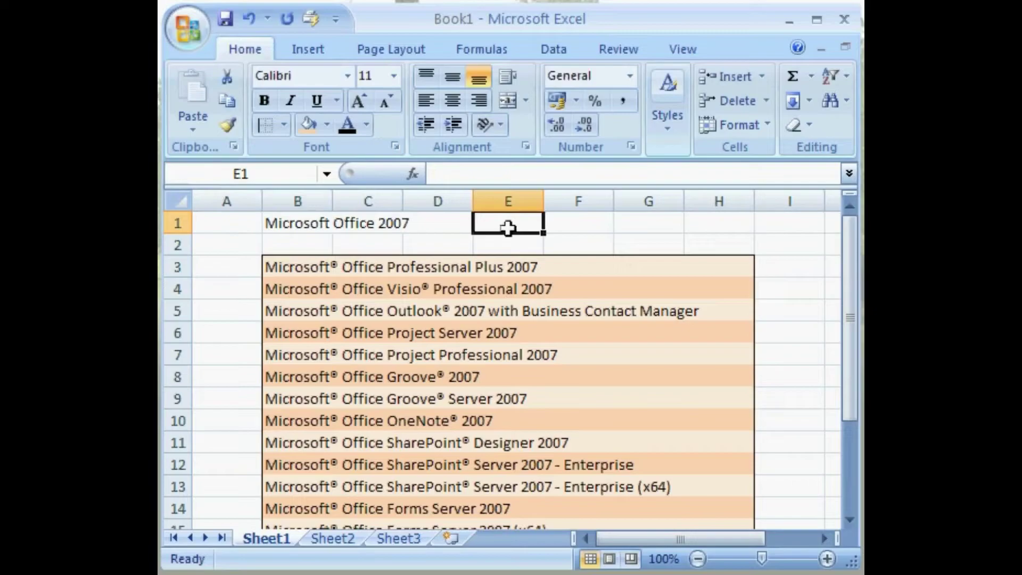
Set the font size of the Microsoft Office 2007 title text in cell B1 to 18.
left_click(301, 229)
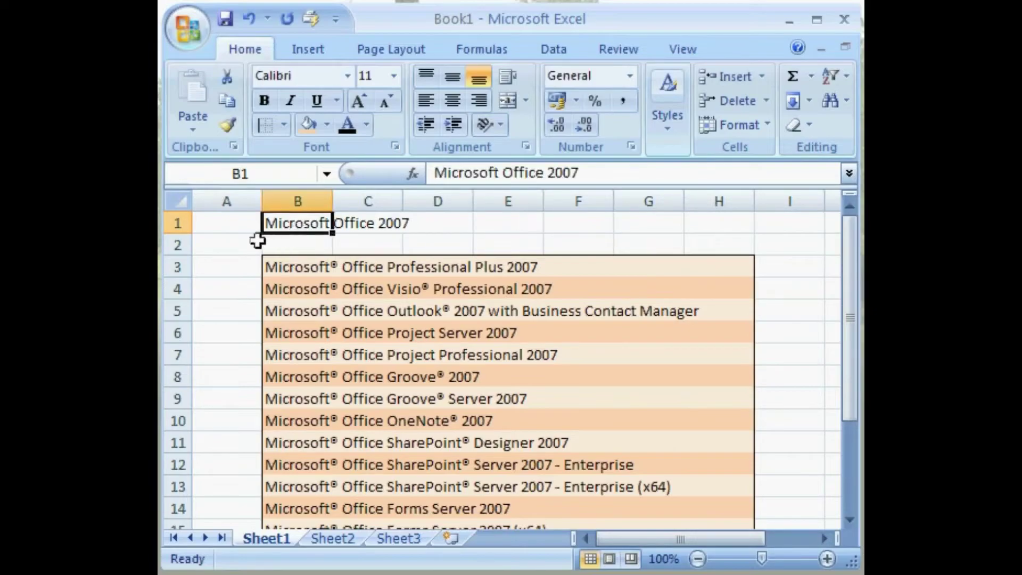
double_click(322, 224)
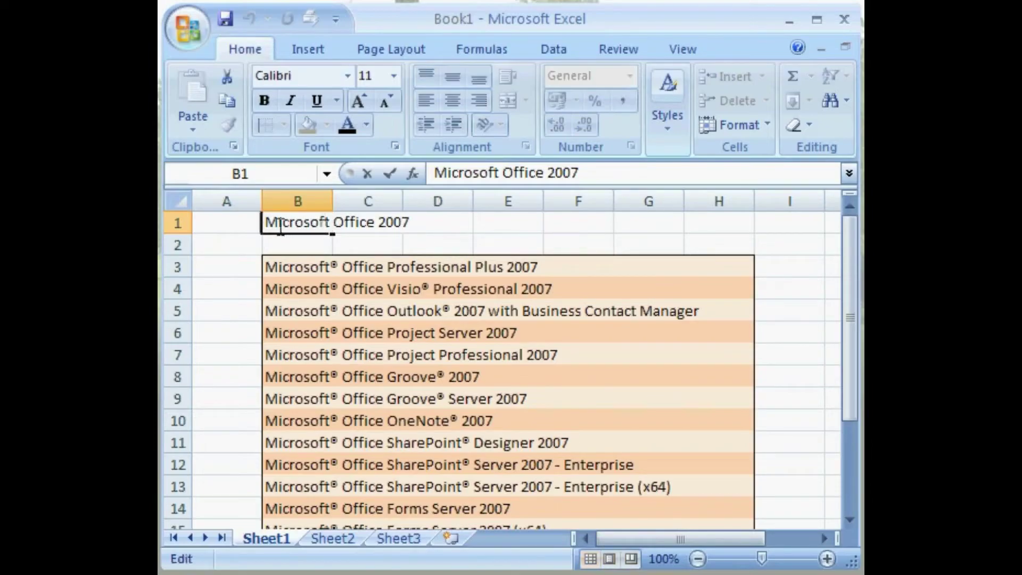
left_click_drag(265, 224, 414, 223)
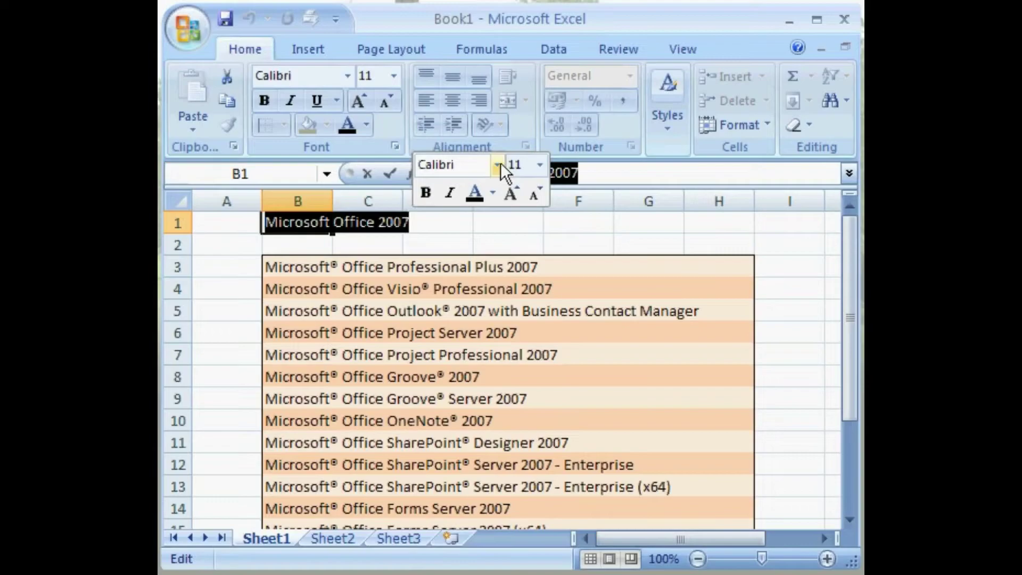
left_click(539, 165)
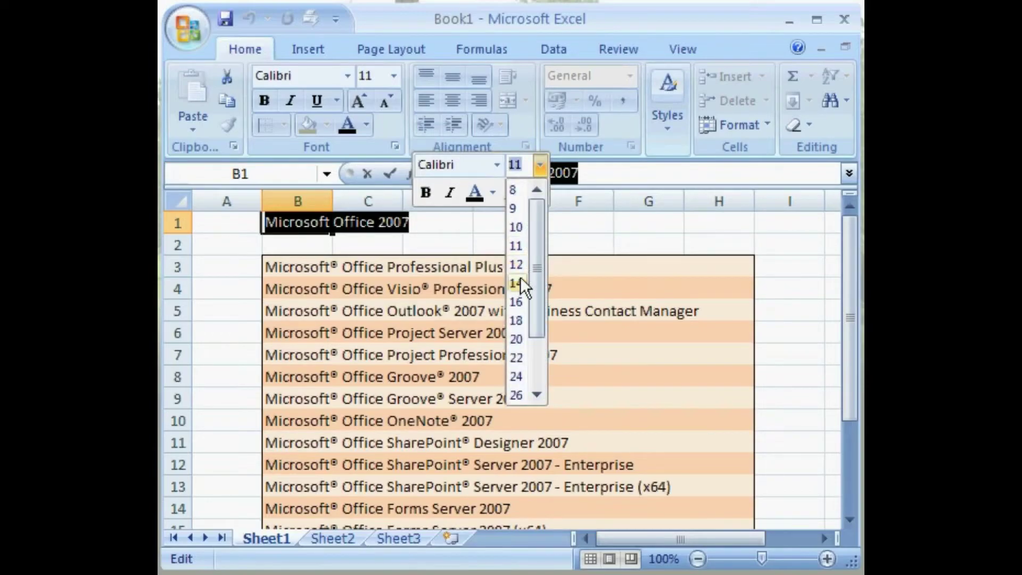
left_click(520, 319)
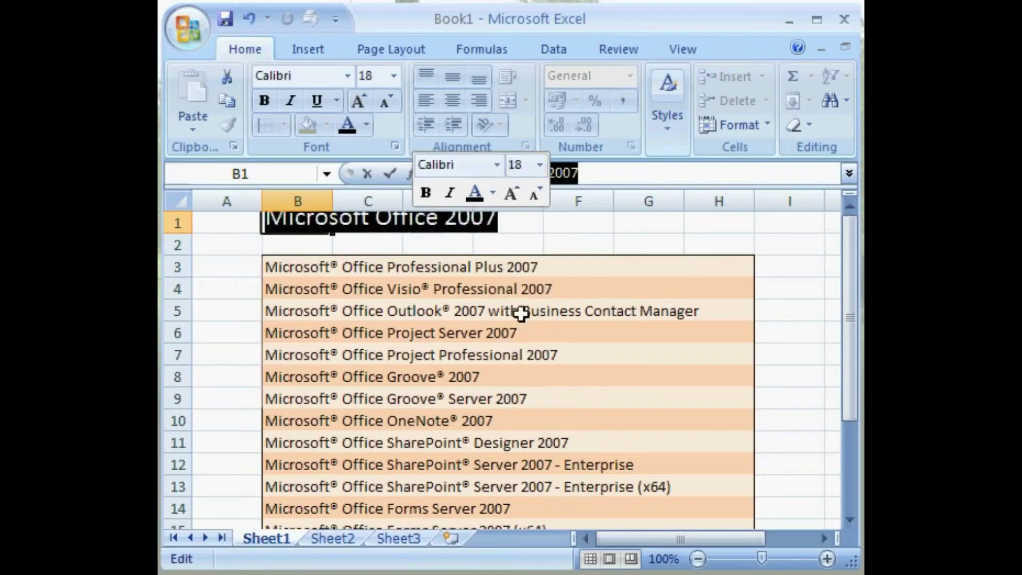
Set the font color of the title text in cell B1 to the lightest orange theme shade.
left_click(492, 194)
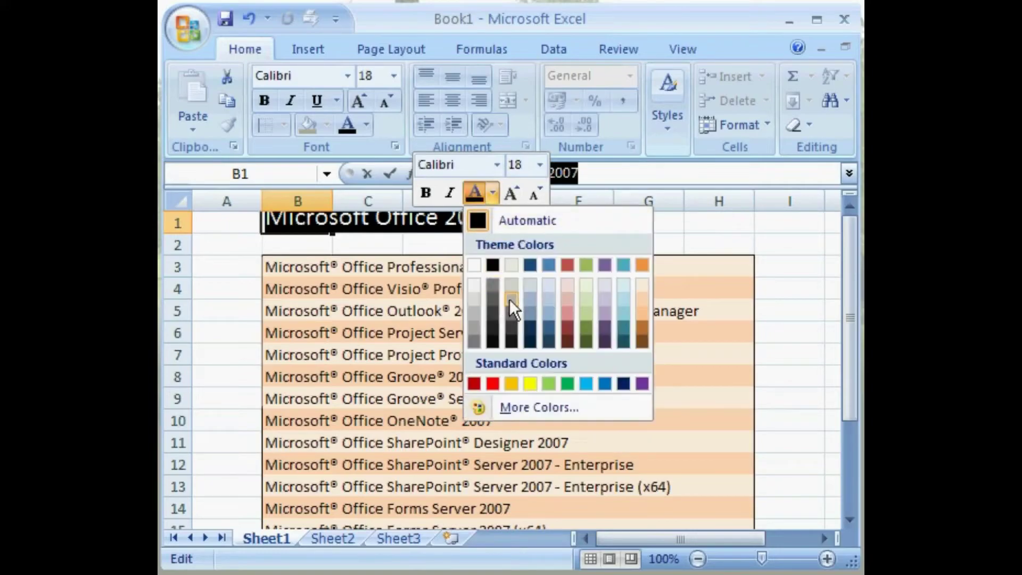
left_click(643, 287)
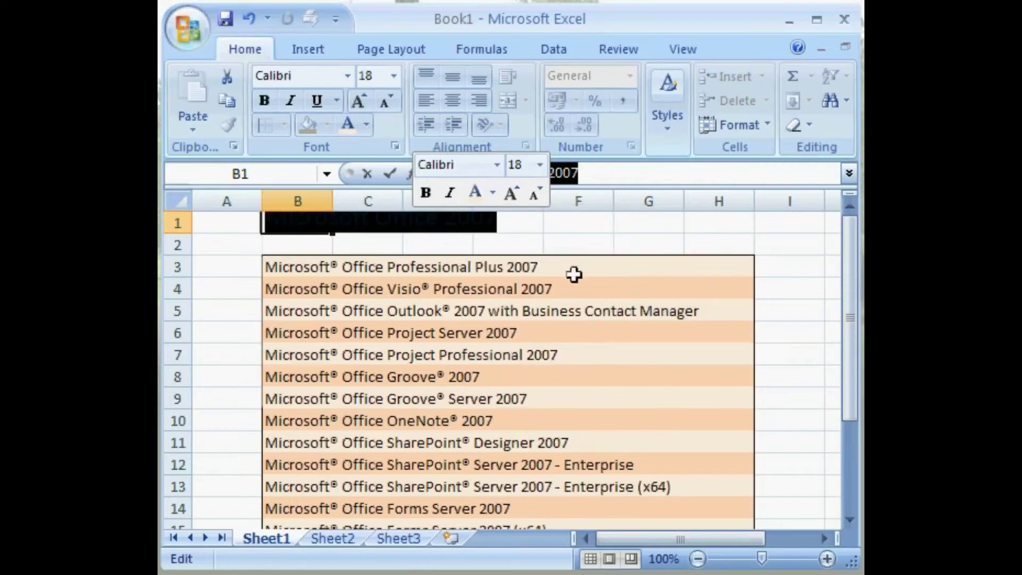
left_click(315, 243)
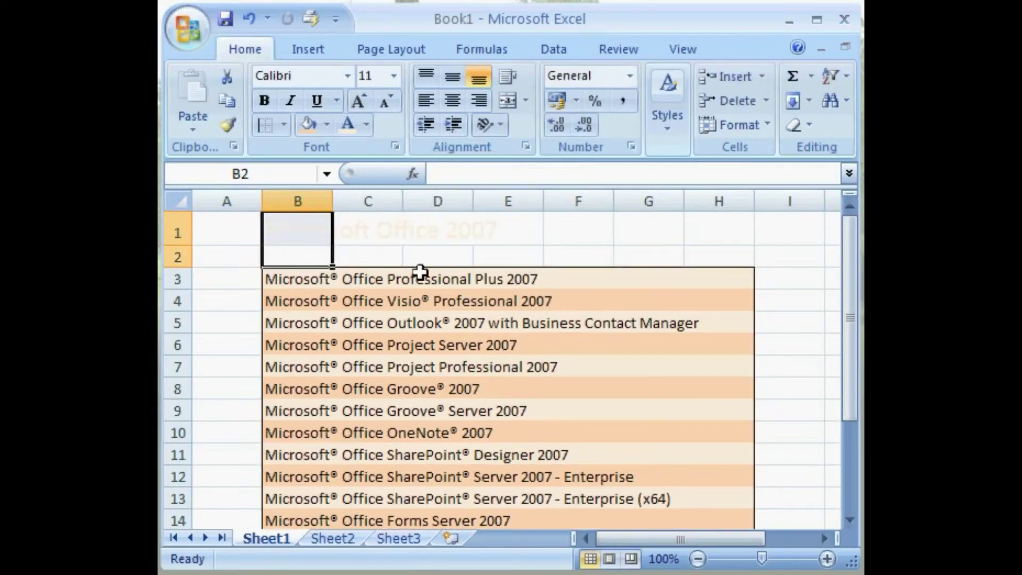
left_click(365, 256)
left_click(425, 261)
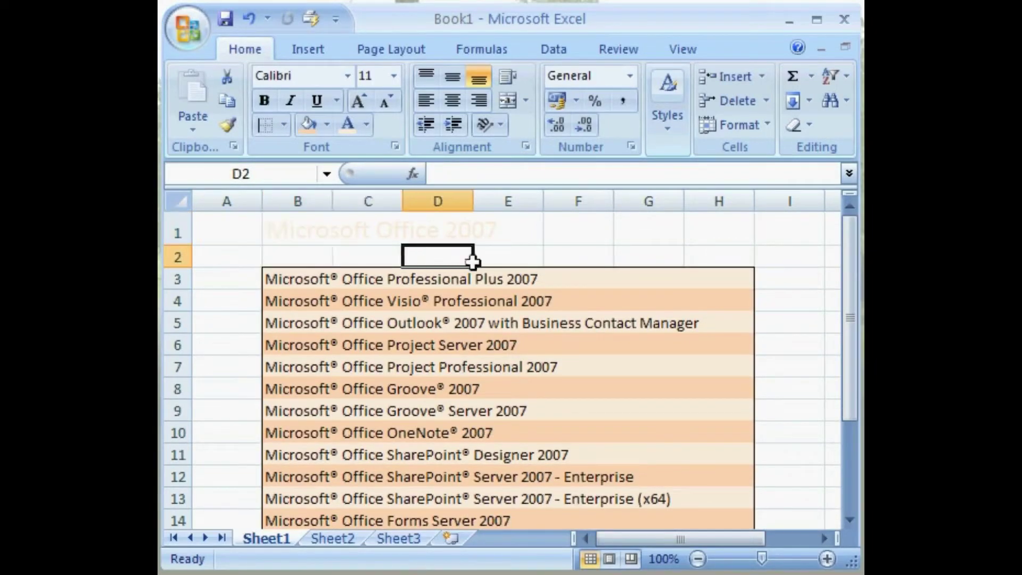
left_click(486, 261)
Change the font color of the whole title text in cell B1 to a darker orange theme shade.
left_click(292, 235)
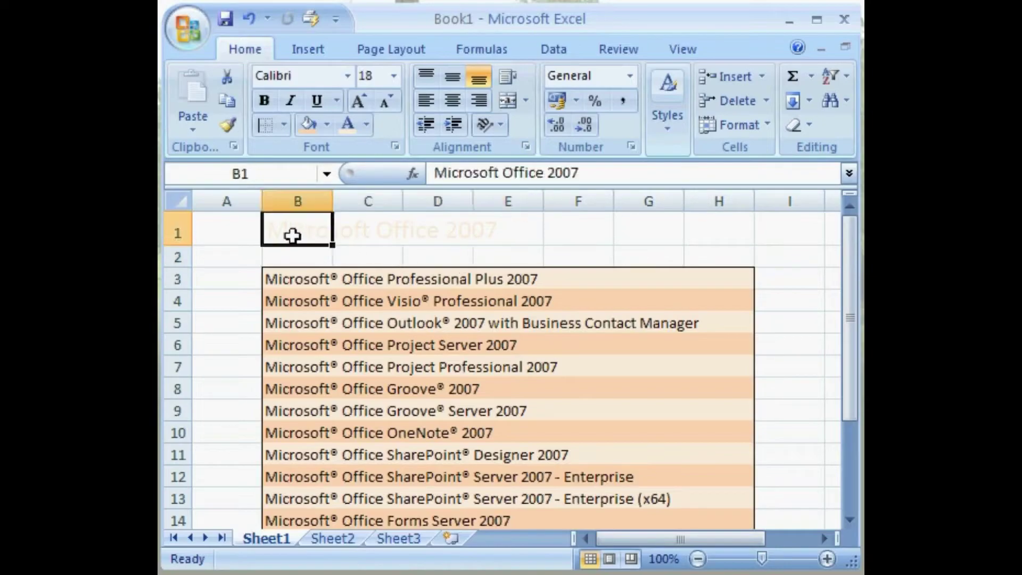
double_click(292, 235)
left_click_drag(267, 229, 511, 230)
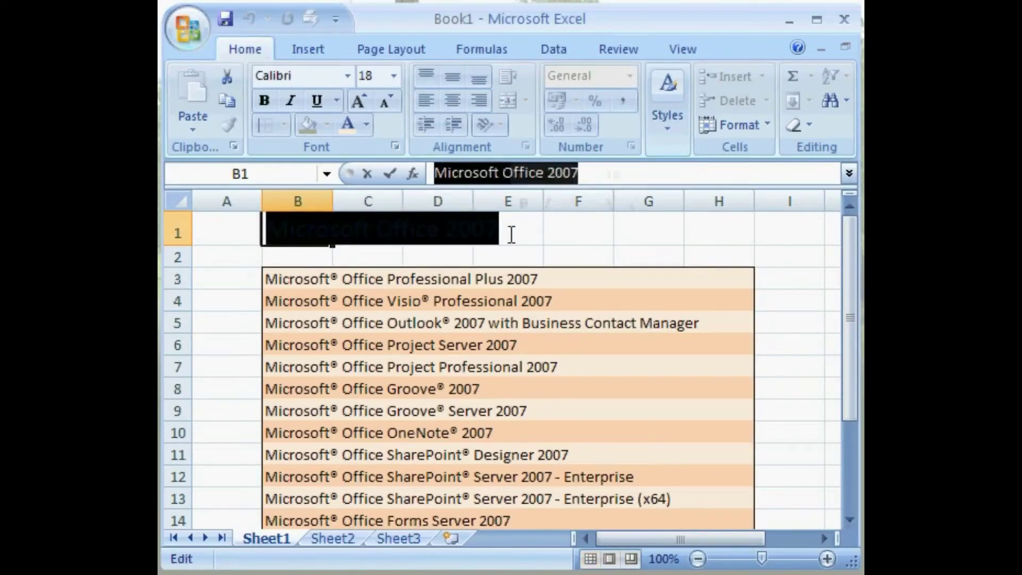
left_click(367, 126)
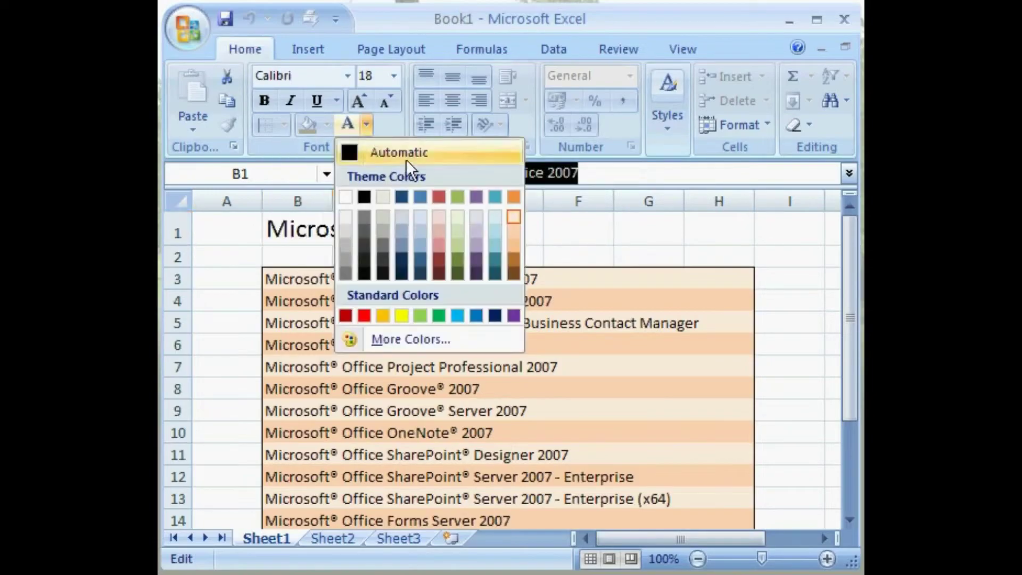
left_click(518, 260)
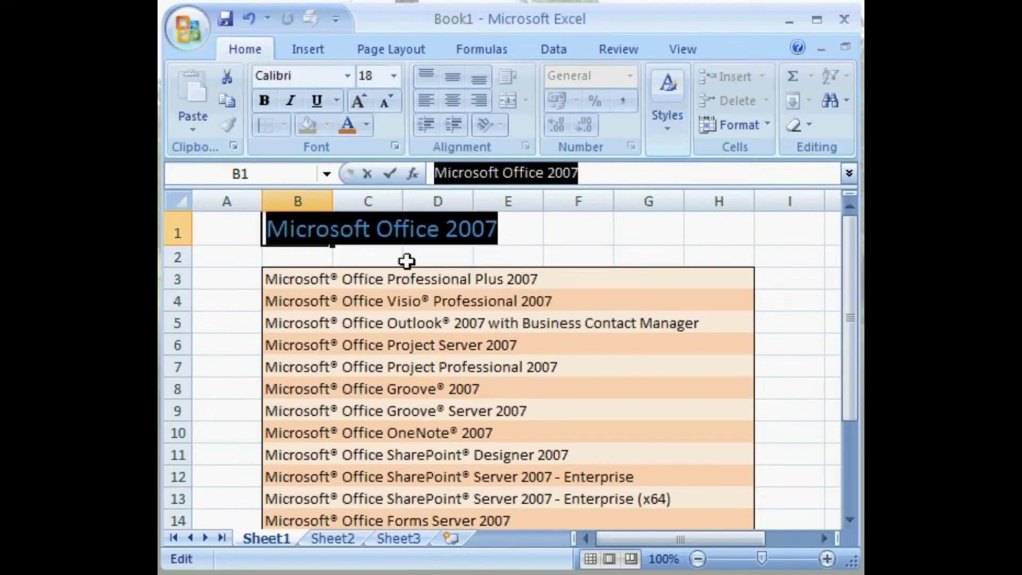
left_click(317, 258)
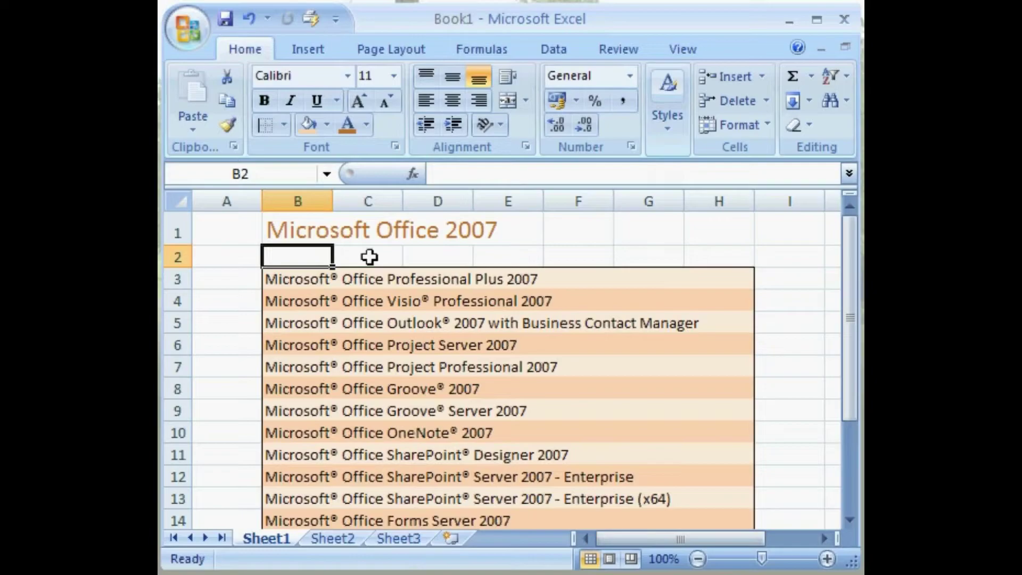
Undo the existing title and enter Microsoft Office 2007 again in cell B1 above the product list.
key("ctrl+z")
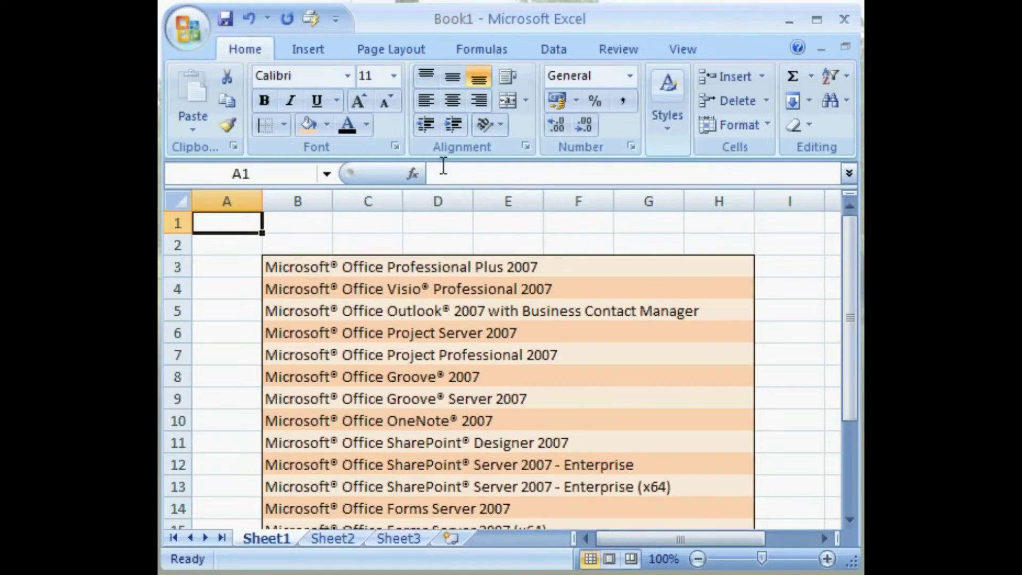
left_click(303, 223)
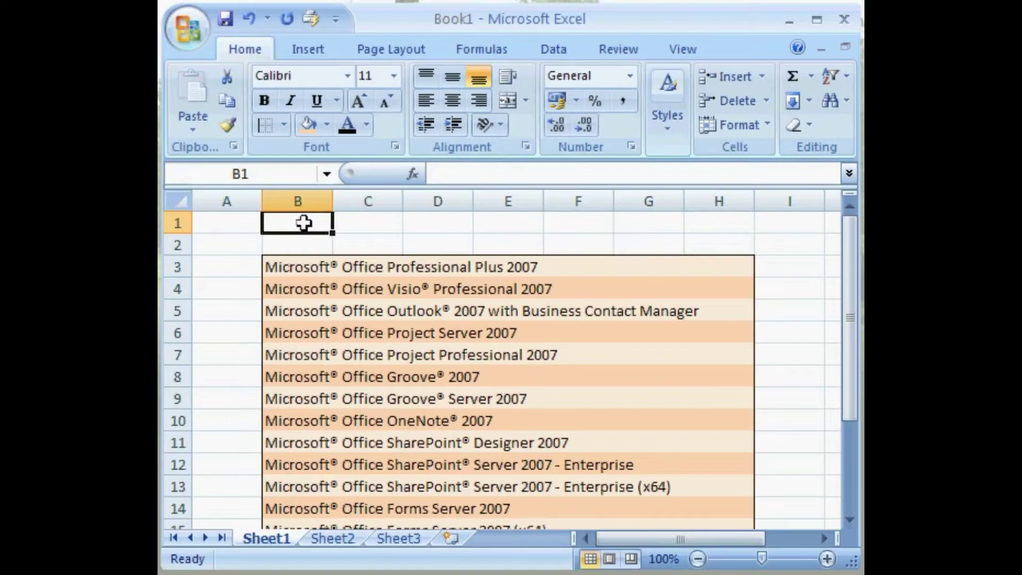
type("Micro")
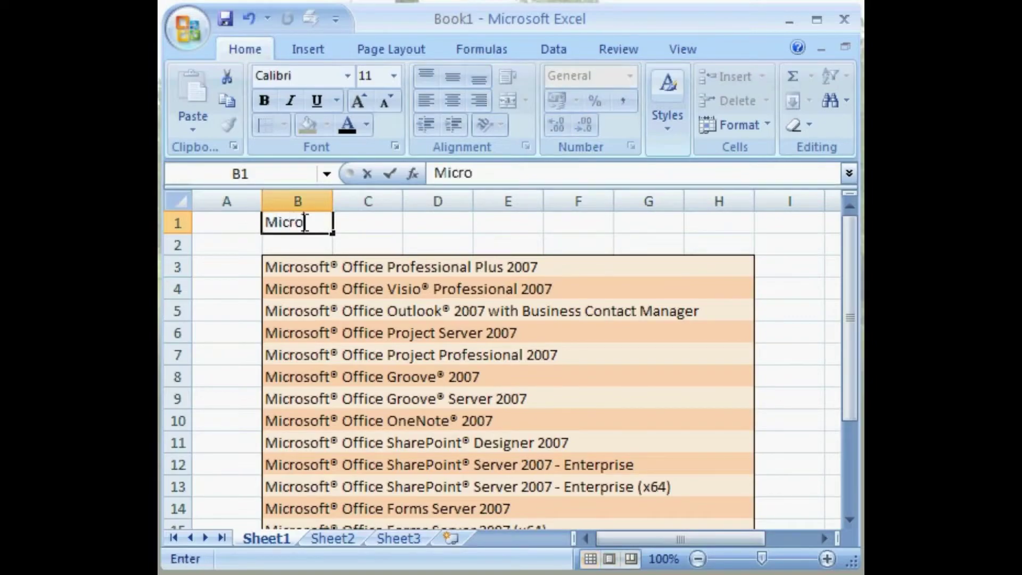
type("soft")
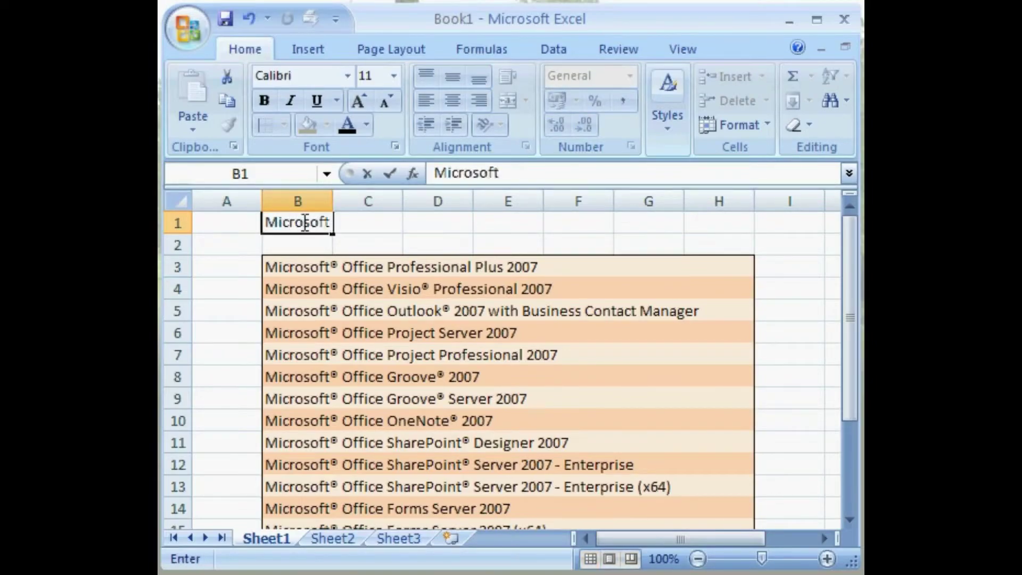
type(" Offic")
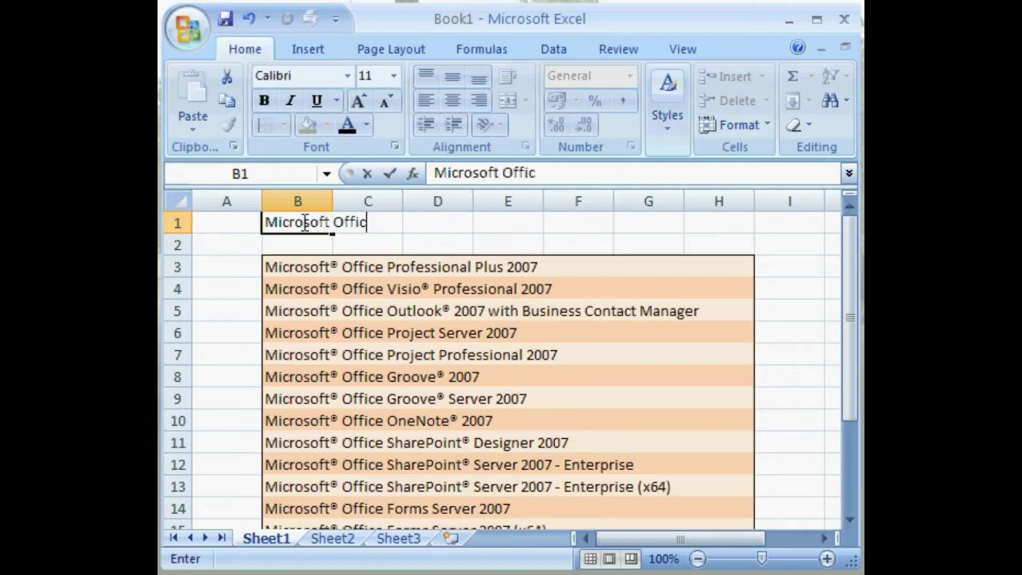
type("e 2007")
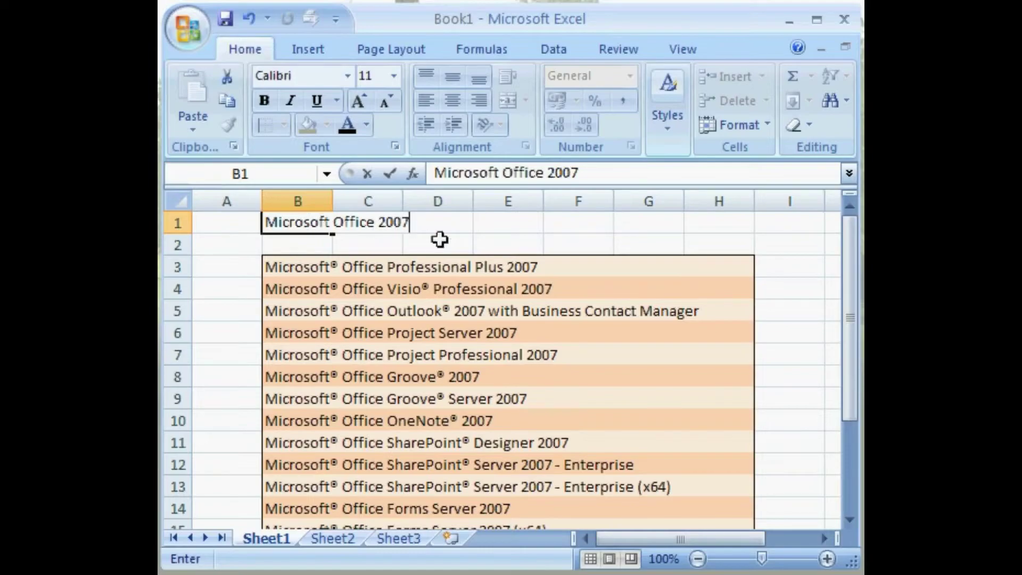
left_click(506, 226)
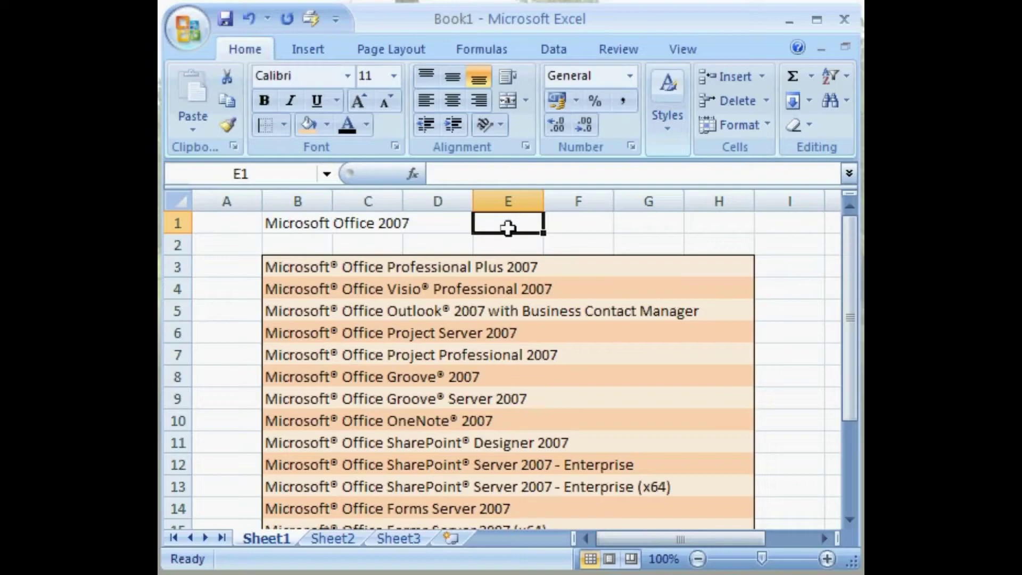
Set the font size of the whole title text in cell B1 to 18.
left_click(298, 229)
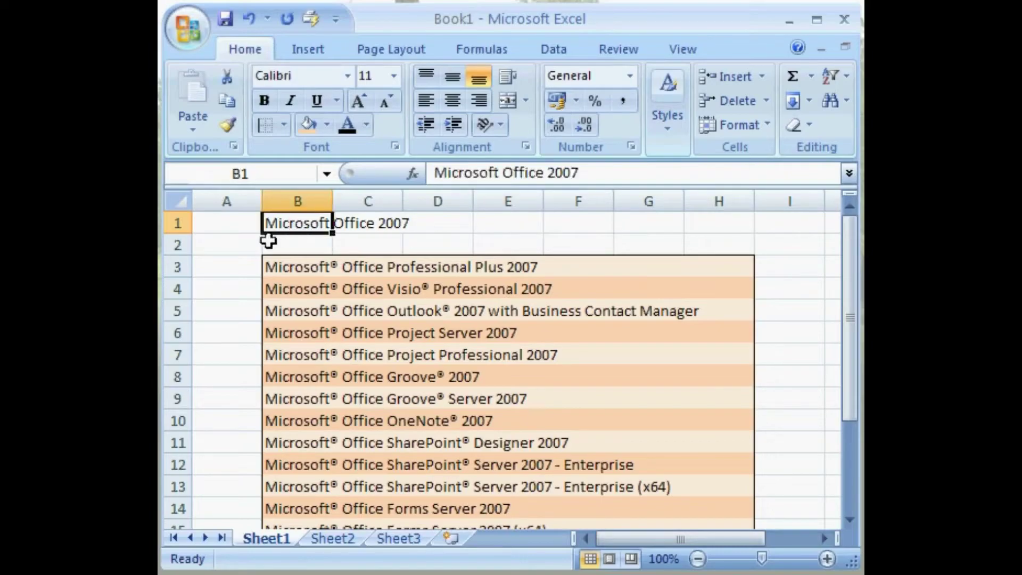
double_click(317, 226)
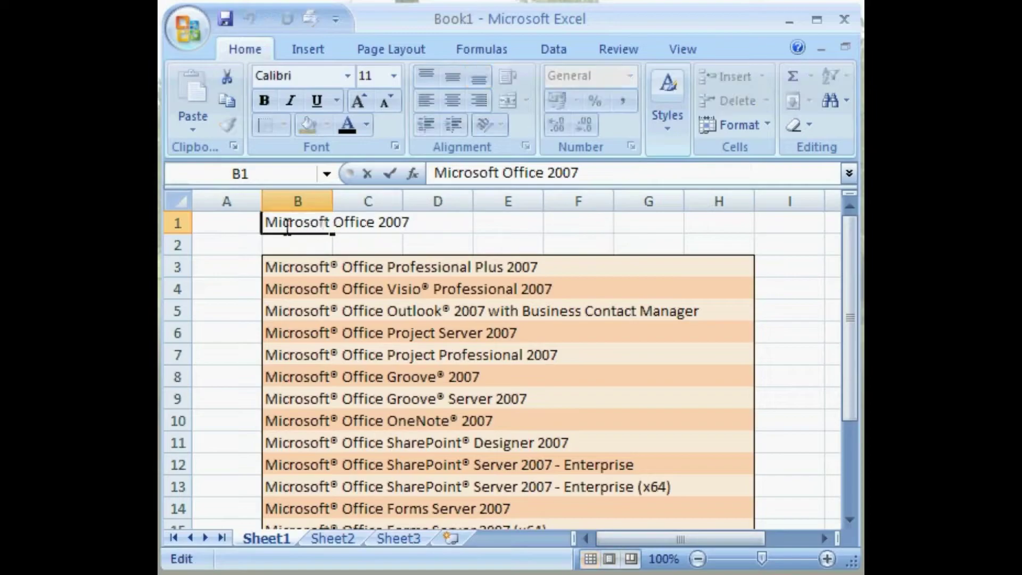
left_click_drag(264, 223, 411, 223)
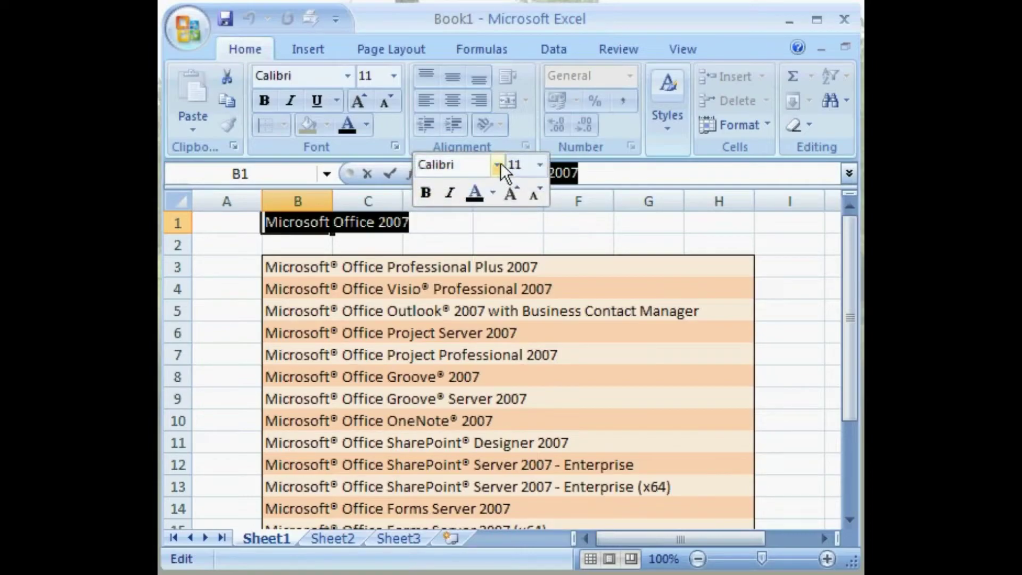
left_click(540, 165)
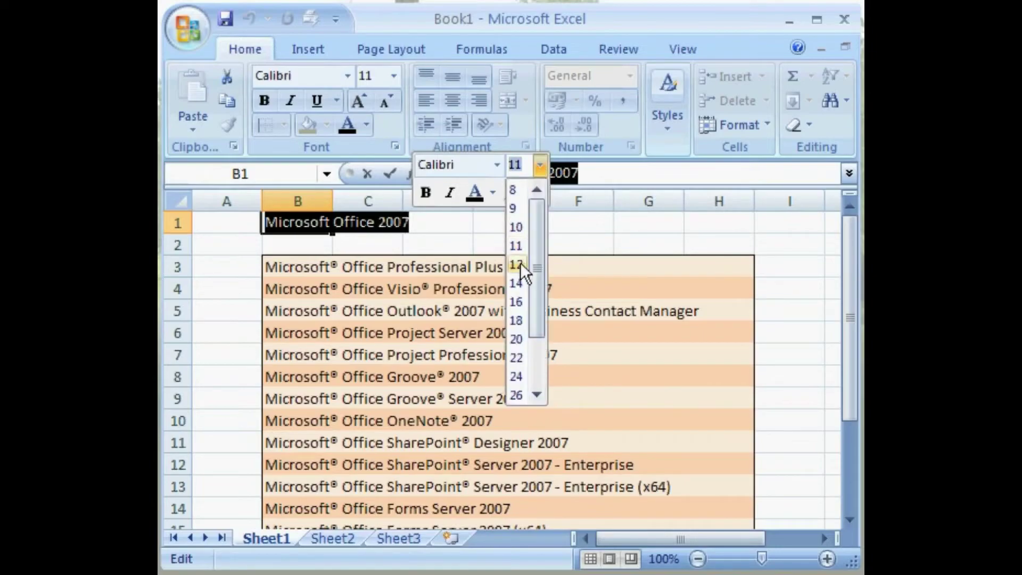
left_click(520, 318)
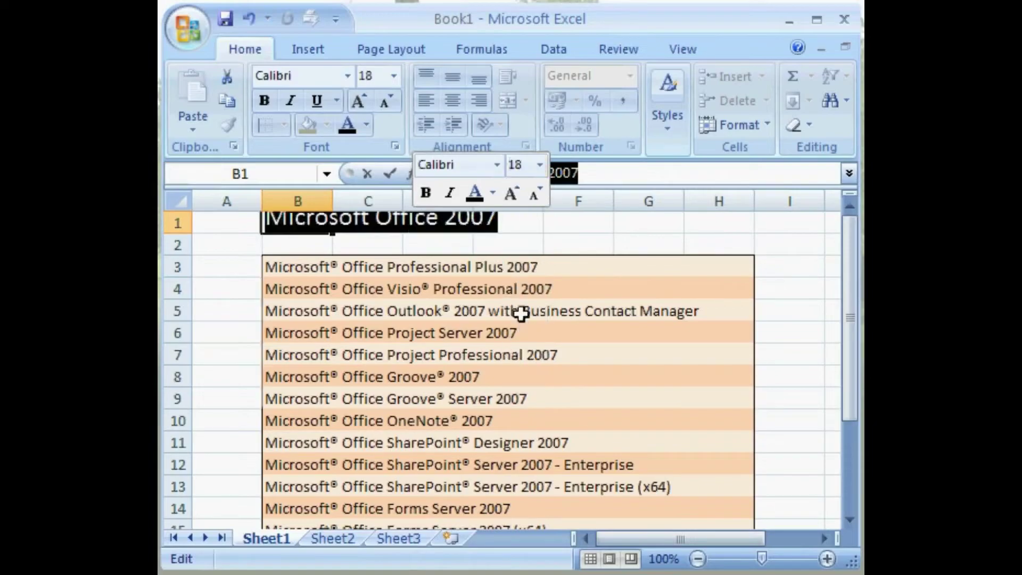
Set the font color of the title text in cell B1 to the lightest orange theme shade.
left_click(492, 194)
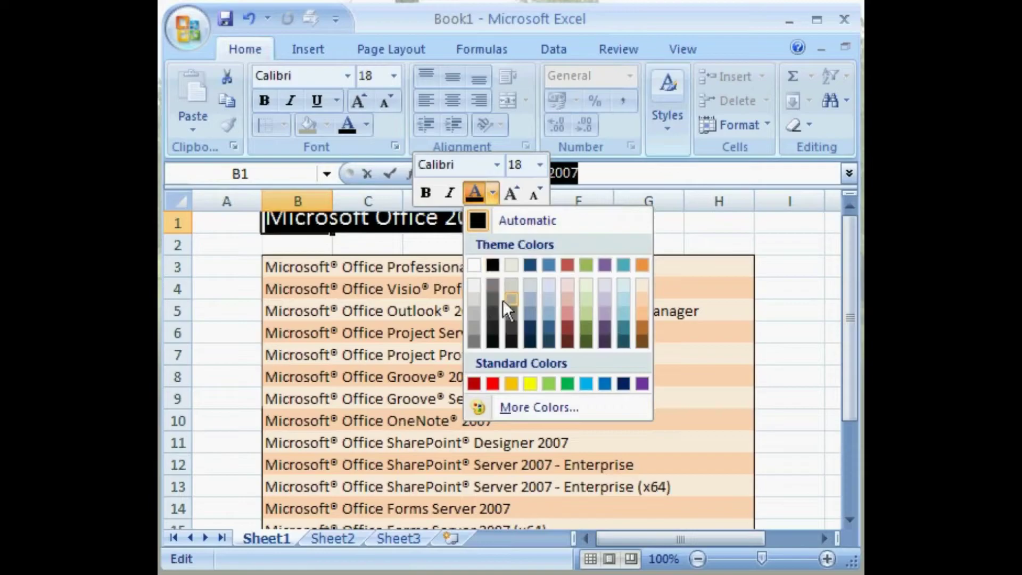
left_click(643, 287)
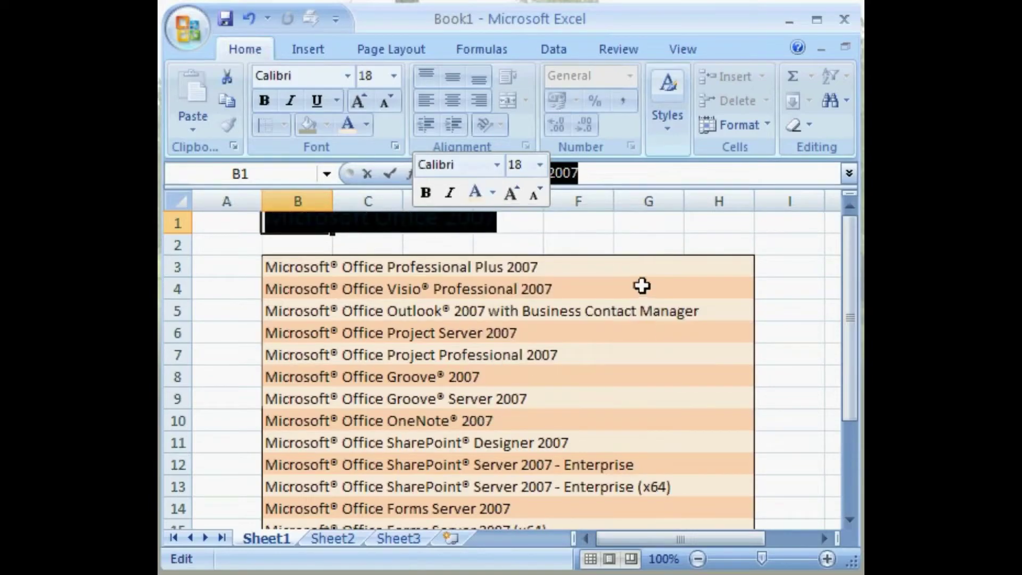
left_click(322, 242)
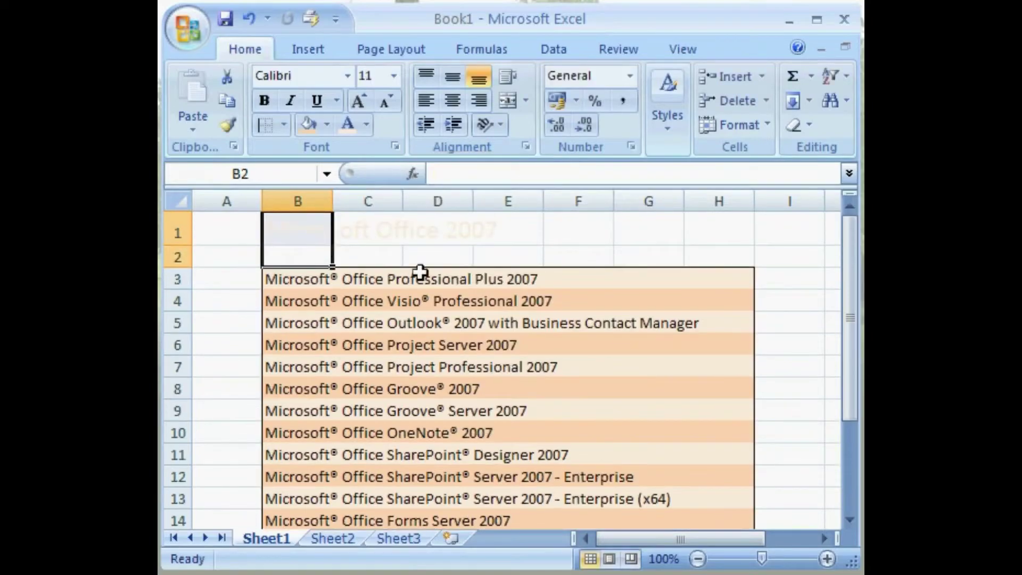
left_click(399, 261)
left_click(426, 259)
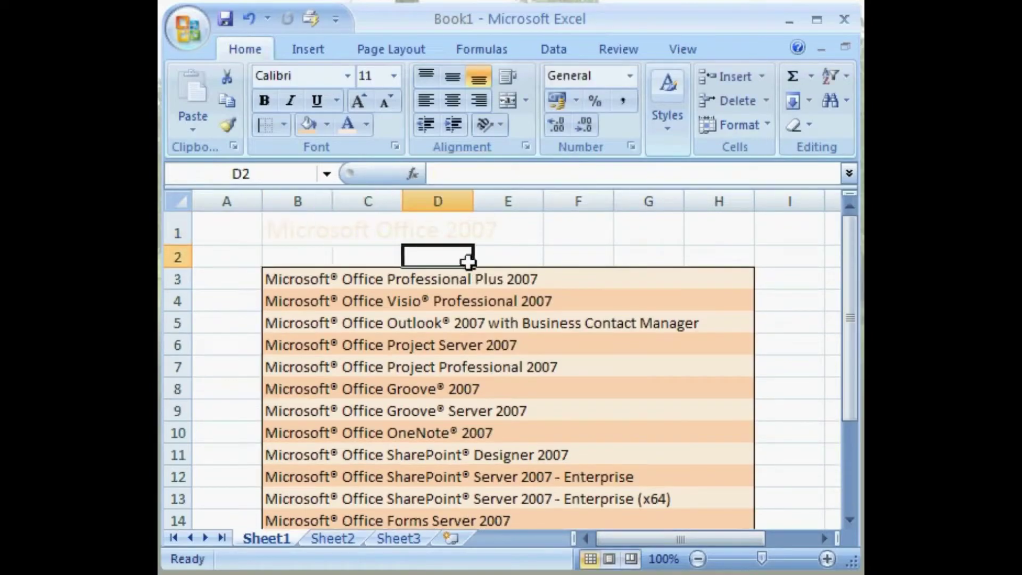
left_click(486, 262)
Change the font color of the whole title text in cell B1 to a darker orange theme shade.
double_click(292, 235)
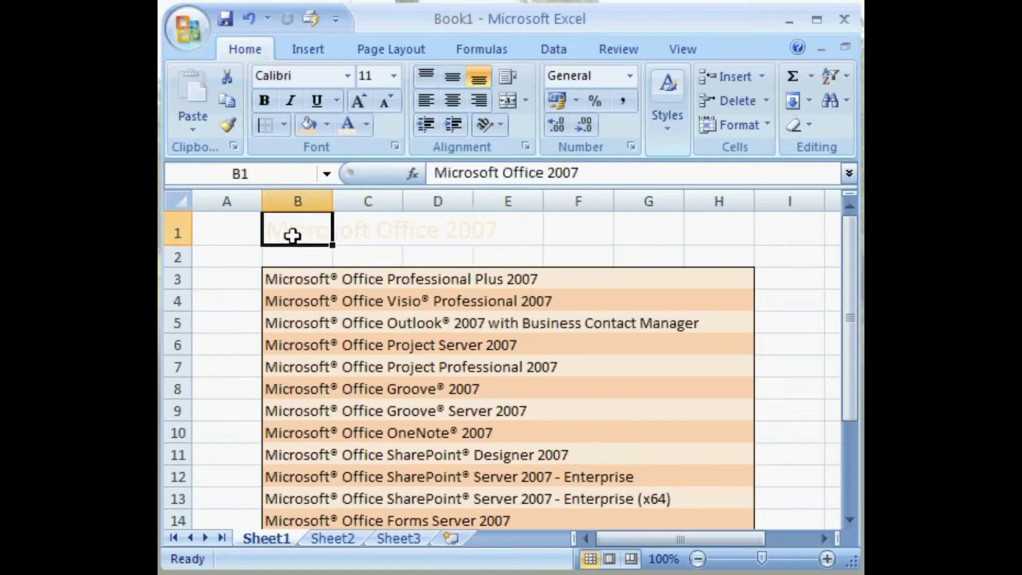
left_click_drag(268, 231, 511, 230)
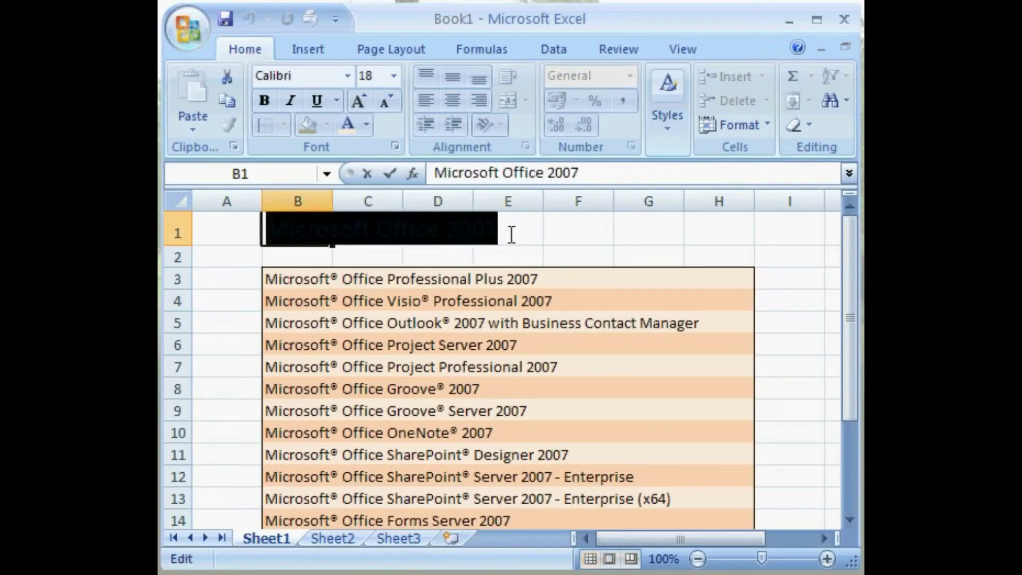
left_click(366, 125)
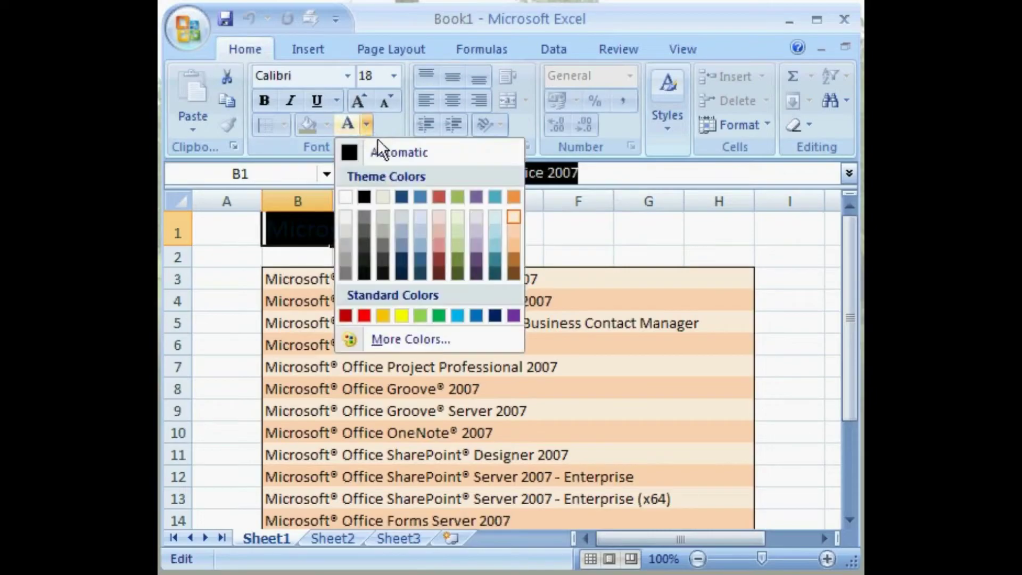
left_click(518, 259)
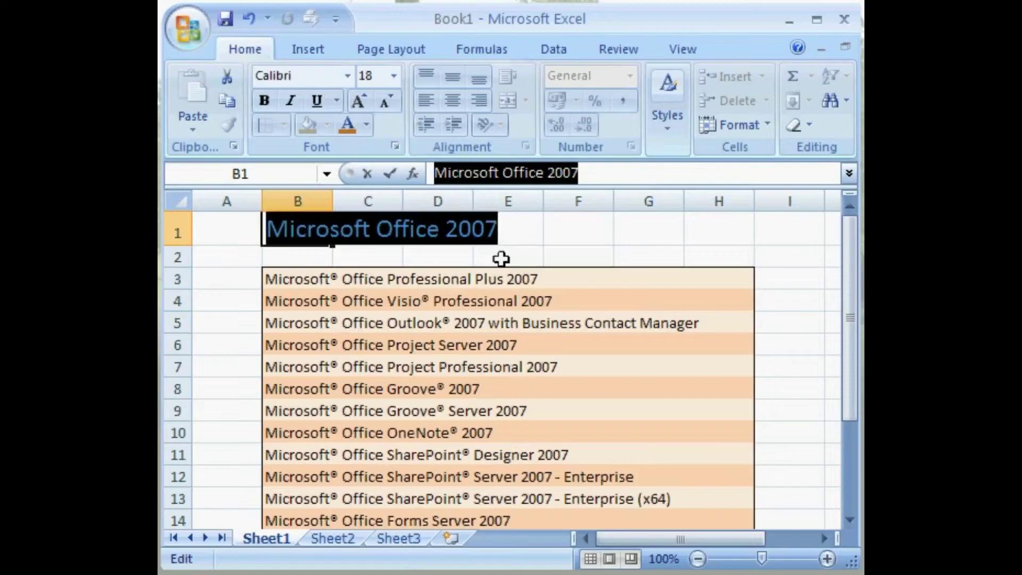
left_click(314, 259)
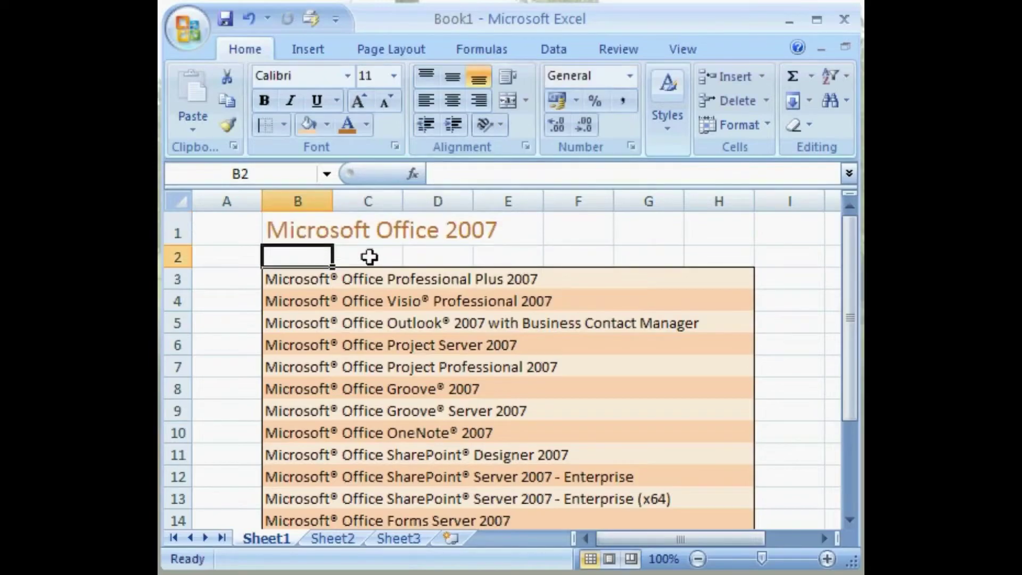
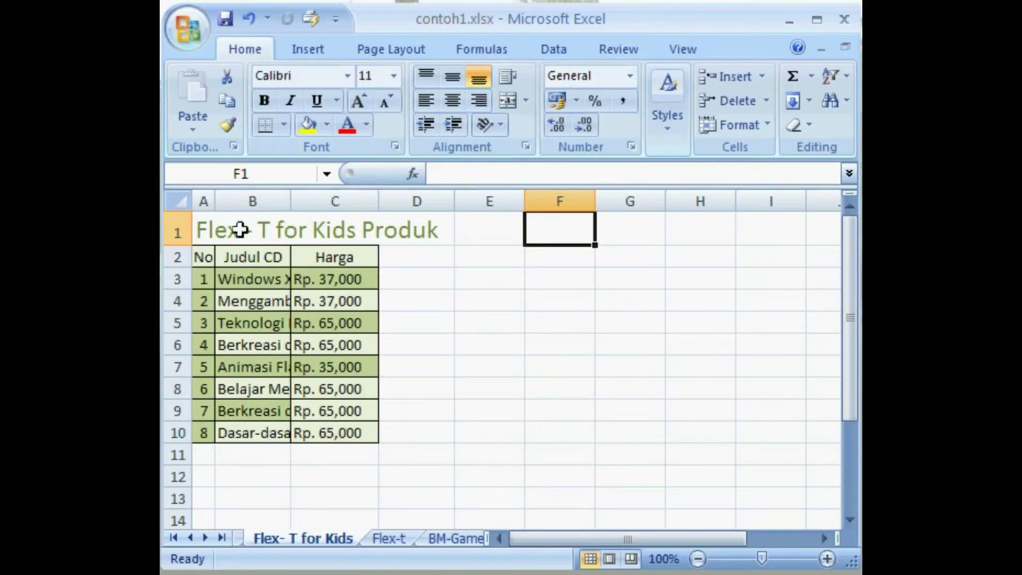
left_click(204, 234)
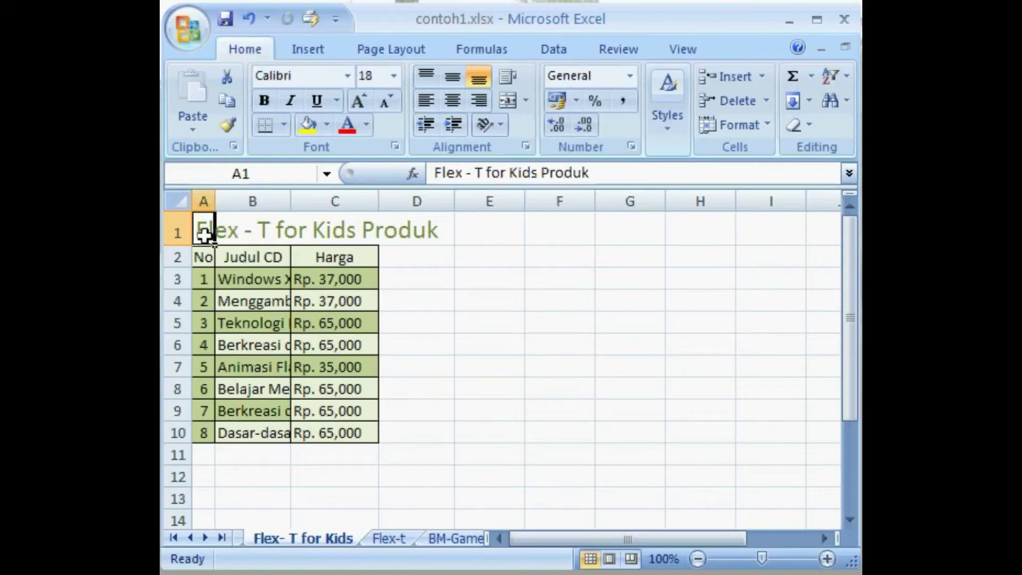
left_click(281, 239)
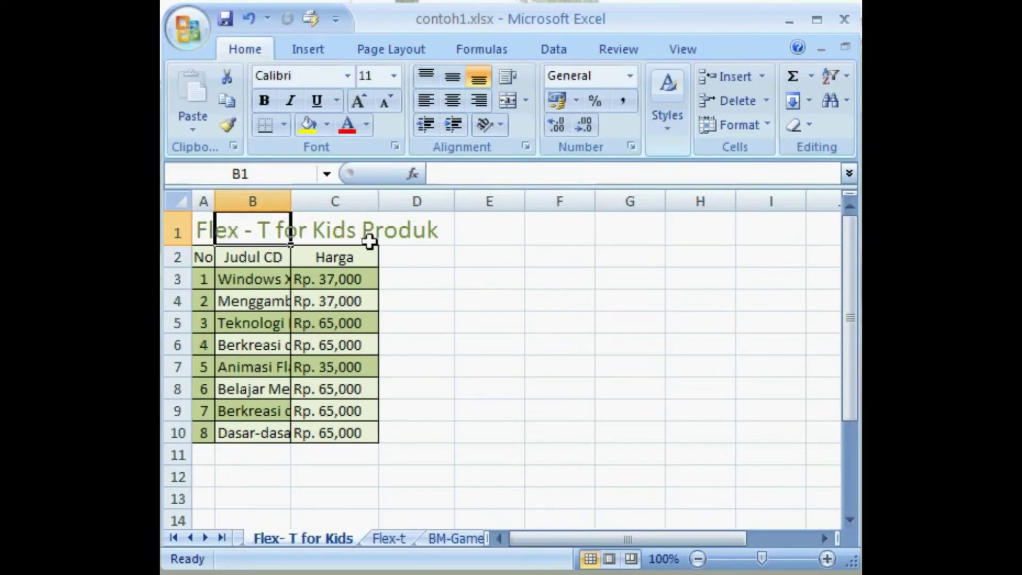
left_click(365, 238)
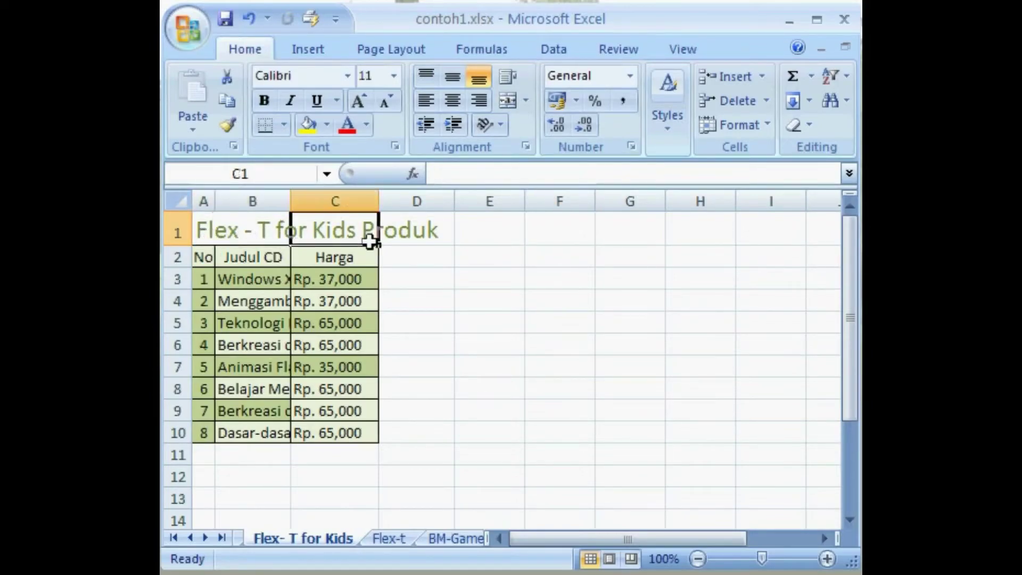
left_click(424, 256)
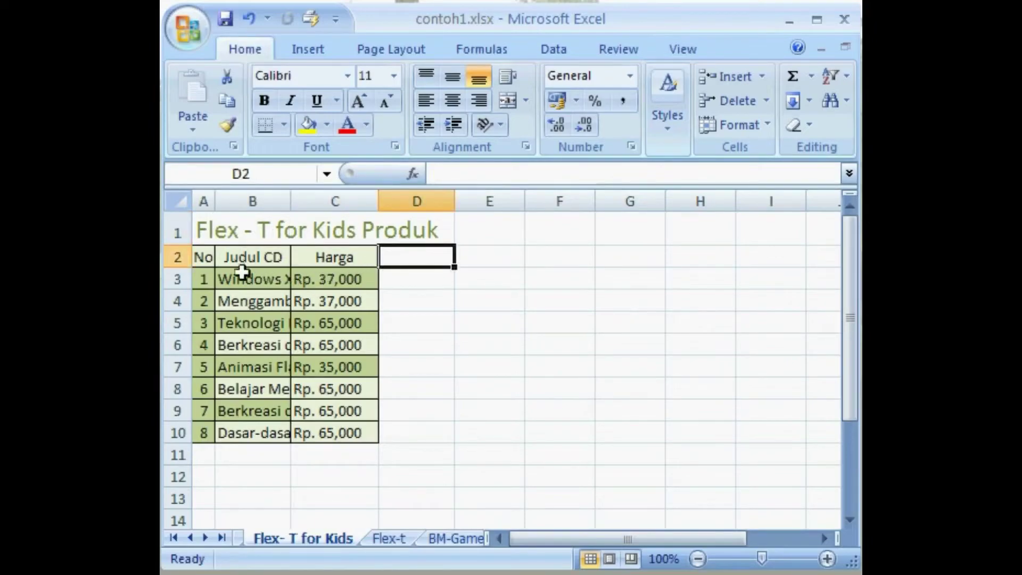
left_click(203, 255)
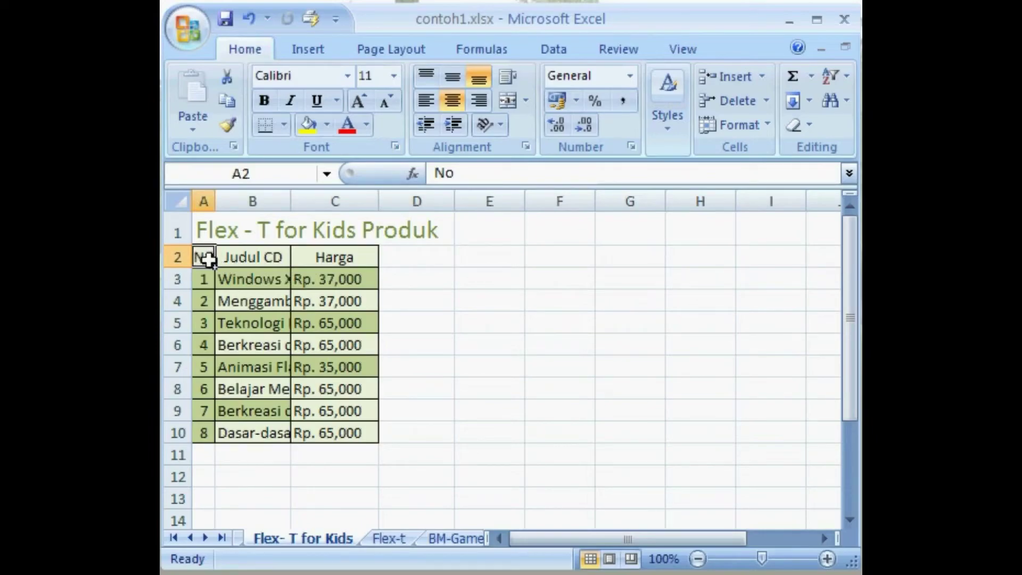
left_click_drag(208, 259, 492, 457)
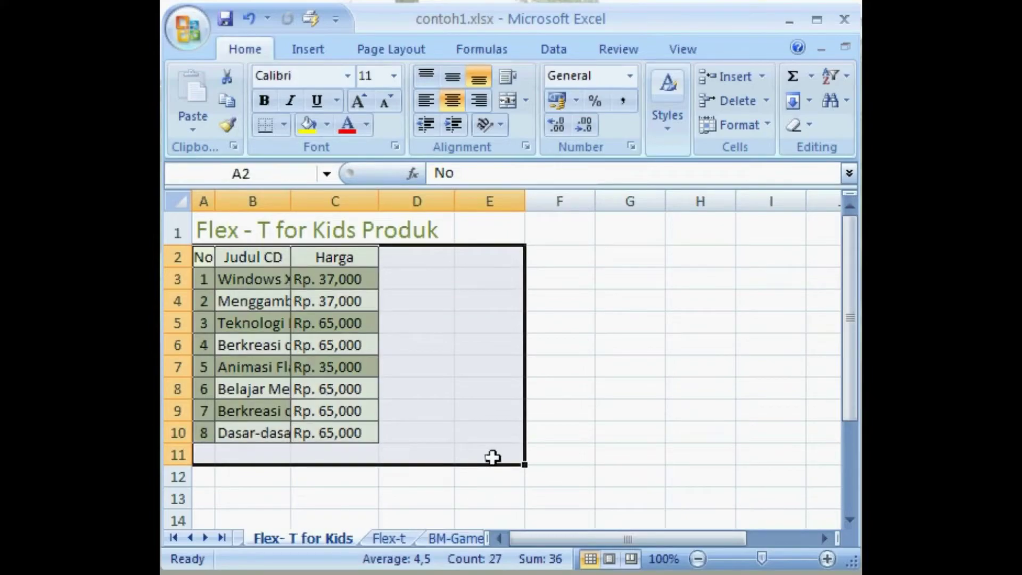
Widen column B so that the full CD titles in the Judul CD column fit.
left_click(279, 285)
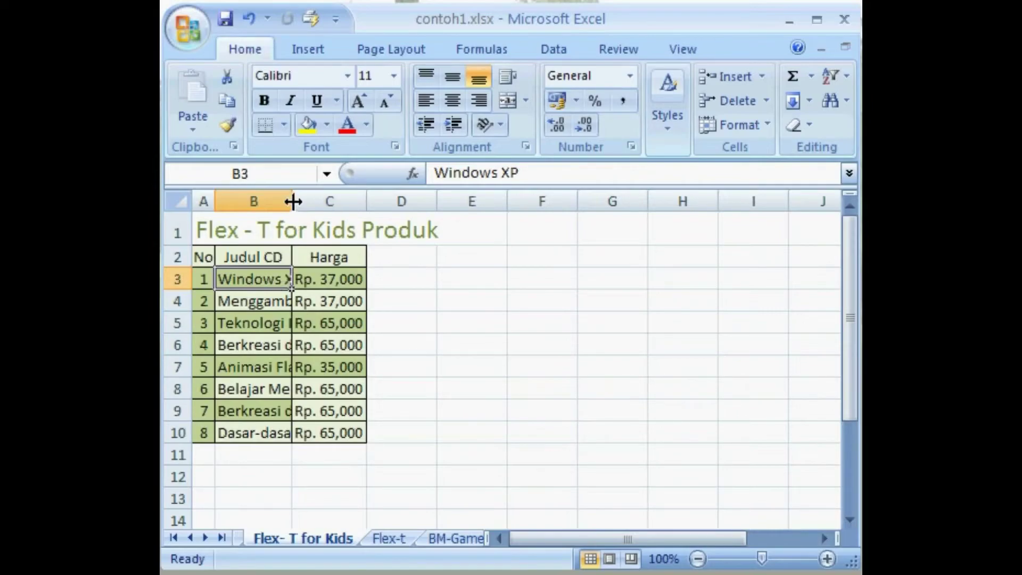
left_click_drag(293, 200, 446, 200)
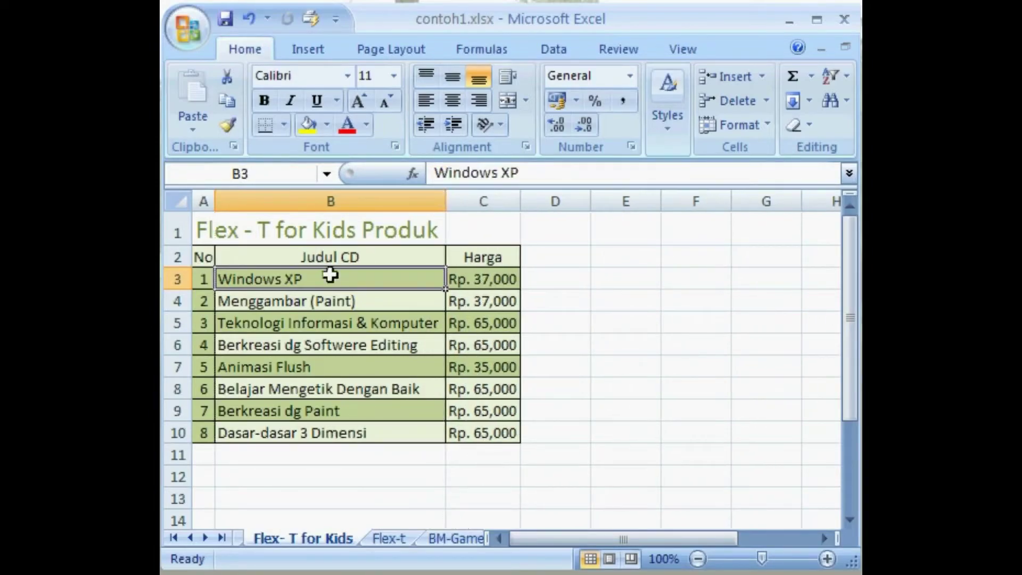
Increase the height of product rows 3 to 10 together to make each row noticeably taller.
left_click_drag(176, 290, 174, 432)
double_click(175, 293)
left_click_drag(176, 290, 181, 299)
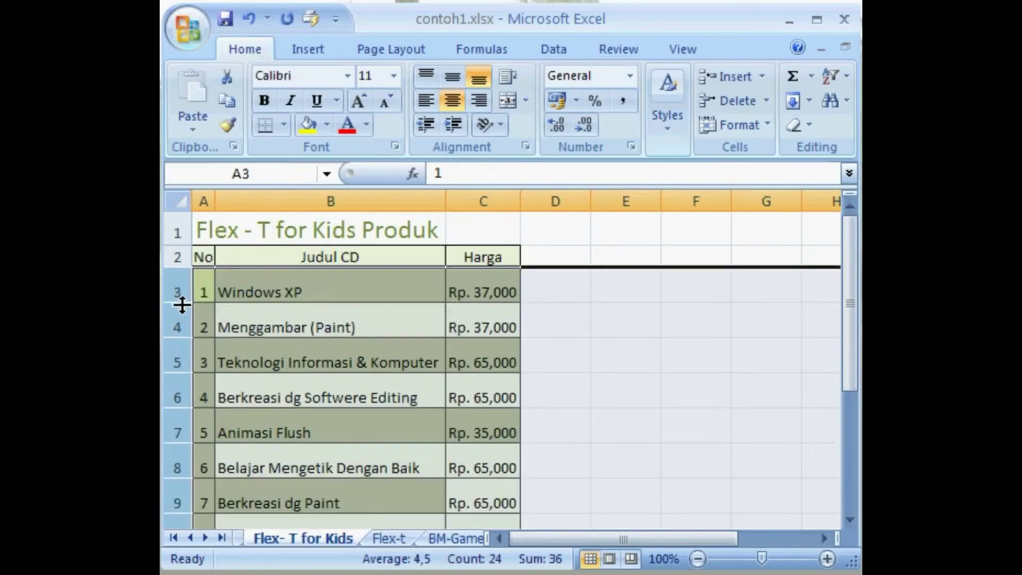
left_click(244, 287)
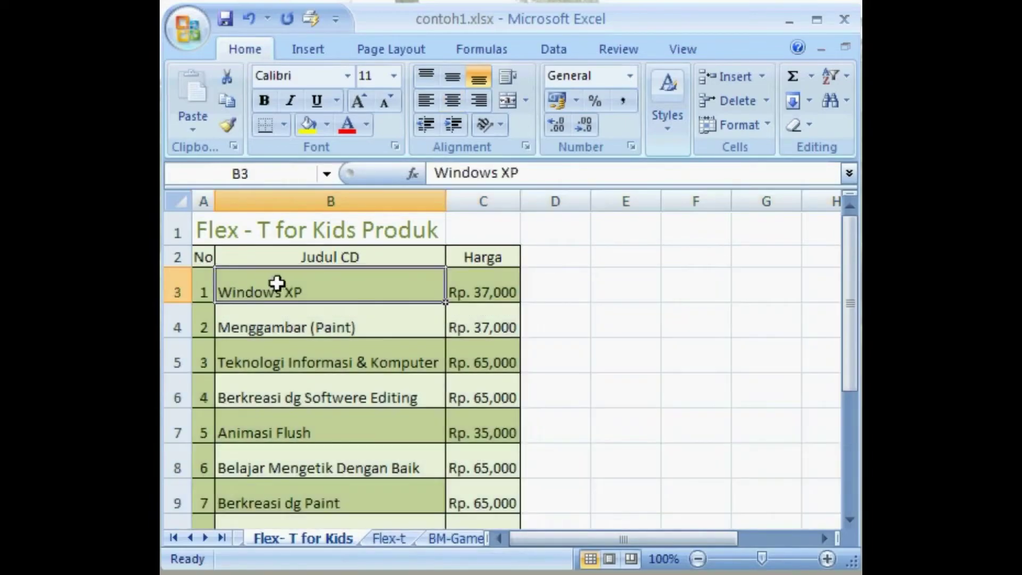
Narrow column B to slightly more than the width of the Windows XP entry.
left_click(363, 320)
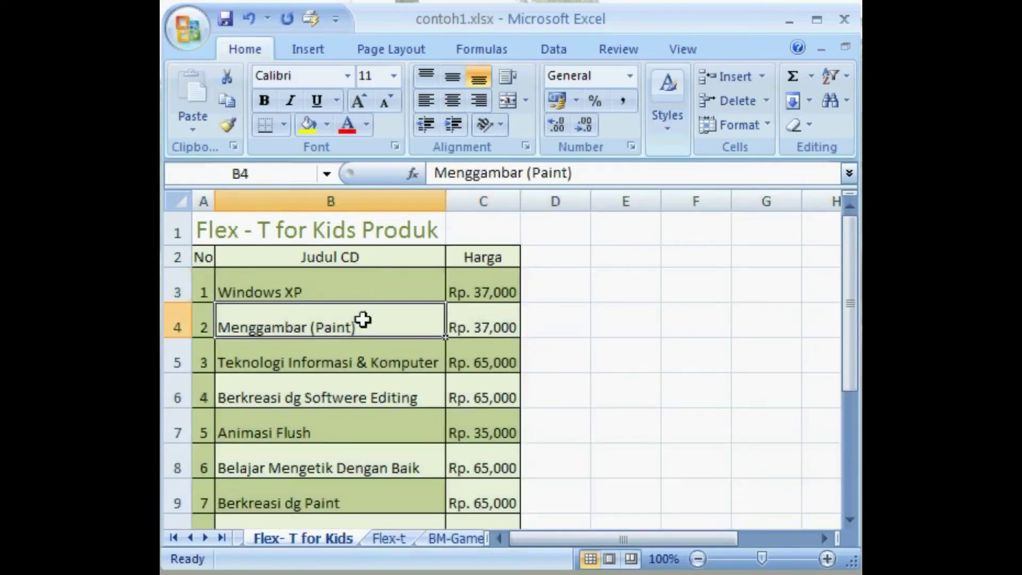
left_click(363, 353)
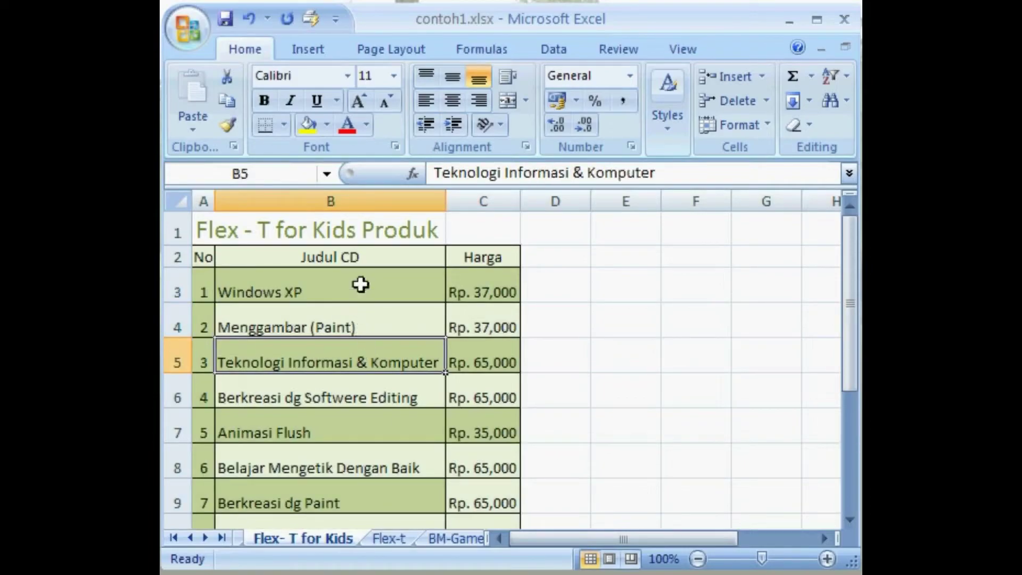
left_click_drag(446, 201, 304, 206)
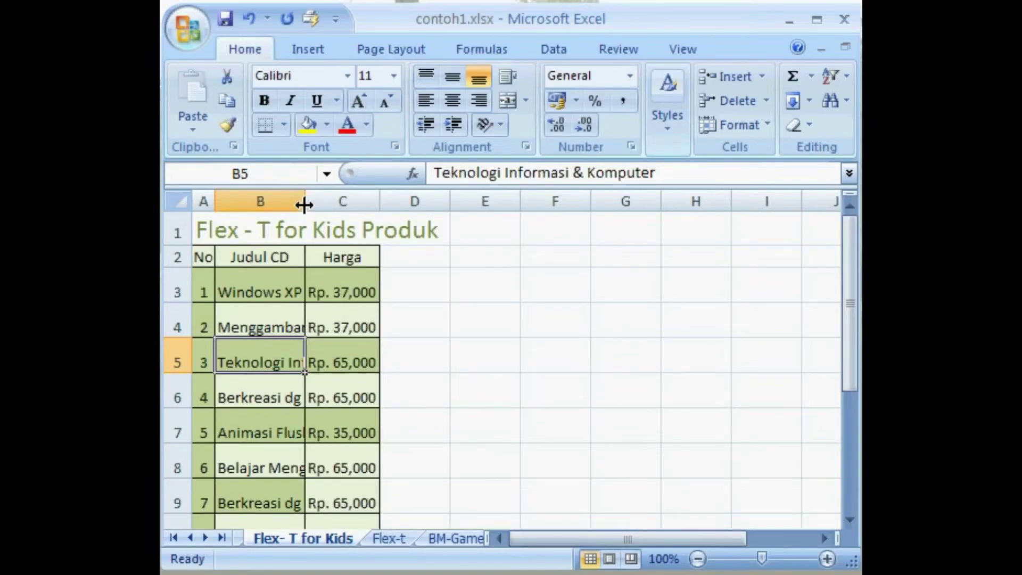
AutoFit columns C and B so that the prices and full CD titles fit their widths.
double_click(381, 201)
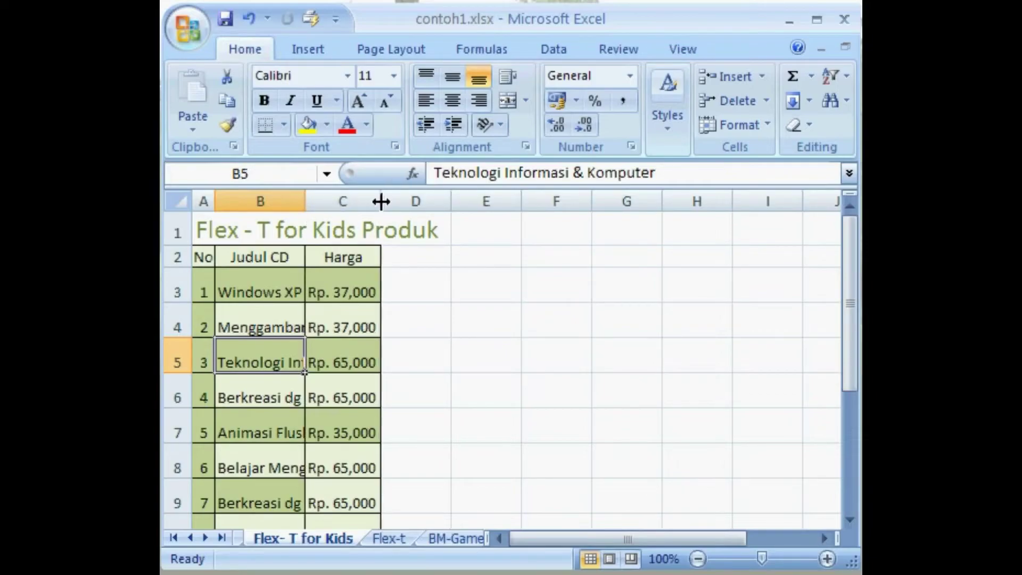
double_click(306, 201)
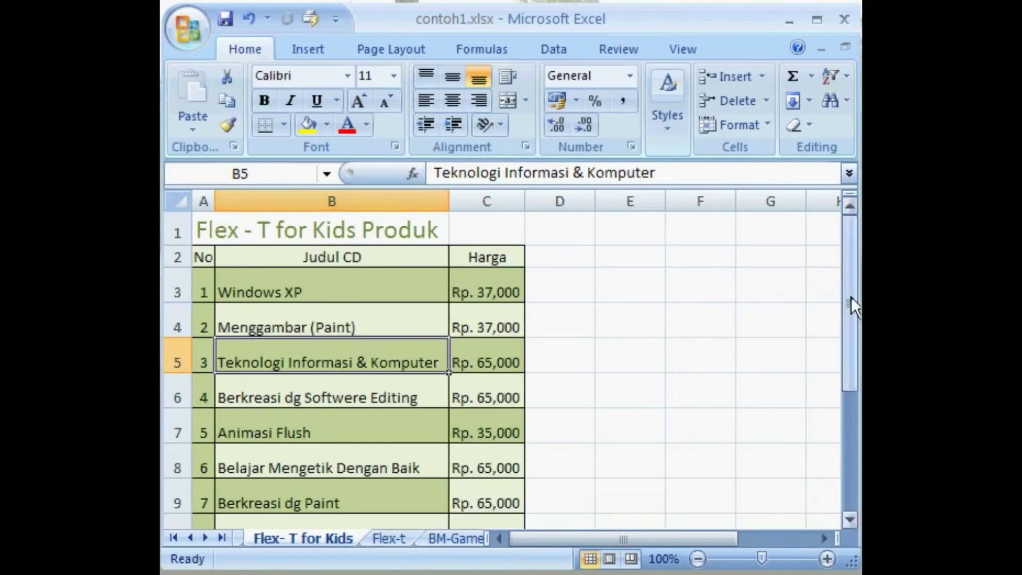
Reduce the height of product rows 3 to 10 together to match the height of the header row.
mouse_move(850, 296)
left_mouse_down()
mouse_move(850, 331)
mouse_move(848, 315)
left_mouse_up()
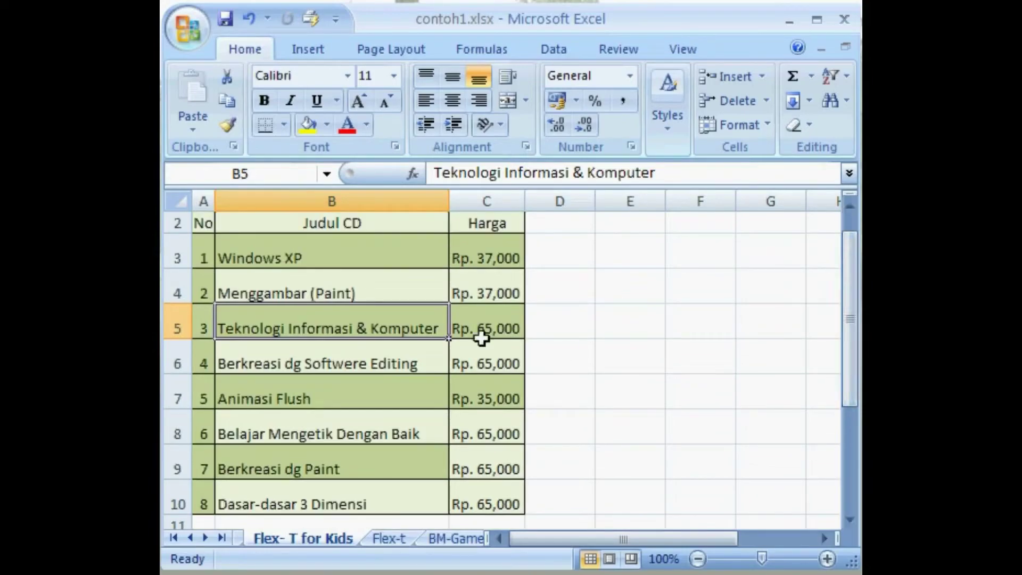
left_click(172, 256)
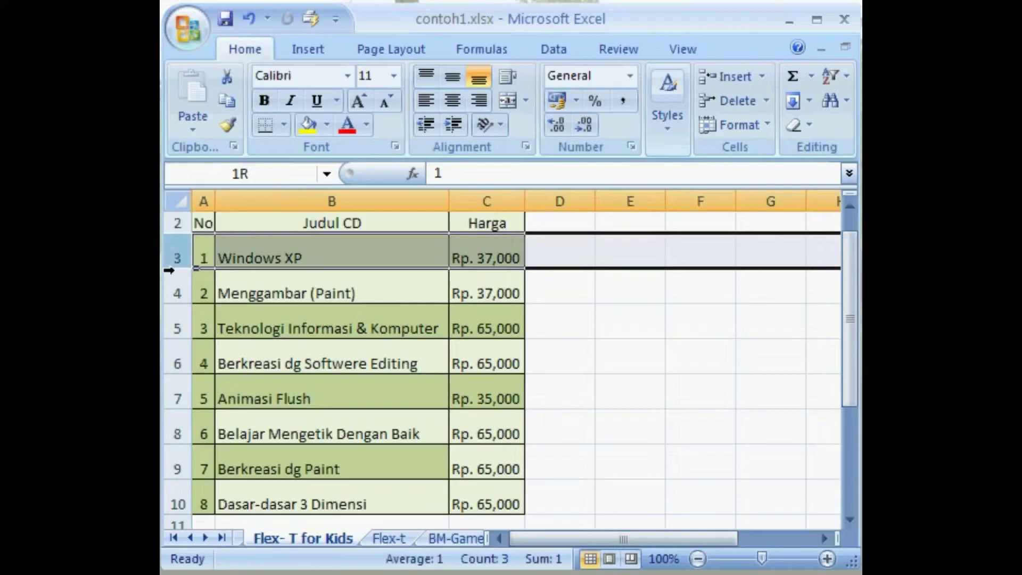
left_click_drag(168, 270, 170, 498)
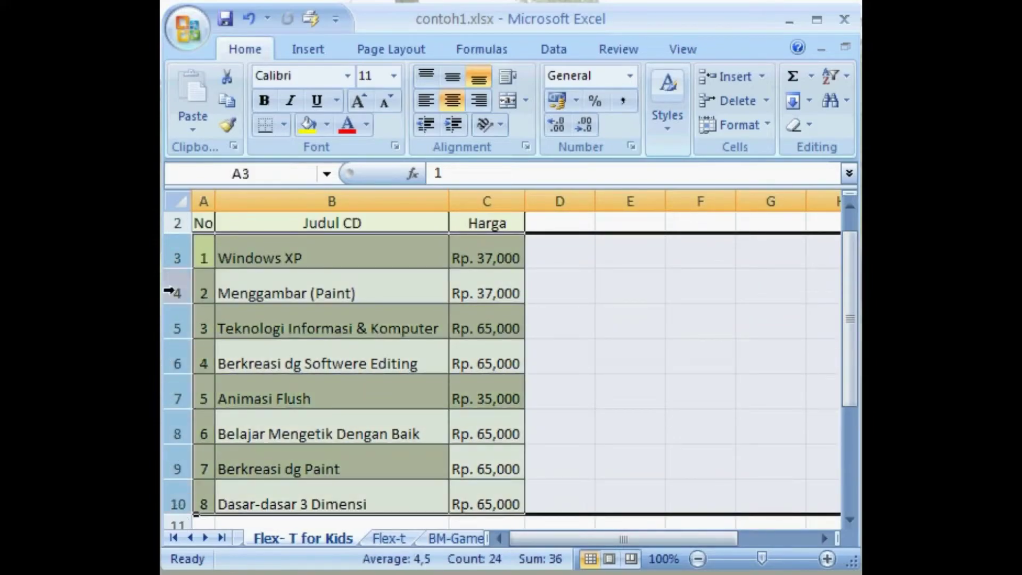
left_click_drag(173, 271, 177, 257)
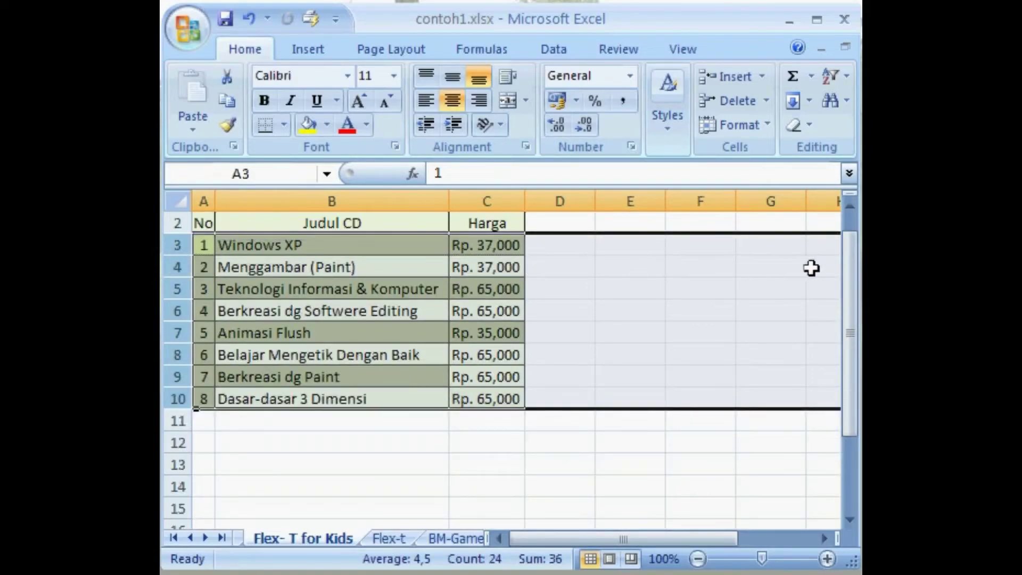
left_click_drag(853, 269, 854, 240)
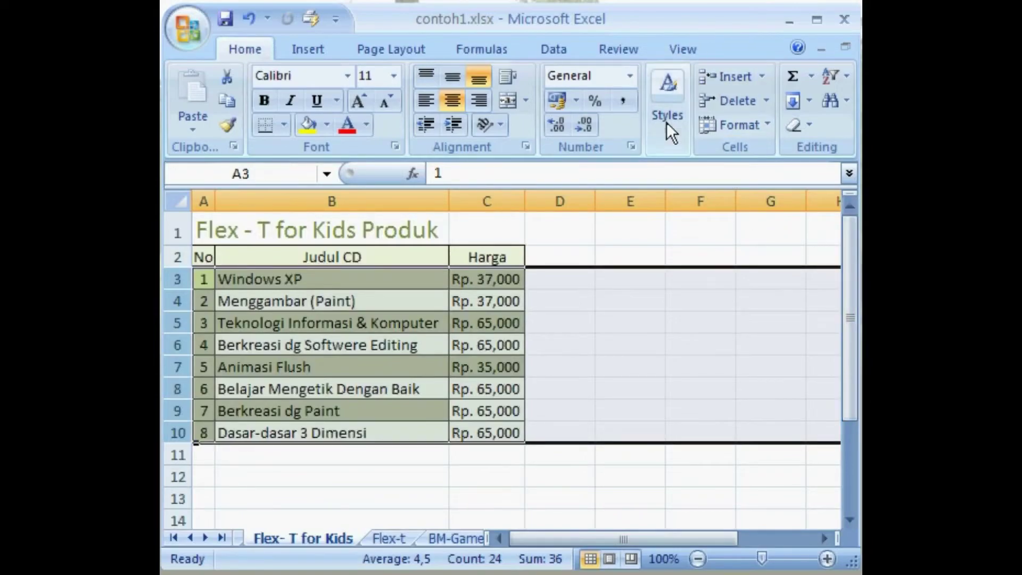
left_click(626, 226)
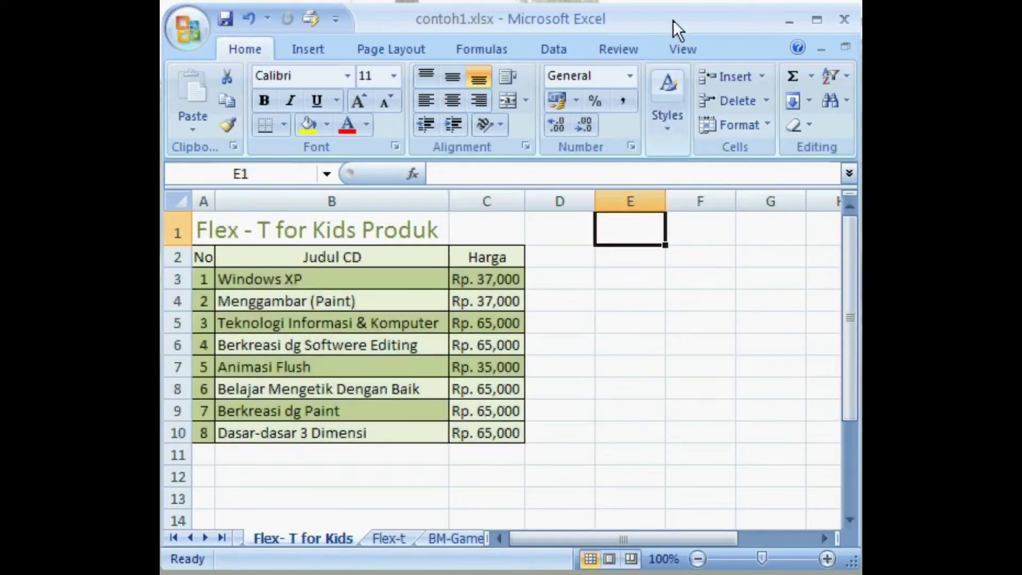
key("ctrl+z")
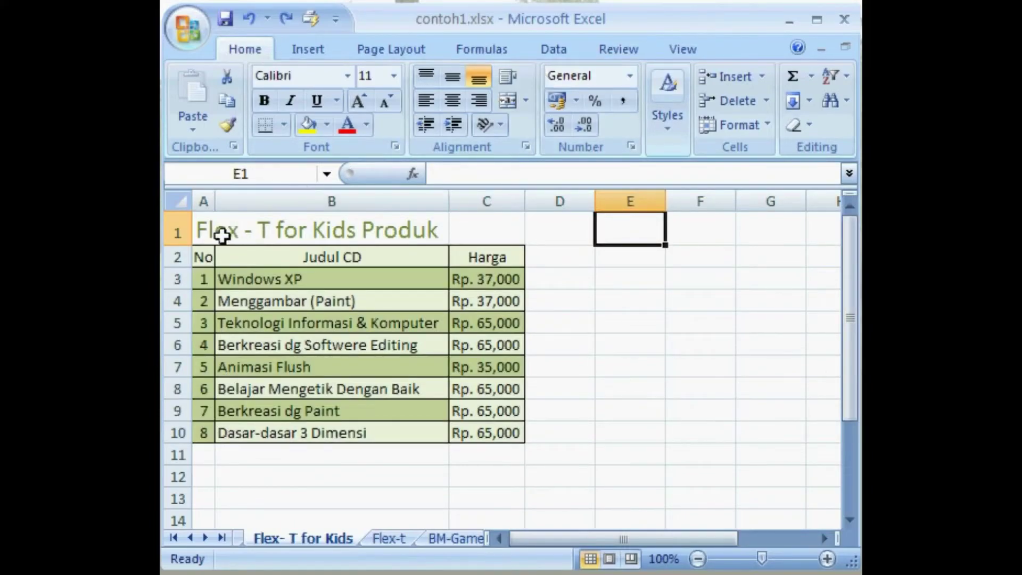
Insert a sheet row above the table's header row, between the title and the No header.
left_click(201, 258)
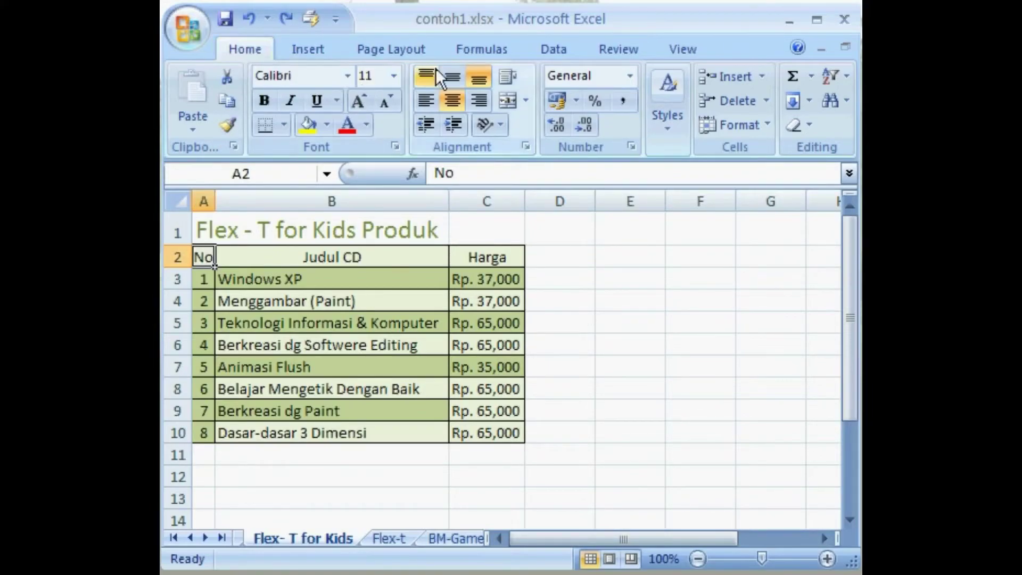
left_click(763, 78)
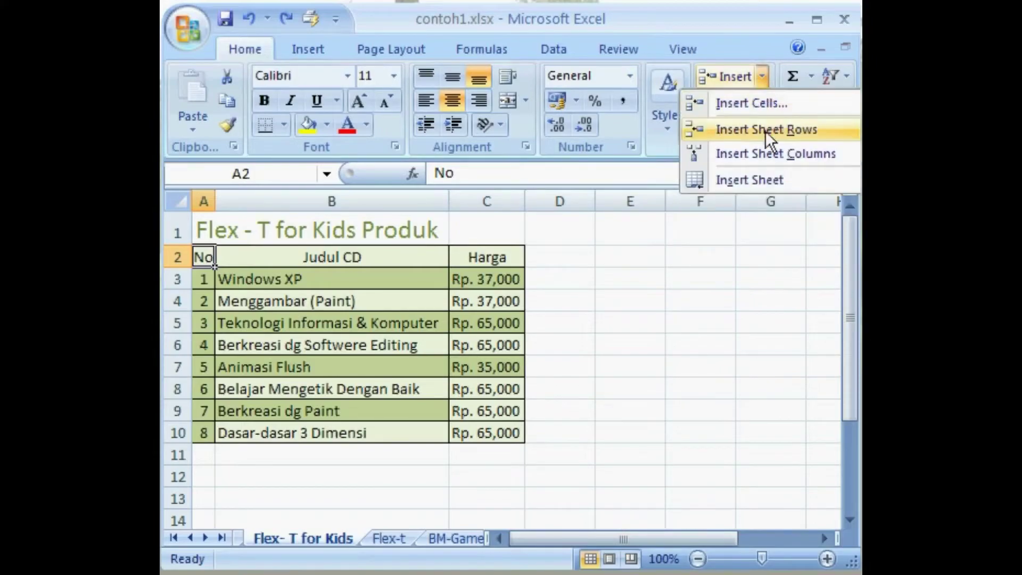
left_click(826, 132)
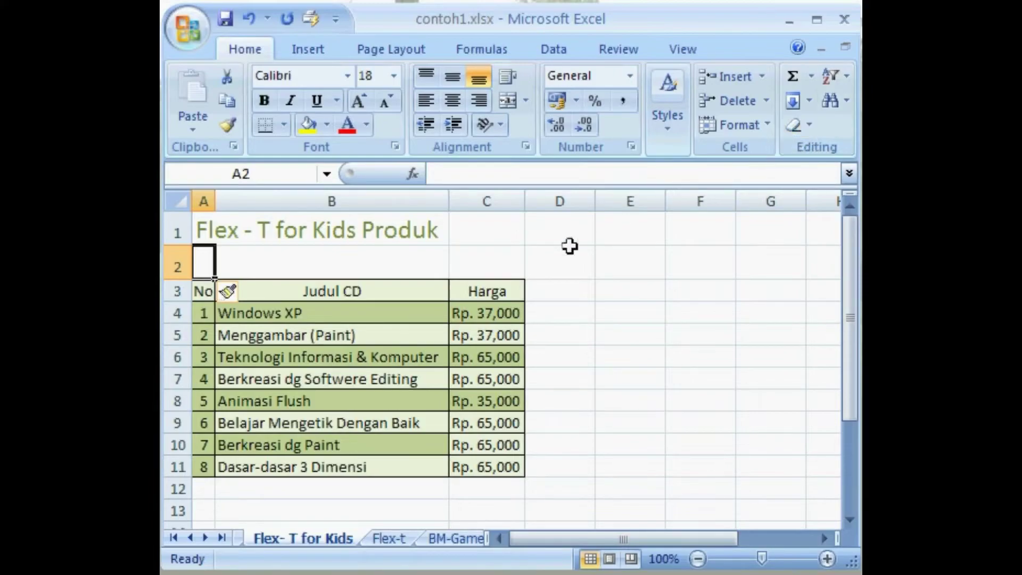
Insert a sheet column before the Harga column of the product table.
left_click(501, 290)
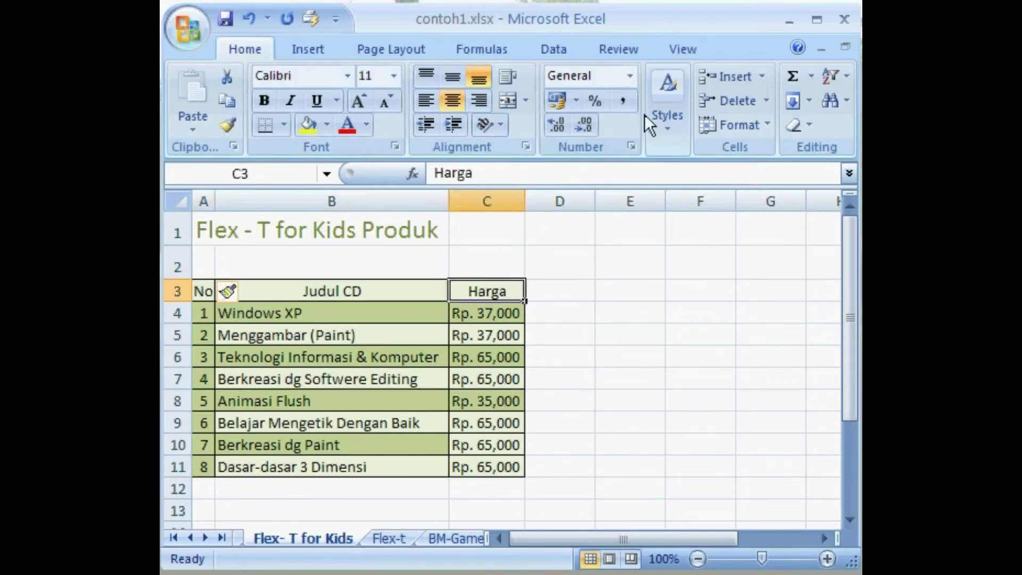
left_click(763, 77)
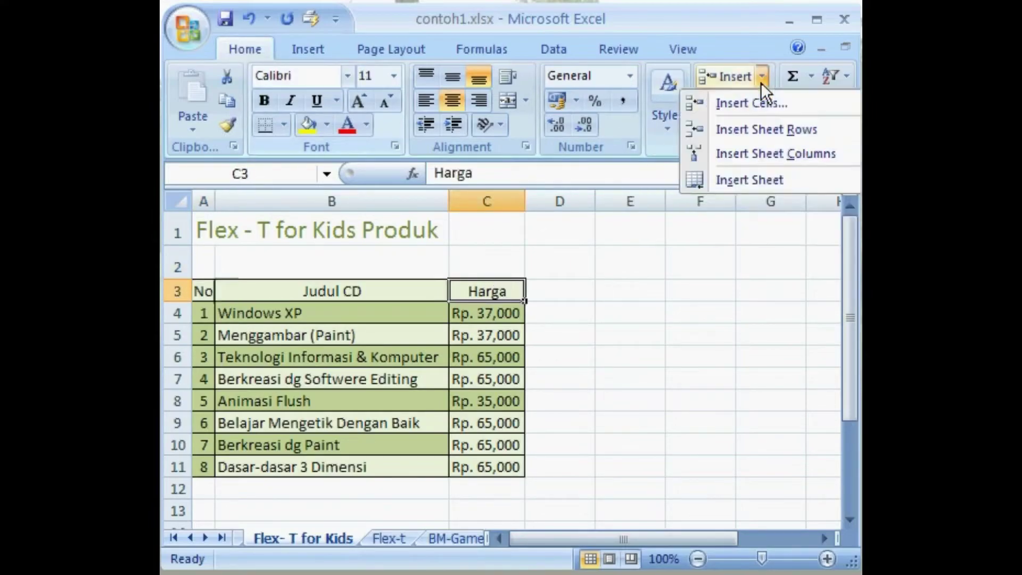
left_click(762, 154)
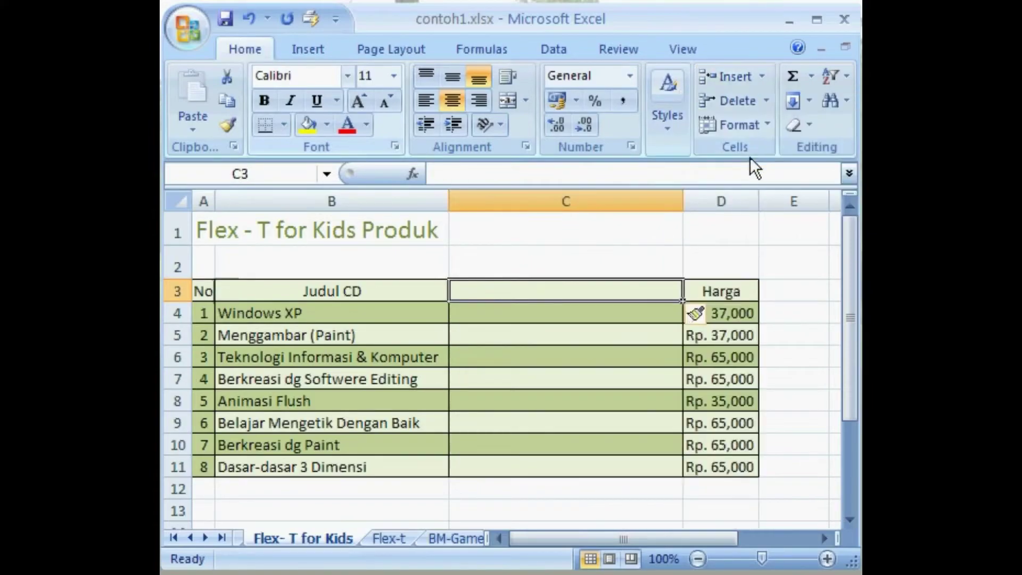
Narrow the new empty column C and enter the header Stok in cell C3.
left_click_drag(683, 202, 537, 203)
double_click(493, 294)
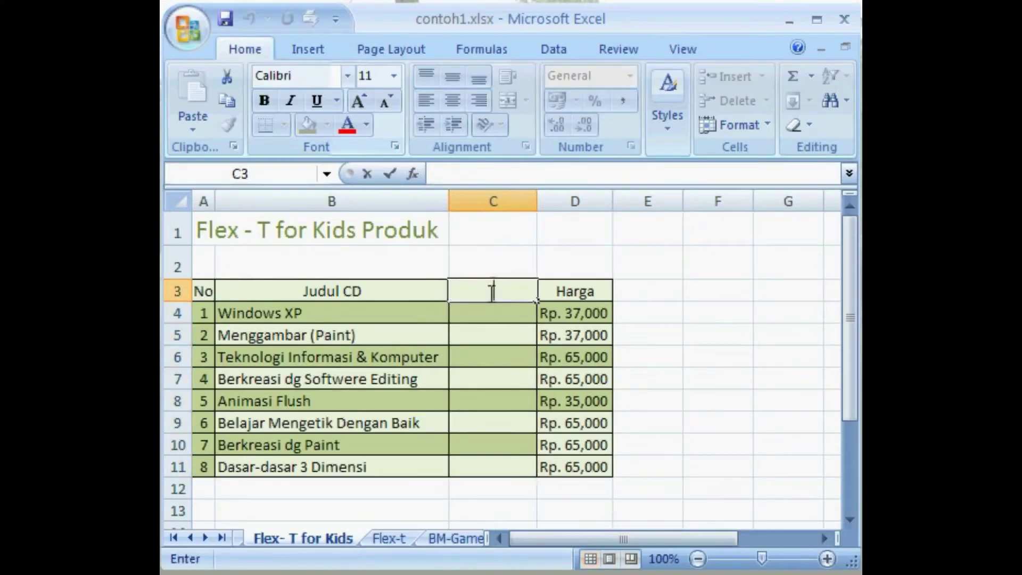
type("Stok")
key("Return")
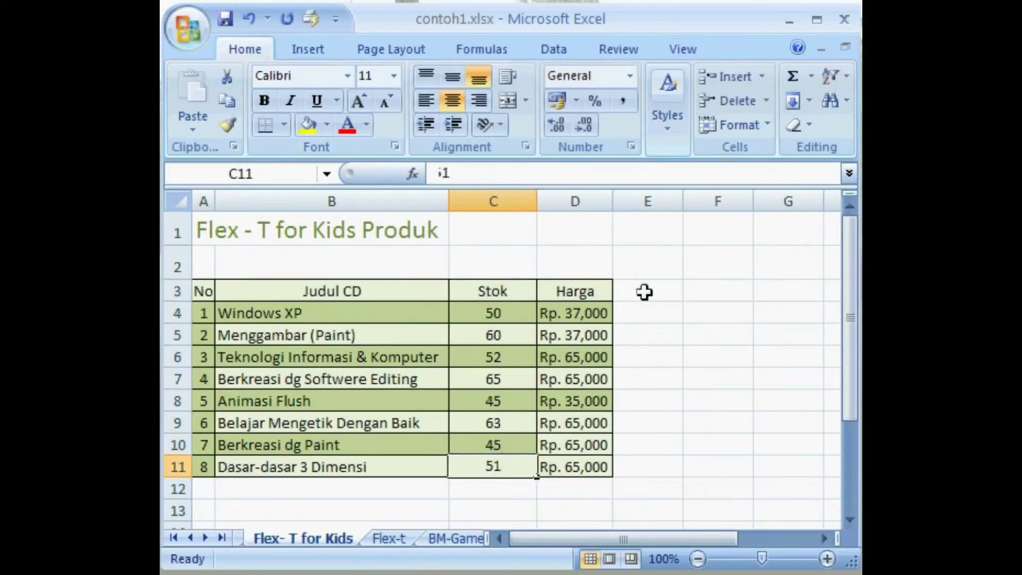
left_click(645, 293)
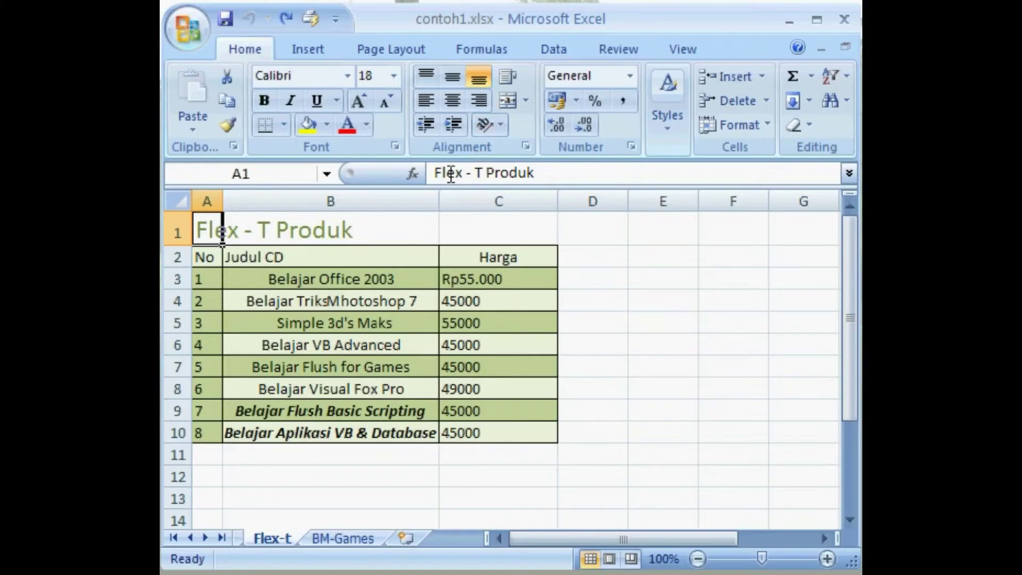
Try left, center and right alignment on the Belajar Office 2003 title in cell B3, finishing with center.
left_click(372, 276)
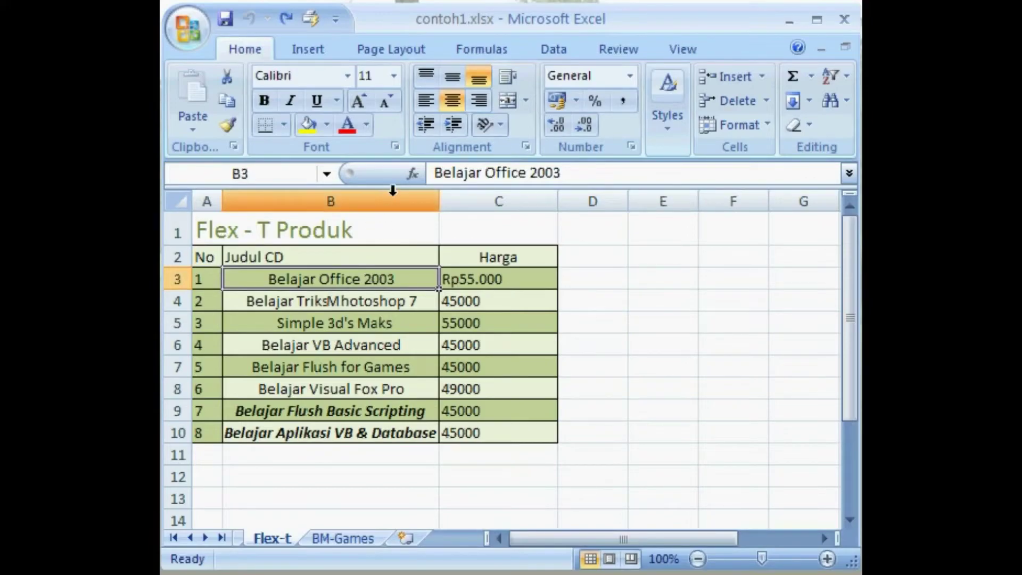
left_click(416, 103)
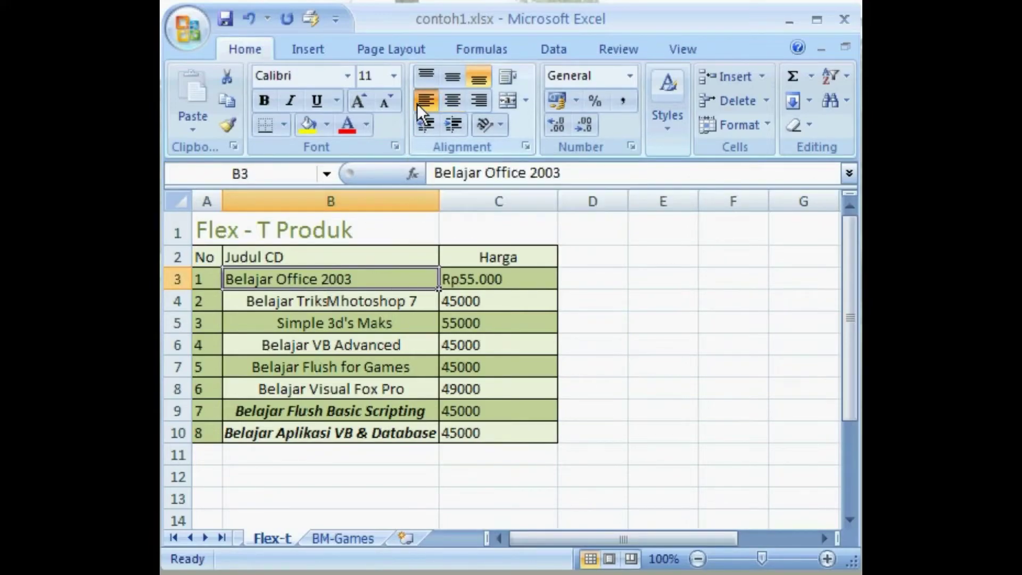
left_click(459, 104)
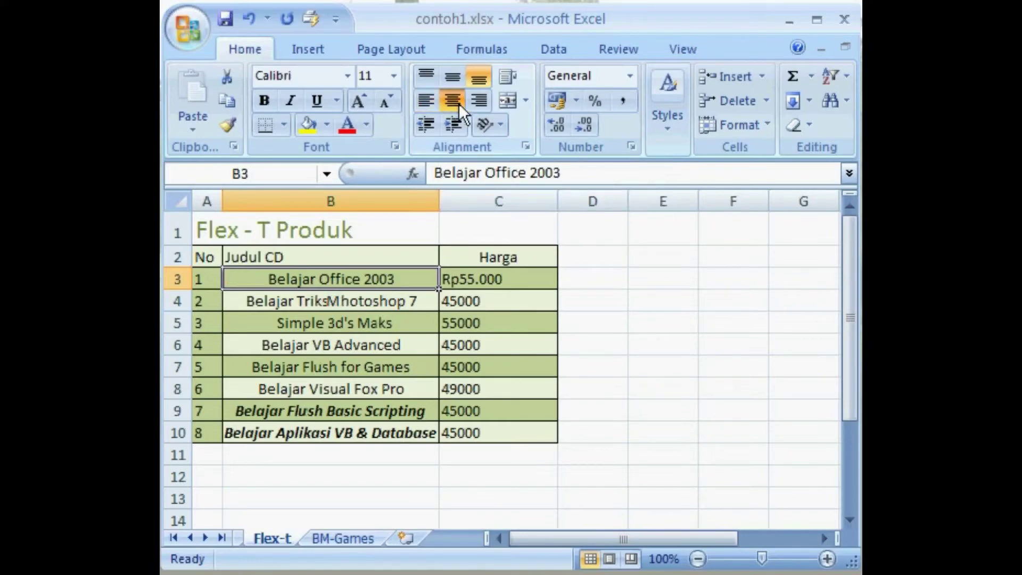
left_click(487, 103)
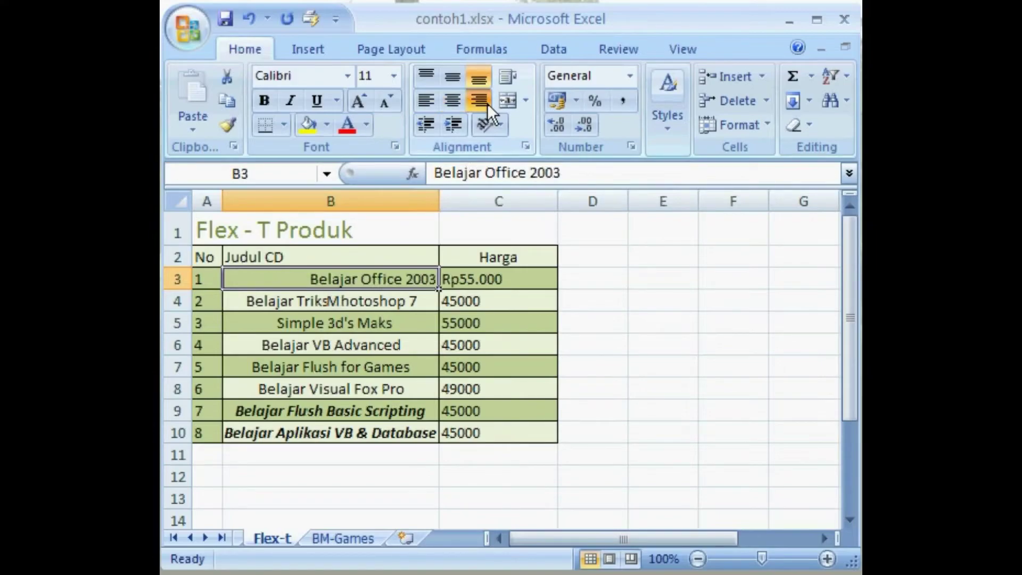
left_click(459, 103)
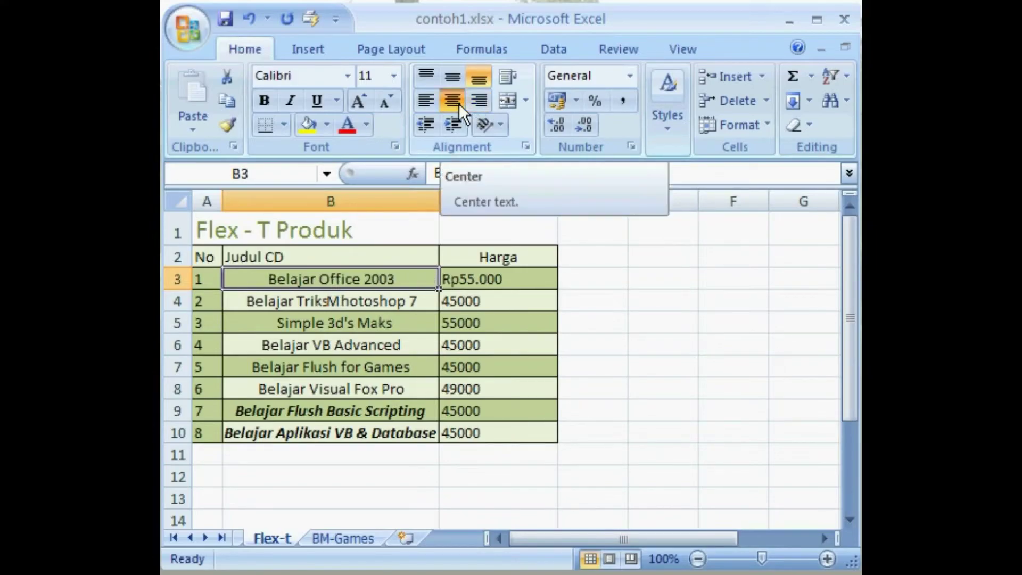
Center the No header with its numbers in A3:A10, and the Judul CD and Harga headers in B2:C2.
left_click(206, 256)
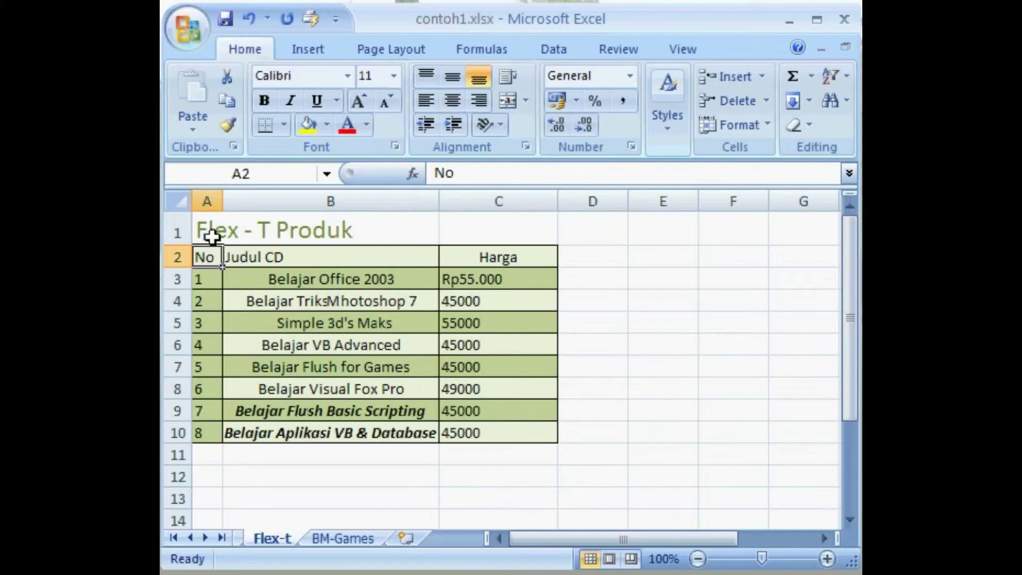
left_click(459, 98)
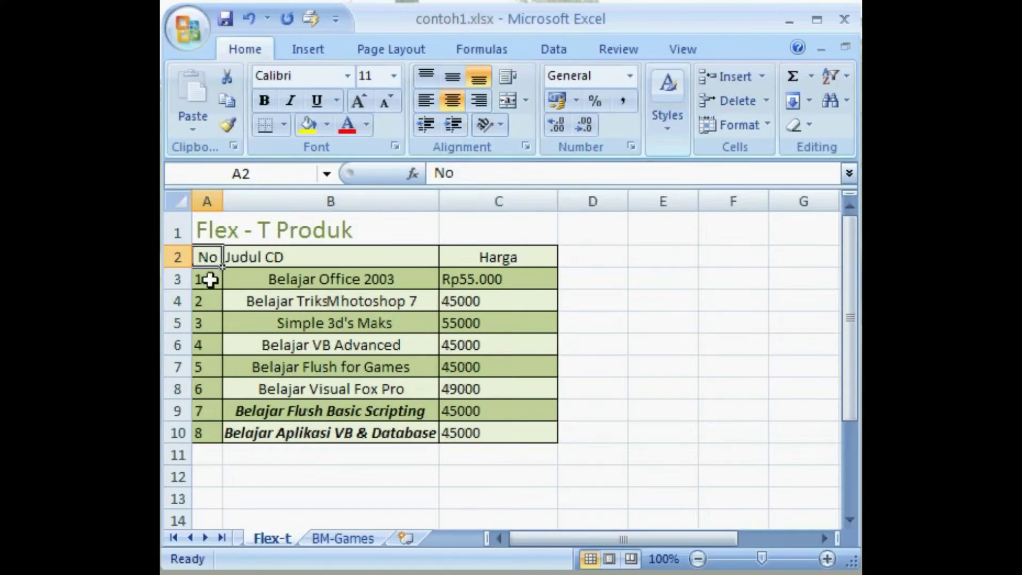
left_click_drag(210, 280, 211, 426)
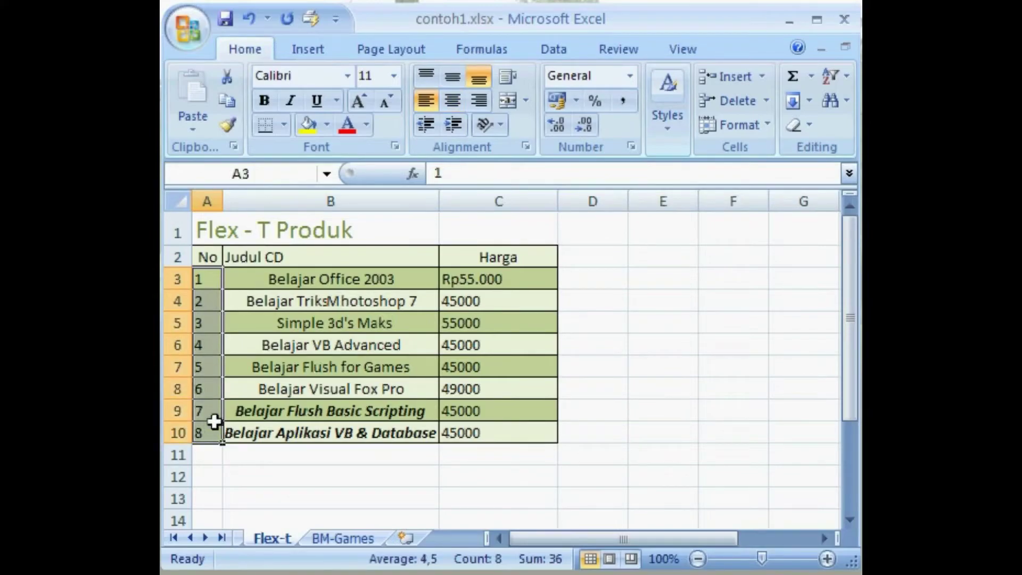
left_click(453, 96)
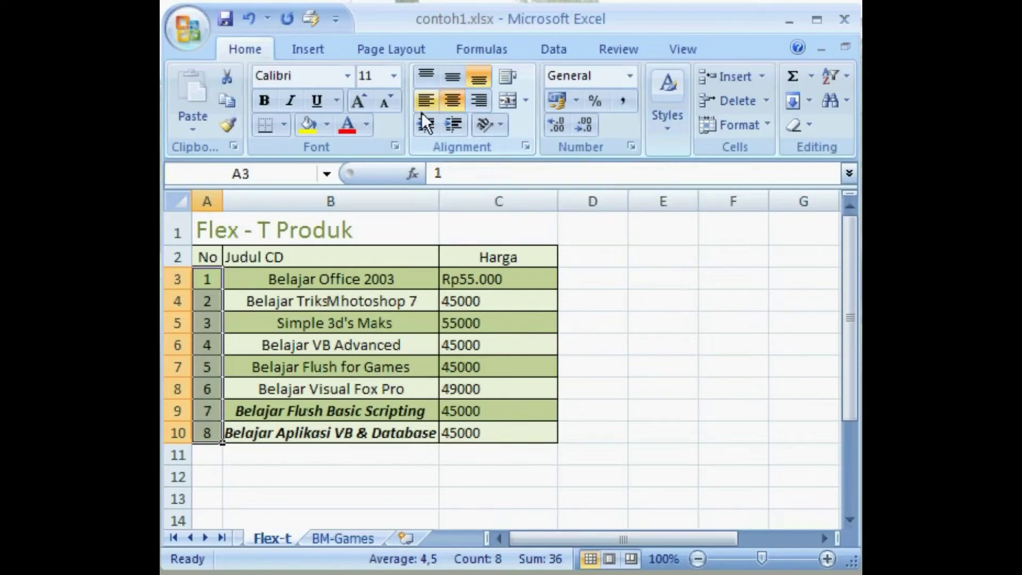
left_click_drag(251, 257, 464, 255)
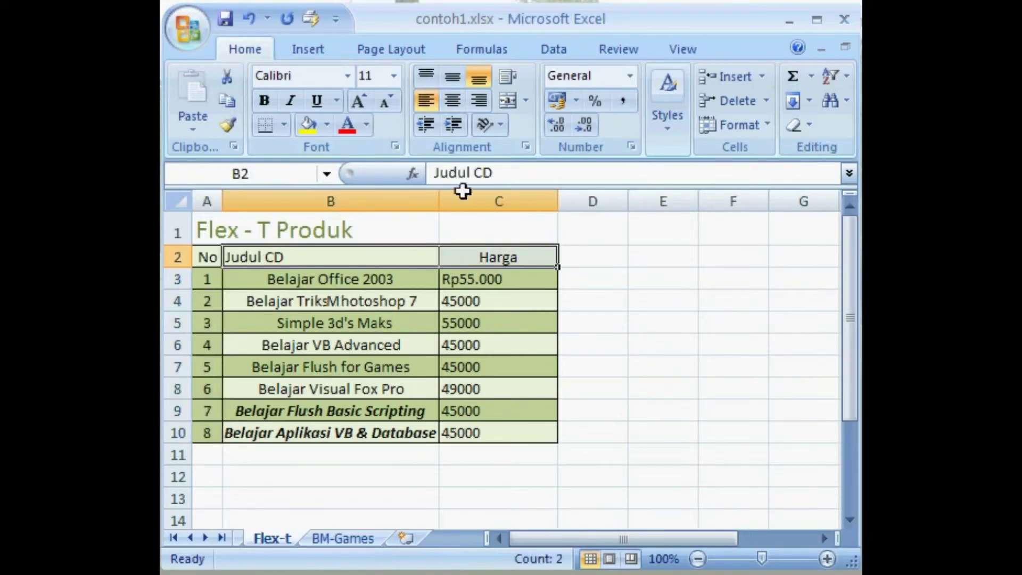
left_click(458, 97)
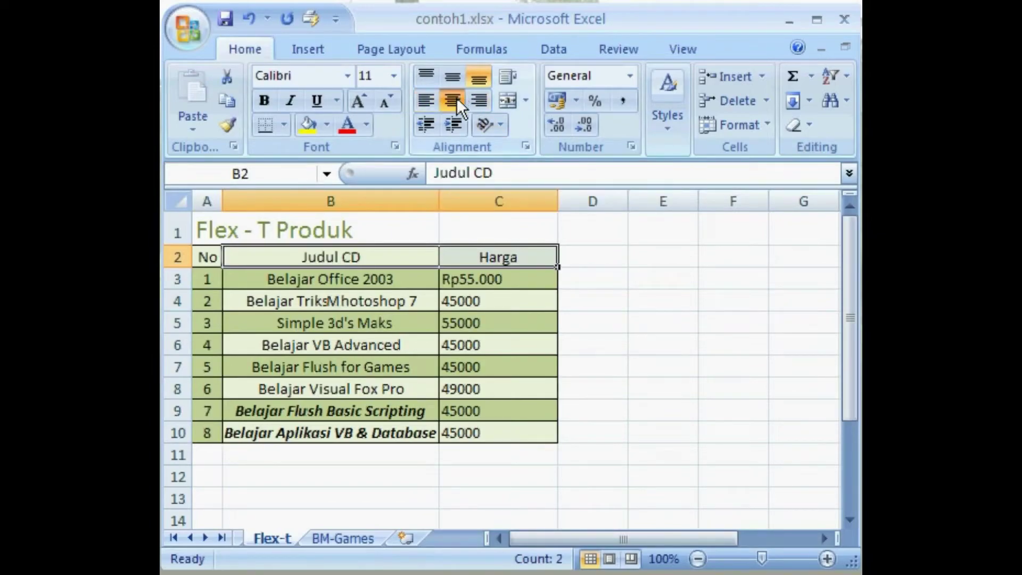
Left-align all CD titles in cells B3 to B10.
left_click(371, 282)
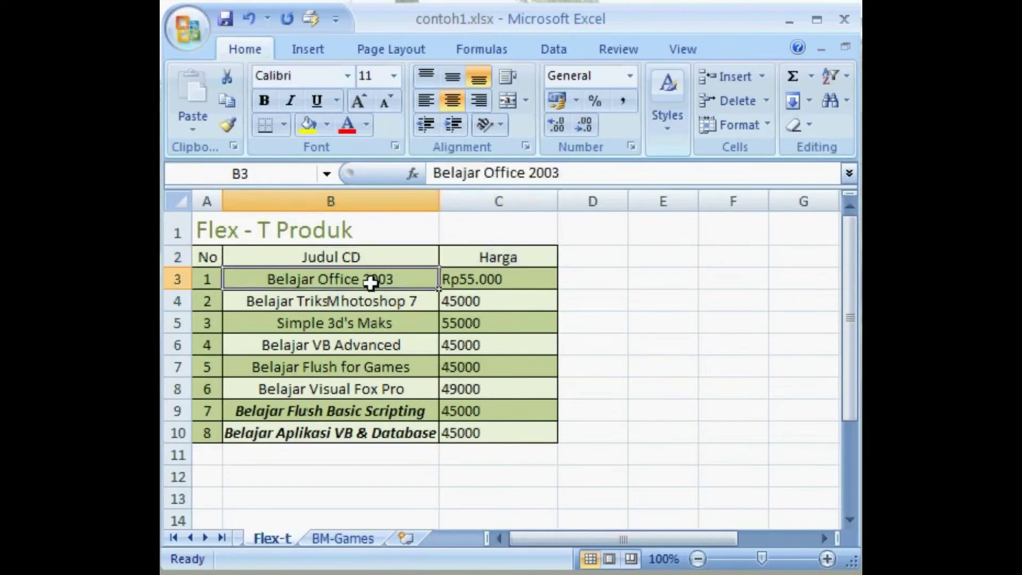
left_click_drag(371, 282, 420, 432)
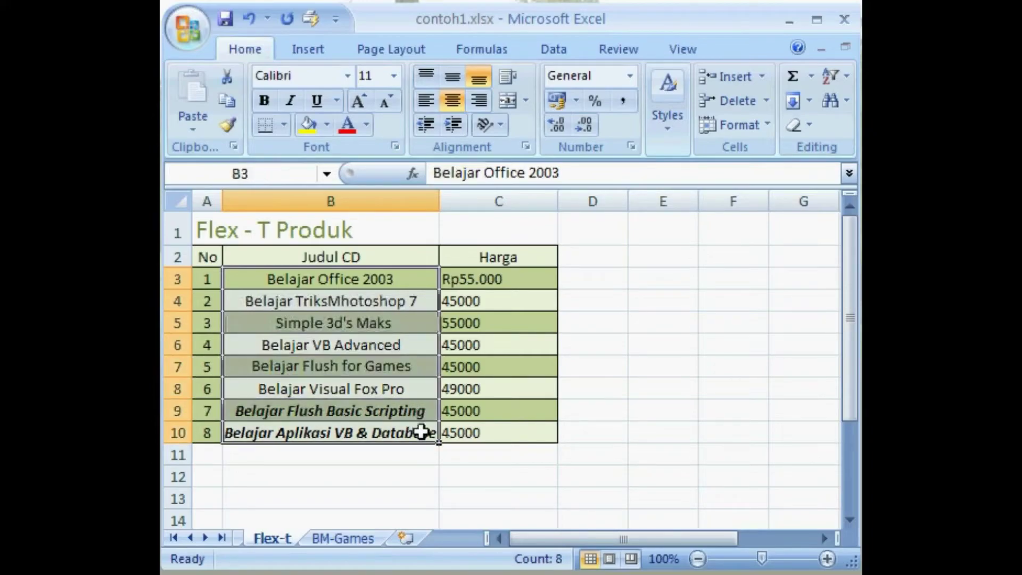
left_click(426, 101)
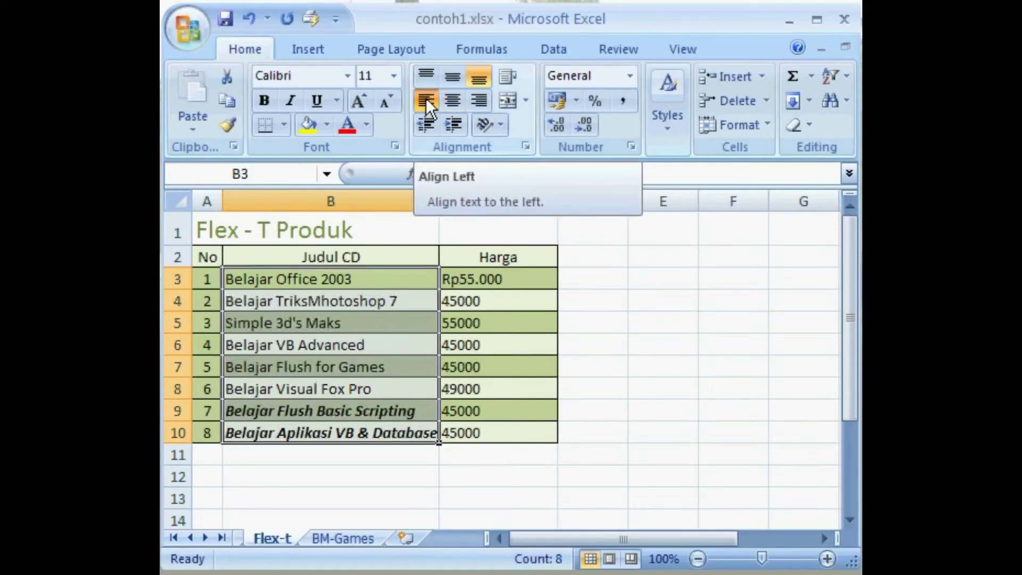
Right-align the prices in cells C3 to C10 and narrow the Harga column.
left_click(464, 279)
left_click_drag(465, 278, 463, 429)
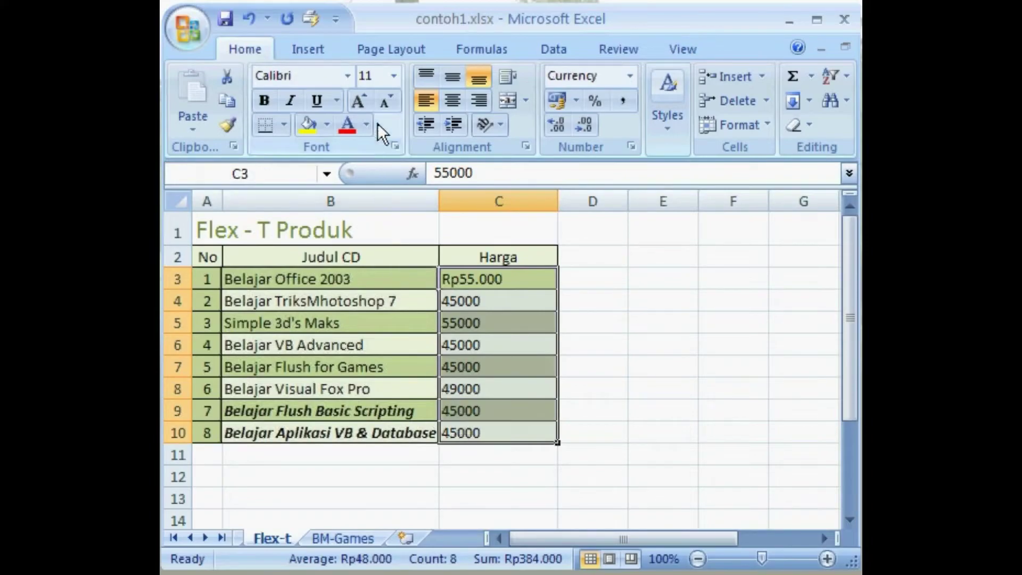
left_click(479, 100)
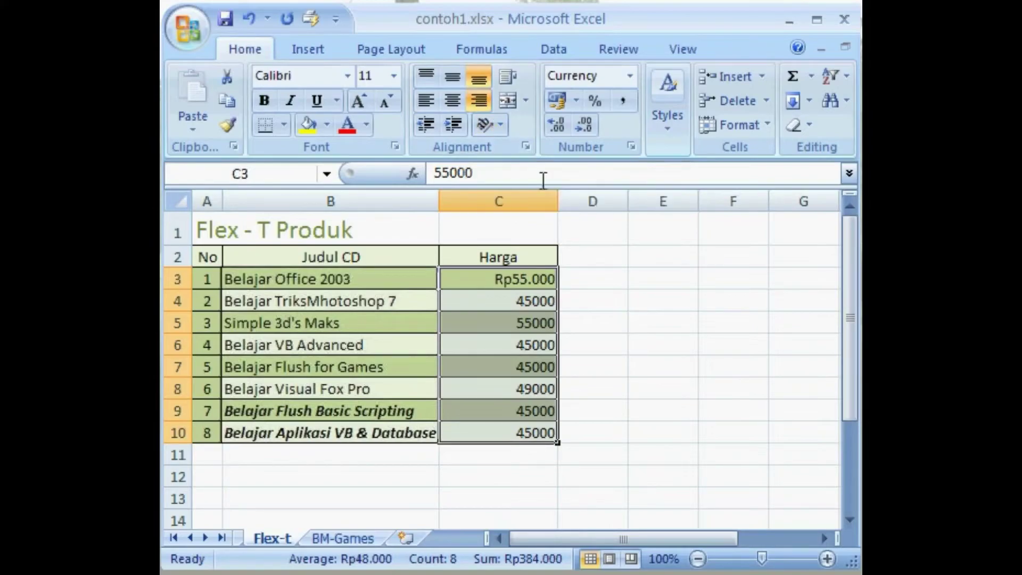
left_click_drag(557, 201, 525, 201)
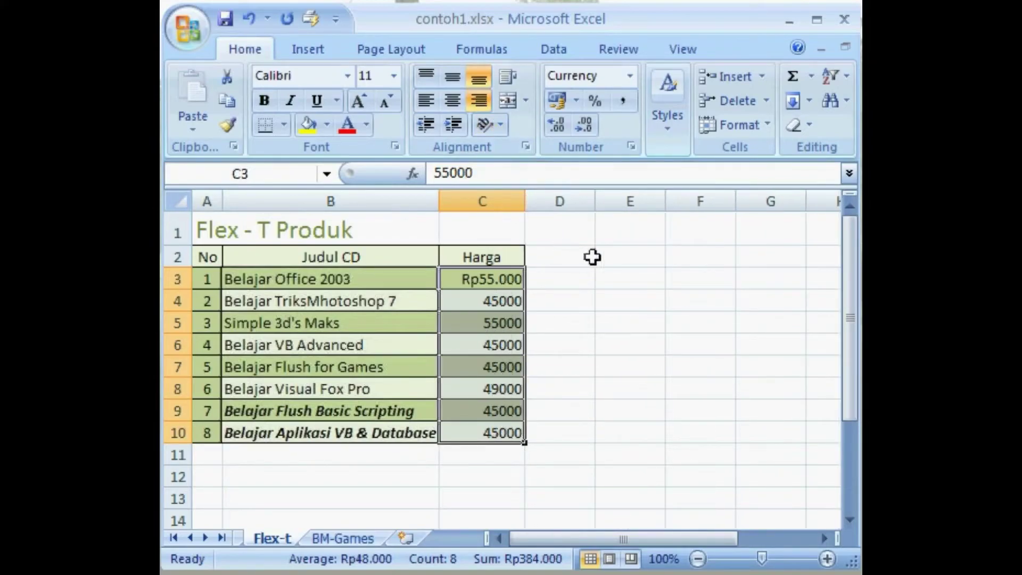
Check the number format of each price in cells C3 through C10.
left_click(612, 256)
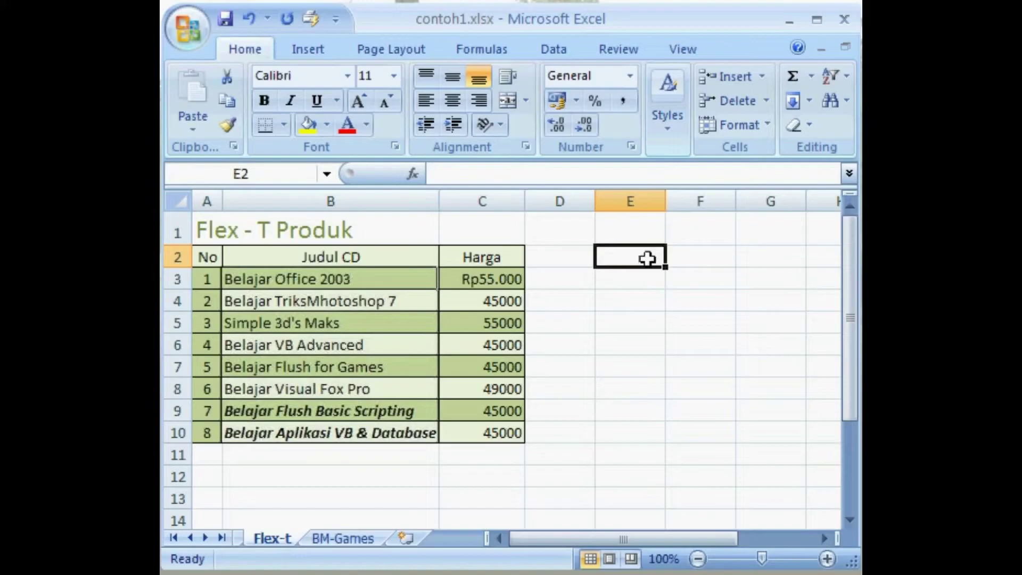
left_click(510, 282)
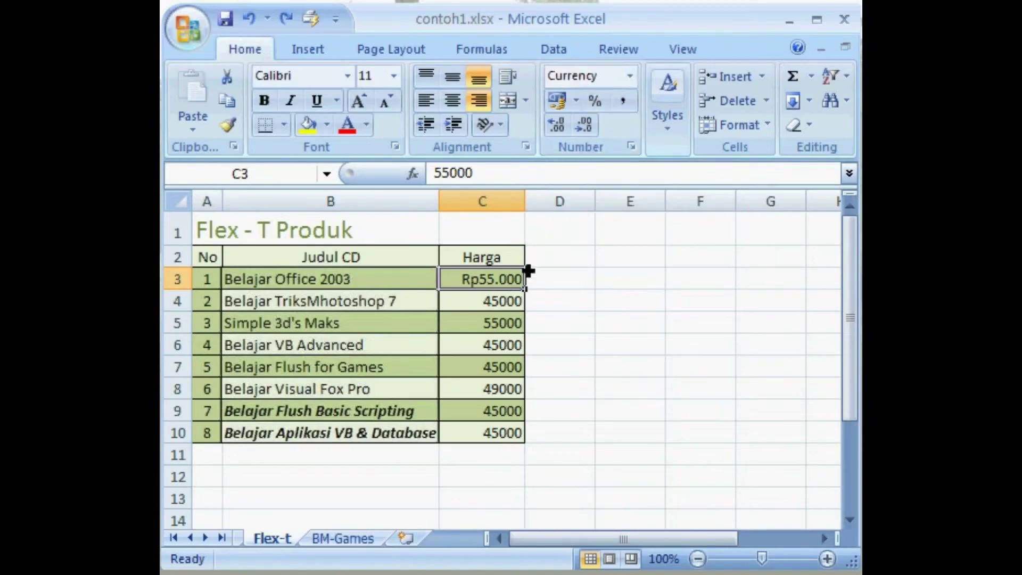
left_click(510, 298)
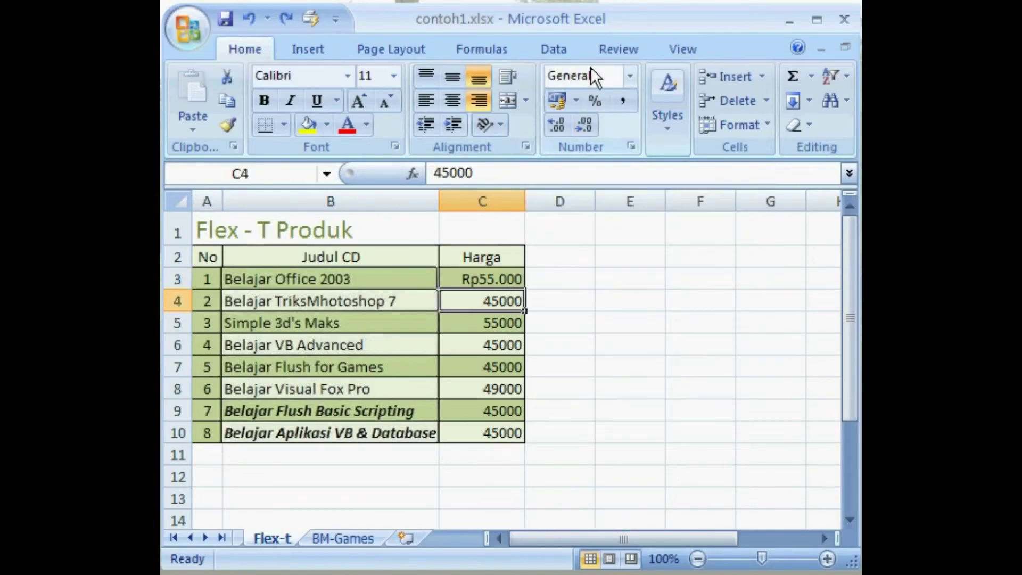
left_click(514, 319)
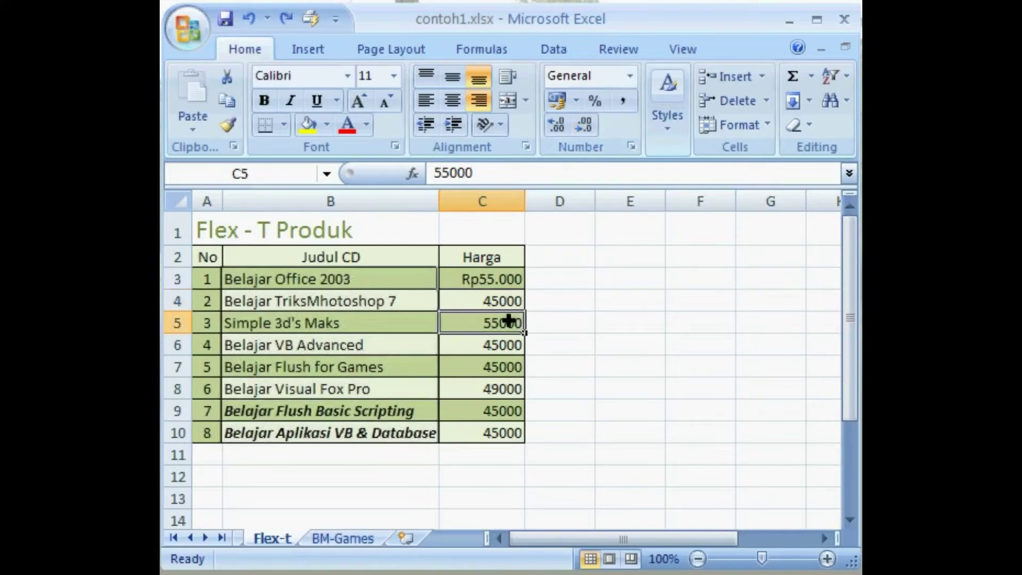
left_click(505, 347)
left_click(505, 373)
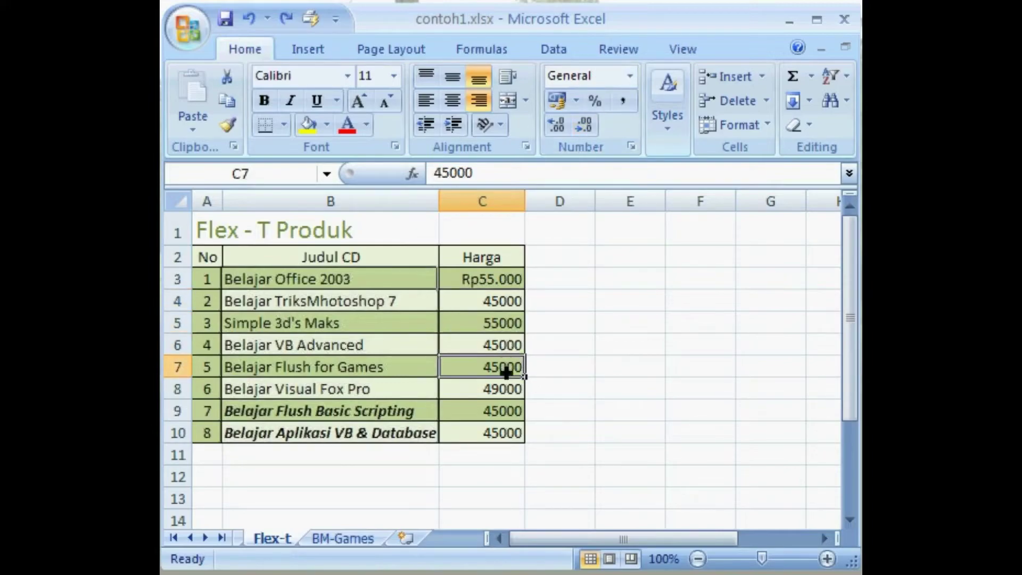
left_click(504, 390)
left_click(504, 410)
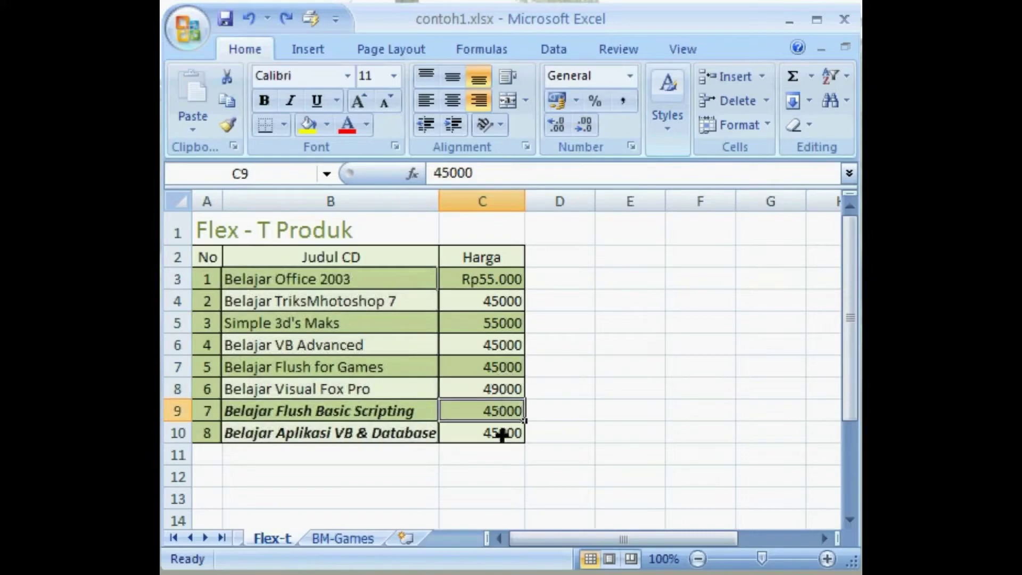
left_click(502, 434)
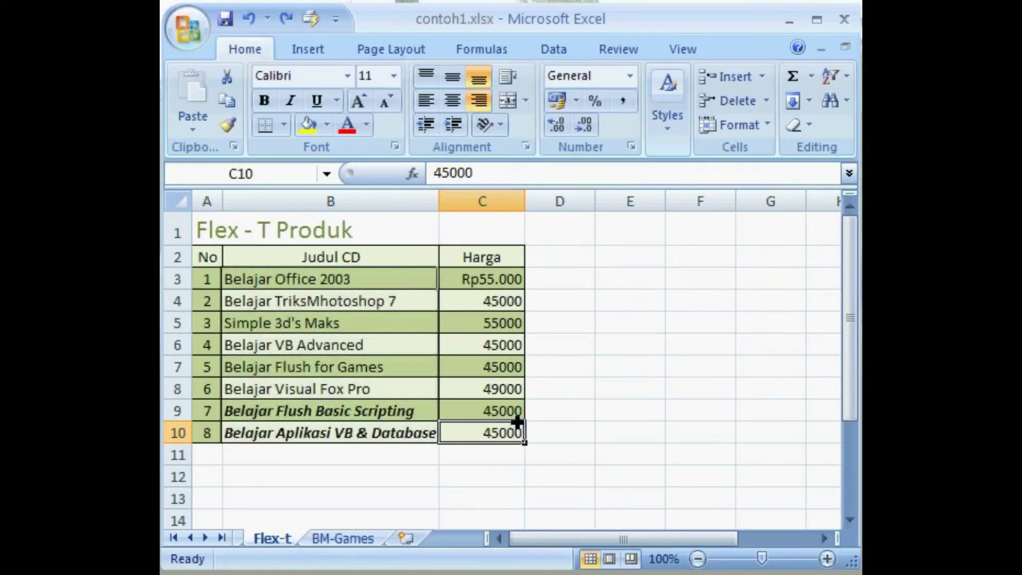
Copy the currency formatting of cell C3 onto the prices in C4 to C10 with Format Painter.
left_click(452, 282)
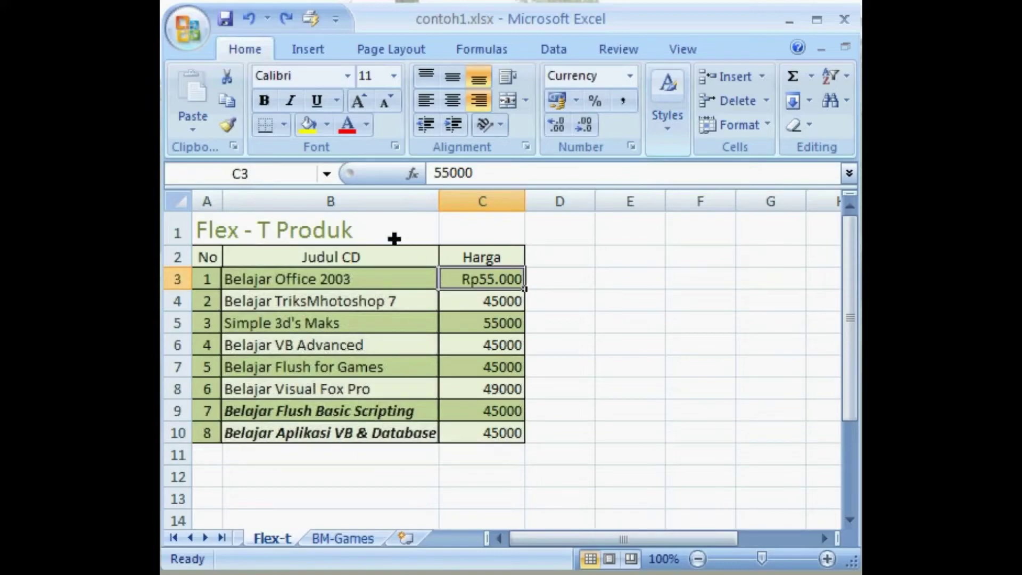
left_click(234, 127)
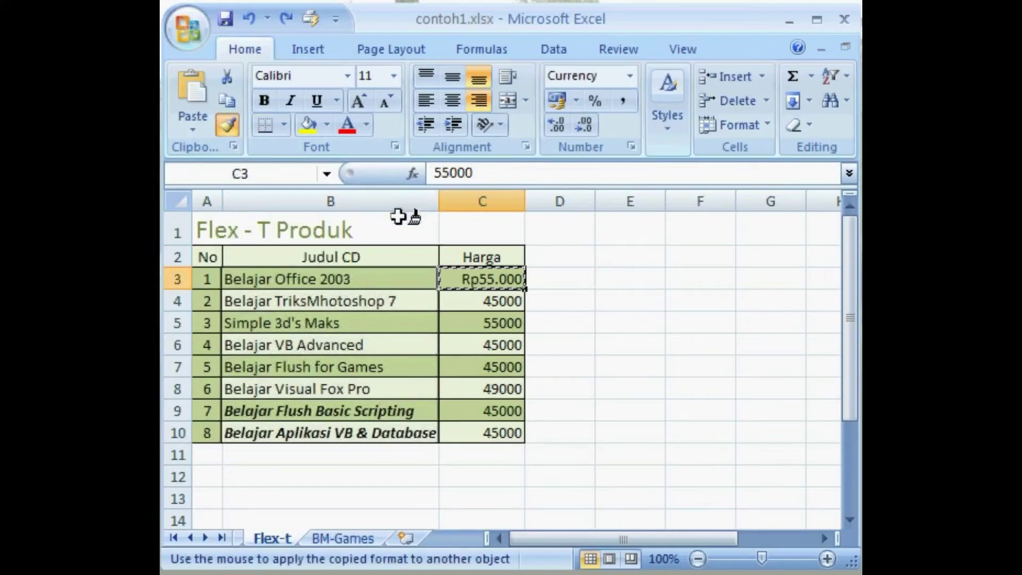
left_click(449, 299)
left_click_drag(449, 299, 448, 425)
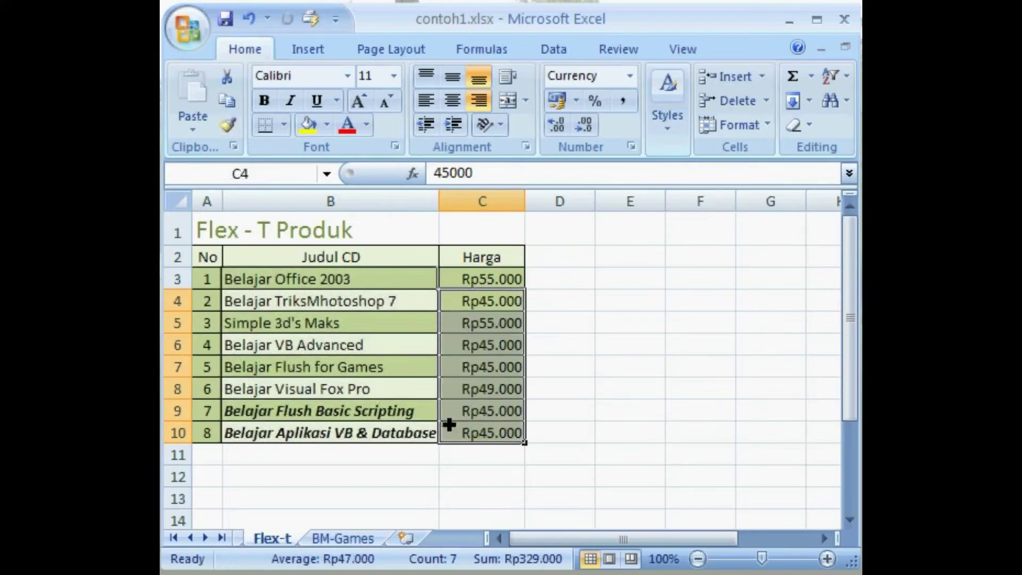
Go through the repainted prices in C4 to C10 one by one to verify their number format.
left_click(498, 300)
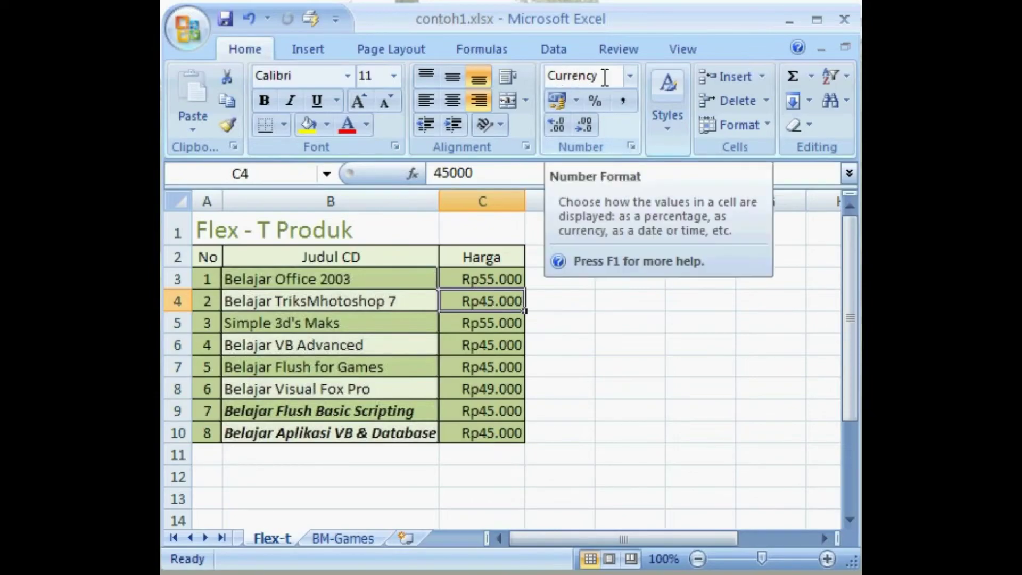
left_click(513, 322)
left_click(510, 345)
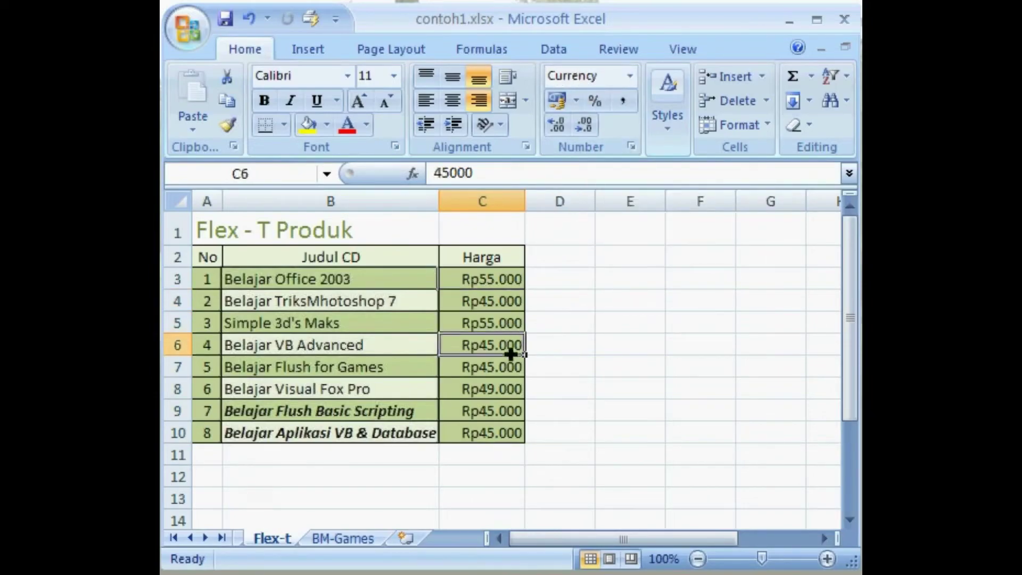
left_click(509, 367)
left_click(508, 388)
left_click(510, 411)
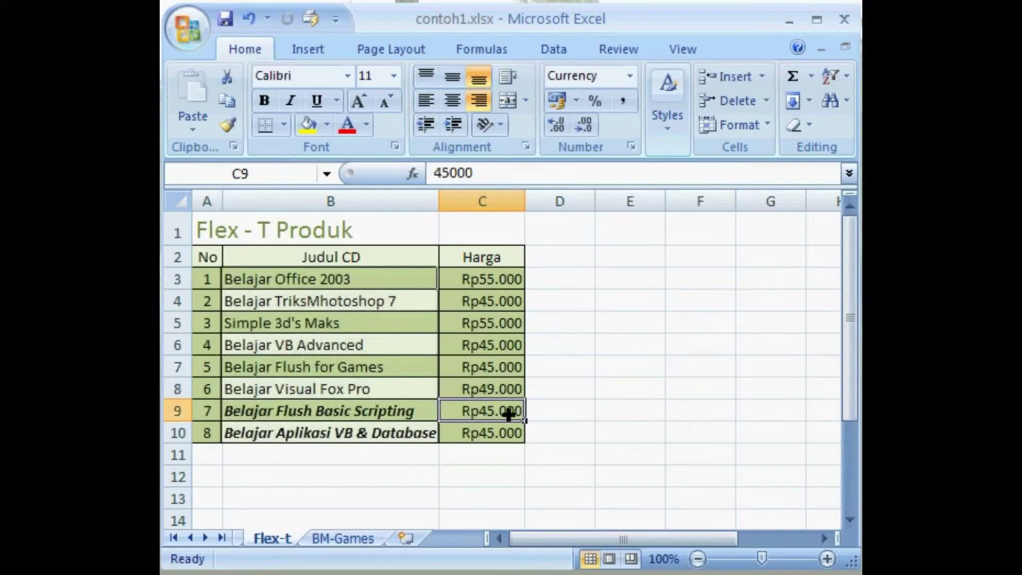
left_click(510, 435)
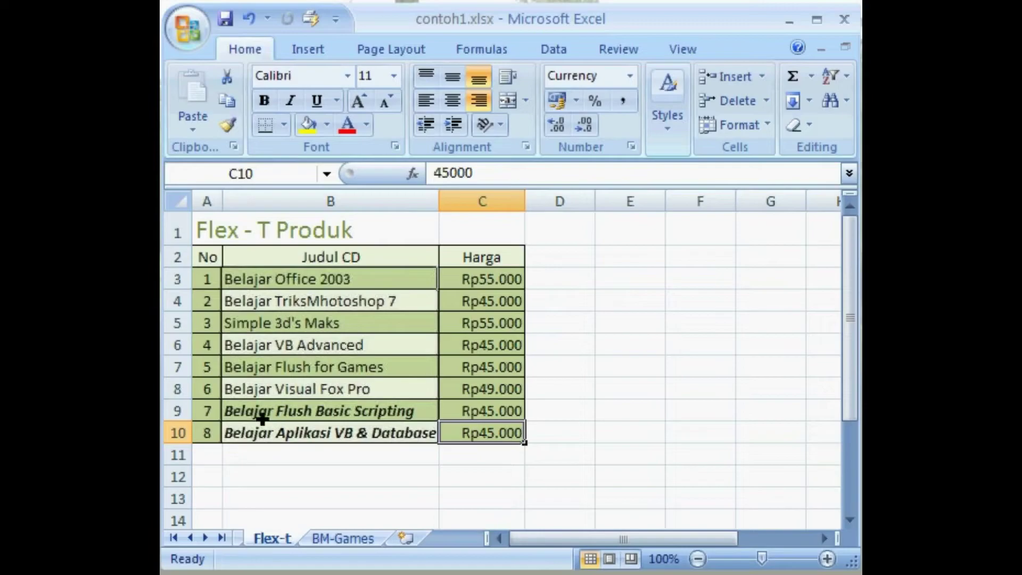
Copy the bold italic formatting of the CD titles in B9:B10 onto the titles in B3:B8 with Format Painter.
left_click(236, 410)
left_click_drag(236, 410, 235, 424)
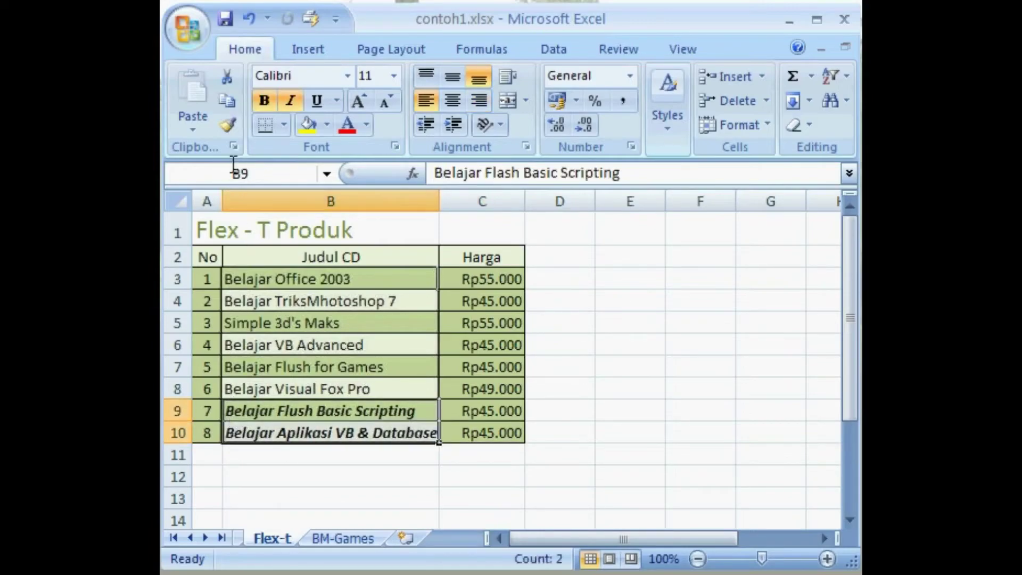
left_click(230, 125)
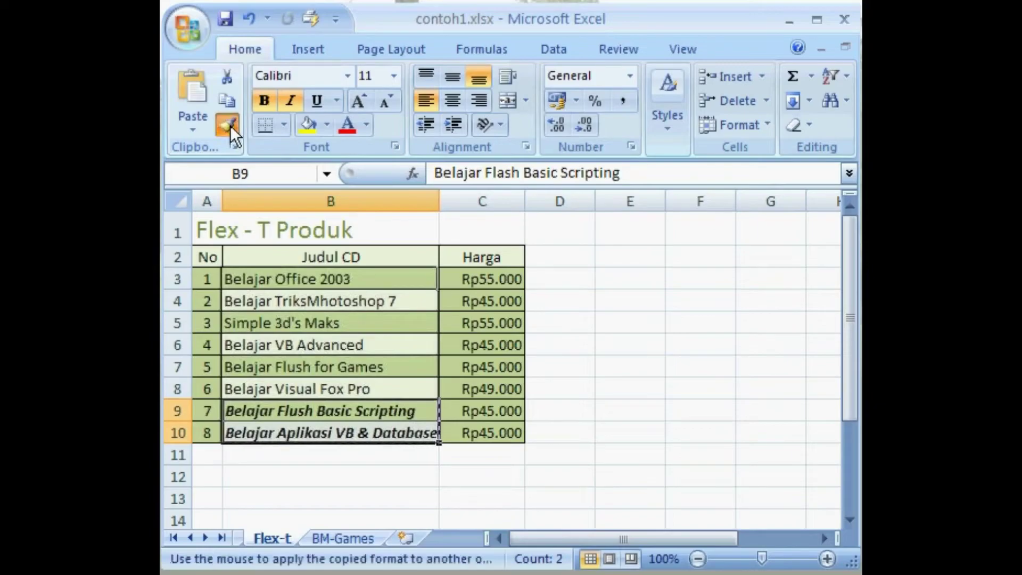
left_click(233, 278)
left_click_drag(232, 279, 233, 386)
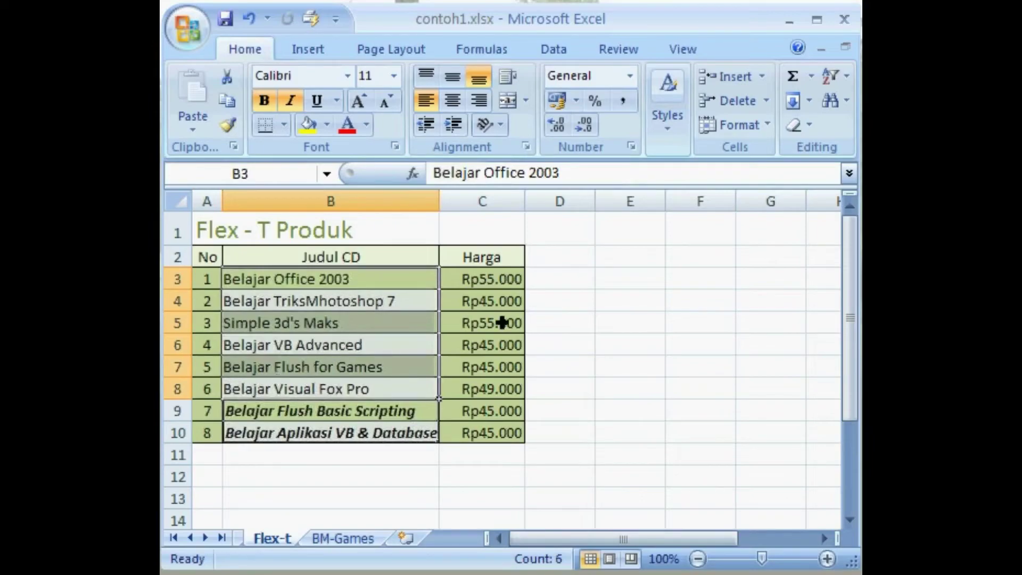
left_click(627, 285)
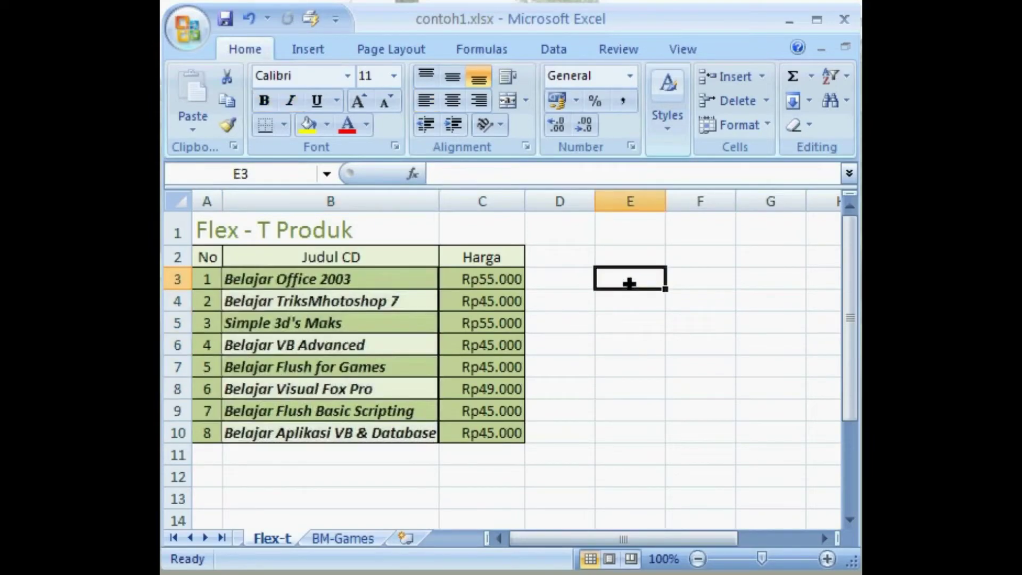
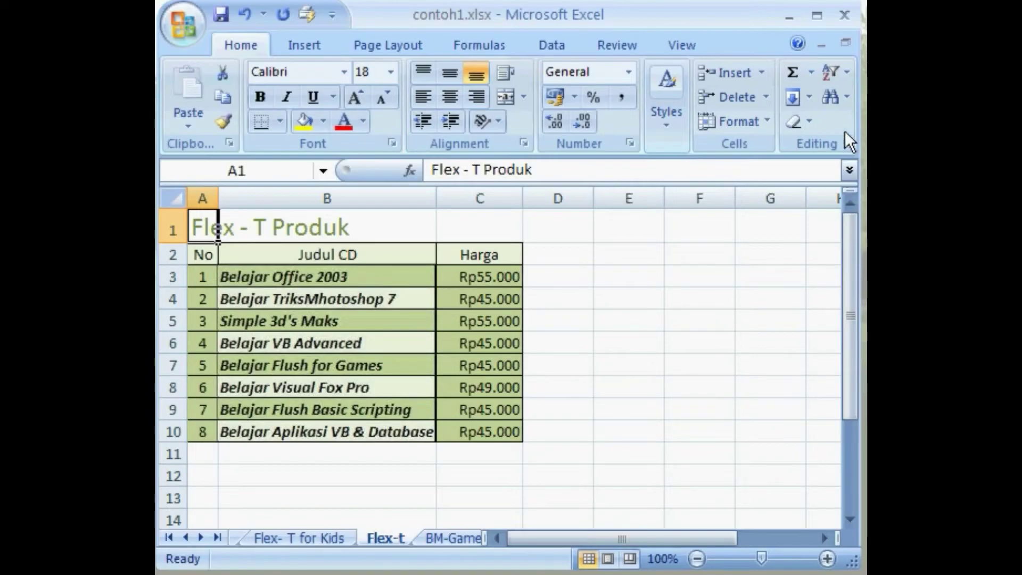
Search the Flex-t sheet for VB, keeping the dialog clear of the table, and advance to the next match.
left_click(845, 101)
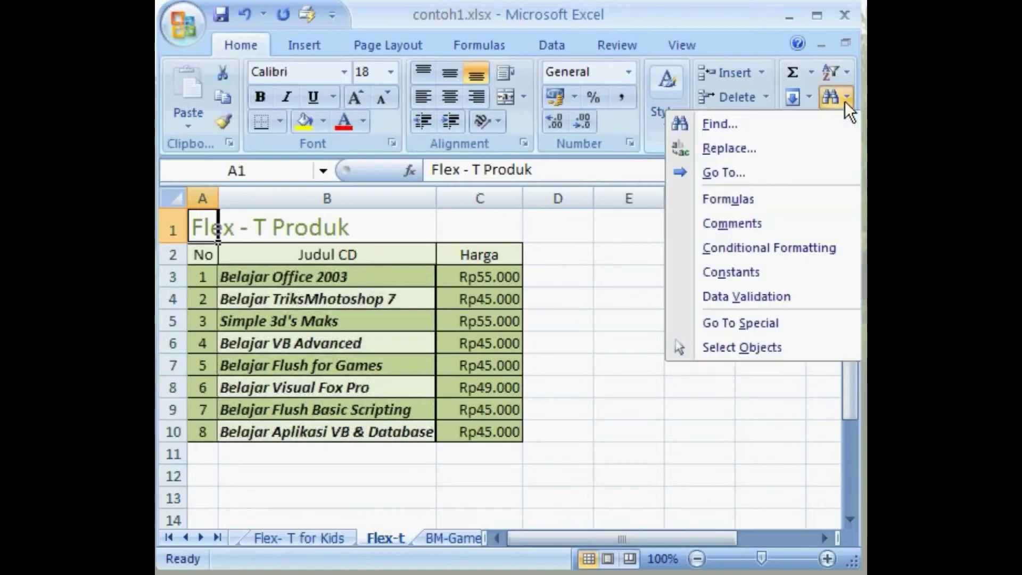
left_click(809, 126)
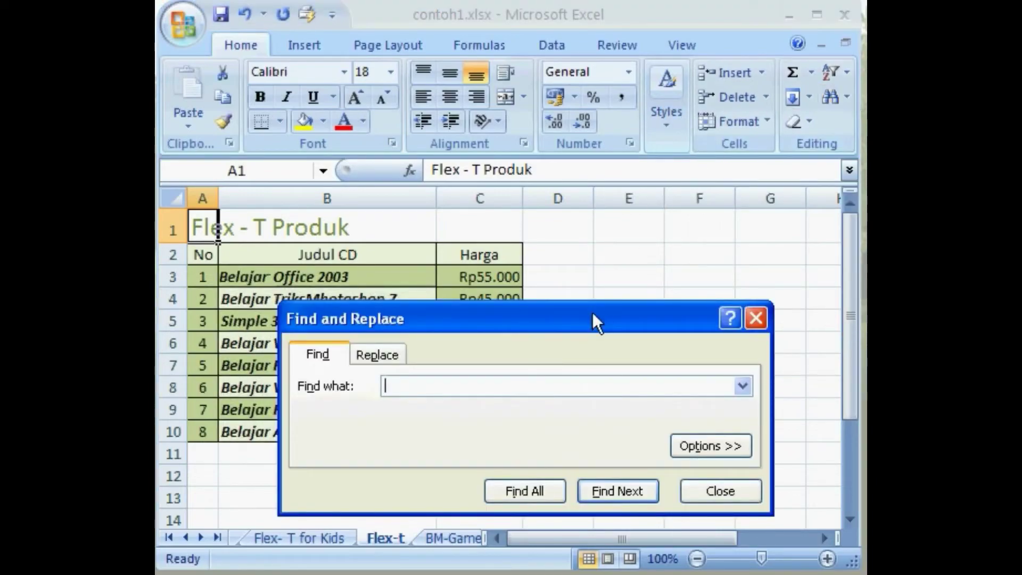
left_click_drag(592, 312, 585, 23)
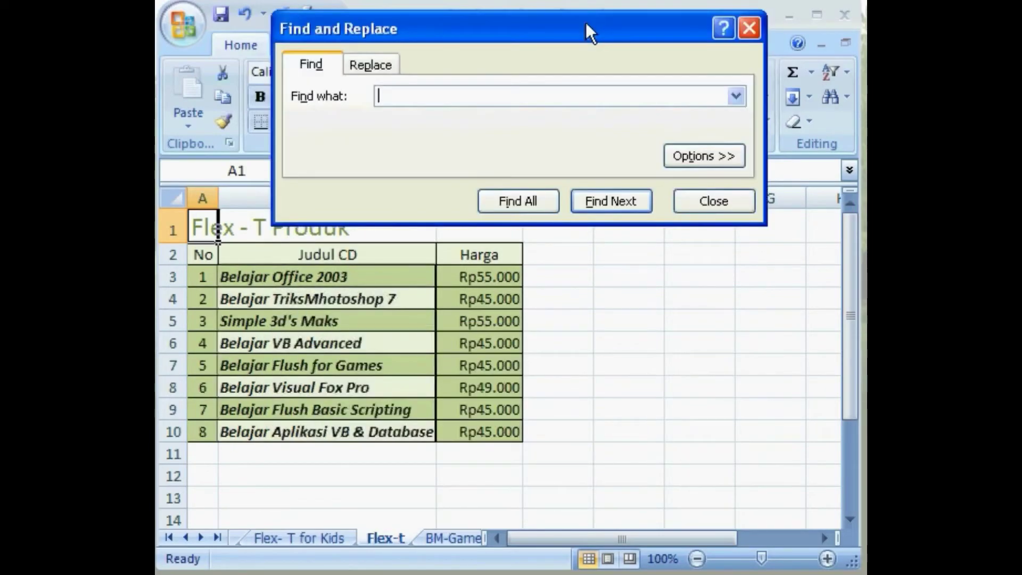
type("VB")
left_click(641, 207)
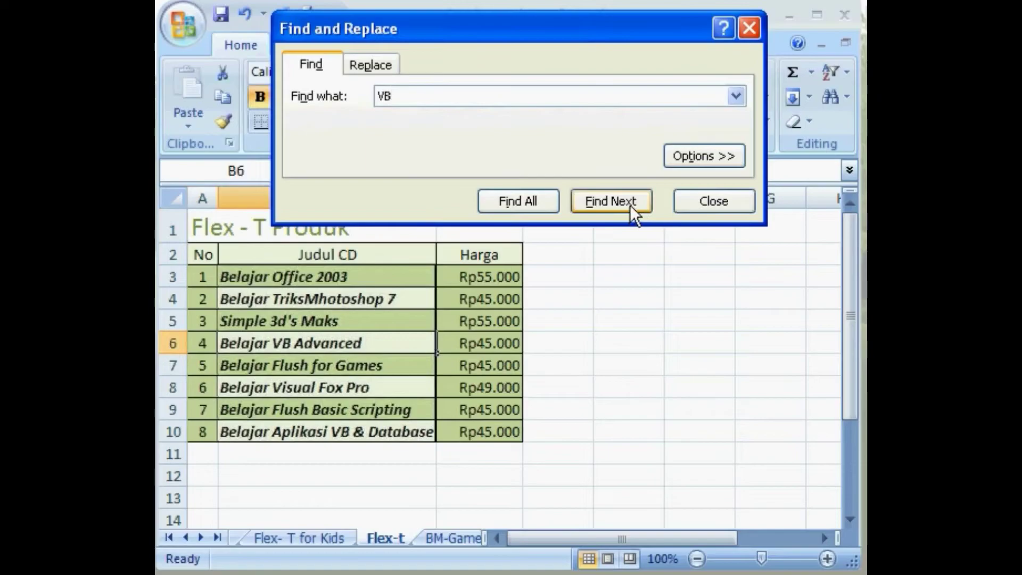
left_click(624, 205)
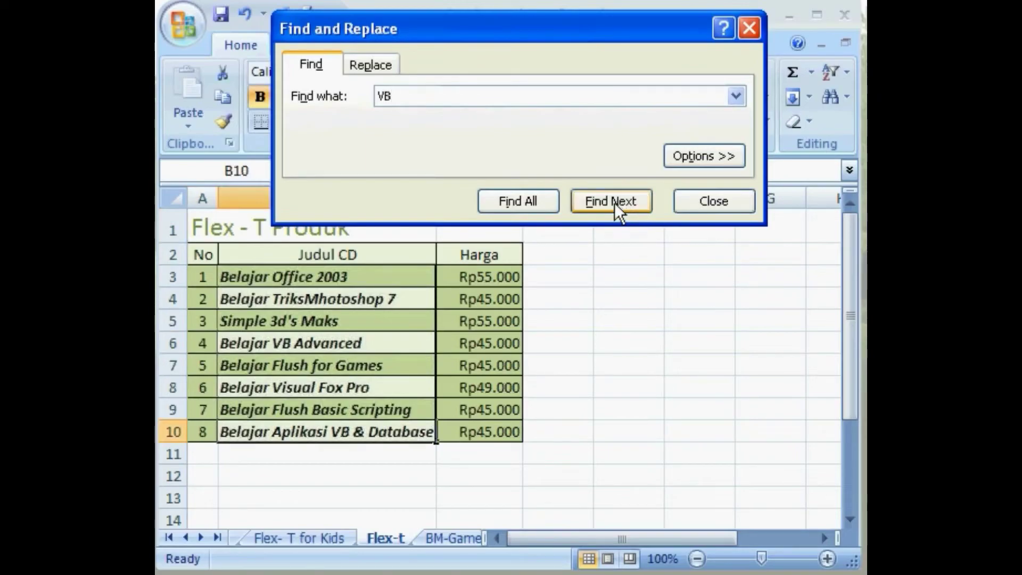
List all matches for VB and jump between the listed cells B6 and B10.
left_click(544, 198)
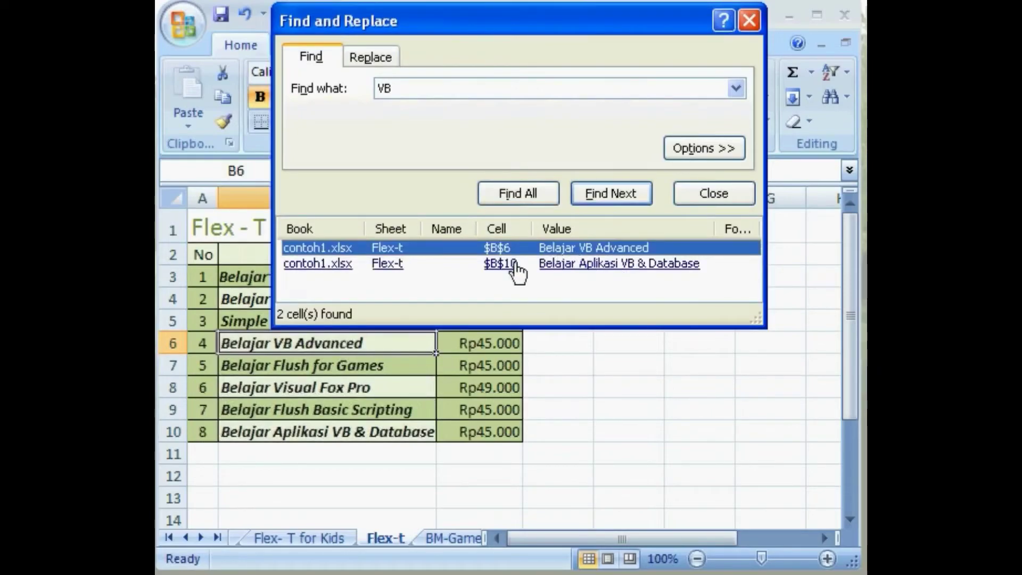
left_click(319, 248)
left_click(321, 263)
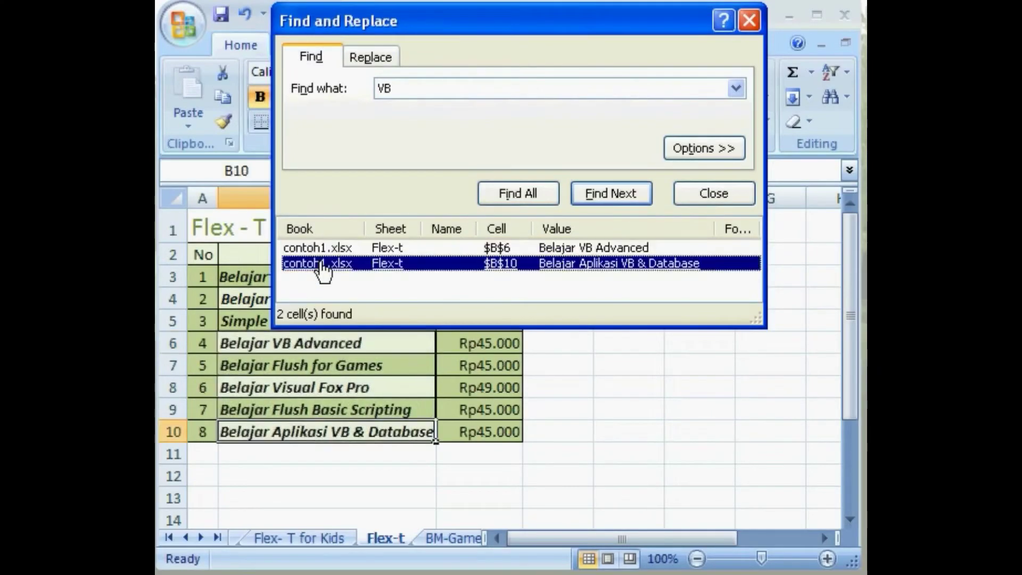
left_click(322, 248)
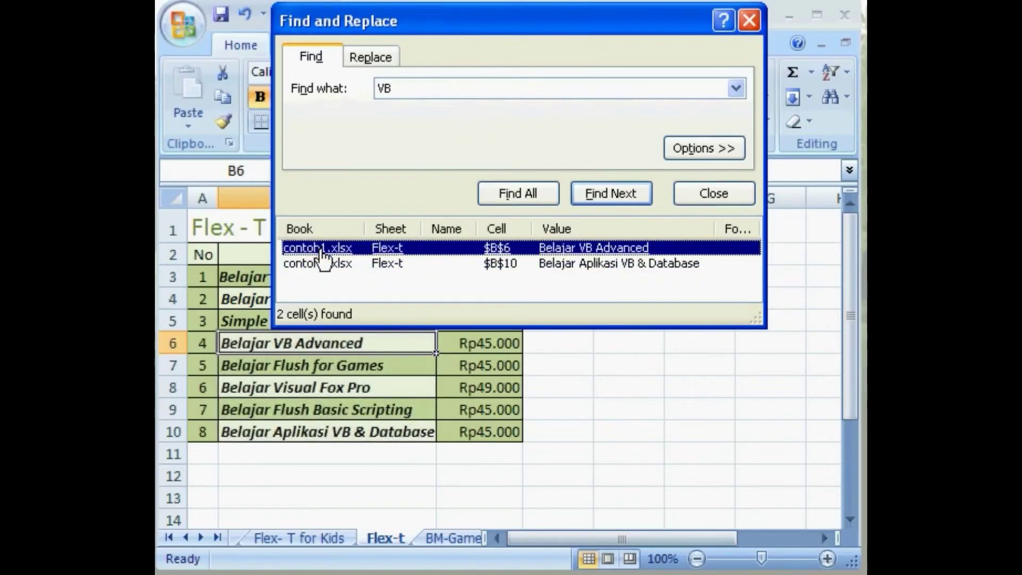
Replace VB with Visual Basic, first in cell B6 alone and for the rest all at once, and close Find and Replace.
left_click(397, 58)
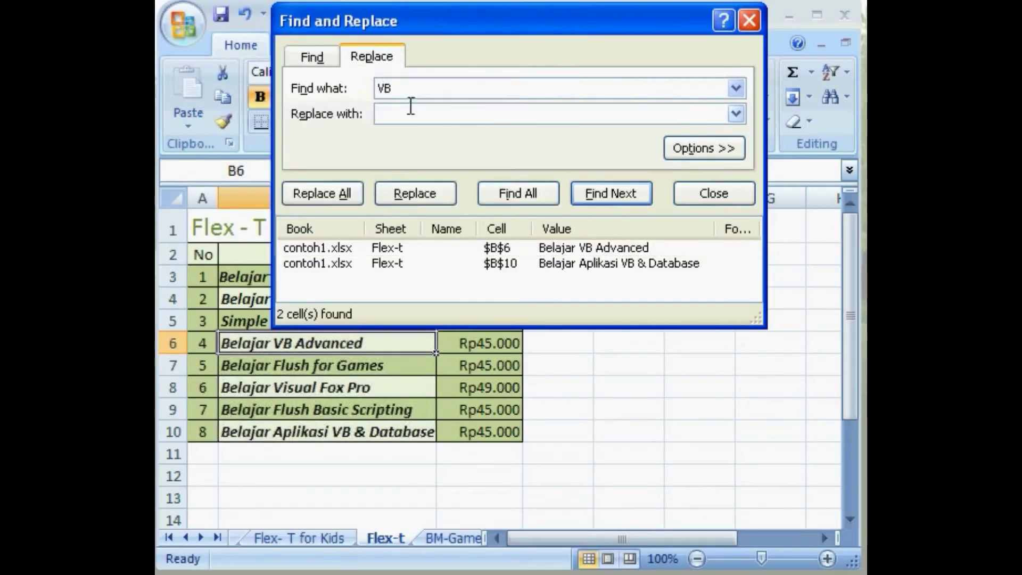
type("Visual Basic")
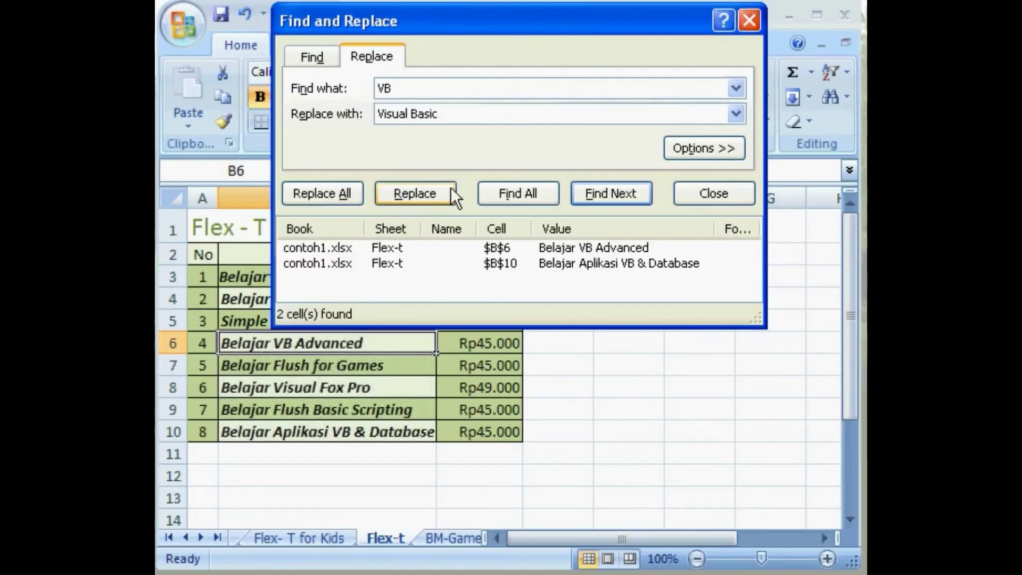
left_click(441, 199)
left_click(359, 200)
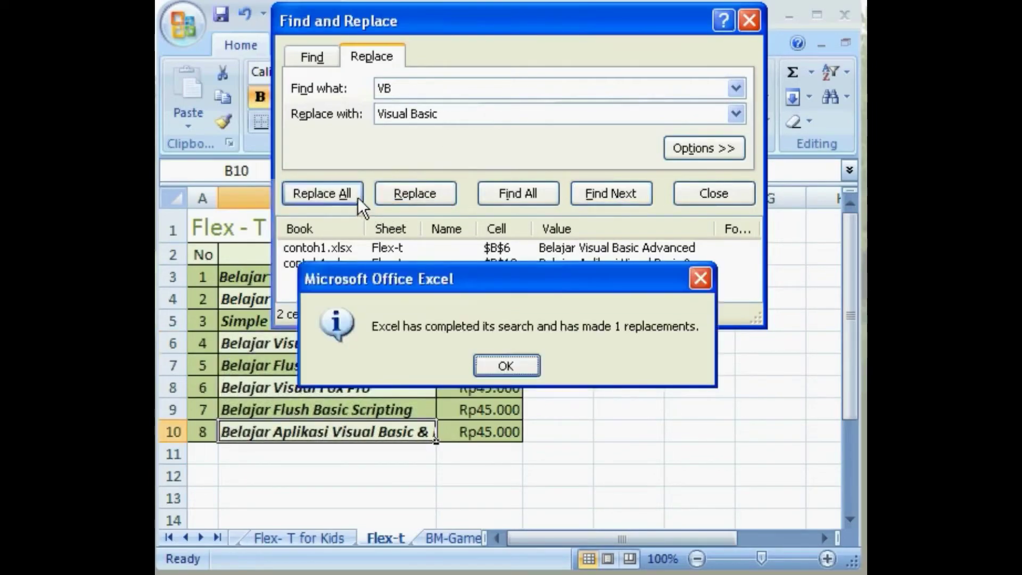
left_click(535, 372)
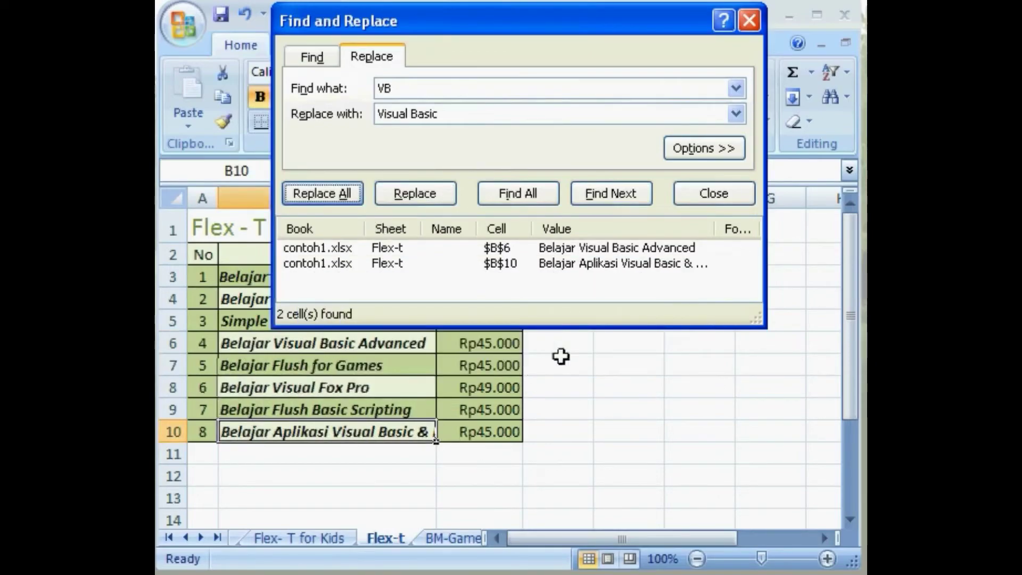
left_click(685, 203)
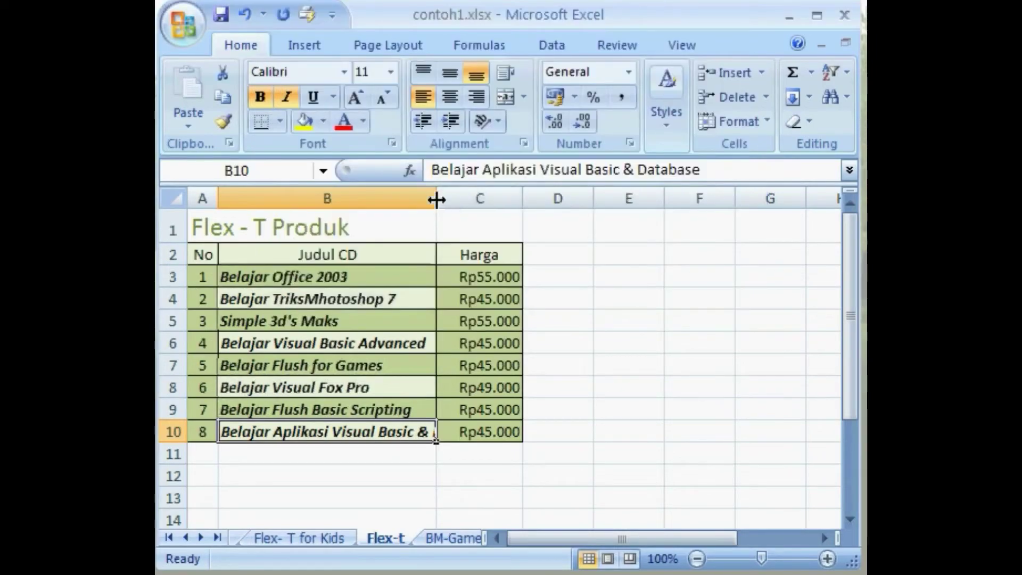
Widen the Judul CD column to fit the longest title and check the replaced titles in B6 and B10.
left_click_drag(436, 198, 558, 209)
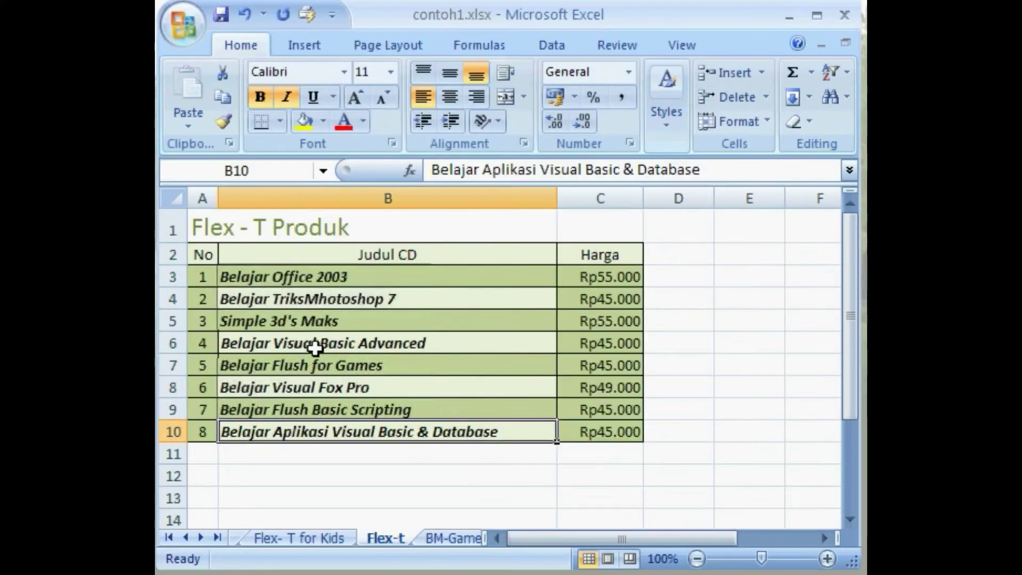
left_click(439, 347)
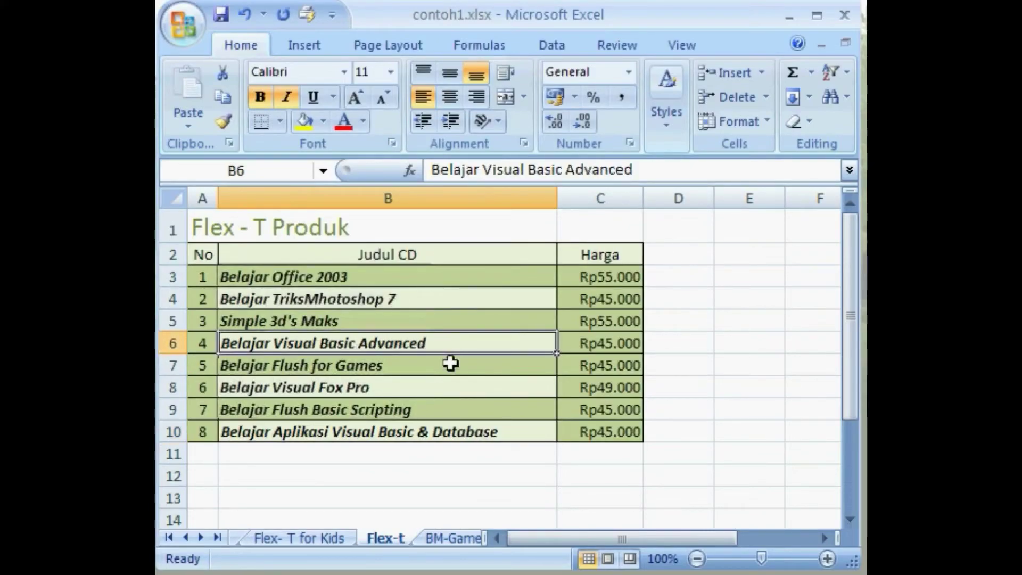
left_click(521, 433)
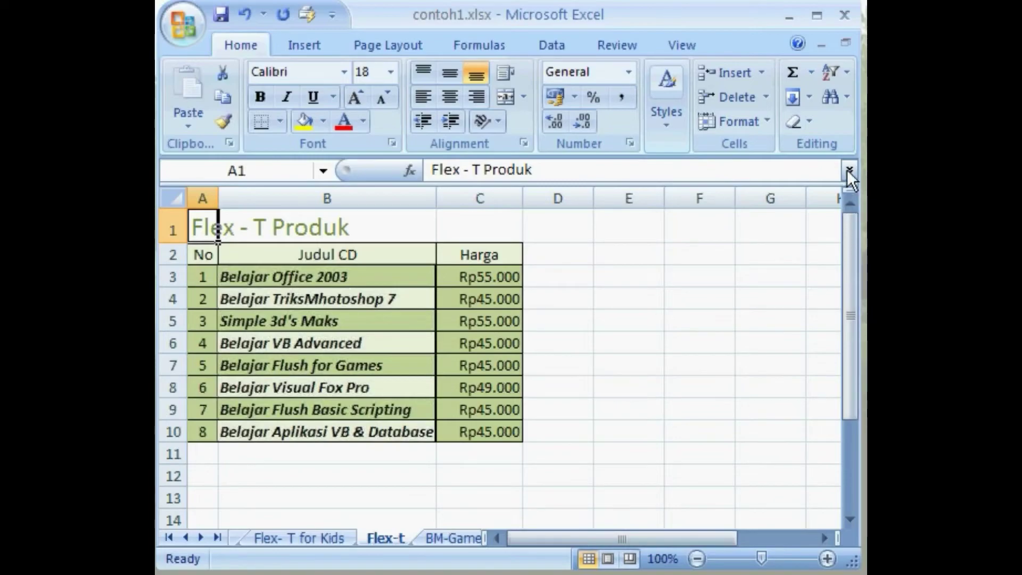
Find VB in the Flex-t sheet, with the search dialog moved off the table, and continue to the second match.
left_click(846, 100)
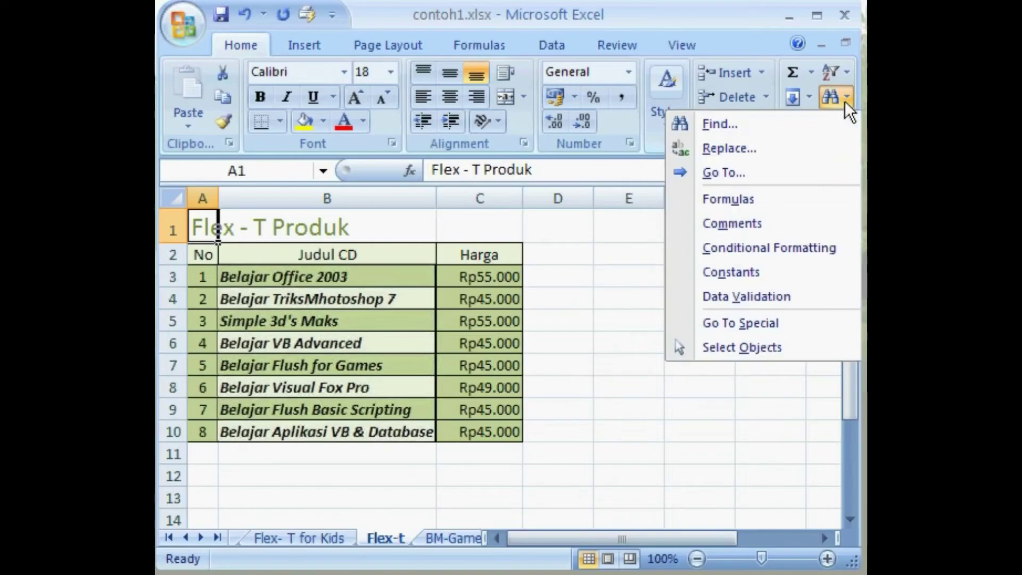
left_click(809, 126)
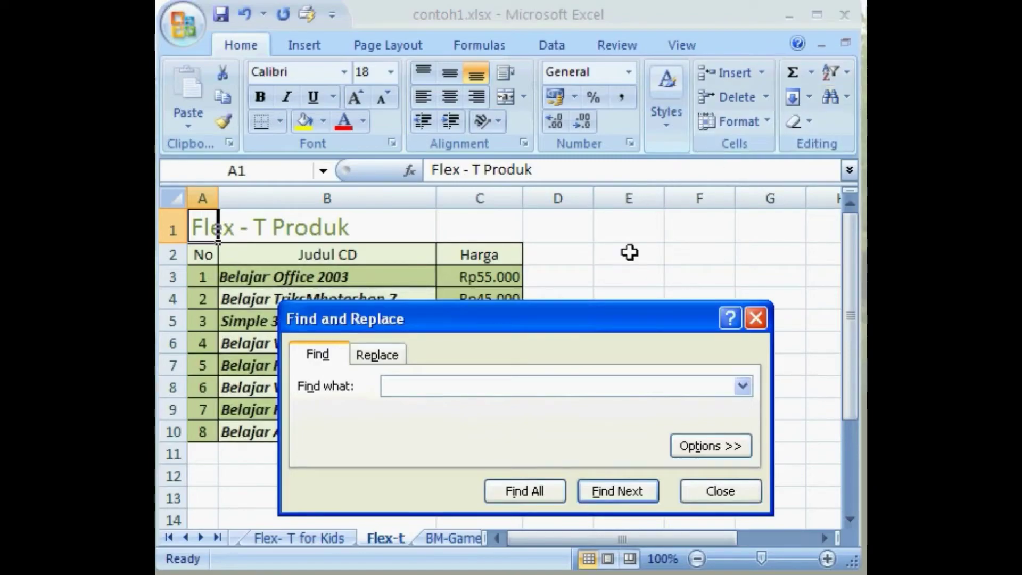
left_click_drag(593, 312, 585, 21)
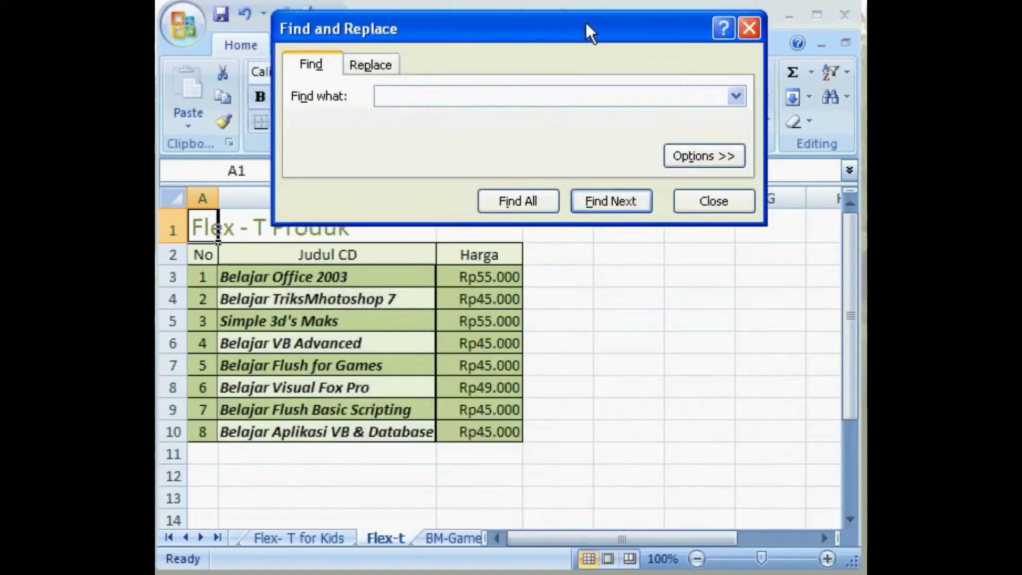
type("VB")
left_click(641, 207)
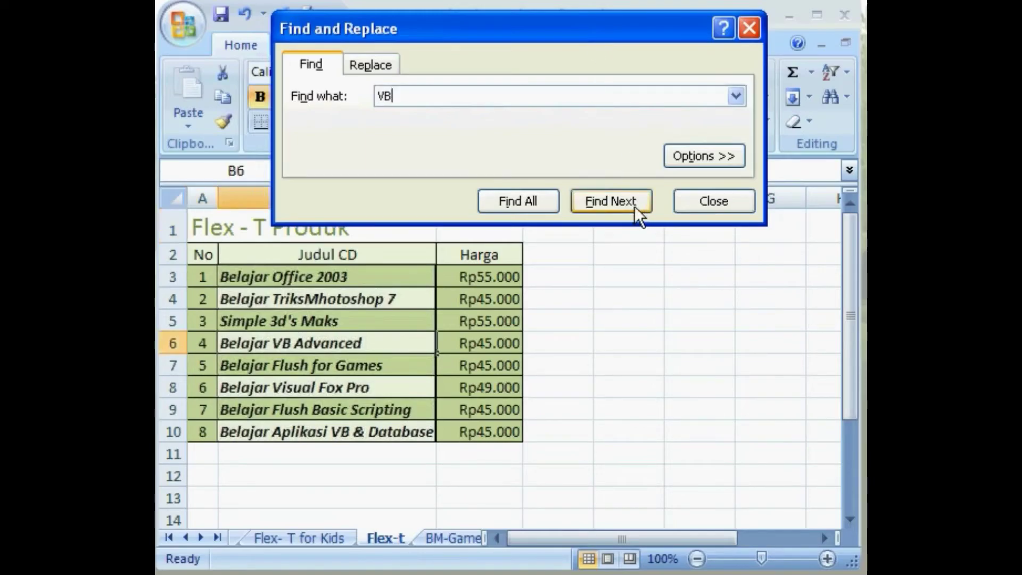
left_click(624, 205)
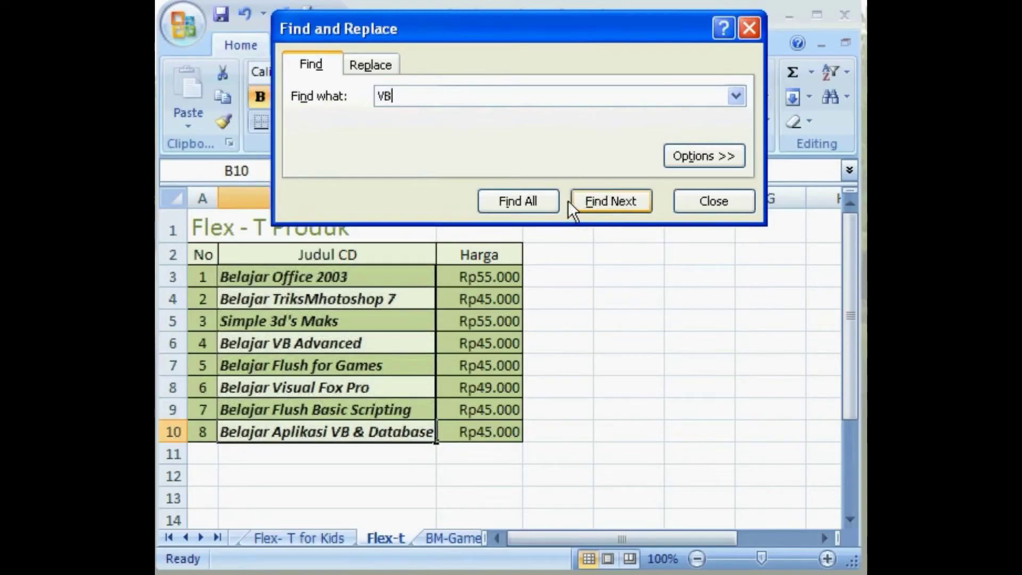
List every cell containing VB and go from the listed result B10 back to B6.
left_click(544, 198)
left_click(522, 246)
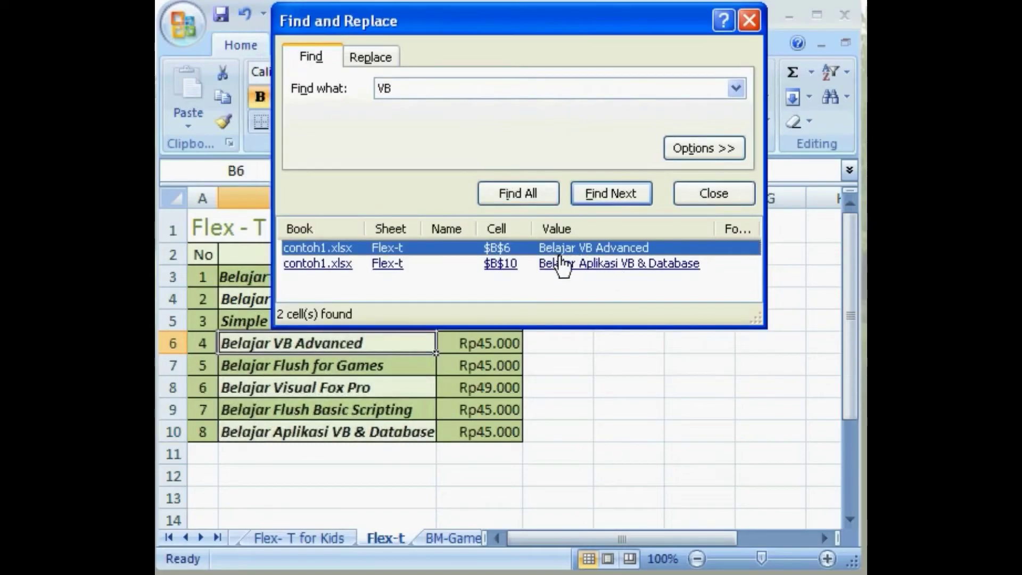
left_click(321, 263)
left_click(322, 248)
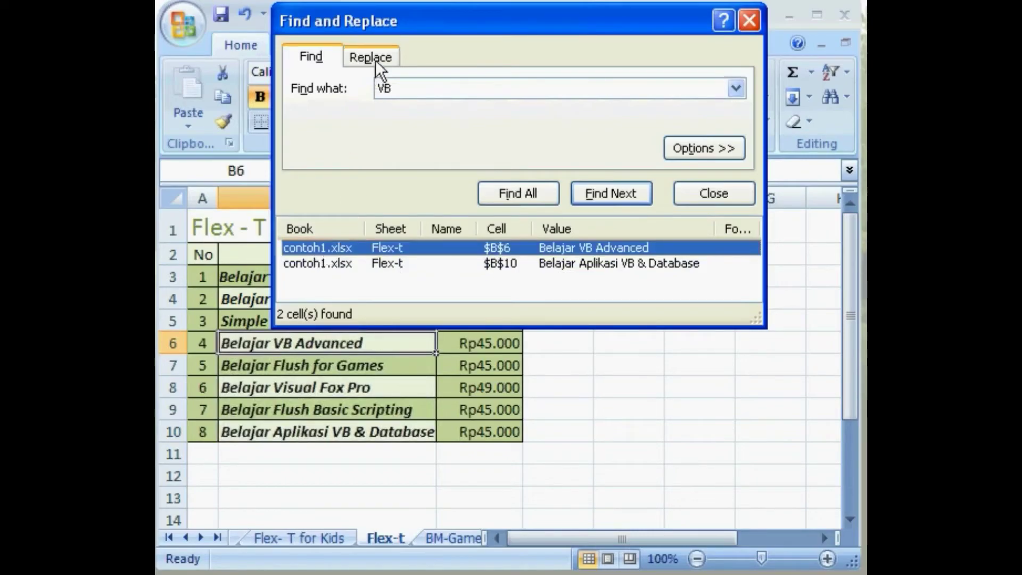
Replace VB with Visual Basic in B6, replace all remaining occurrences at once, and close Find and Replace.
left_click(401, 63)
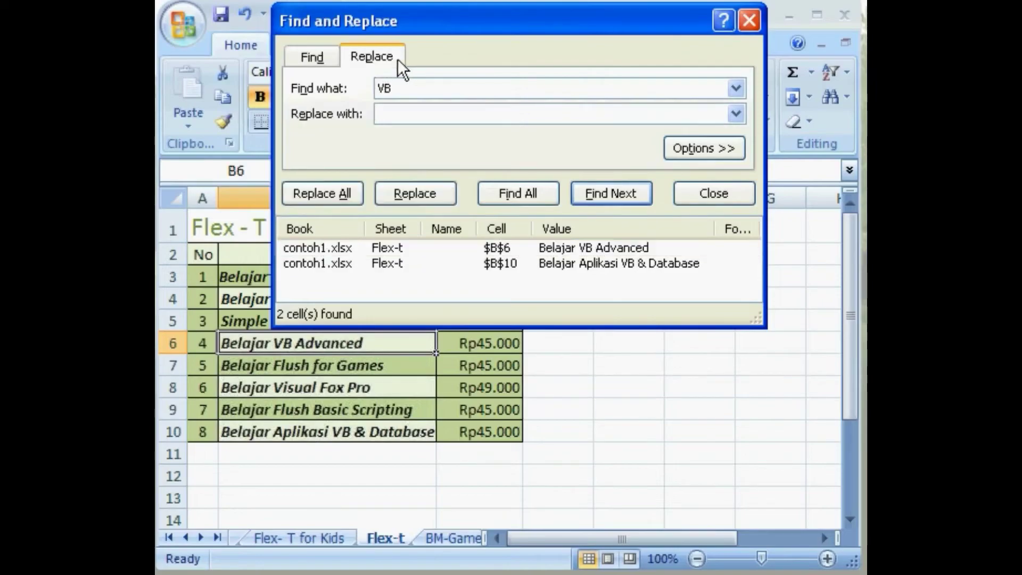
left_click(410, 107)
type("Visual Basic")
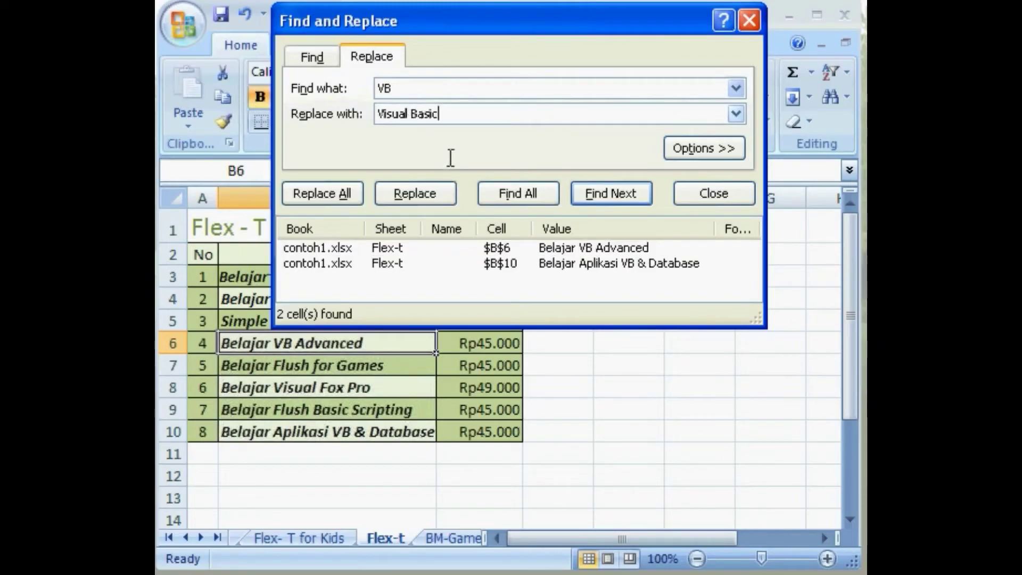
left_click(442, 199)
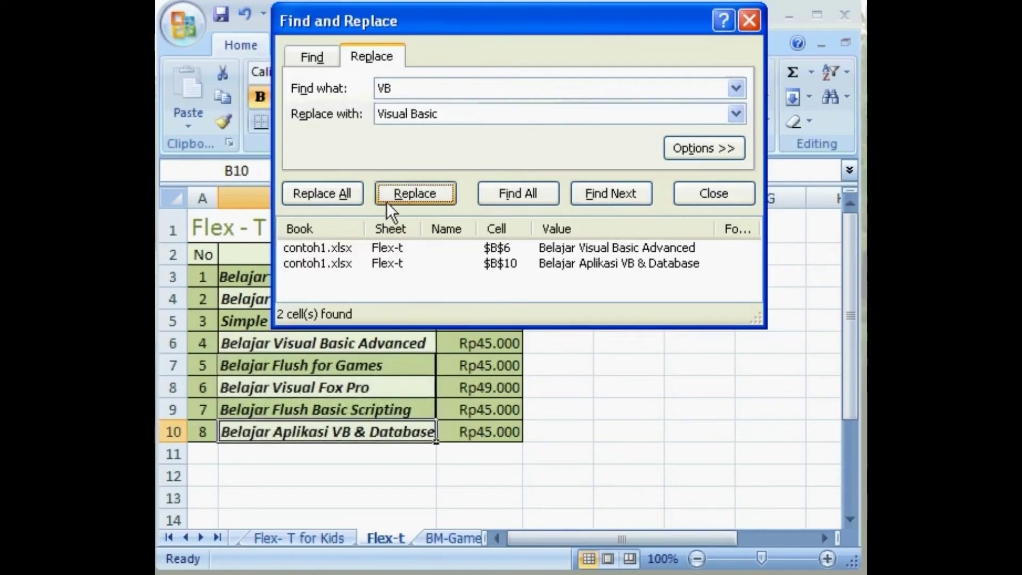
left_click(360, 201)
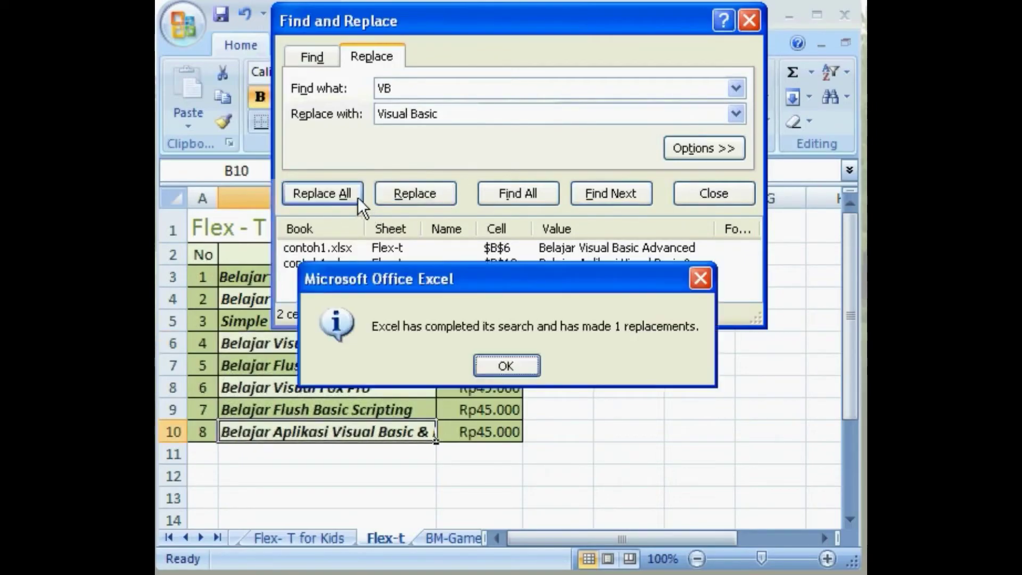
left_click(534, 371)
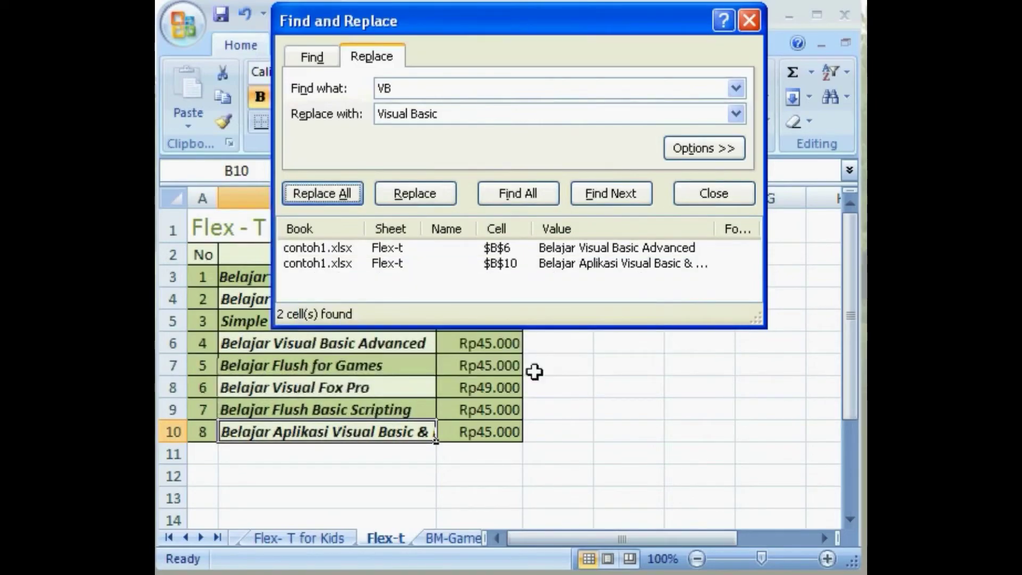
left_click(685, 203)
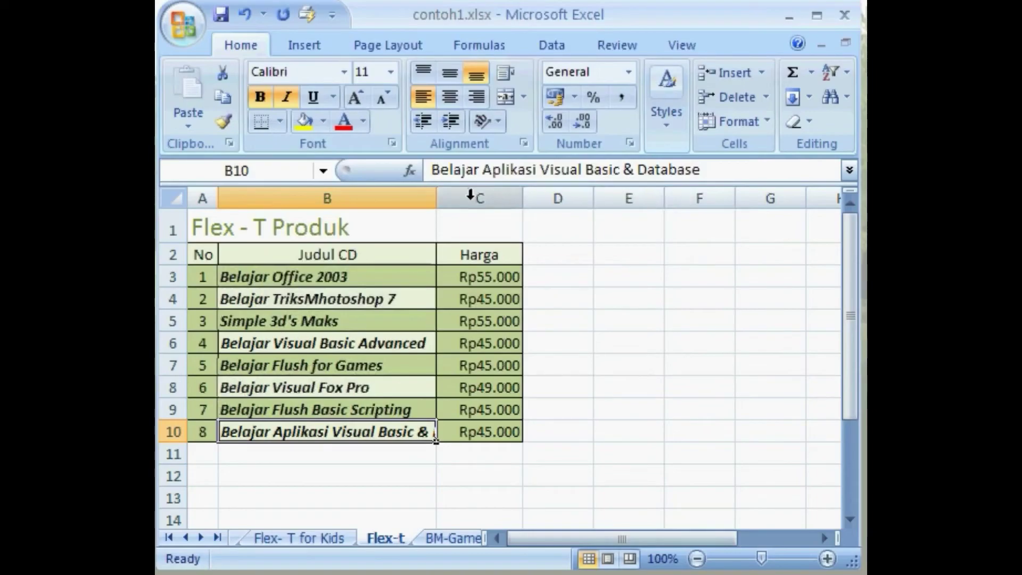
Widen column B until the full title in B10 fits, and inspect the replaced titles in B6 and B10.
left_click_drag(436, 198, 557, 199)
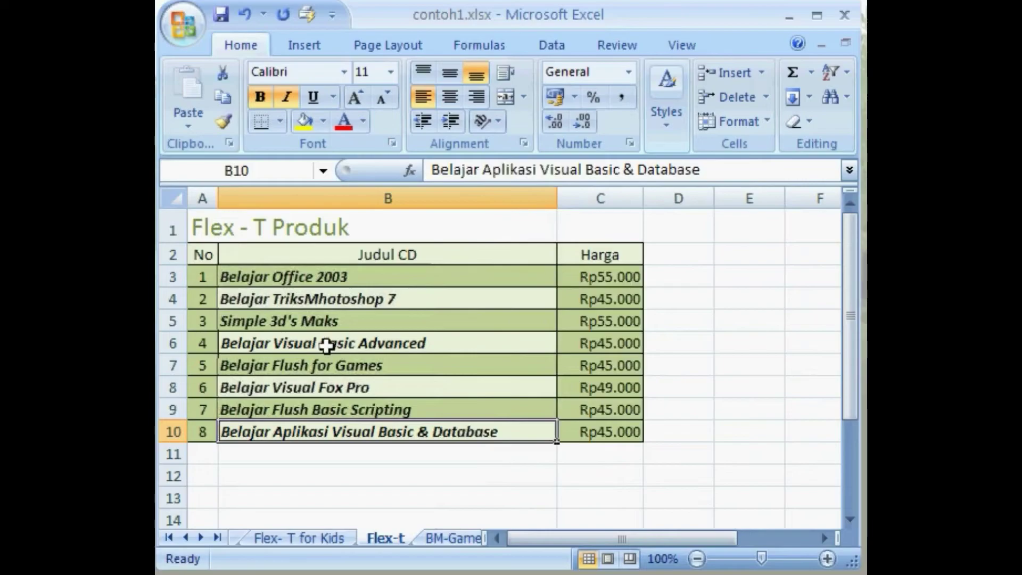
left_click(426, 344)
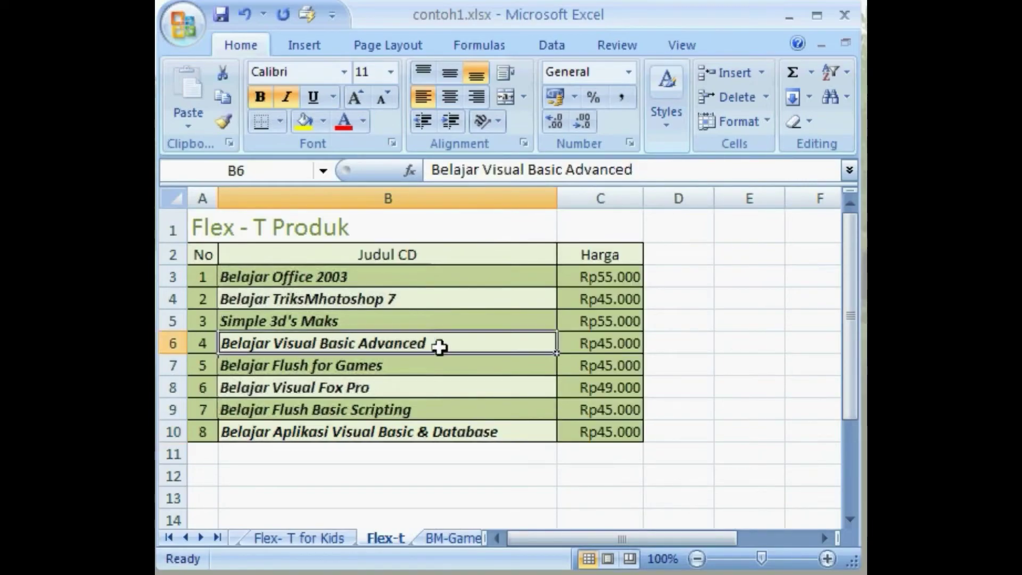
left_click(518, 432)
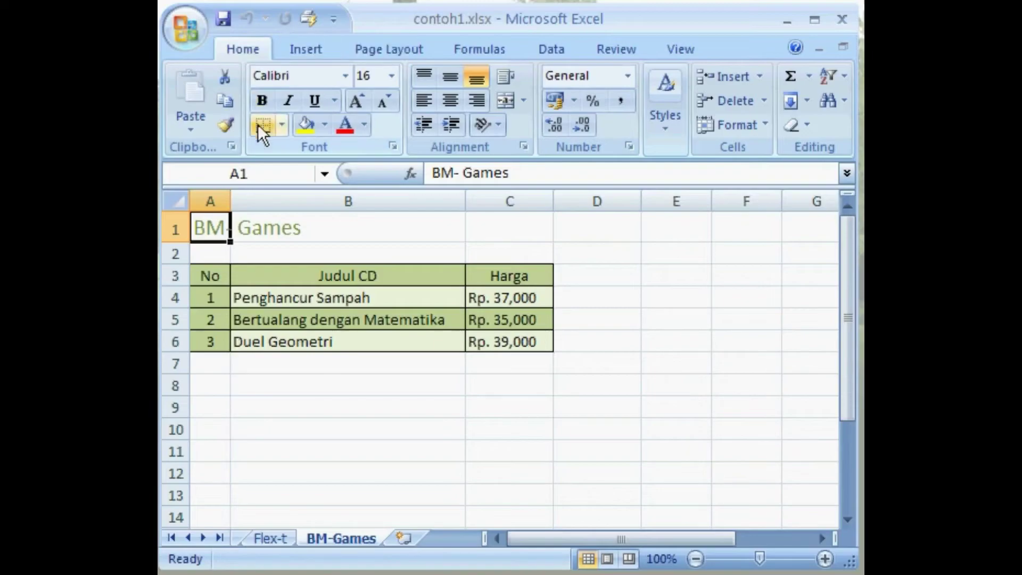
Right-align the CD titles in B4:B6 of the BM-Games table.
left_click(322, 298)
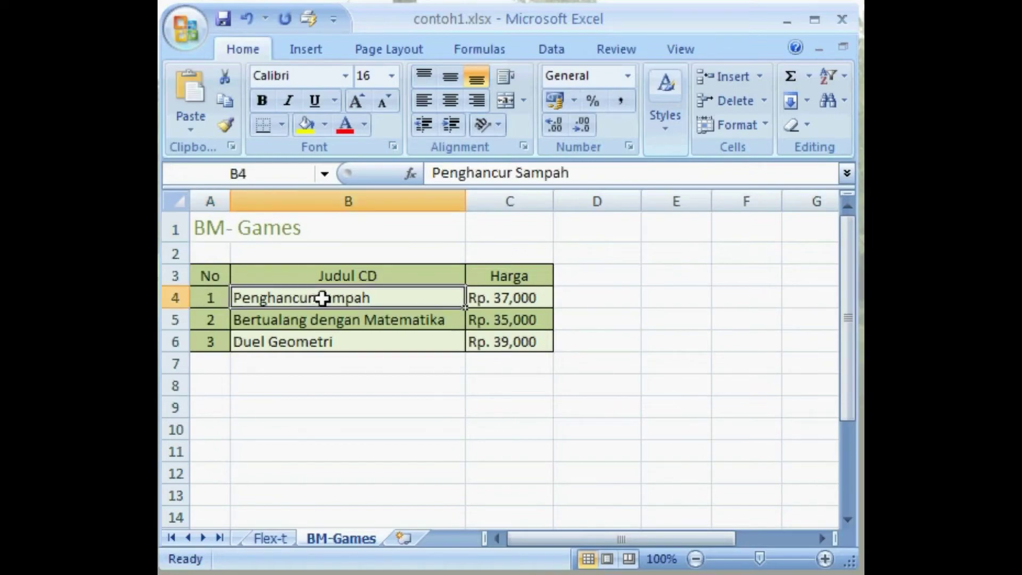
left_click_drag(323, 298, 313, 336)
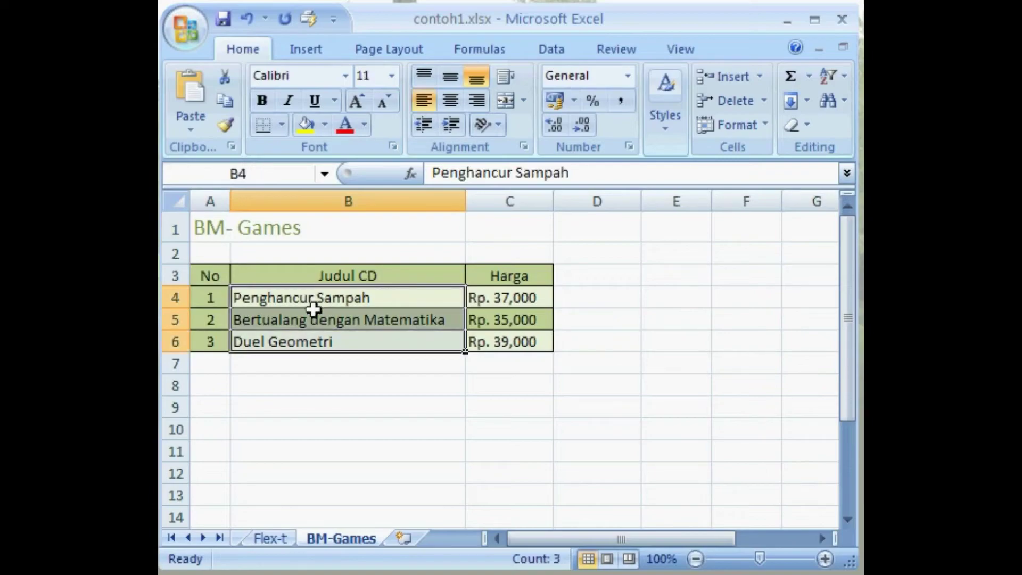
left_click(475, 97)
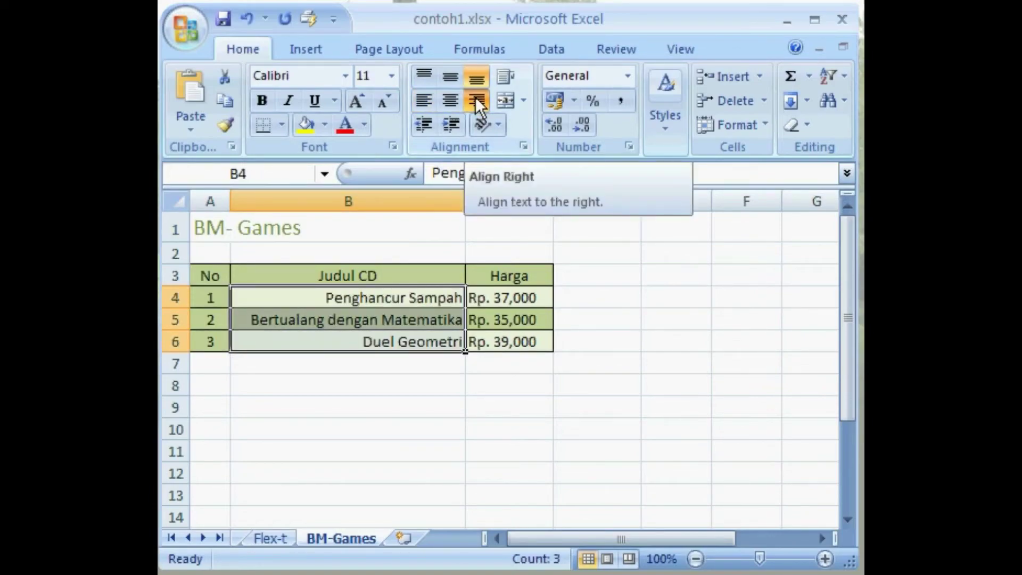
Center the prices in C4:C6 and right-align the Judul CD and Harga headers in B3:C3.
left_click(482, 299)
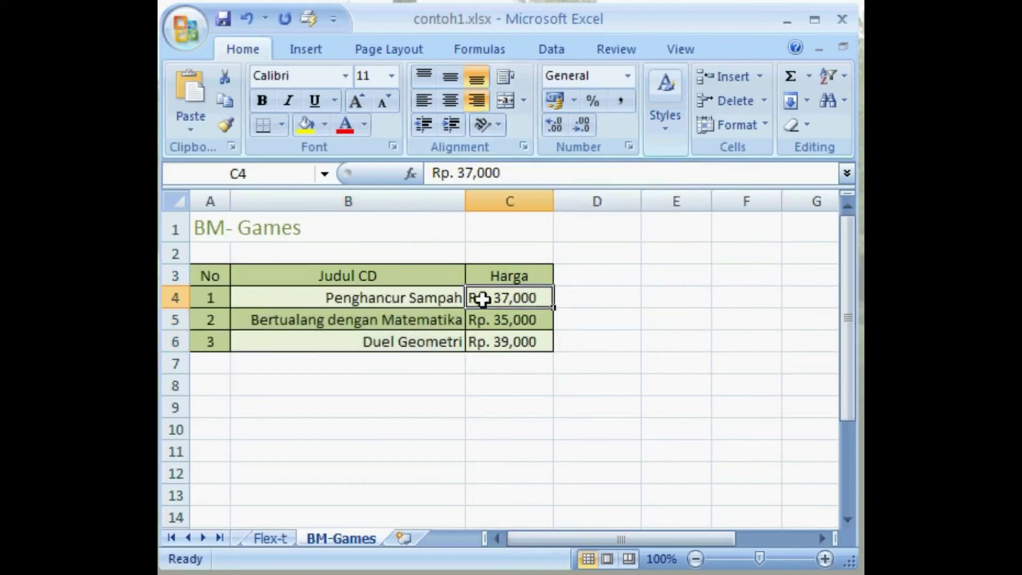
left_click_drag(481, 299, 477, 340)
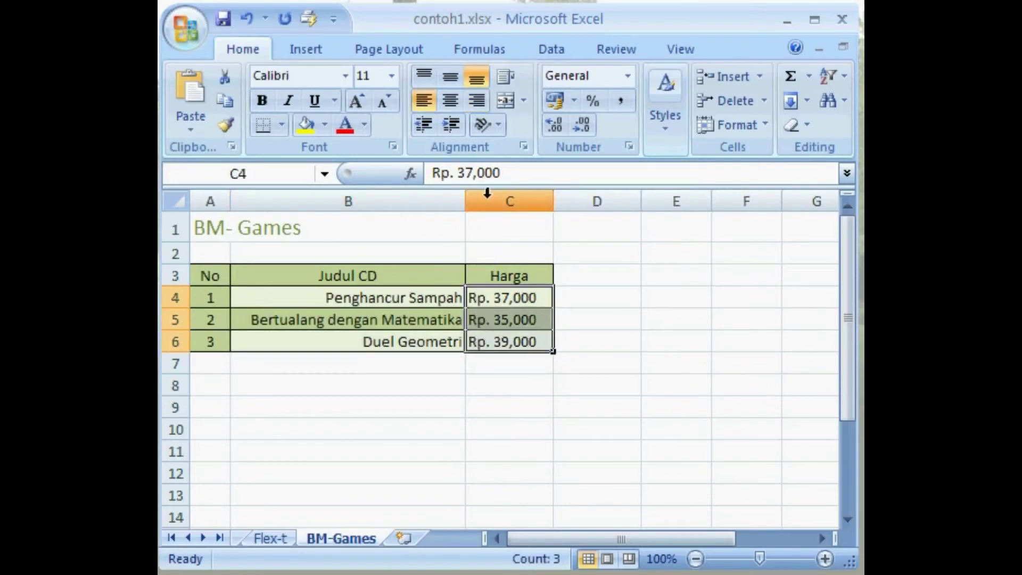
left_click(452, 102)
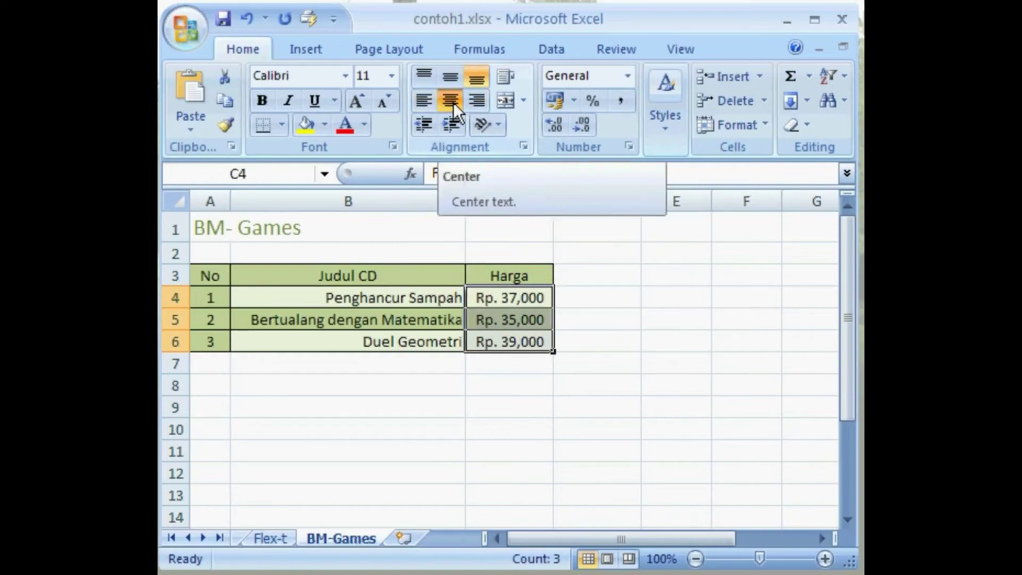
left_click_drag(274, 270, 475, 267)
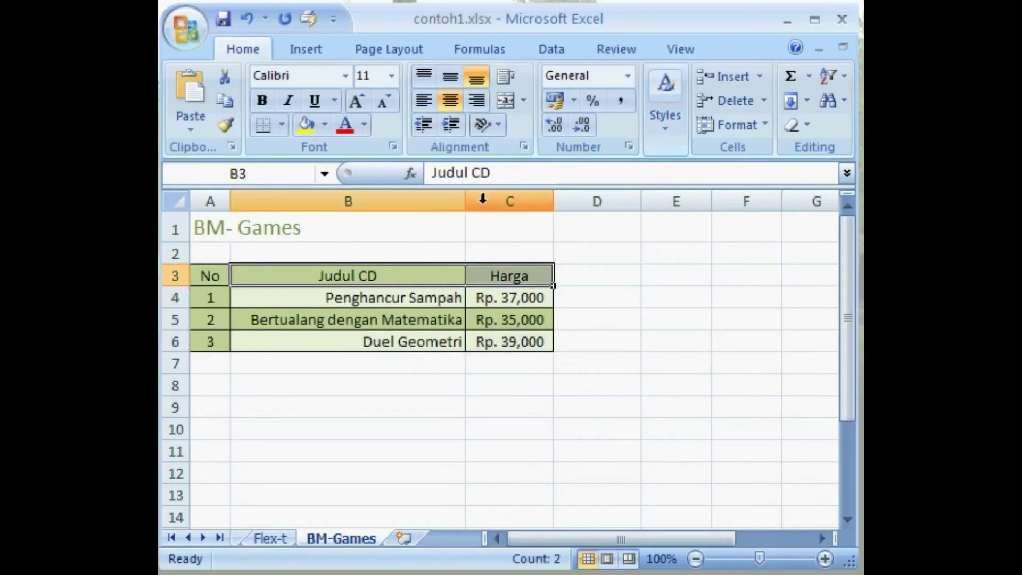
left_click(481, 101)
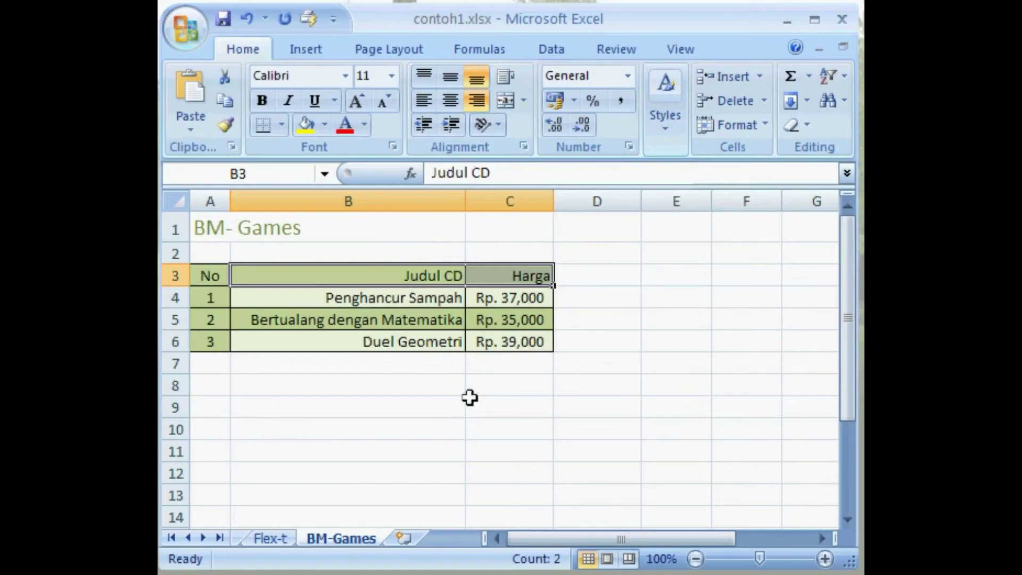
Undo the last three alignment changes in one go and redo them one at a time.
left_click(266, 20)
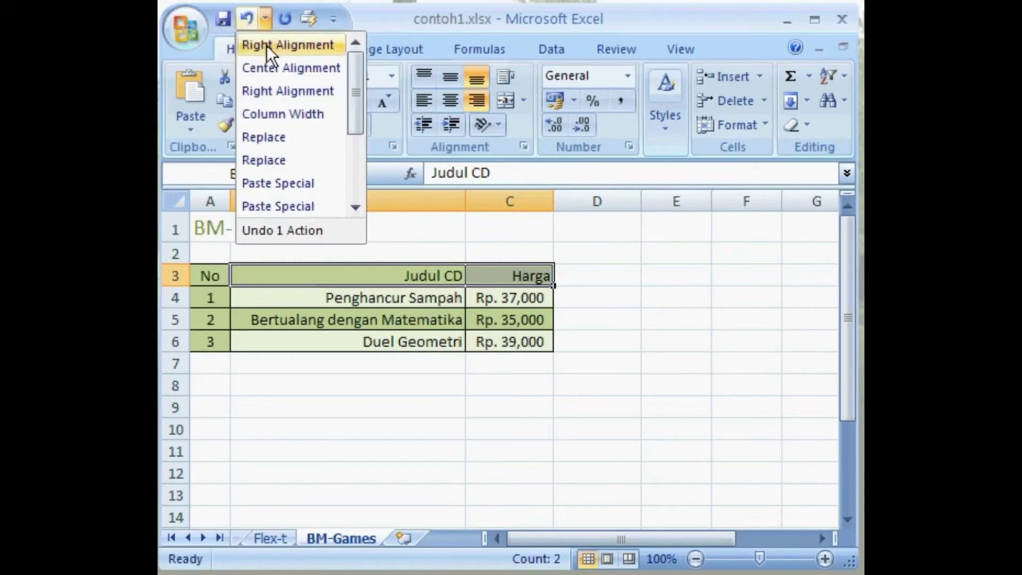
left_click(273, 89)
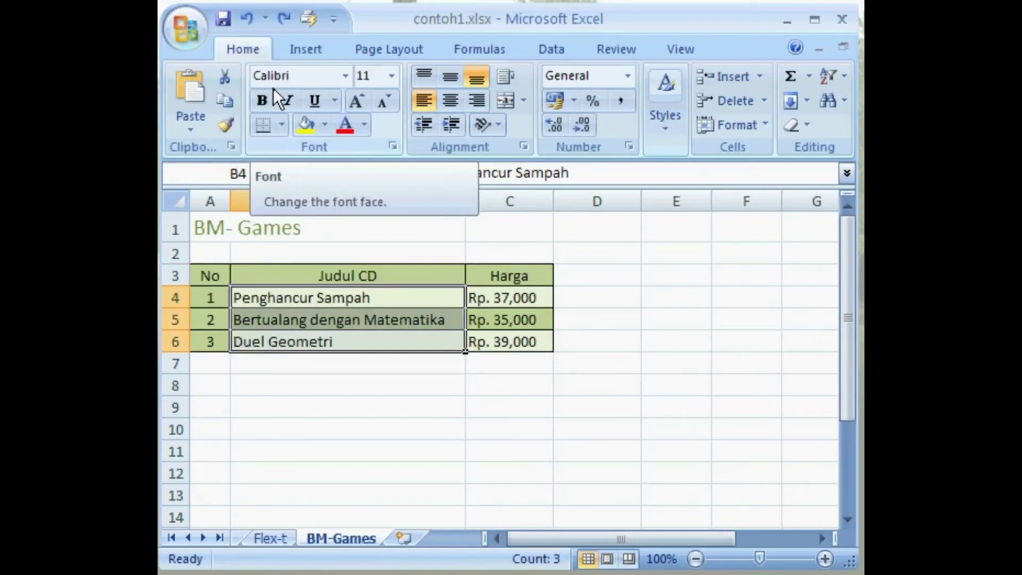
left_click(283, 18)
left_click(284, 19)
left_click(283, 18)
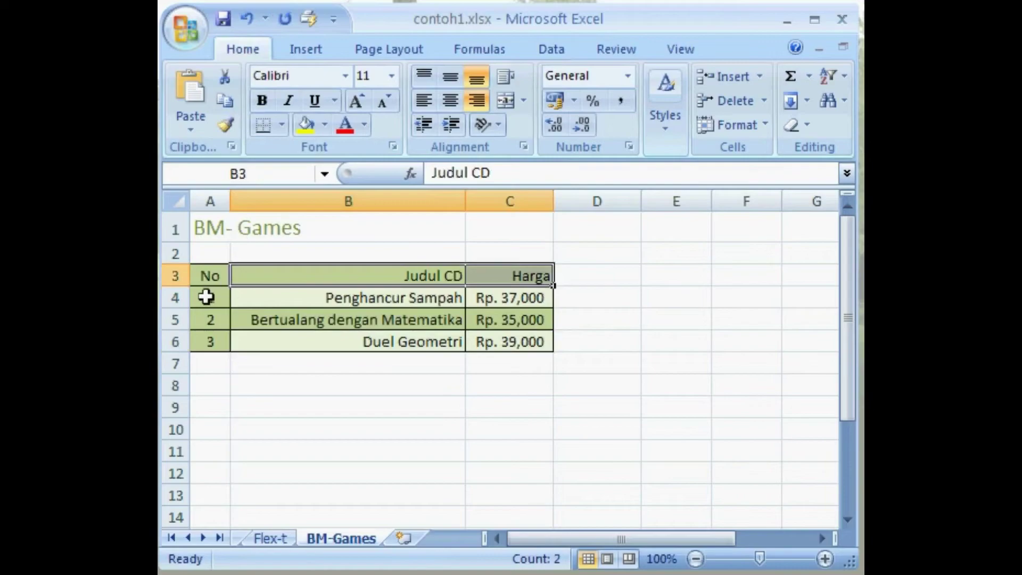
Clear the contents of the table rows A4:C6 and undo the deletion.
left_click_drag(206, 297, 524, 341)
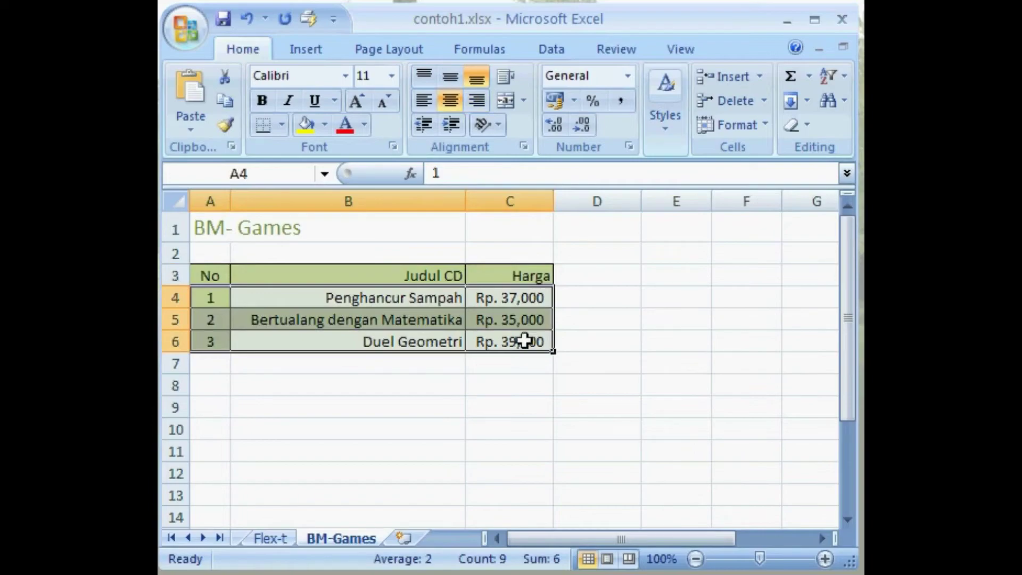
key("Delete")
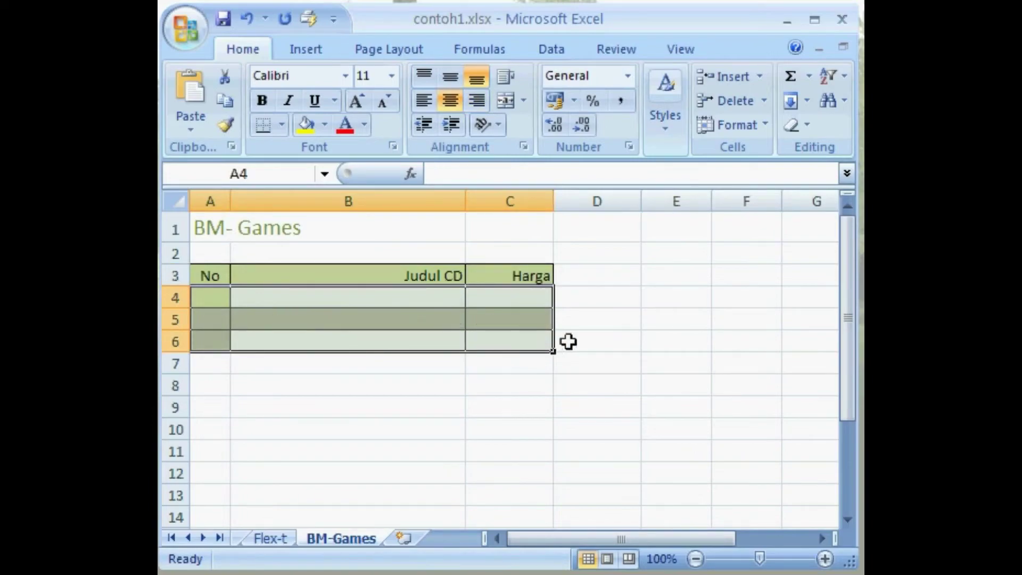
left_click(576, 304)
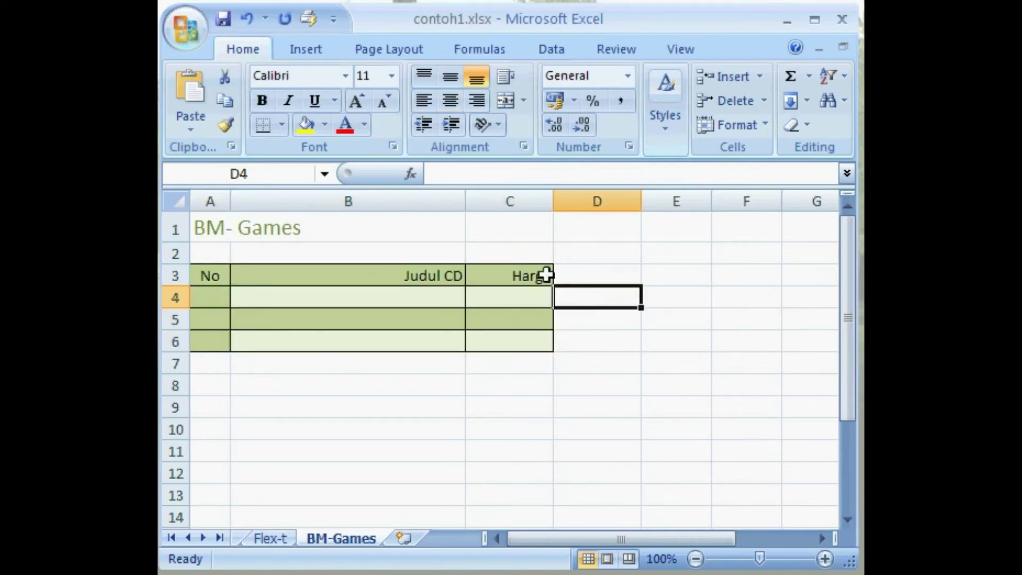
left_click(247, 14)
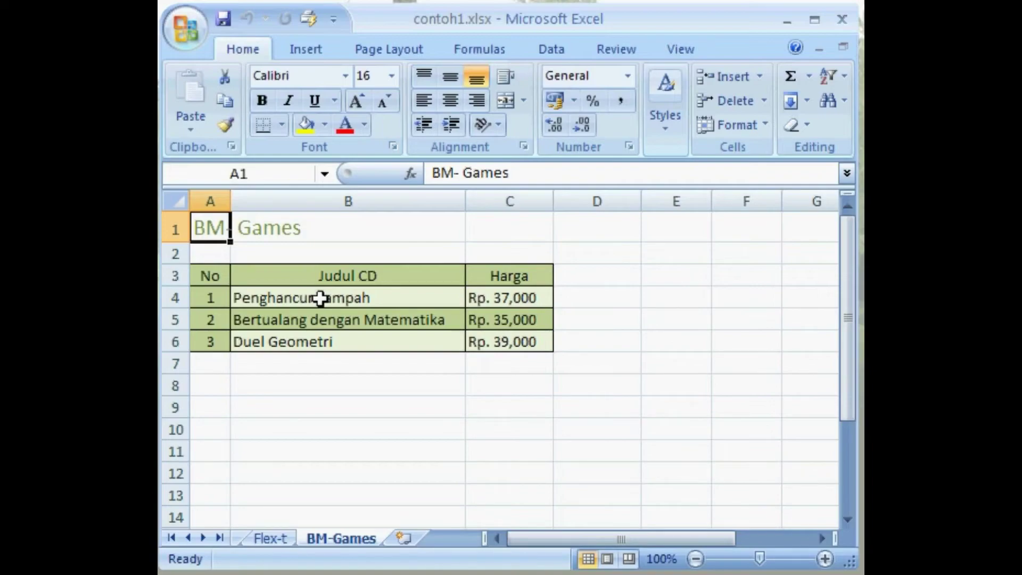
Right-align the titles in B4:B6 and center the prices in C4:C6 of the BM-Games table.
left_click(321, 298)
left_click_drag(323, 298, 315, 336)
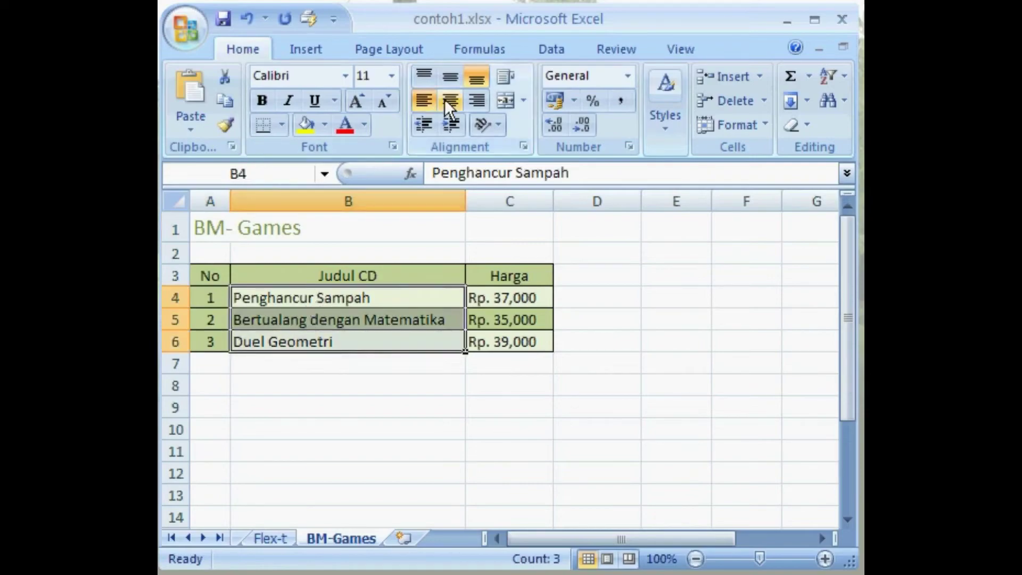
left_click(477, 101)
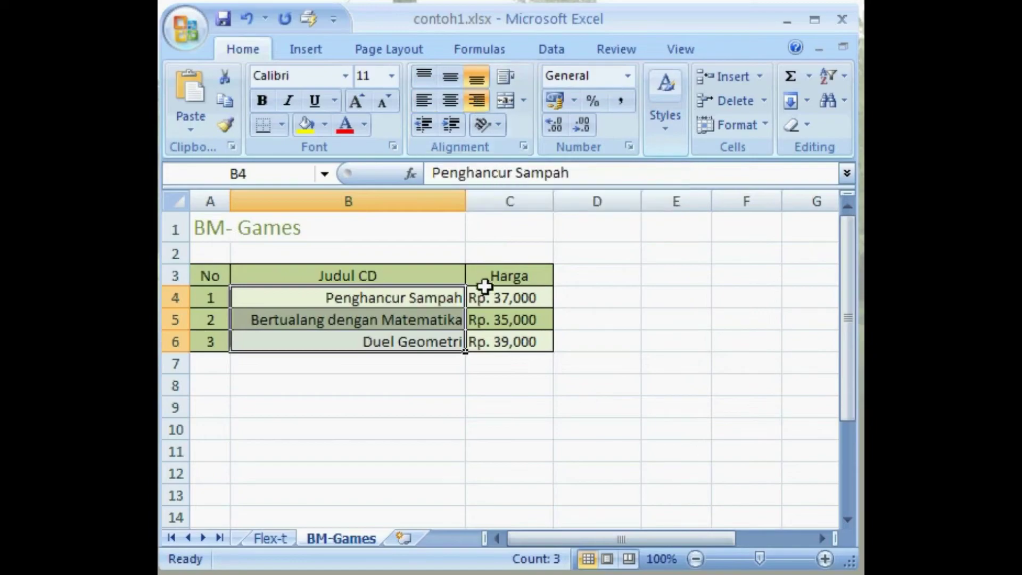
left_click_drag(481, 299, 481, 342)
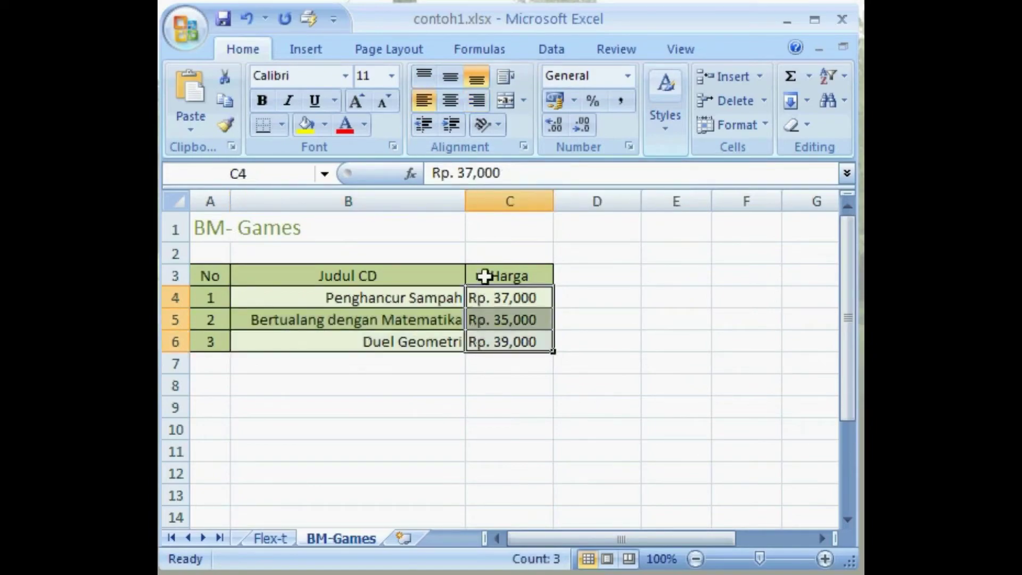
left_click(453, 101)
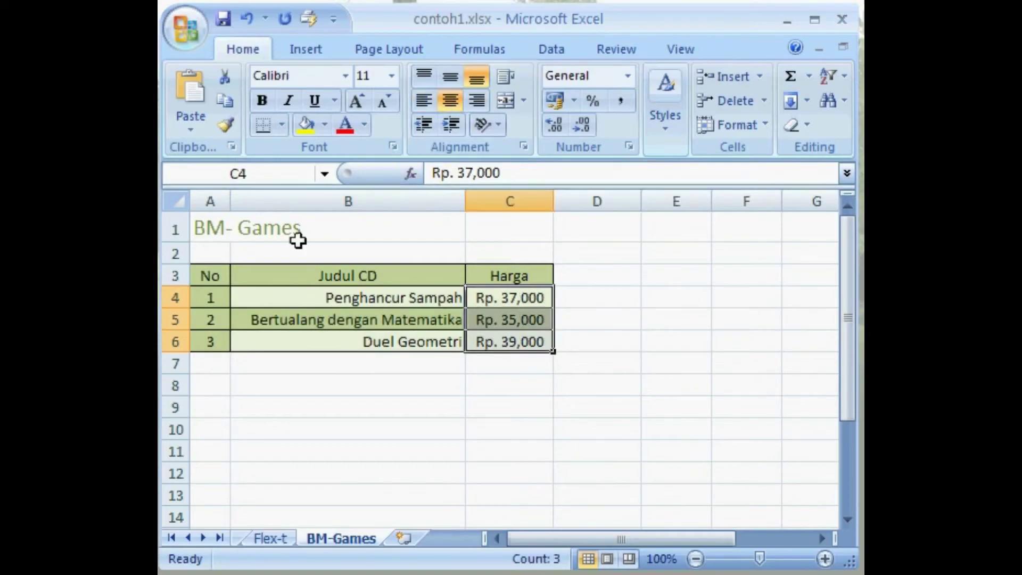
Right-align the Judul CD and Harga headers in B3:C3 of the BM-Games table.
left_click(269, 273)
left_click_drag(270, 274, 477, 266)
left_click(481, 101)
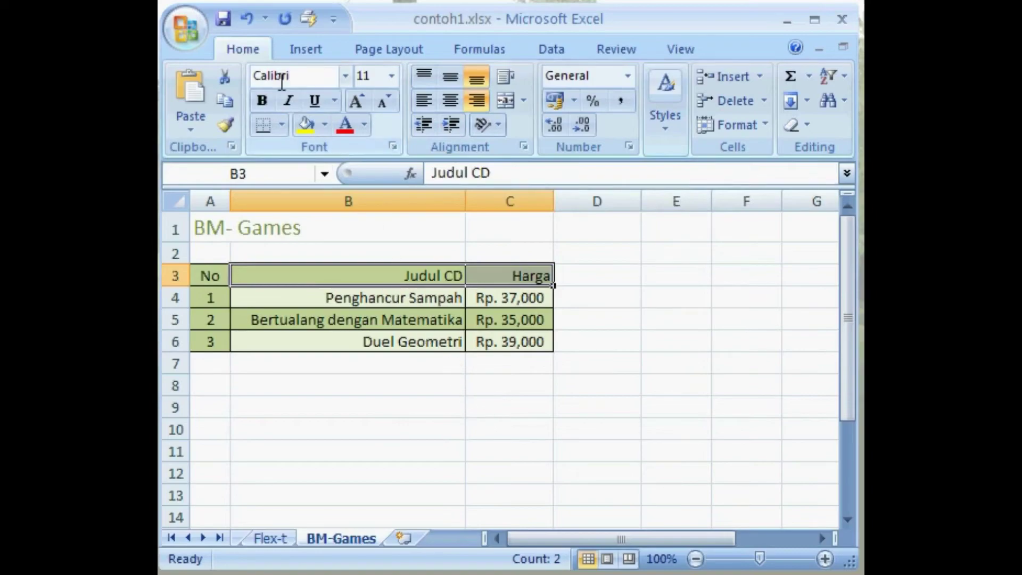
Undo the last three alignment changes at once and redo them one by one.
left_click(266, 21)
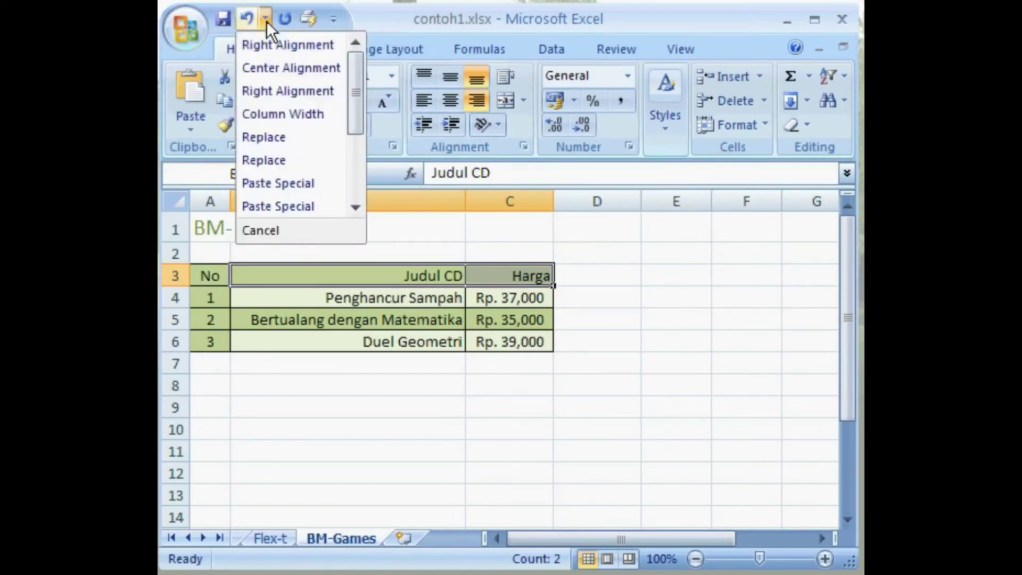
left_click(273, 90)
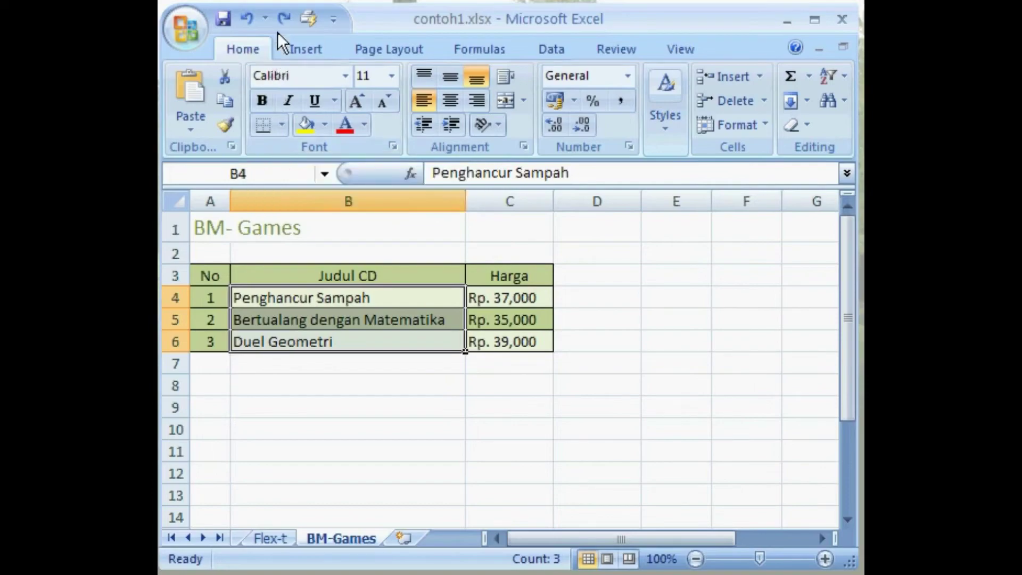
left_click(283, 18)
left_click(283, 18)
left_click(283, 19)
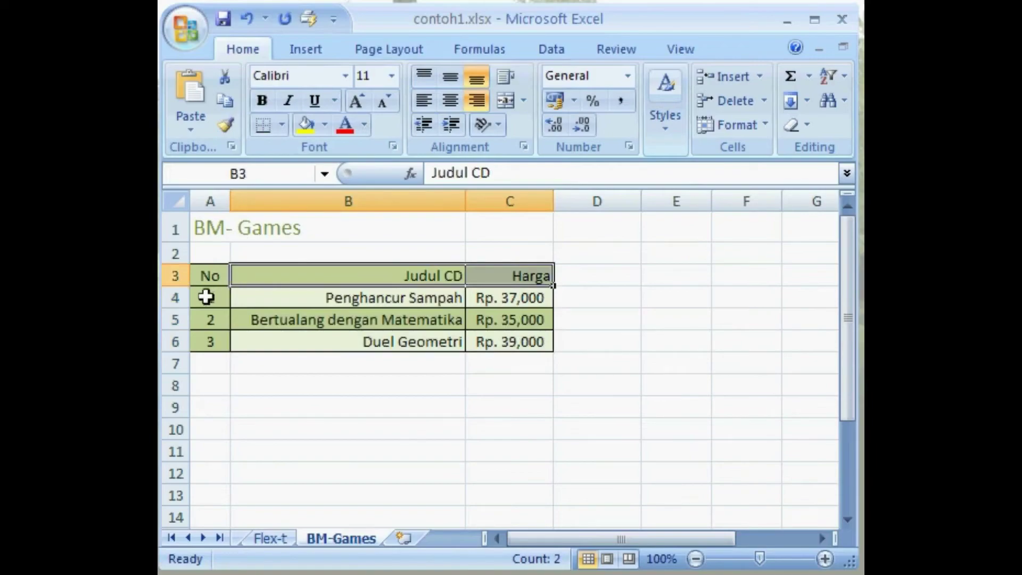
Delete the contents of the BM-Games table rows A4:C6 and undo the deletion.
left_click_drag(206, 297, 524, 341)
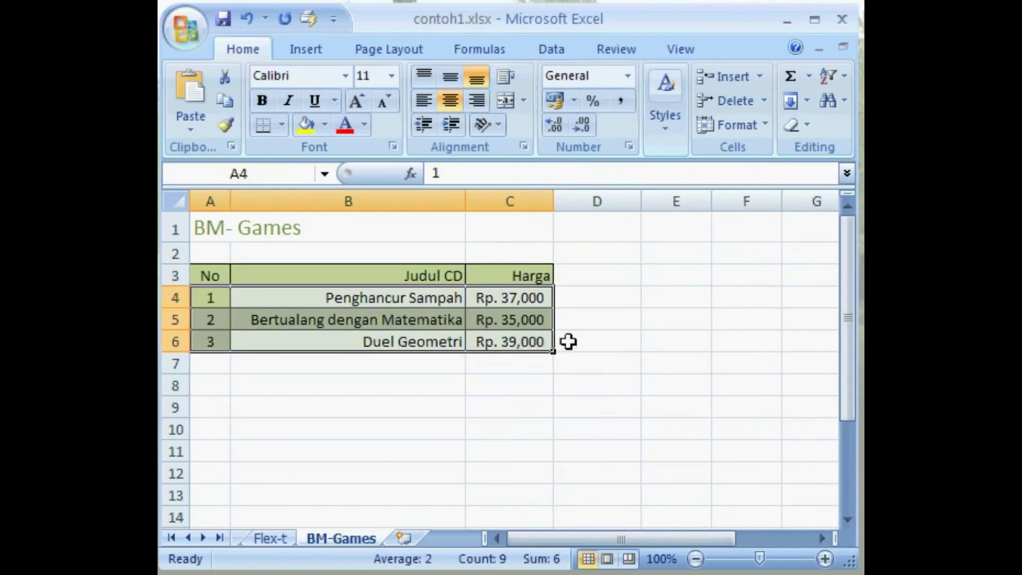
key("Delete")
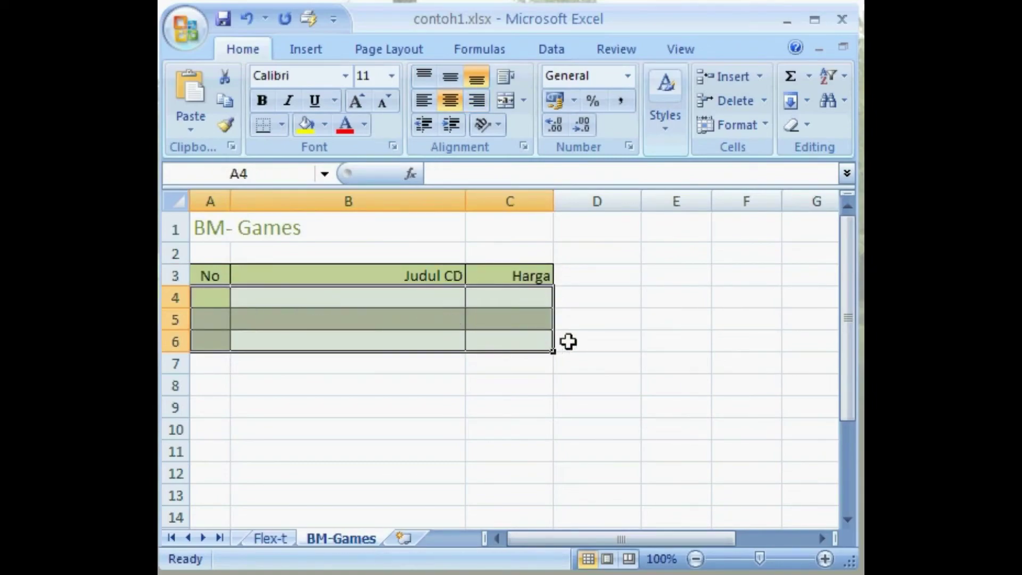
left_click(577, 303)
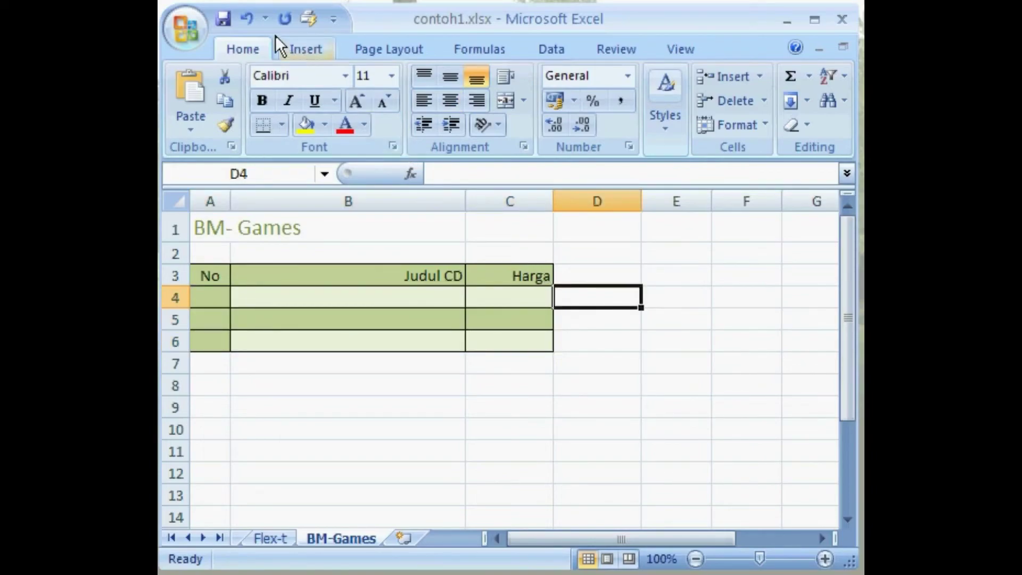
left_click(247, 16)
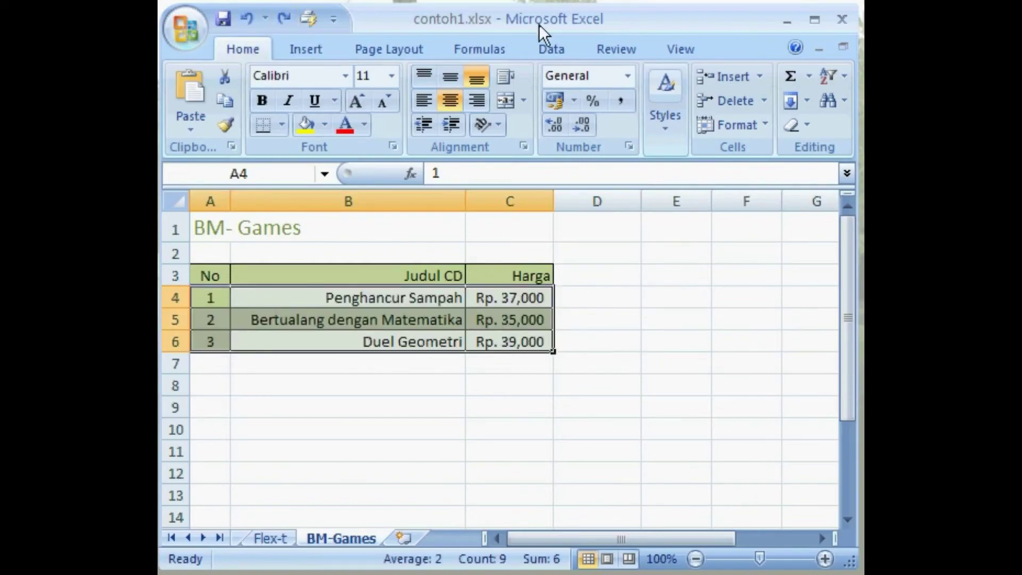
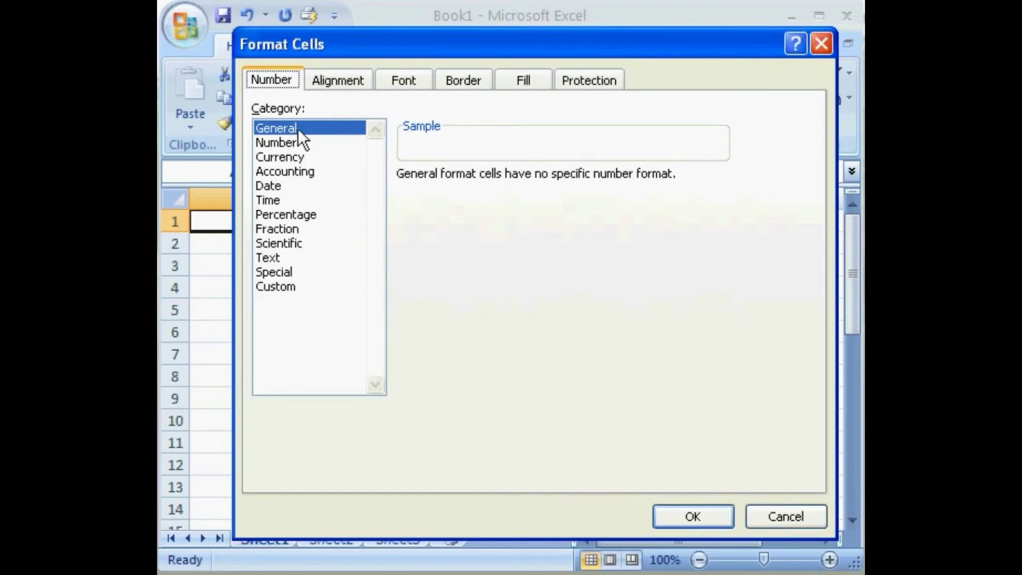
Examine the Number, Currency, Date, Time, Percentage and Text categories of the cell number formats, and cancel without applying any.
left_click(298, 144)
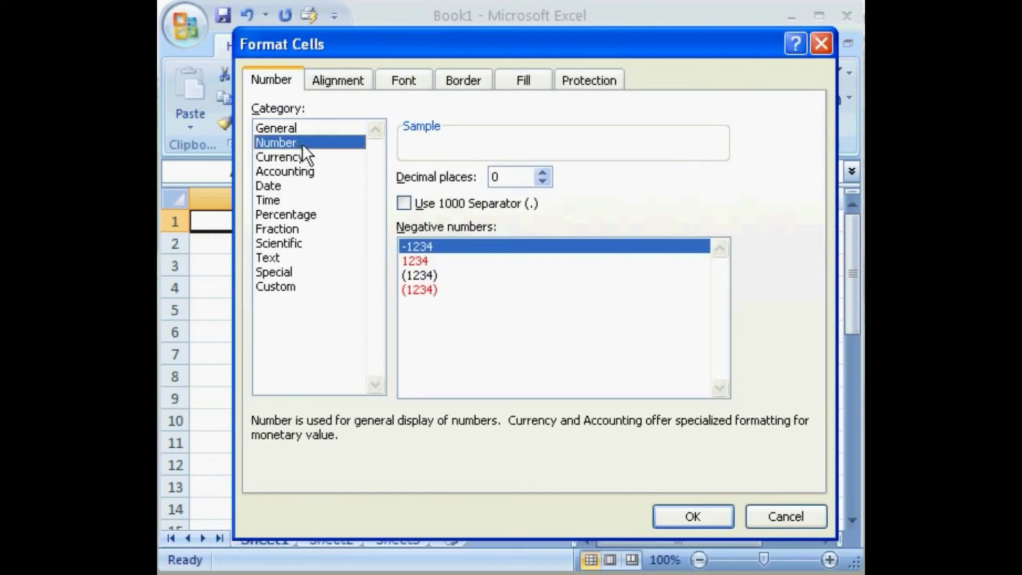
left_click(320, 158)
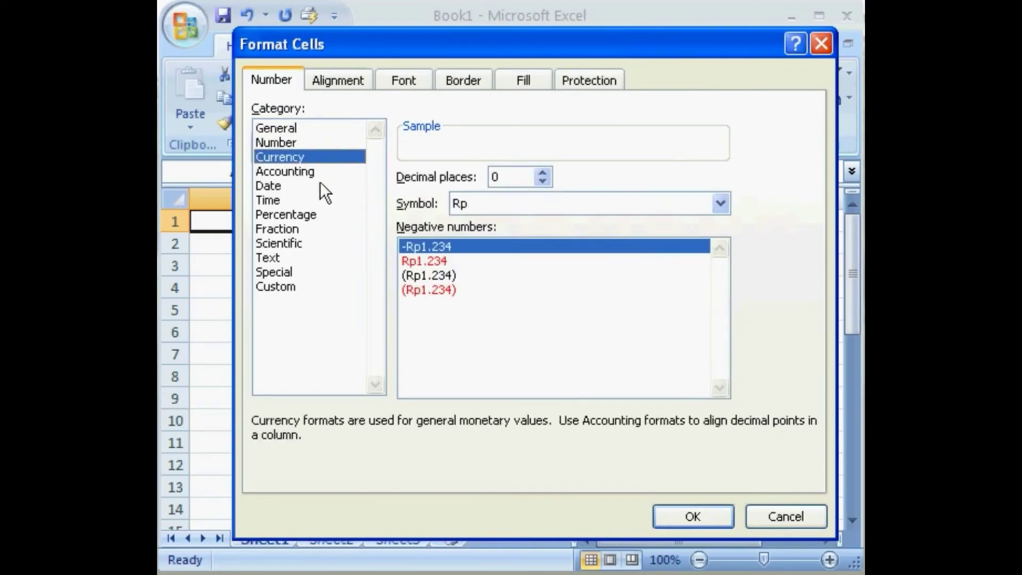
left_click(322, 188)
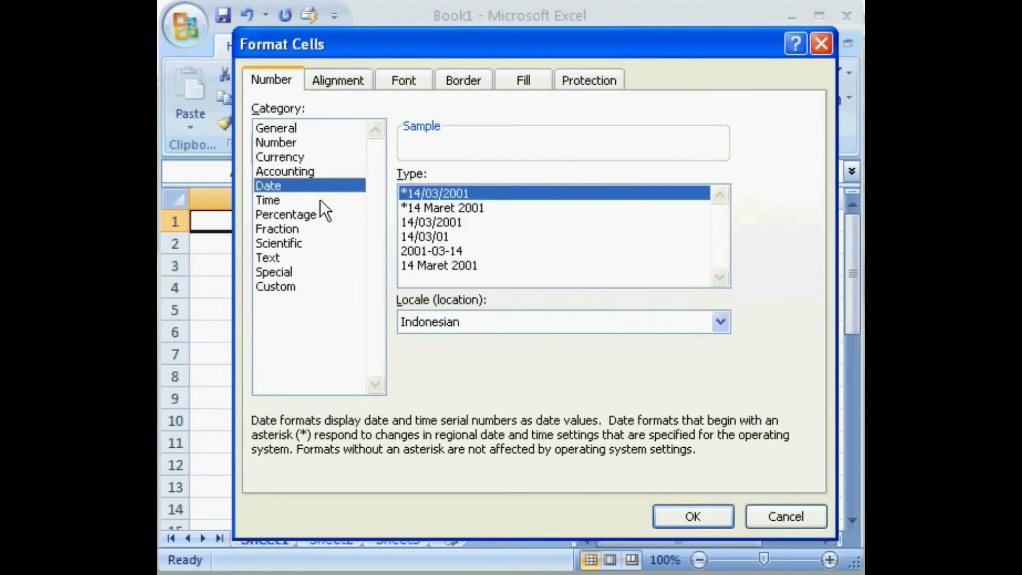
left_click(321, 201)
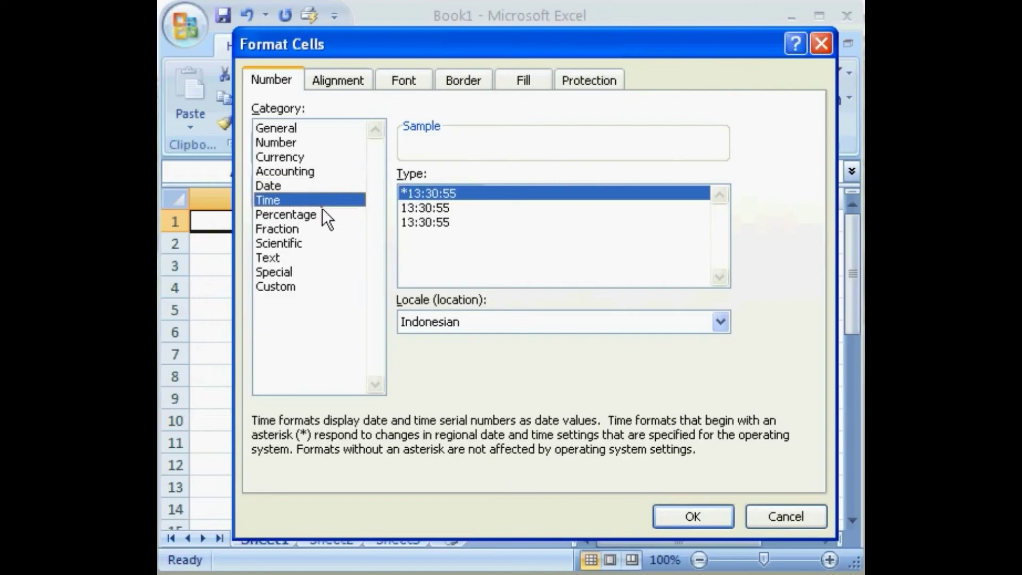
left_click(322, 215)
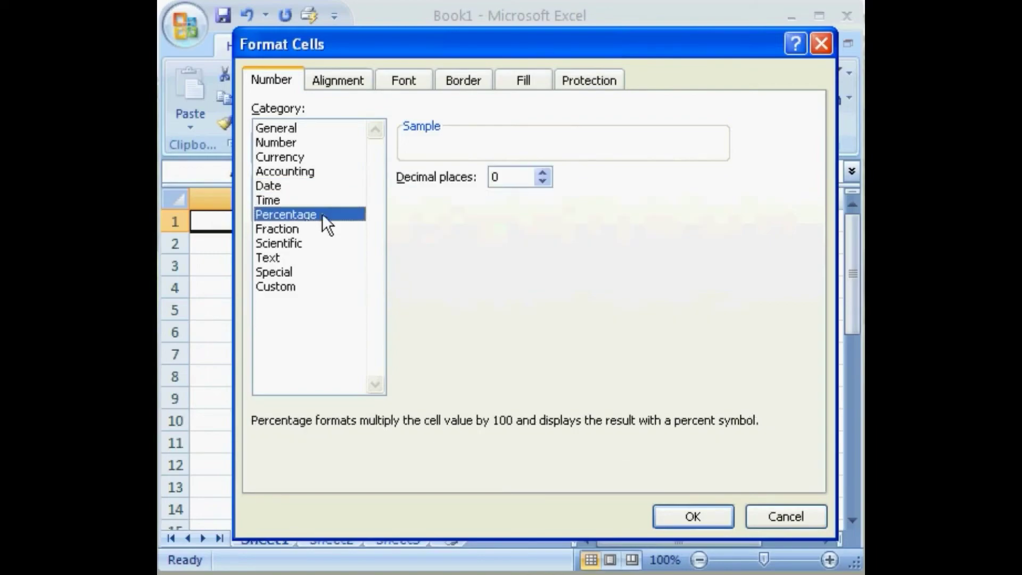
left_click(322, 257)
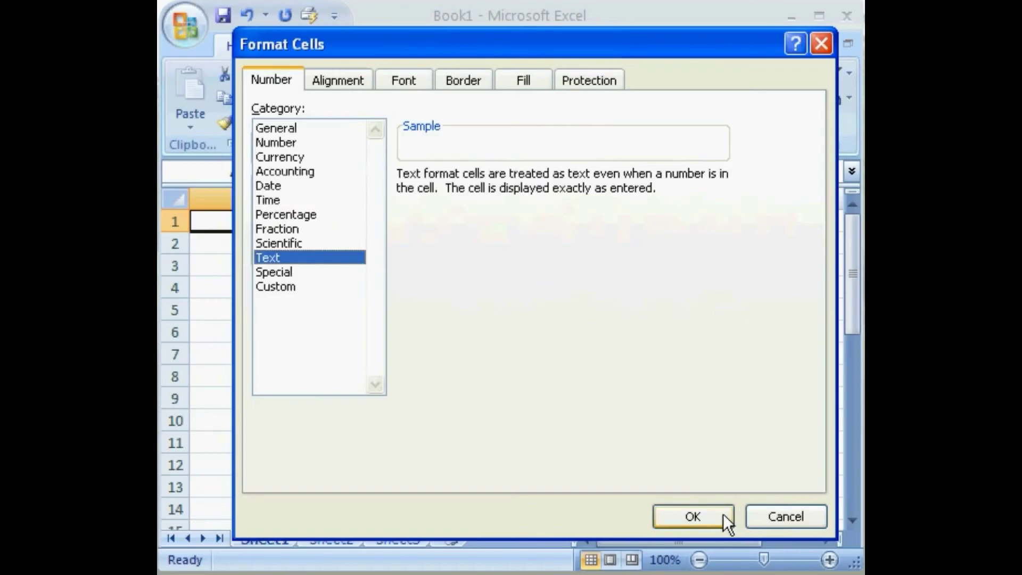
left_click(760, 519)
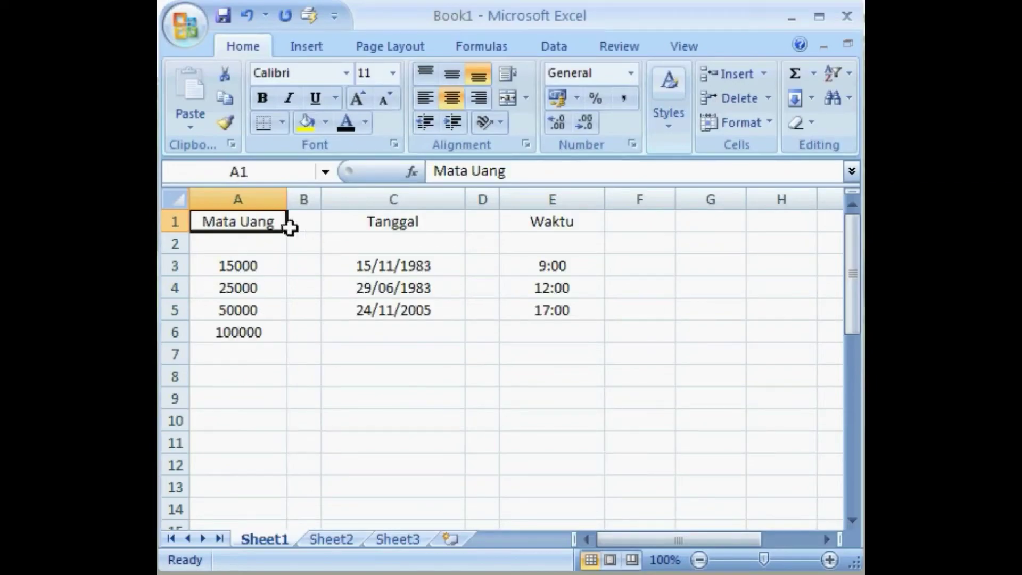
Format the Mata Uang amounts in A3:A6 as Currency with the Rp symbol and 0 decimal places.
left_click(266, 266)
left_click_drag(265, 266, 265, 332)
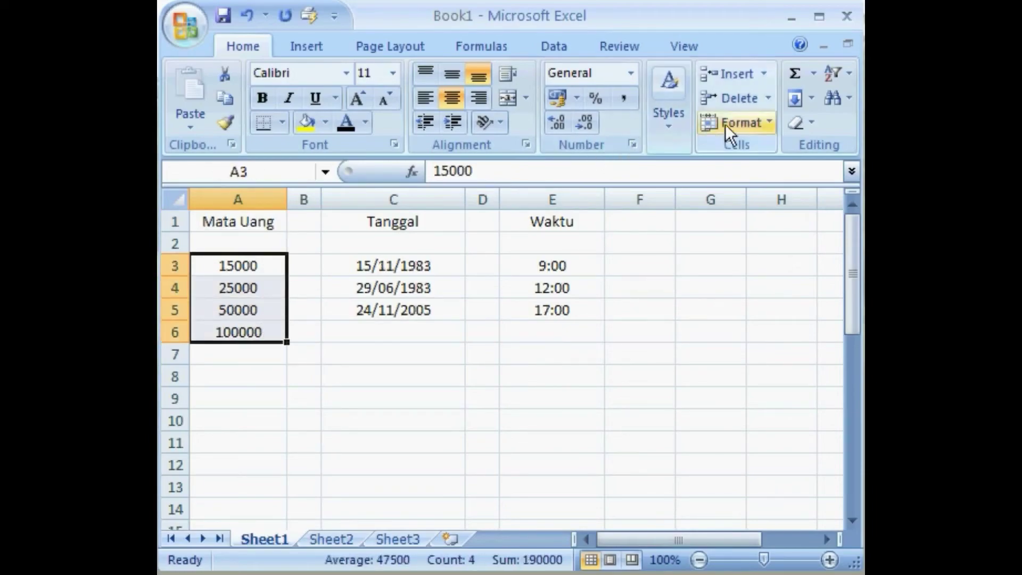
left_click(768, 127)
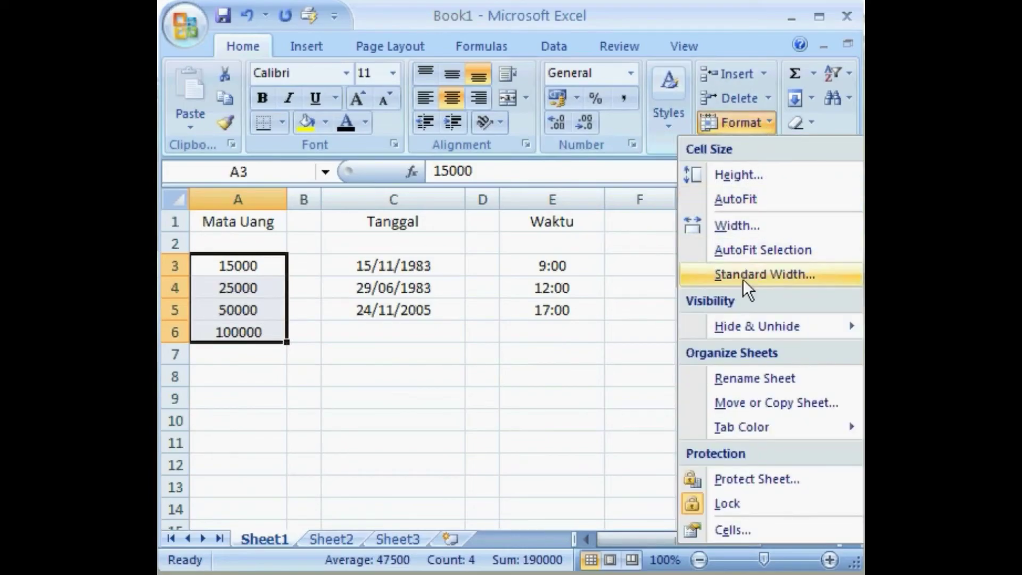
left_click(771, 533)
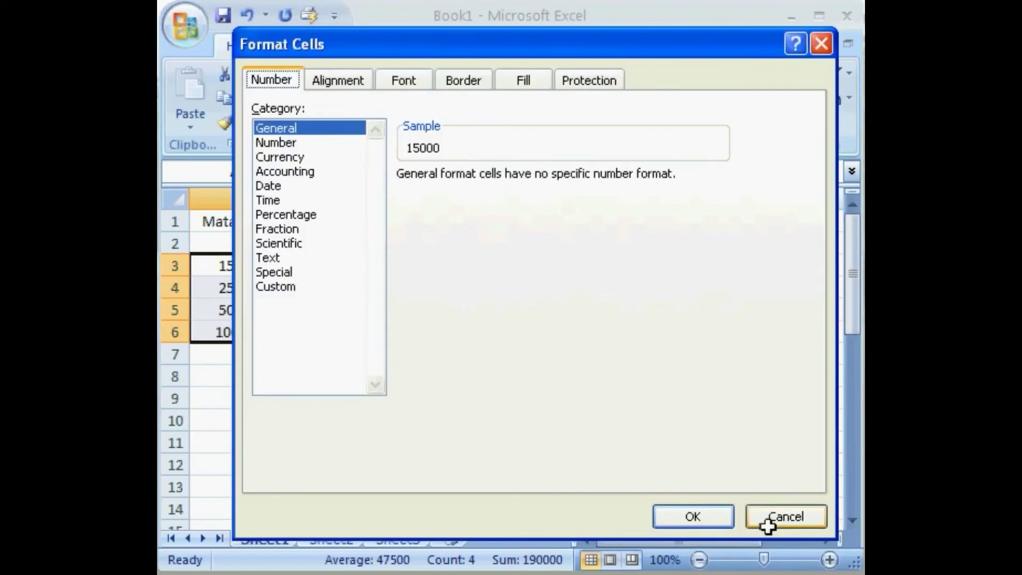
left_click(295, 143)
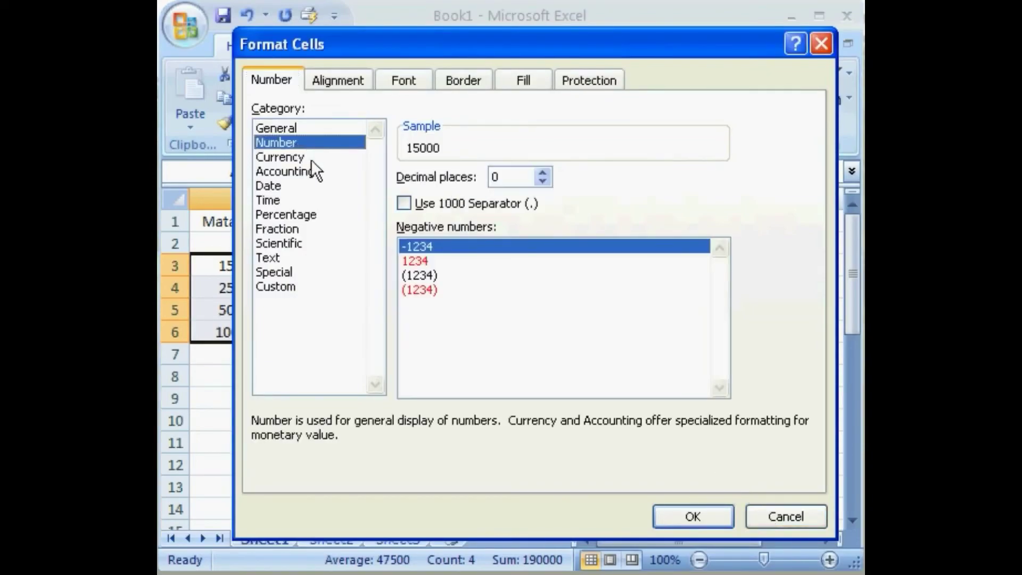
left_click(311, 159)
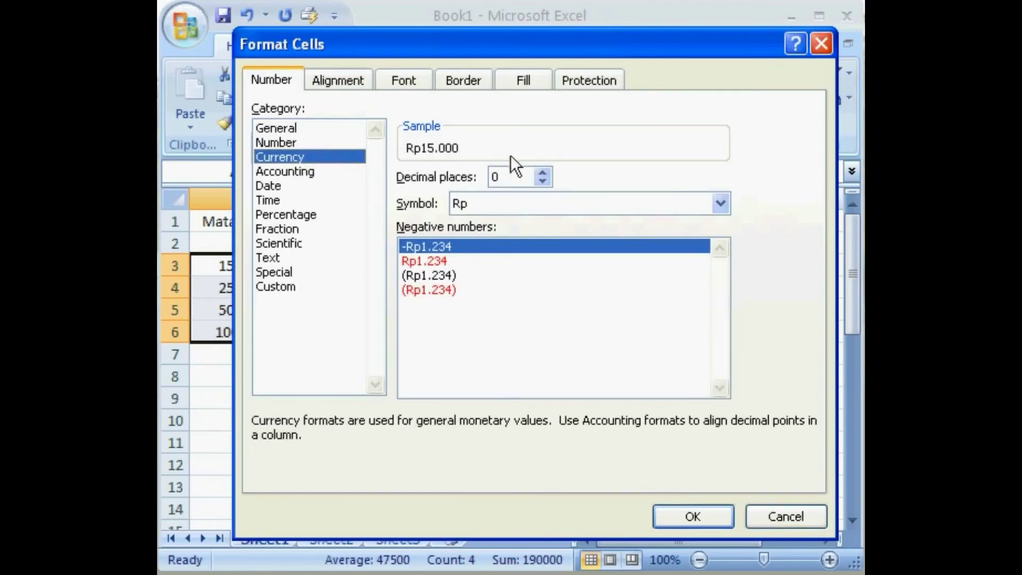
left_click(544, 172)
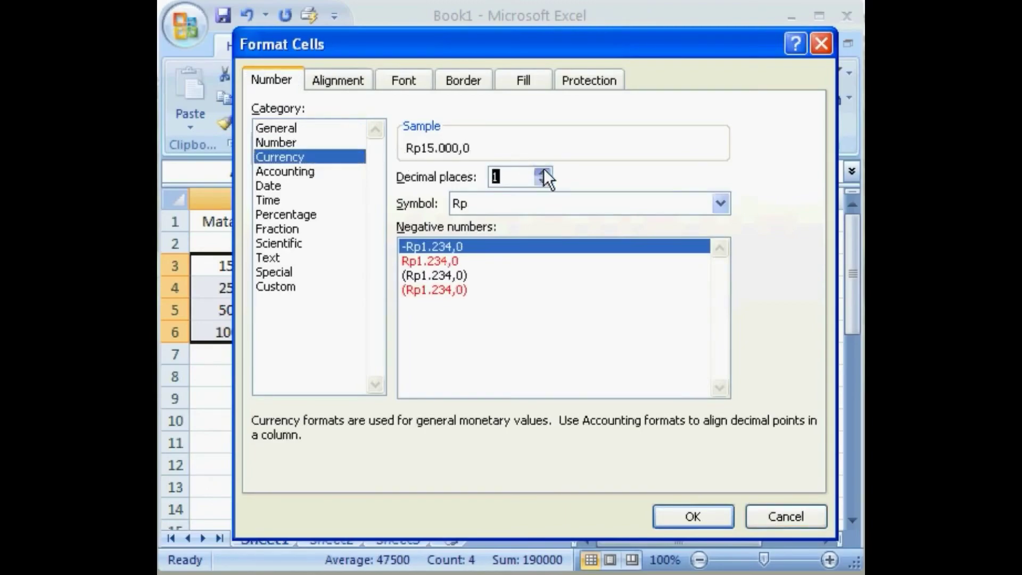
left_click(544, 172)
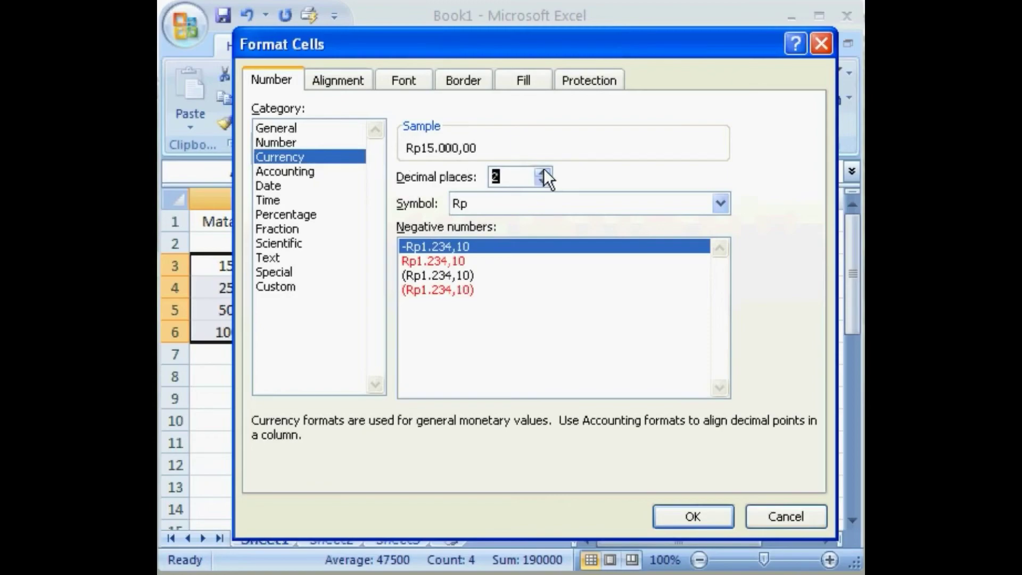
left_click(548, 179)
left_click(548, 180)
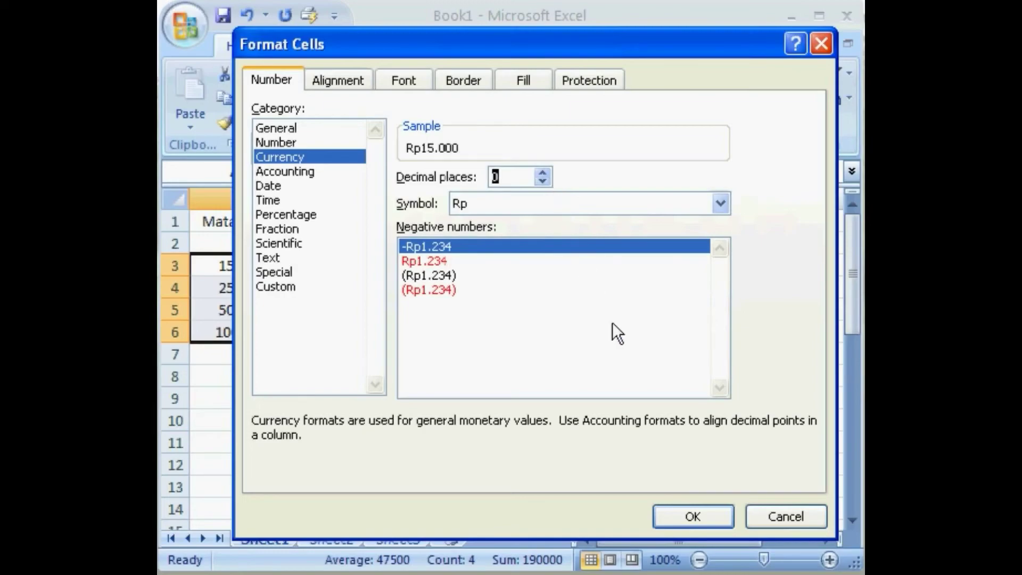
left_click(723, 512)
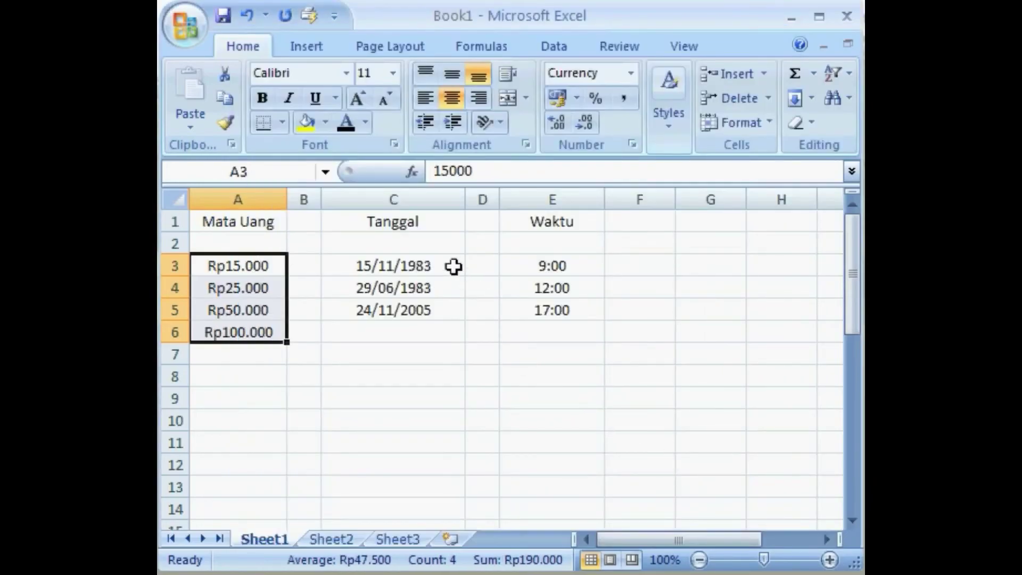
Format the Tanggal dates in C3:C5 with the Indonesian date type 14 Maret 2001.
left_click_drag(448, 261, 440, 301)
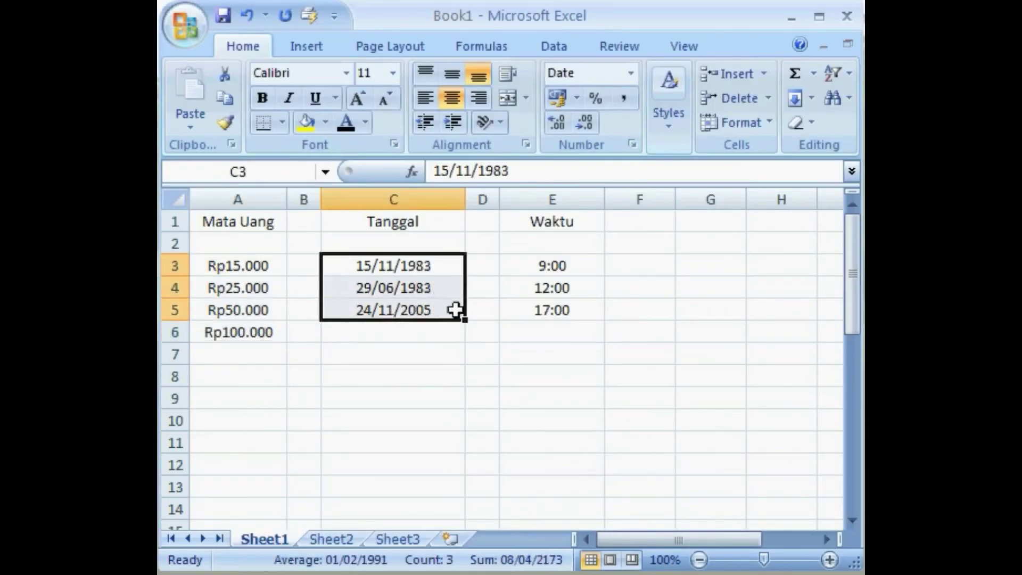
right_click(458, 272)
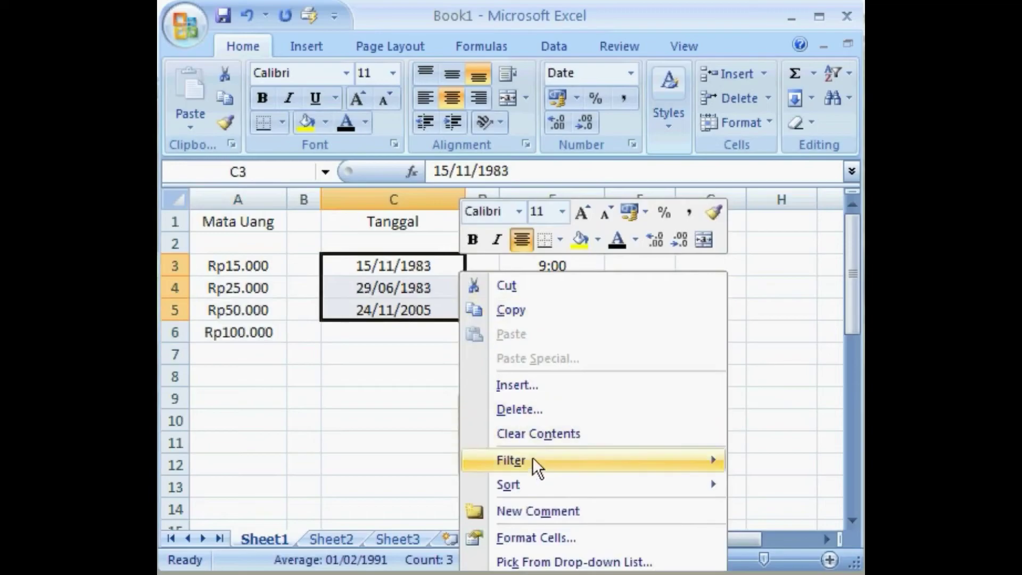
left_click(533, 537)
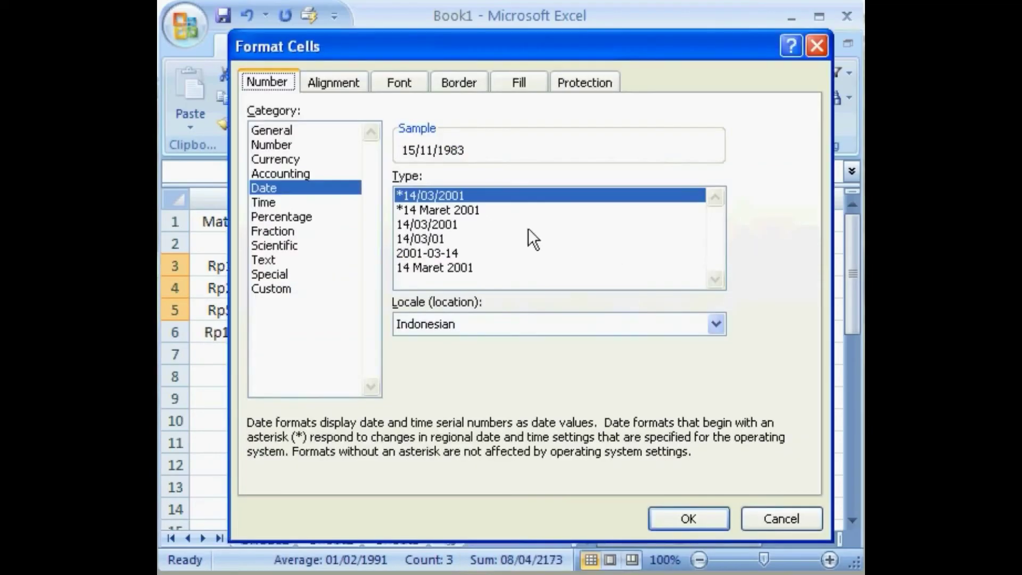
left_click(308, 188)
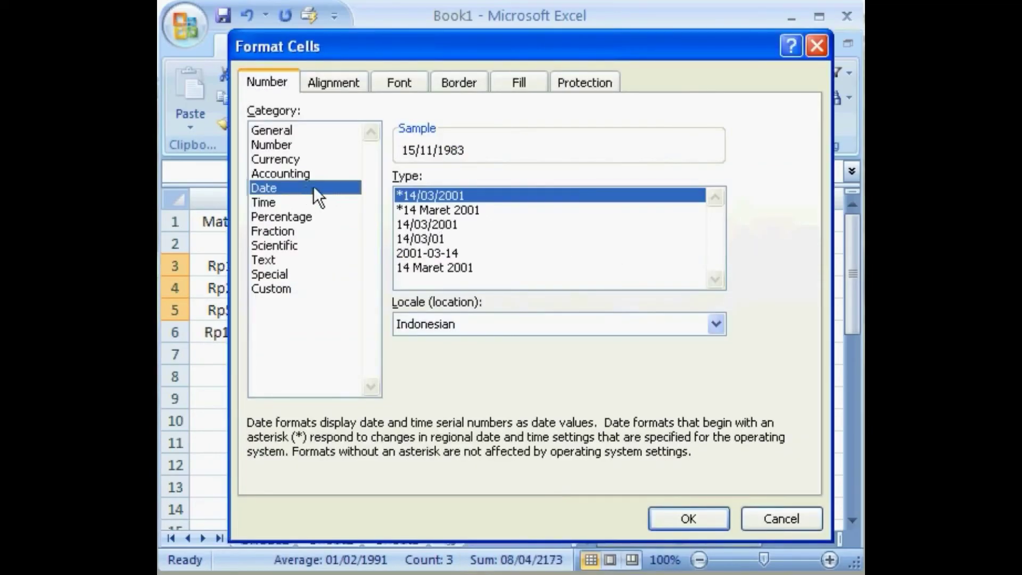
left_click(446, 210)
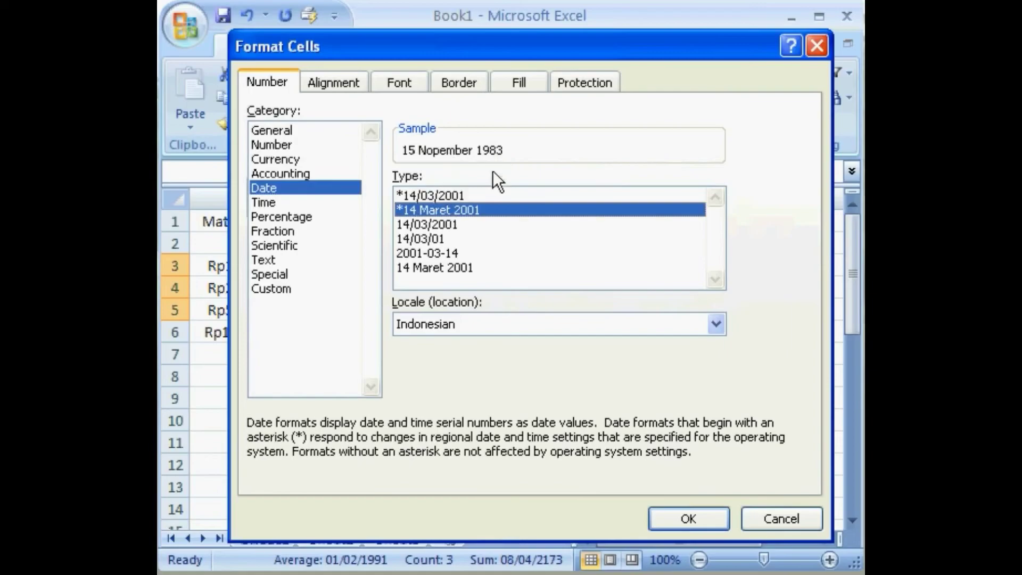
left_click(436, 238)
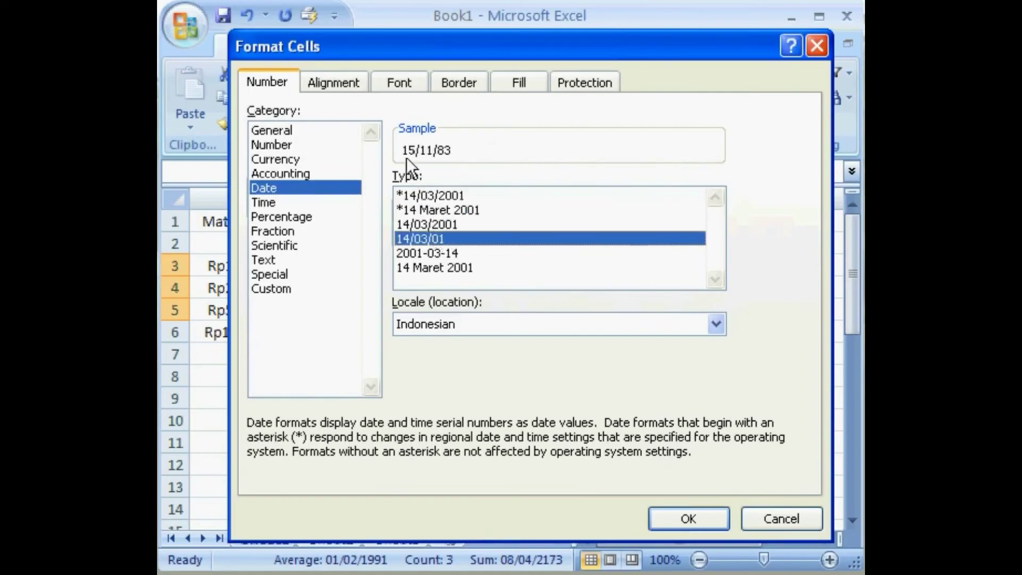
left_click(437, 267)
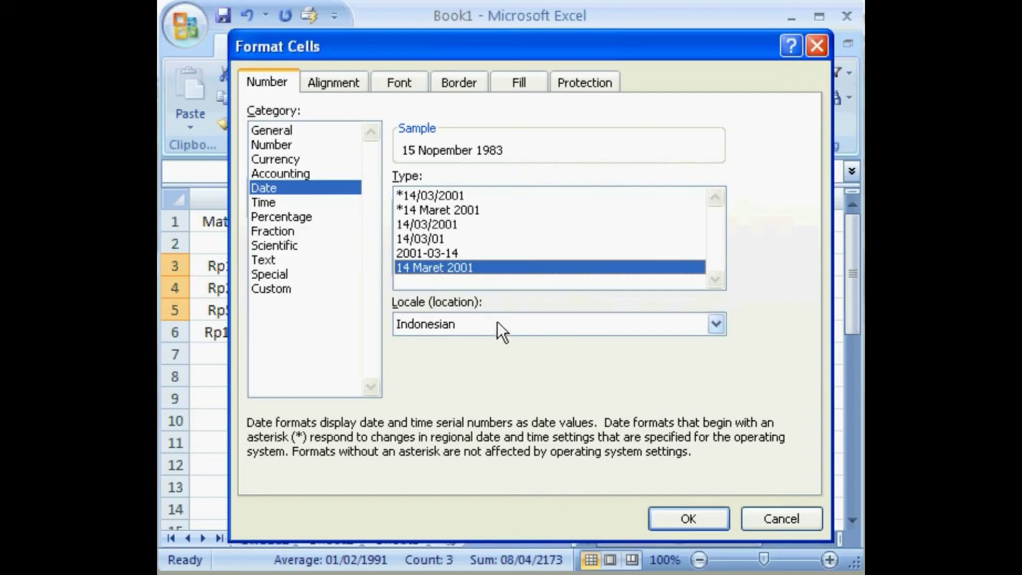
left_click(722, 518)
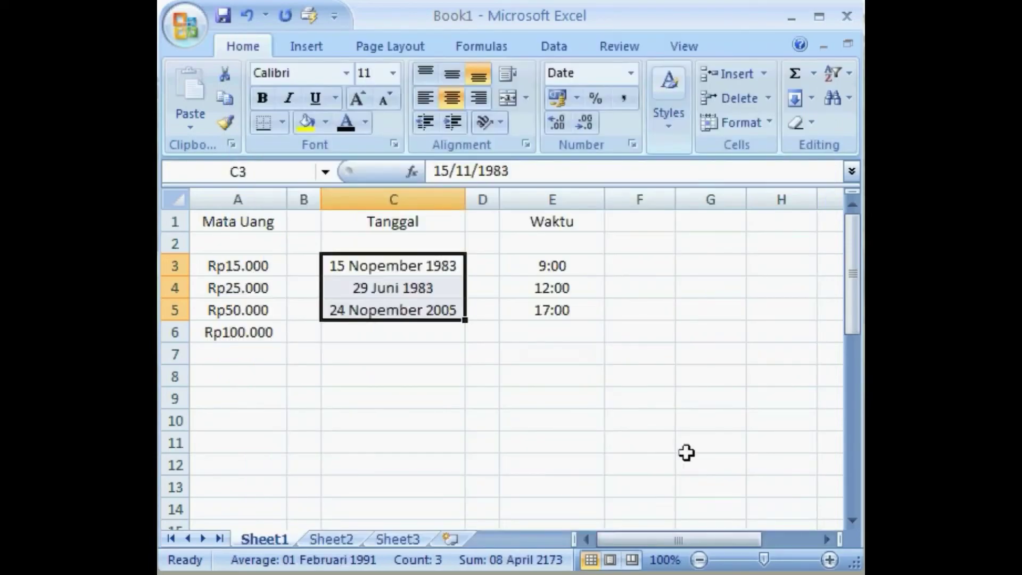
Format the Waktu times in E3:E5 with the custom number format h:mm AM/PM.
left_click_drag(561, 266, 560, 302)
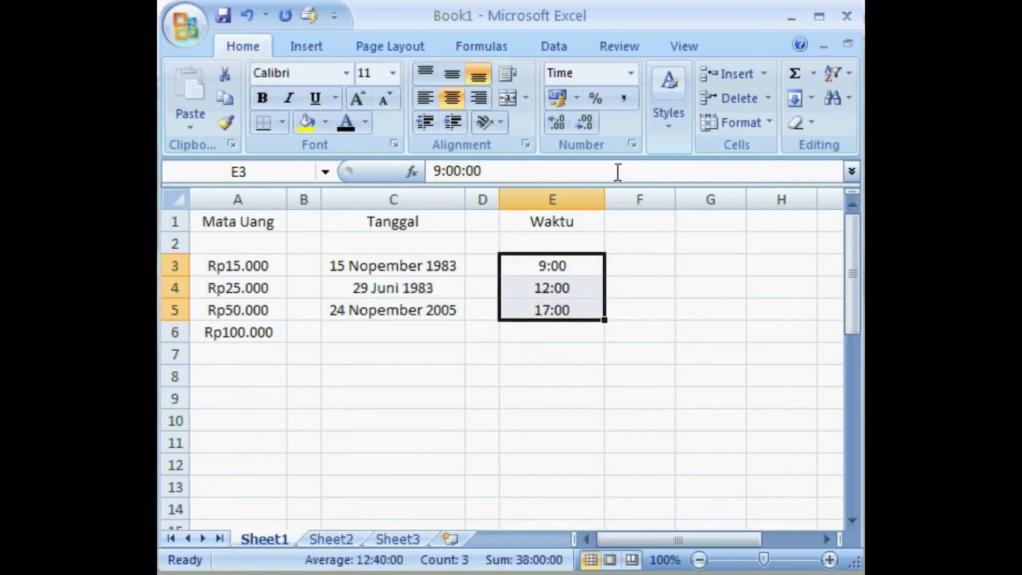
left_click(631, 144)
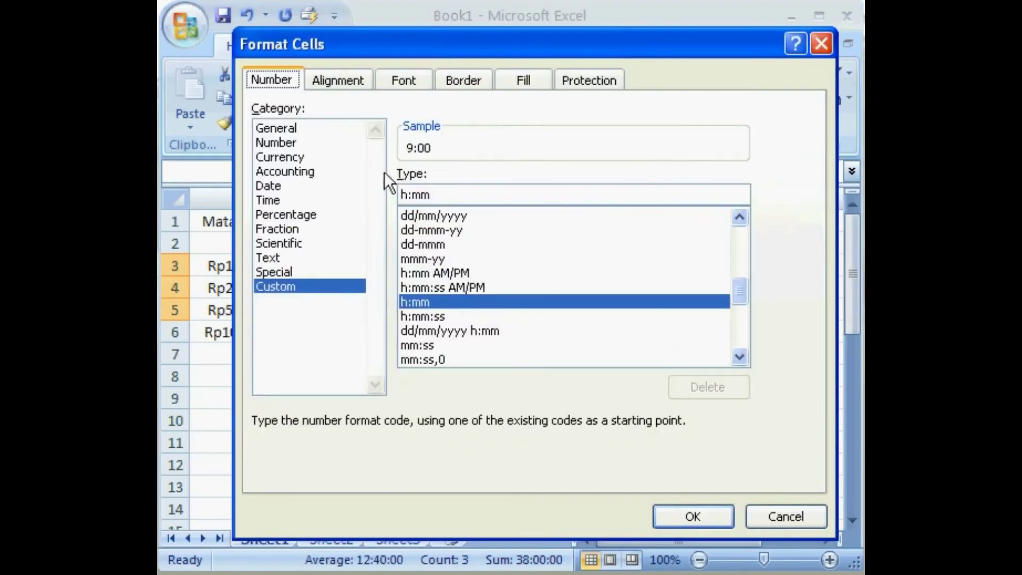
left_click(285, 201)
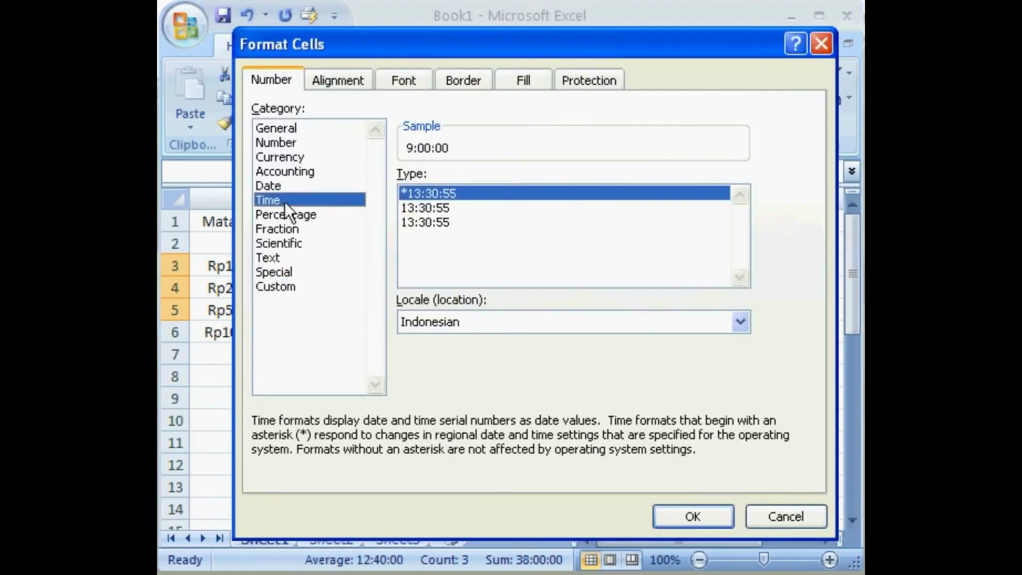
left_click(419, 206)
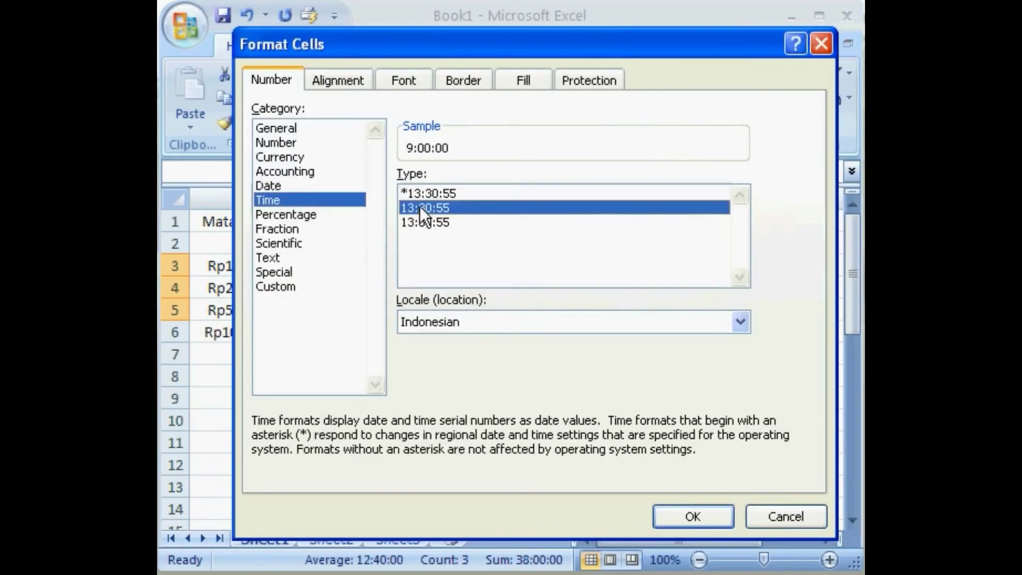
left_click(421, 223)
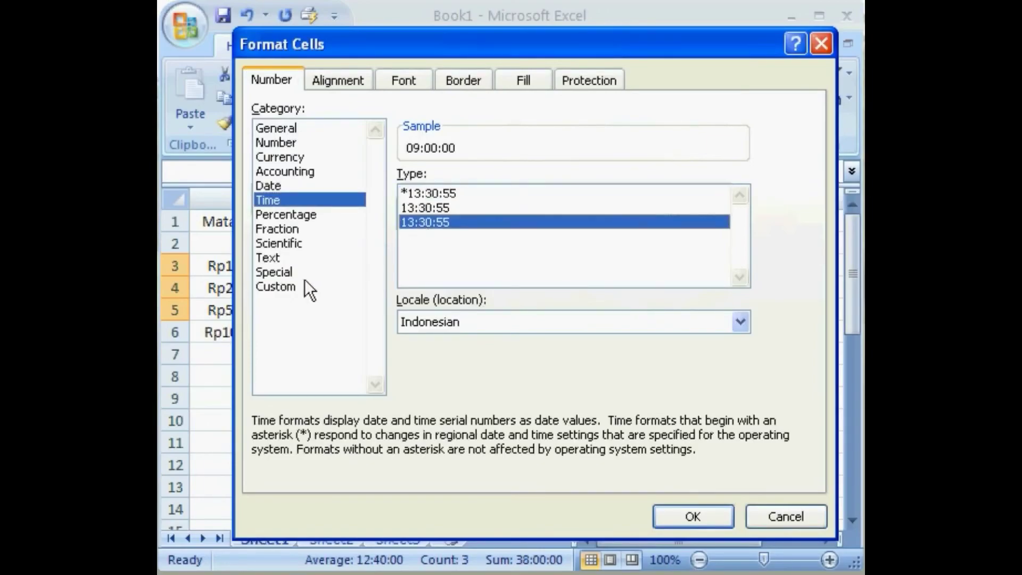
left_click(293, 287)
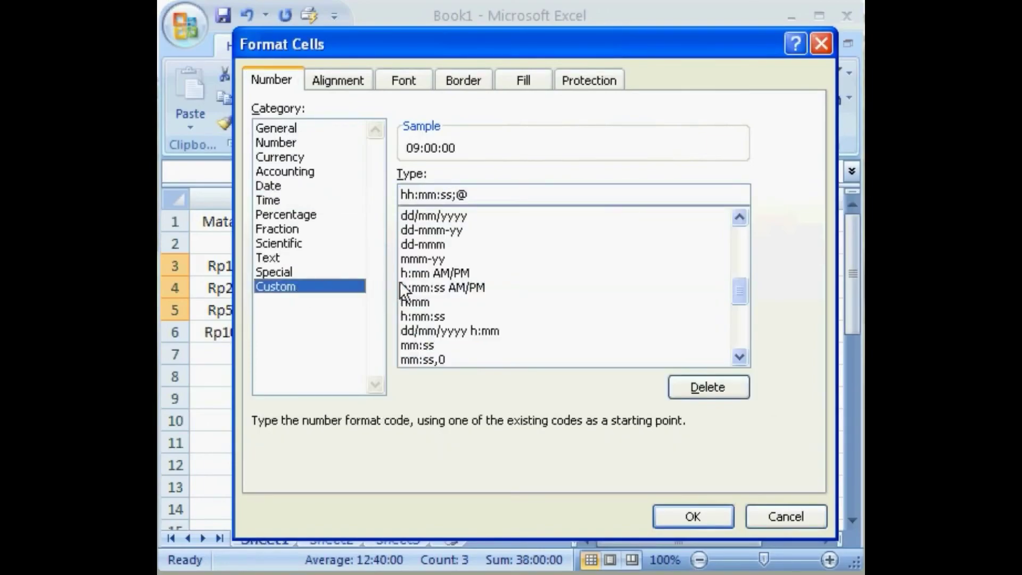
left_click(427, 287)
left_click(427, 272)
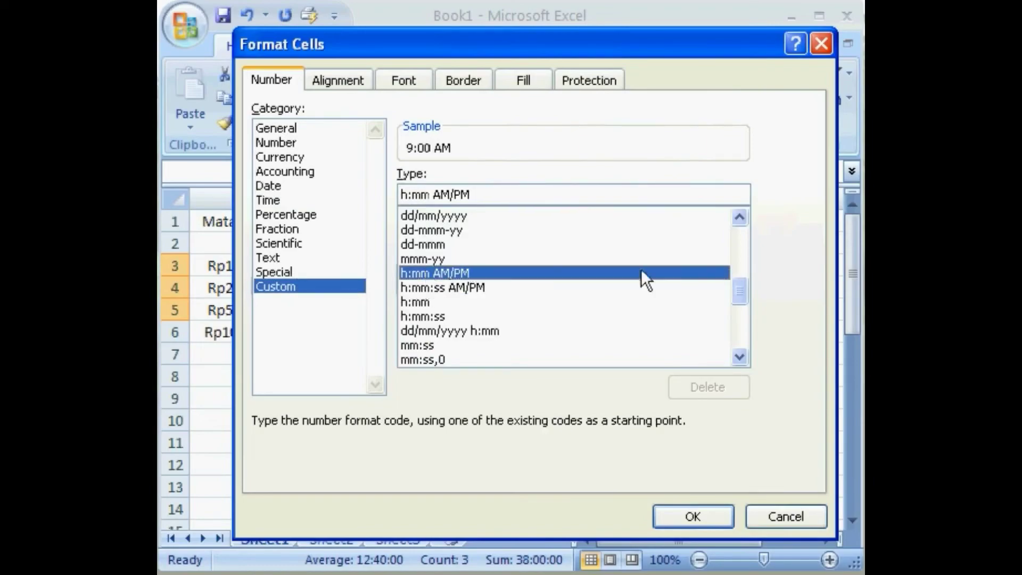
left_click_drag(740, 287, 741, 291)
left_click(469, 273)
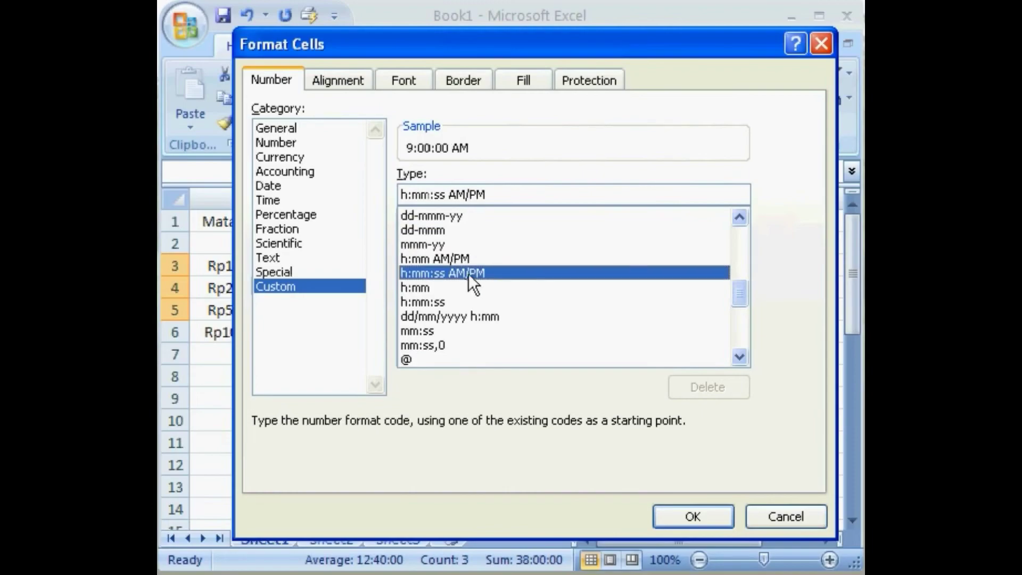
left_click(437, 285)
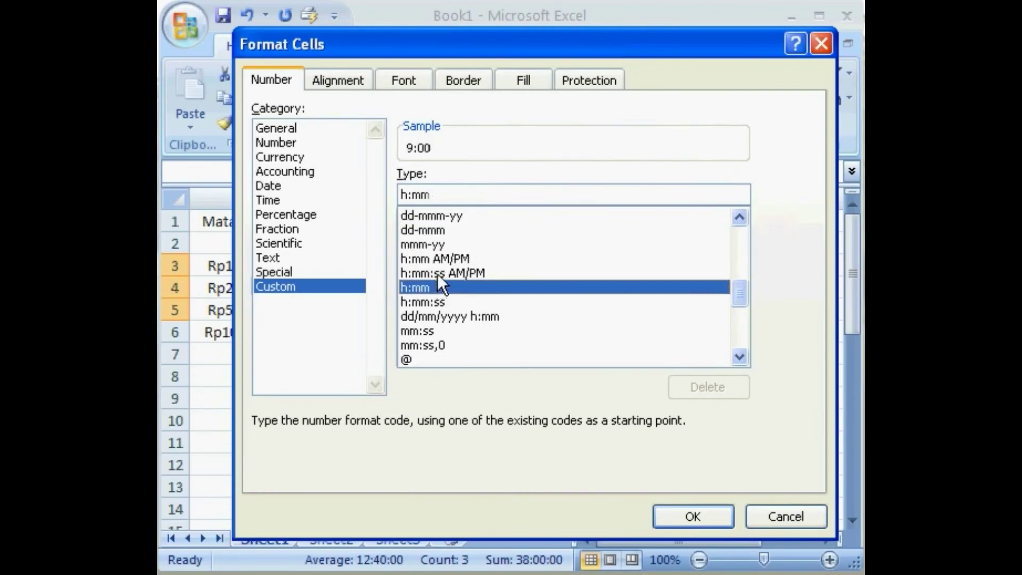
left_click(437, 273)
left_click(435, 259)
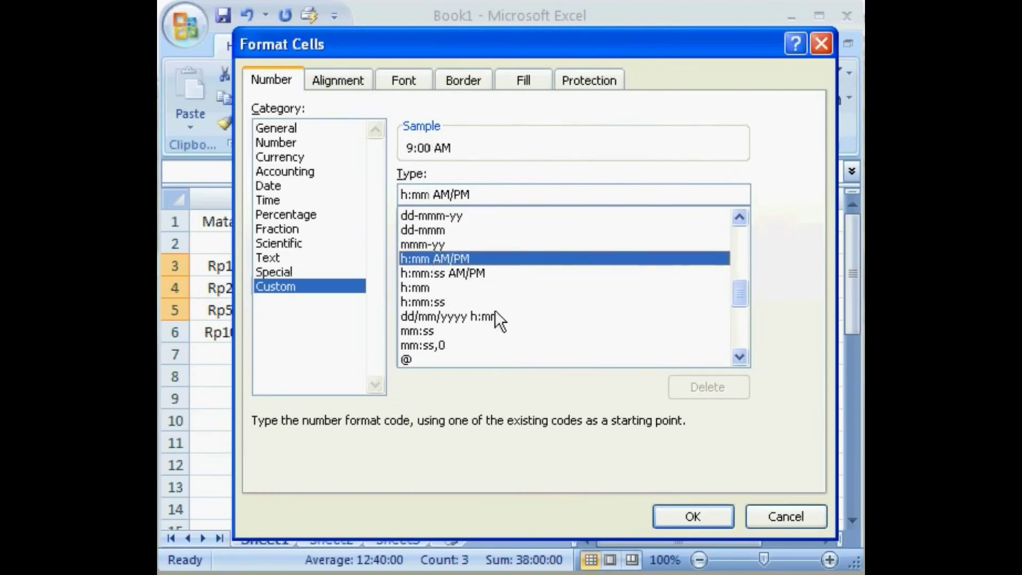
left_click(719, 515)
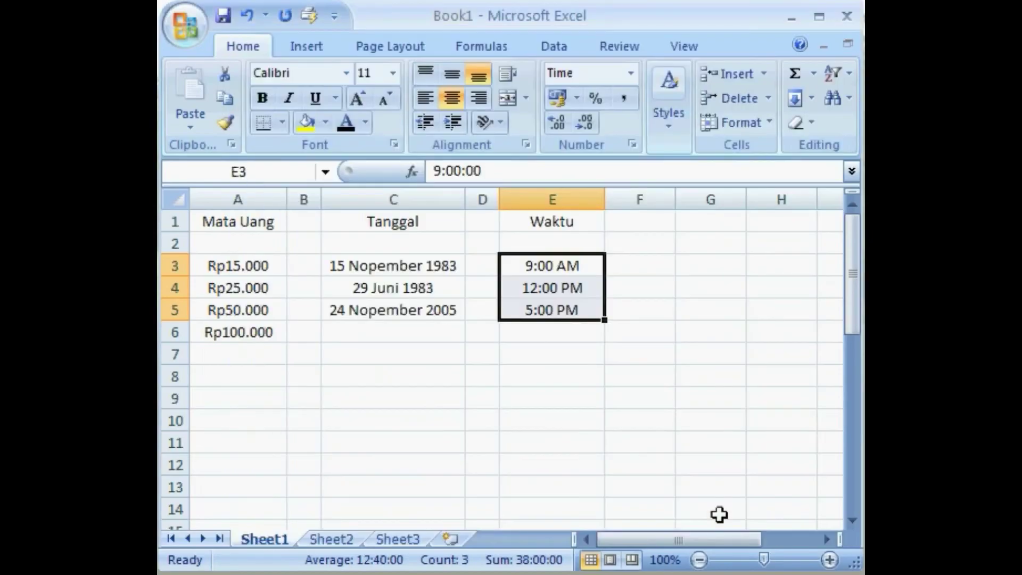
left_click(589, 266)
left_click(590, 288)
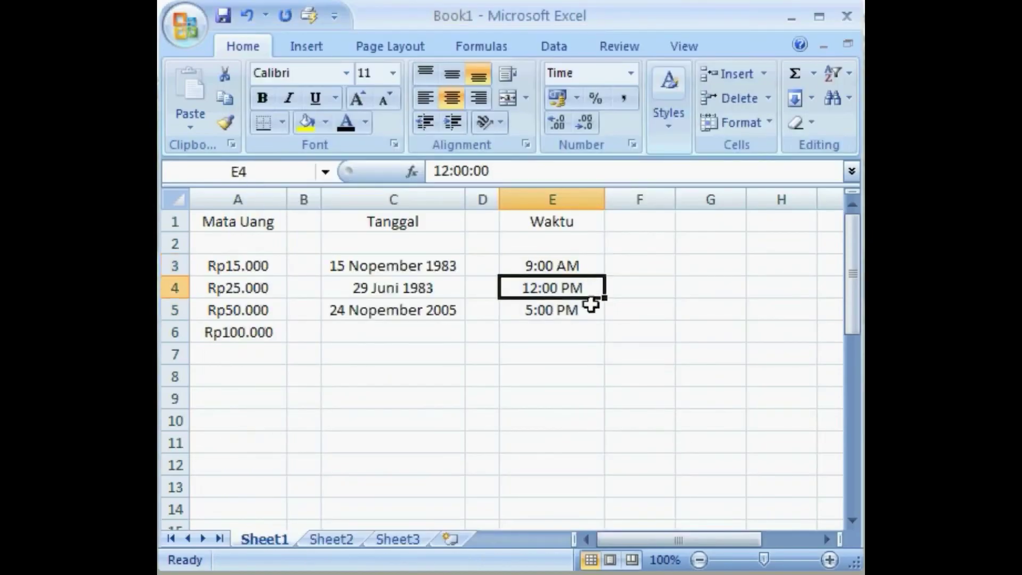
left_click(590, 306)
left_click(660, 287)
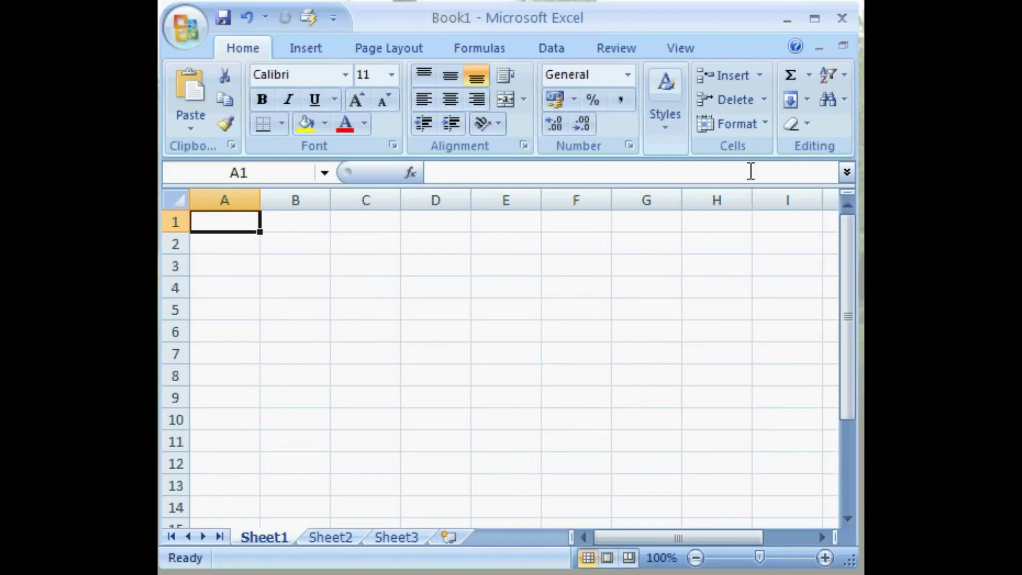
Set the magnification of the empty Sheet1 to the preset 75%.
left_click(702, 52)
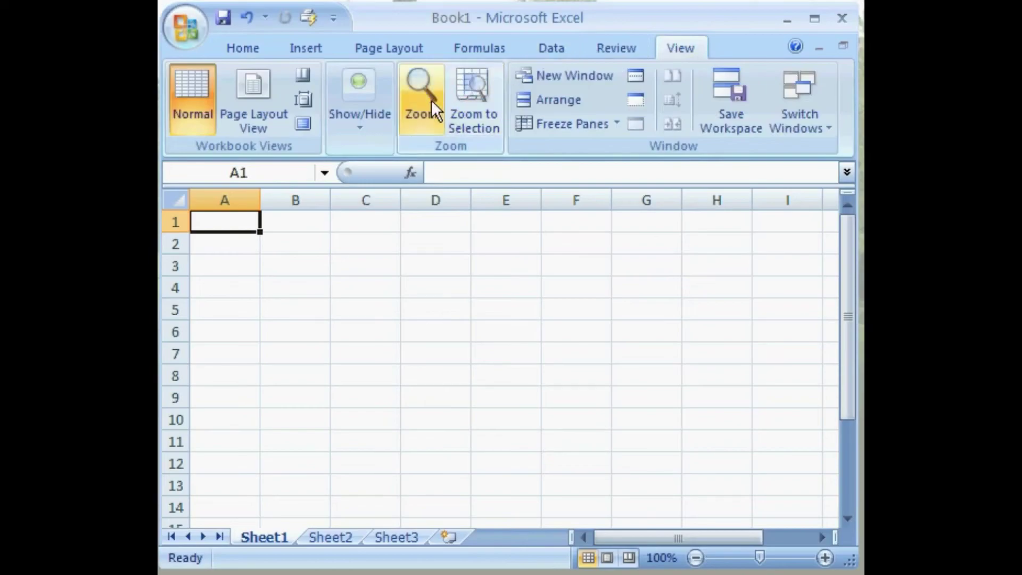
left_click(423, 125)
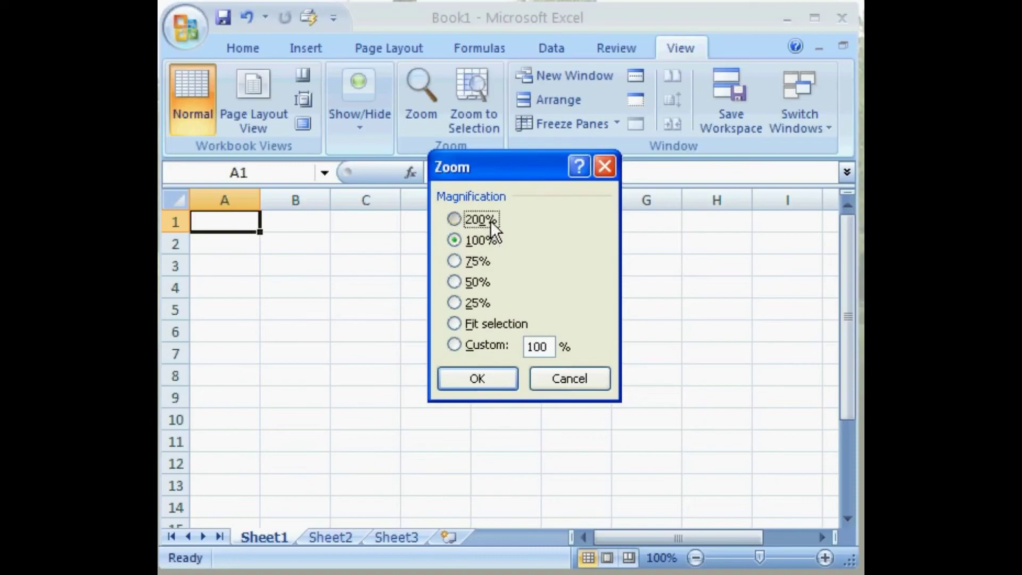
left_click(490, 220)
left_click(480, 262)
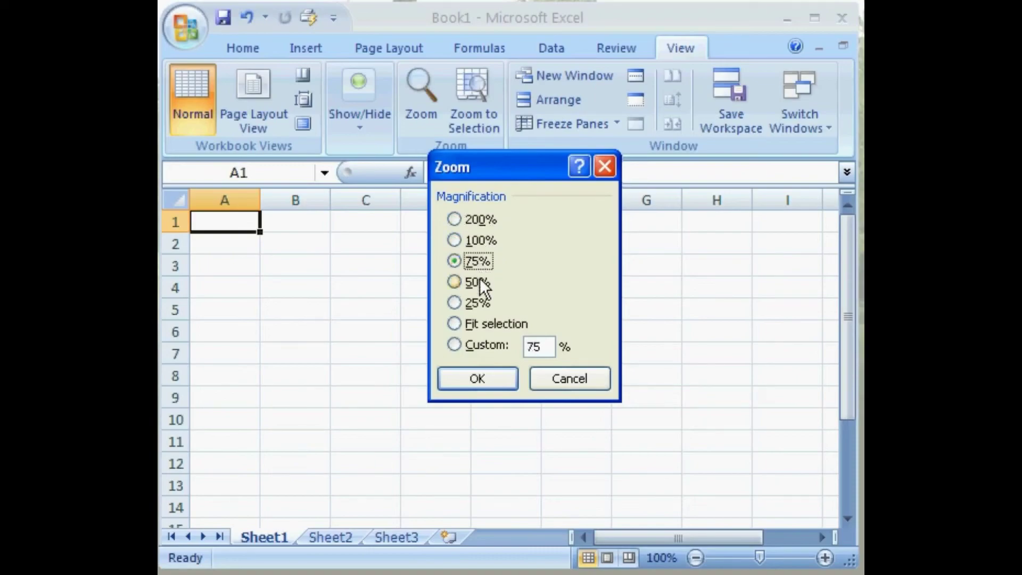
left_click(478, 281)
left_click(477, 300)
left_click(482, 261)
left_click(510, 378)
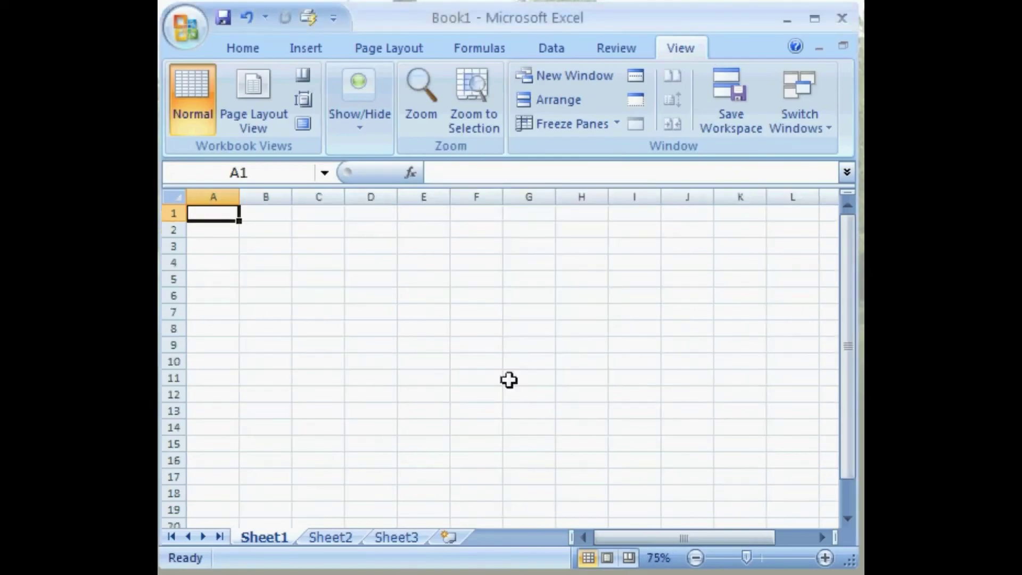
Return the magnification of Sheet1 to the preset 100%.
left_click(674, 553)
left_click(465, 282)
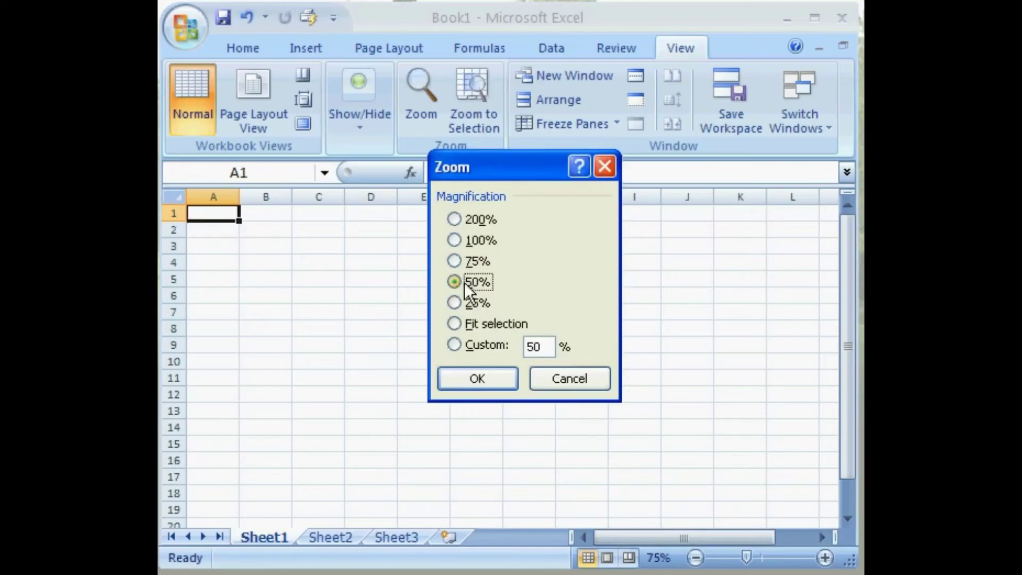
left_click(463, 263)
left_click(459, 241)
left_click(510, 382)
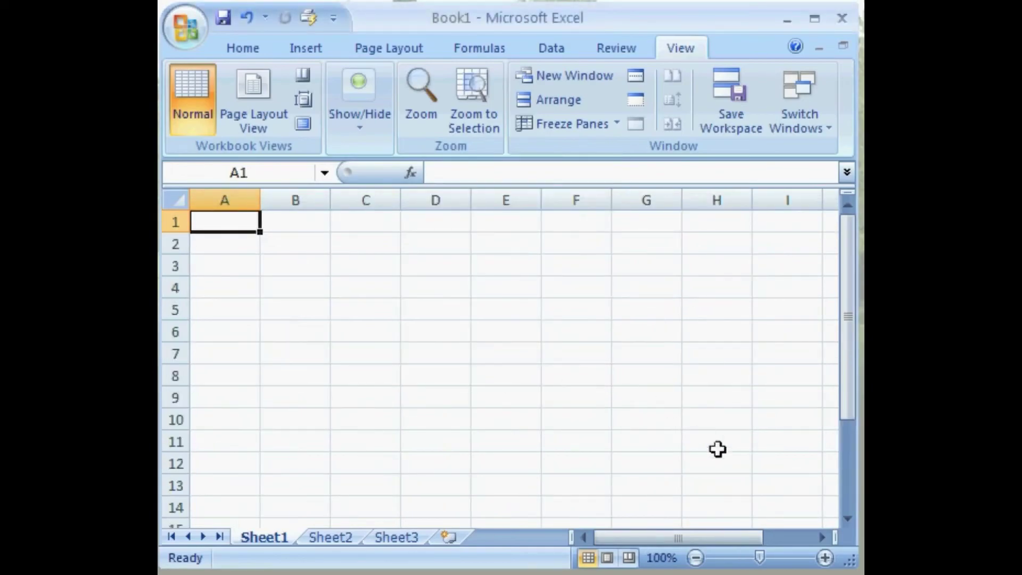
Adjust the worksheet magnification gradually, reducing it in steps to 80% and raising it back to 100%.
mouse_move(758, 557)
left_mouse_down()
mouse_move(734, 558)
mouse_move(781, 558)
mouse_move(771, 561)
left_mouse_up()
left_click(695, 558)
left_click(695, 558)
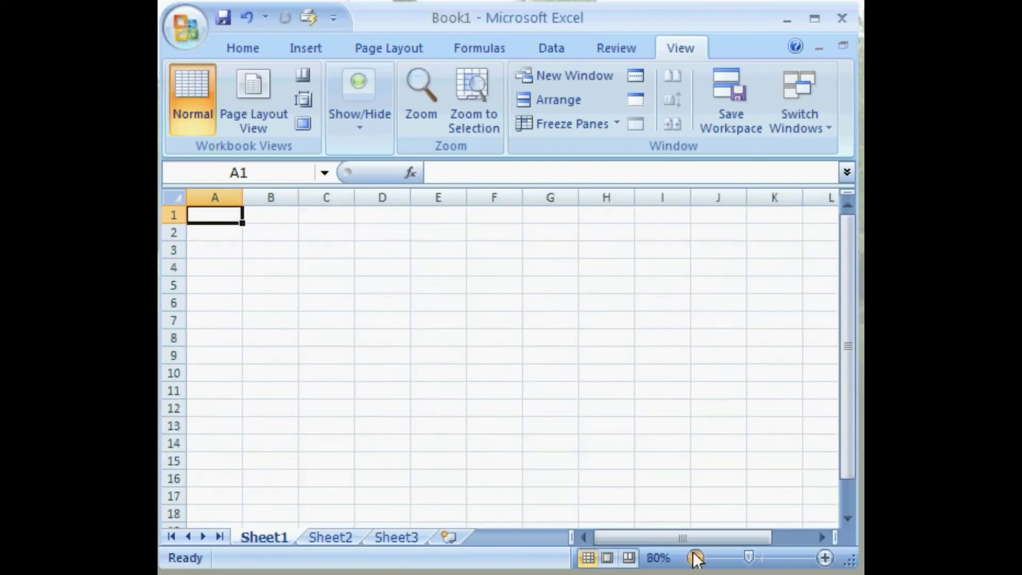
left_click(826, 559)
left_click(825, 558)
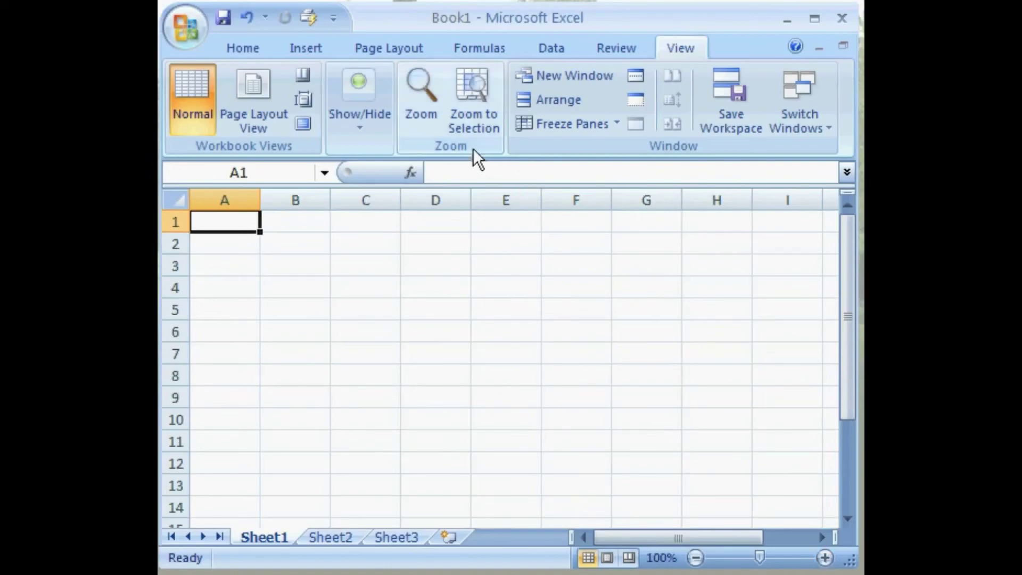
Zoom the worksheet to the selected cell A1, and restore the magnification to 100%.
left_click(493, 96)
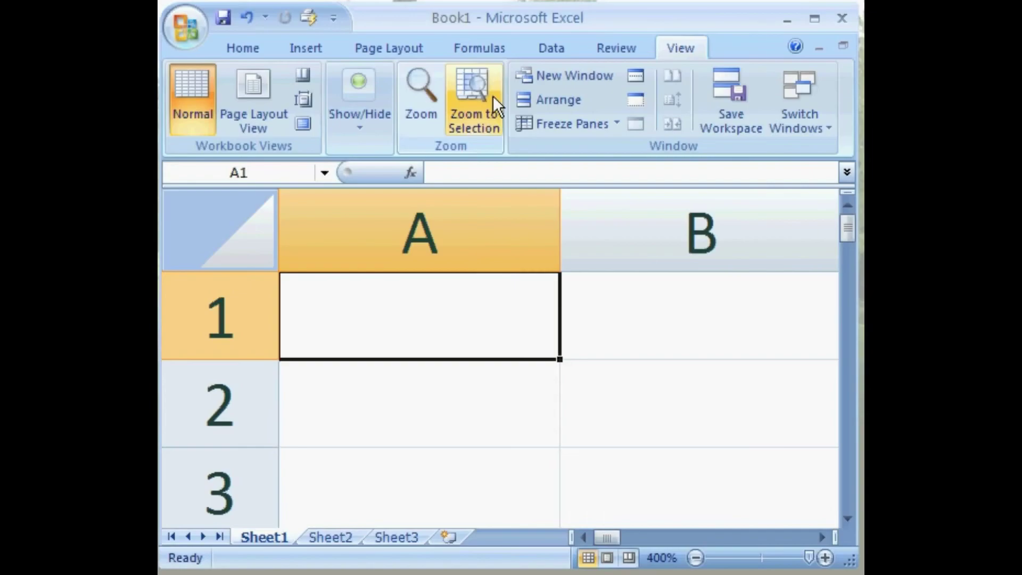
left_click(433, 108)
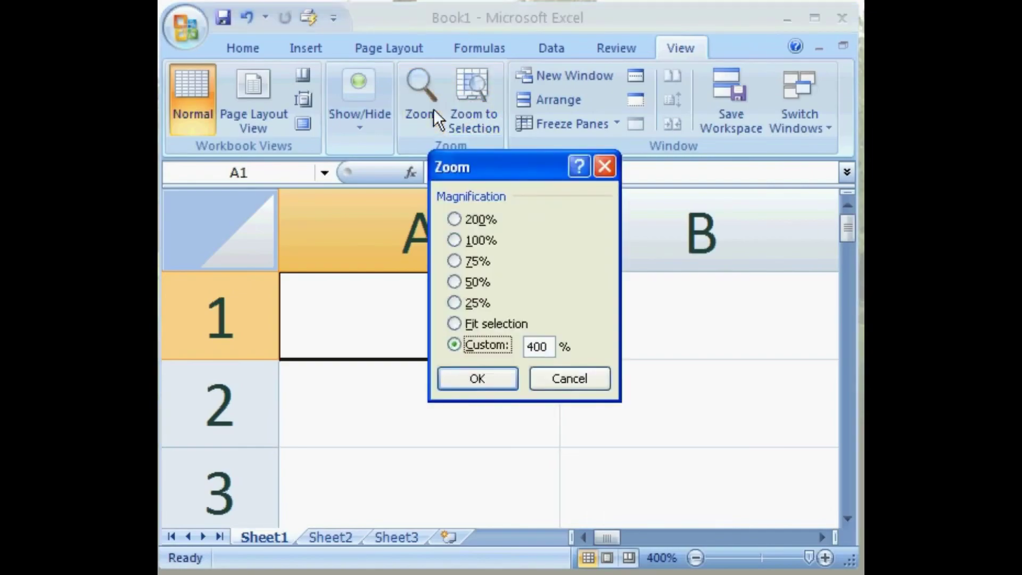
left_click(475, 241)
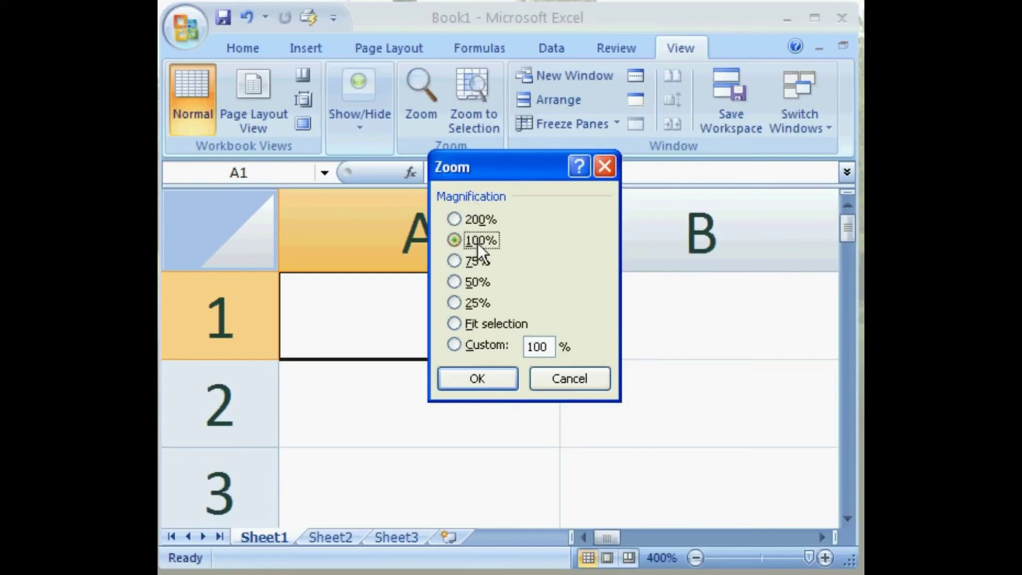
left_click(509, 379)
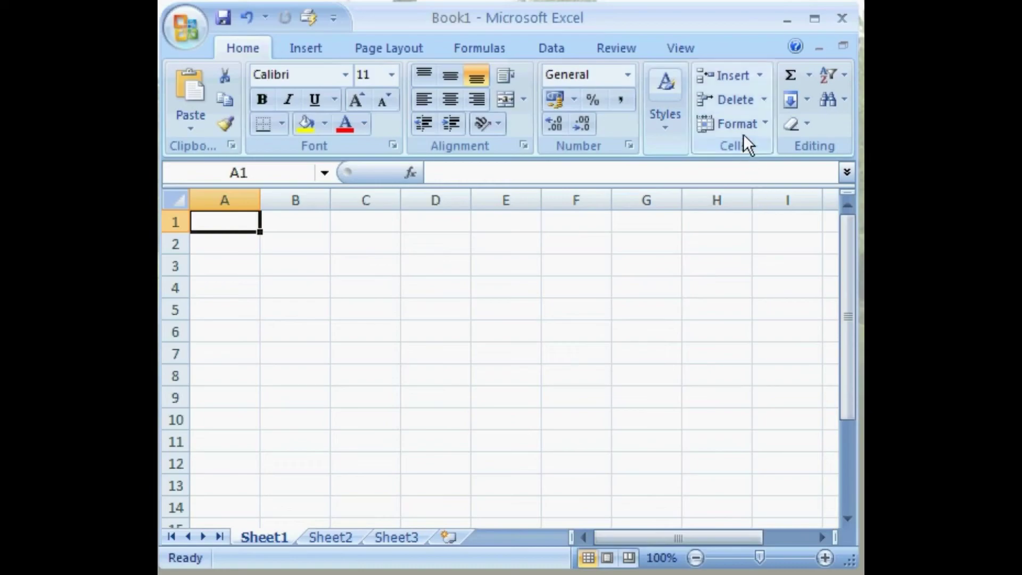
Go through the preset magnifications from 200% to 25% and apply 75% to Sheet1.
left_click(694, 53)
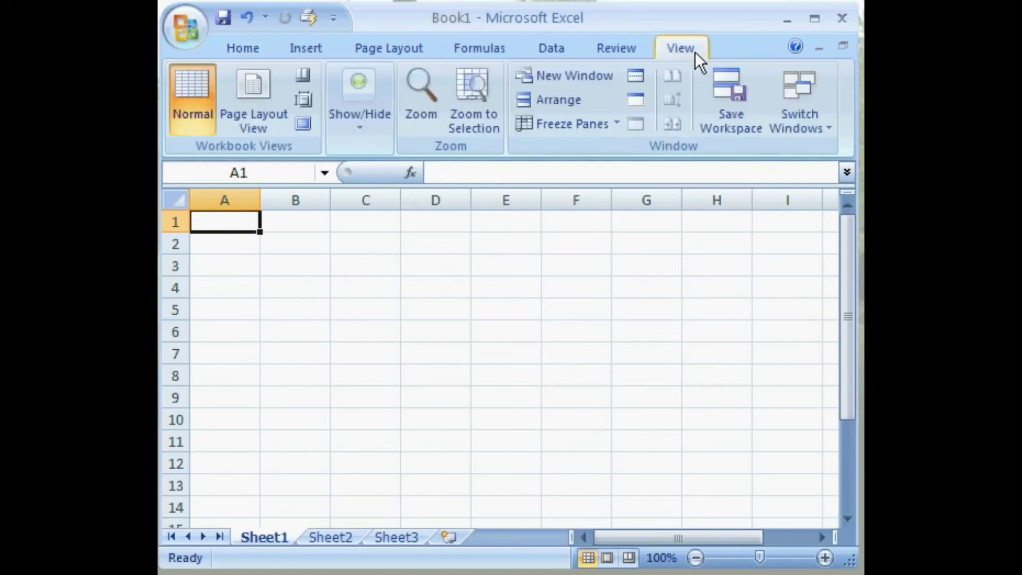
left_click(423, 127)
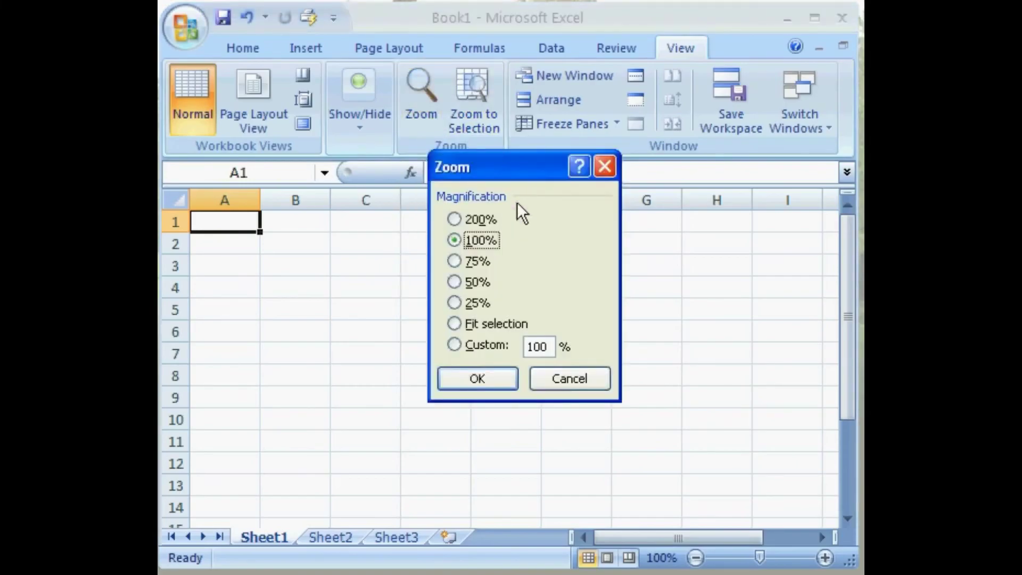
left_click(491, 221)
left_click(479, 263)
left_click(477, 281)
left_click(477, 300)
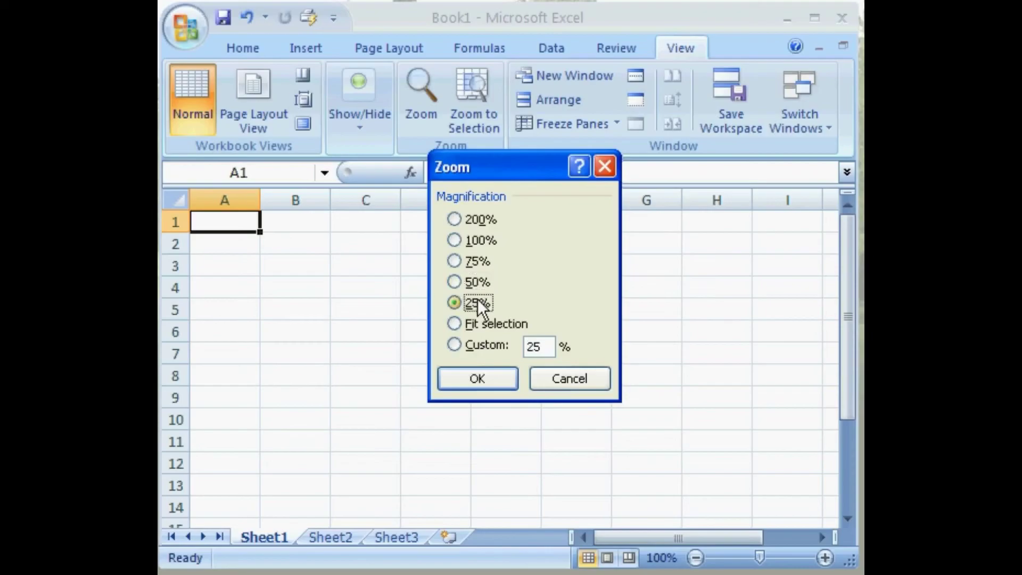
left_click(481, 260)
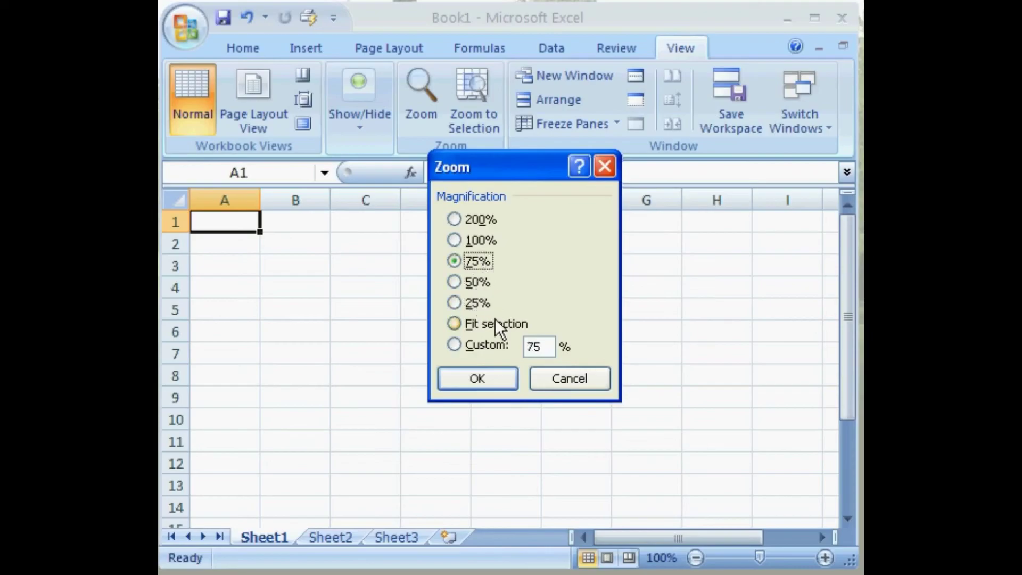
left_click(510, 380)
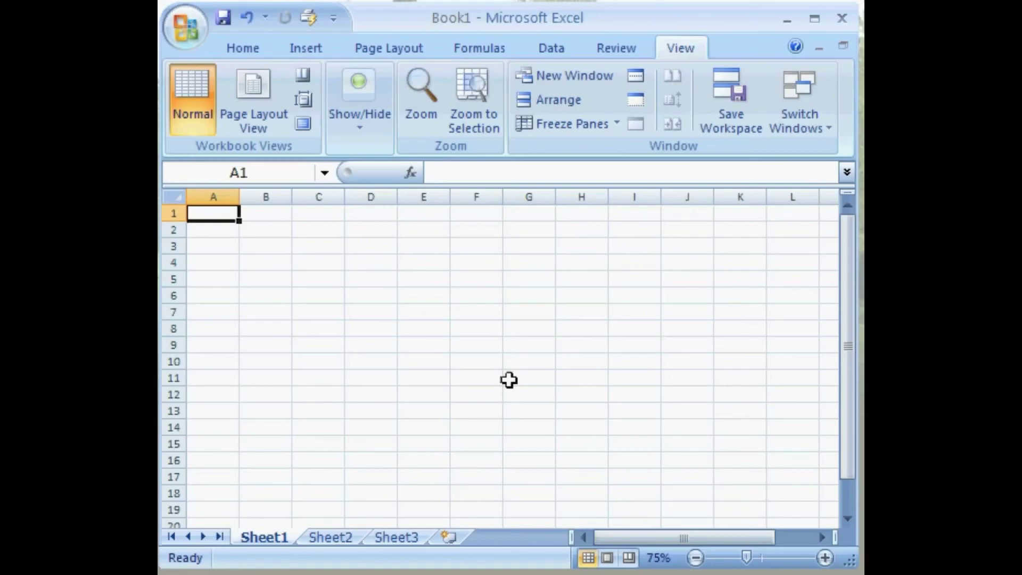
Reset the magnification of Sheet1 from the zoom presets to 100%.
left_click(663, 557)
left_click(469, 285)
left_click(463, 263)
left_click(461, 241)
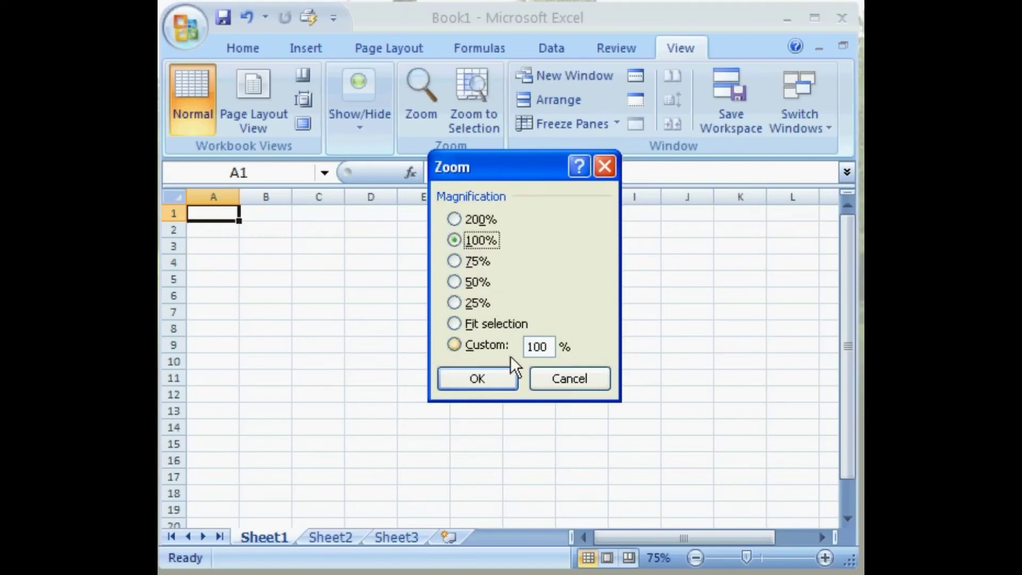
left_click(510, 382)
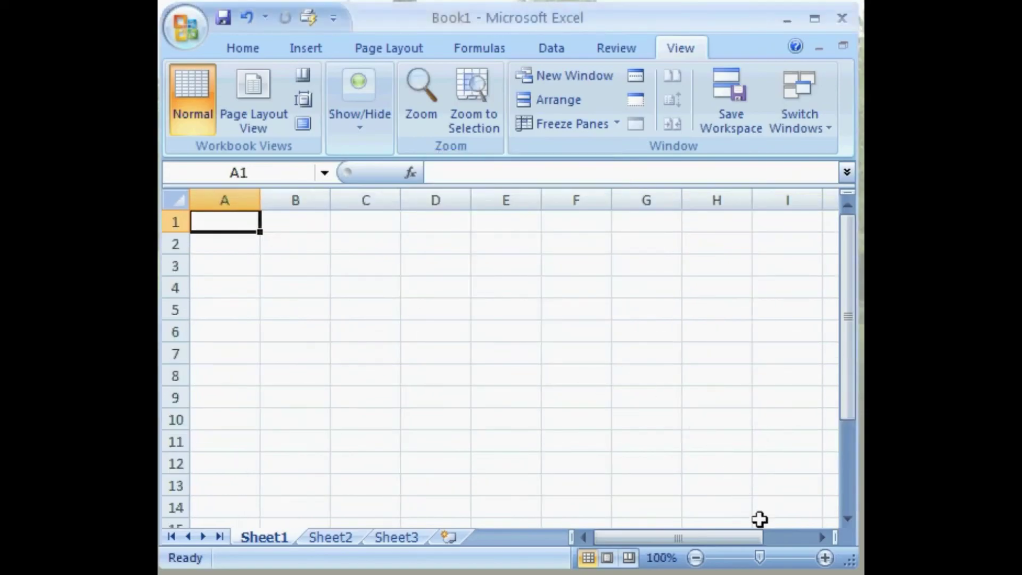
Vary the magnification of Sheet1 gradually, stepping it down to 80% and up again to 100%.
mouse_move(760, 557)
left_mouse_down()
mouse_move(735, 559)
mouse_move(784, 558)
mouse_move(769, 560)
left_mouse_up()
left_click(694, 558)
left_click(695, 558)
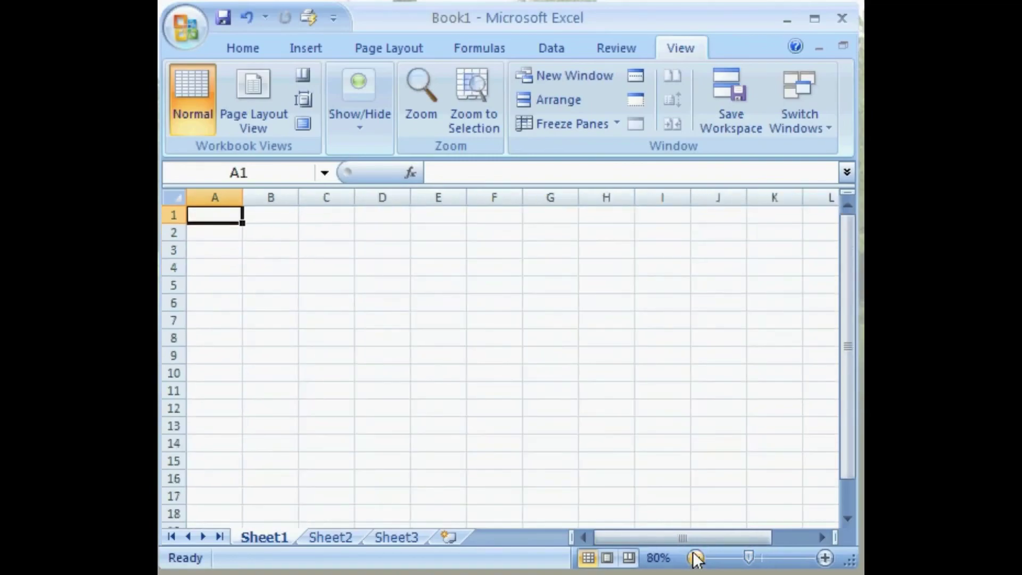
left_click(825, 557)
left_click(825, 557)
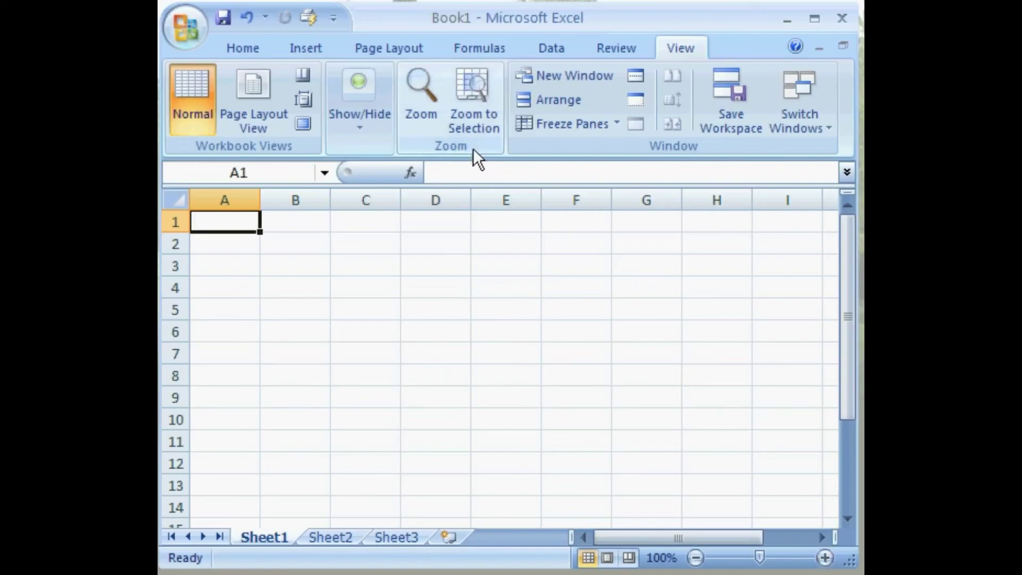
Zoom the worksheet so that the selected cell A1 is enlarged with Zoom to Selection.
left_click(492, 96)
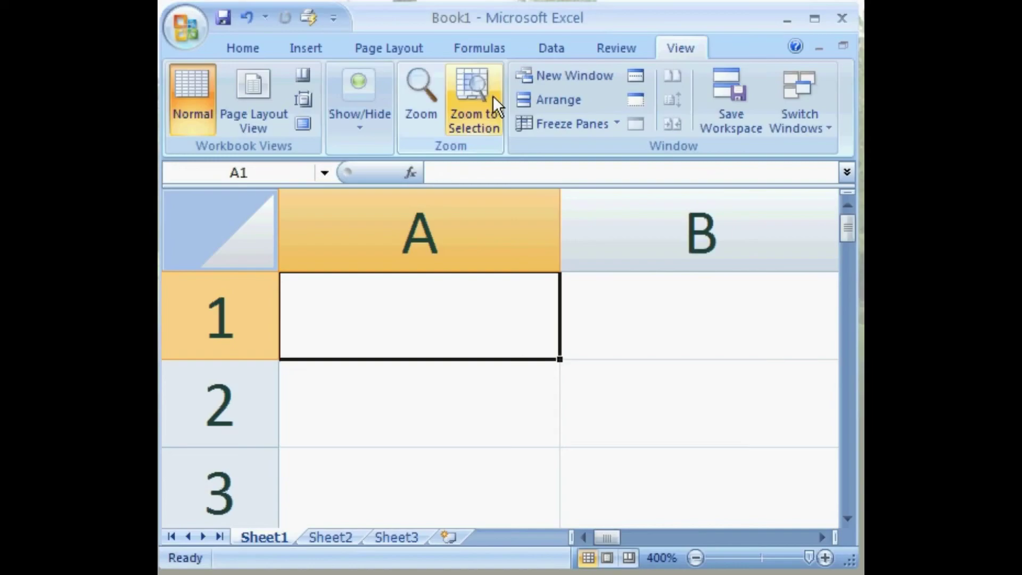
Return the enlarged worksheet to normal size with the 100% magnification preset.
left_click(422, 101)
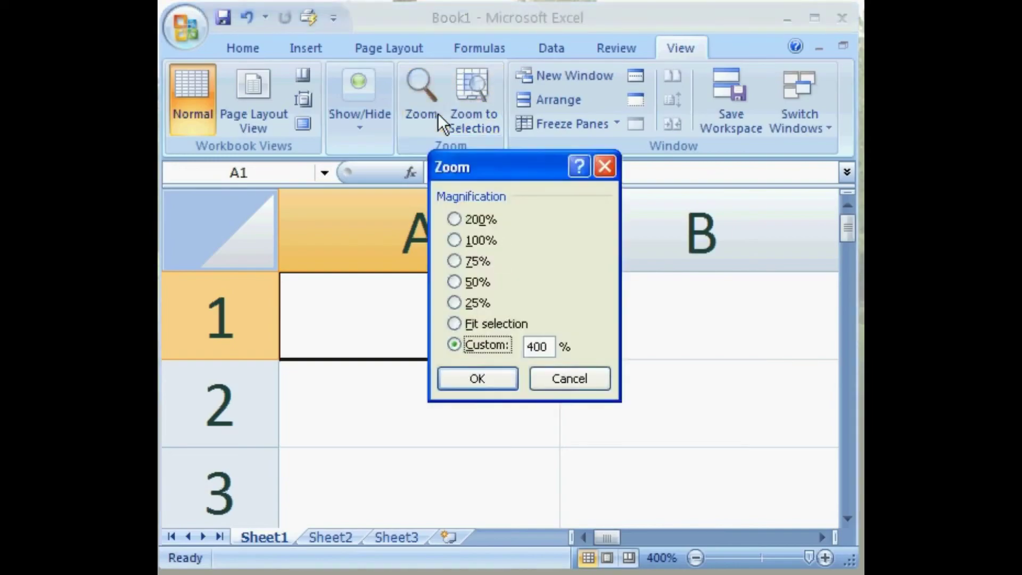
left_click(474, 240)
left_click(507, 379)
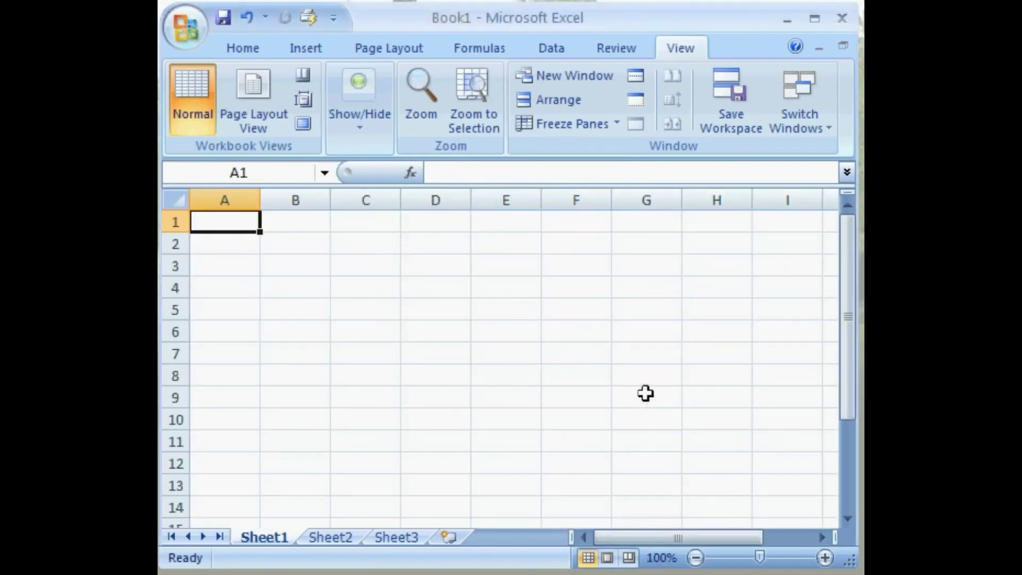
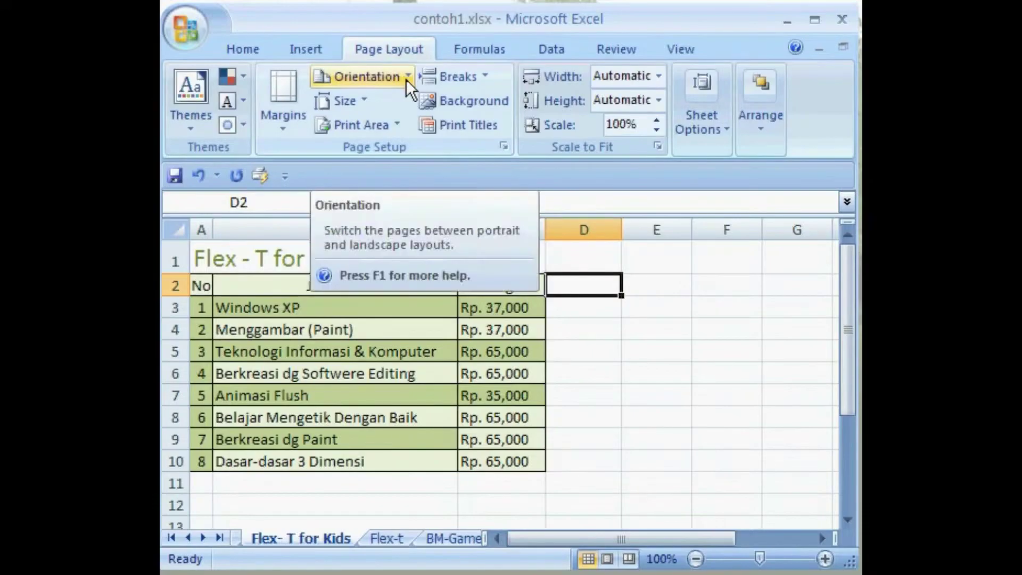
Set the Flex- T for Kids sheet to Portrait orientation and A4 paper size.
left_click(406, 79)
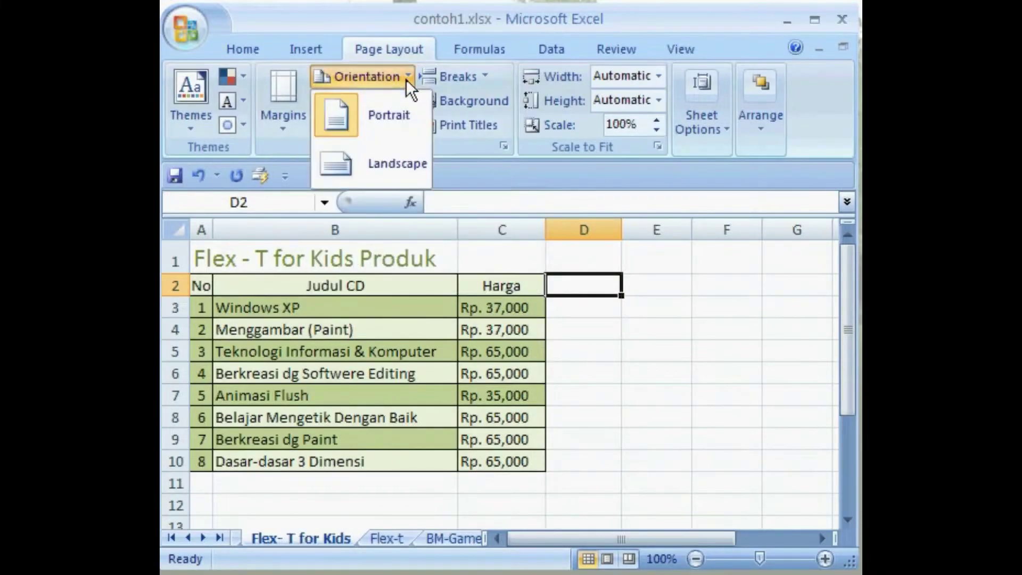
left_click(418, 122)
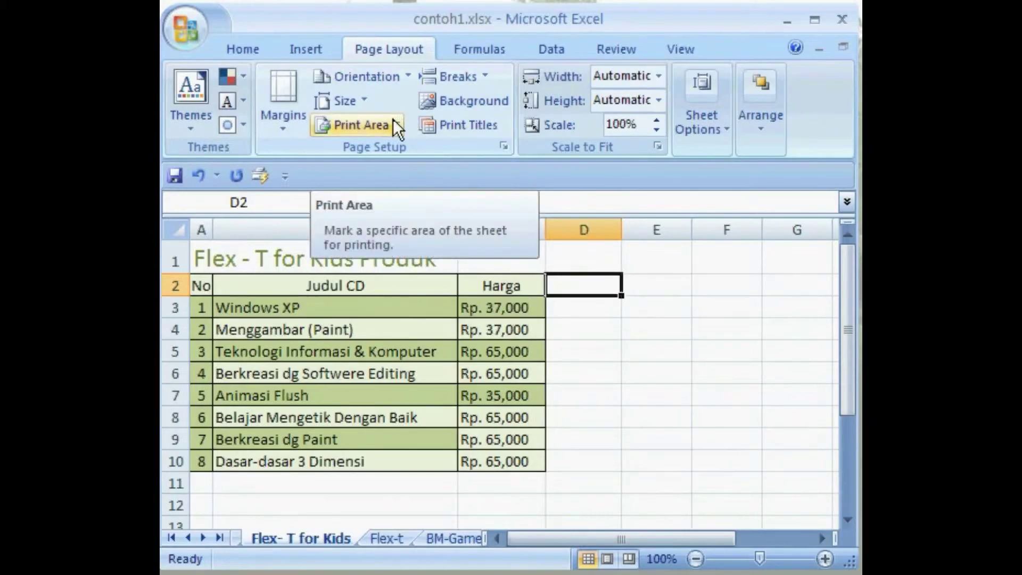
left_click(366, 105)
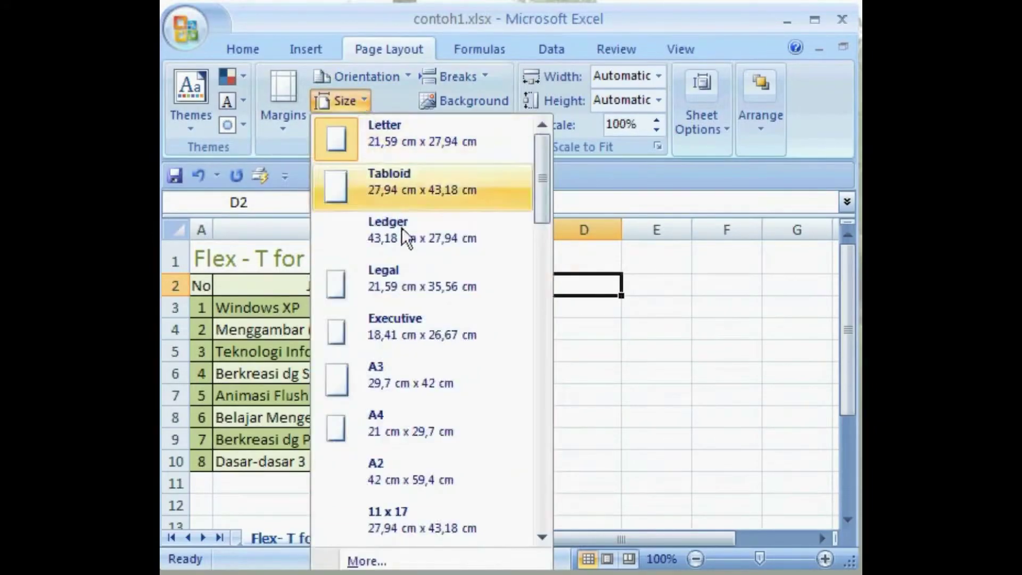
left_click(476, 436)
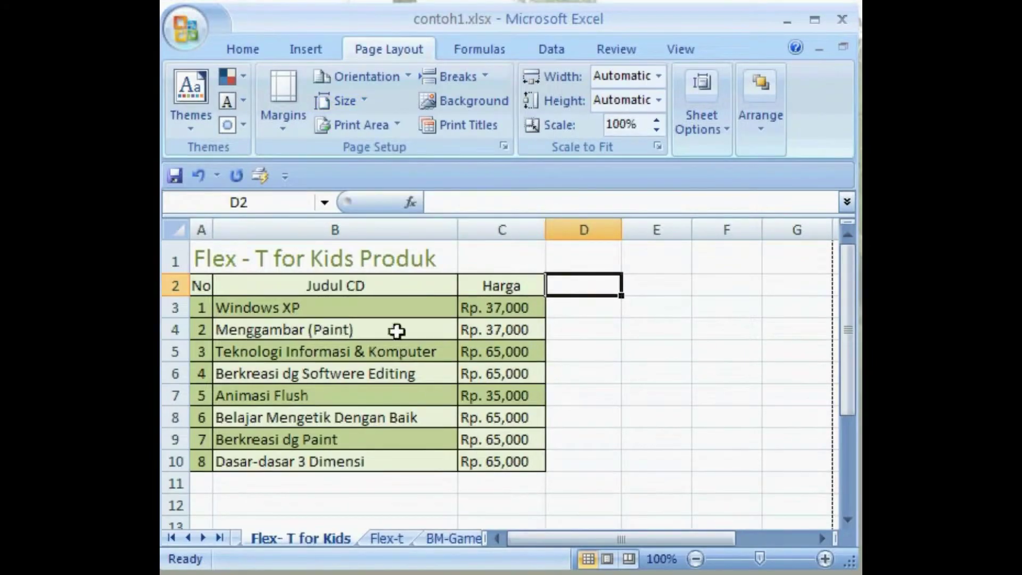
Set custom page margins of 1,5 for the top and right of the Flex- T for Kids sheet.
left_click(281, 110)
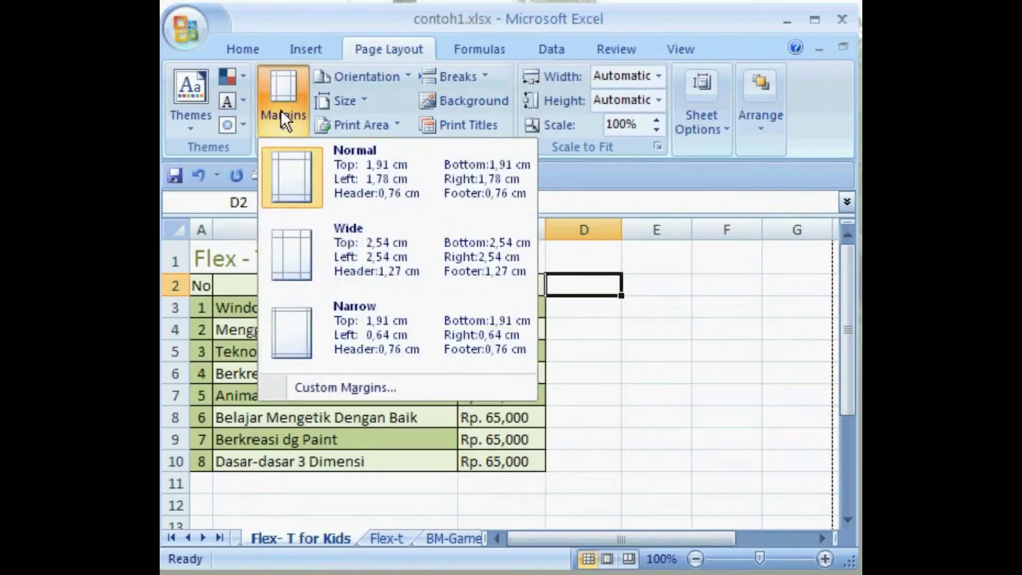
left_click(452, 394)
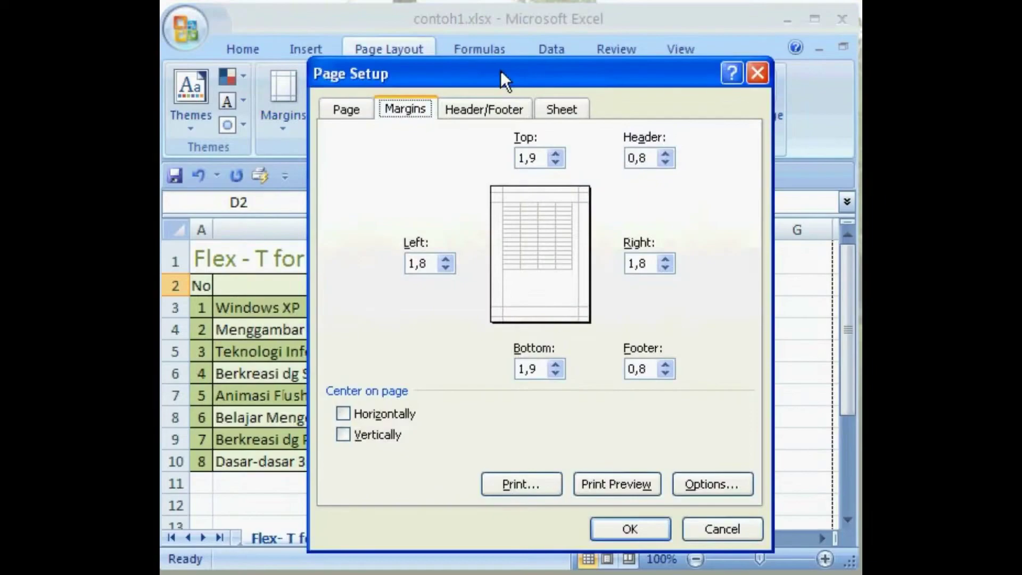
left_click(537, 158)
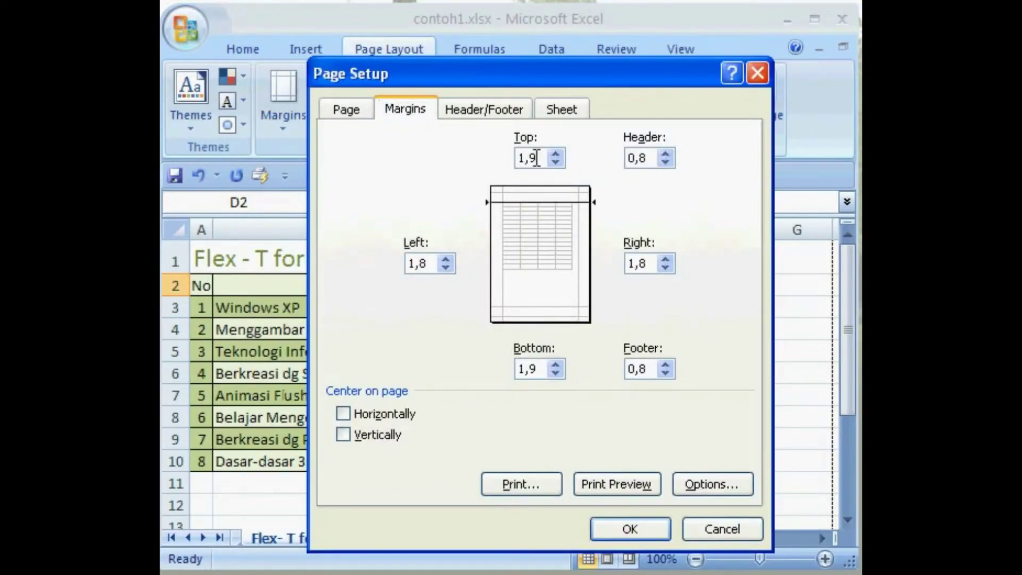
key("BackSpace")
type("5")
left_click(648, 258)
key("BackSpace")
type("5")
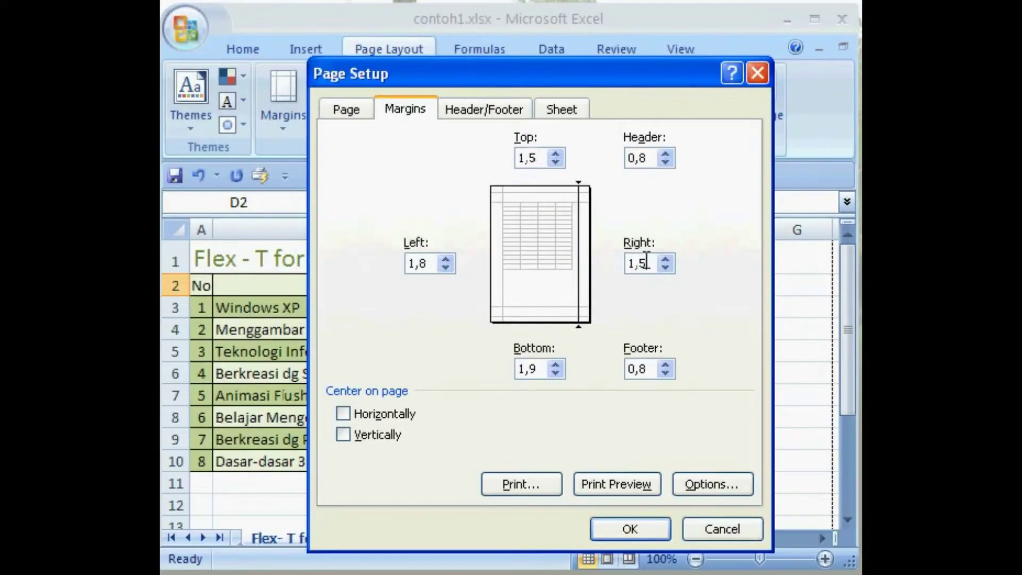
Set the bottom and left page margins to 1,5 and apply the page setup.
left_click(541, 371)
key("BackSpace")
type("5")
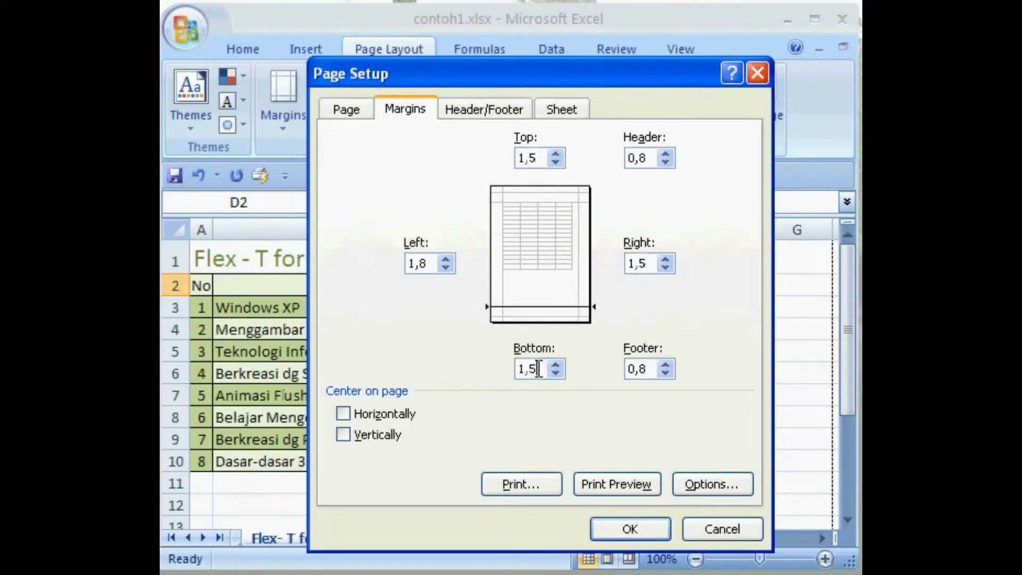
left_click(431, 263)
key("BackSpace")
type("5")
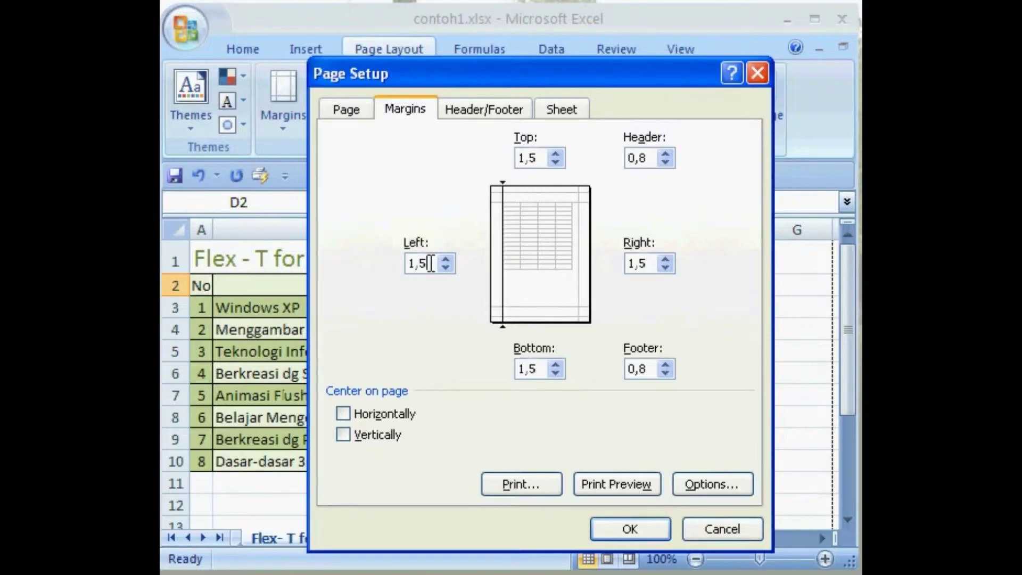
left_click(657, 529)
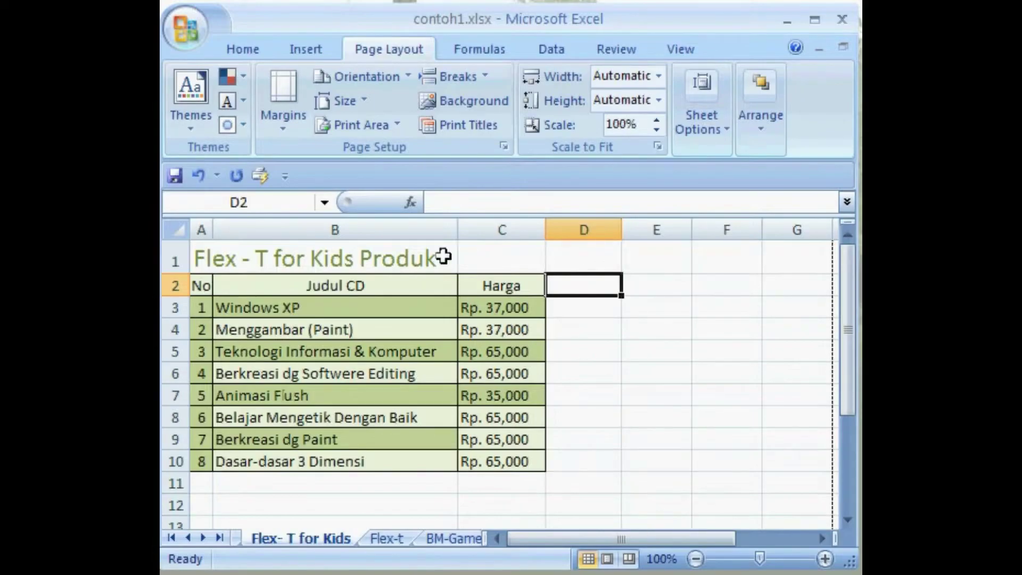
Check the Flex- T for Kids sheet in Print Preview, zoom in on the page and close the preview.
left_click(199, 21)
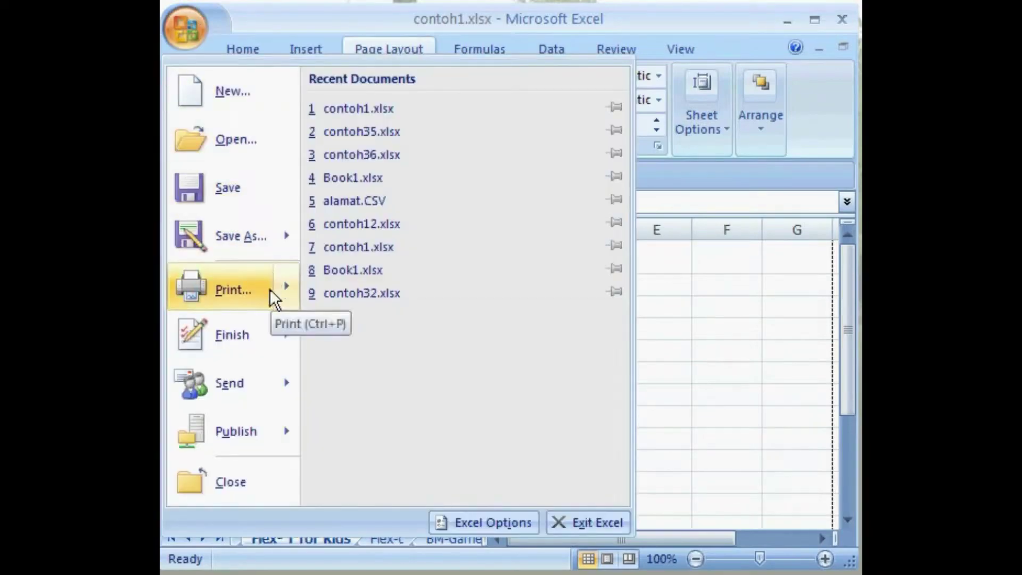
left_click(286, 289)
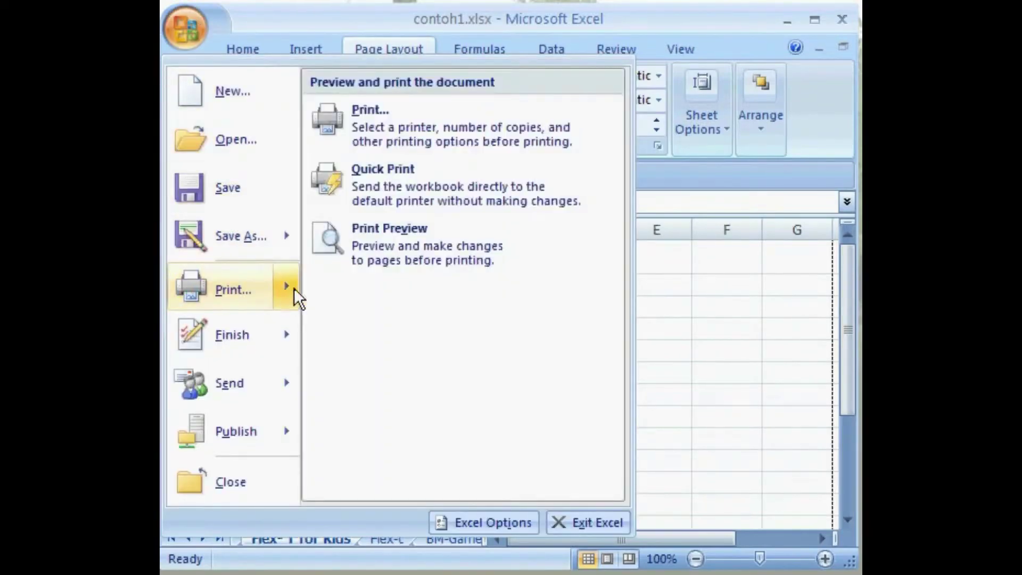
left_click(560, 260)
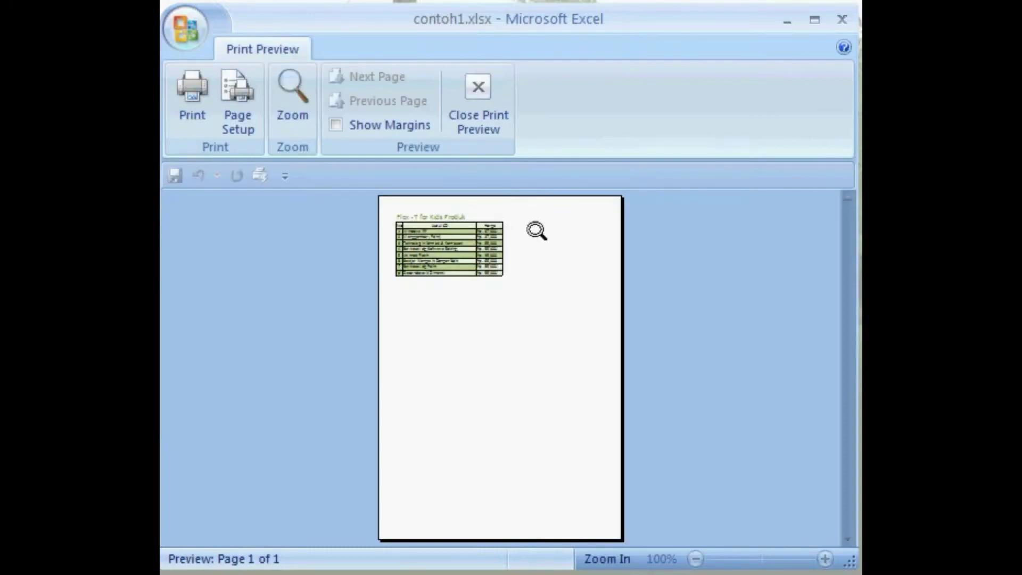
left_click(294, 106)
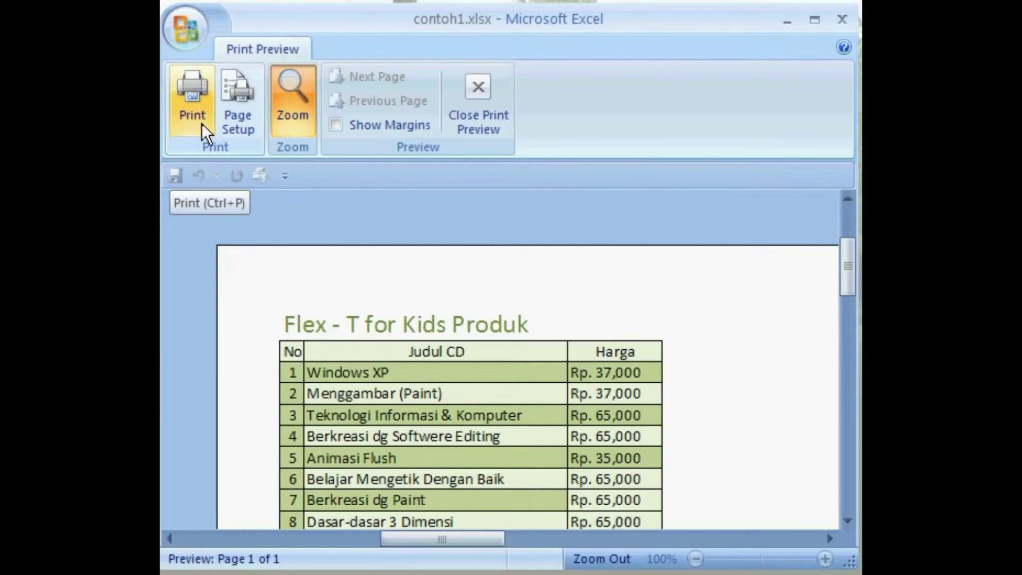
left_click(480, 123)
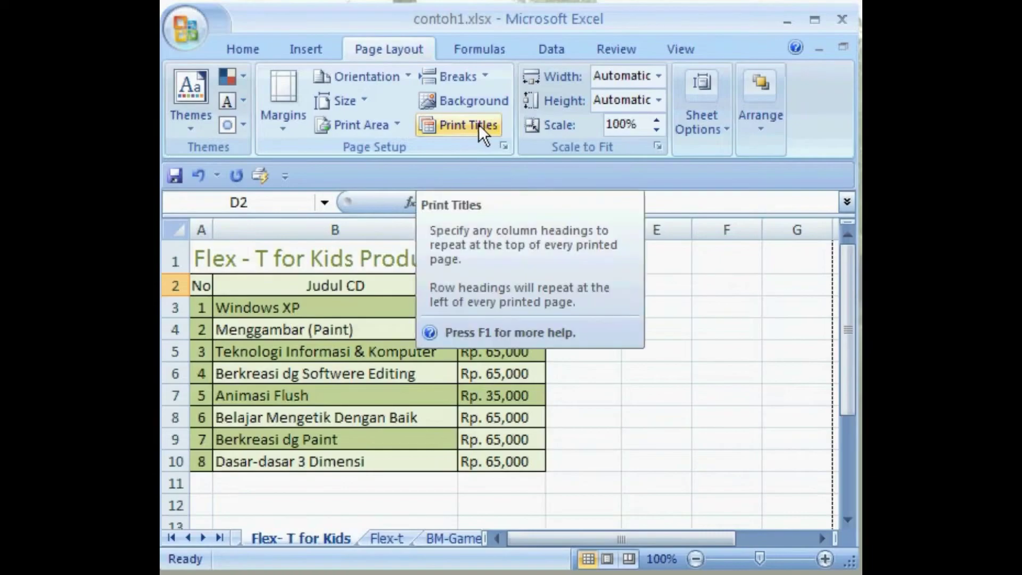
Open the print settings for the workbook and choose Desktop Printer 1000 as the printer.
left_click(202, 32)
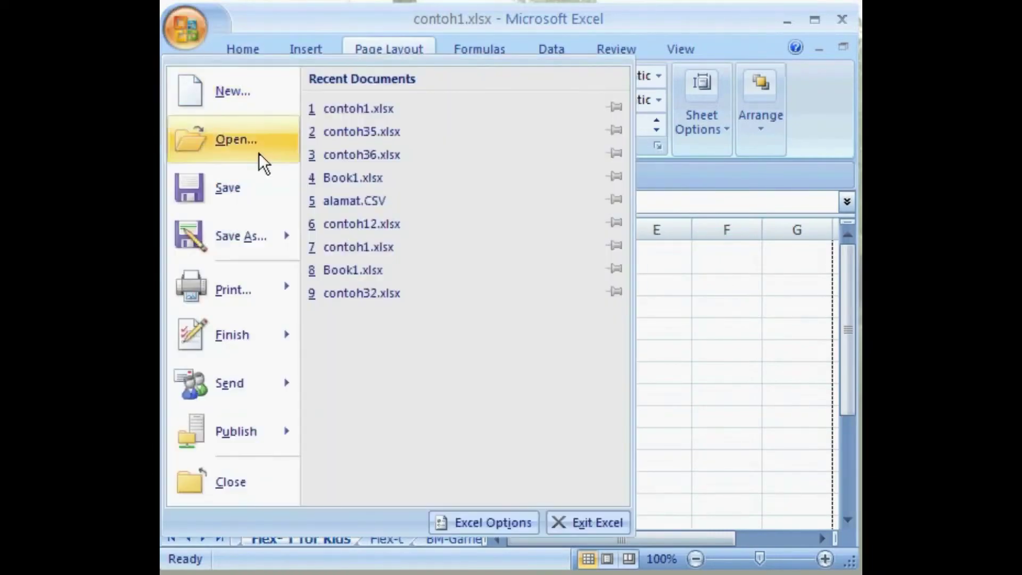
mouse_move(287, 284)
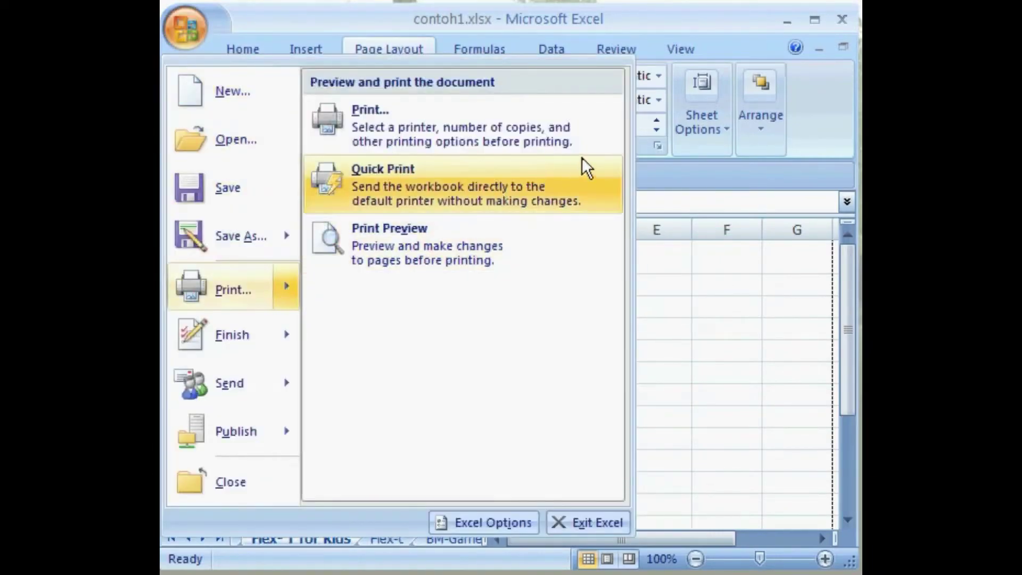
left_click(598, 145)
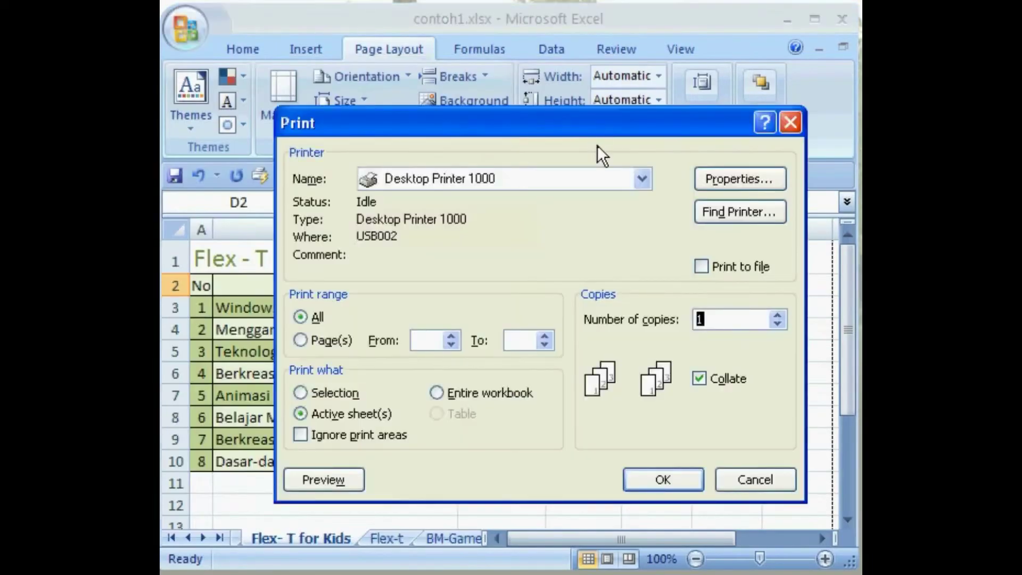
left_click(642, 180)
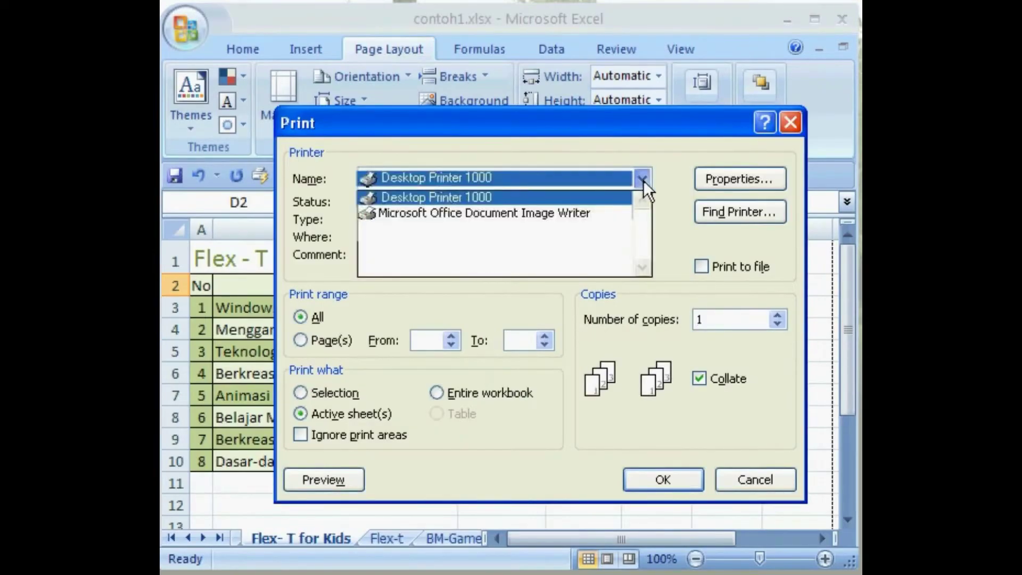
left_click(612, 197)
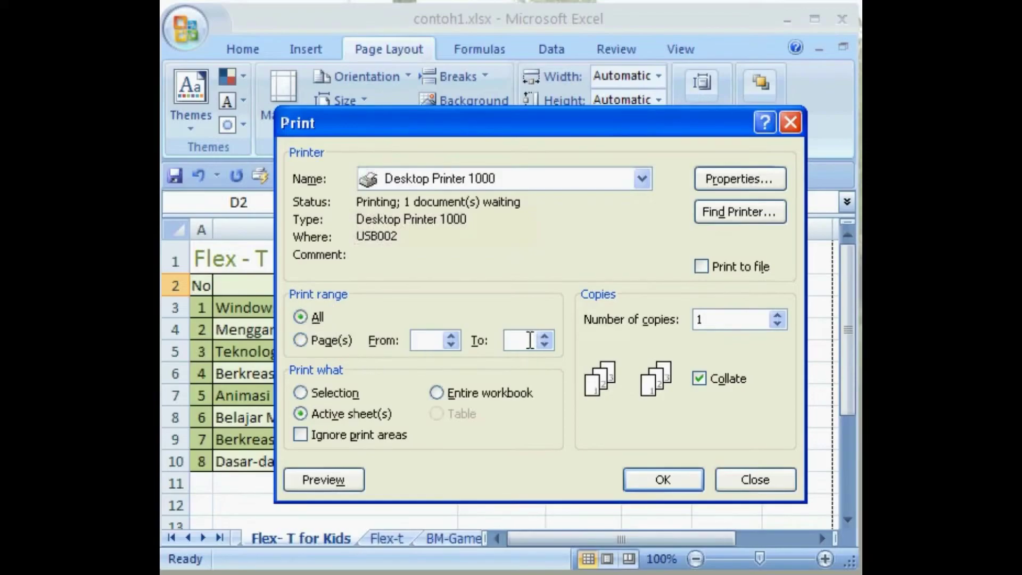
Go through the Selection and Active sheet(s) print scopes and choose Entire workbook.
left_click(336, 393)
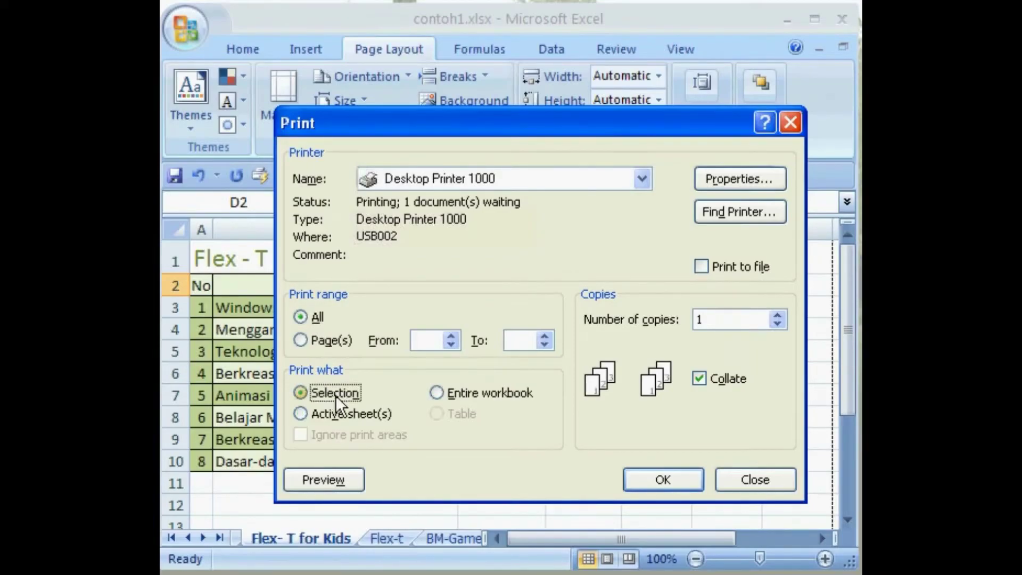
left_click(388, 418)
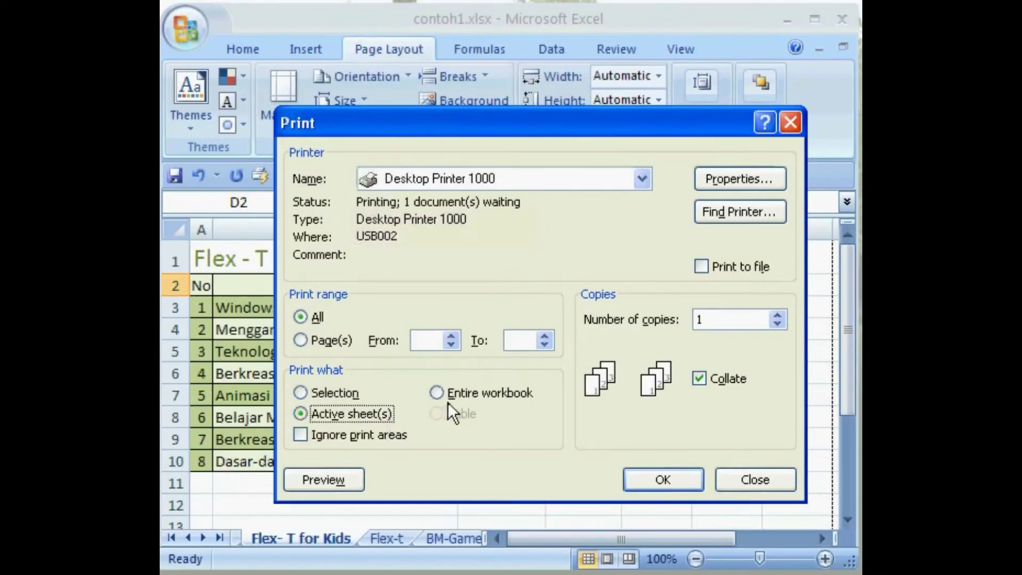
left_click(478, 395)
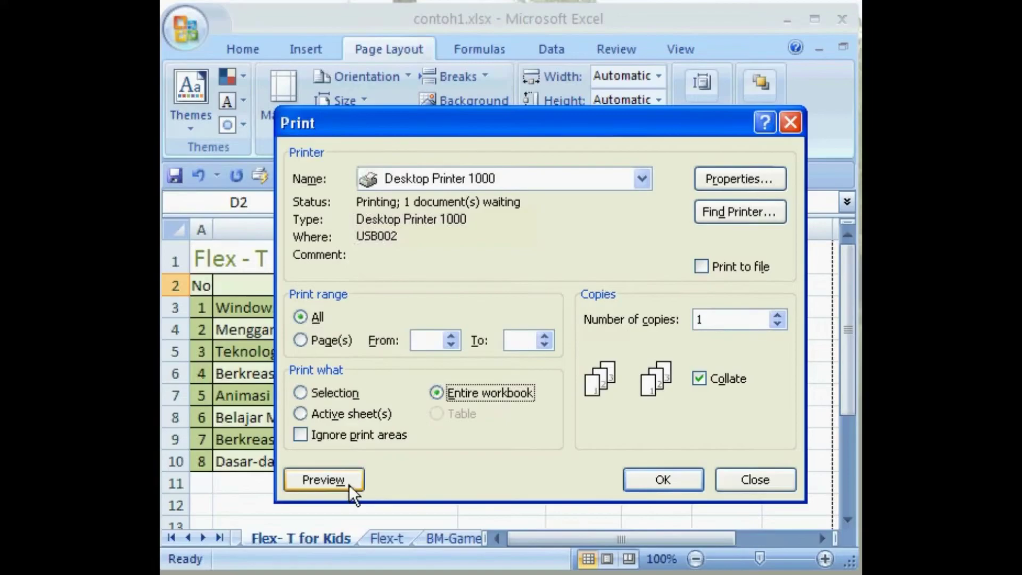
Preview the entire workbook page by page through to page 5 and print it.
left_click(326, 480)
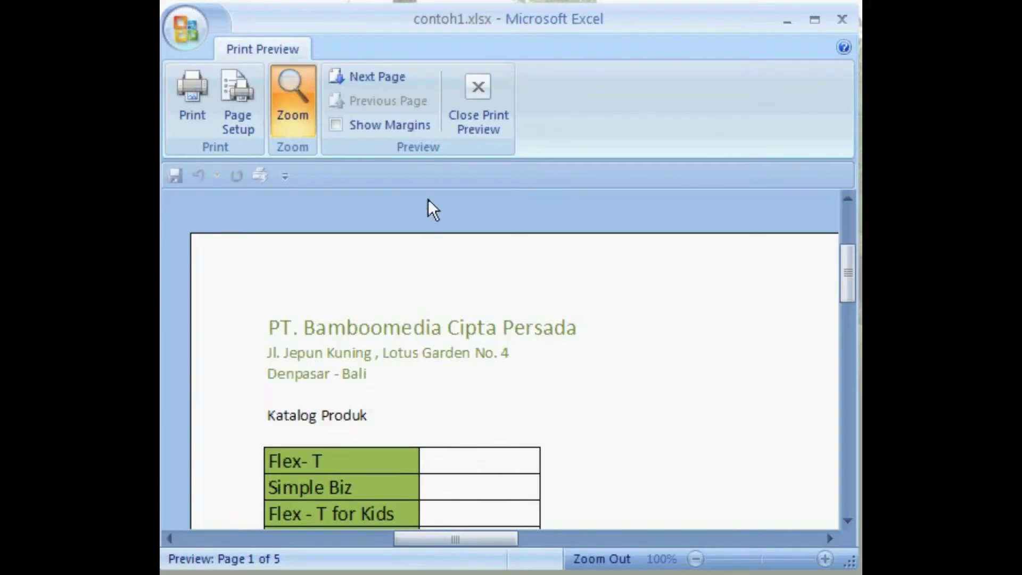
left_click(405, 79)
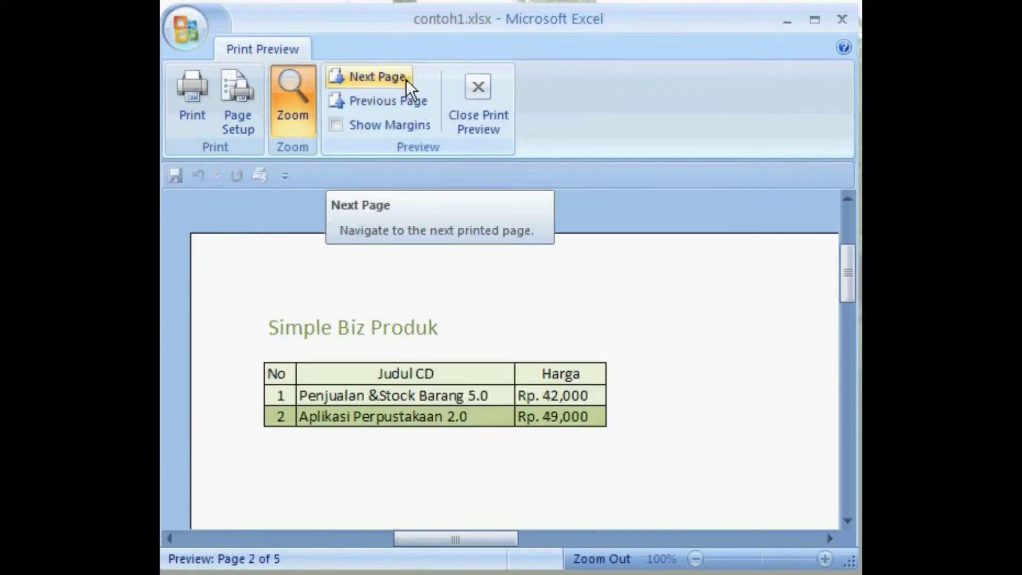
left_click(406, 79)
left_click(406, 79)
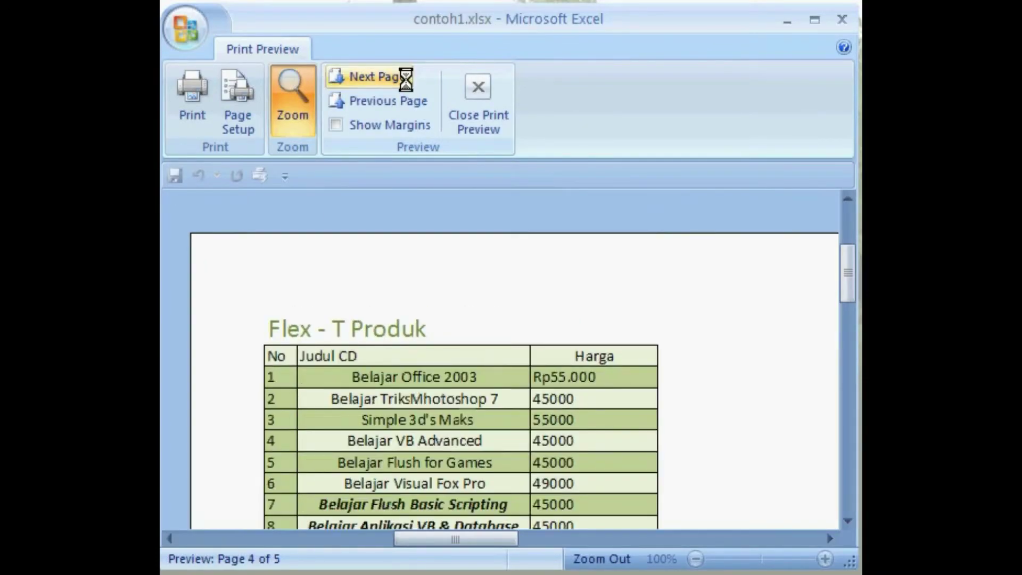
left_click(406, 80)
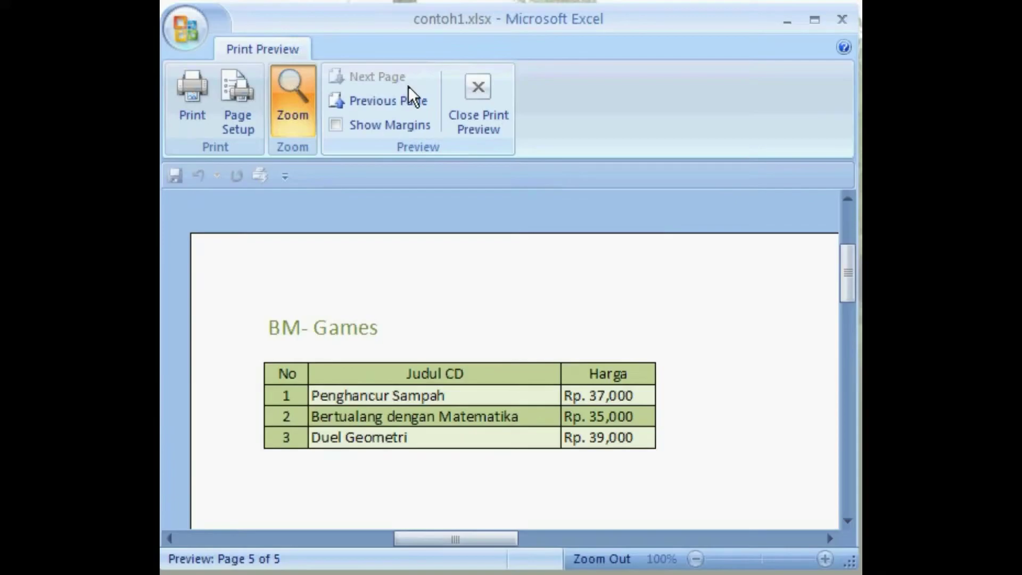
left_click(195, 131)
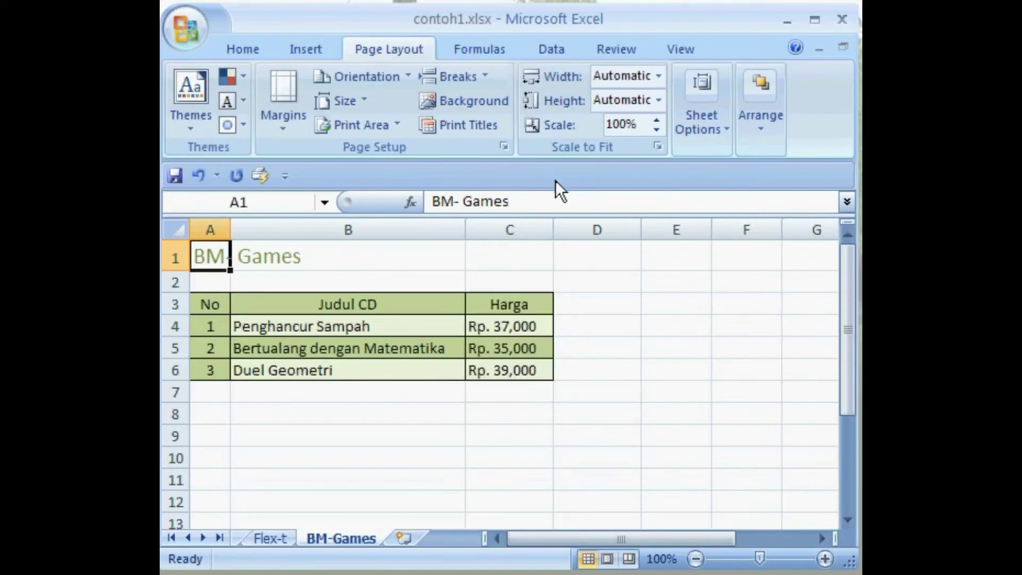
Set the range A1:C9 on the Flex- T for Kids sheet as the print area.
left_click(188, 538)
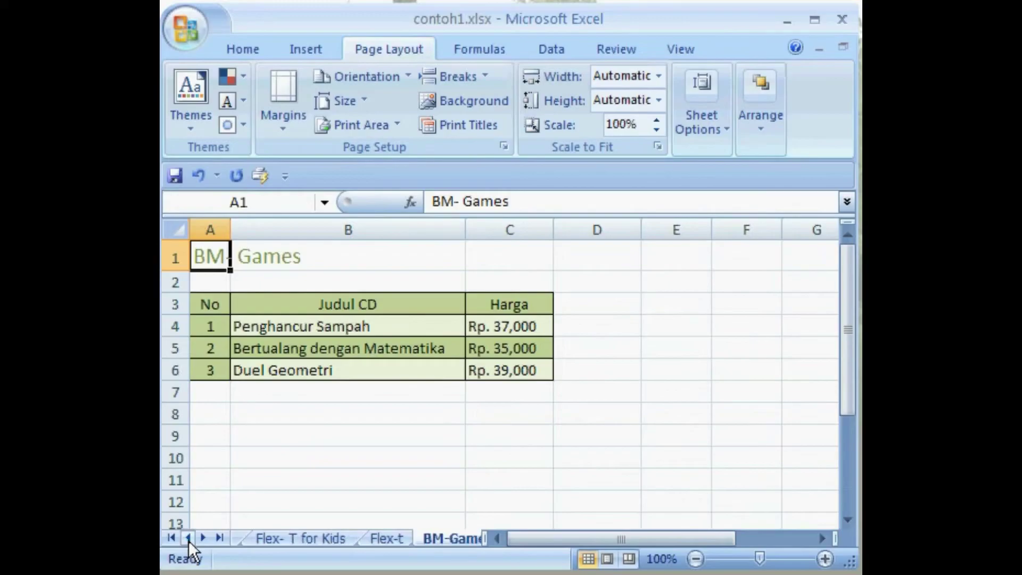
left_click(259, 541)
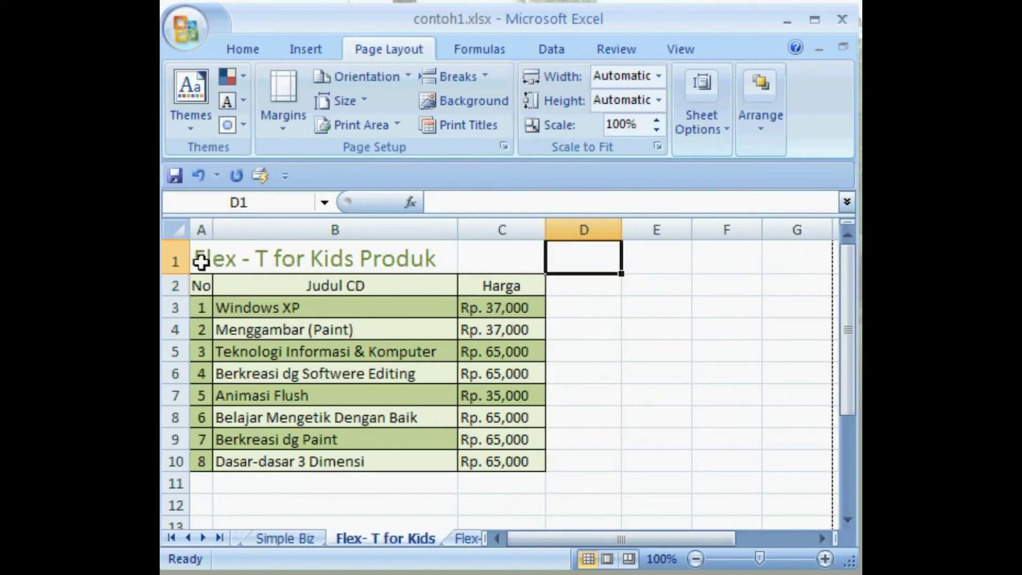
left_click_drag(199, 261, 500, 434)
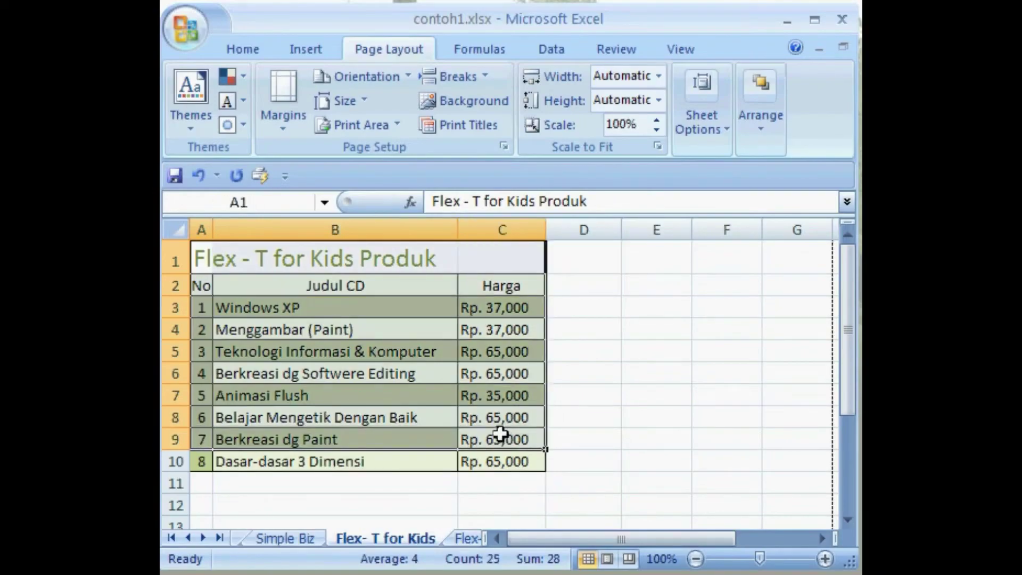
left_click(391, 124)
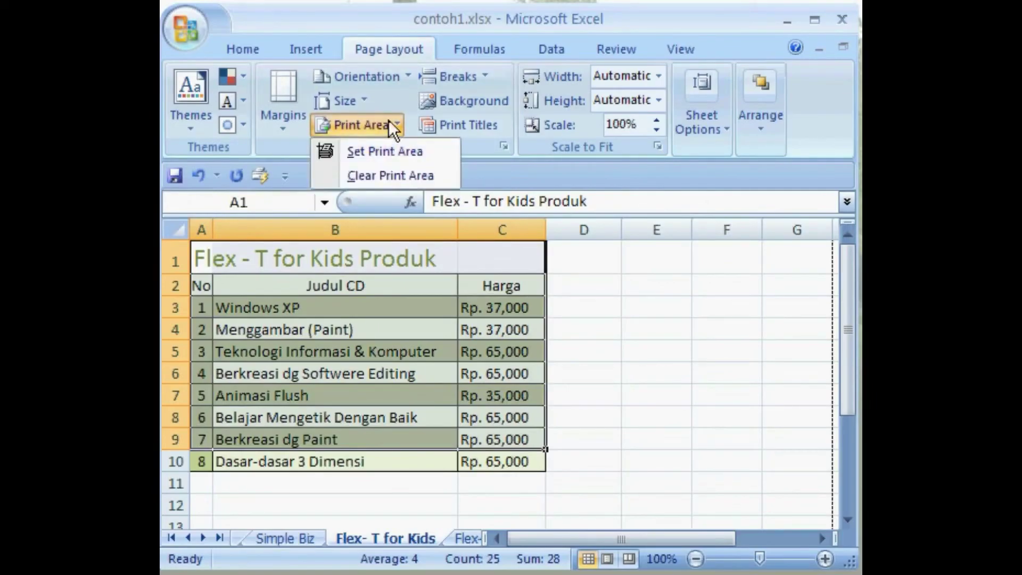
left_click(421, 157)
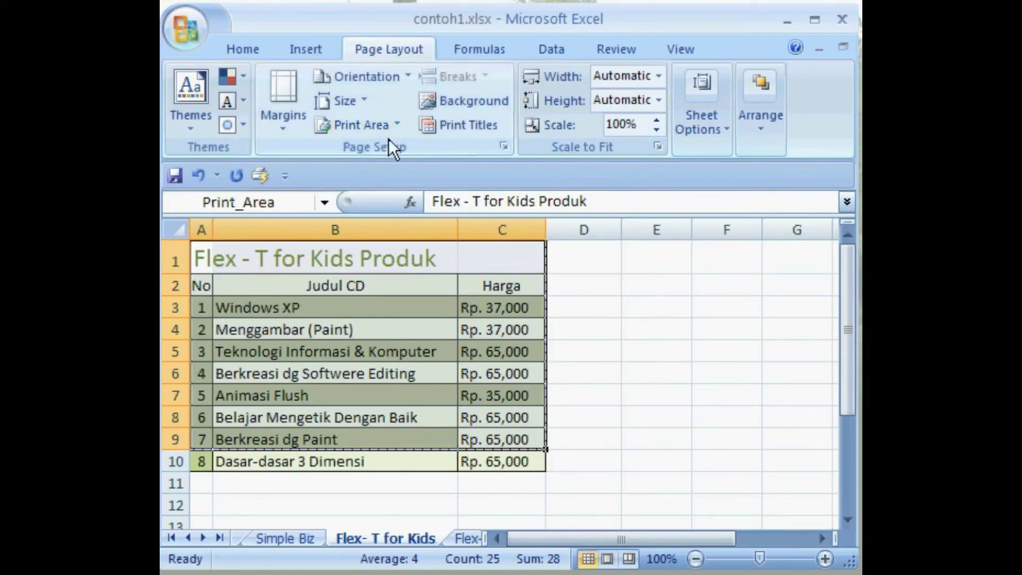
Check the print area of the Flex- T for Kids sheet in Print Preview and close the preview.
left_click(203, 38)
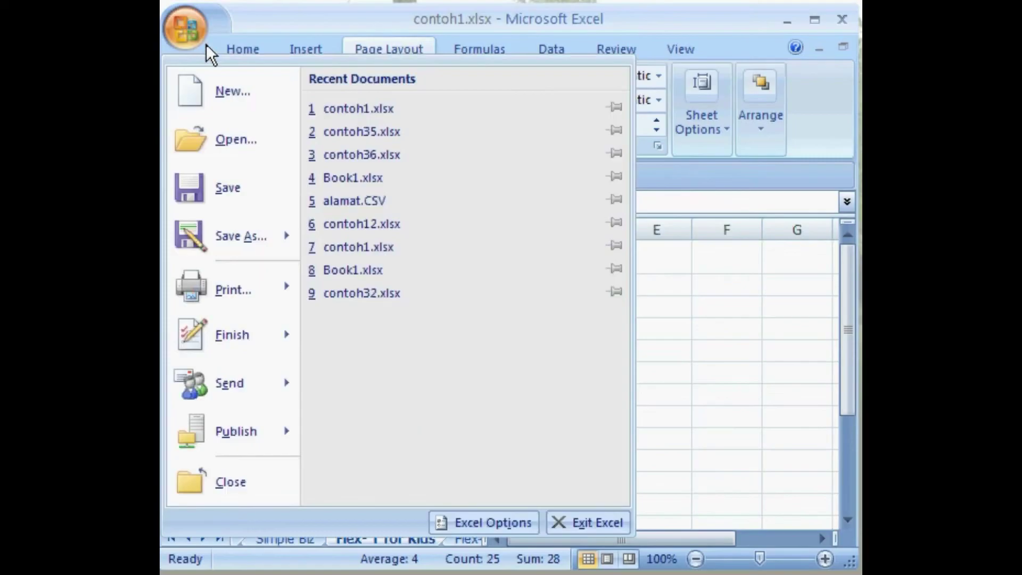
mouse_move(287, 289)
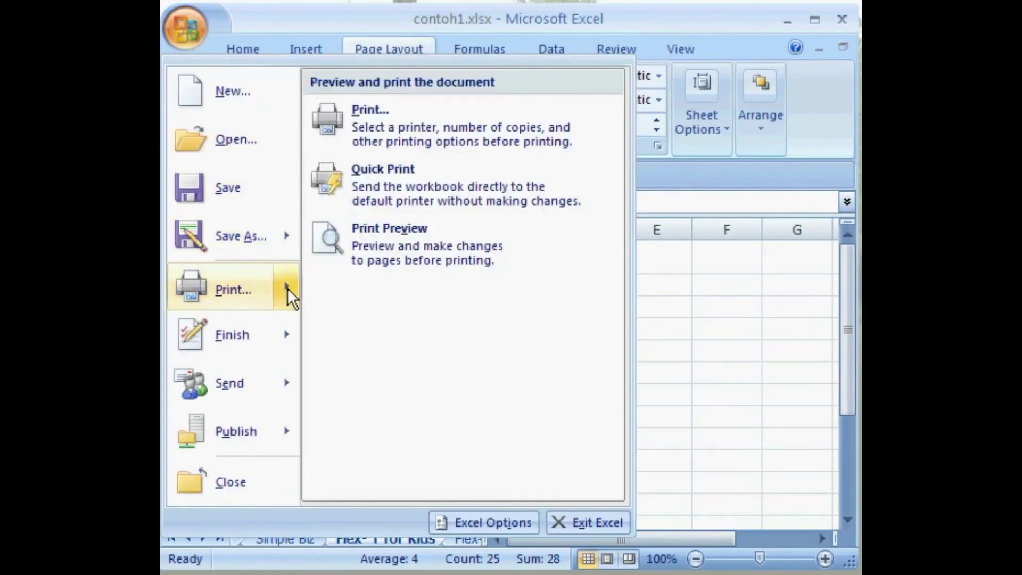
left_click(467, 269)
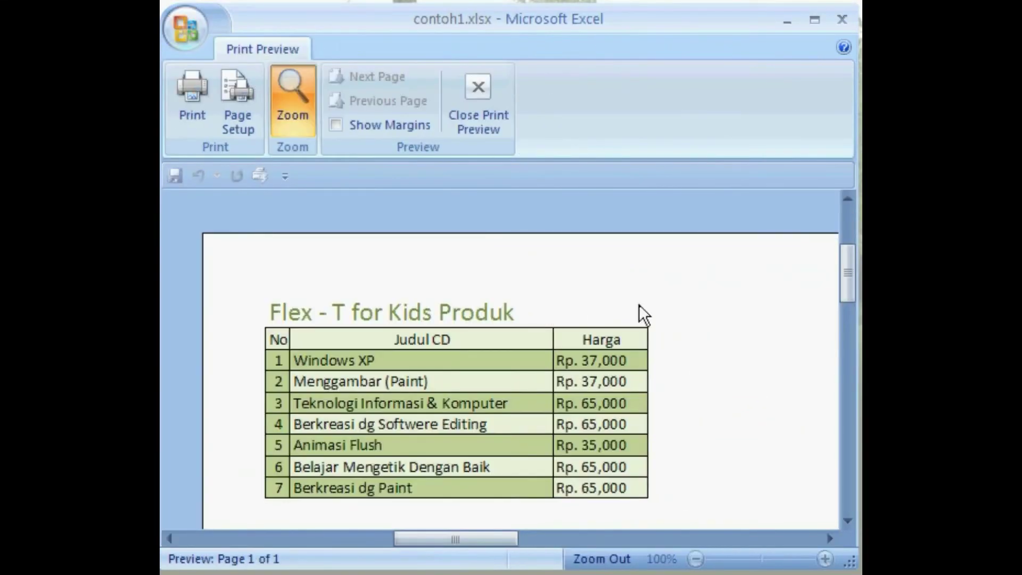
mouse_move(849, 278)
left_mouse_down()
mouse_move(849, 296)
mouse_move(848, 281)
left_mouse_up()
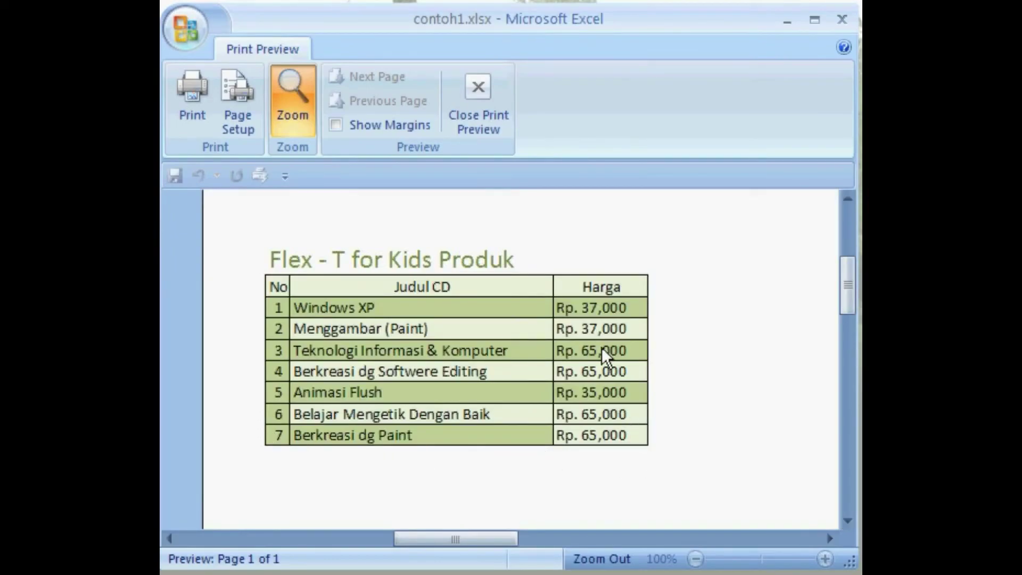
left_click(495, 120)
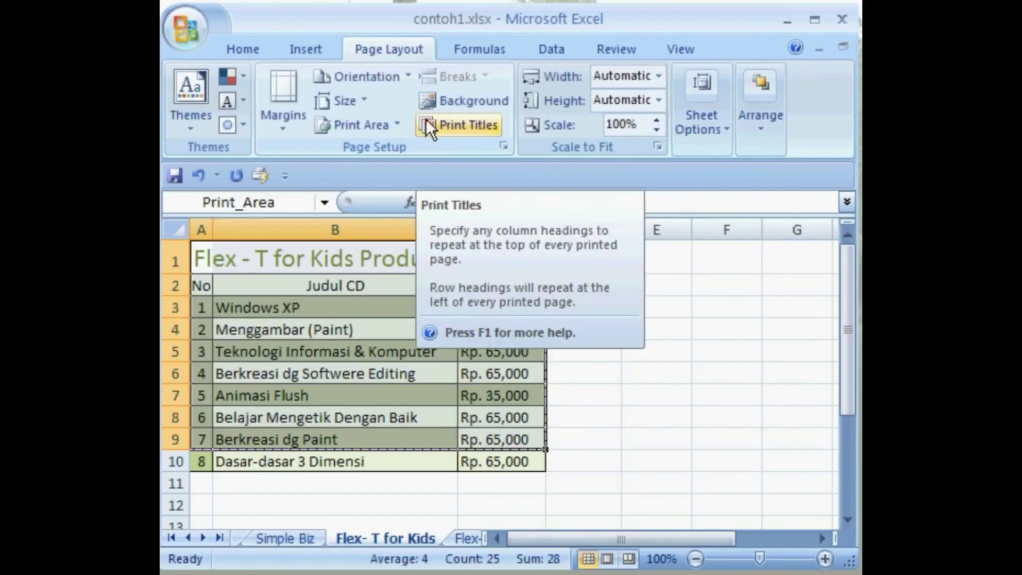